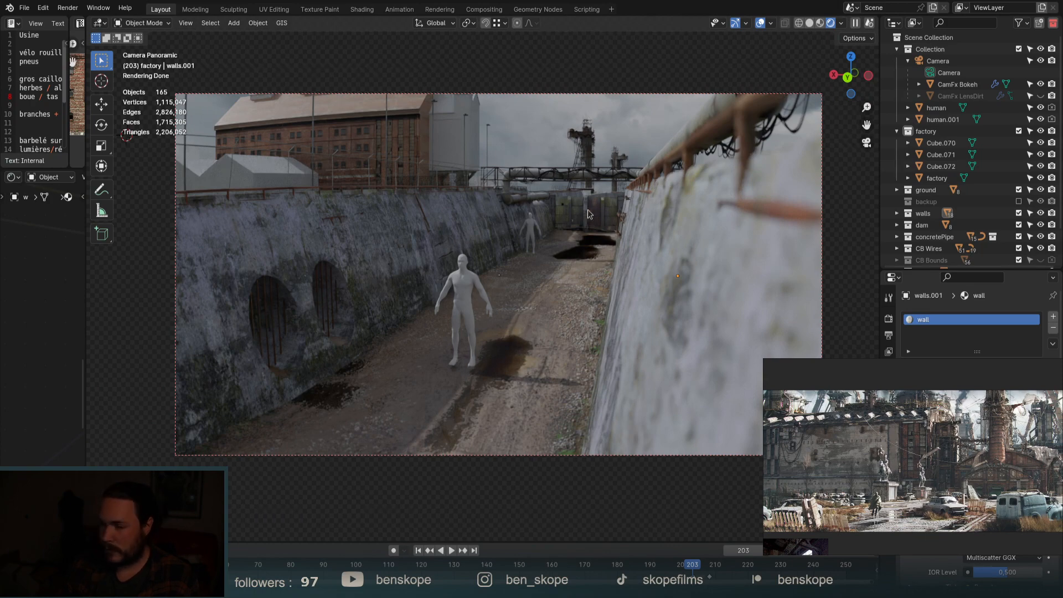
Orbit out of the camera view and zoom in over the canal channel walls.
middle_click_drag(588, 213, 596, 290)
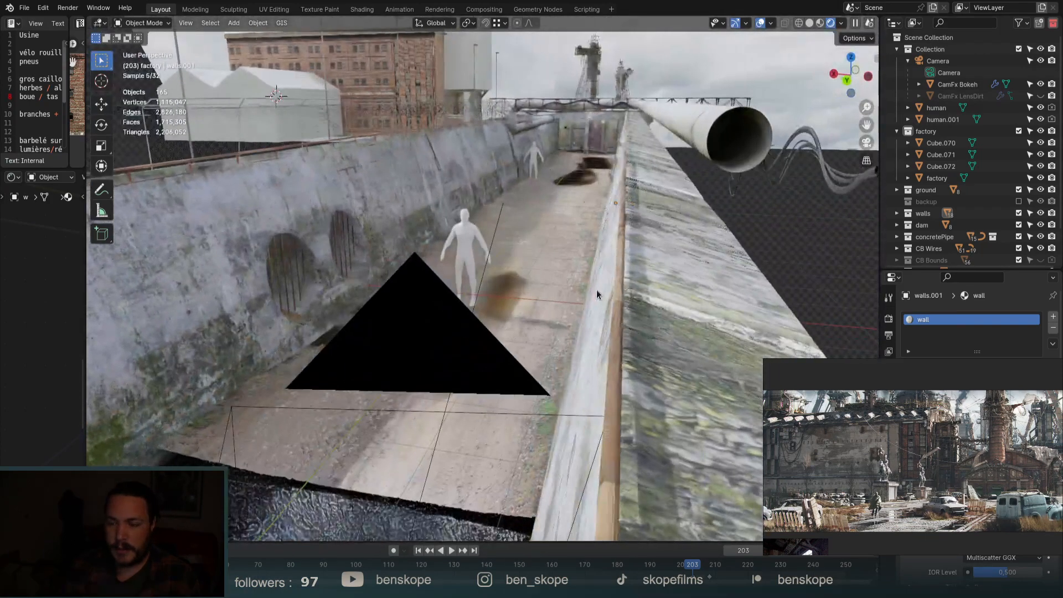
scroll(596, 290, "down", 8)
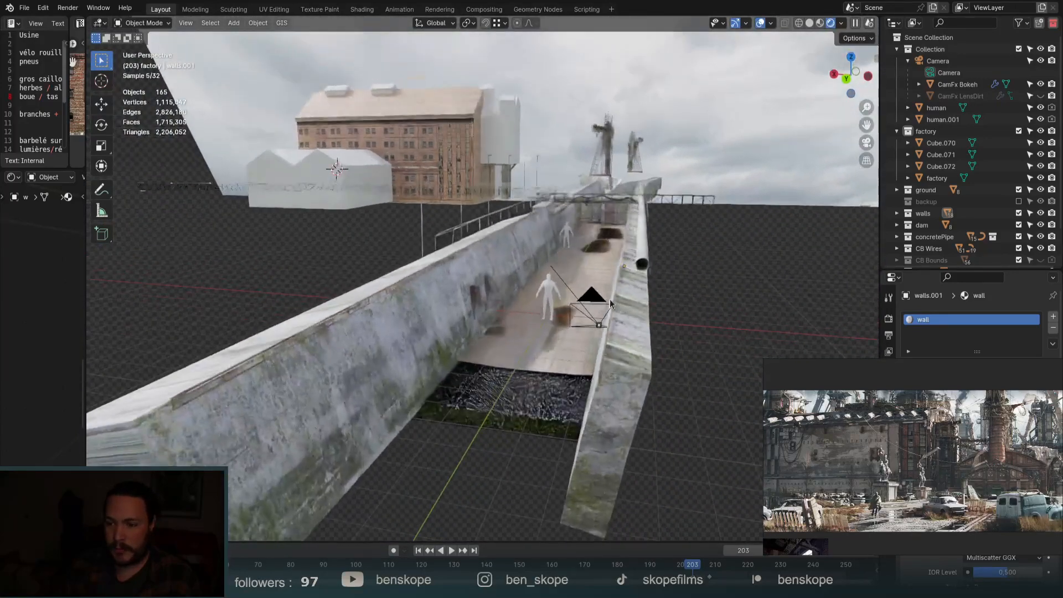
scroll(536, 287, "up", 8)
middle_click_drag(613, 219, 632, 284, "shift")
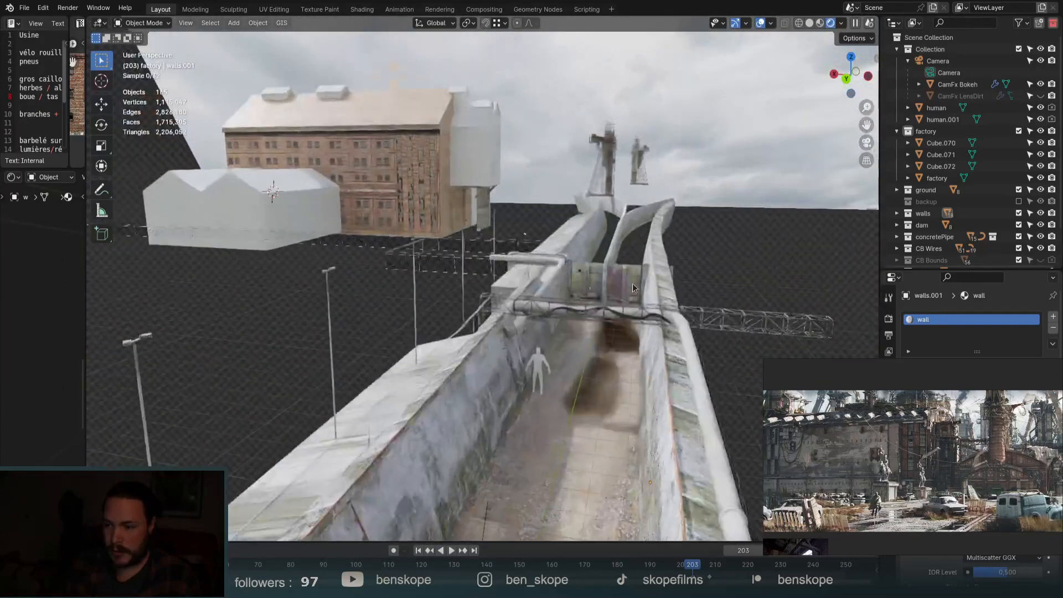
scroll(592, 339, "up", 8)
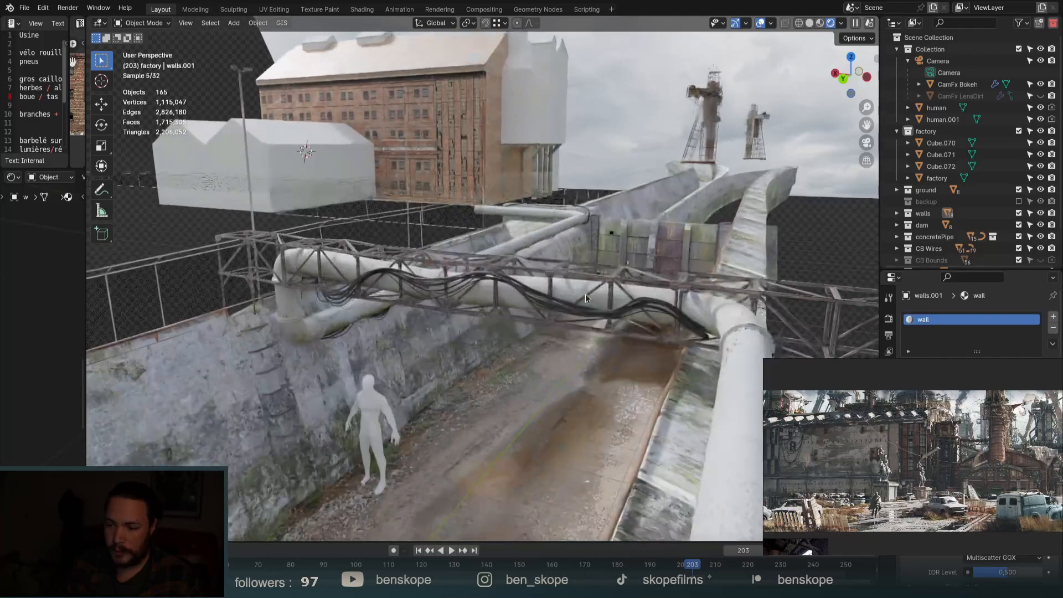
scroll(586, 293, "up", 4)
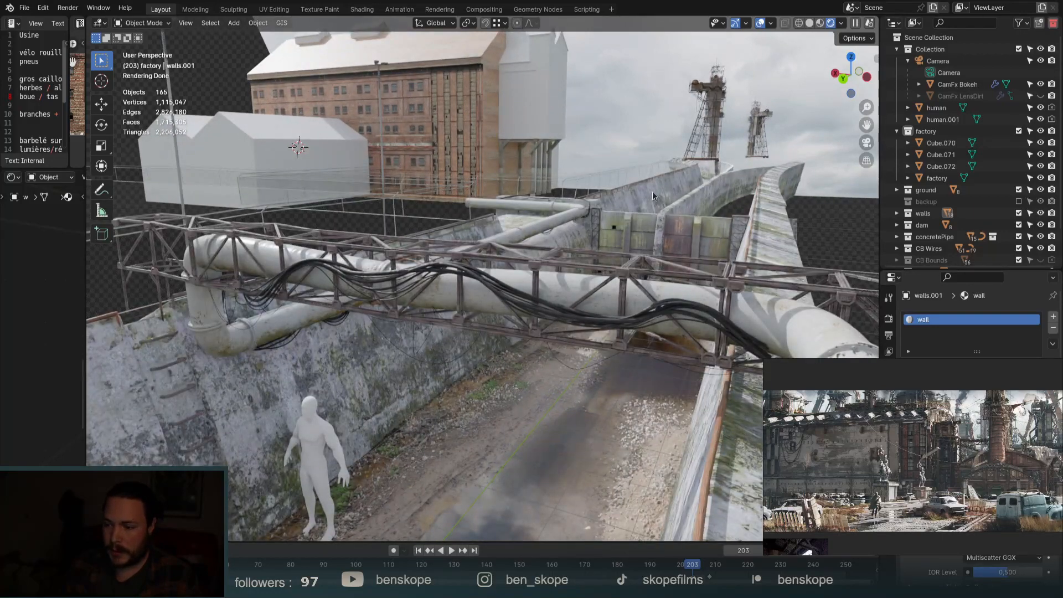
scroll(649, 193, "up", 5)
scroll(680, 360, "up", 5)
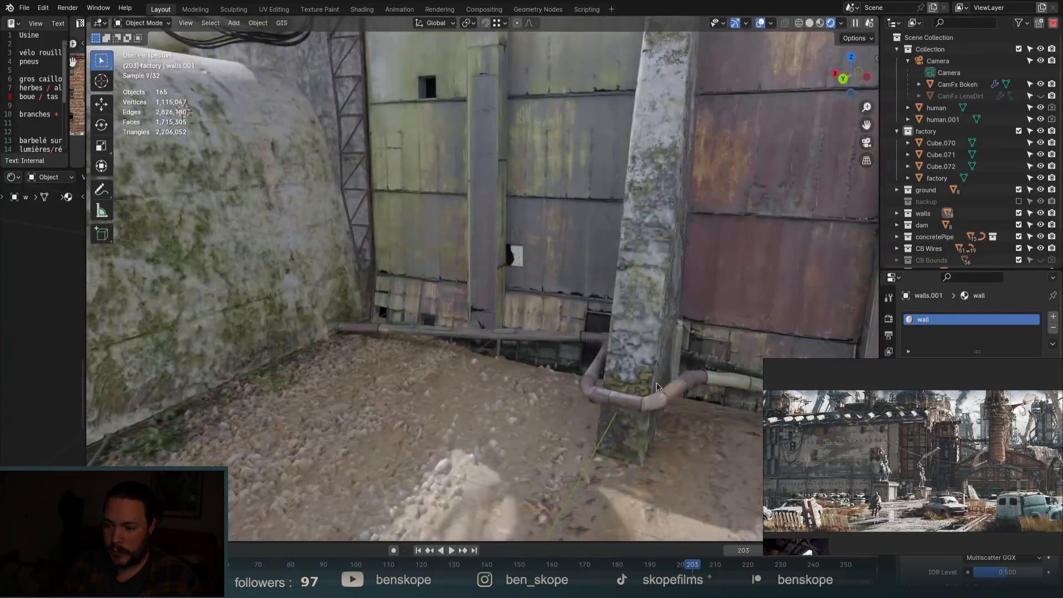
Select the lattice pipe tower Cube.043 and orbit around it to see another side.
scroll(602, 348, "down", 10)
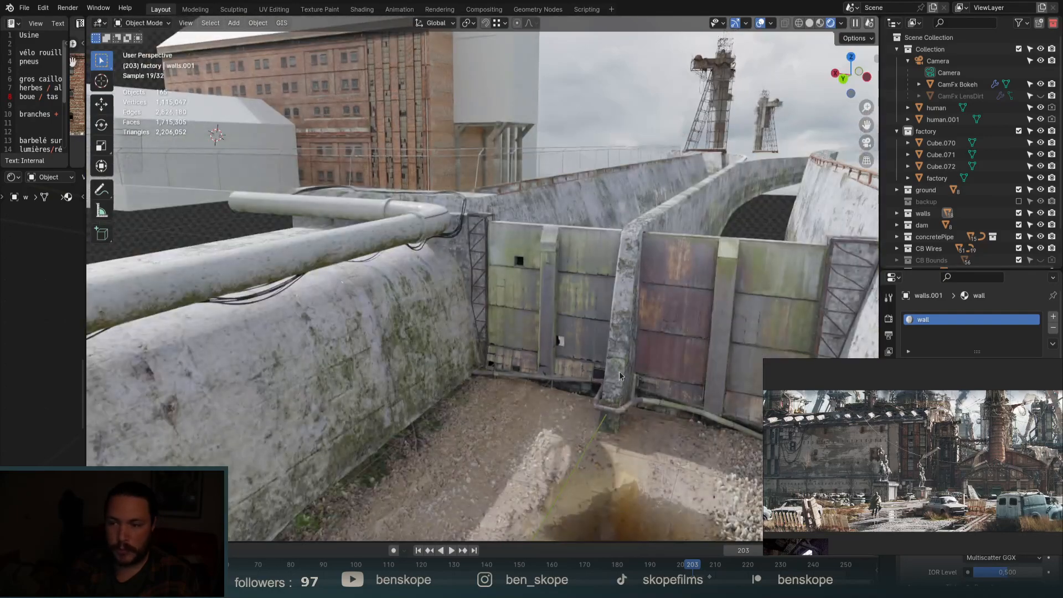
scroll(710, 112, "up", 8)
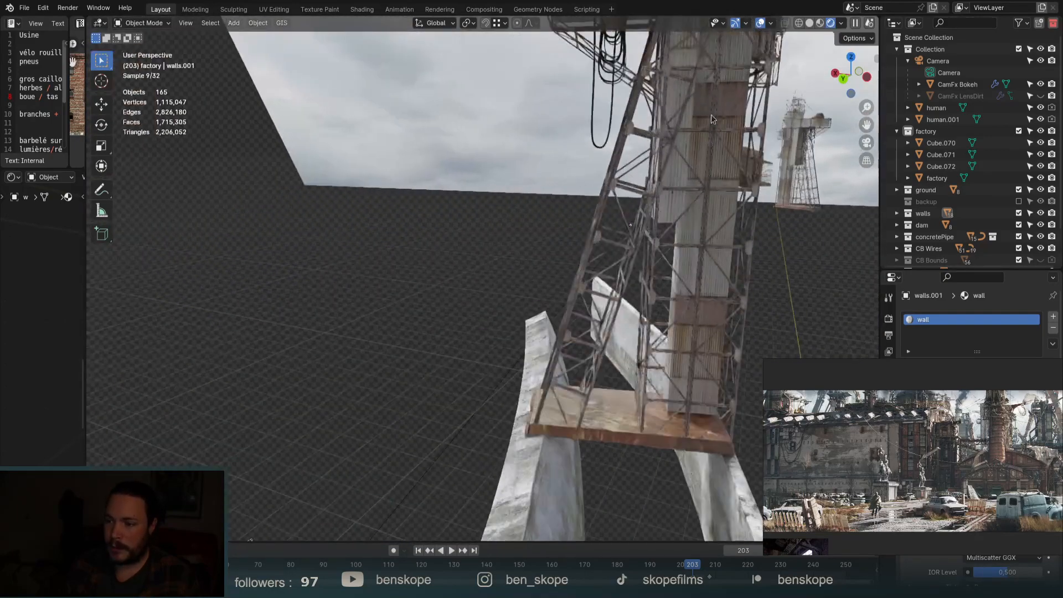
left_click(710, 114)
middle_click_drag(543, 245, 636, 200)
Zoom around the tower and select the factory building object.
scroll(670, 383, "up", 6)
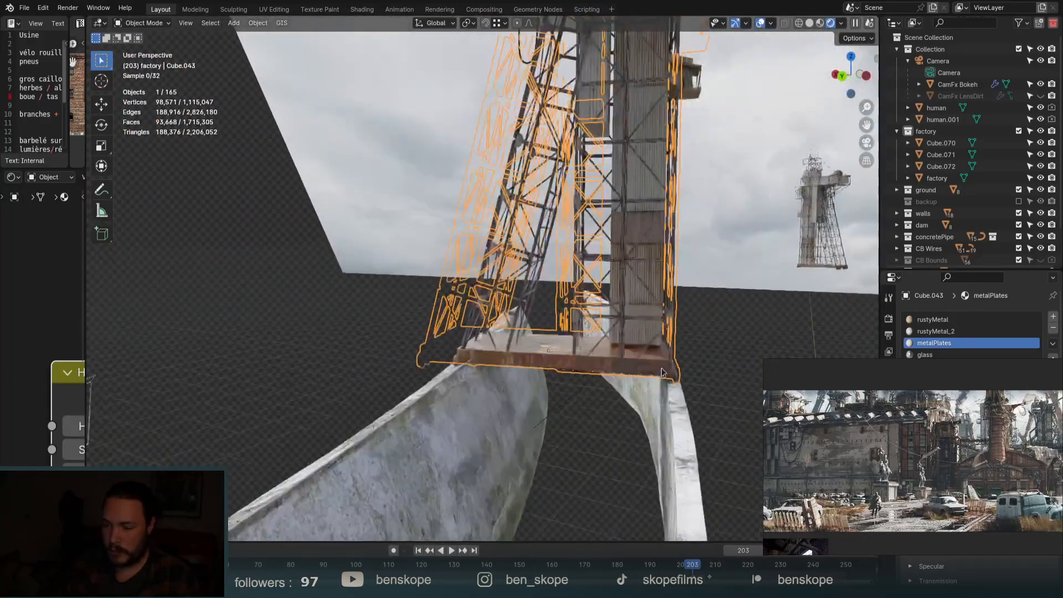
scroll(680, 380, "up", 2)
scroll(667, 318, "down", 3)
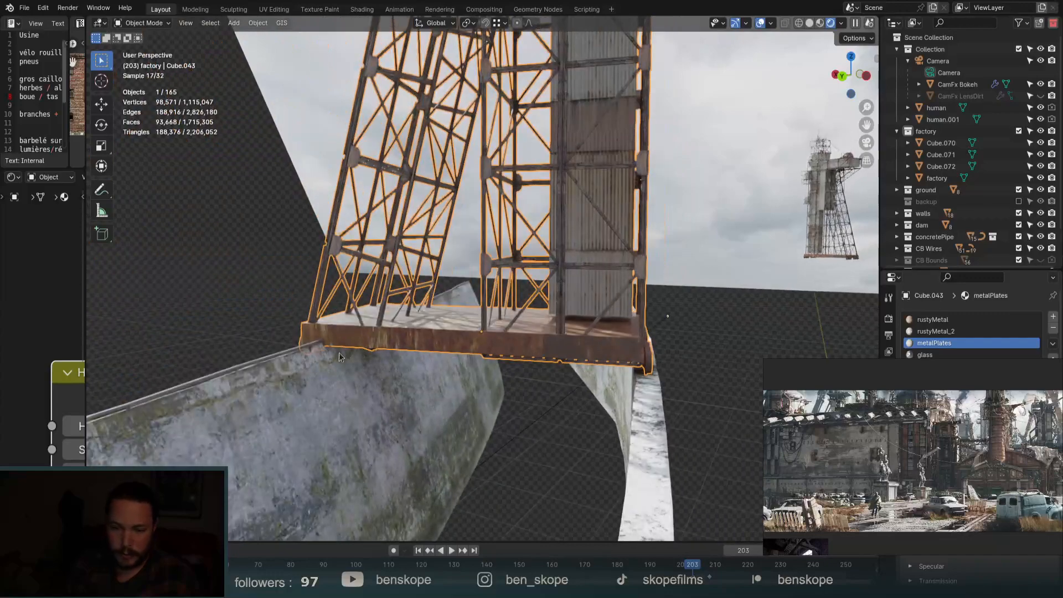
scroll(325, 345, "up", 4)
scroll(325, 345, "down", 2)
scroll(394, 309, "down", 5)
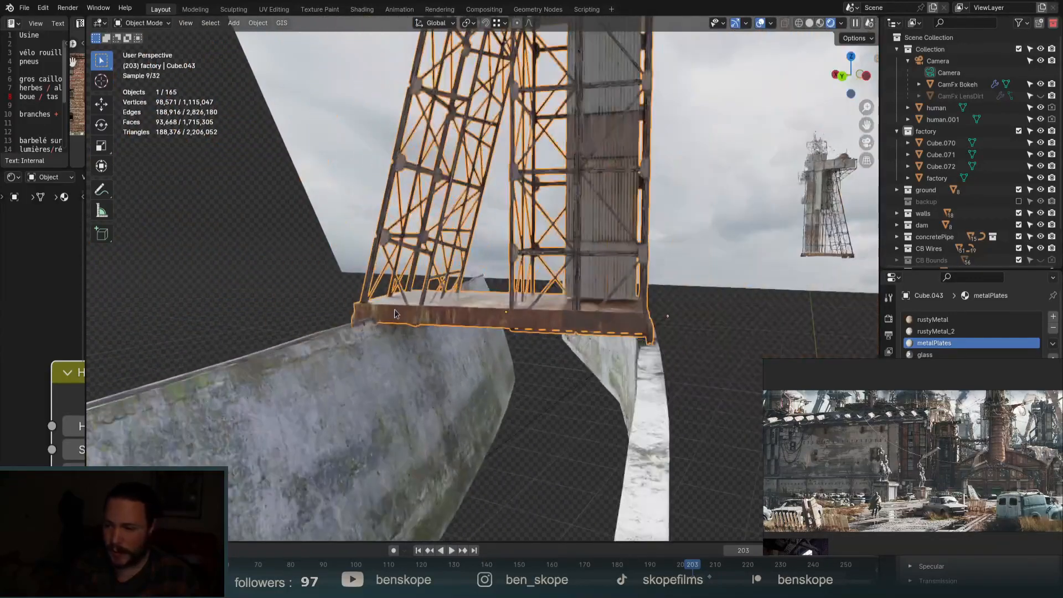
scroll(791, 285, "down", 10)
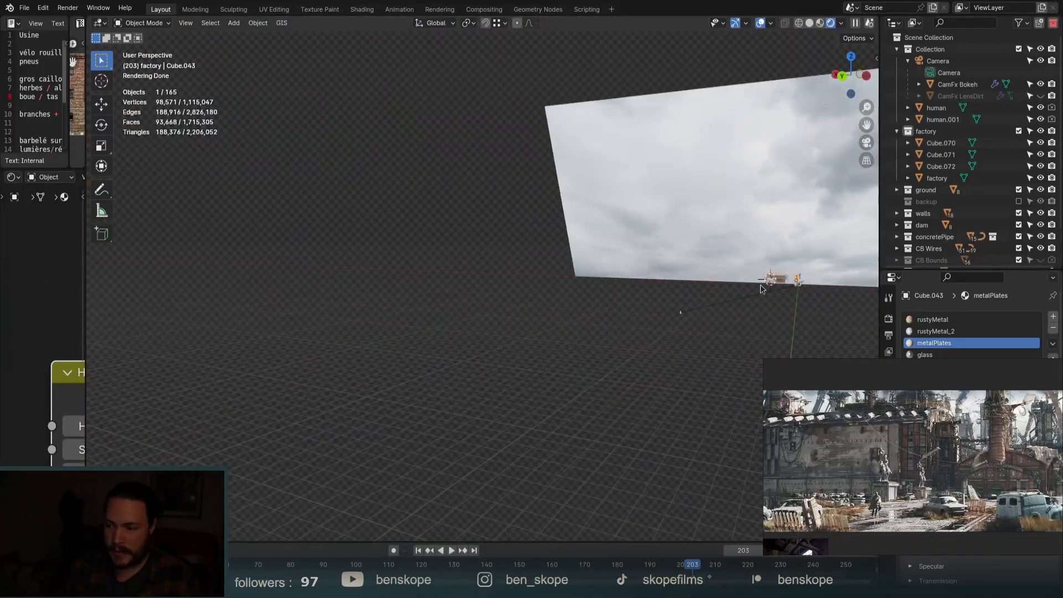
scroll(797, 282, "up", 10)
left_click(476, 258)
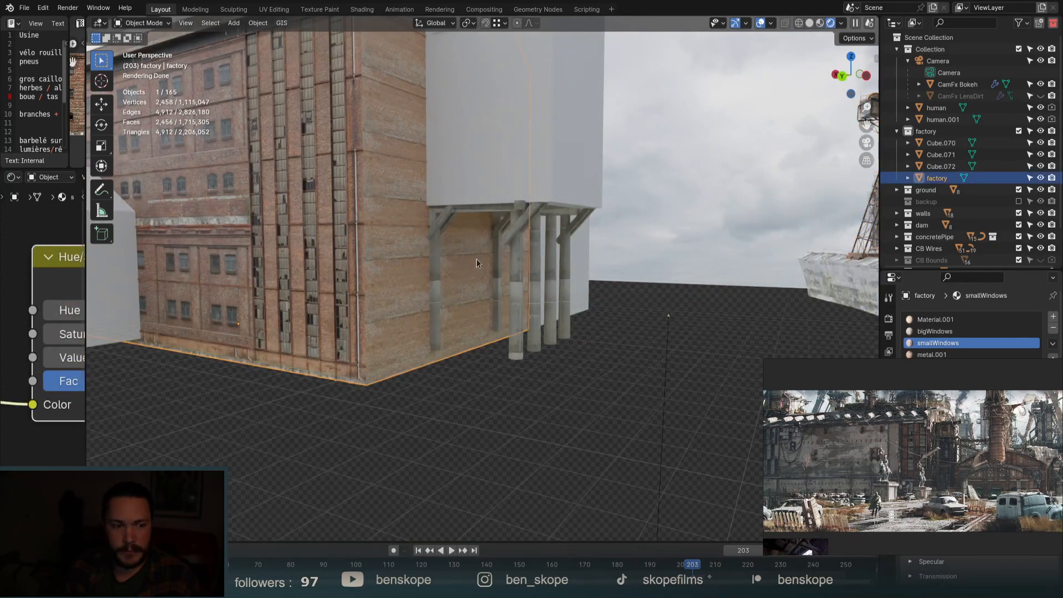
Orbit down over the dam channel, then look through the Camera Panoramic camera.
scroll(498, 265, "down", 3)
middle_click_drag(510, 270, 573, 281)
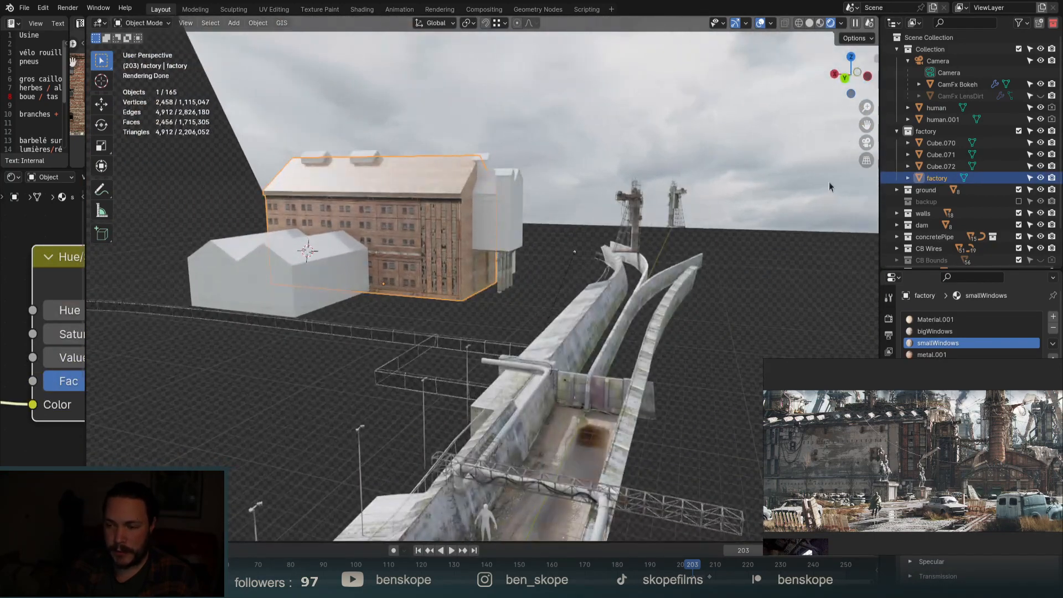
left_click(868, 142)
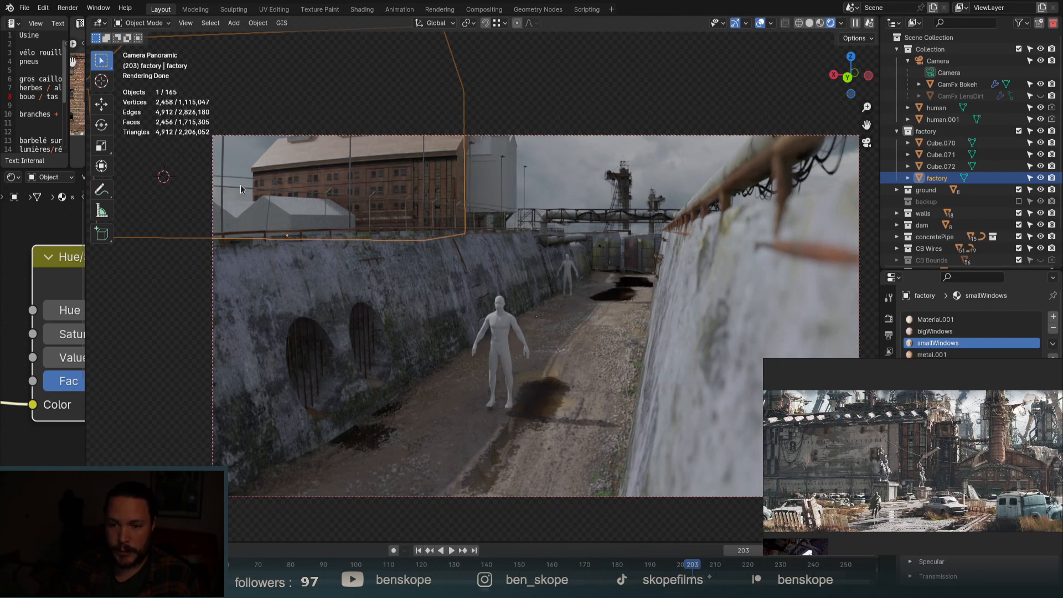
Sketch annotation notes: zigzags across the shot and sky, a curve over the brick building.
key("shift+space")
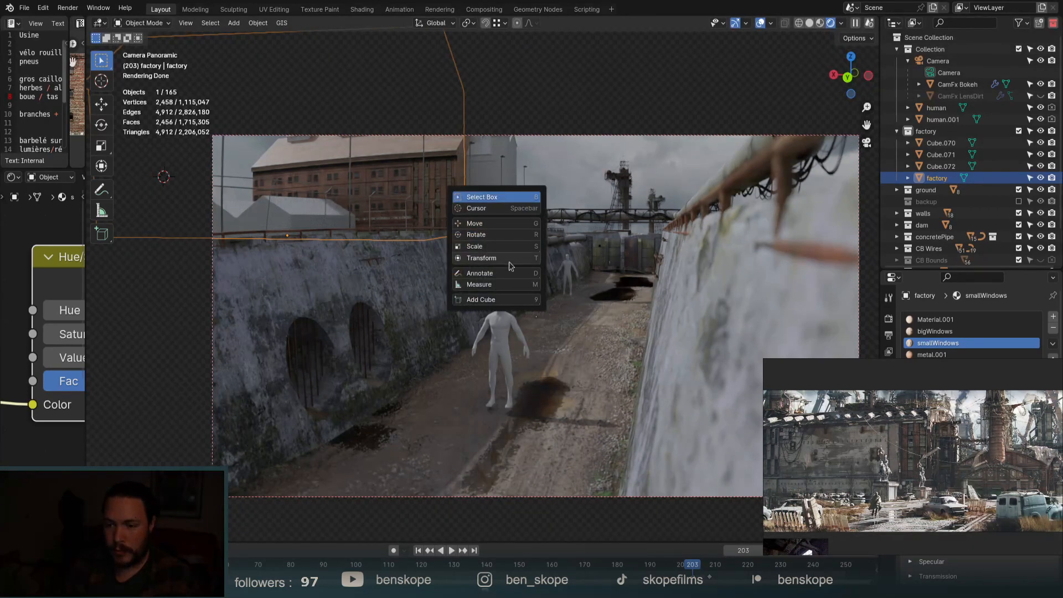
left_click(495, 273)
mouse_move(512, 214)
left_mouse_down()
mouse_move(533, 224)
mouse_move(564, 192)
mouse_move(589, 224)
mouse_move(664, 218)
mouse_move(702, 236)
left_mouse_up()
left_click_drag(702, 126, 772, 133)
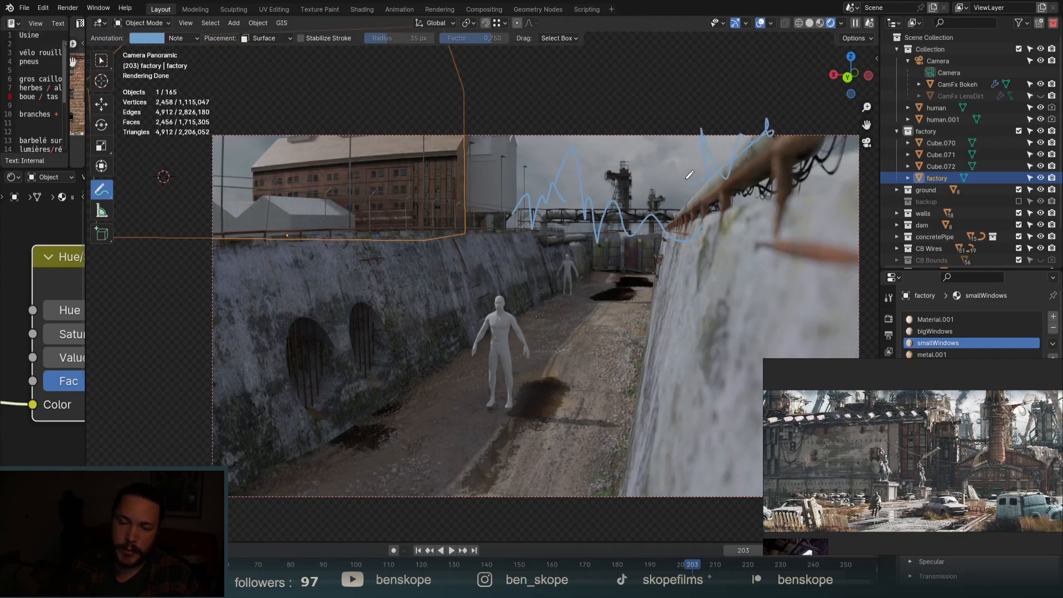
mouse_move(182, 222)
left_mouse_down()
mouse_move(242, 183)
mouse_move(233, 240)
left_mouse_up()
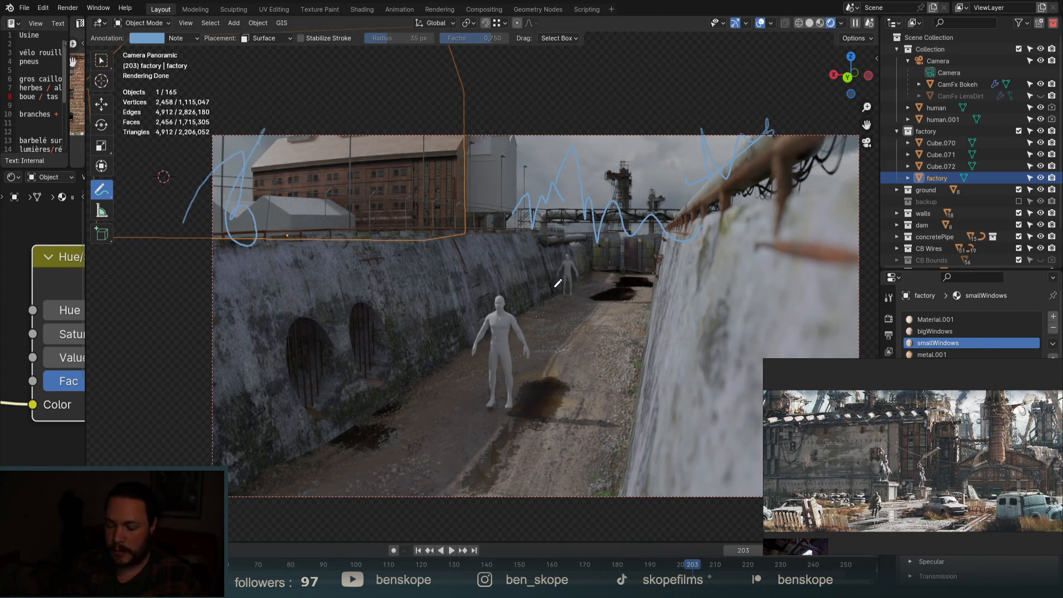
Erase those strokes, sketch a long zigzag across the shot, then erase it too.
mouse_move(191, 211)
left_mouse_down("ctrl")
mouse_move(321, 171)
mouse_move(281, 150)
left_mouse_up("ctrl")
mouse_move(547, 255)
left_mouse_down("ctrl")
mouse_move(745, 147)
mouse_move(732, 164)
left_mouse_up("ctrl")
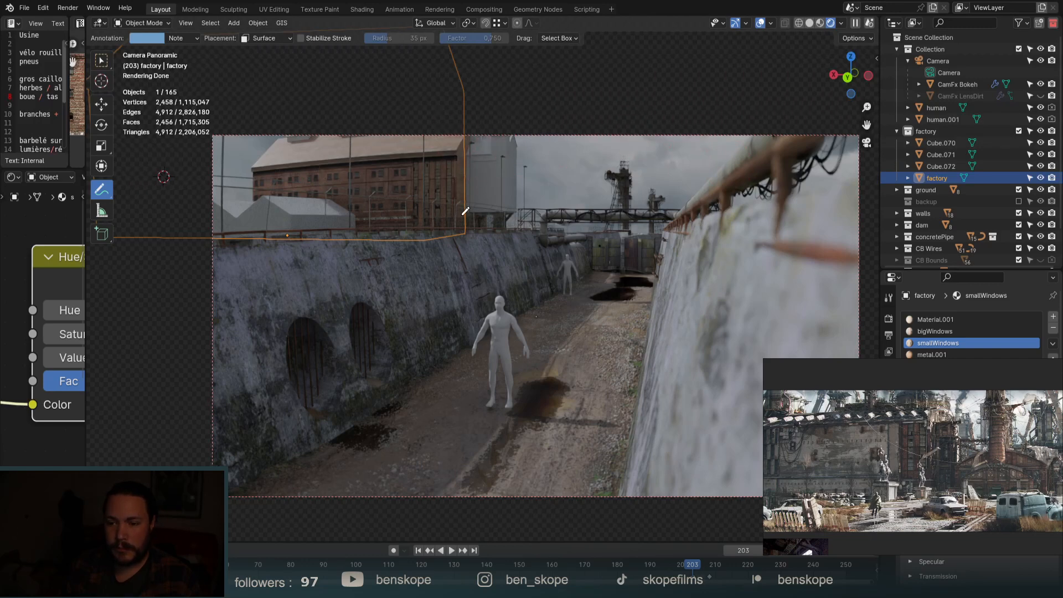
mouse_move(264, 210)
left_mouse_down()
mouse_move(526, 108)
mouse_move(327, 355)
mouse_move(686, 368)
mouse_move(680, 382)
left_mouse_up()
mouse_move(415, 413)
left_mouse_down("ctrl")
mouse_move(477, 354)
mouse_move(636, 387)
mouse_move(531, 404)
mouse_move(354, 315)
mouse_move(548, 105)
mouse_move(395, 192)
mouse_move(379, 272)
left_mouse_up("ctrl")
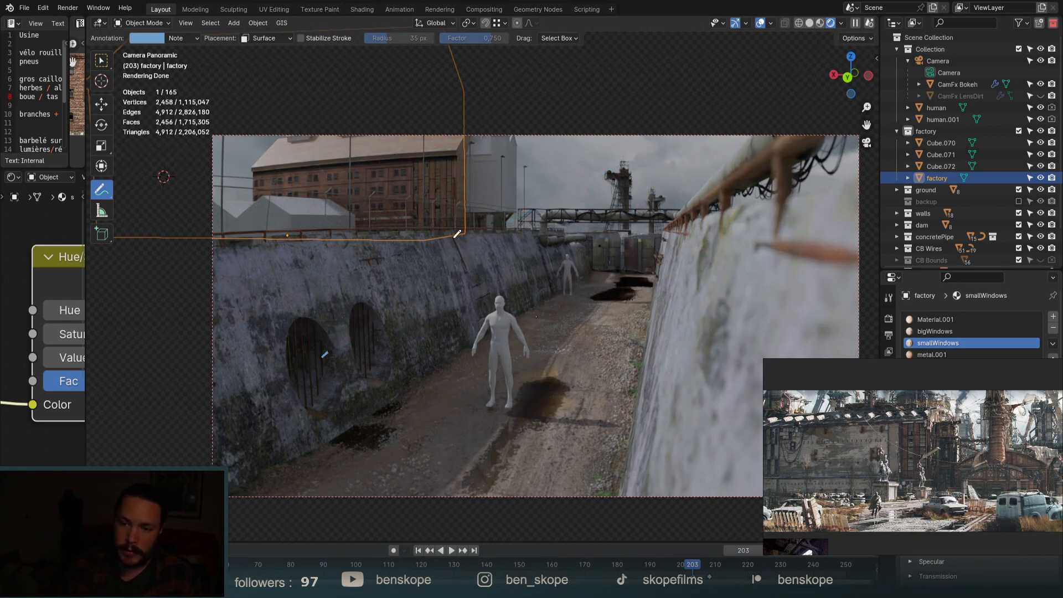
mouse_move(458, 232)
middle_mouse_down()
mouse_move(474, 270)
mouse_move(621, 380)
mouse_move(626, 409)
middle_mouse_up()
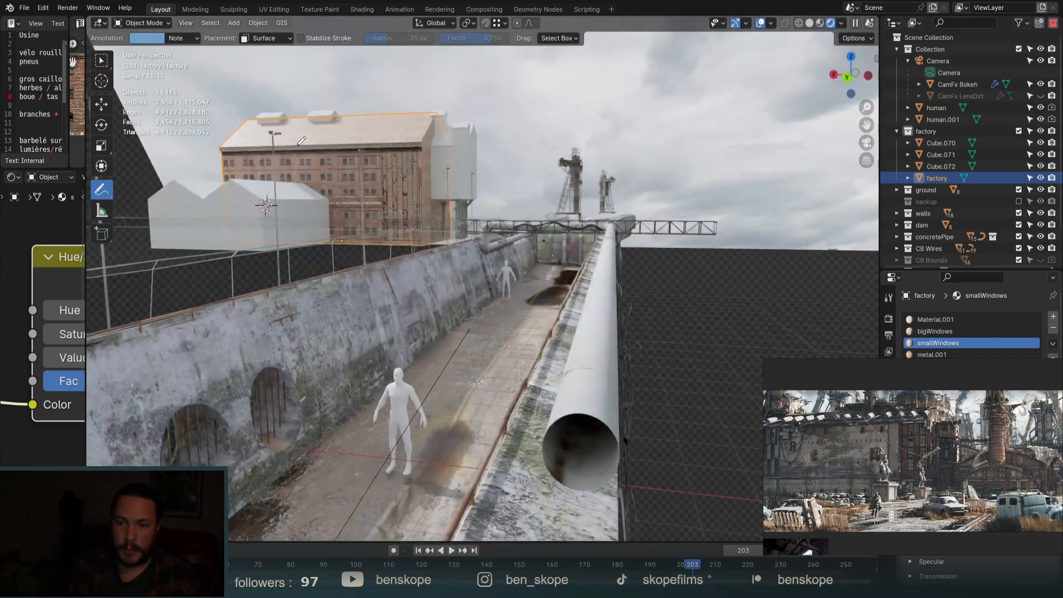
Zoom and orbit around the factory to reveal the pipe and towers.
scroll(276, 135, "up", 3)
scroll(275, 135, "down", 1)
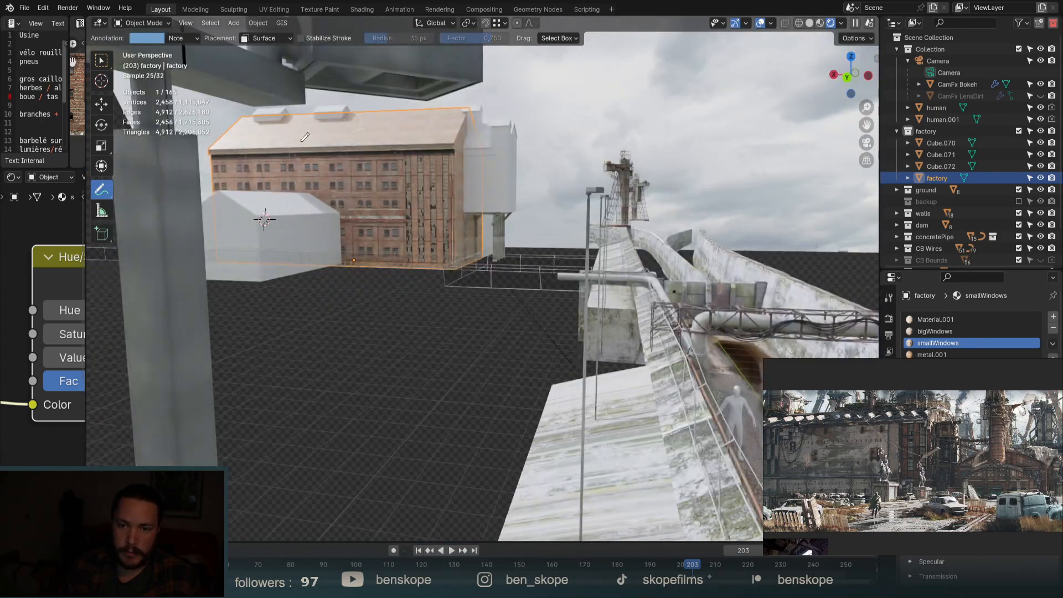
scroll(304, 143, "down", 1)
scroll(308, 139, "down", 2)
scroll(338, 195, "up", 4)
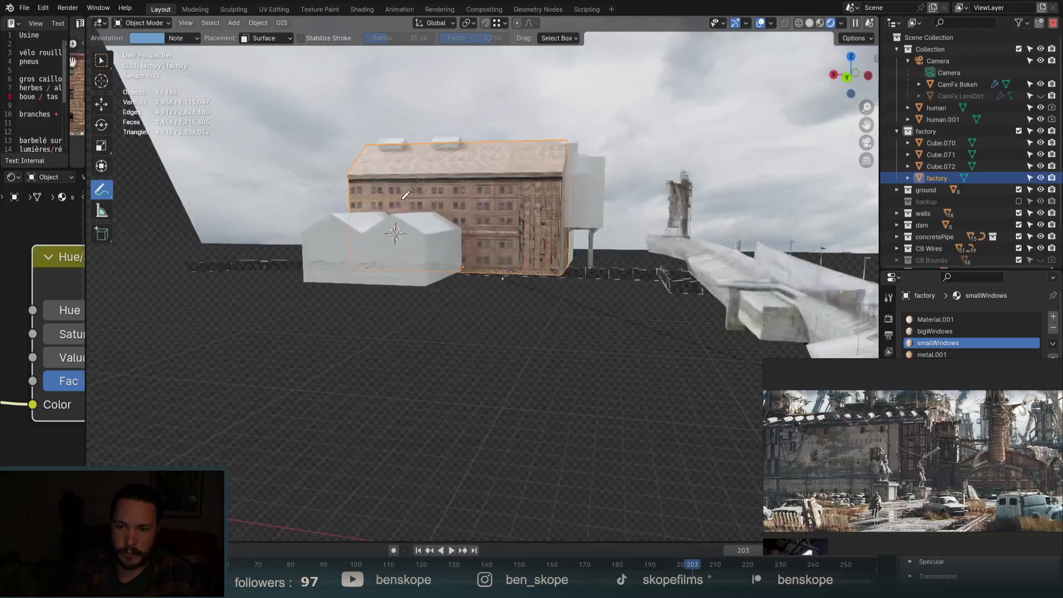
scroll(341, 196, "down", 1)
middle_click_drag(340, 195, 310, 188)
Switch back to the Select Box tool and orbit high over the walkway and pipe.
key("shift+space")
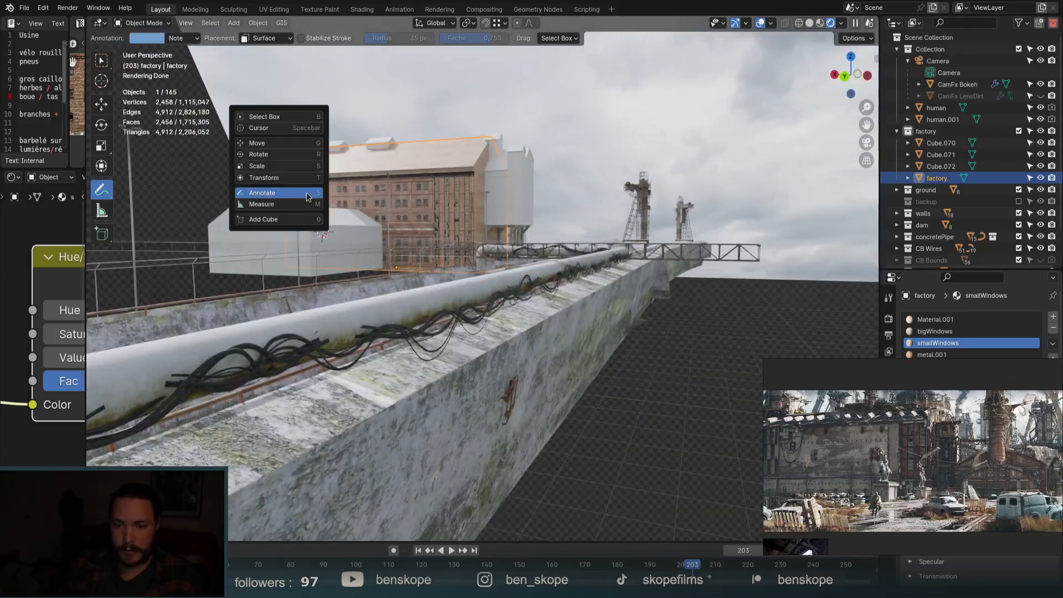
left_click(293, 118)
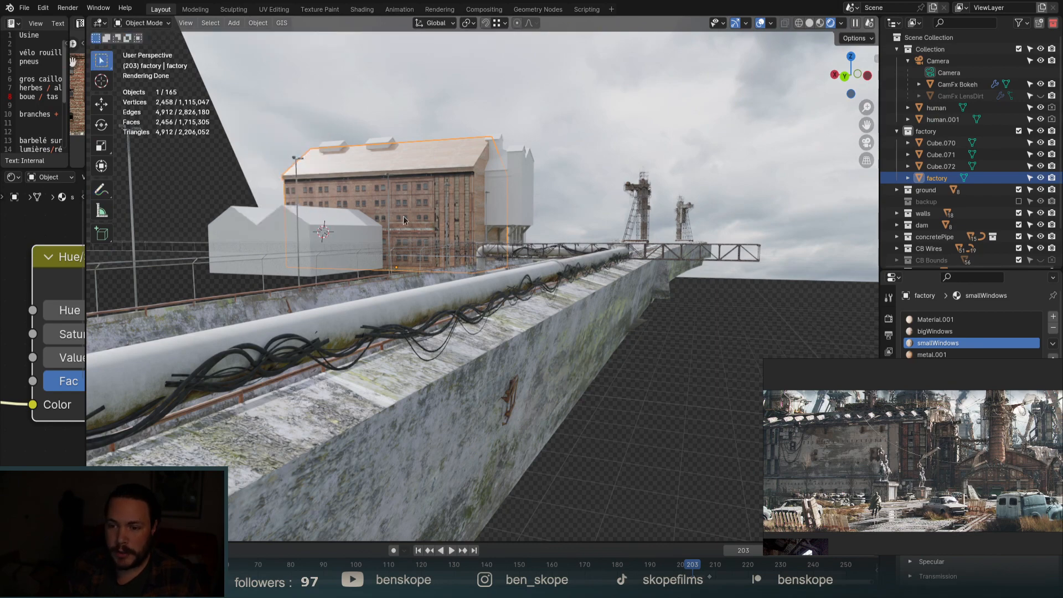
middle_click_drag(404, 220, 403, 223)
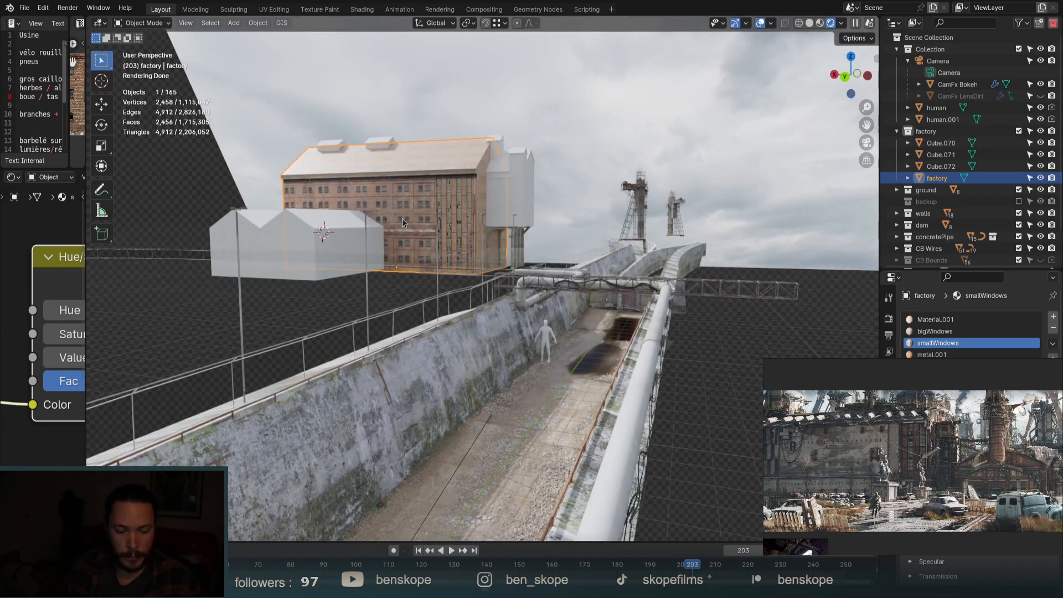
middle_click_drag(402, 218, 449, 232)
scroll(449, 232, "up", 6)
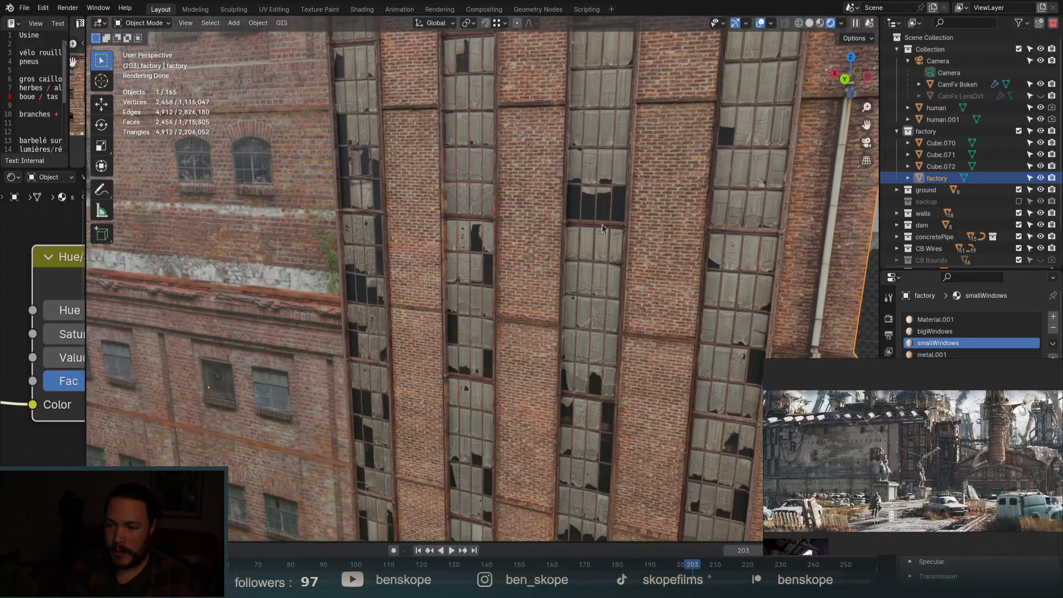
scroll(602, 223, "down", 5)
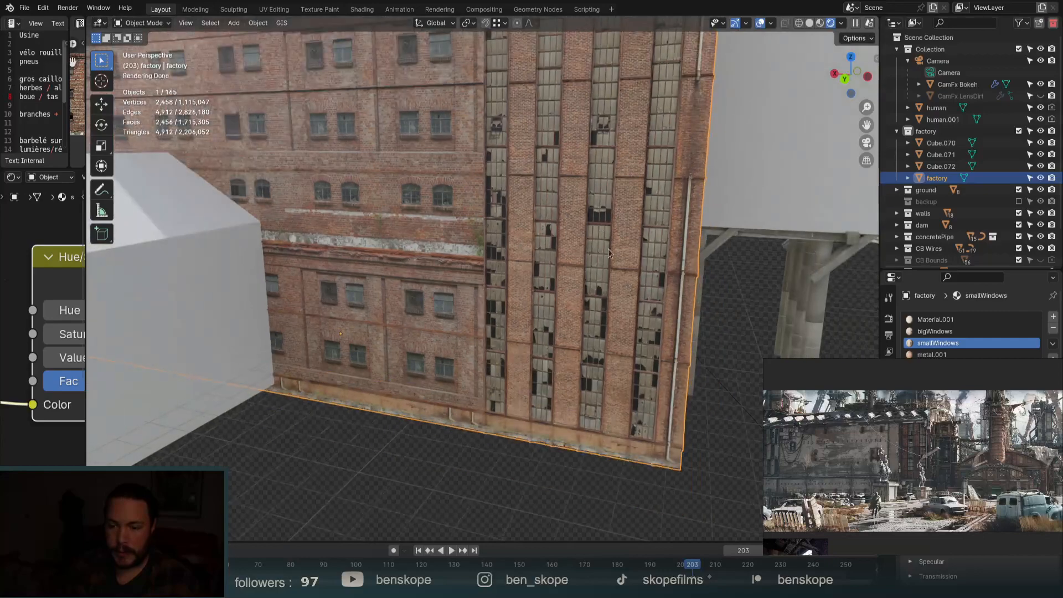
Move out to show the factory roof, then return to the Camera Panoramic view.
middle_click_drag(608, 247, 669, 305, "shift")
scroll(611, 249, "down", 3)
middle_click_drag(611, 249, 621, 249)
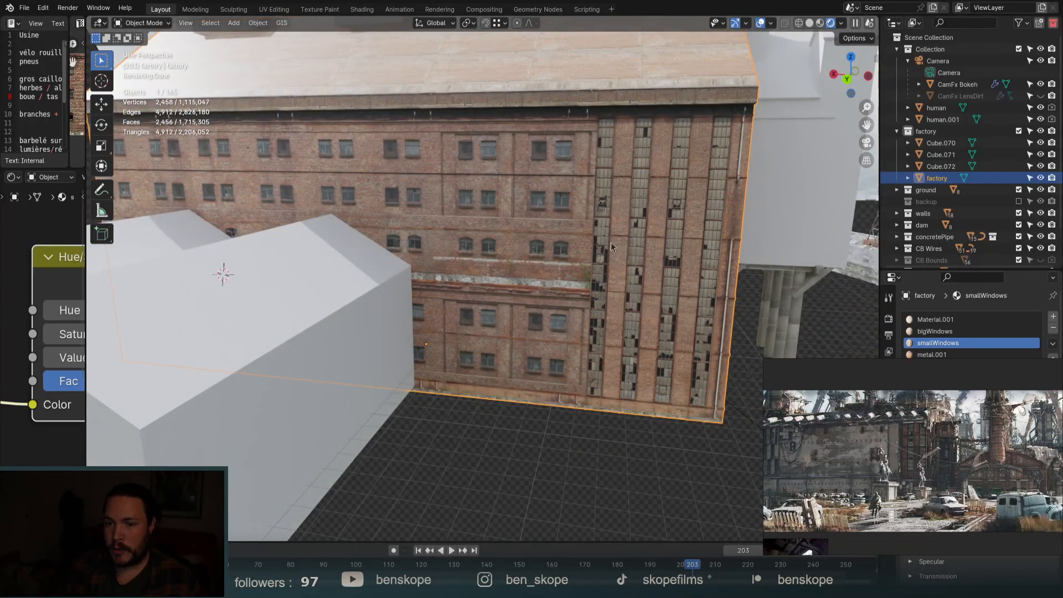
scroll(575, 207, "down", 4)
left_click(866, 143)
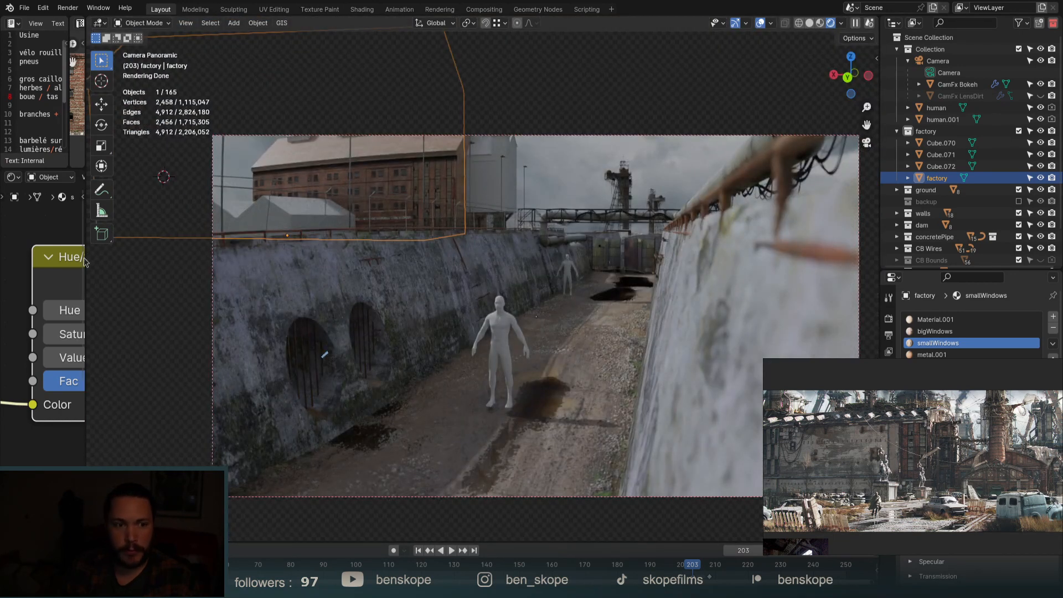
Enlarge the brick factory photo on the reference board, then orbit out of camera view.
left_click_drag(801, 432, 1003, 448)
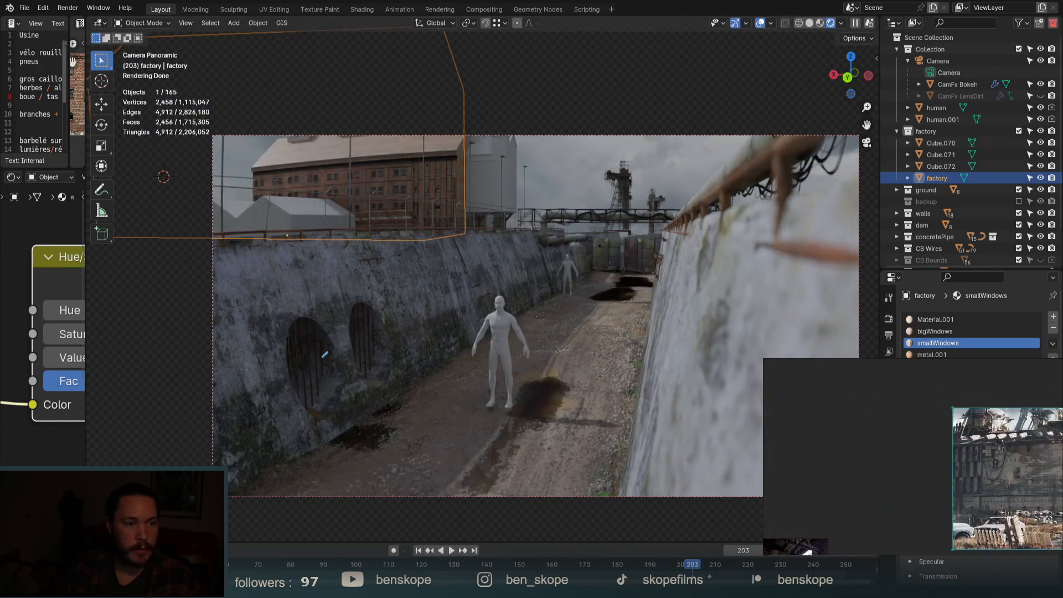
scroll(925, 445, "down", 8)
middle_click_drag(906, 475, 1005, 470)
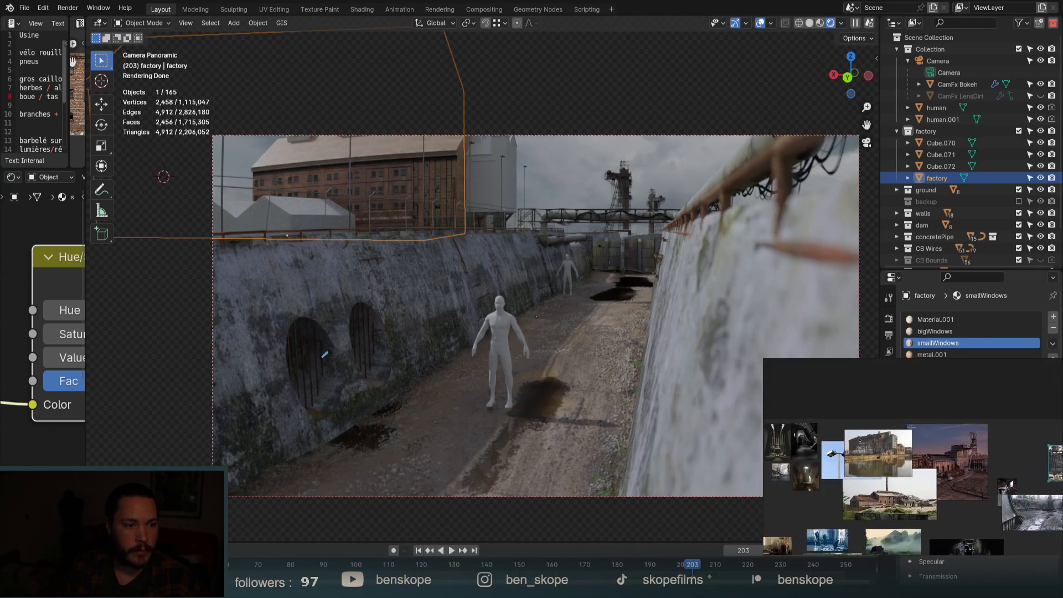
scroll(872, 452, "up", 8)
scroll(871, 452, "up", 2)
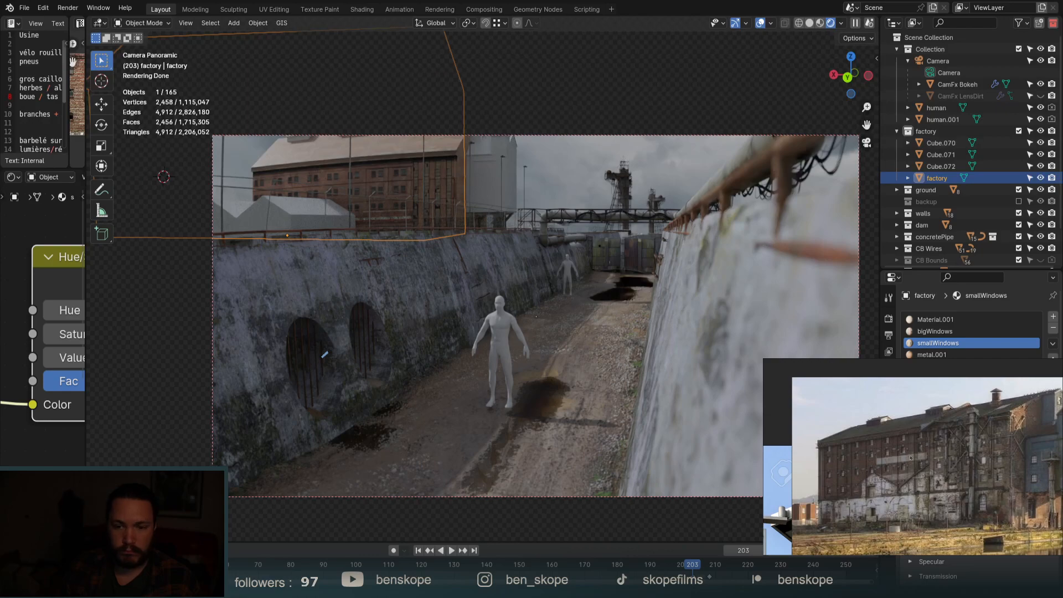
middle_click_drag(307, 170, 321, 176)
scroll(227, 145, "up", 6)
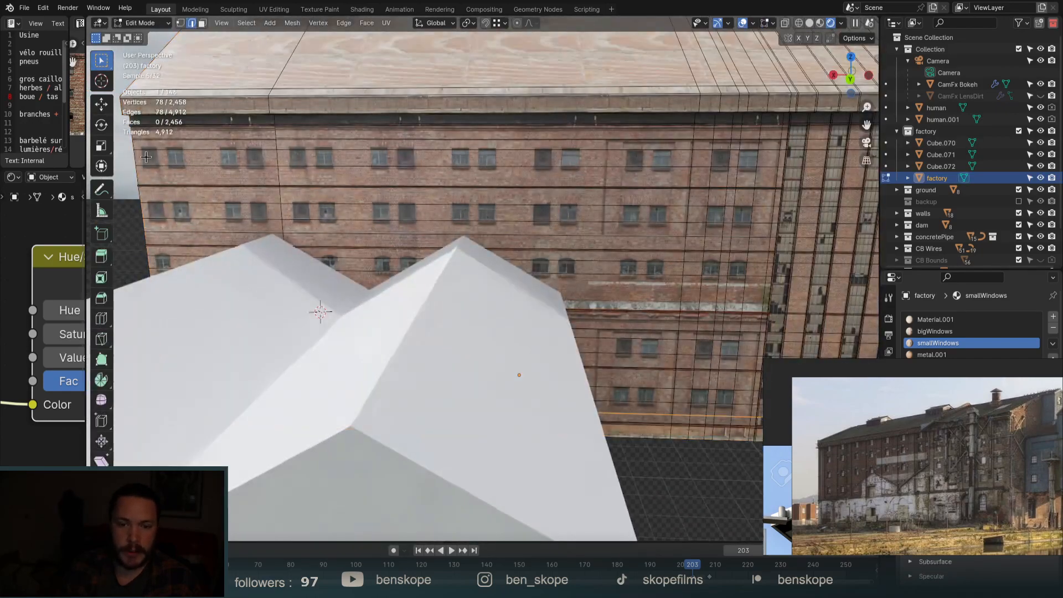
Enter Edit Mode and cut a vertical edge loop slid near the facade's left end.
key("Tab")
left_click(183, 149)
key("ctrl+r")
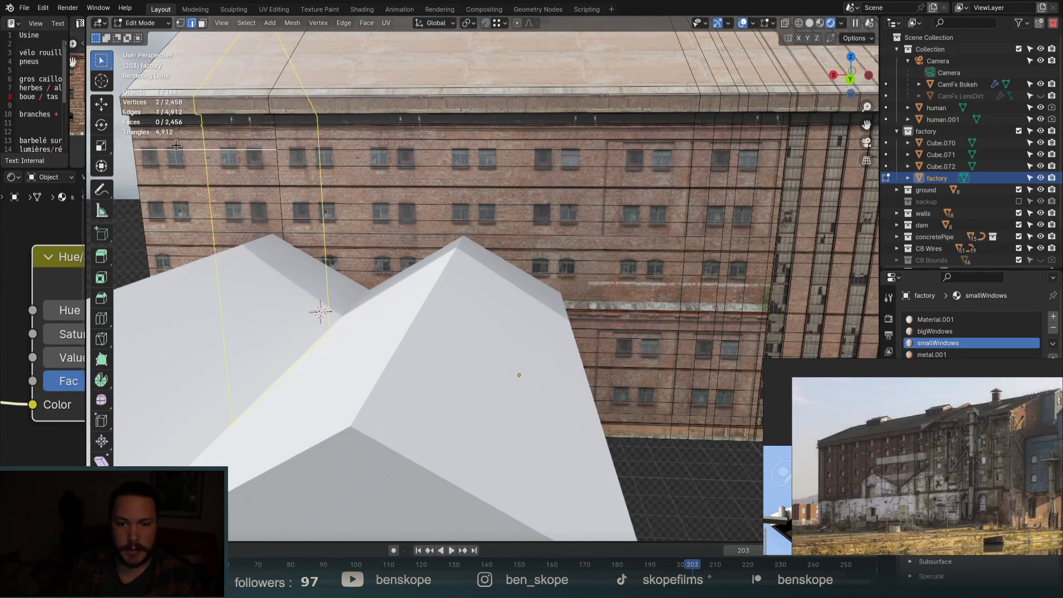
left_click(178, 146)
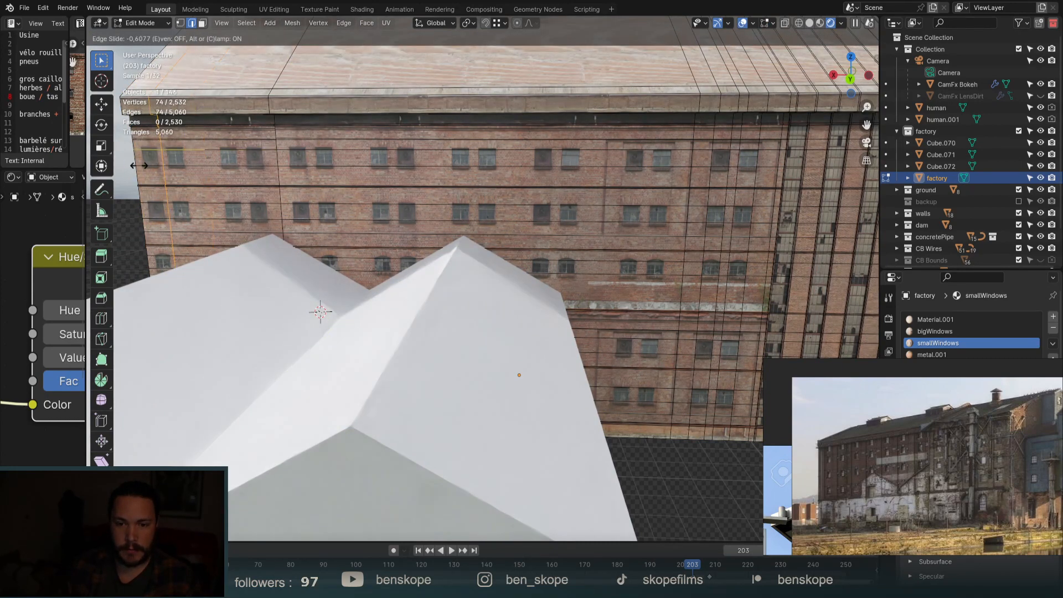
left_click(140, 163)
In face mode, select the narrow column of wall faces down the new left strip.
key("3")
left_click(155, 152)
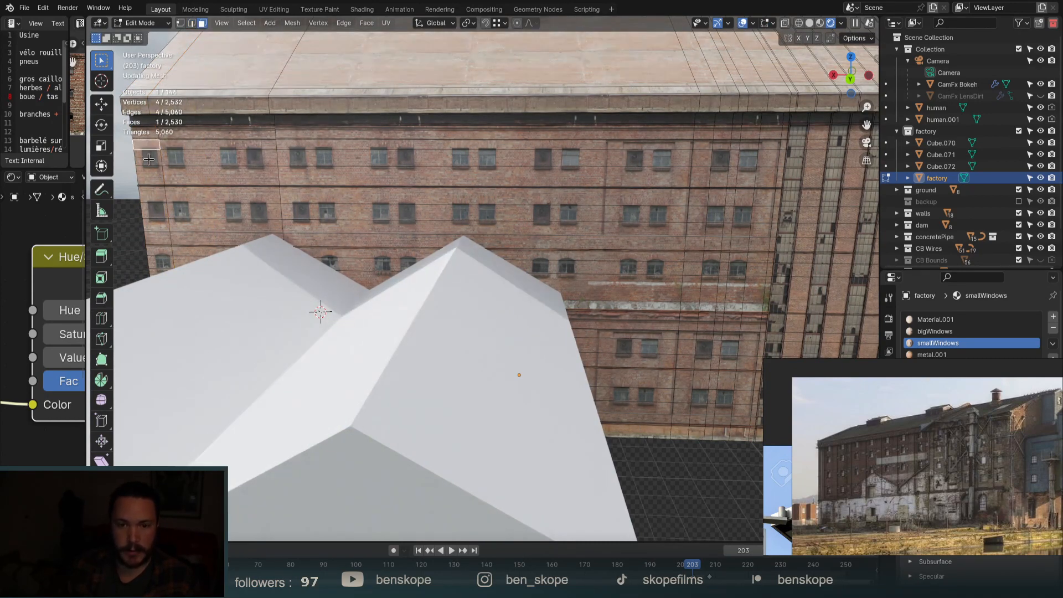
left_click(158, 177, "ctrl")
left_click(158, 196, "ctrl")
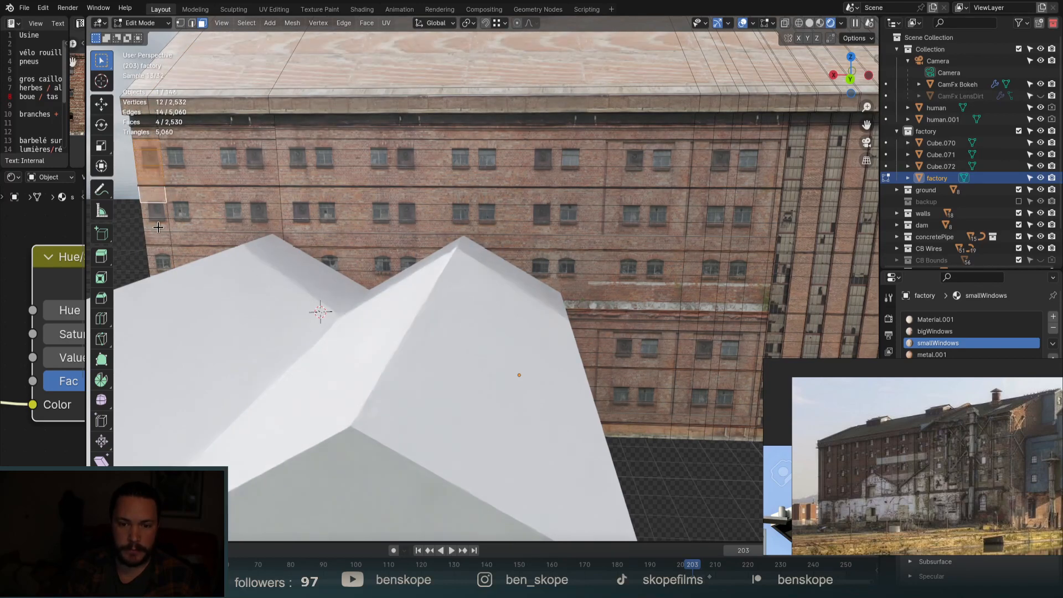
left_click(160, 235, "ctrl")
left_click(159, 251, "ctrl")
left_click(156, 271, "ctrl")
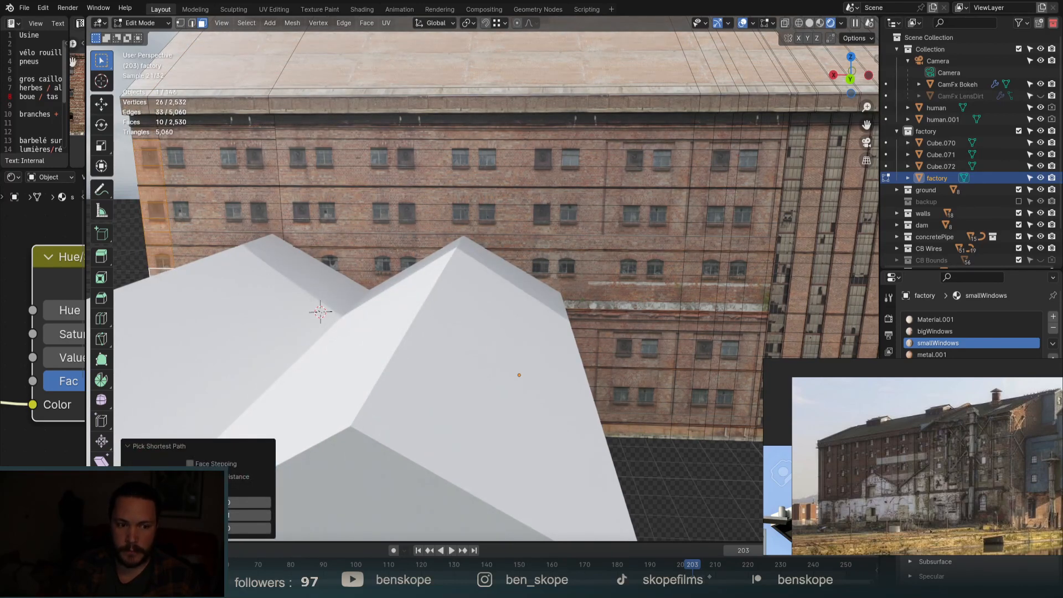
left_click_drag(88, 188, 417, 185)
Enlarge the image editor and move the strip's UV island right onto the brick texture.
left_click_drag(291, 310, 289, 316)
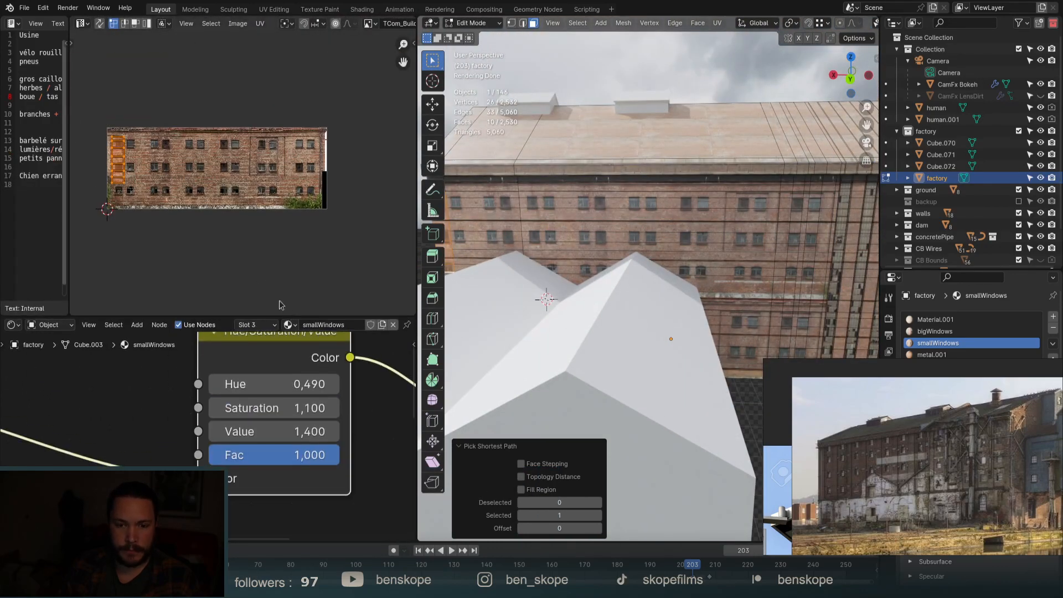
scroll(131, 148, "up", 5)
left_click_drag(124, 151, 200, 150)
scroll(649, 221, "down", 2)
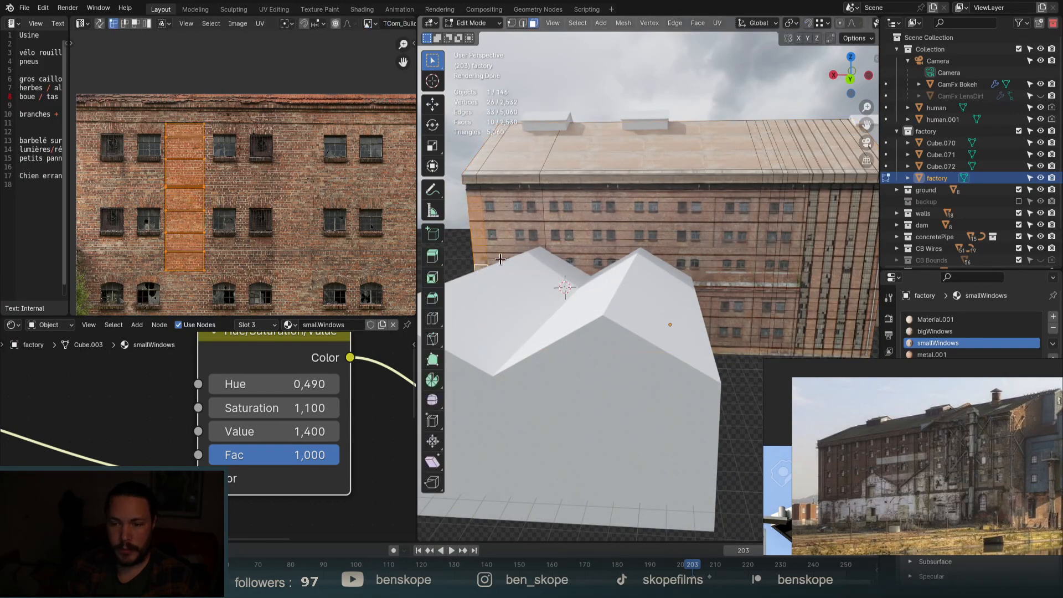
scroll(478, 268, "up", 8)
Select the lower strip faces and slide their UVs along X onto plain brick.
left_click(501, 211)
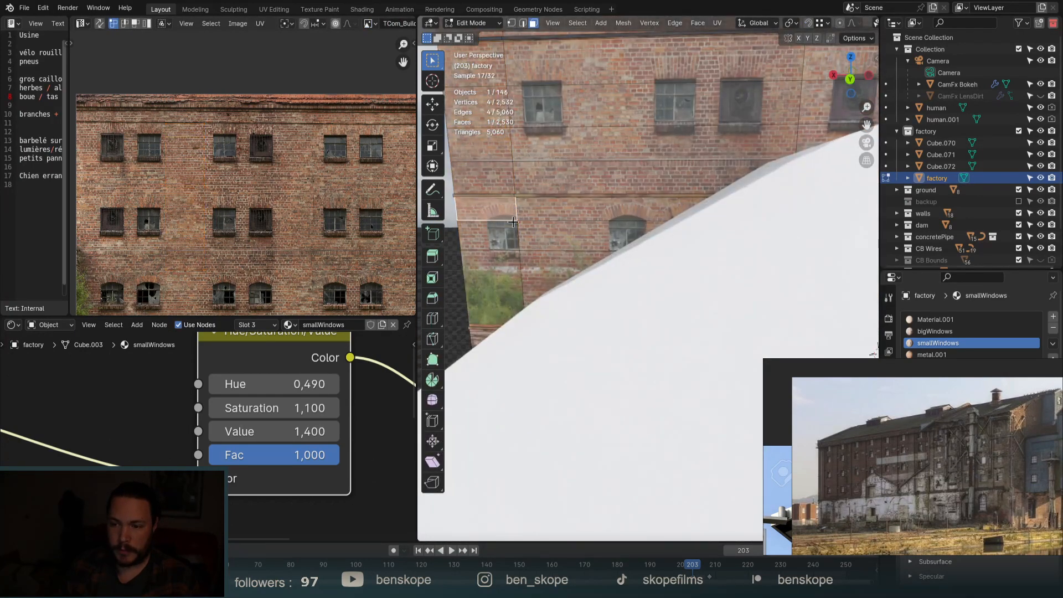
left_click(510, 241)
left_click(504, 213, "shift")
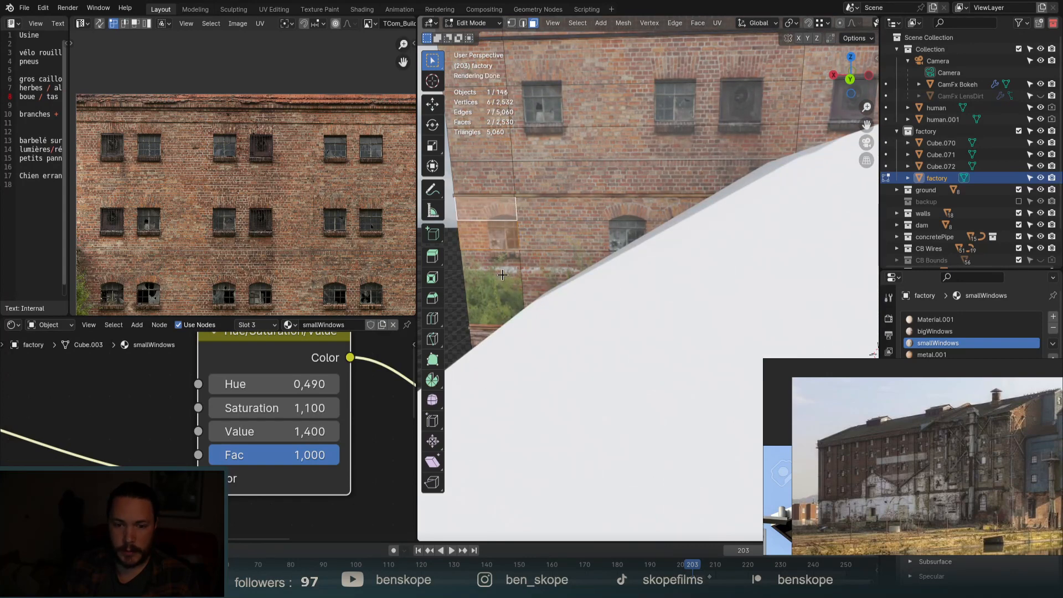
left_click(502, 275, "shift")
scroll(277, 198, "down", 3)
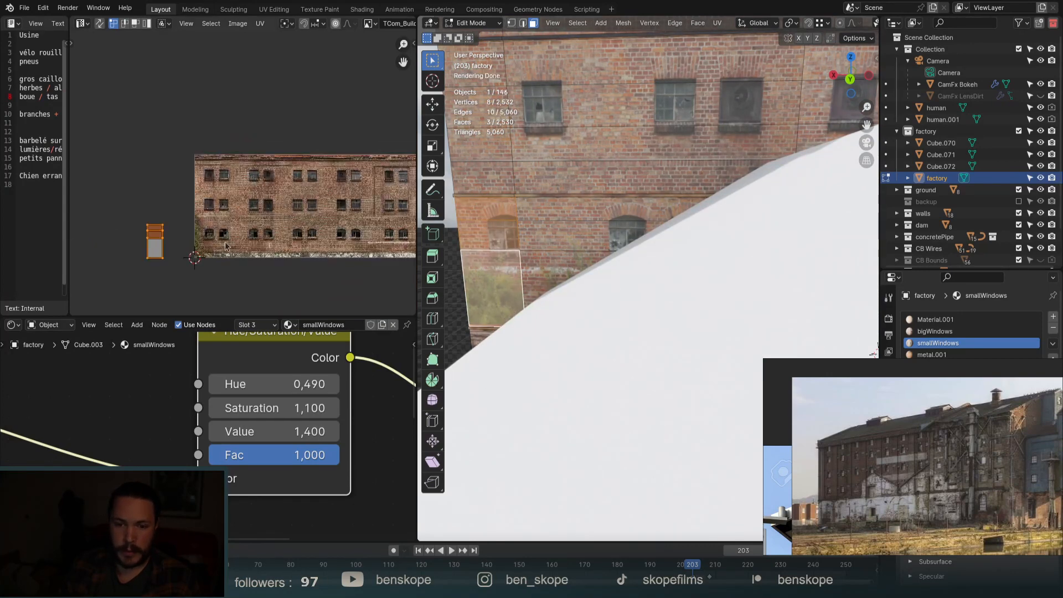
key("g")
key("x")
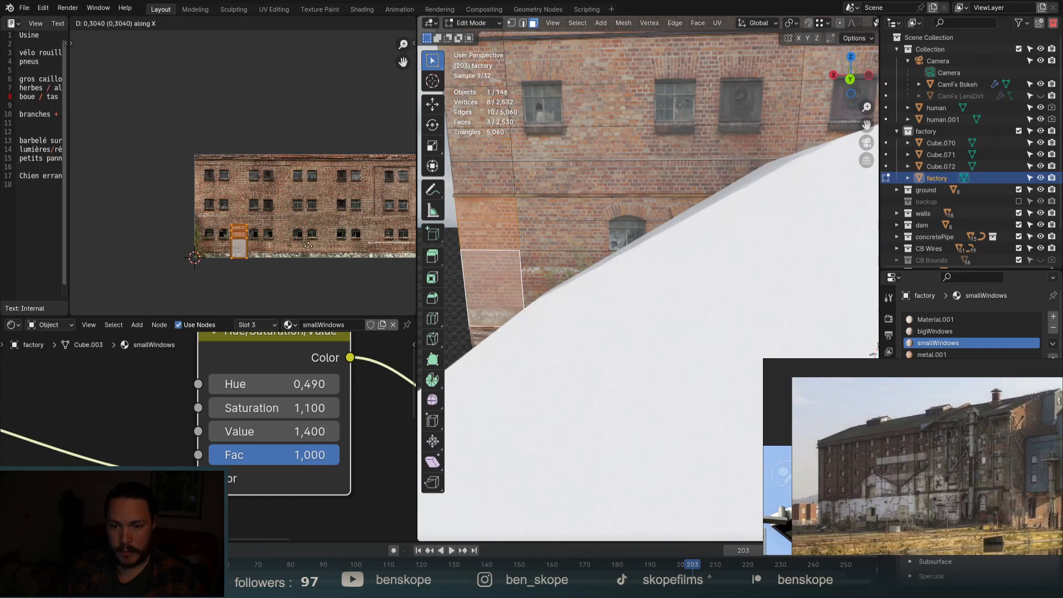
left_click(310, 241)
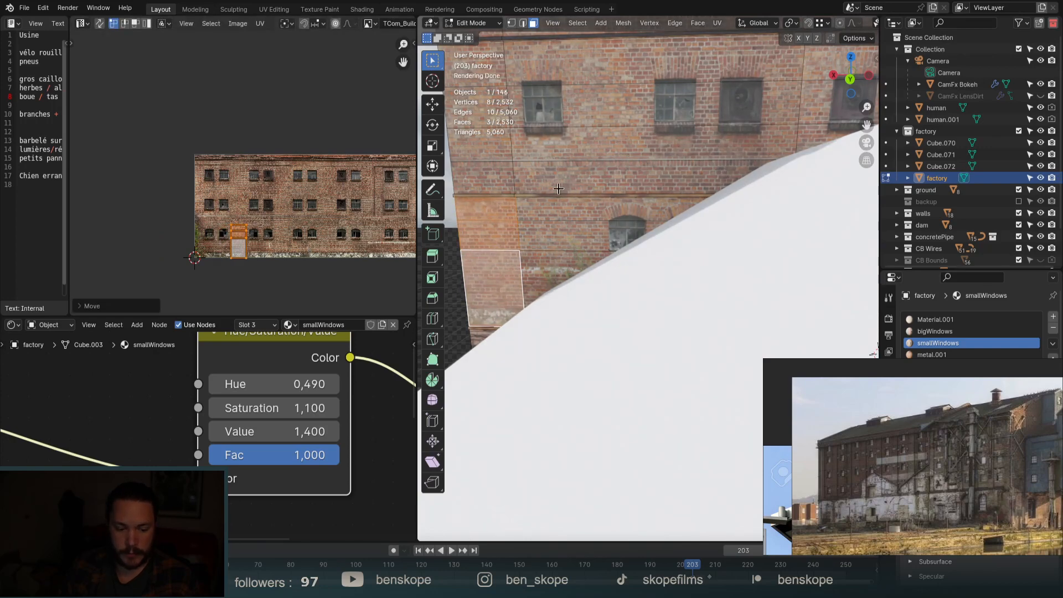
Orbit to an angled view of the textured factory and leave Edit Mode.
scroll(477, 221, "down", 10)
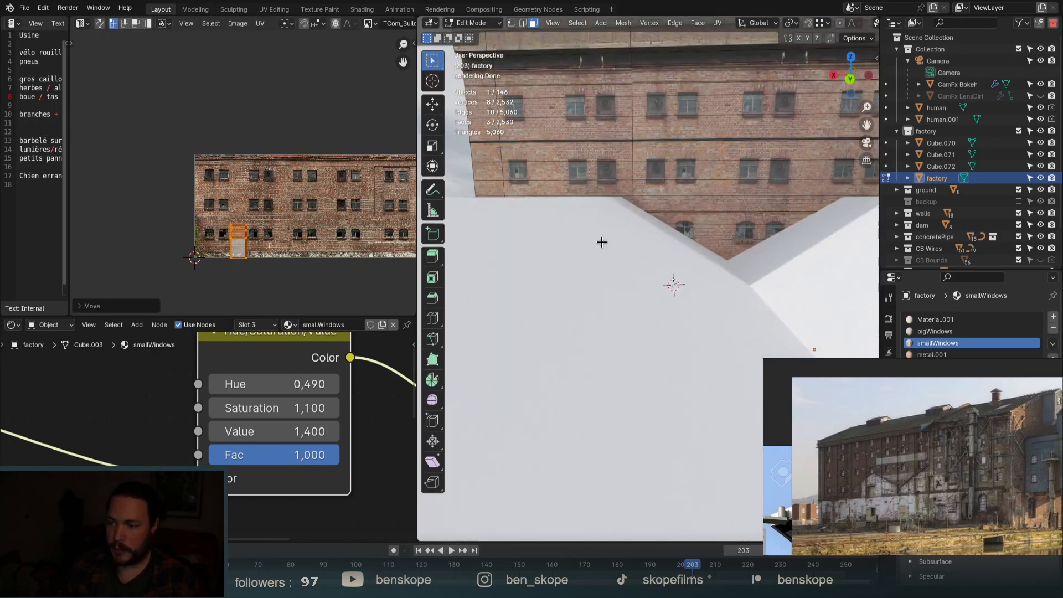
scroll(601, 242, "down", 8)
middle_click_drag(601, 242, 644, 289)
key("Tab")
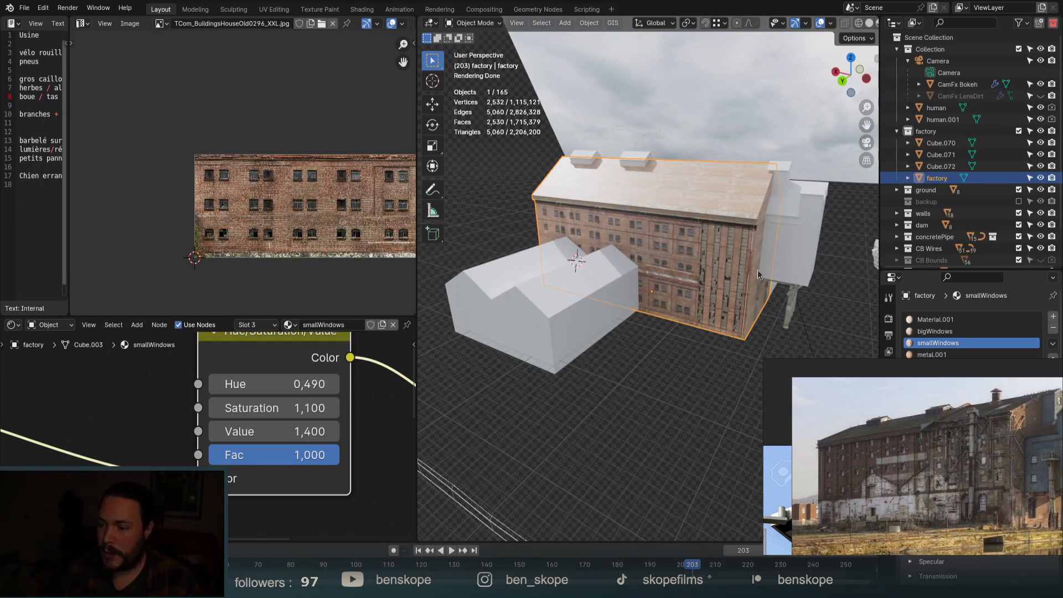
scroll(757, 270, "down", 3)
middle_click_drag(757, 276, 739, 271)
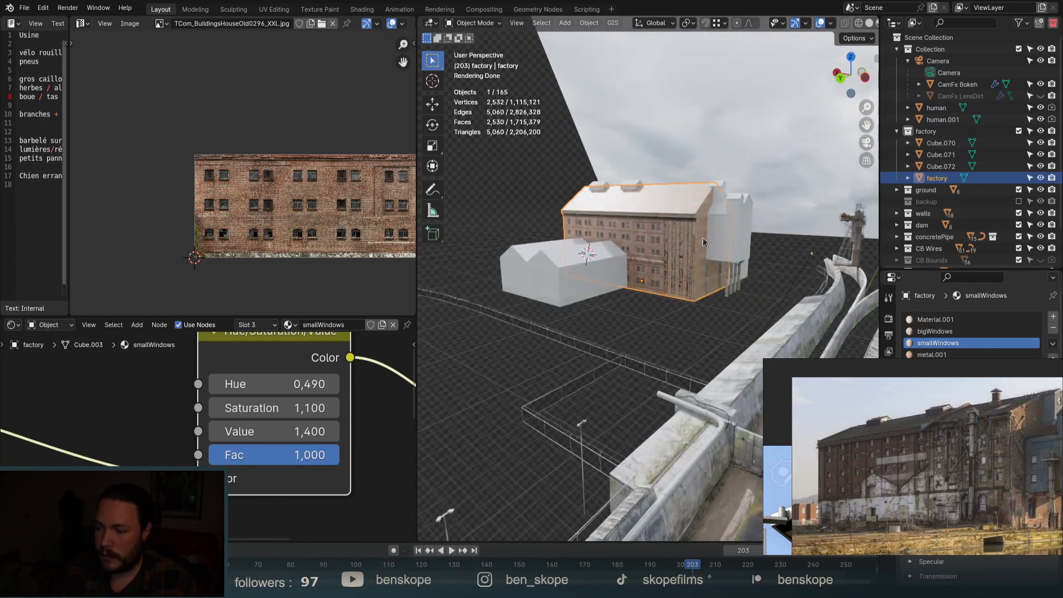
scroll(698, 242, "up", 5)
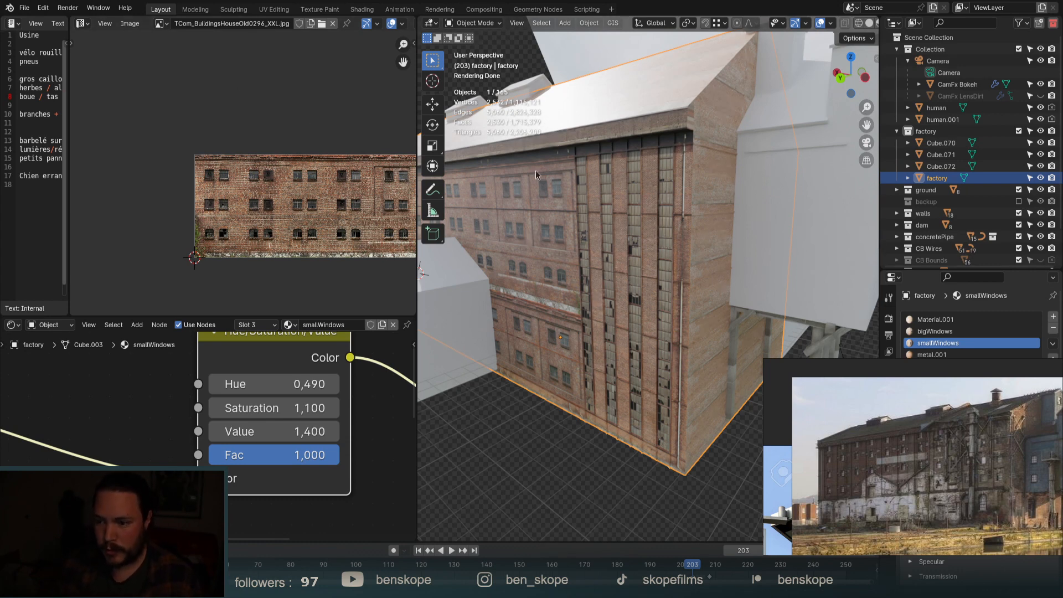
middle_click_drag(536, 171, 566, 193)
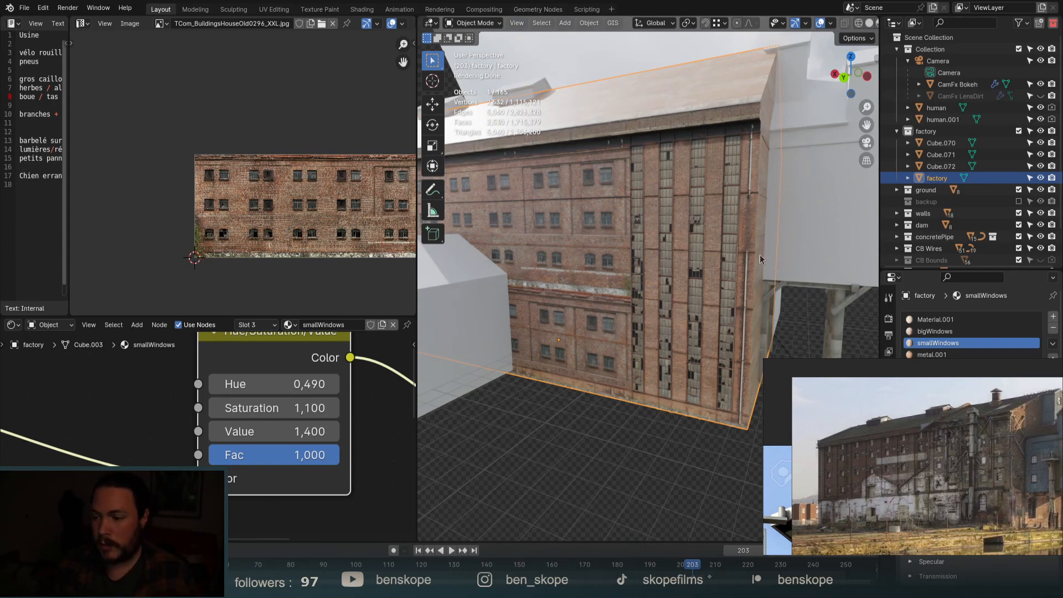
middle_click_drag(705, 184, 695, 218)
scroll(665, 220, "up", 3)
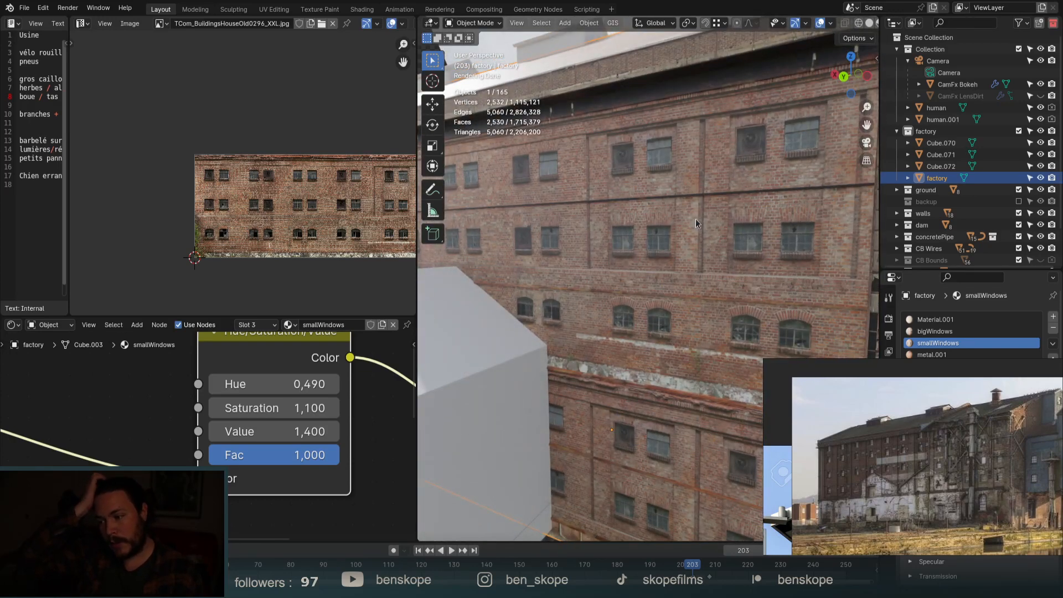
scroll(650, 234, "down", 2)
scroll(730, 293, "down", 3)
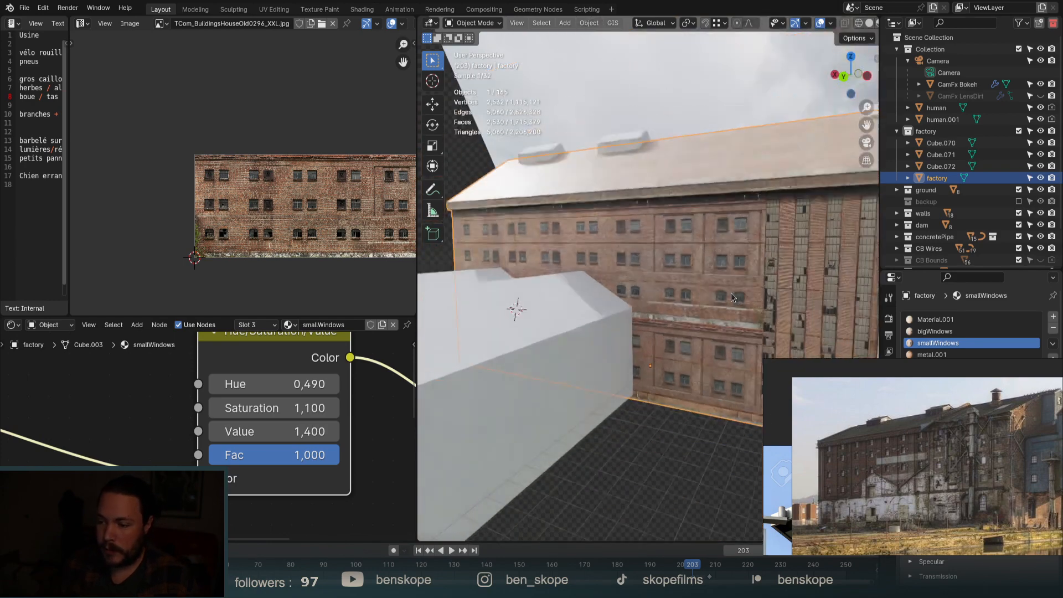
middle_click_drag(782, 314, 779, 321)
Enter Edit Mode and cut a vertical edge loop across the facade, slid to factor -0.594.
key("Tab")
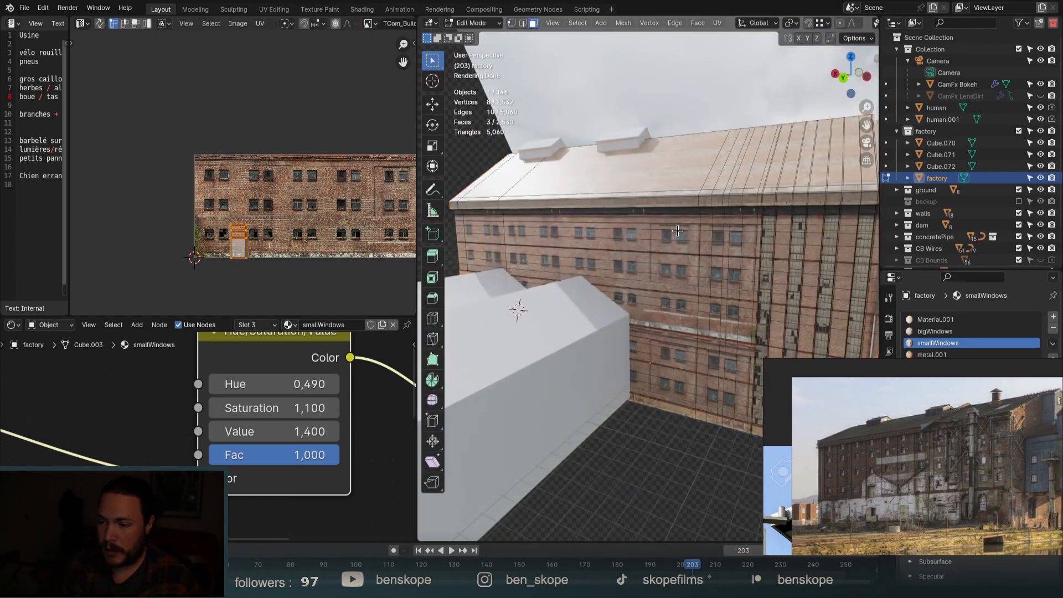
scroll(666, 231, "up", 3)
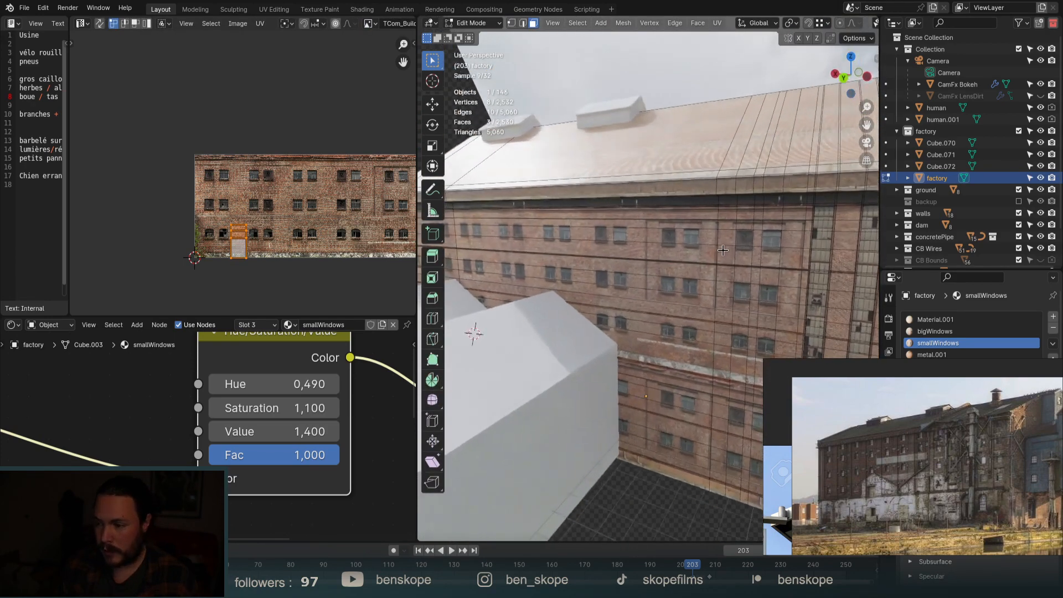
scroll(646, 220, "up", 4)
key("ctrl+r")
left_click(626, 223)
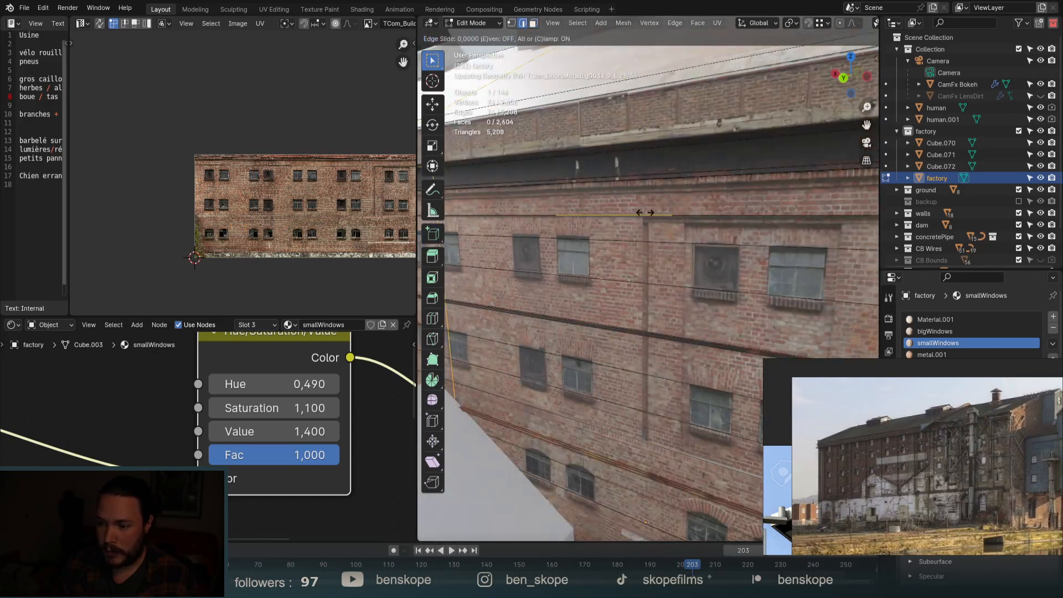
left_click(833, 259)
Orbit slightly and select a face near the top of the facade in face mode.
scroll(653, 282, "down", 4)
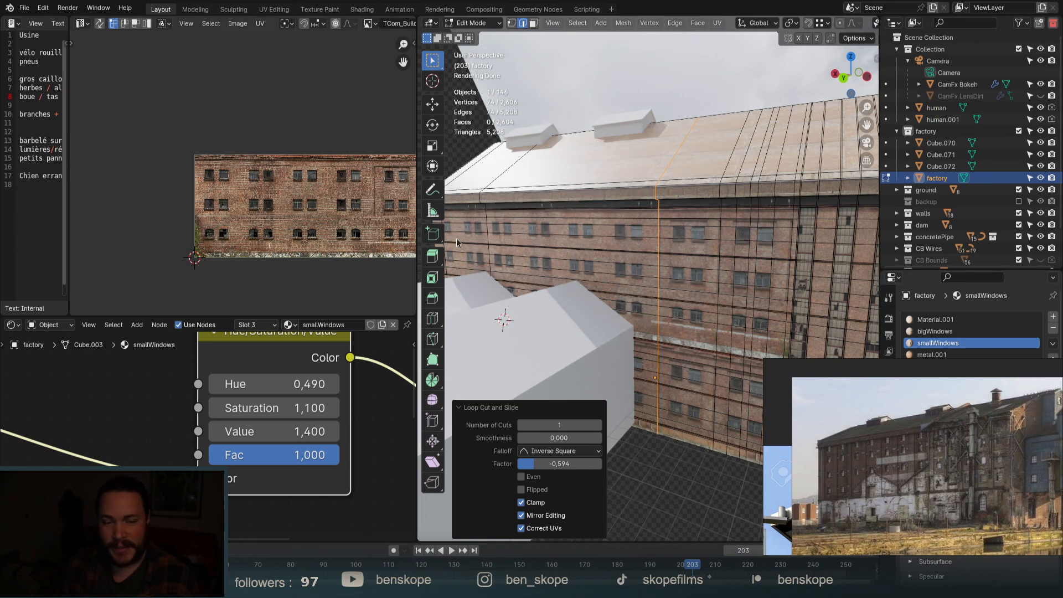
scroll(782, 253, "up", 4)
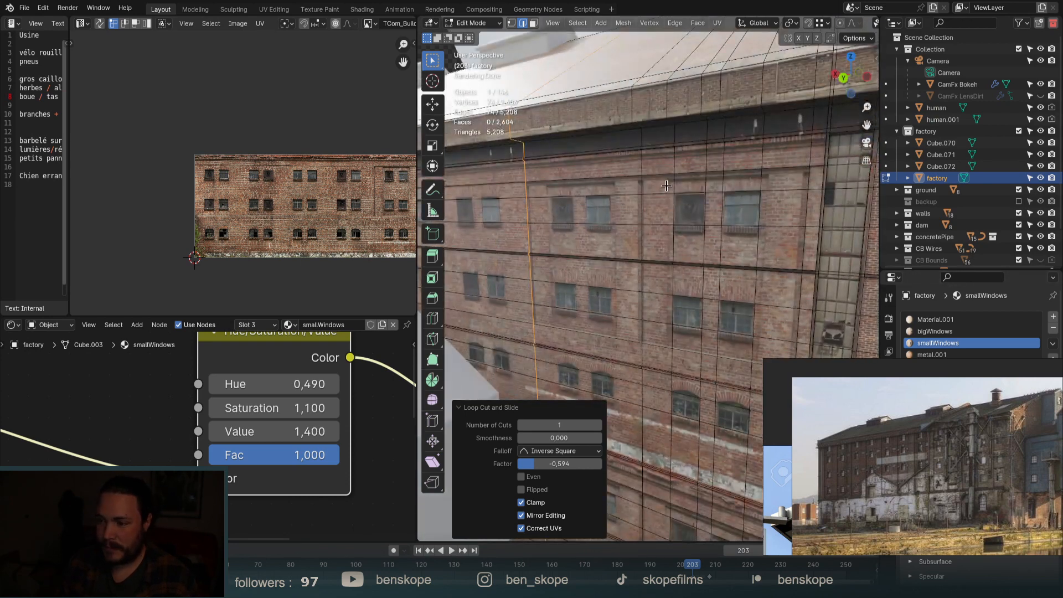
middle_click_drag(711, 228, 722, 228)
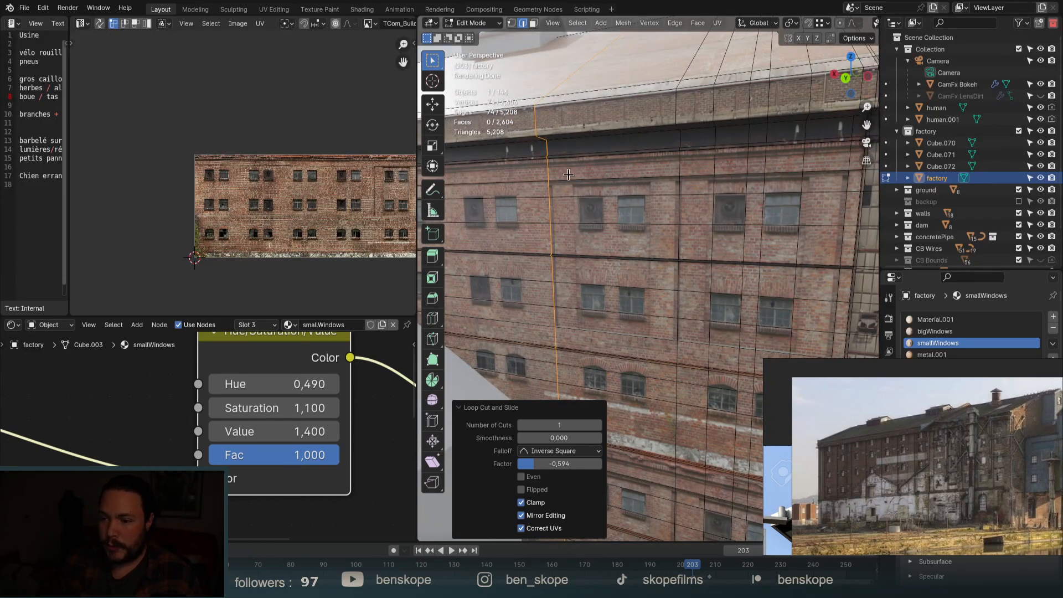
key("3")
left_click(582, 188)
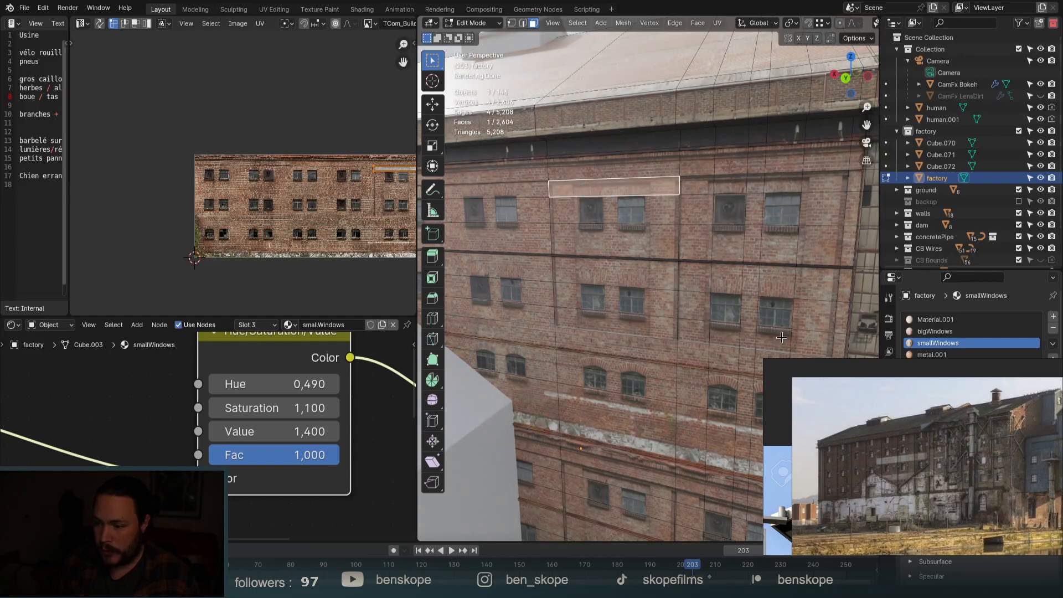
Select the block of window-wall faces with Fill Region, excluding the bottom strip.
left_click(806, 349, "ctrl+shift")
scroll(701, 154, "down", 2)
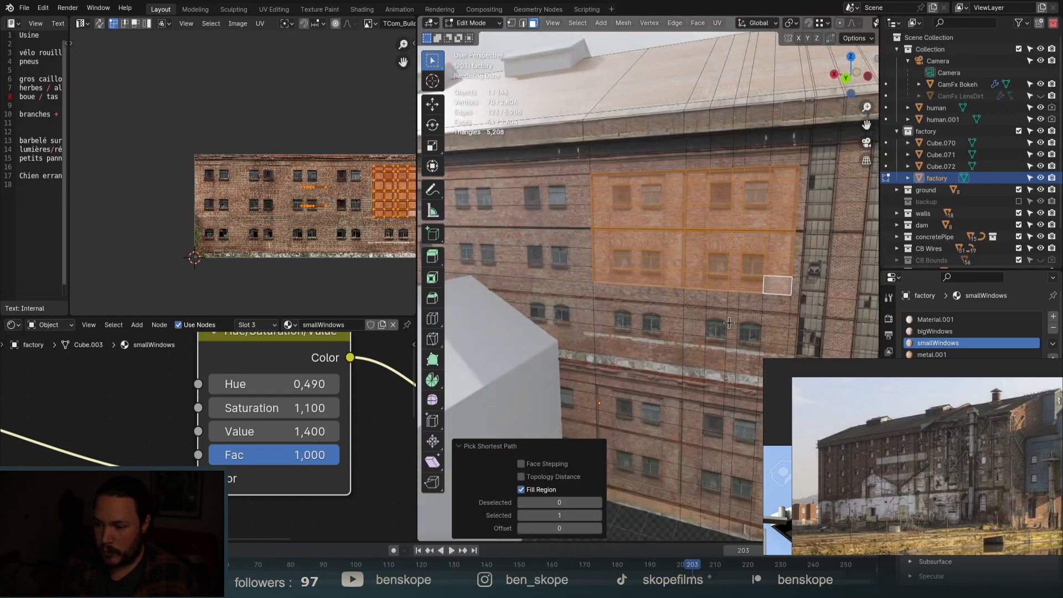
middle_click_drag(732, 328, 738, 309)
scroll(737, 310, "down", 2)
left_click(660, 382, "shift")
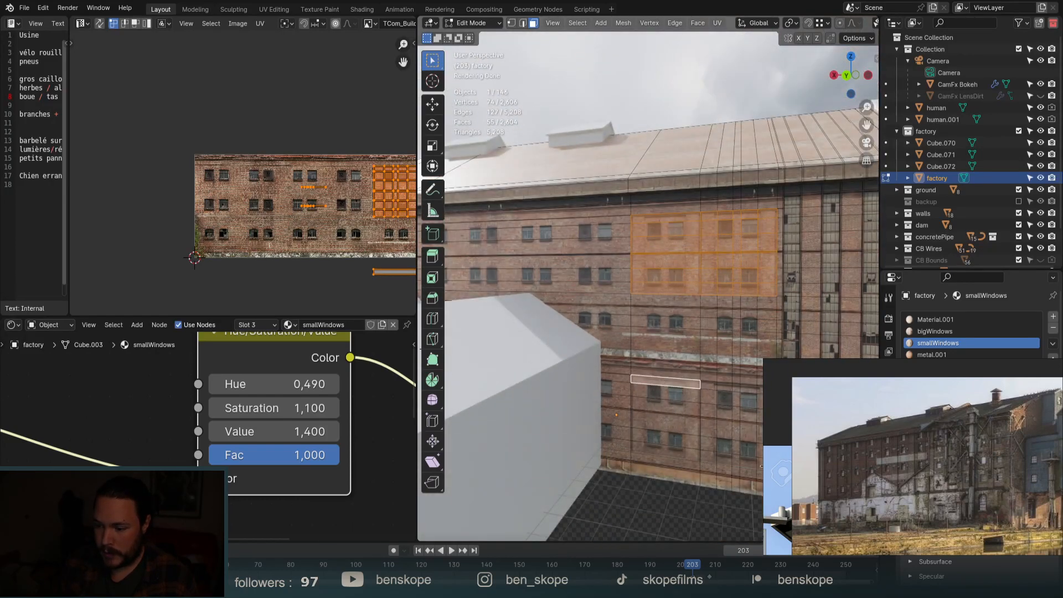
left_click(760, 473, "ctrl+shift")
left_click_drag(682, 472, 616, 460)
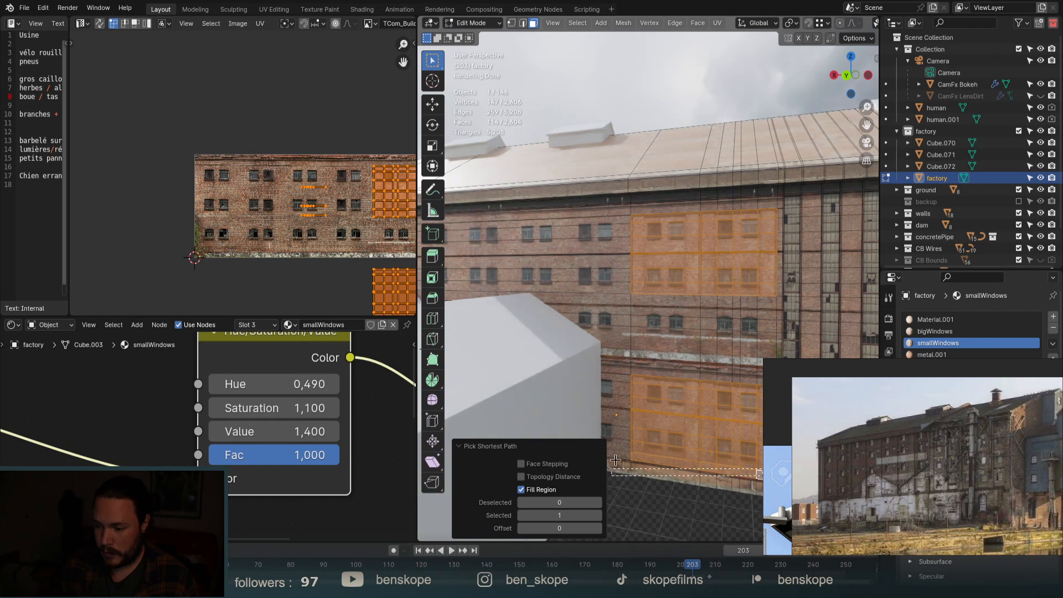
left_click_drag(696, 474, 693, 474, "ctrl")
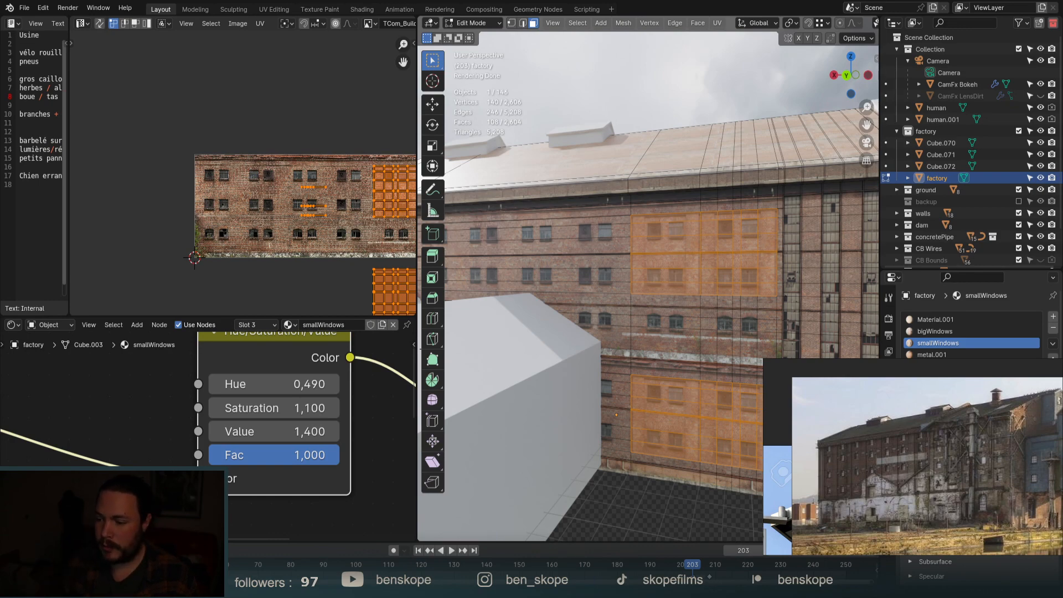
Extrude the selected wall faces inward by -0.058 m.
middle_click_drag(701, 440, 758, 427)
scroll(767, 264, "up", 3)
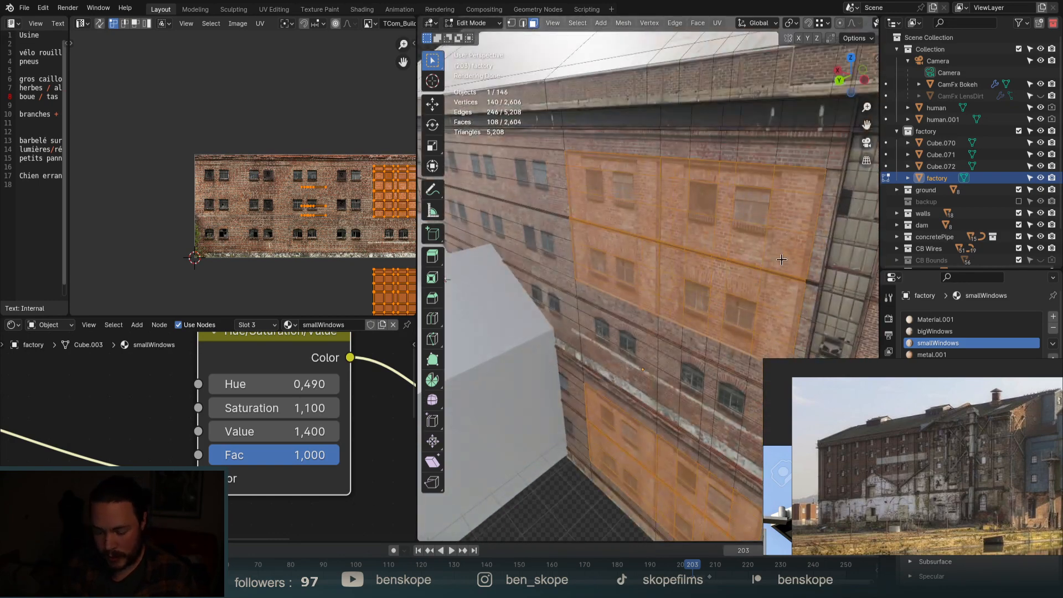
scroll(808, 293, "up", 1)
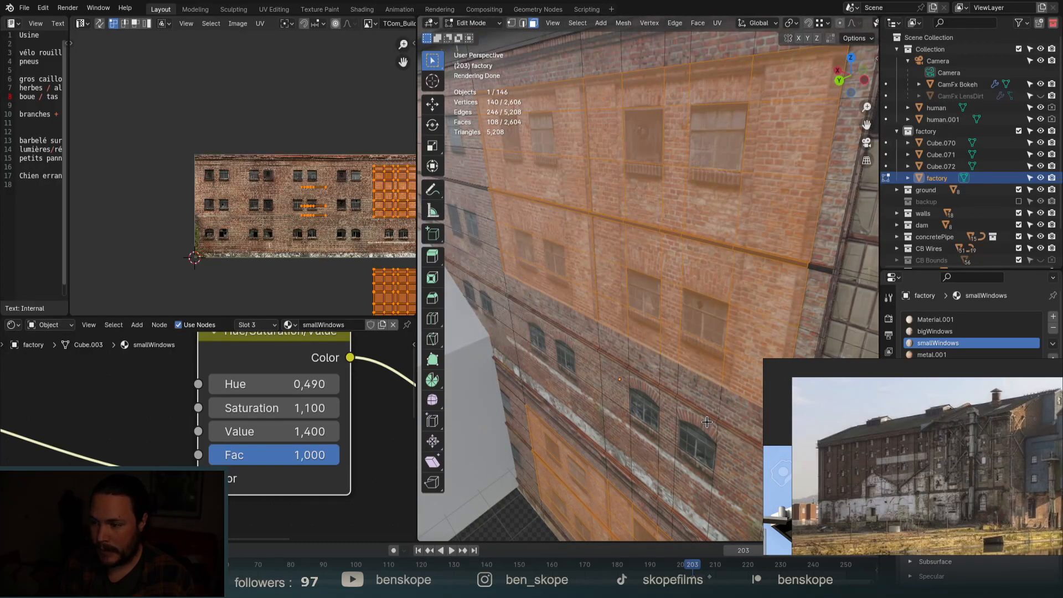
key("e")
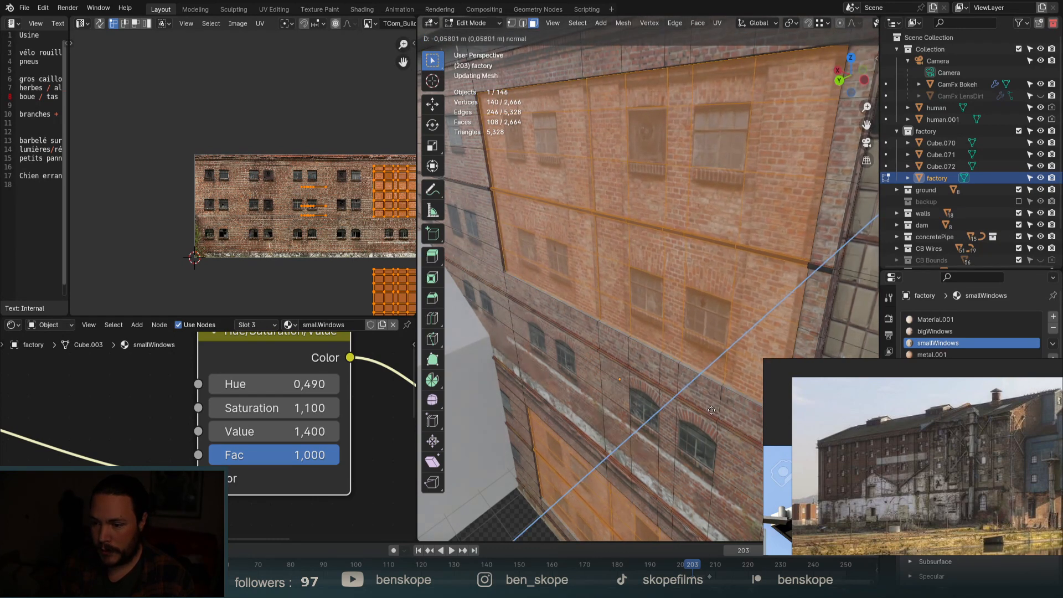
left_click(712, 410)
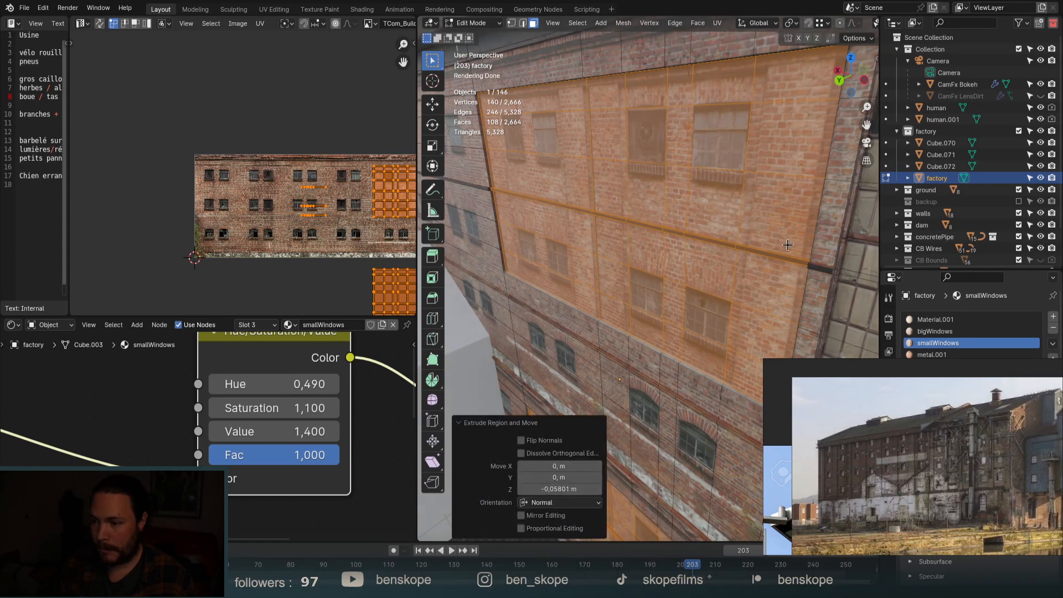
Cut two vertical edge loops across the brick wall, sliding each into place.
key("ctrl+r")
left_click(769, 206)
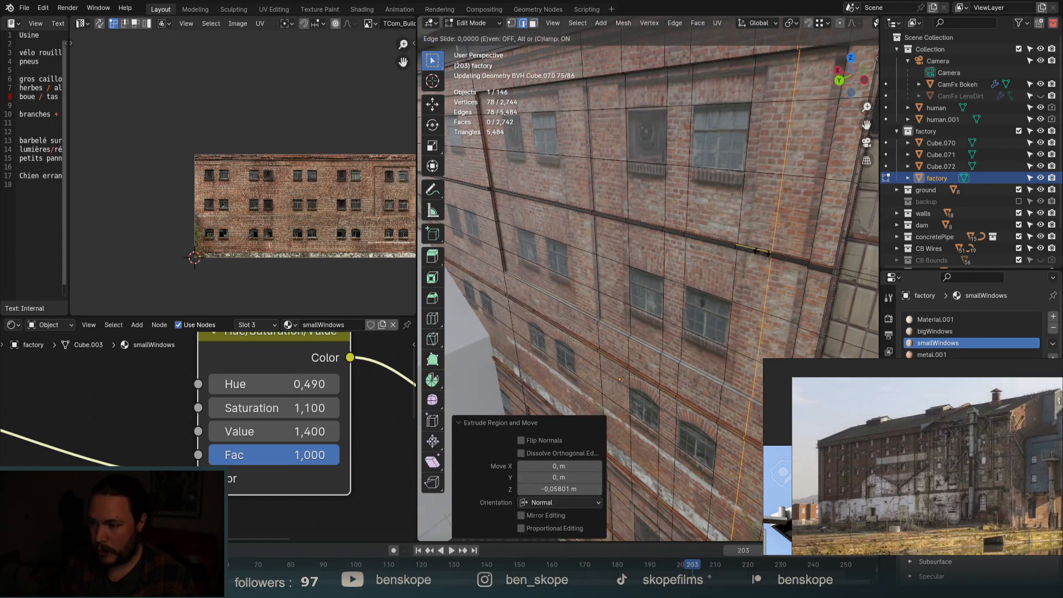
left_click(734, 247)
key("ctrl+r")
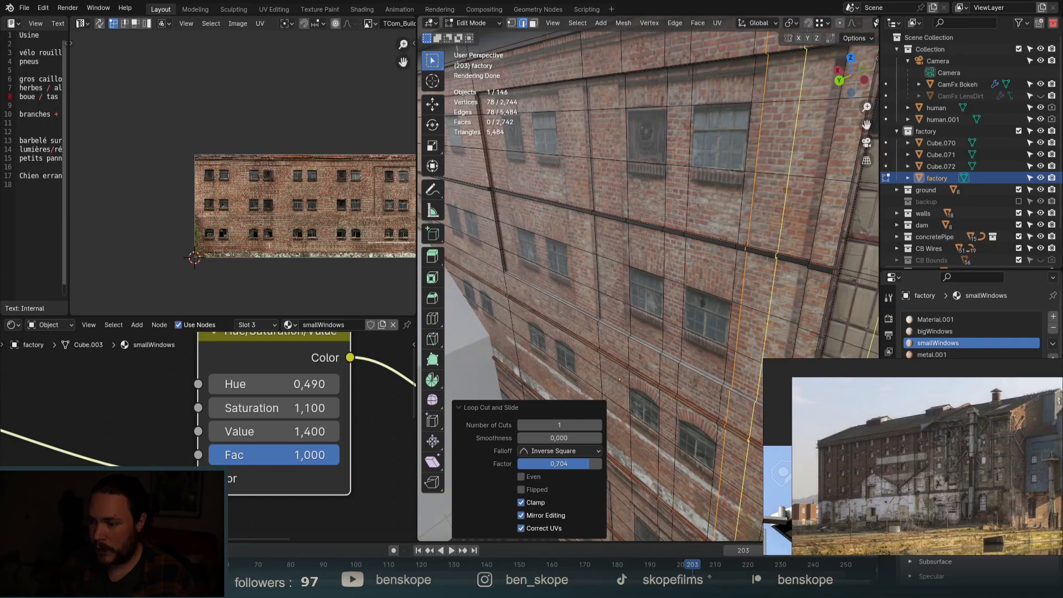
left_click(800, 253)
left_click(818, 265)
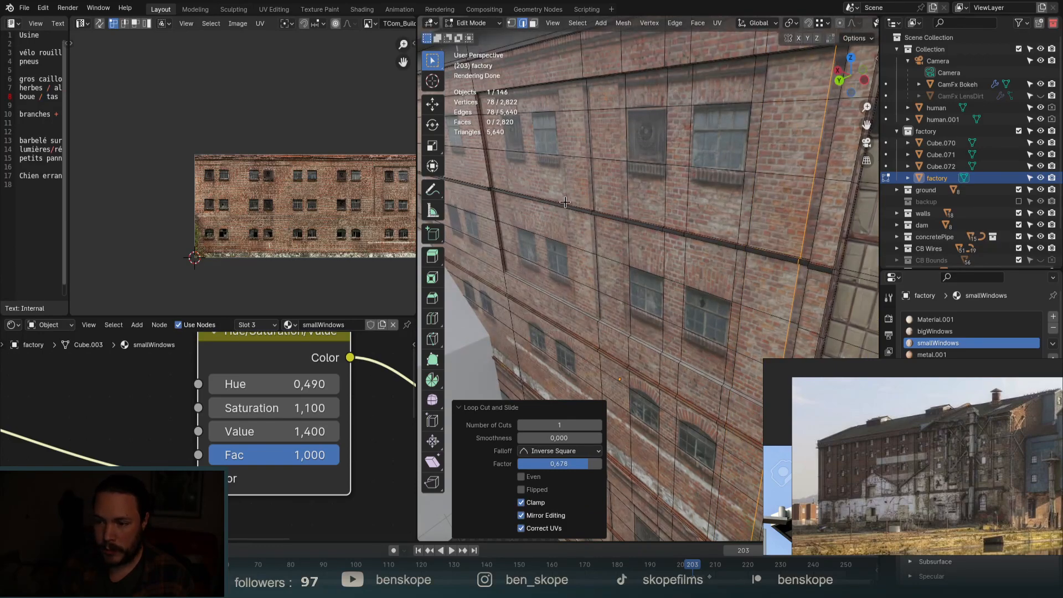
Facing the wall more directly, add two more vertical loop cuts near the window panels.
middle_click_drag(565, 202, 641, 224)
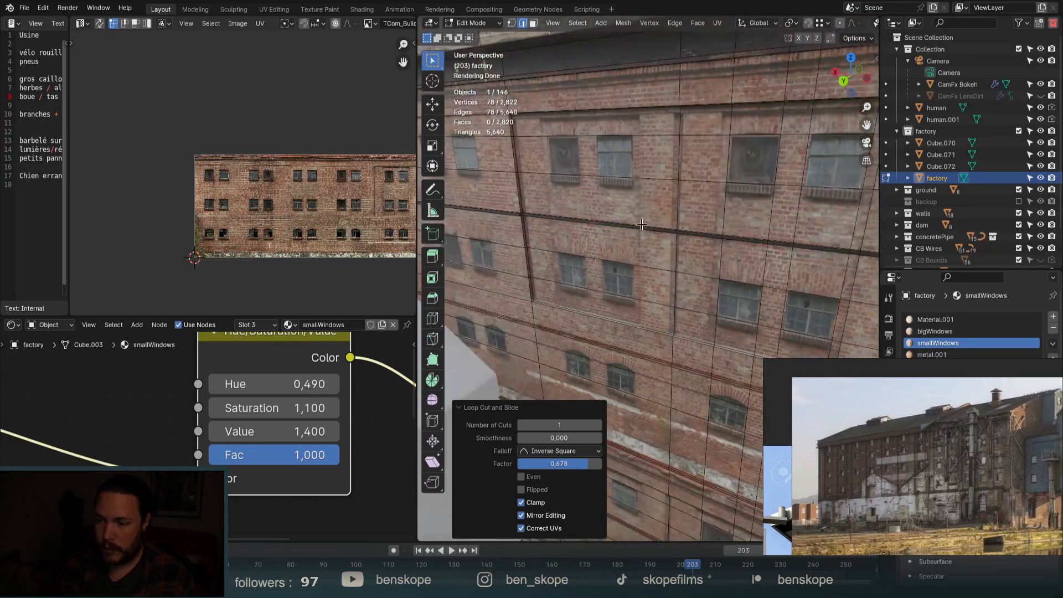
scroll(641, 225, "up", 3)
key("ctrl+r")
left_click(752, 249)
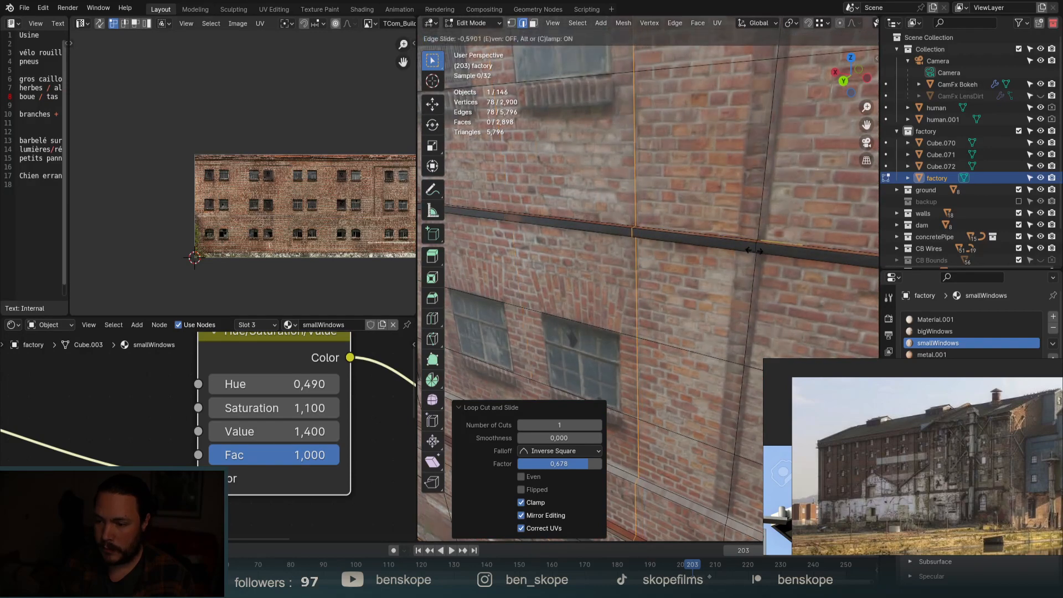
left_click(753, 250)
key("ctrl+r")
left_click(761, 249)
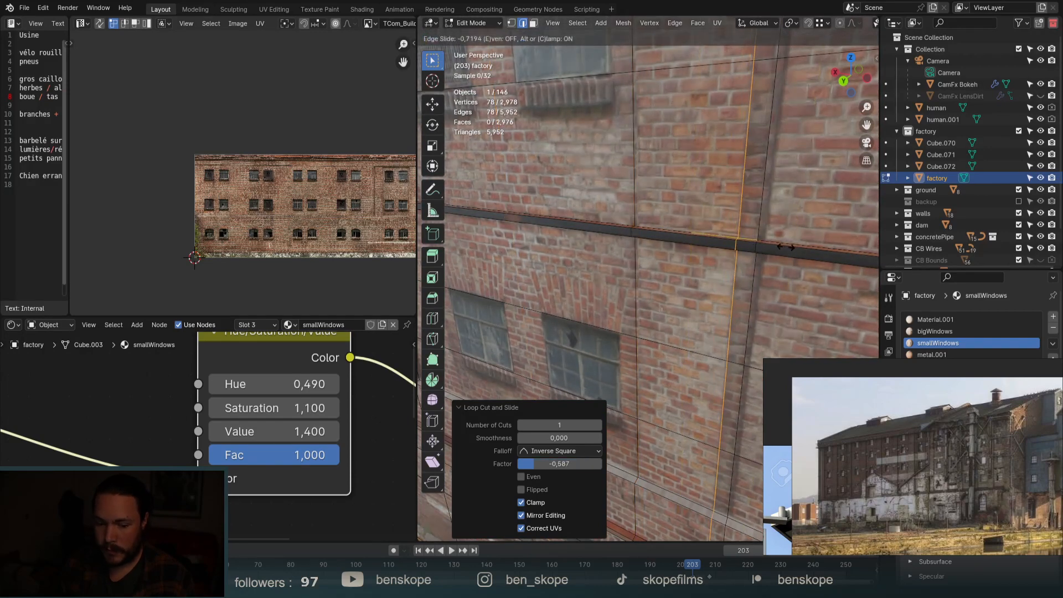
left_click(780, 247)
scroll(797, 235, "down", 5)
scroll(651, 239, "up", 4)
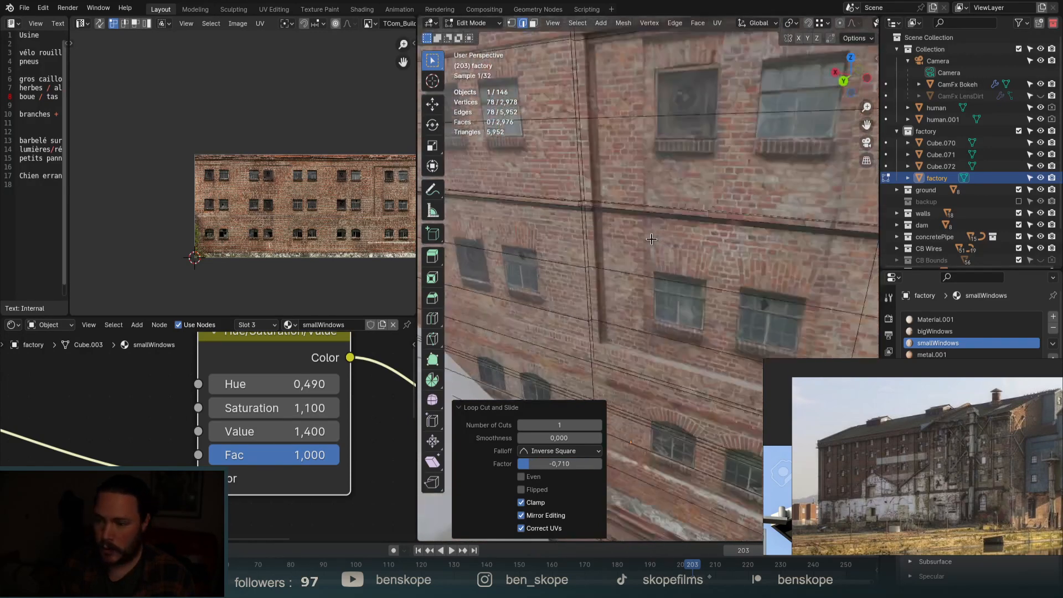
scroll(651, 239, "up", 2)
Add two further vertical loops on the wall's left side, sliding the last one left.
key("ctrl+r")
left_click(644, 238)
left_click(546, 200)
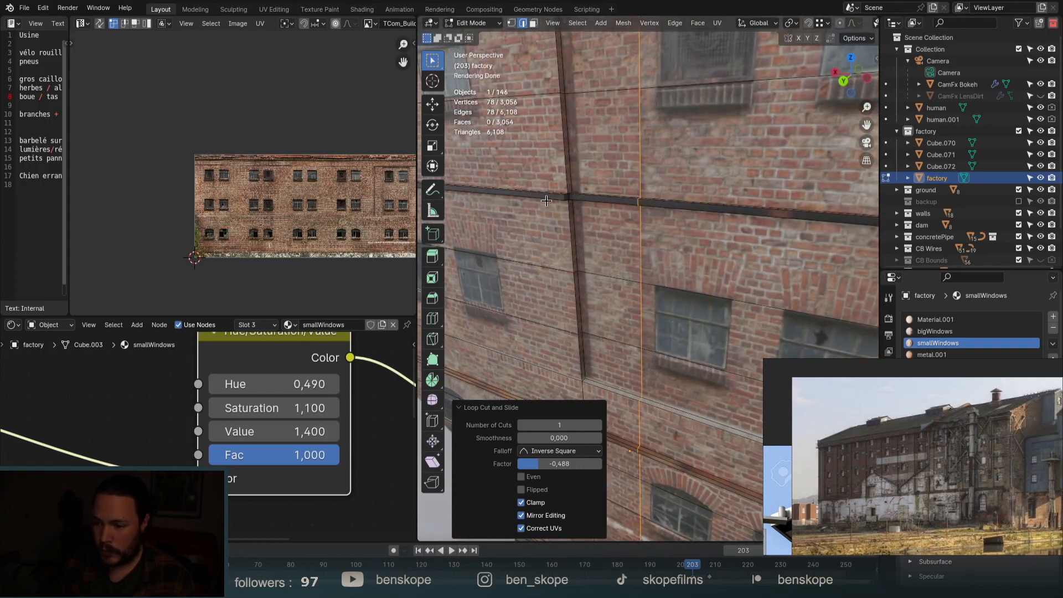
key("ctrl+r")
left_click(584, 199)
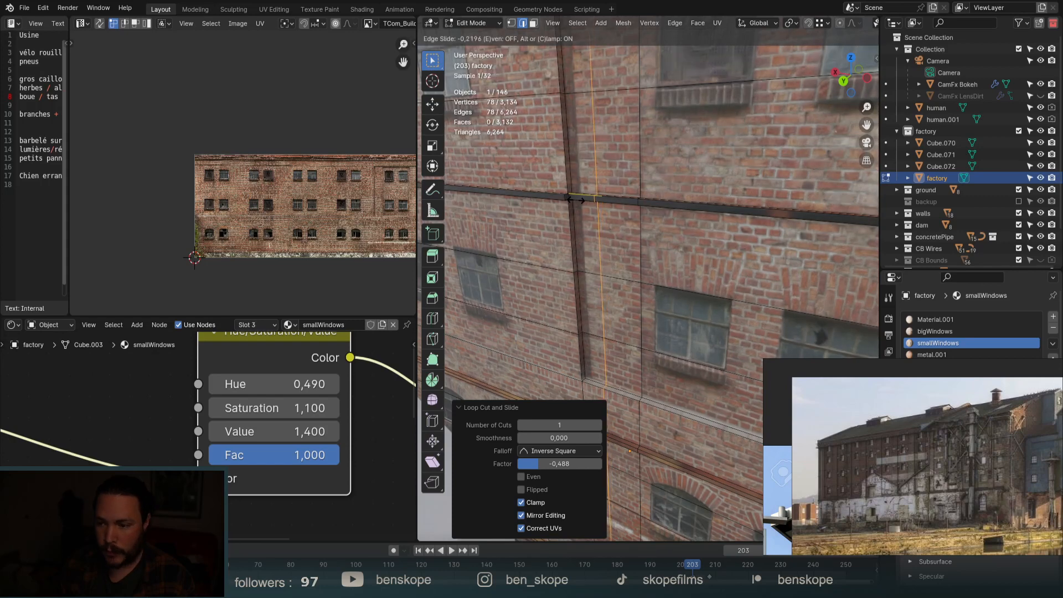
left_click(557, 195)
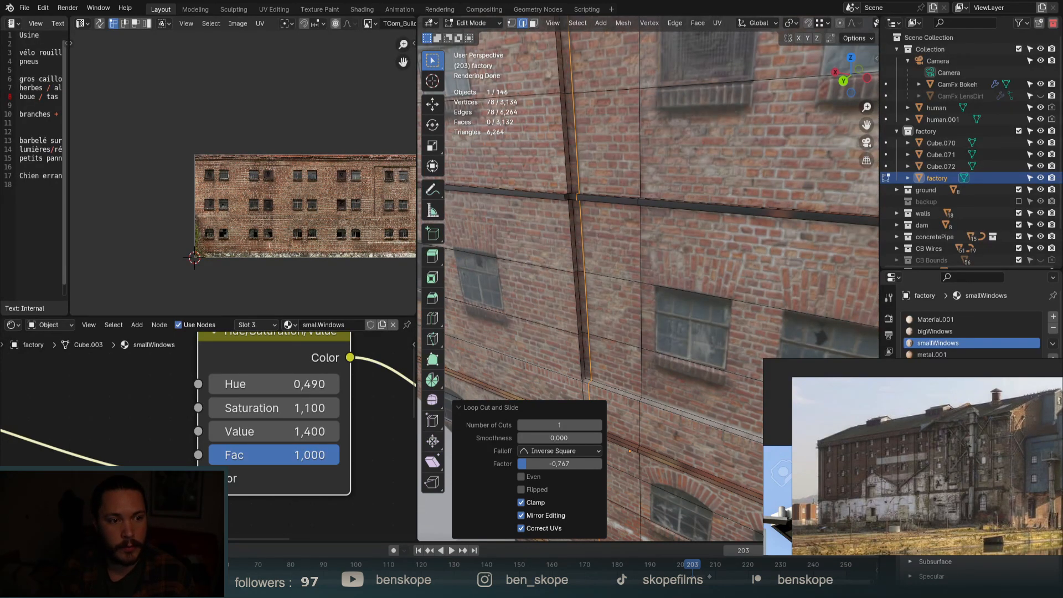
scroll(928, 482, "up", 3)
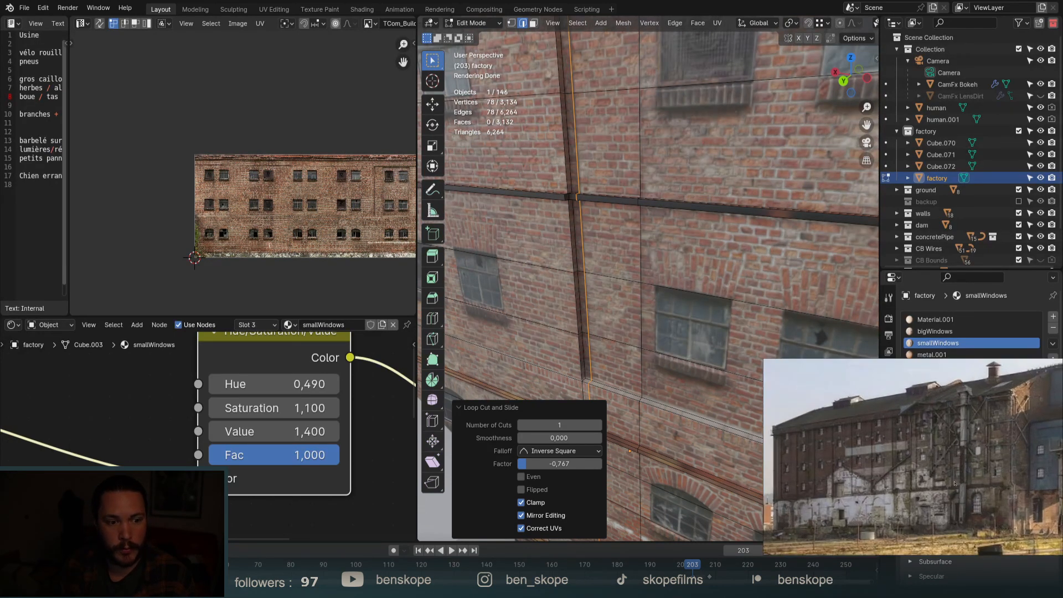
scroll(953, 483, "down", 3)
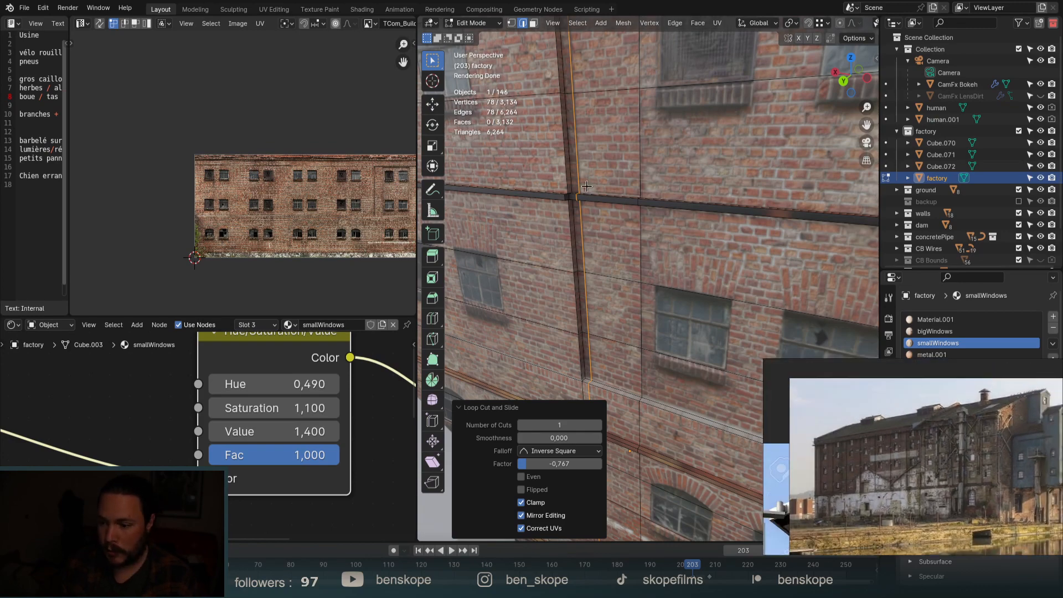
scroll(675, 251, "down", 5)
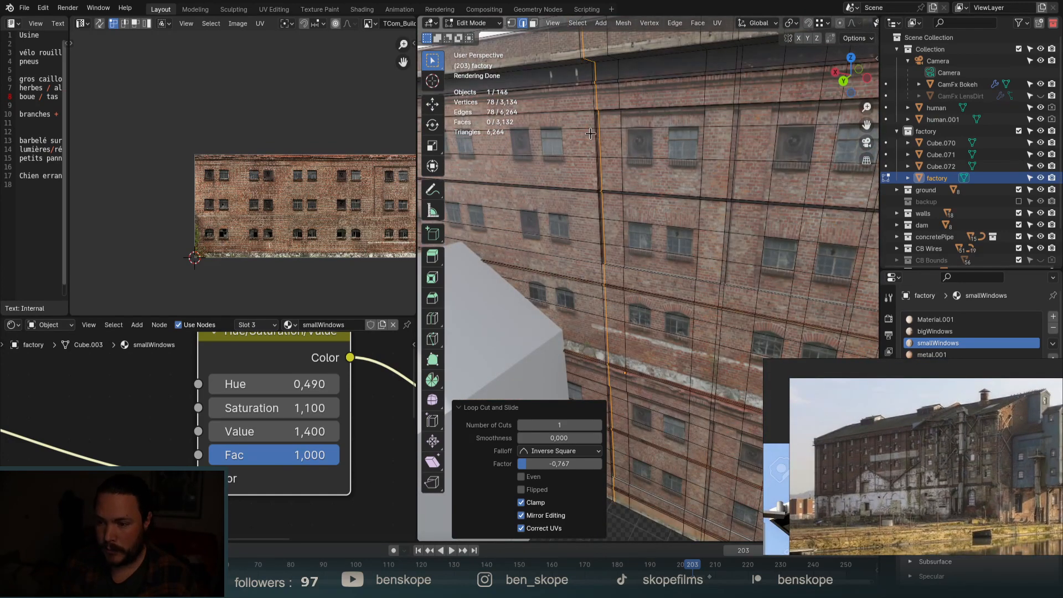
scroll(595, 118, "up", 5)
In face select mode, pick the column of faces along the pipe plus the wide face above the window.
key("alt+a")
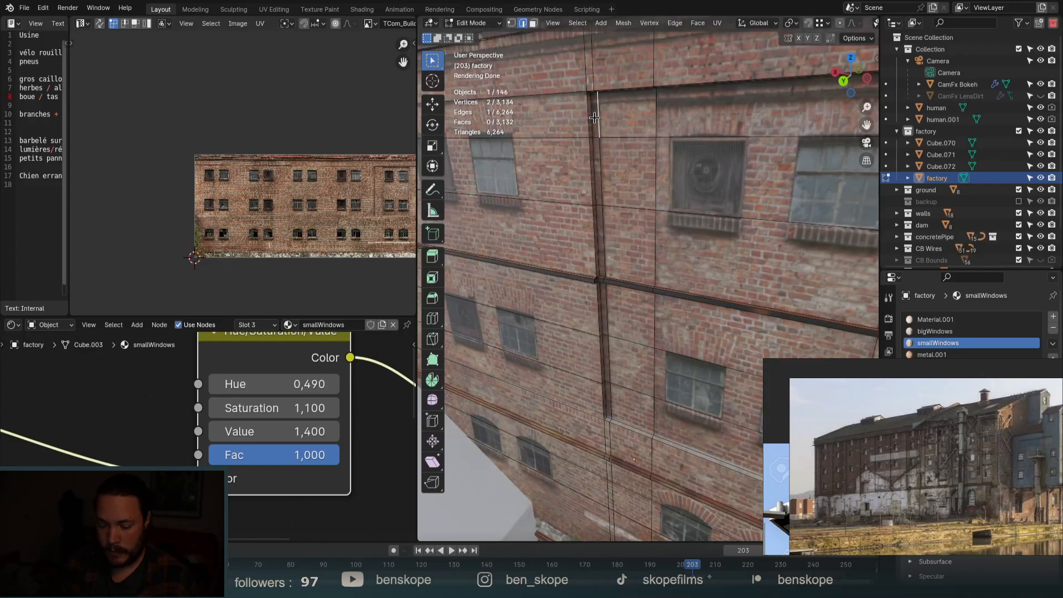
key("3")
left_click(595, 116)
left_click(609, 399, "ctrl")
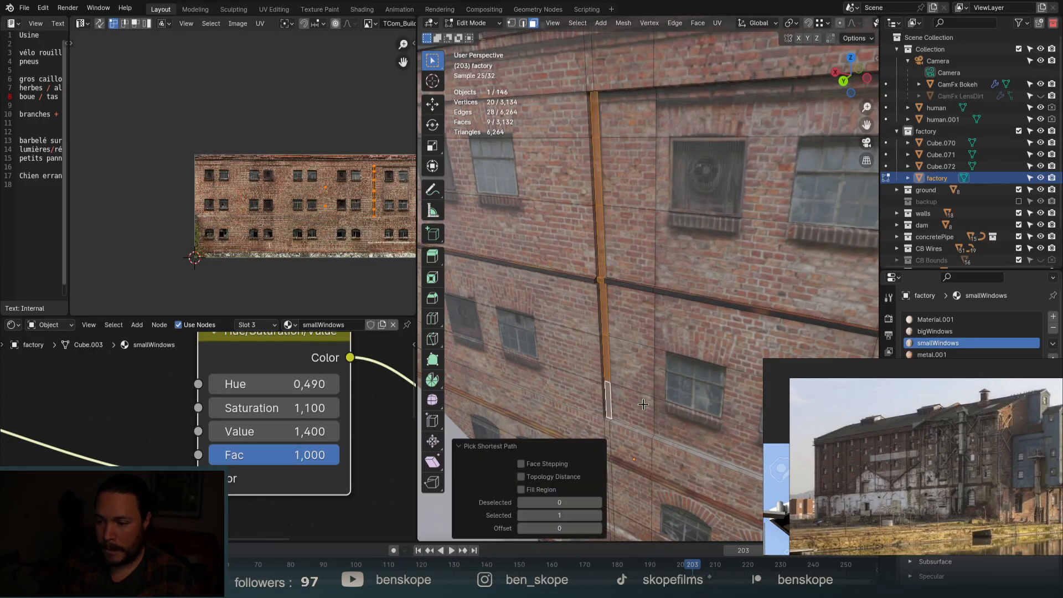
left_click(740, 115, "shift")
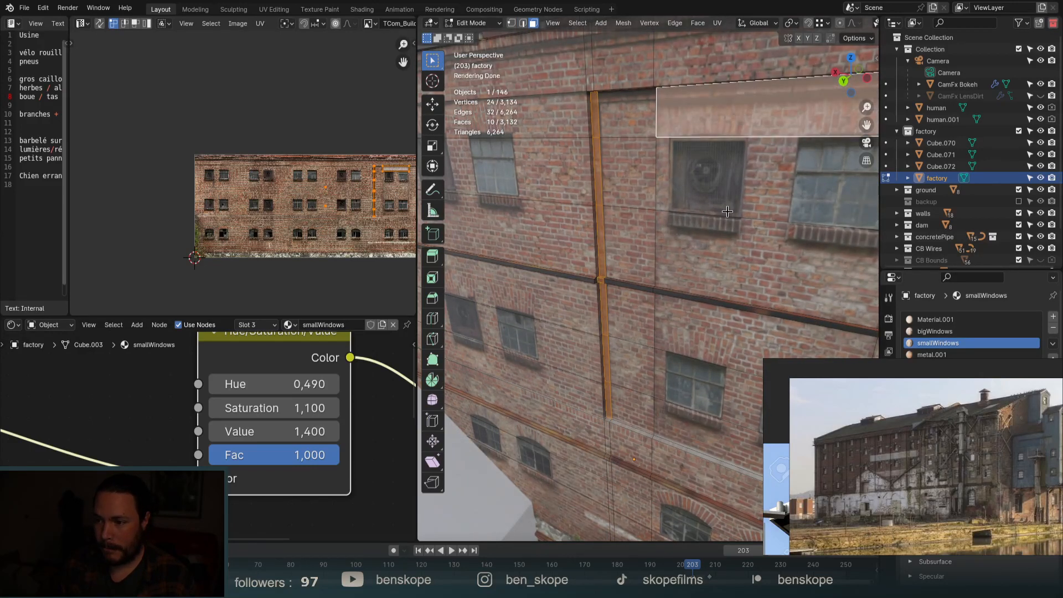
Cut two horizontal loops near the wall top, then reselect a single face on the vertical strip.
key("ctrl+r")
left_click(654, 101)
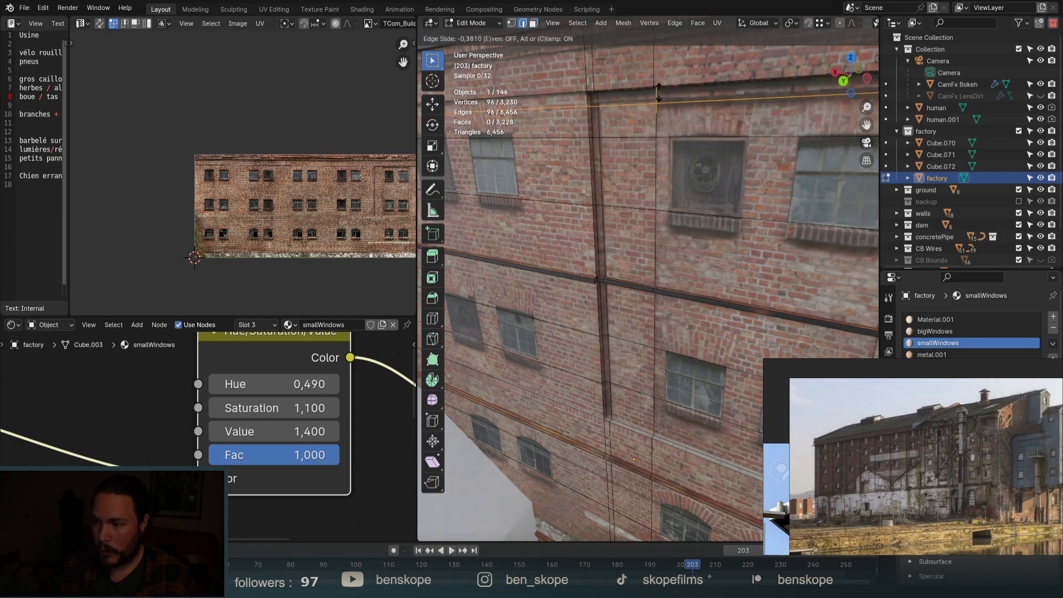
left_click(657, 88)
scroll(658, 88, "down", 3)
scroll(781, 135, "down", 2)
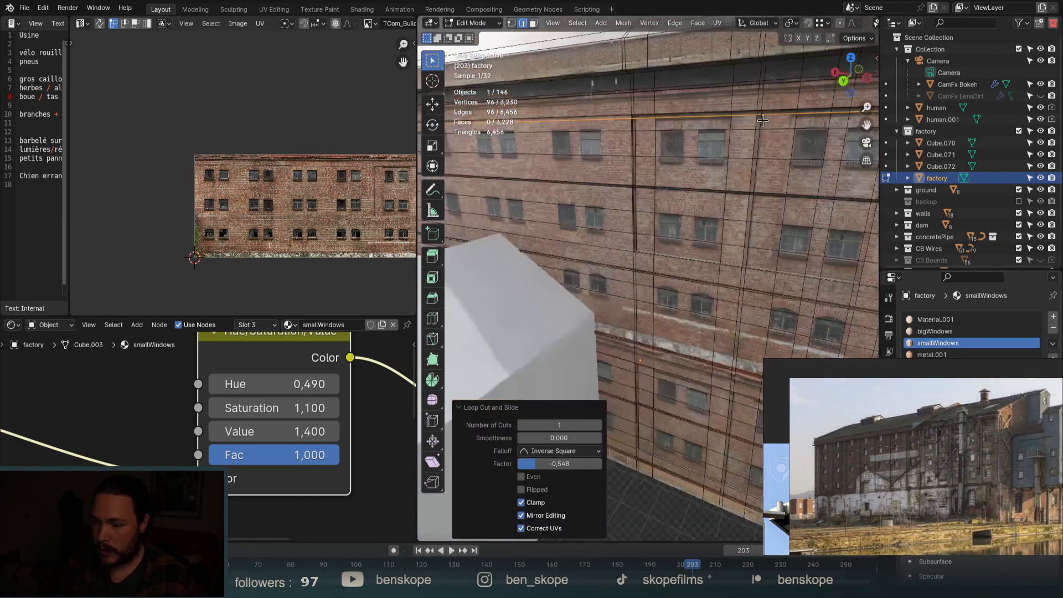
middle_click_drag(698, 471, 685, 368, "shift")
scroll(655, 283, "up", 6)
key("ctrl+r")
left_click(604, 171)
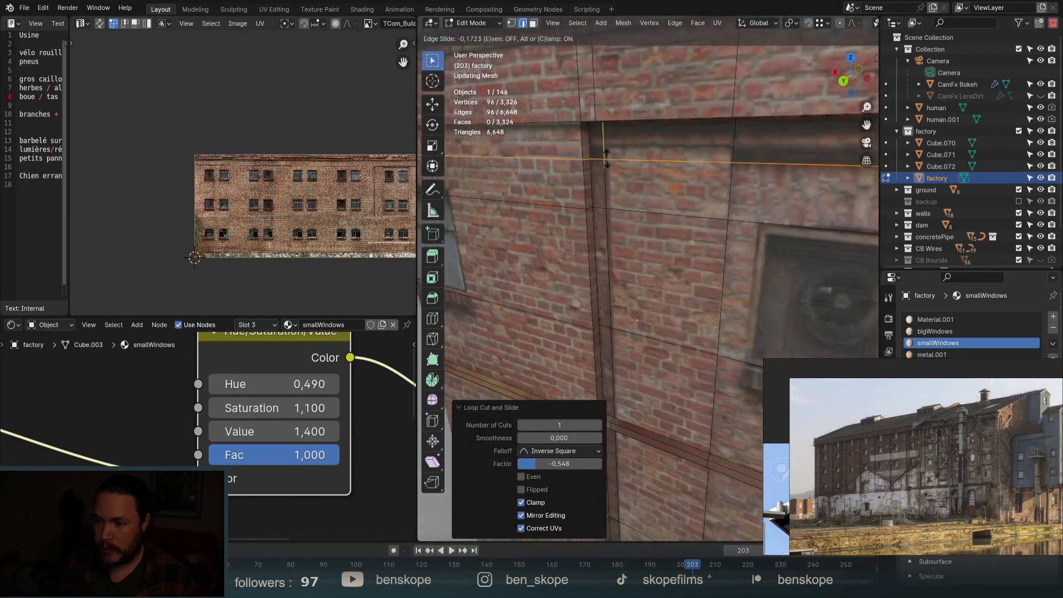
left_click(606, 146)
scroll(642, 183, "down", 4)
key("alt+a")
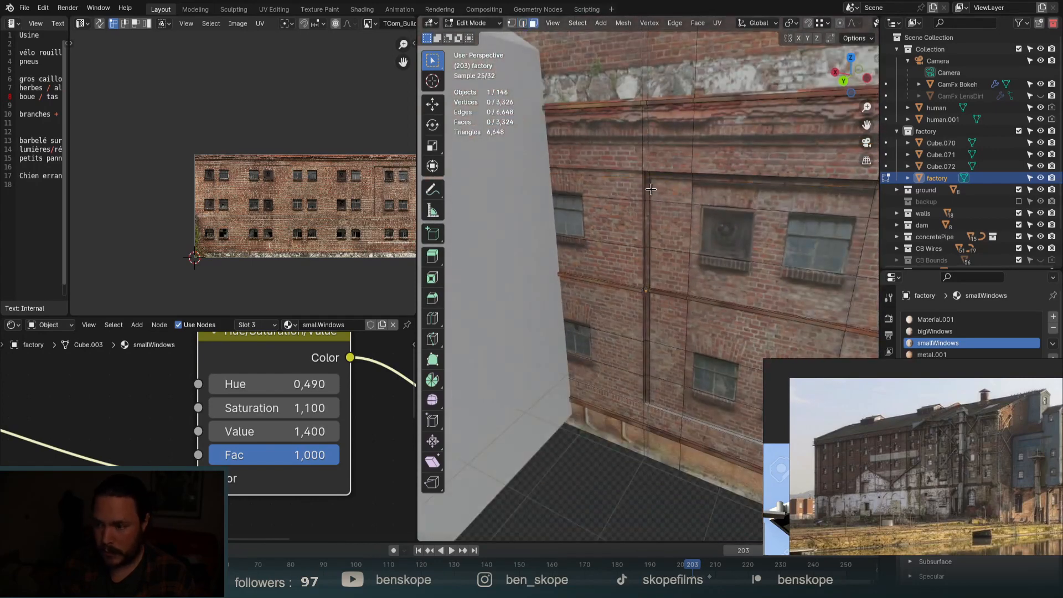
left_click(644, 388, "ctrl")
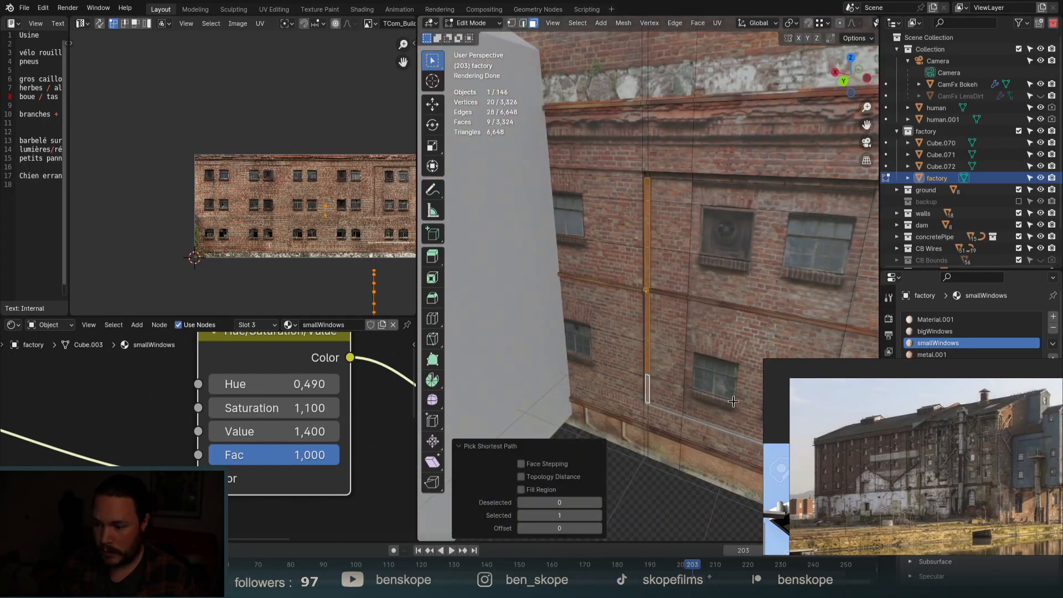
Extend the face selection along the vertical strip and over a block of wall faces.
left_click(736, 412, "ctrl")
left_click(728, 199, "ctrl")
scroll(600, 244, "up", 4)
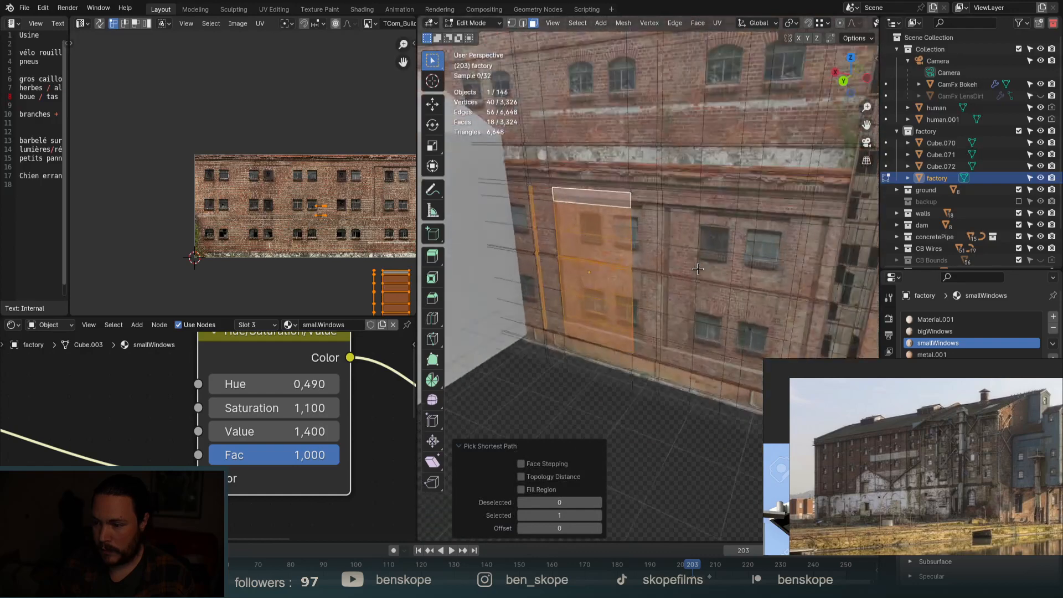
scroll(656, 199, "up", 2)
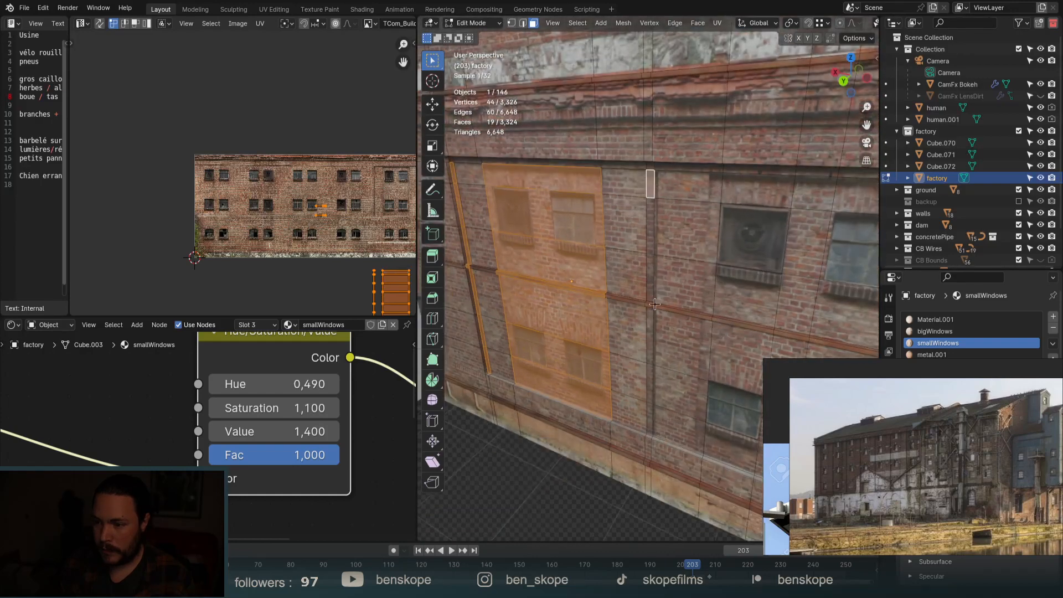
left_click(653, 186, "ctrl")
left_click(651, 419, "ctrl")
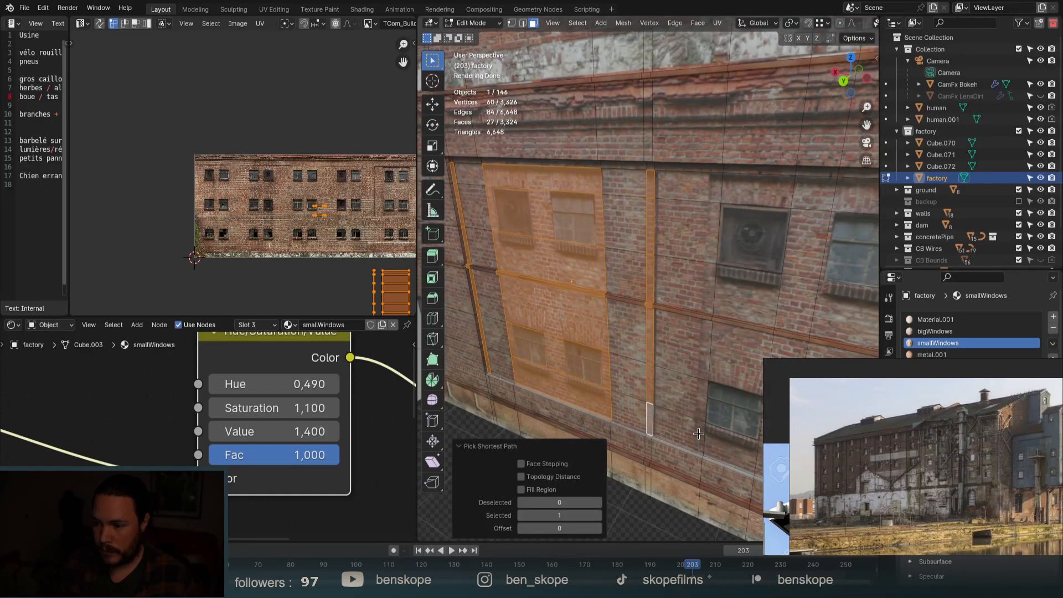
Add a vertical loop cut across the wall and select a full column of wall faces.
key("ctrl+r")
left_click(702, 343)
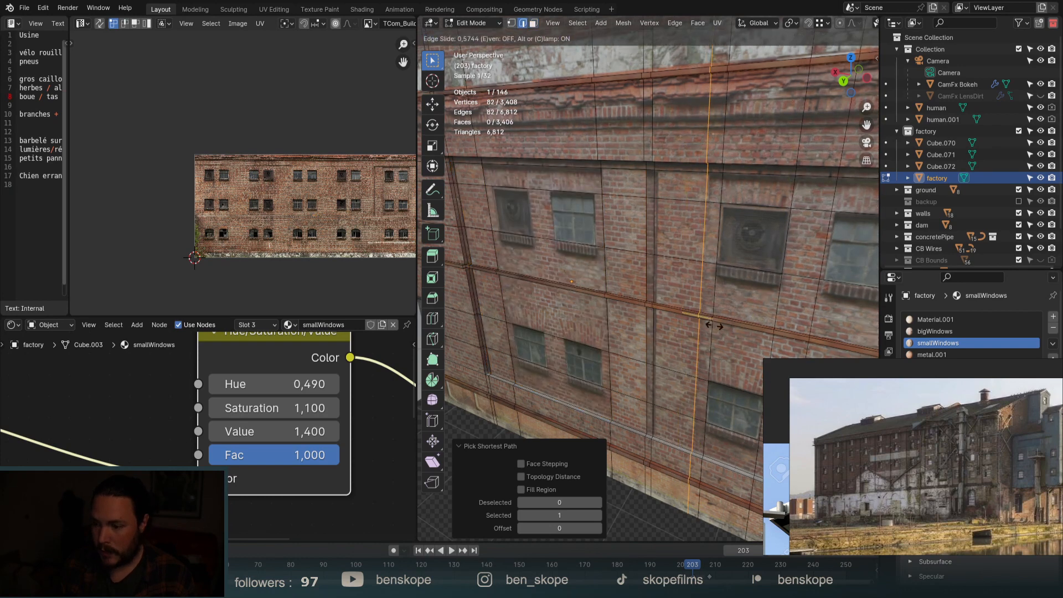
left_click(713, 325)
key("3")
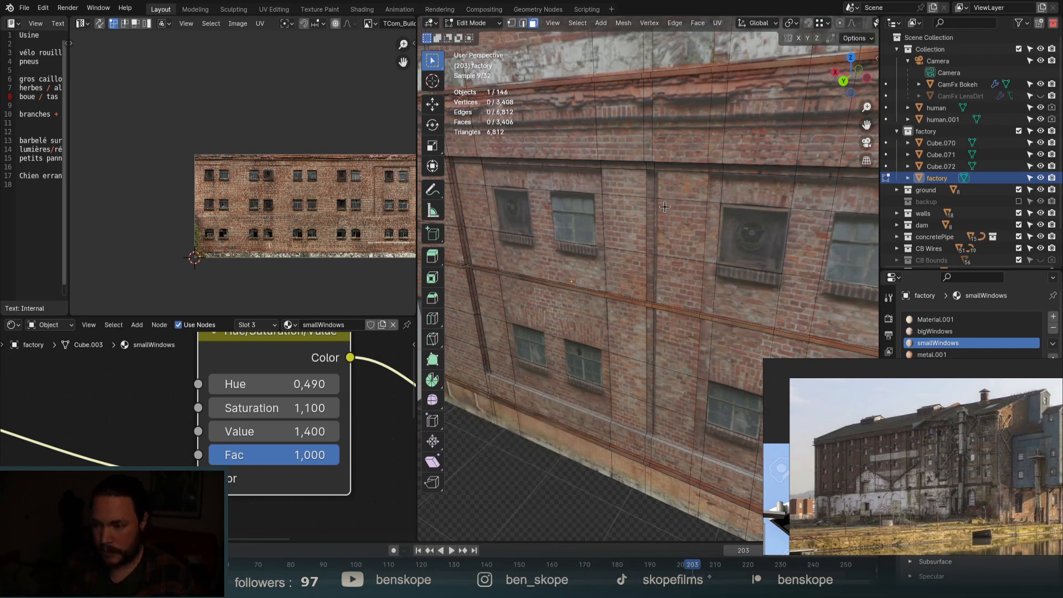
left_click(649, 180)
left_click(641, 417, "ctrl")
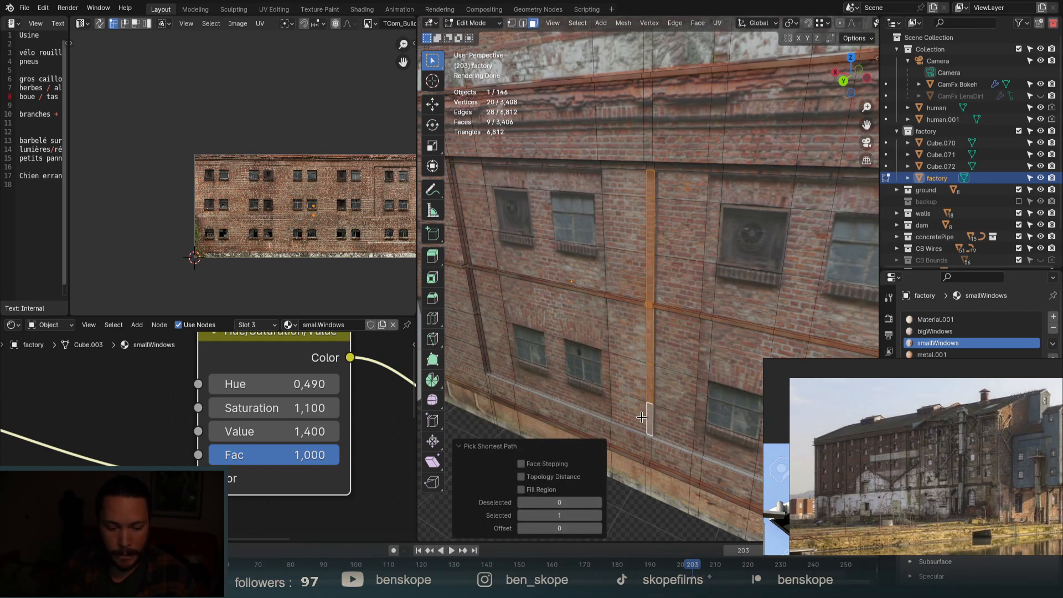
Add the corner pipe column and the middle wall strip to the face selection.
scroll(692, 380, "down", 2)
middle_click_drag(564, 280, 619, 266, "shift")
scroll(558, 245, "up", 4)
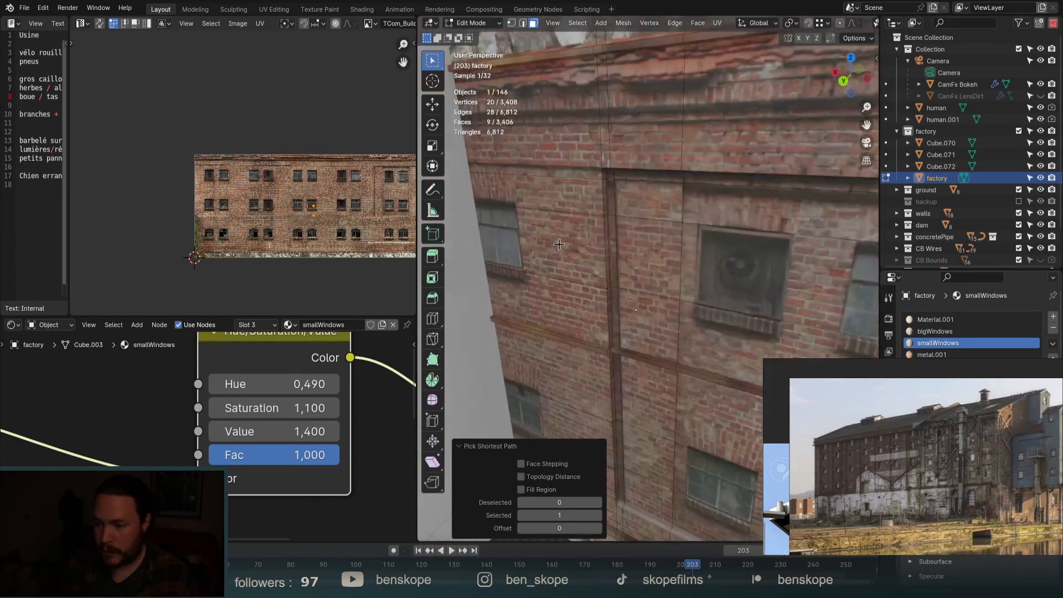
left_click(610, 202)
left_click(616, 486, "ctrl")
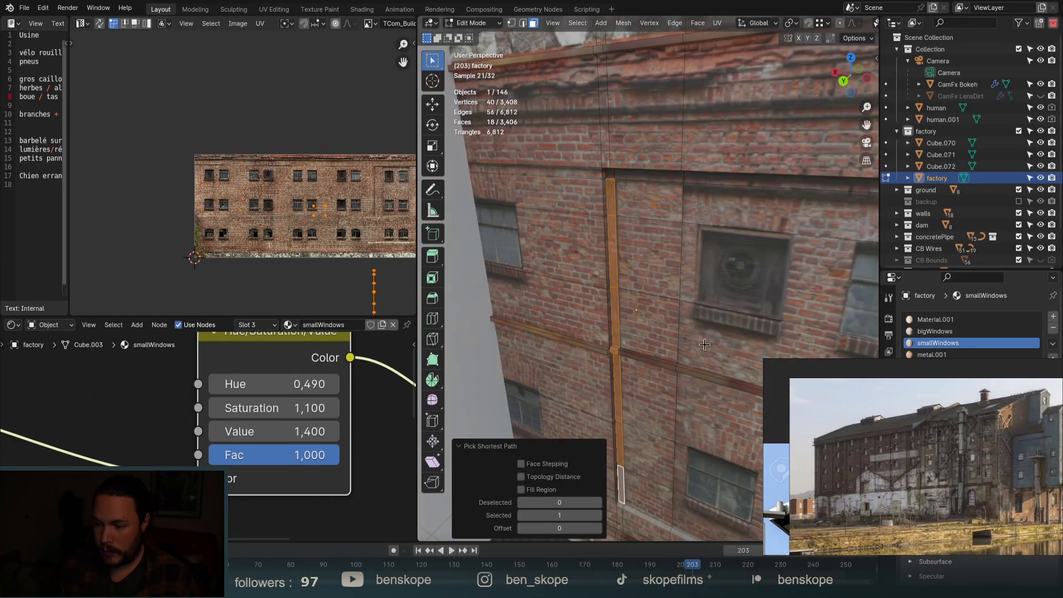
scroll(730, 244, "down", 3)
left_click(721, 188, "shift")
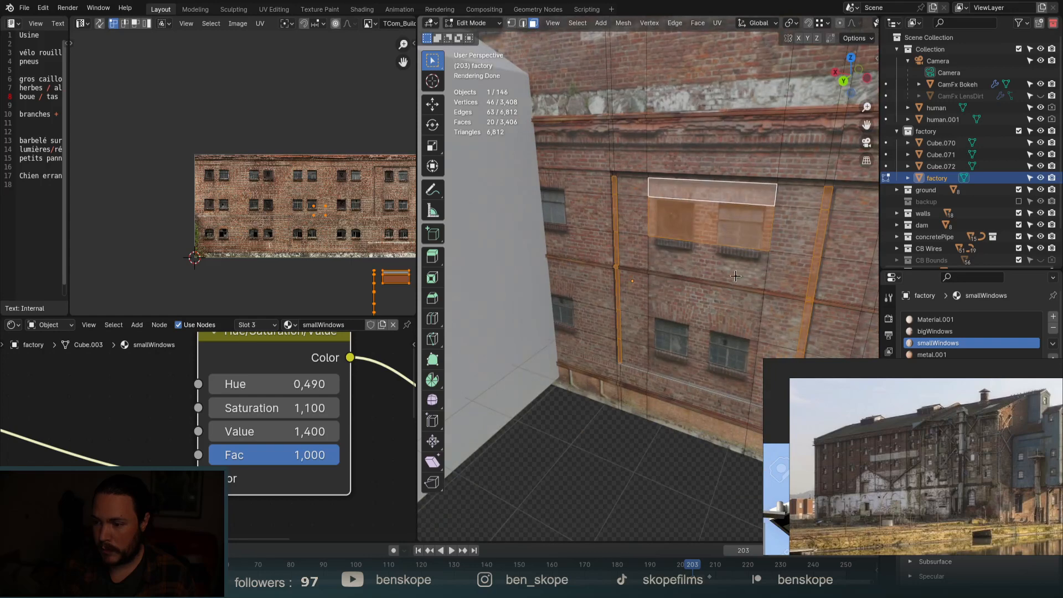
left_click(707, 379, "ctrl")
On the wall's left part, select the window block, adjacent strips and another window-face block.
scroll(719, 332, "down", 3)
middle_click_drag(742, 293, 618, 262, "shift")
scroll(617, 262, "up", 3)
left_click(624, 246, "shift")
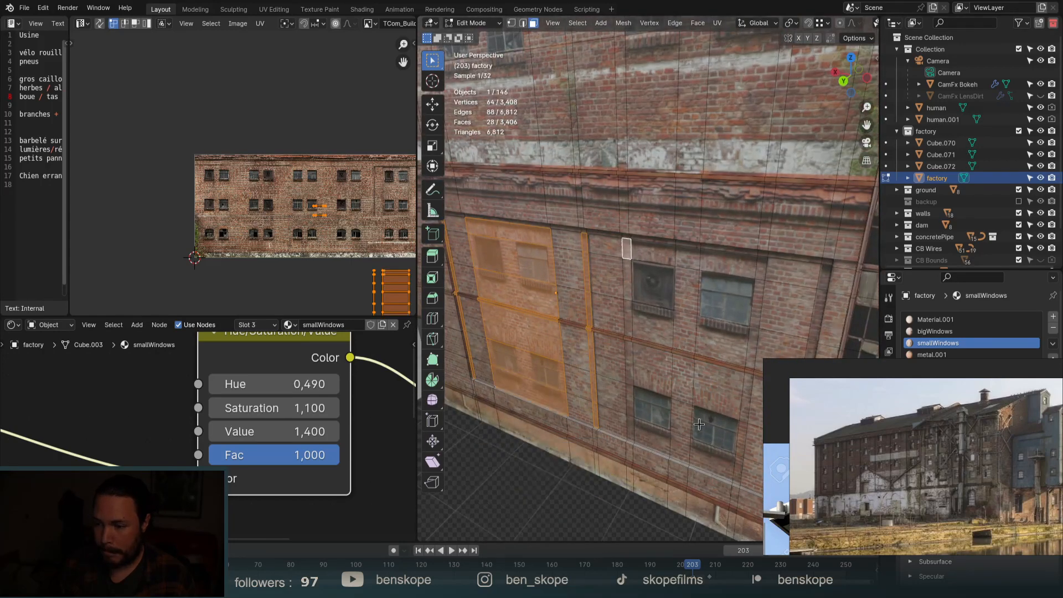
left_click(737, 475, "ctrl+shift")
left_click(824, 273, "shift")
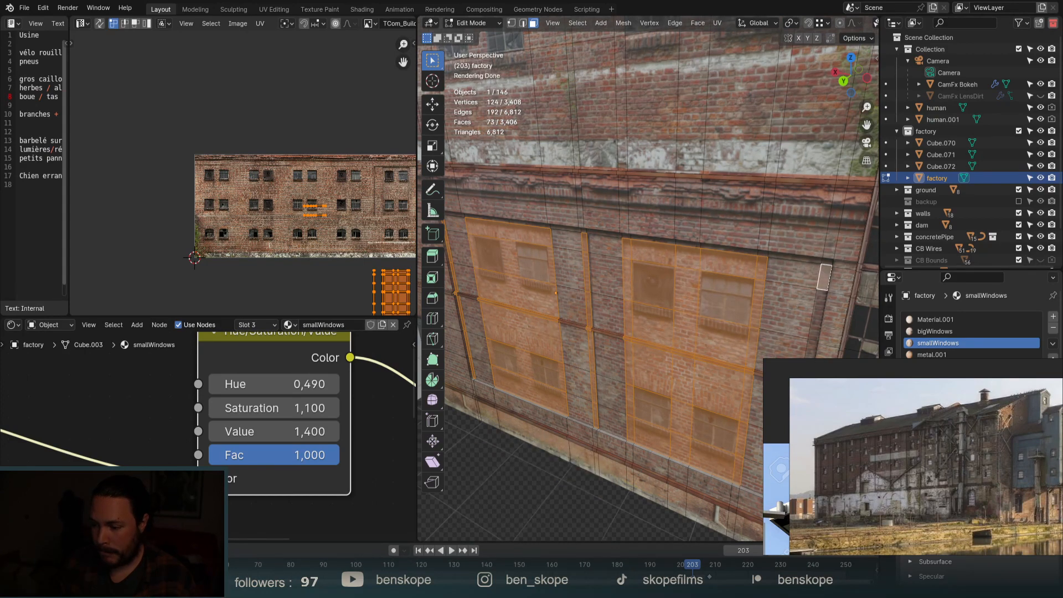
left_click(783, 490, "ctrl")
scroll(735, 482, "down", 6)
scroll(764, 305, "up", 4)
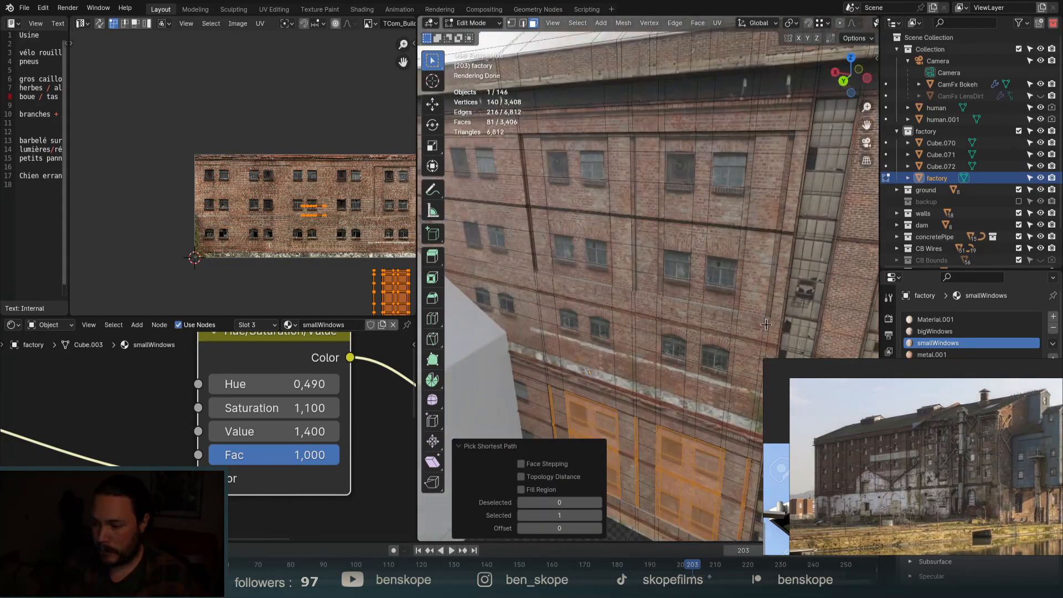
left_click(769, 302, "shift")
left_click(790, 145, "ctrl")
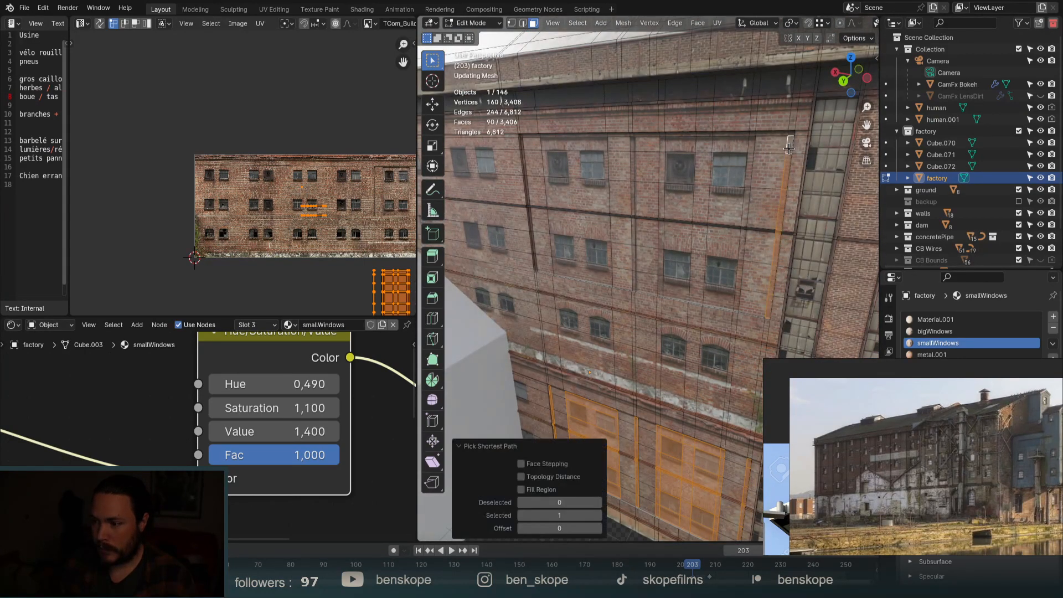
left_click(752, 143, "shift")
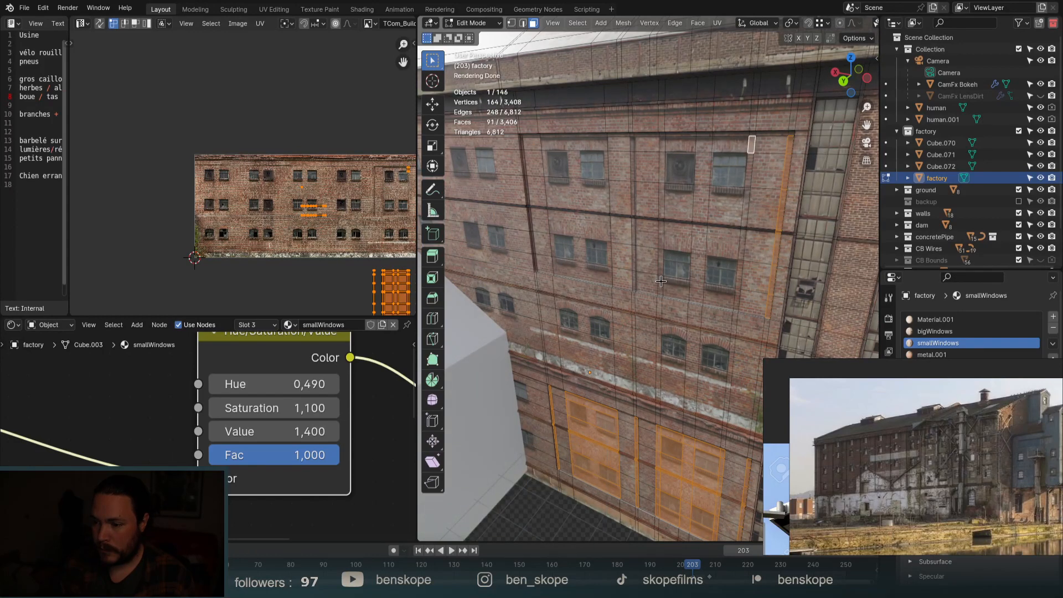
left_click(660, 280, "ctrl+shift")
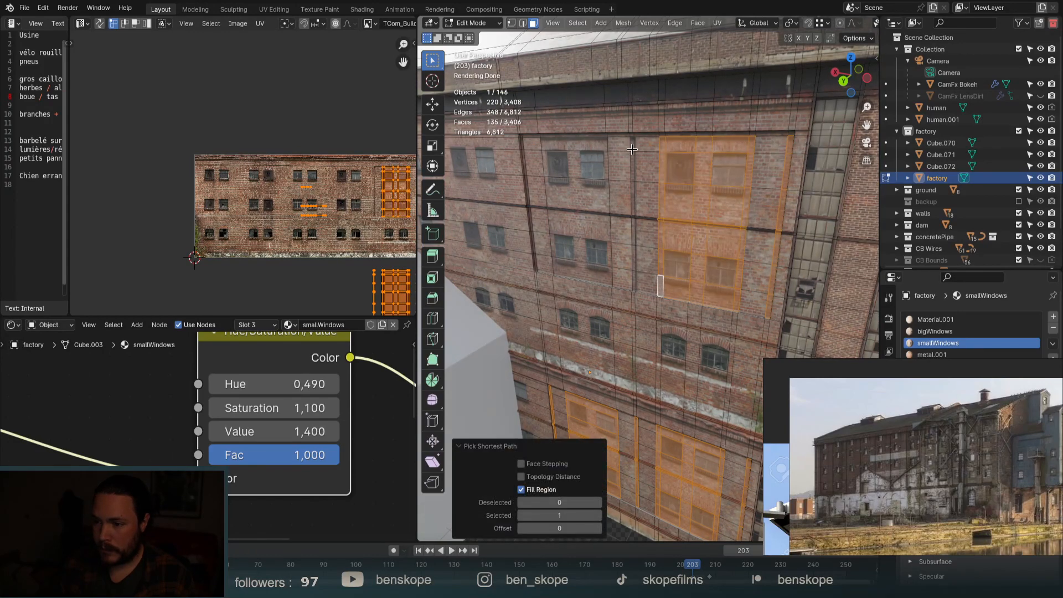
Add the thin vertical strips beside the window bays to the selection.
left_click(632, 149, "shift")
left_click(631, 279, "ctrl")
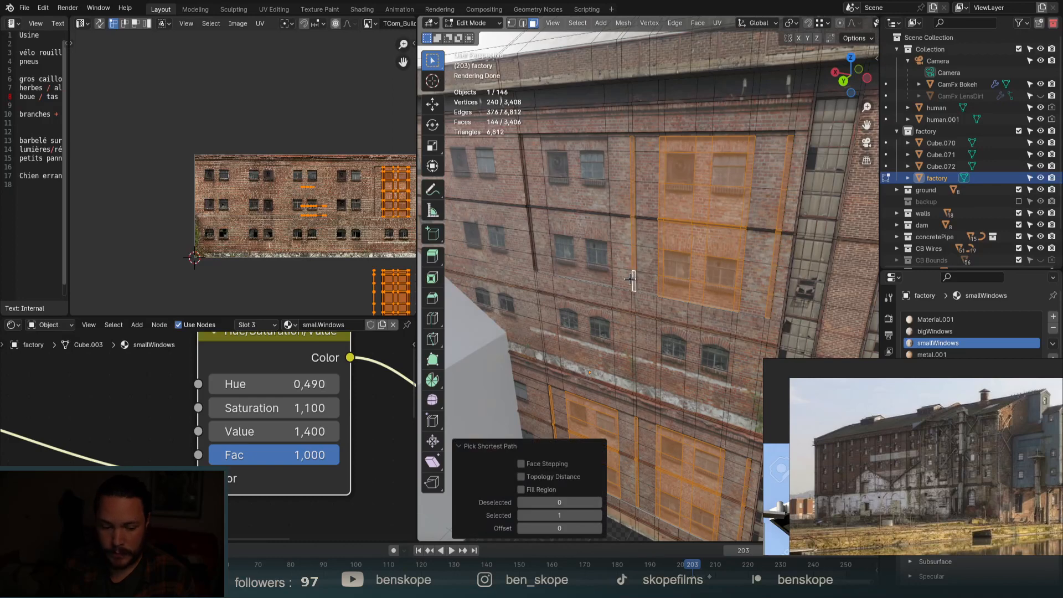
left_click(574, 272, "shift")
left_click(573, 145, "ctrl")
scroll(575, 133, "up", 6)
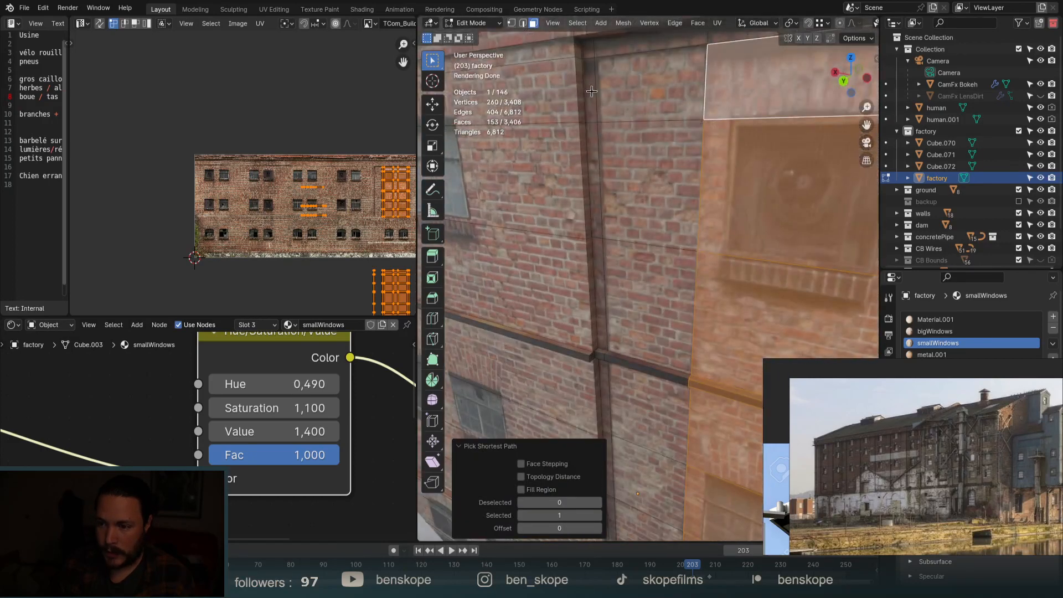
scroll(588, 93, "down", 5)
left_click(601, 346, "ctrl")
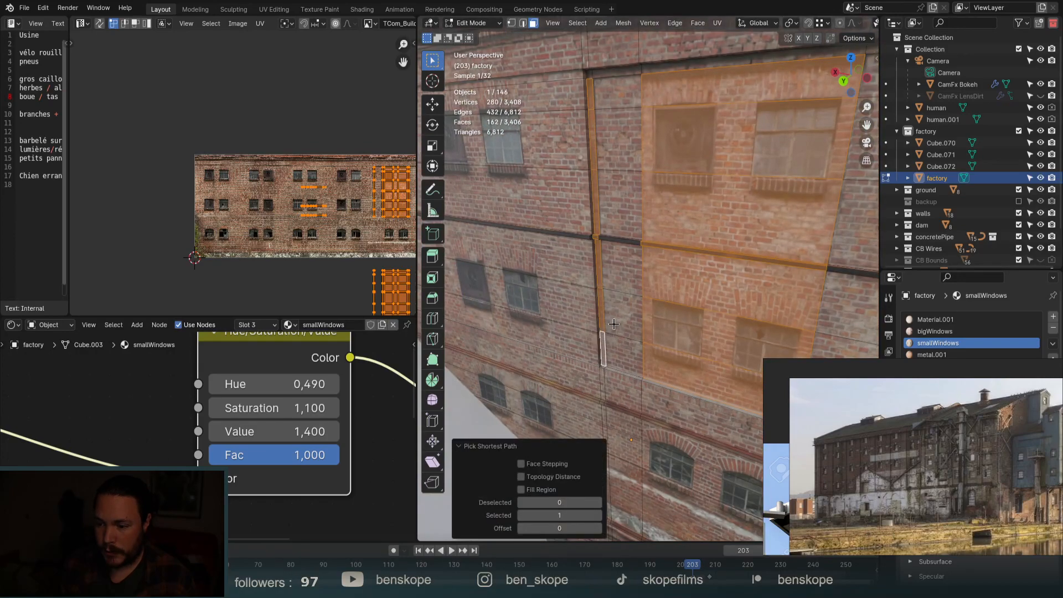
middle_click_drag(601, 346, 628, 310)
scroll(631, 307, "up", 4)
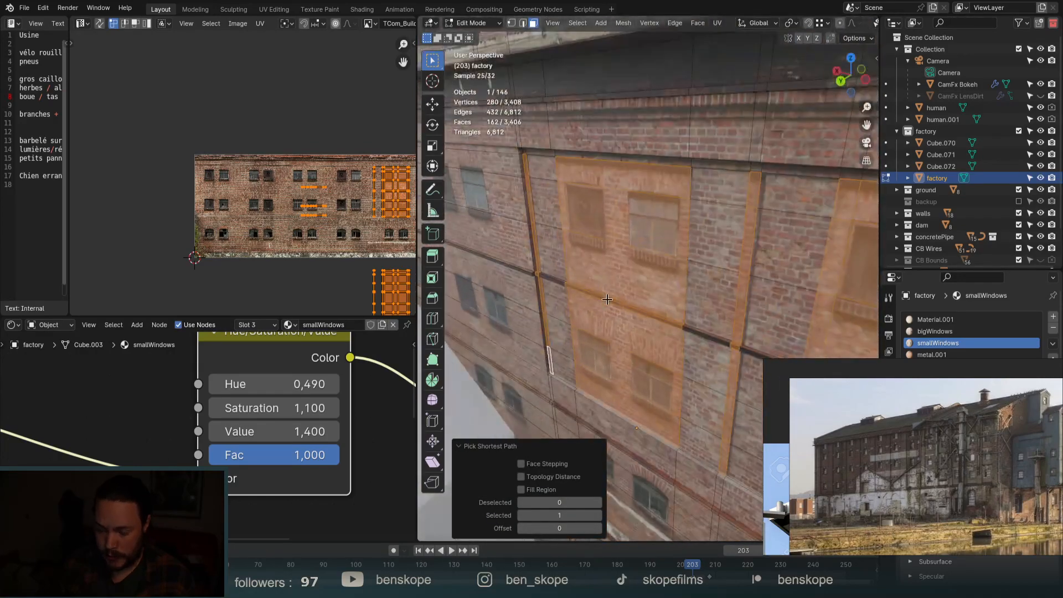
Extrude the selected window panels about 0.059 m inward and return to Object Mode.
key("e")
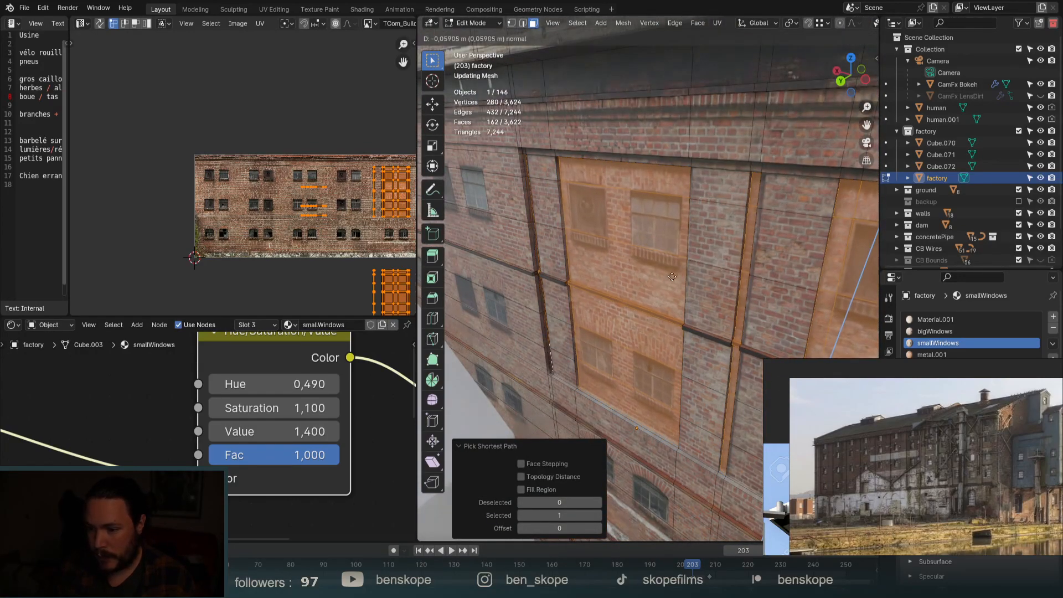
left_click(687, 272)
key("Tab")
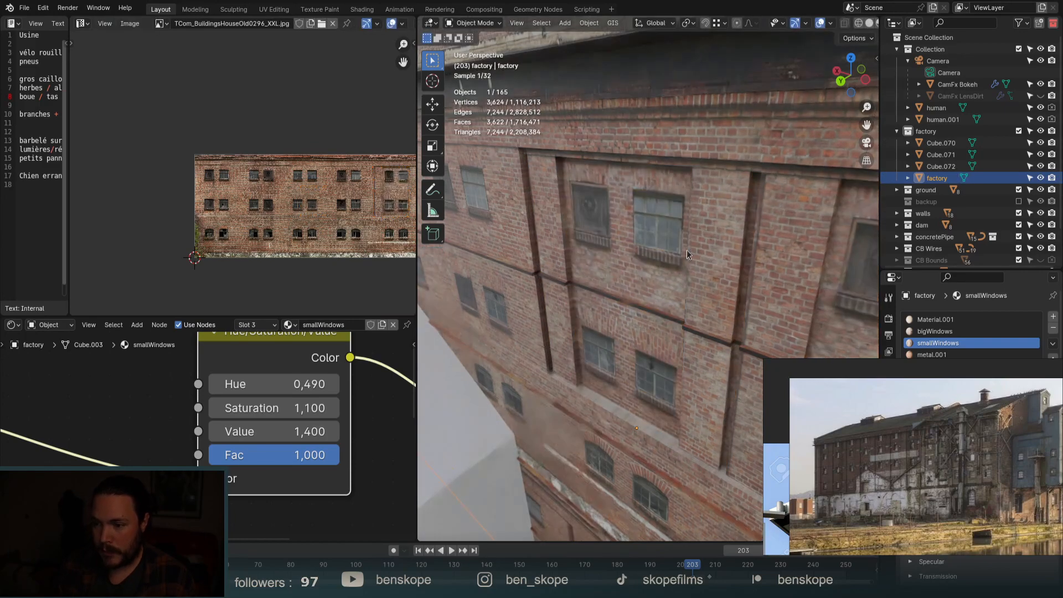
scroll(696, 191, "down", 2)
scroll(696, 191, "down", 5)
middle_click_drag(687, 177, 738, 280)
key("KP_0")
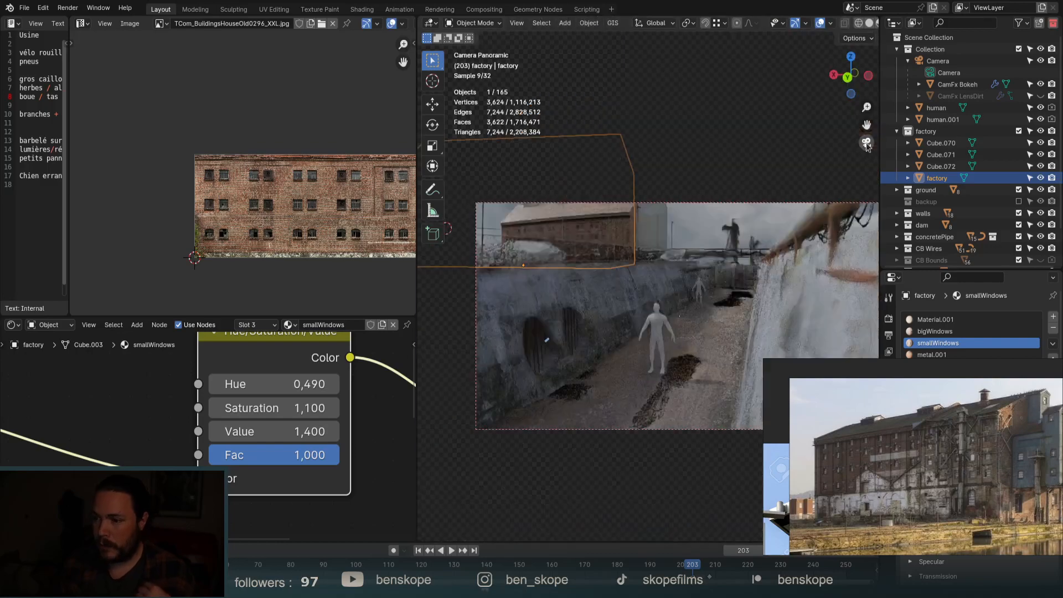
scroll(606, 227, "up", 8)
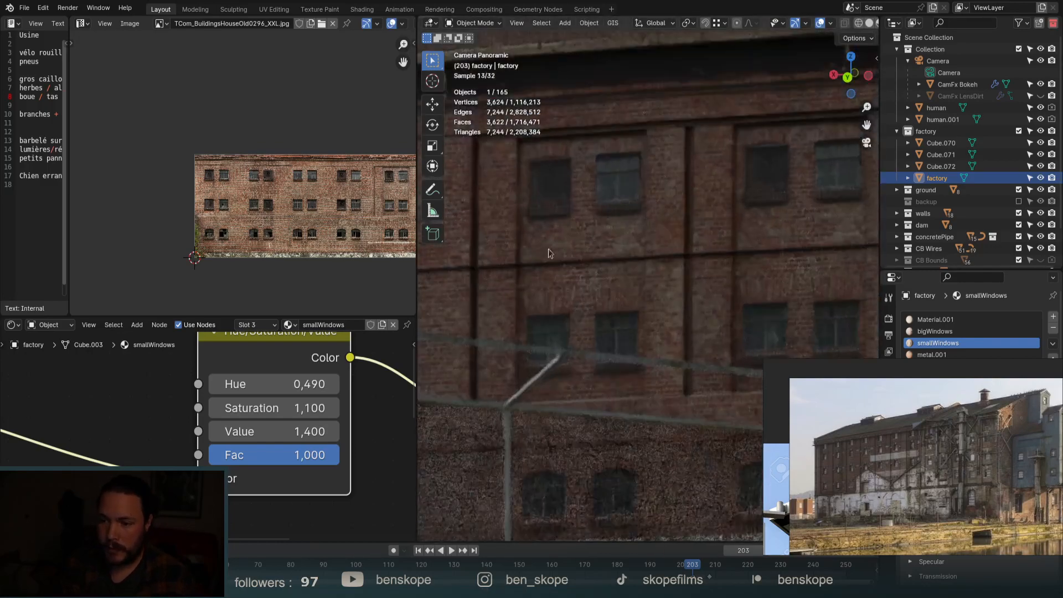
key("KP_0")
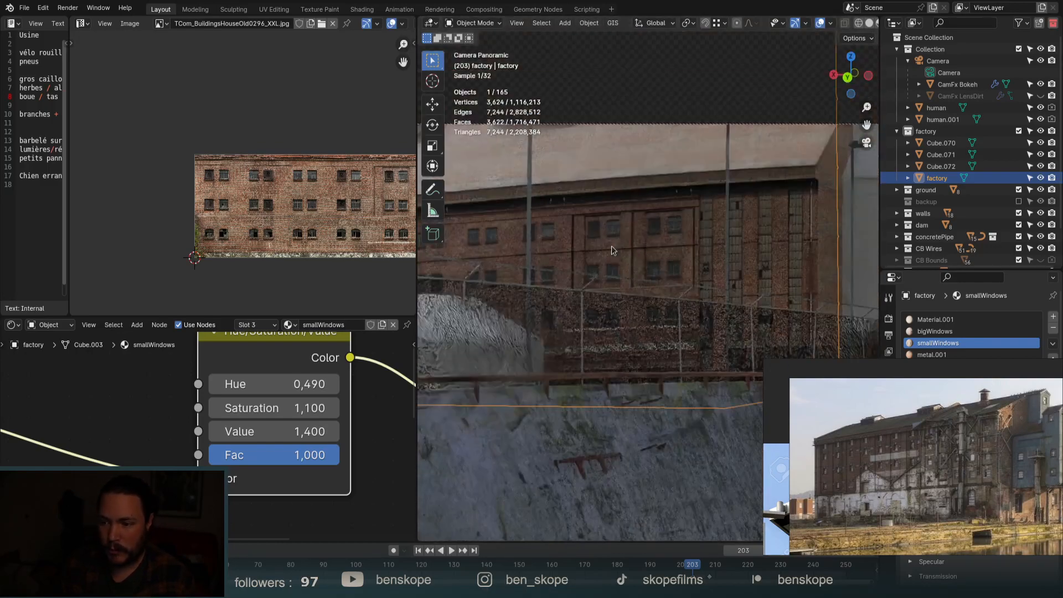
key("KP_Decimal")
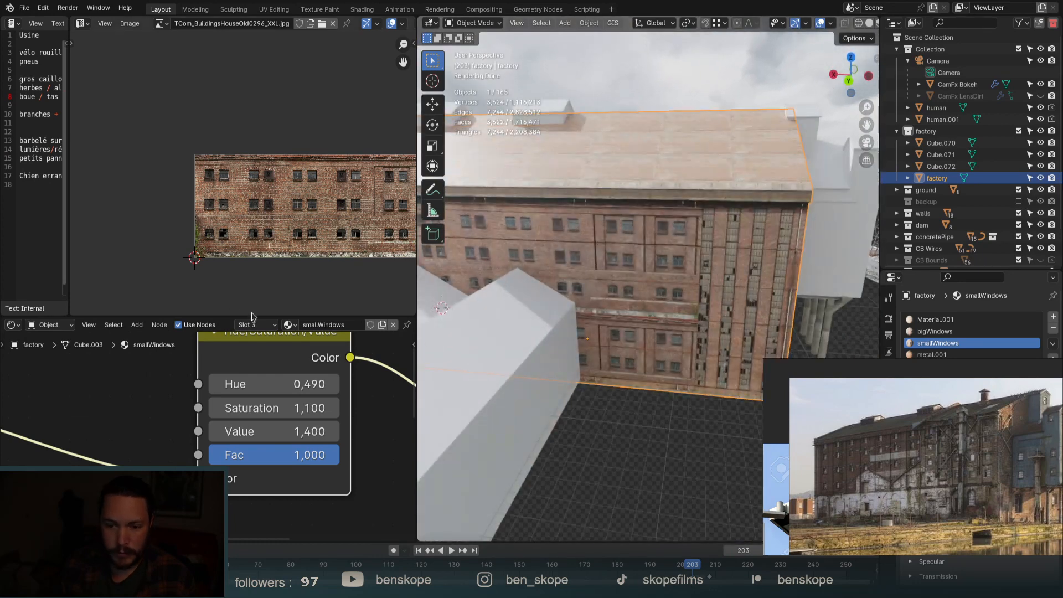
left_click_drag(253, 314, 253, 107)
Add a Bevel node below the Bump node, link it to Bump's Normal, and preview it.
key("Home")
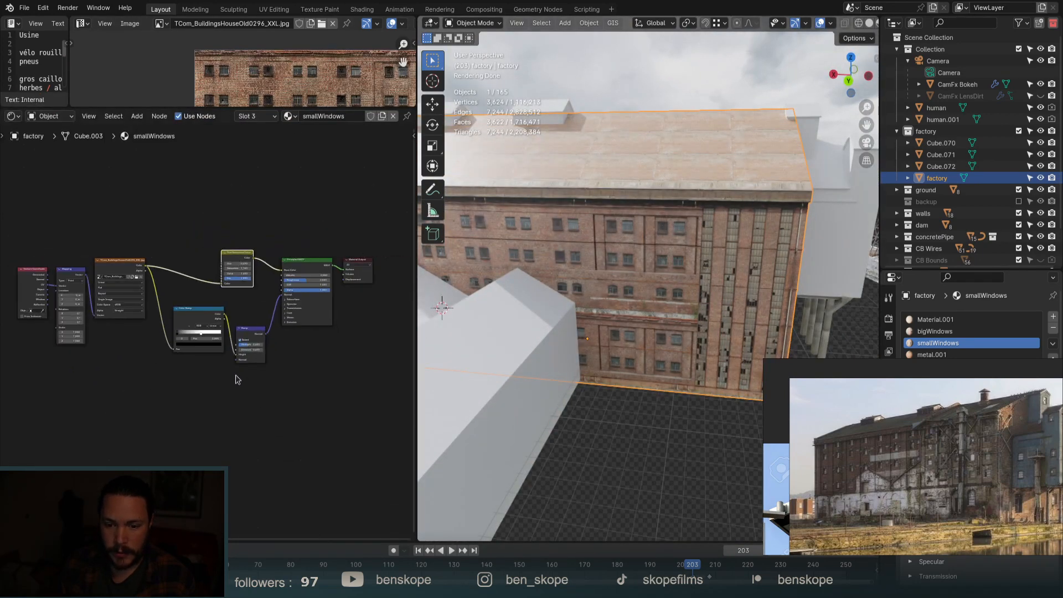
key("shift+a")
type("bevel")
key("Return")
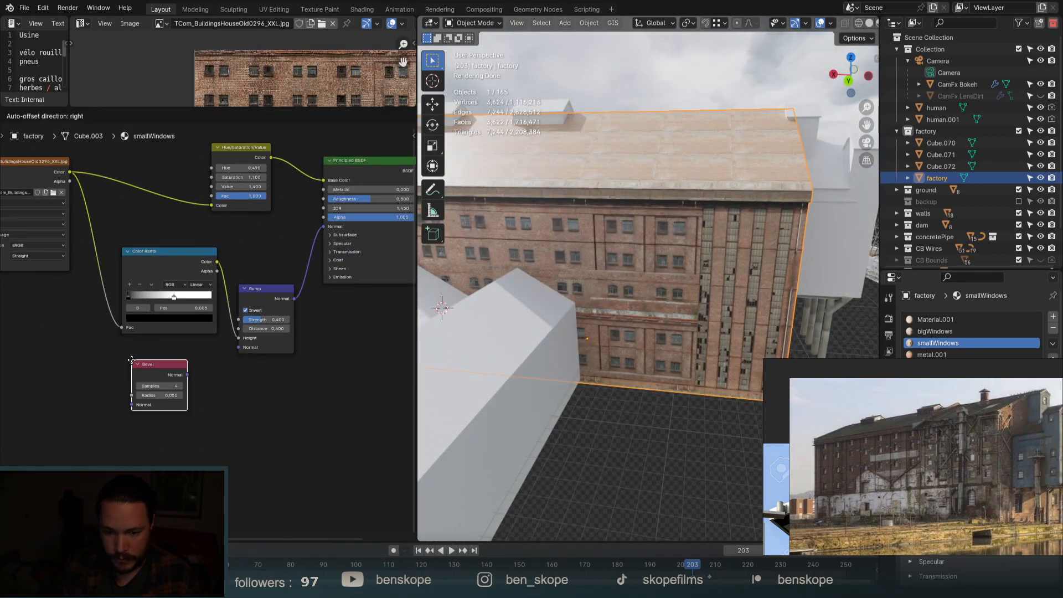
left_click(131, 360)
scroll(174, 359, "up", 3)
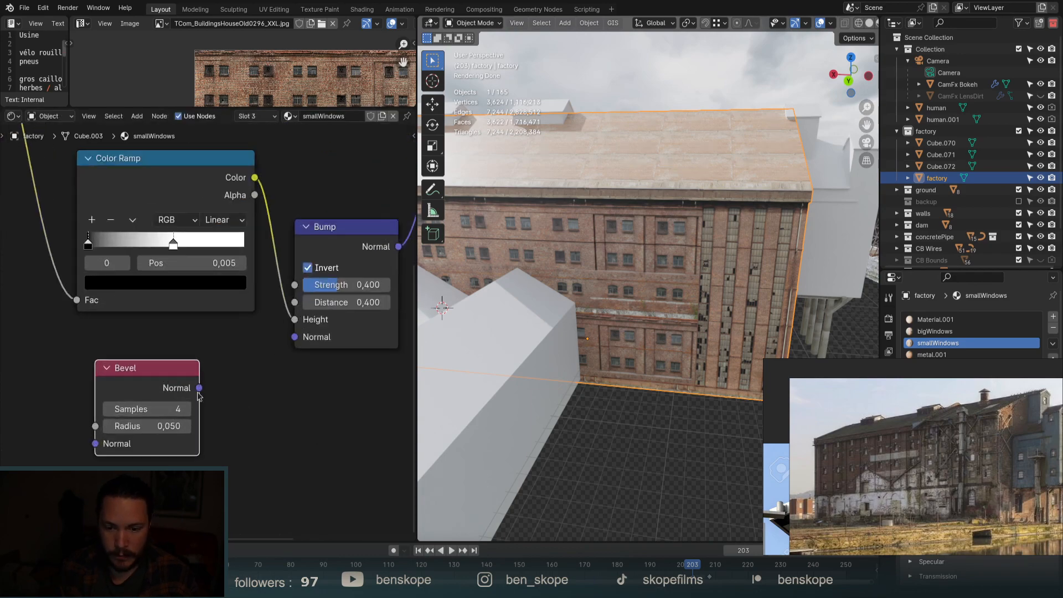
left_click_drag(199, 387, 296, 337)
scroll(648, 240, "up", 10)
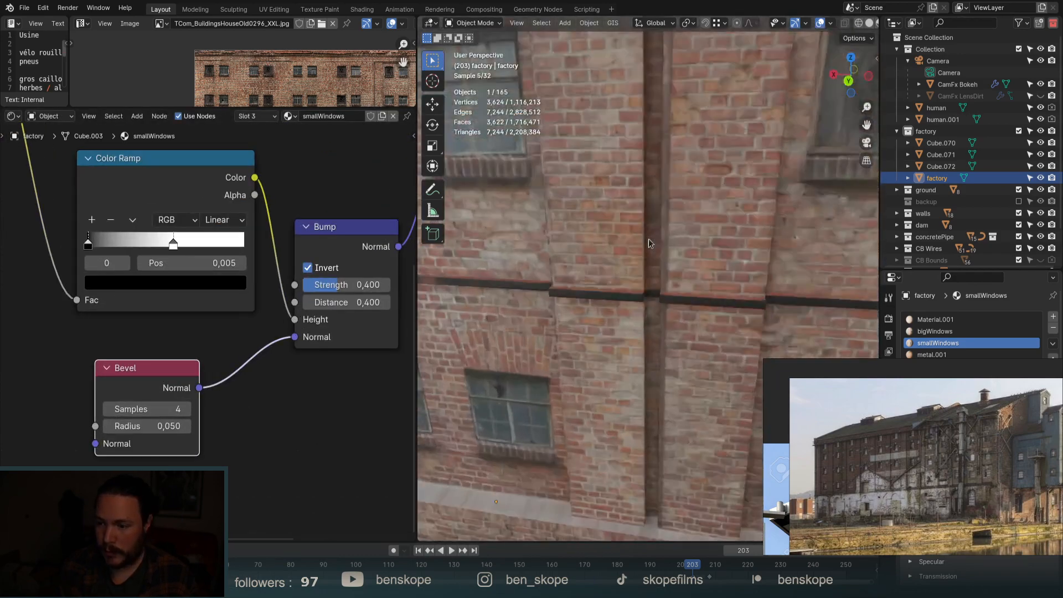
left_click(138, 373, "ctrl+shift")
Set the Bevel radius to 0.060 and preview the Principled BSDF brick material again.
scroll(116, 417, "up", 3)
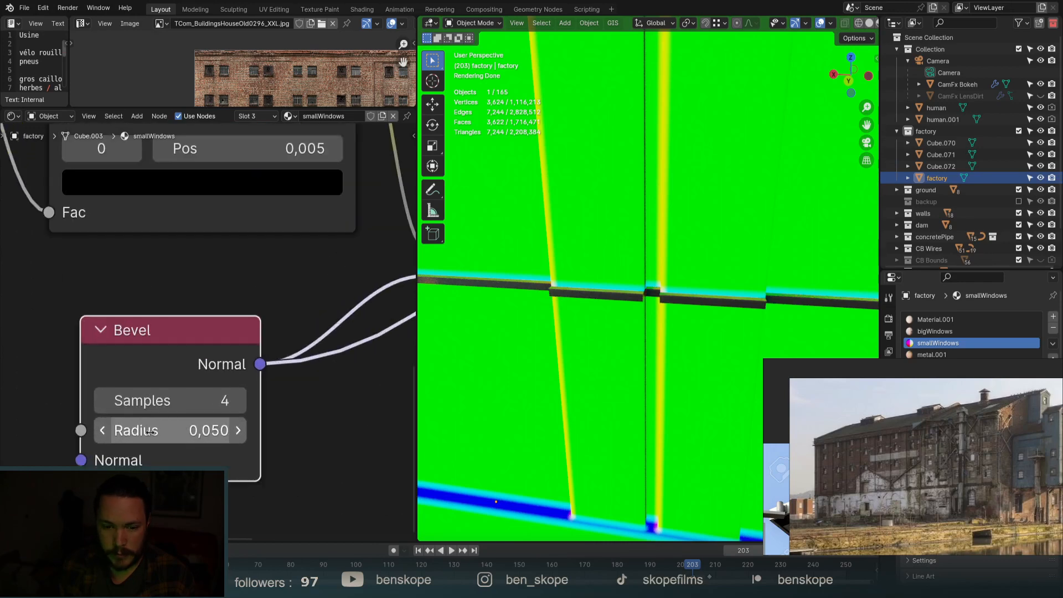
mouse_move(166, 431)
left_mouse_down()
mouse_move(133, 430)
mouse_move(212, 431)
mouse_move(169, 432)
left_mouse_up()
scroll(168, 432, "down", 4)
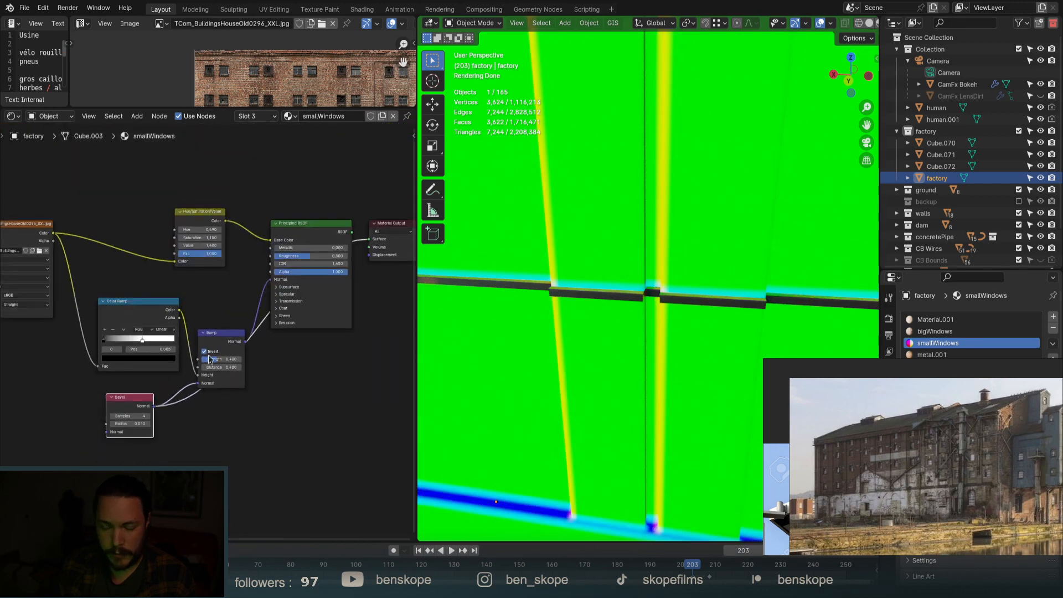
scroll(334, 149, "up", 3)
scroll(334, 148, "down", 3)
middle_click_drag(334, 149, 311, 241)
left_click(334, 222, "ctrl+shift")
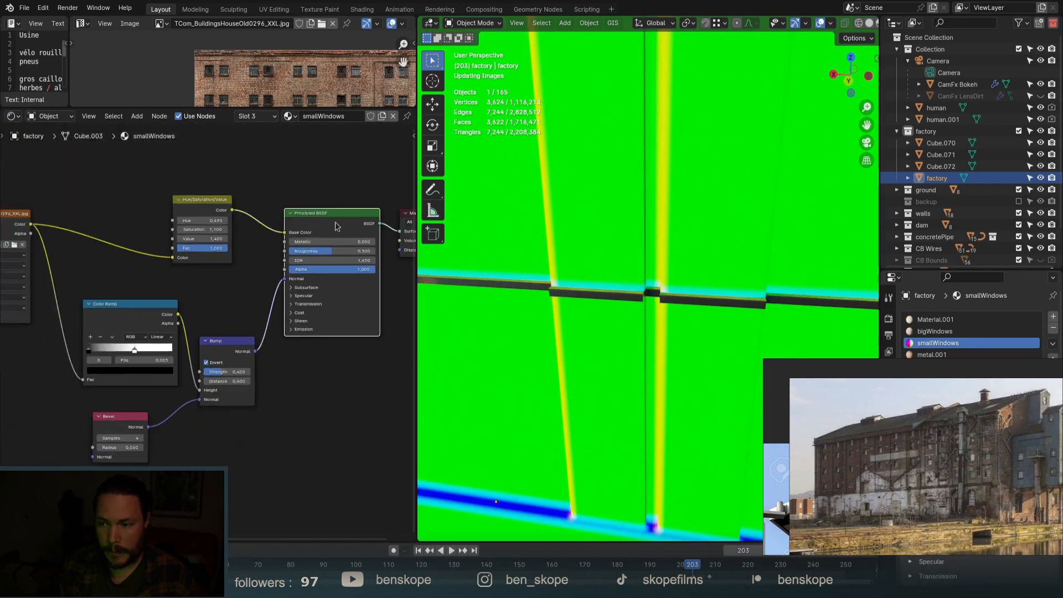
scroll(606, 282, "down", 8)
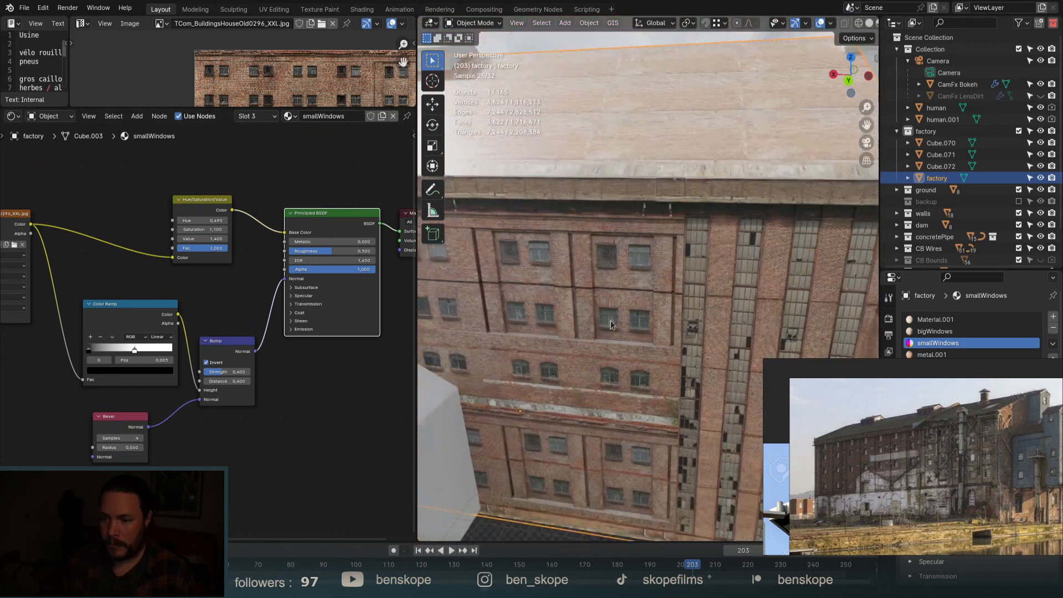
View the window facade from higher up, then switch the factory mesh into Edit Mode.
middle_click_drag(610, 320, 603, 304)
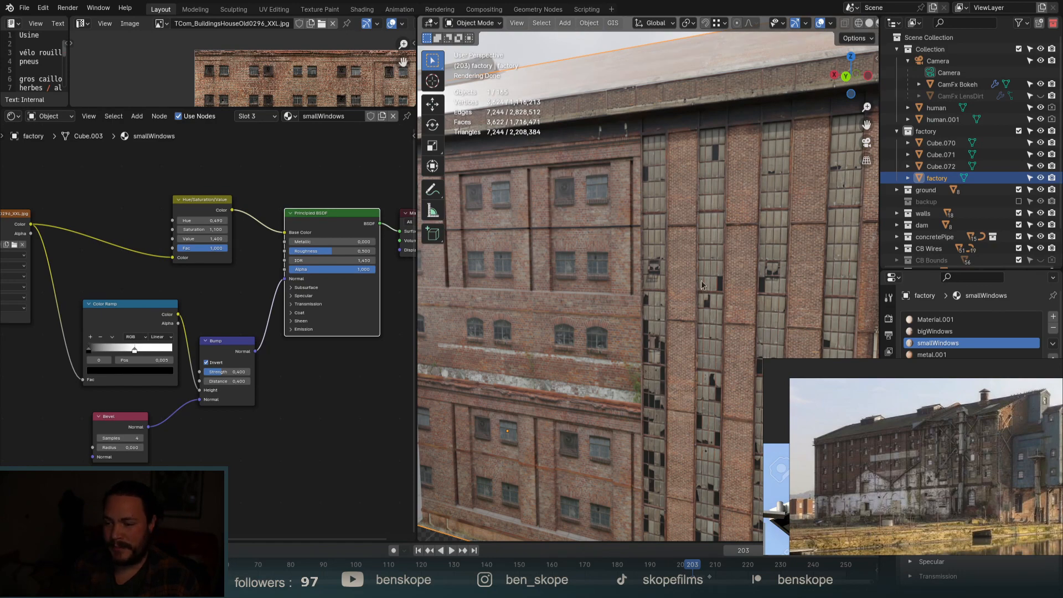
scroll(701, 285, "down", 5)
middle_click_drag(701, 285, 690, 305)
scroll(659, 431, "up", 6)
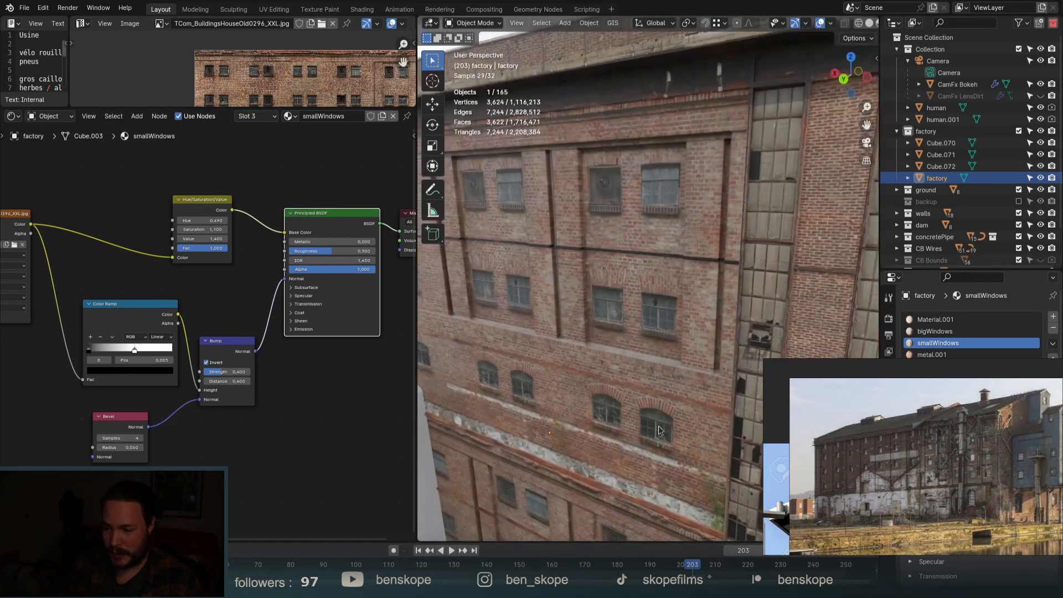
key("Tab")
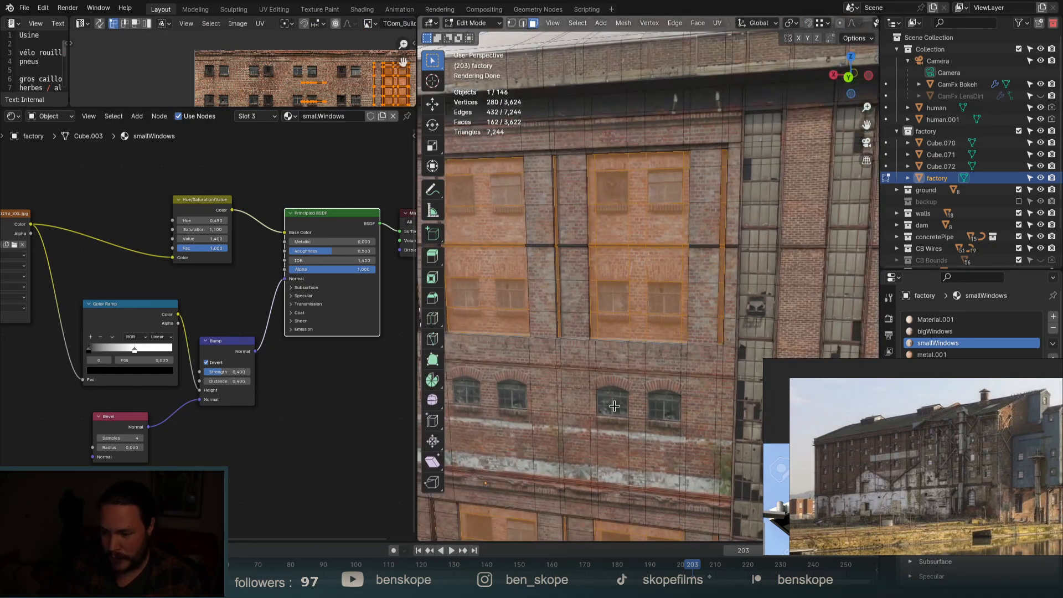
Loop-cut vertical edge loops along the sides of the first small window.
scroll(669, 413, "up", 3)
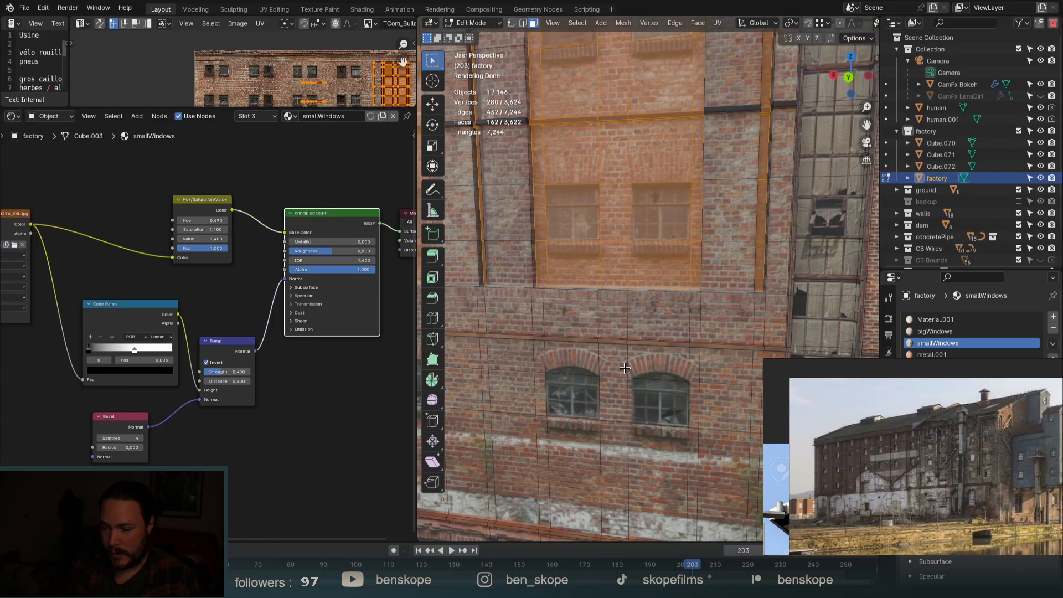
key("ctrl+r")
left_click(570, 371)
right_click(567, 371)
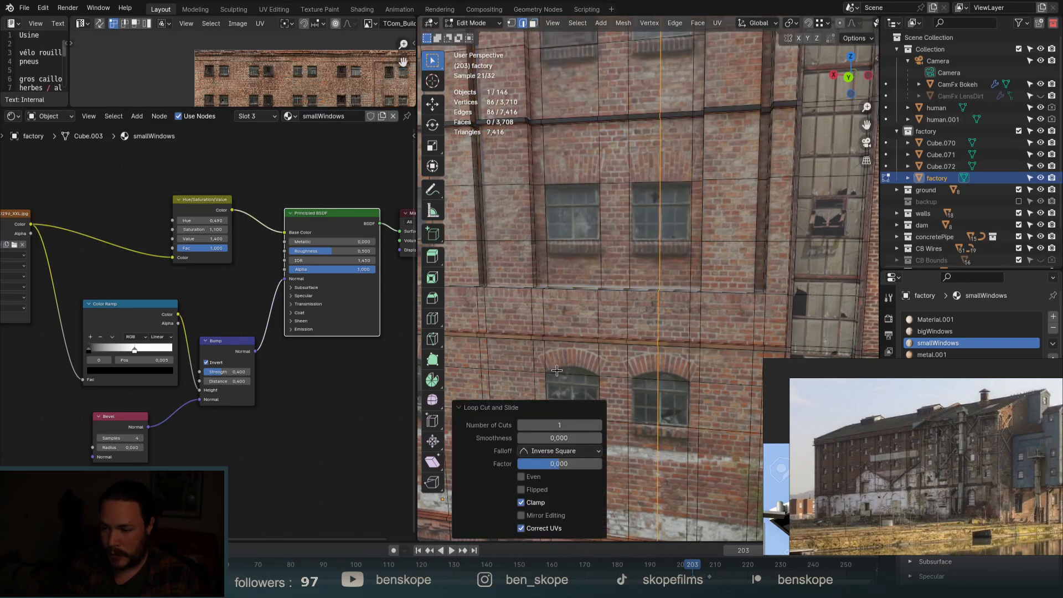
scroll(570, 369, "down", 6)
scroll(602, 331, "up", 6)
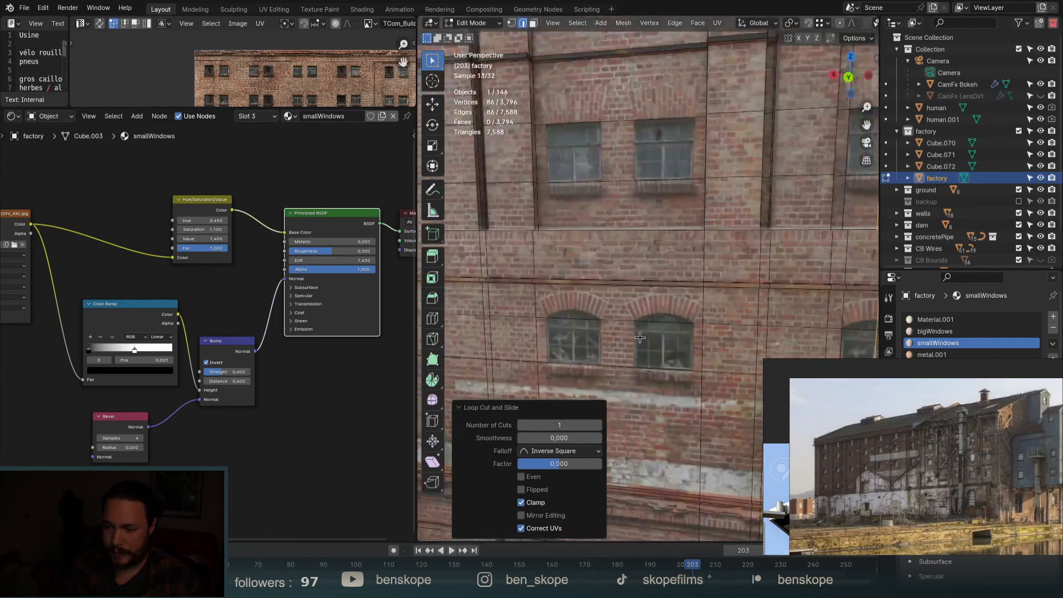
key("ctrl+r")
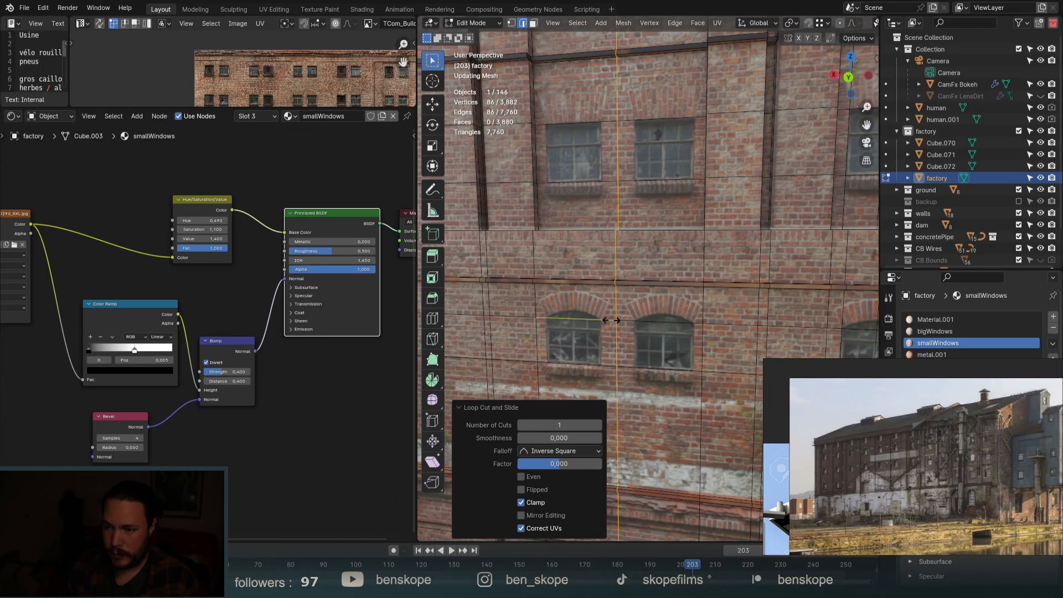
left_click(556, 320)
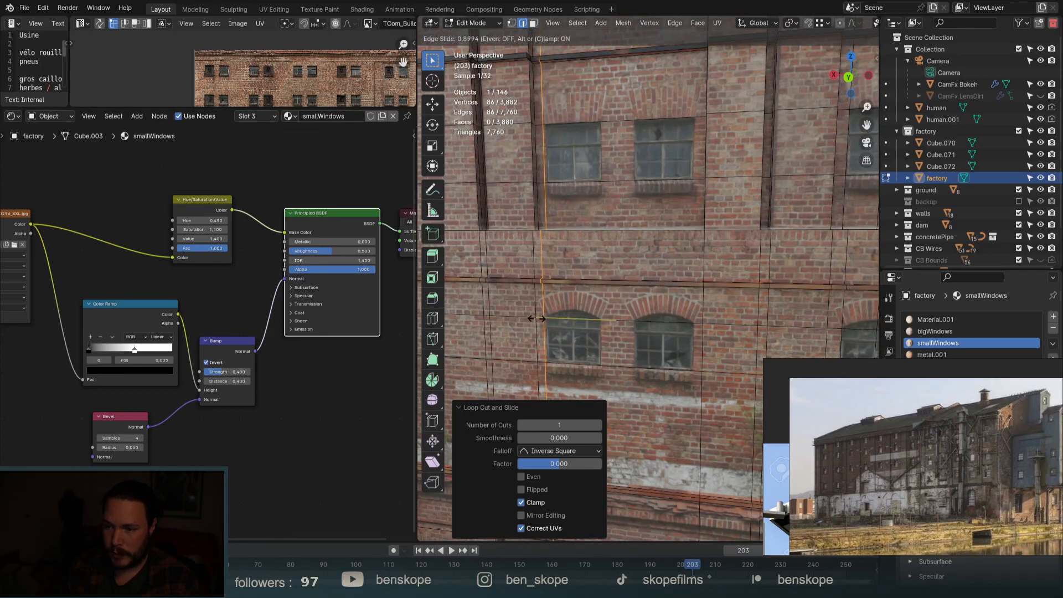
left_click(541, 320)
Add more vertical loops at the edges of the neighbouring window.
key("ctrl+r")
left_click(609, 321)
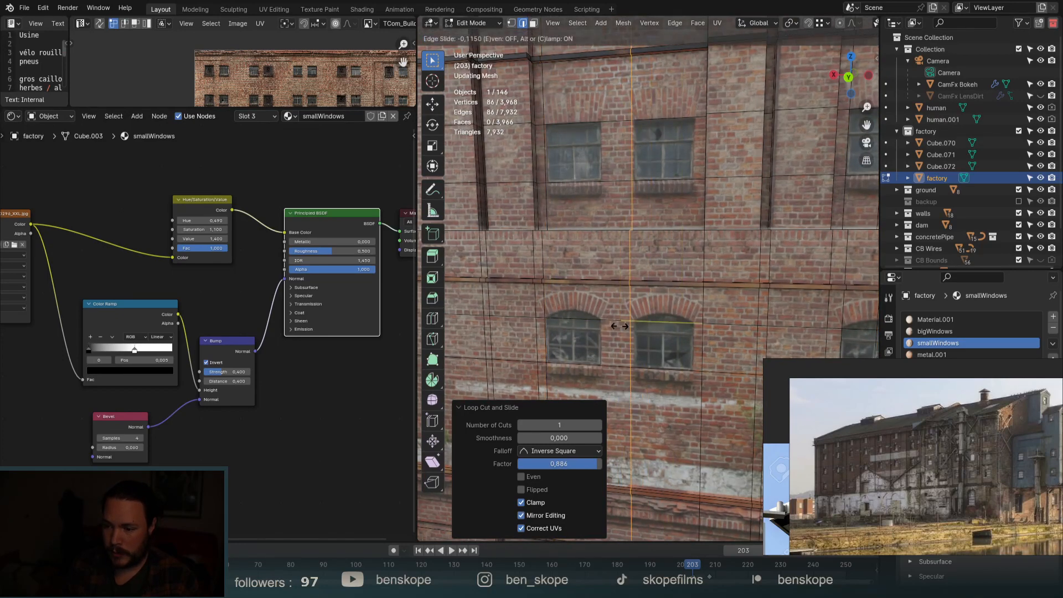
left_click(628, 324)
key("ctrl+r")
left_click(614, 322)
left_click(621, 322)
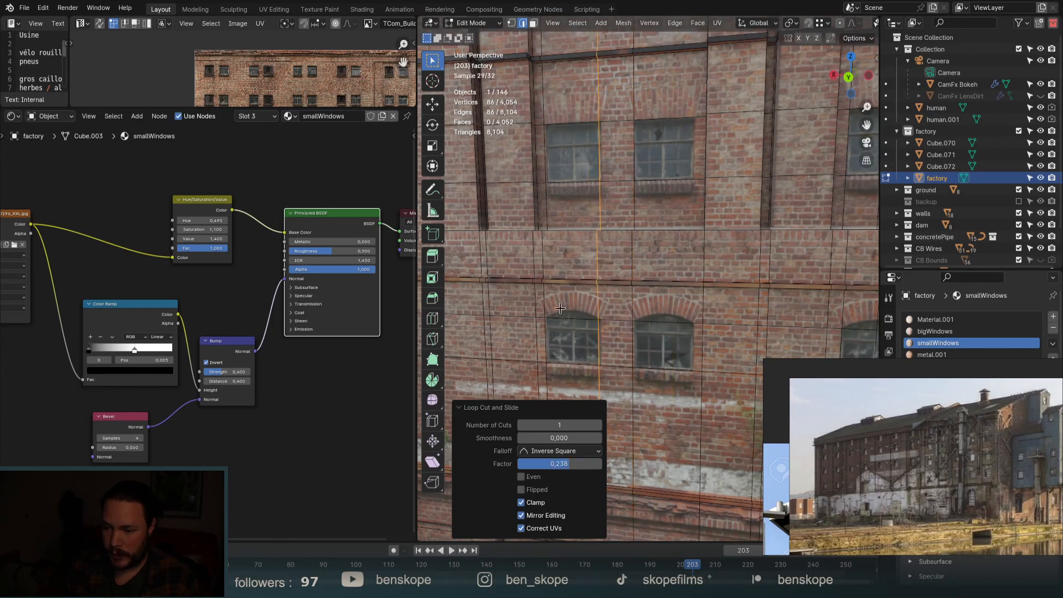
key("ctrl+r")
left_click(572, 319)
right_click(576, 319)
Add two further vertical loops, one slid to the right window's edge.
key("ctrl+r")
left_click(681, 322)
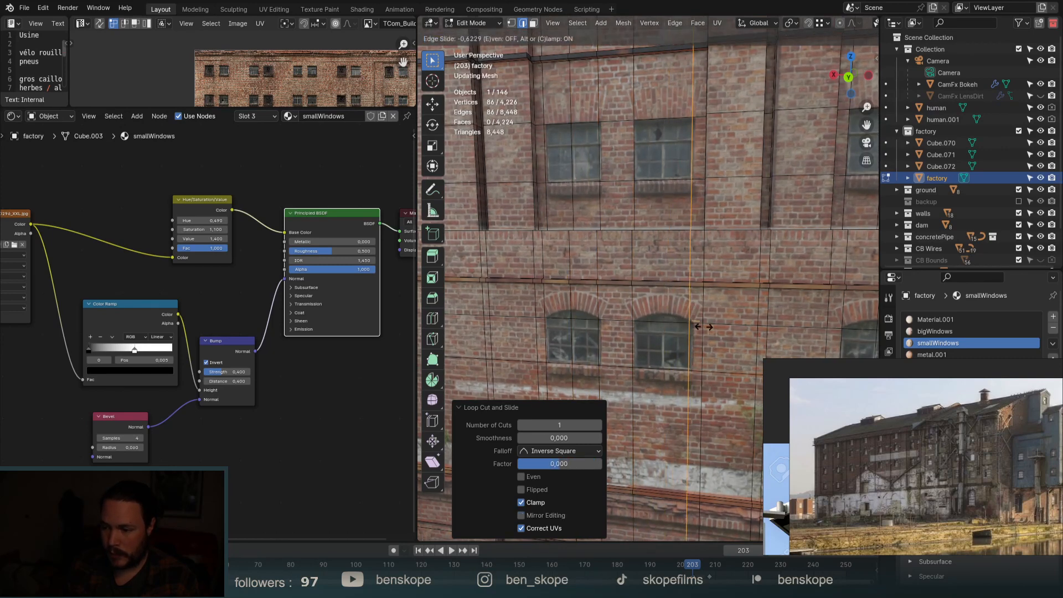
left_click(709, 321)
key("ctrl+r")
left_click(675, 320)
right_click(681, 320)
Select the horizontal loop through the windows and edge-slide it up to the arch tops.
scroll(755, 219, "down", 3)
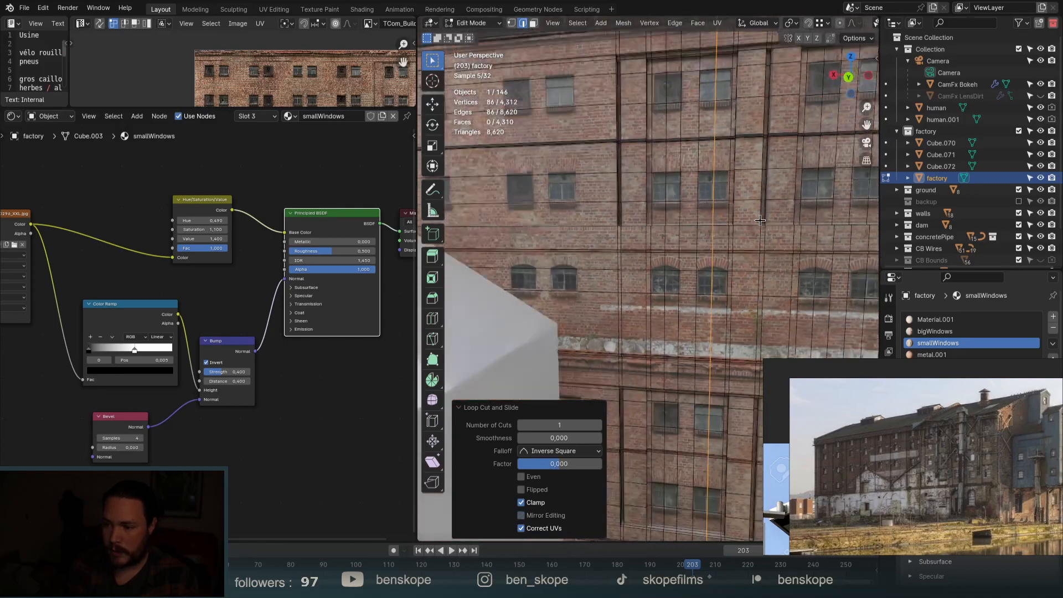
scroll(759, 220, "down", 3)
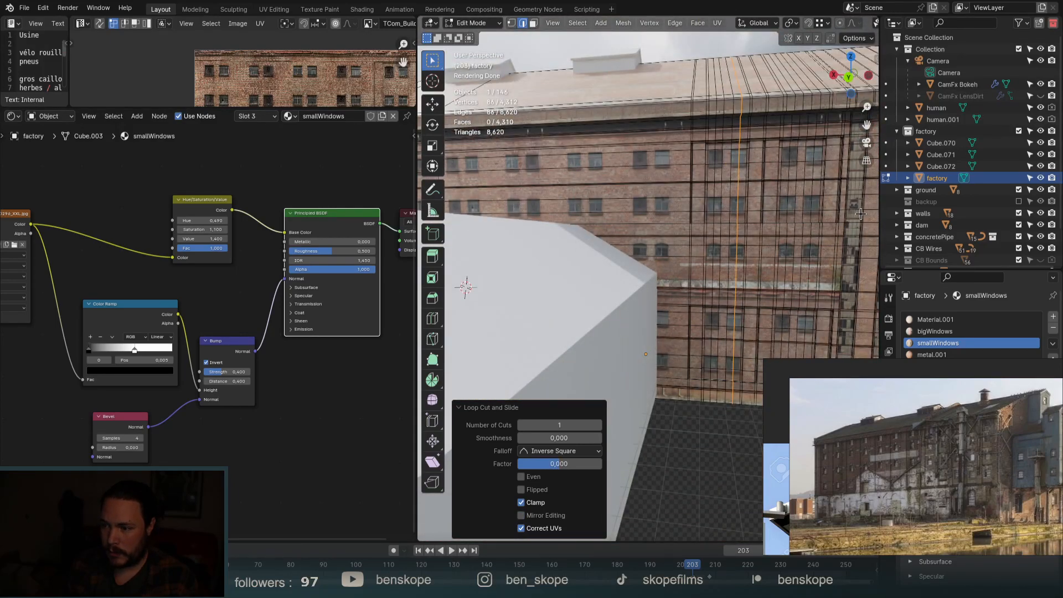
scroll(825, 284, "up", 5)
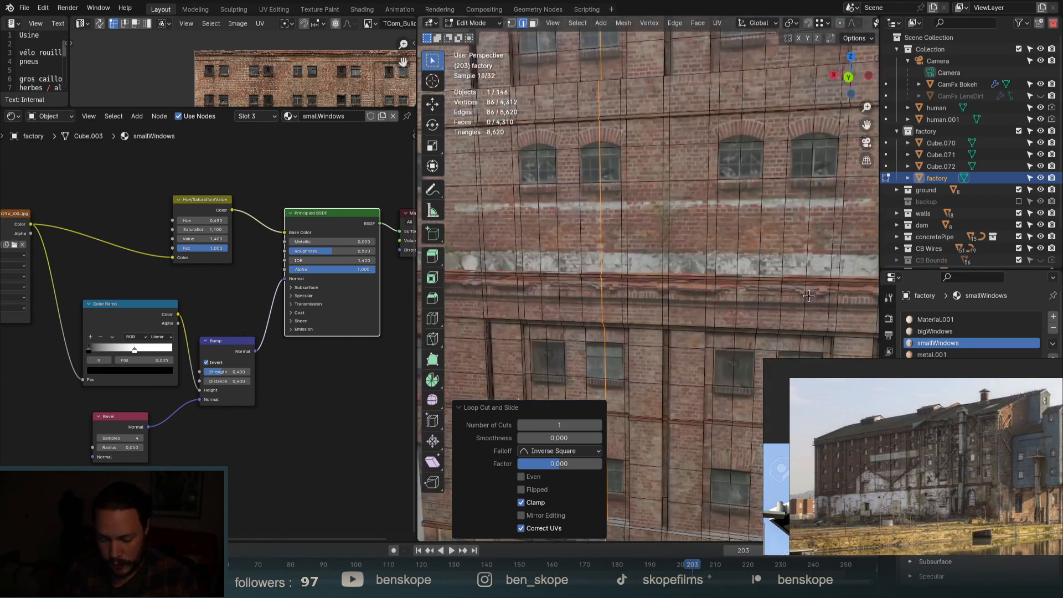
key("3")
scroll(525, 152, "up", 5)
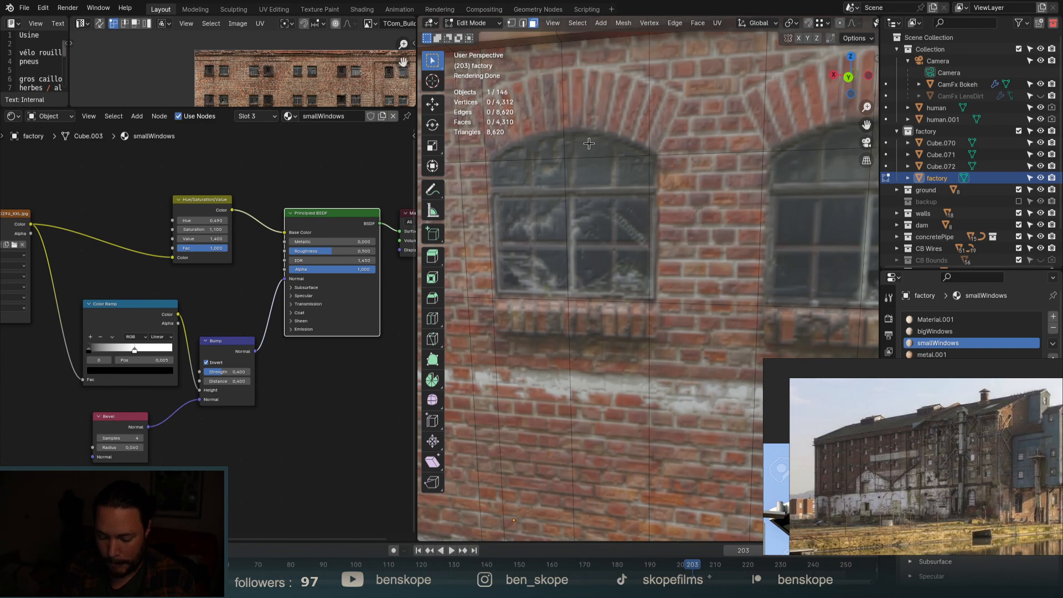
scroll(588, 143, "down", 6)
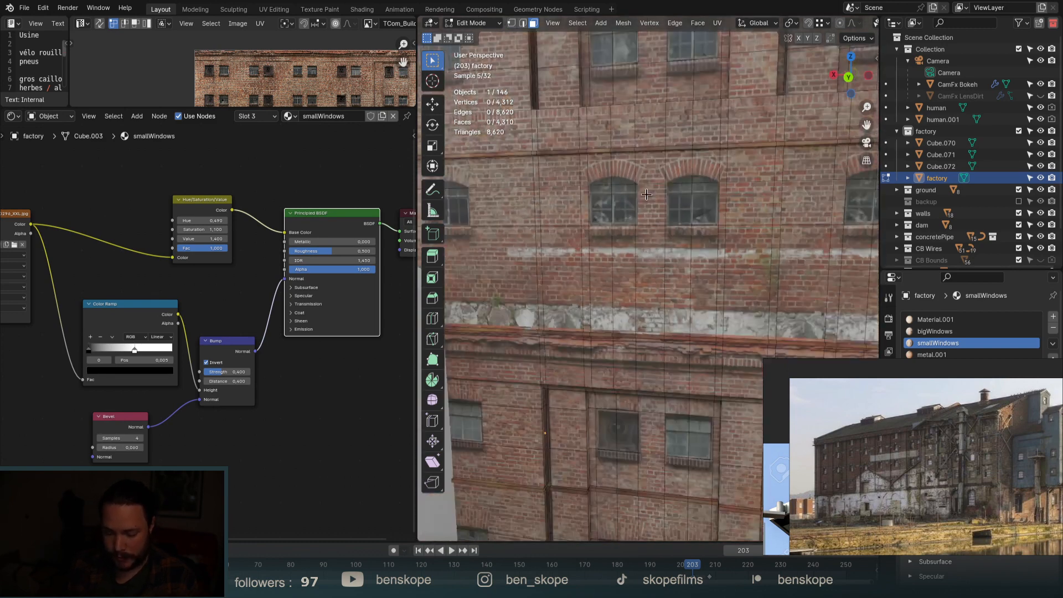
left_click(618, 183, "alt")
scroll(618, 183, "down", 7)
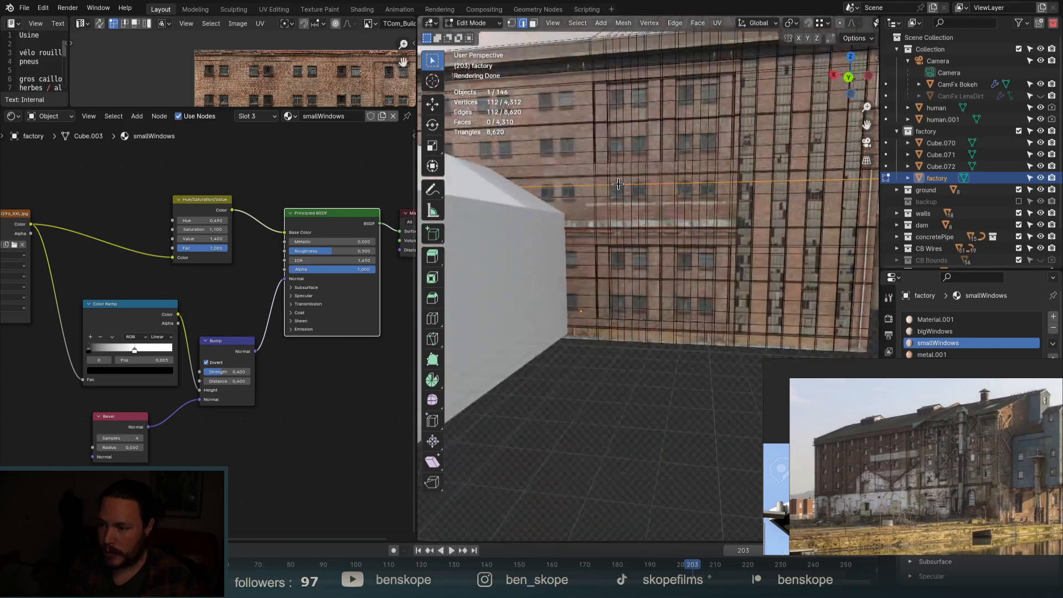
scroll(618, 184, "up", 7)
scroll(618, 184, "up", 5)
key("g")
key("g")
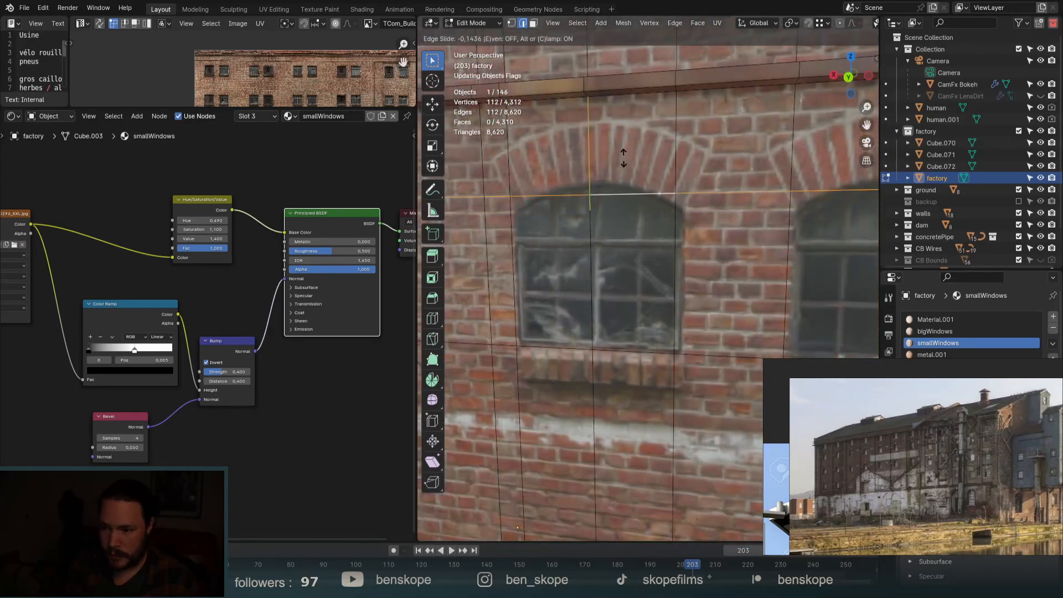
left_click(622, 137)
In face select mode, select the first three window faces.
key("3")
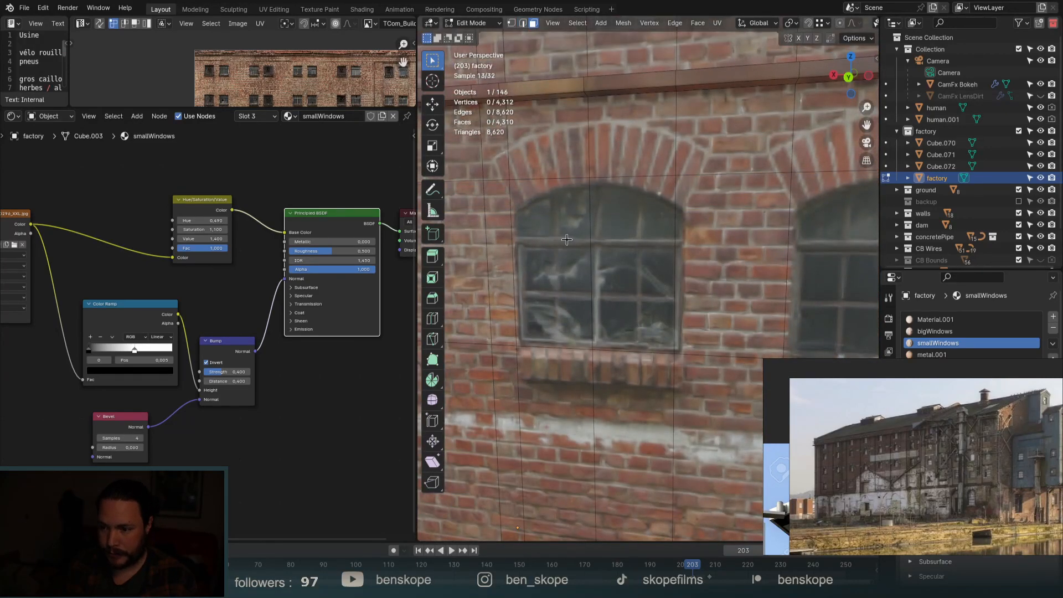
left_click(564, 243)
left_click(631, 245, "shift")
left_click(827, 258, "shift")
Add the upper-left, upper-right and middle-left window faces to the selection.
scroll(611, 227, "down", 6)
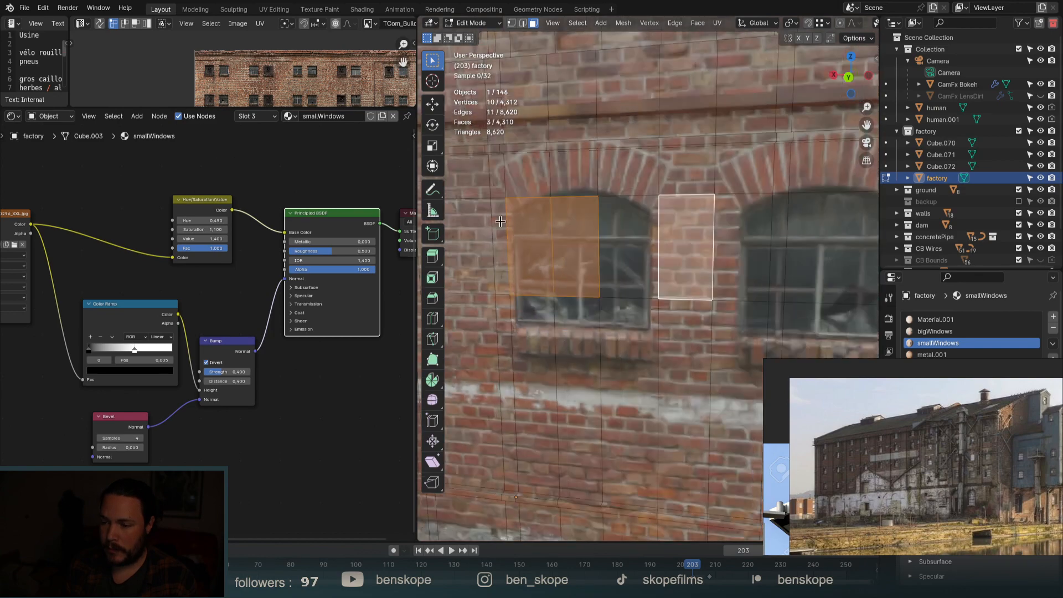
left_click(618, 237, "shift")
scroll(608, 227, "down", 5)
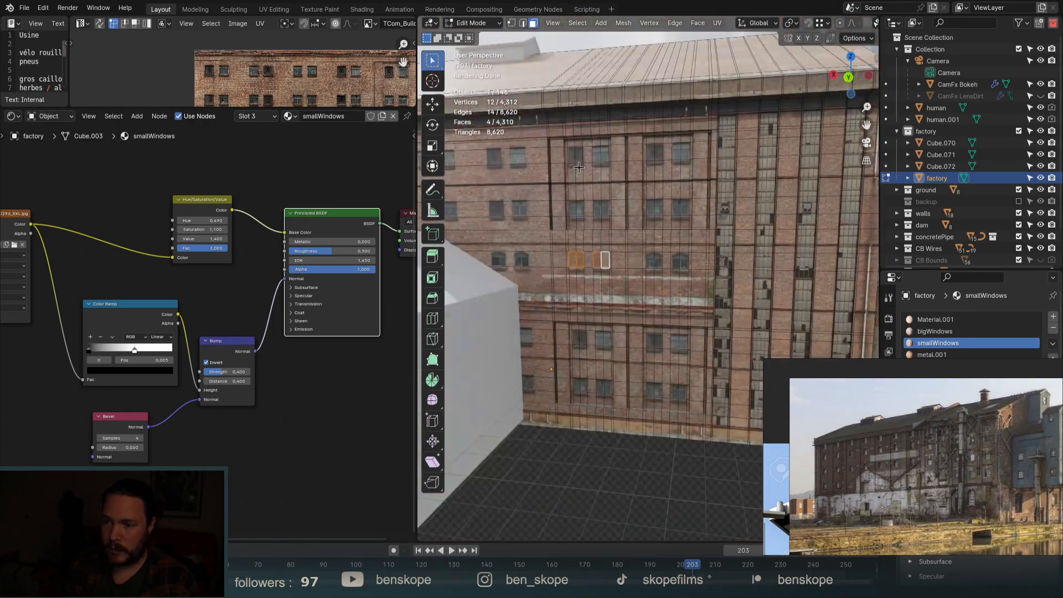
scroll(561, 157, "up", 3)
scroll(561, 157, "up", 3)
left_click(591, 151, "shift")
left_click(614, 151, "shift")
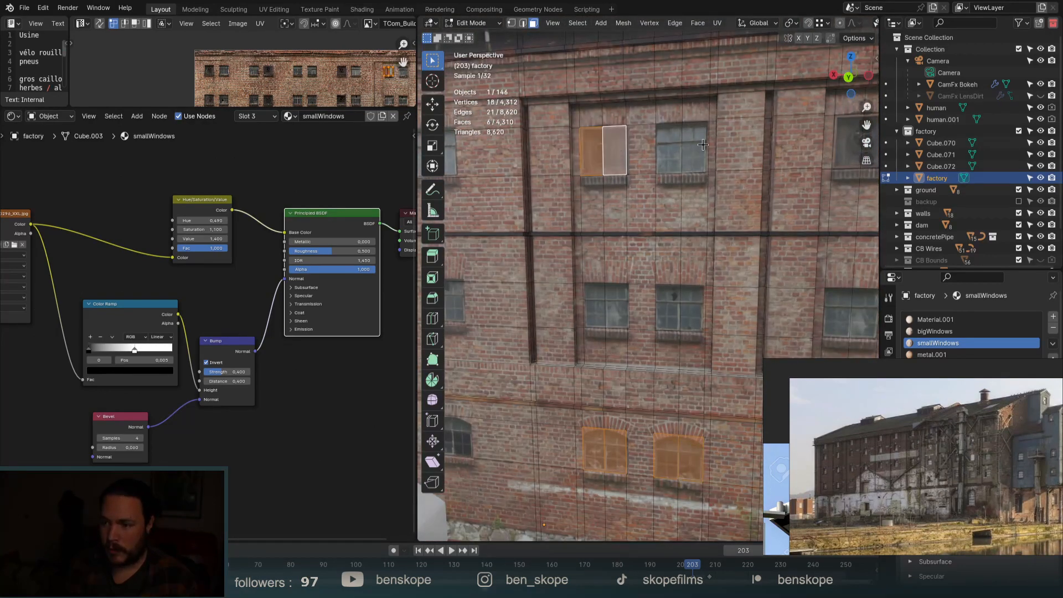
left_click_drag(694, 165, 696, 166, "shift")
left_click_drag(599, 298, 613, 313, "shift")
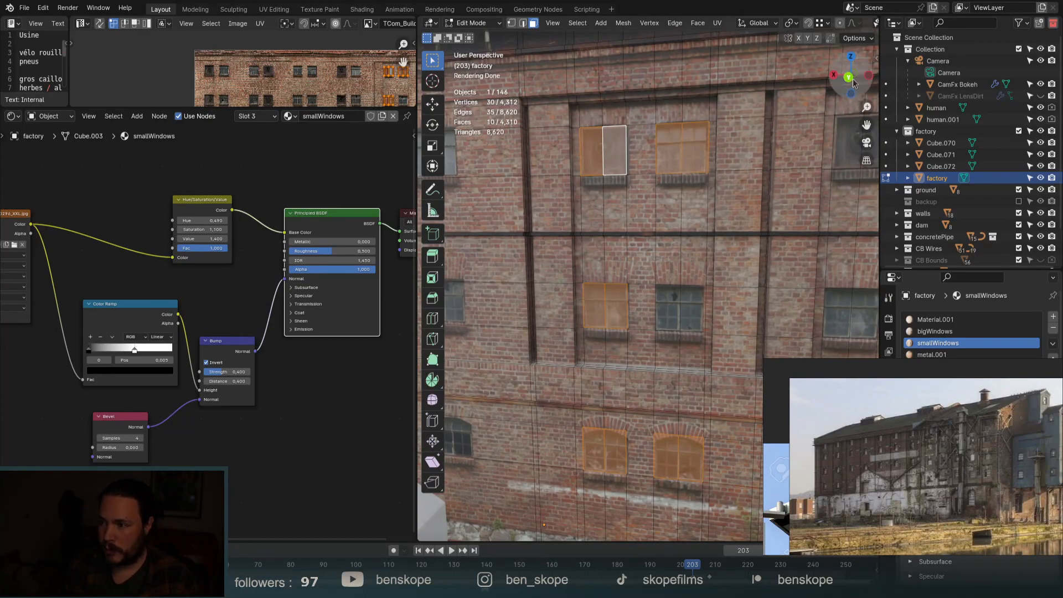
In Back Orthographic view, add the middle, upper and lower arched window faces.
left_click(848, 77)
left_click_drag(688, 311, 689, 312, "shift")
left_click_drag(828, 301, 846, 310, "shift")
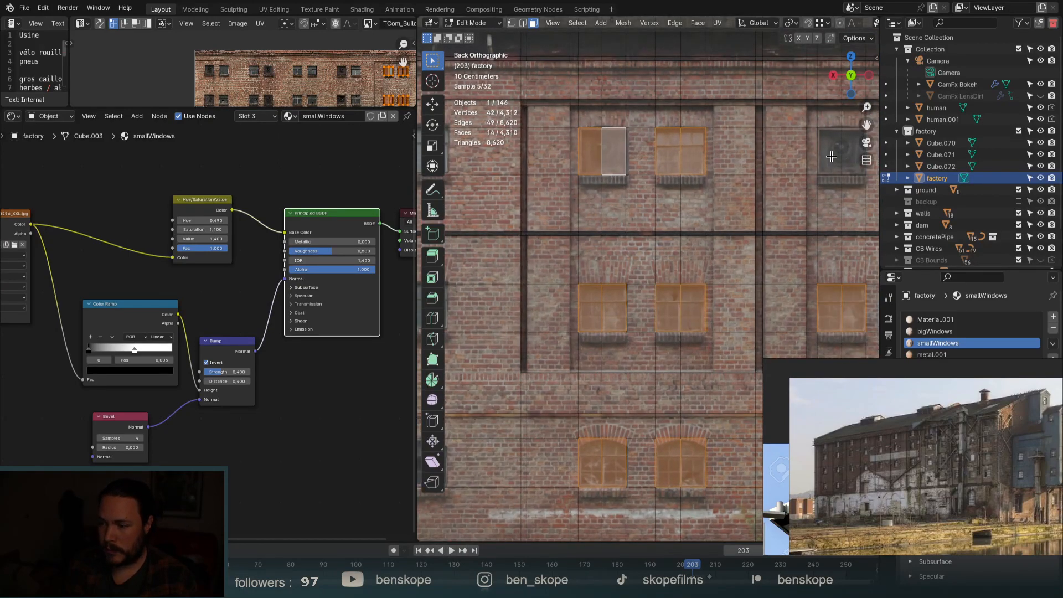
left_click_drag(833, 147, 848, 156, "shift")
scroll(849, 161, "down", 6)
middle_click_drag(858, 171, 626, 213, "shift")
scroll(626, 213, "up", 5)
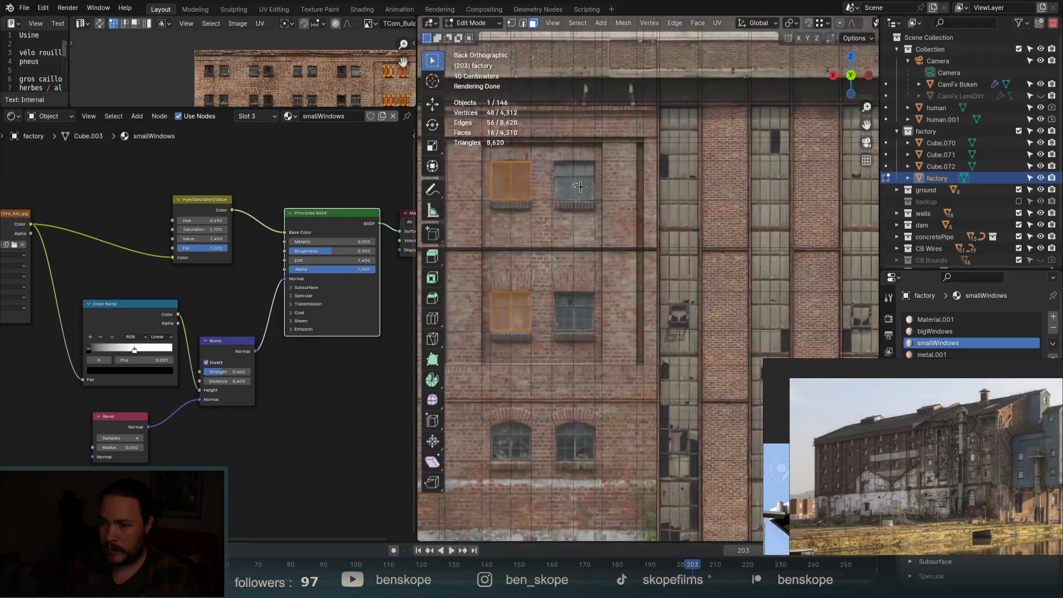
left_click_drag(577, 185, 581, 188, "shift")
left_click(569, 314, "shift")
left_click(574, 440, "shift")
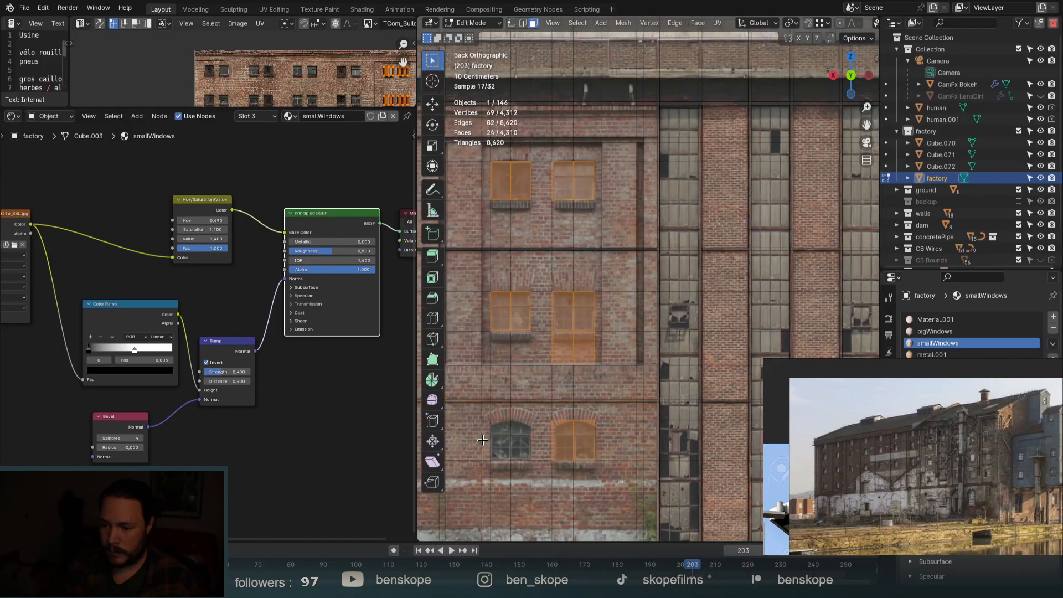
left_click(506, 434, "shift")
Add the remaining lower-row window faces to the selection.
middle_click_drag(505, 433, 604, 275, "shift")
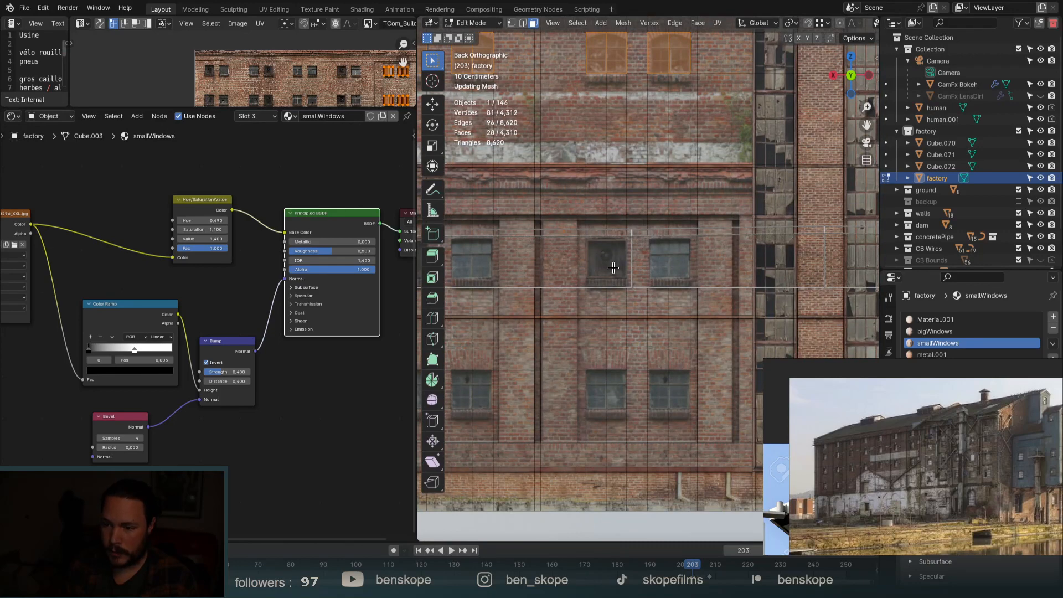
left_click(669, 390, "shift")
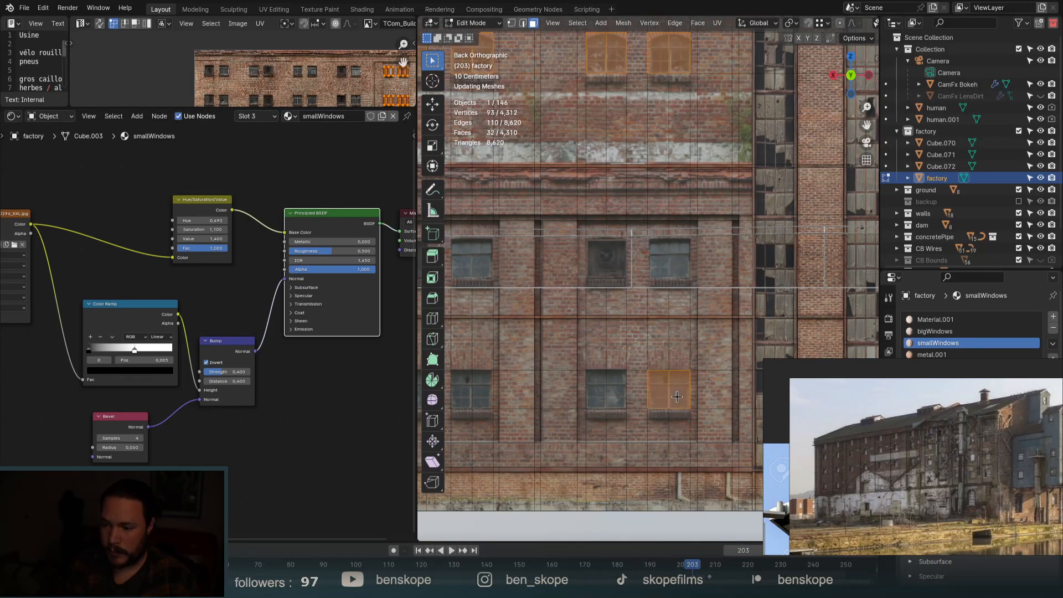
left_click(606, 390, "shift")
left_click(493, 397, "shift")
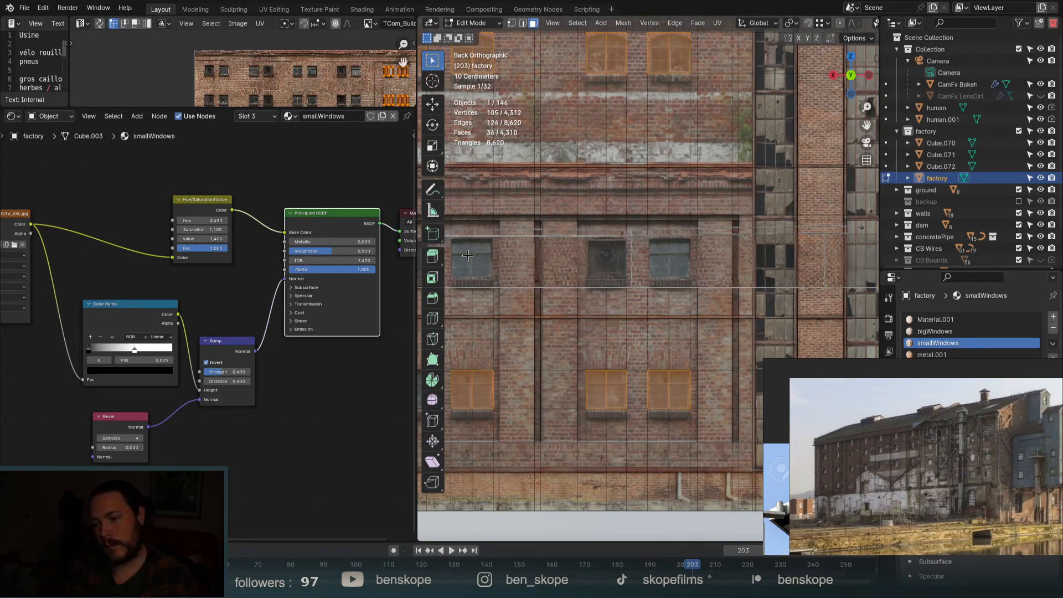
scroll(758, 246, "down", 2)
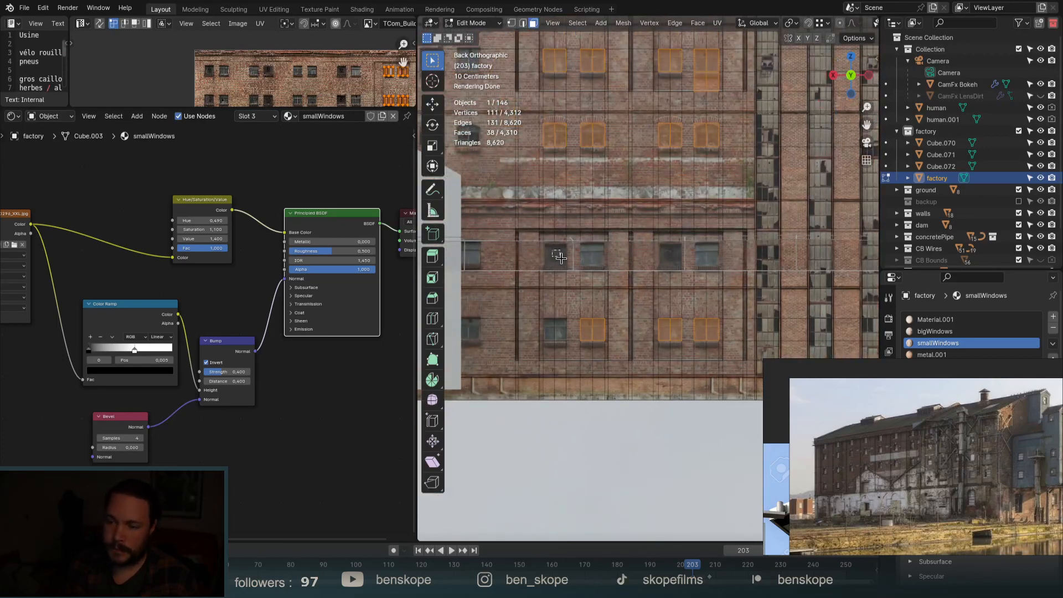
left_click(559, 332, "shift")
Orbit to an oblique view to check the window face selection.
middle_click_drag(559, 332, 655, 337)
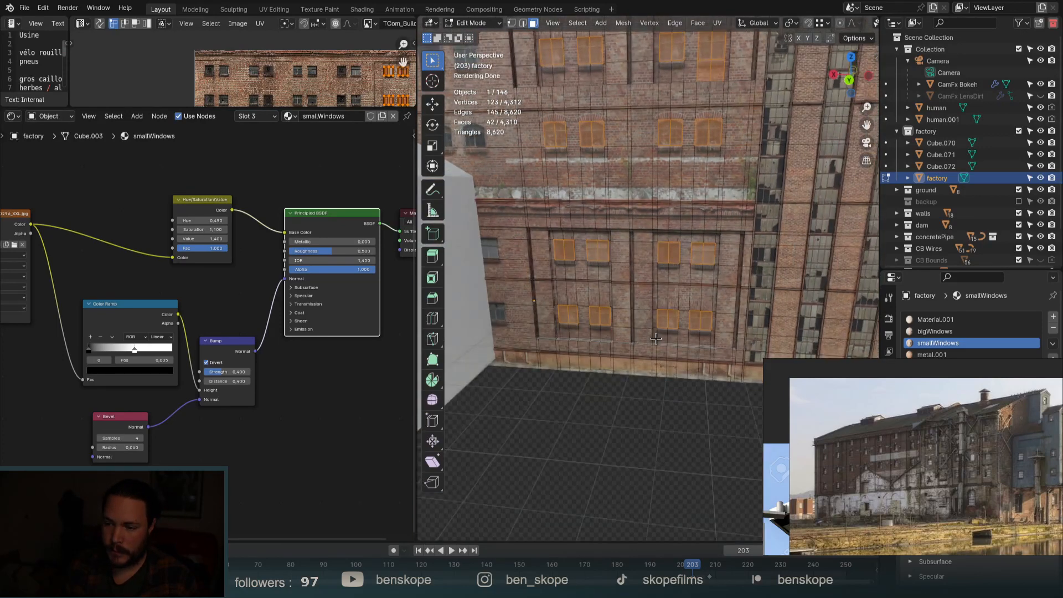
middle_click_drag(666, 286, 628, 299)
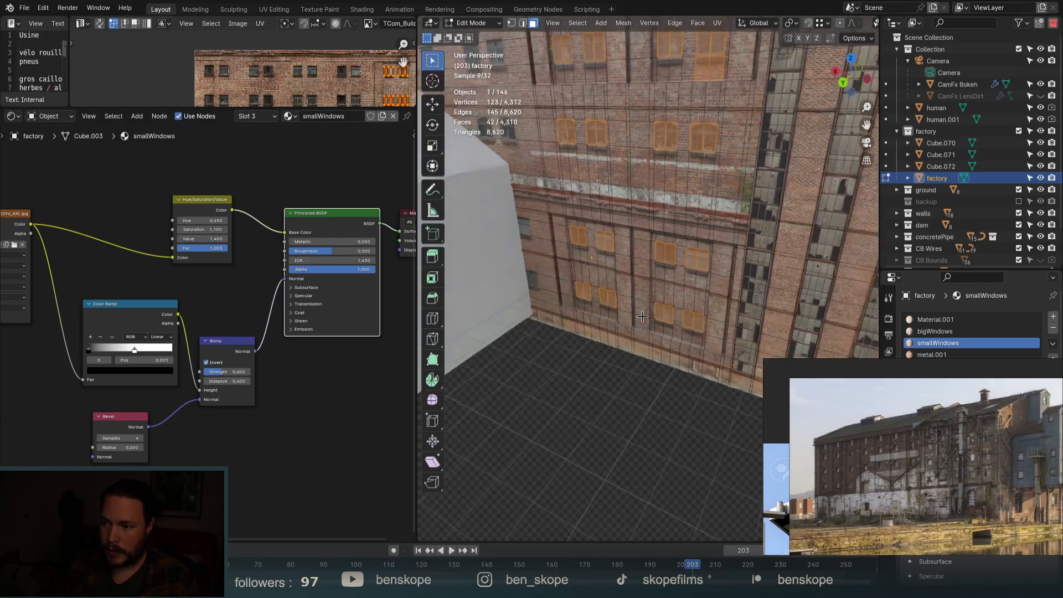
middle_click_drag(602, 132, 609, 206, "shift")
scroll(609, 206, "up", 6)
scroll(609, 206, "up", 2)
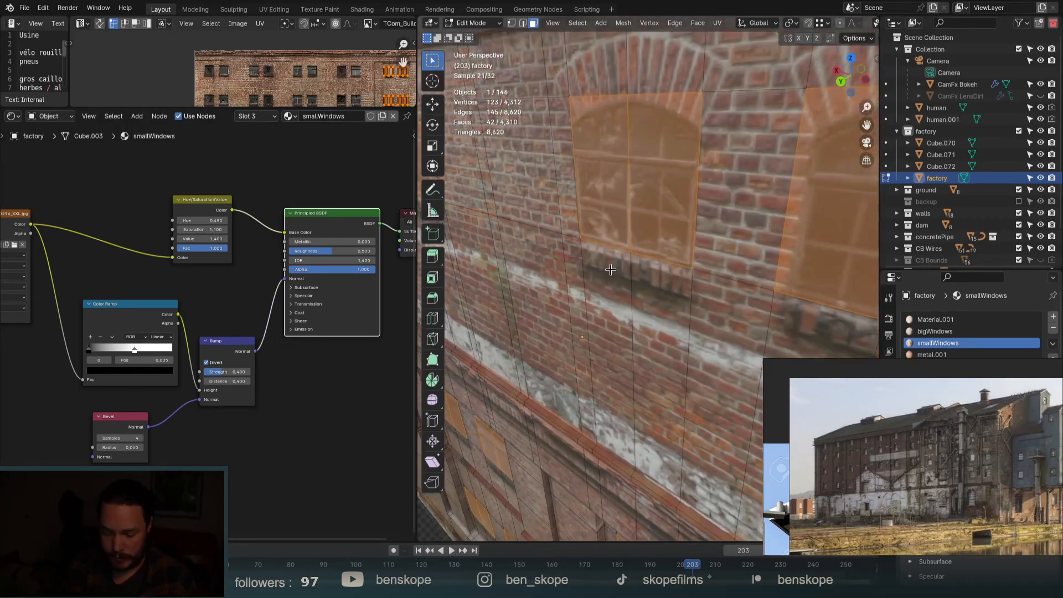
Try an inward extrusion of the window faces, then undo it.
key("e")
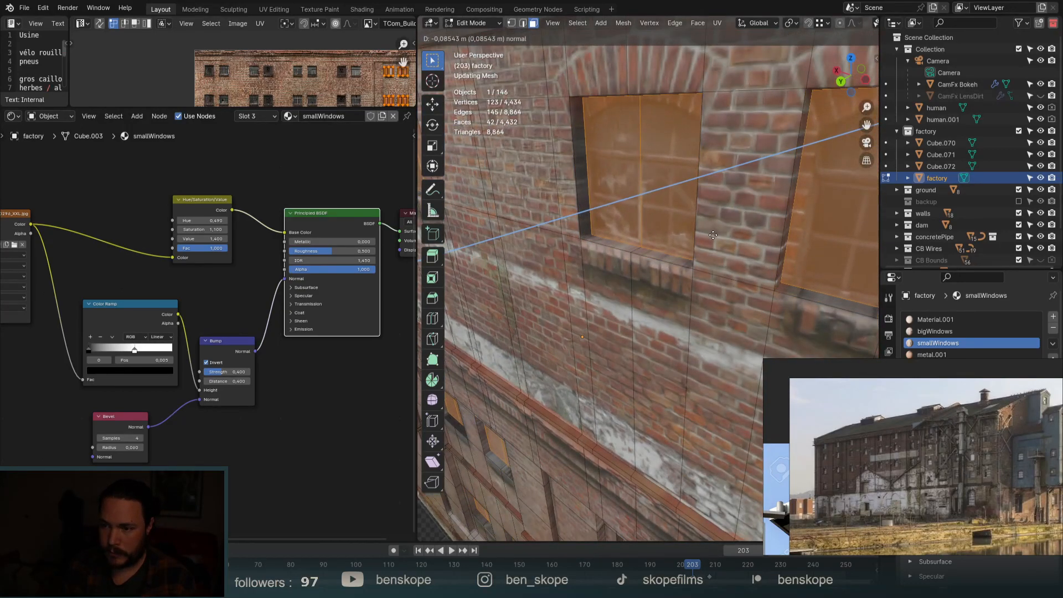
left_click(714, 233)
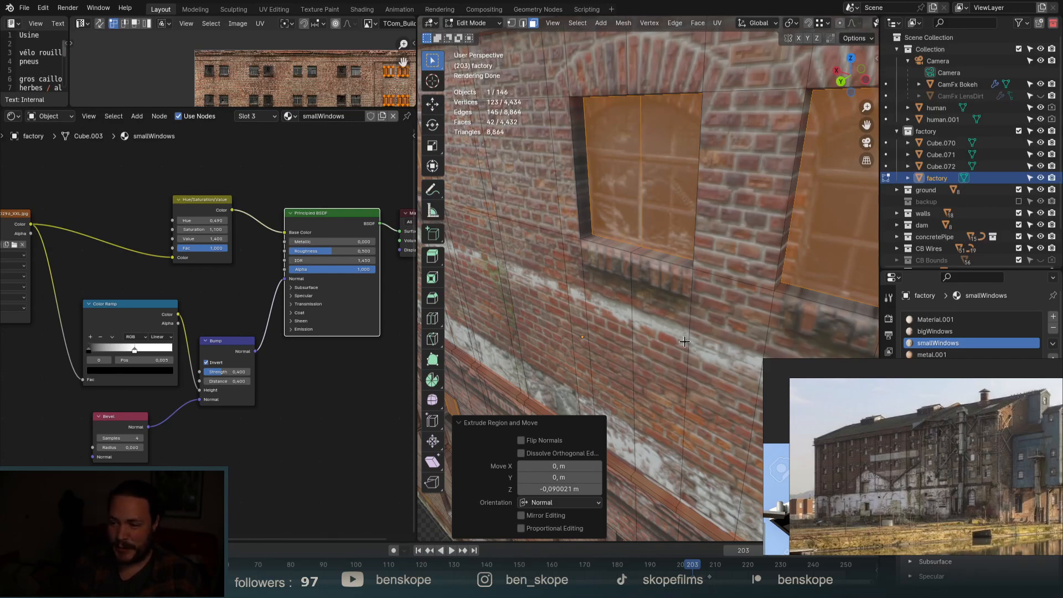
scroll(684, 342, "down", 7)
middle_click_drag(685, 341, 781, 248)
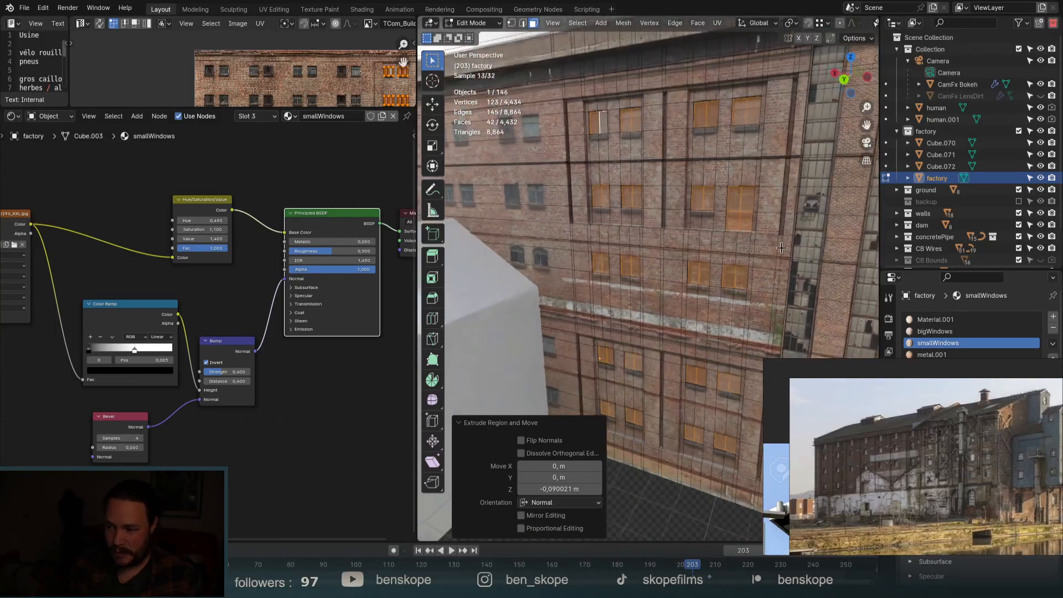
key("ctrl+z")
scroll(734, 260, "up", 4)
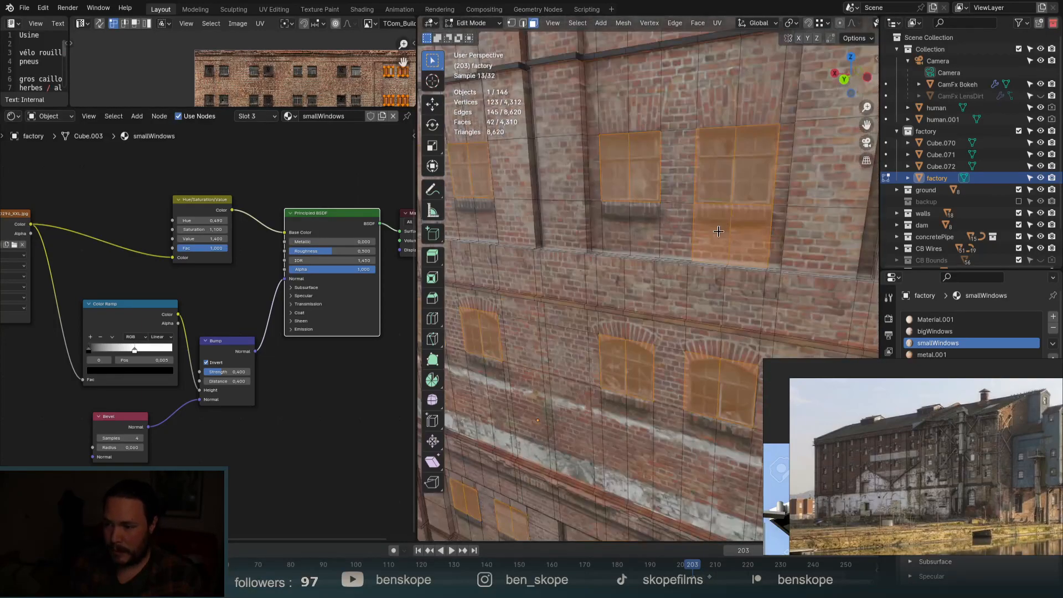
middle_click_drag(734, 260, 667, 392)
scroll(677, 269, "up", 2)
Extrude the window faces inward to recess them about 0.072 m.
key("e")
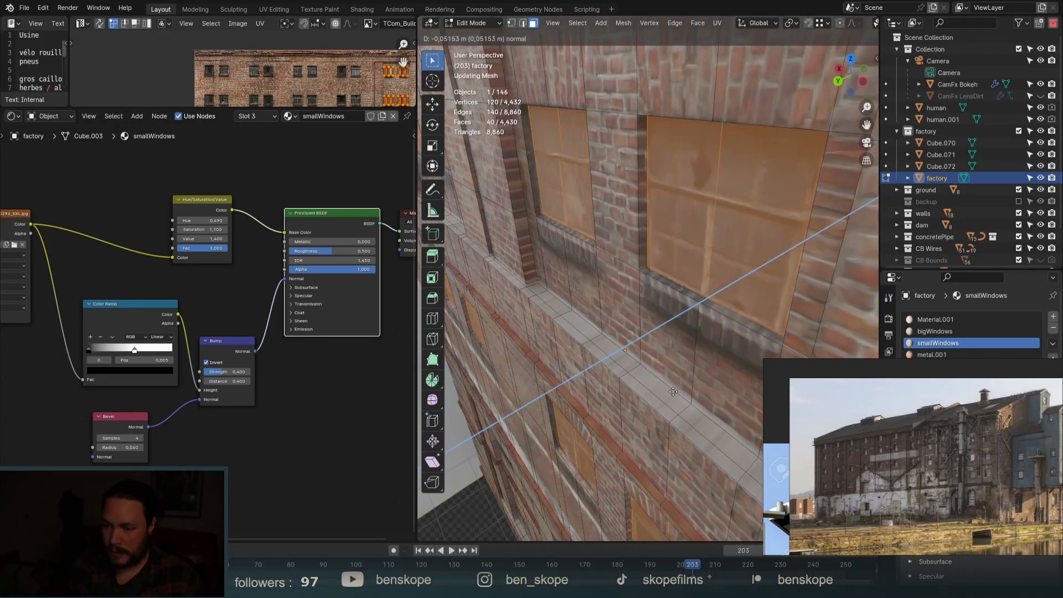
left_click(674, 391)
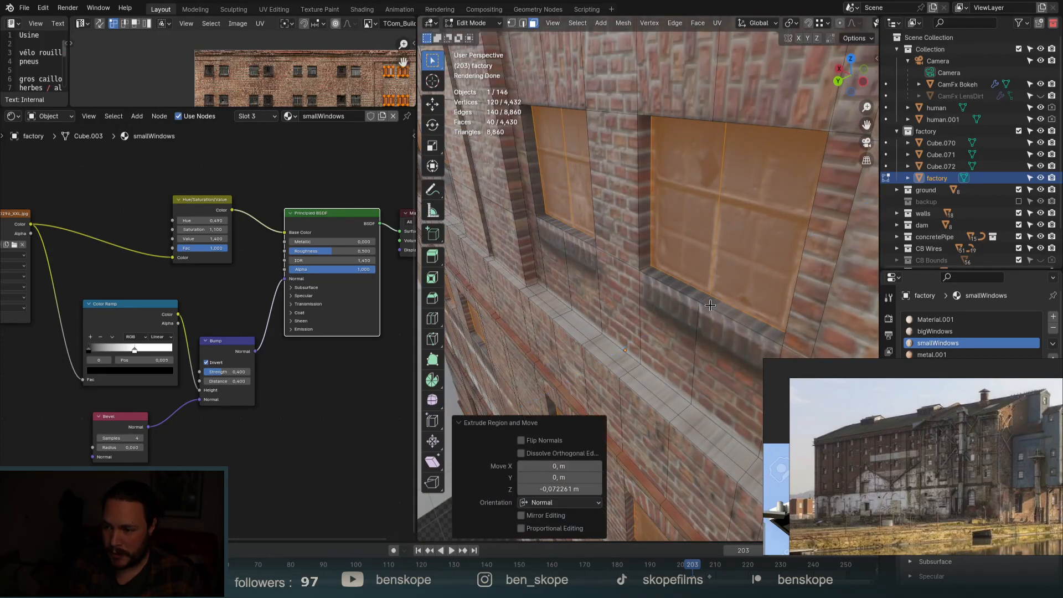
scroll(718, 288, "down", 2)
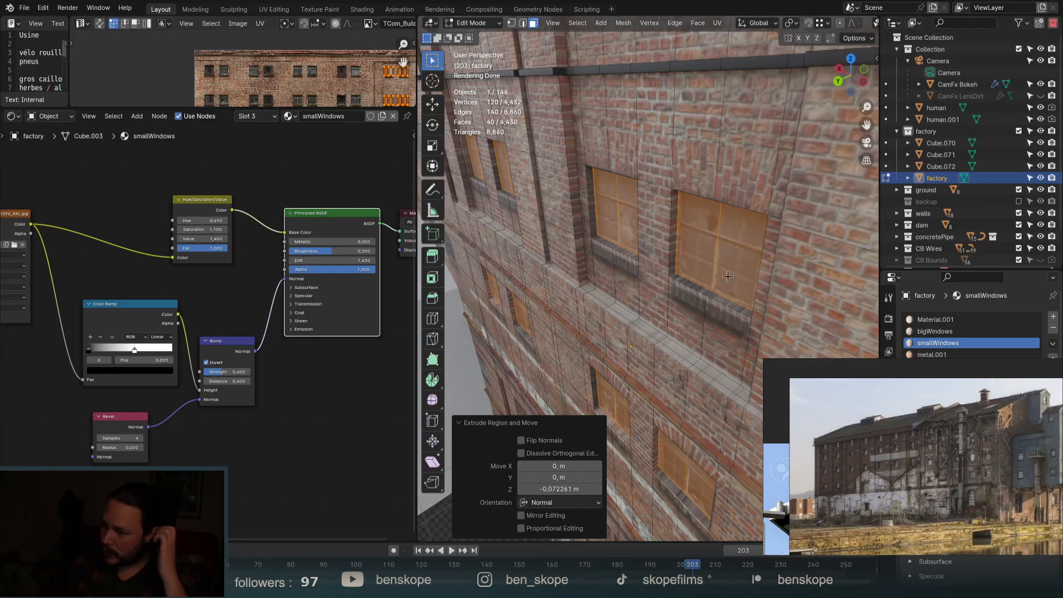
scroll(785, 278, "down", 3)
Add a horizontal loop cut across the façade wall.
middle_click_drag(785, 277, 717, 219)
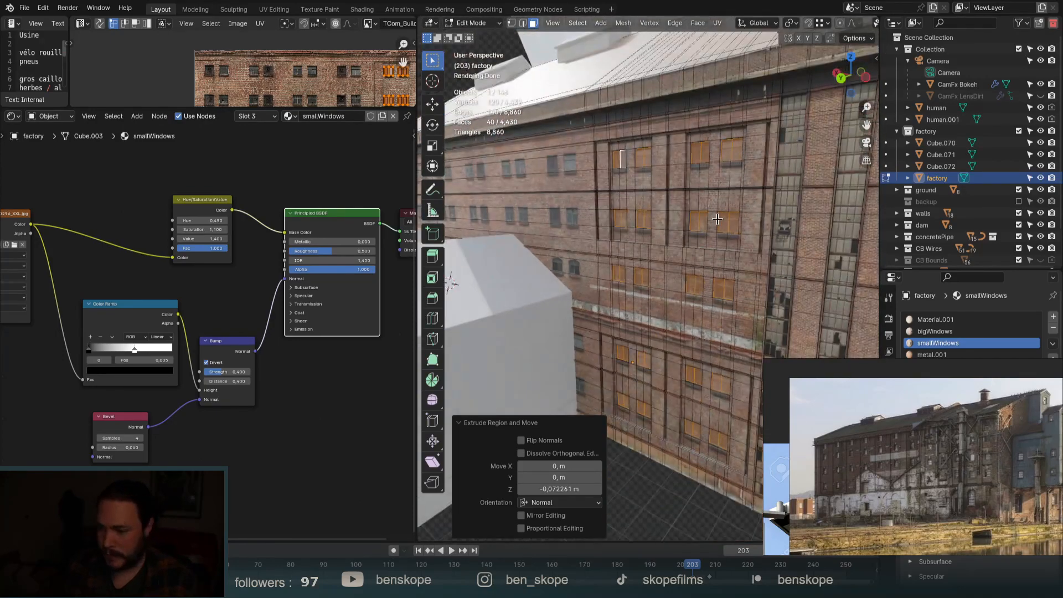
scroll(722, 154, "up", 6)
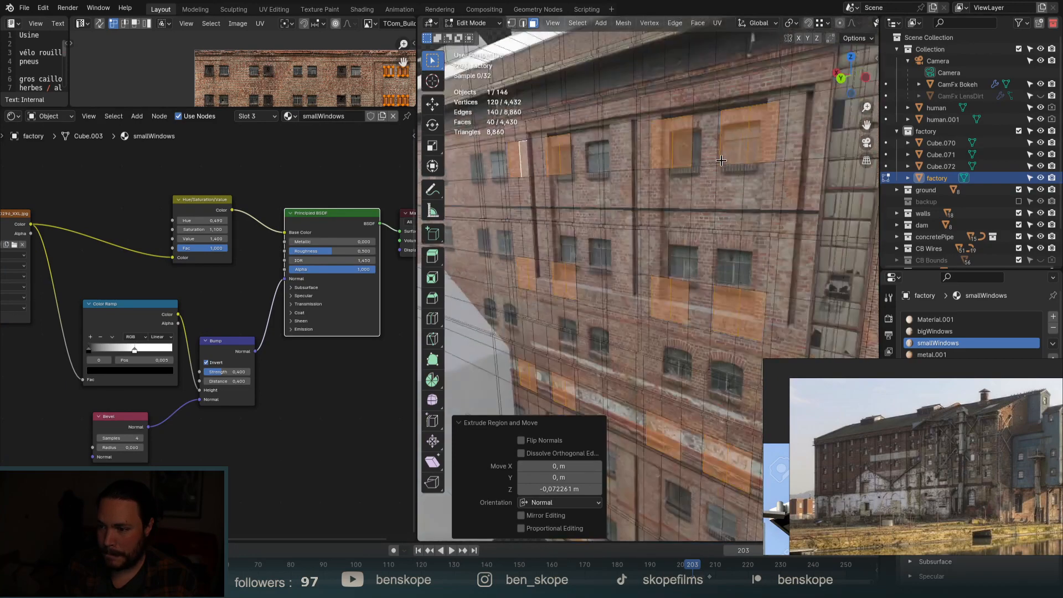
key("ctrl+r")
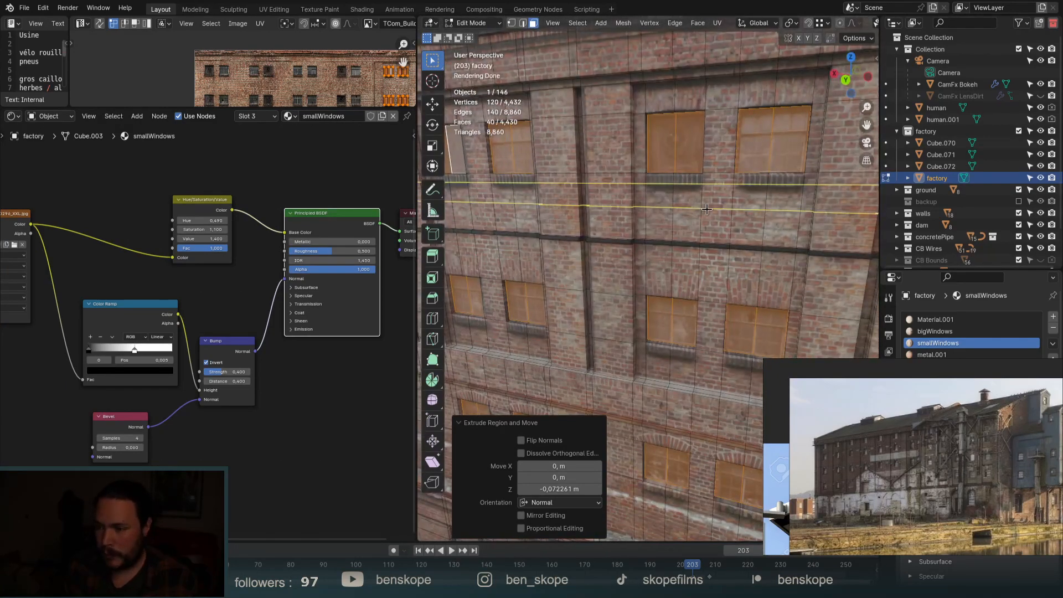
left_click(687, 187)
left_click(702, 183)
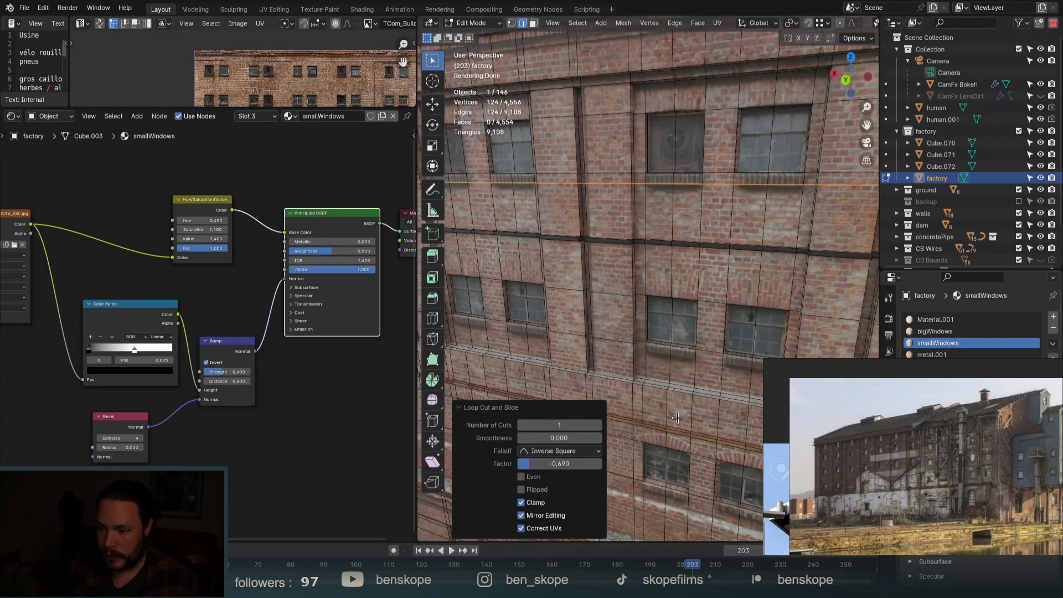
Add two horizontal loop cuts, sliding the second up to the window sills.
key("ctrl+r")
left_click(692, 348)
left_click(691, 352)
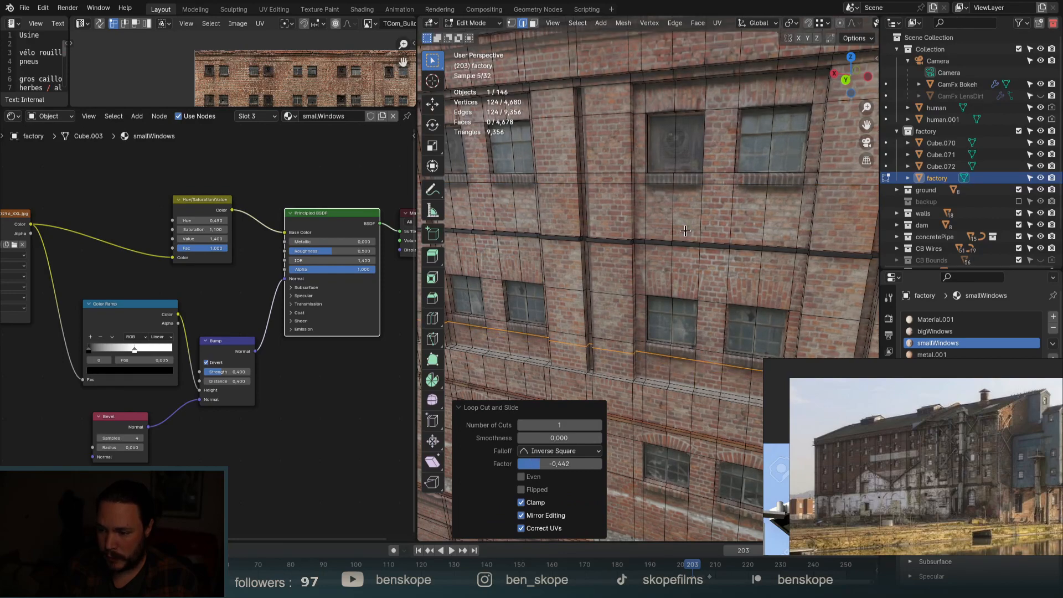
scroll(692, 353, "down", 4)
scroll(681, 387, "up", 6)
key("ctrl+r")
left_click(706, 404)
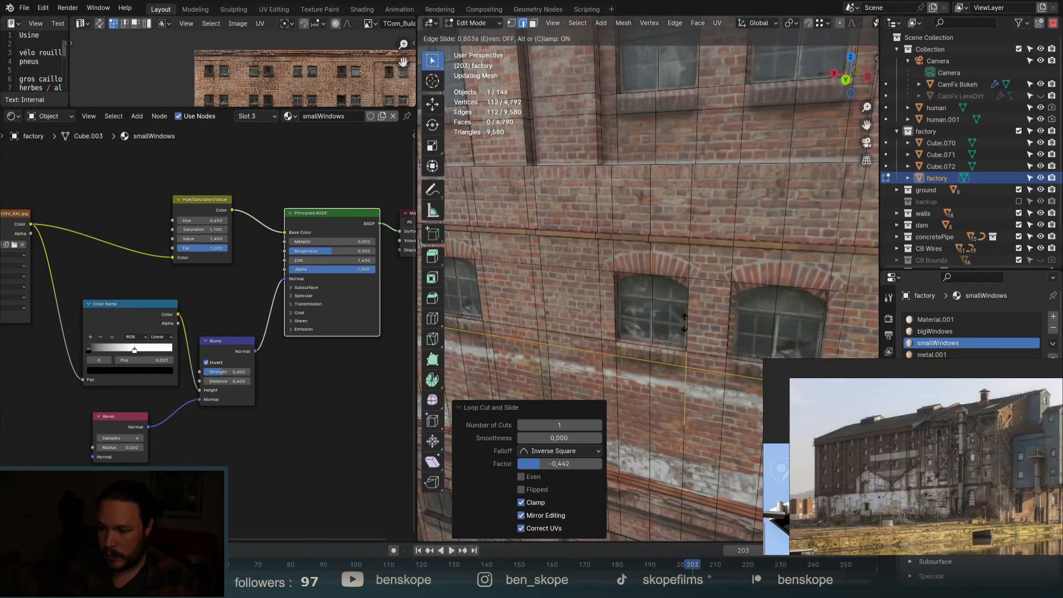
left_click(709, 349)
scroll(716, 193, "down", 5)
scroll(718, 209, "up", 5)
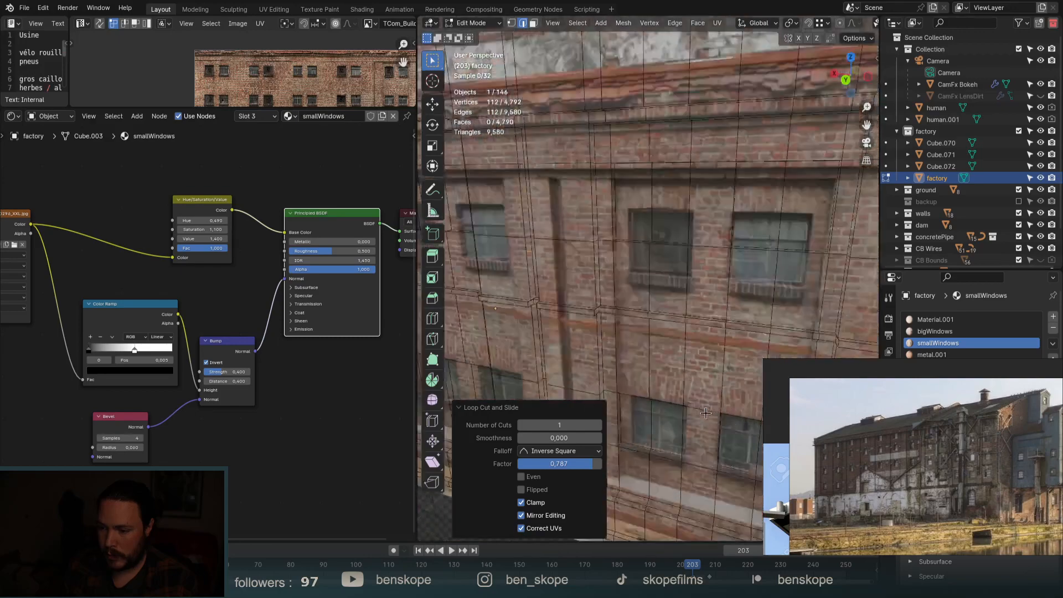
Add two more horizontal loops just beneath the lower windows.
key("ctrl+r")
left_click(691, 252)
left_click(691, 250)
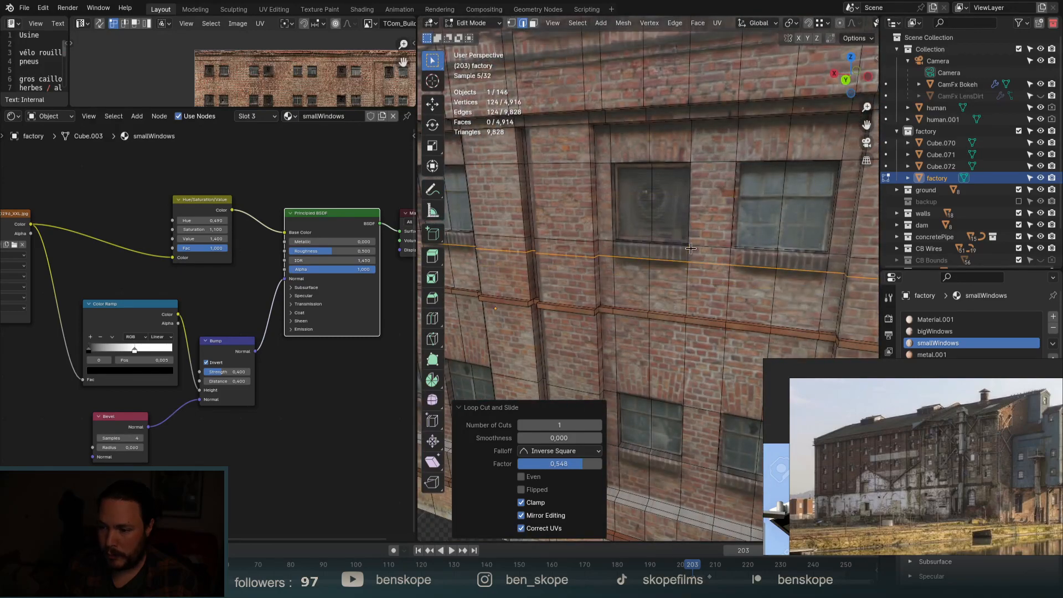
scroll(691, 250, "down", 3)
scroll(691, 250, "up", 4)
key("ctrl+r")
left_click(690, 250)
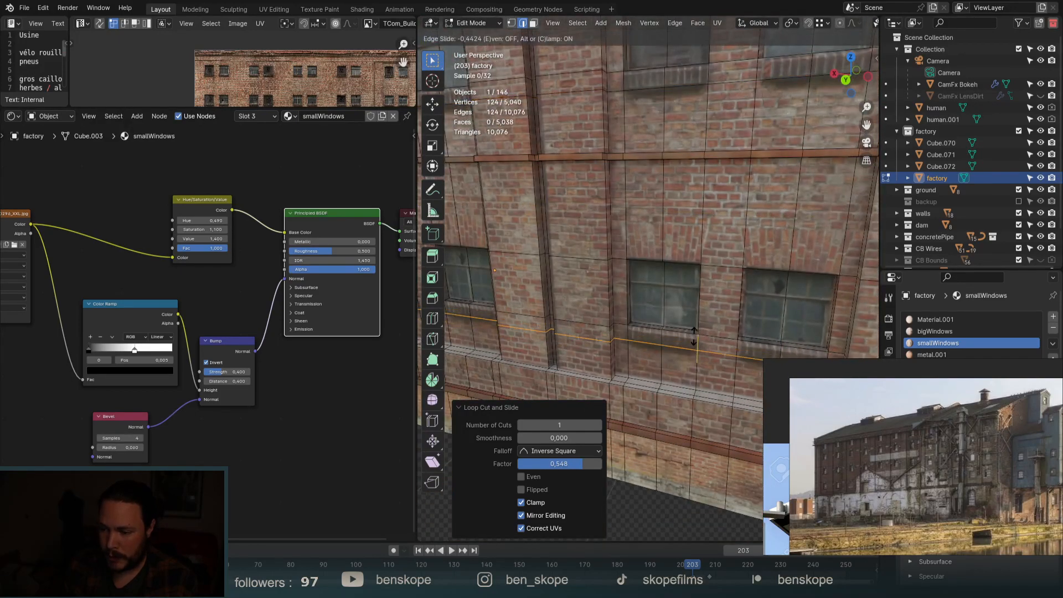
left_click(689, 344)
In face select mode, select four sill faces under the windows.
key("3")
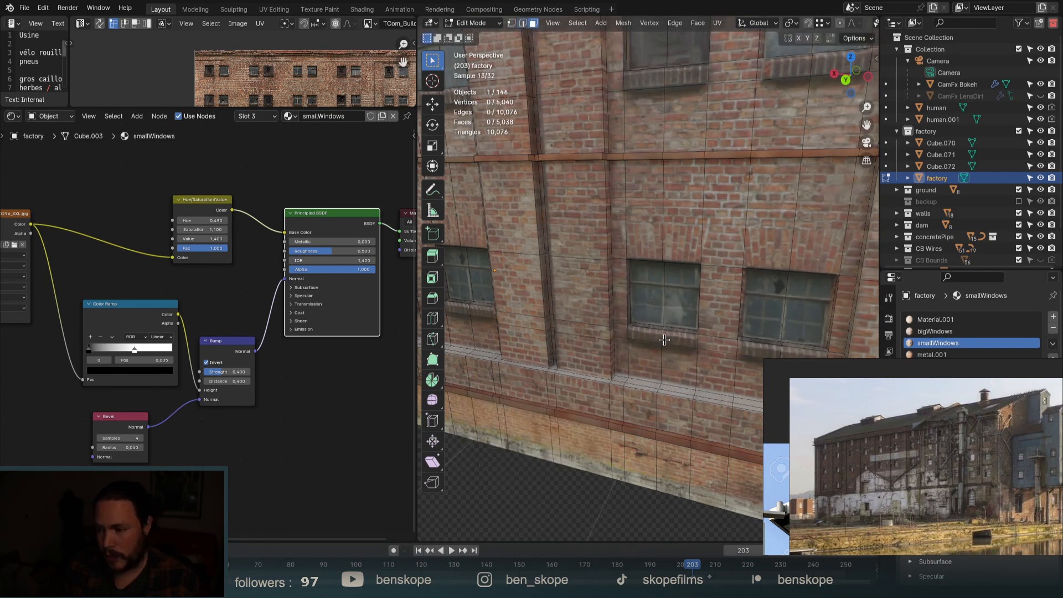
left_click(646, 334)
left_click(679, 338, "shift")
left_click(764, 349, "shift")
left_click(805, 354, "shift")
scroll(812, 356, "down", 3)
scroll(570, 335, "down", 2)
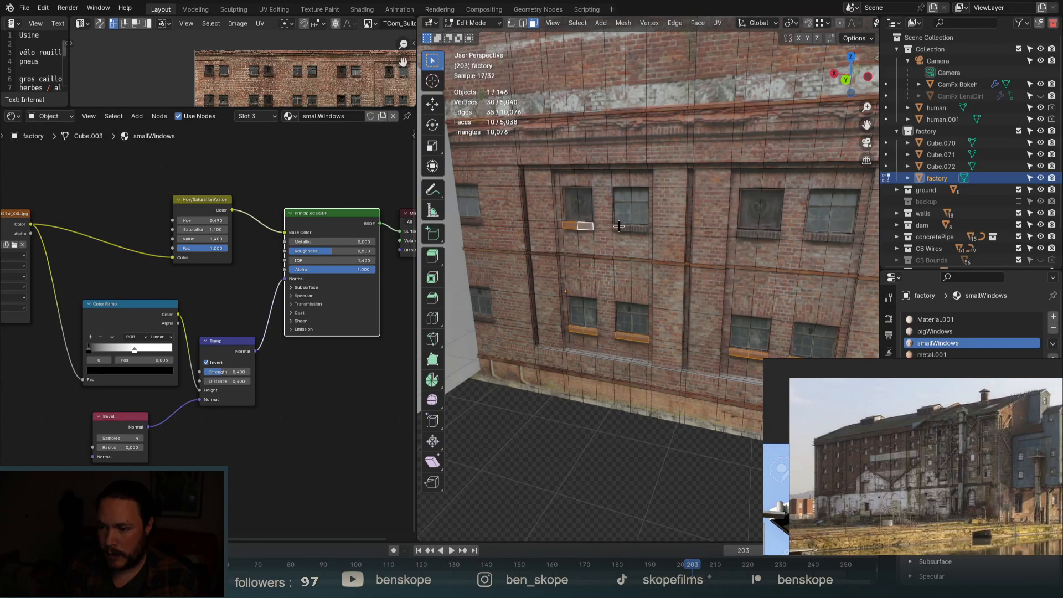
Add the sill faces under the lower row of windows to the selection.
left_click(837, 238, "shift")
scroll(698, 434, "down", 4)
scroll(682, 259, "up", 4)
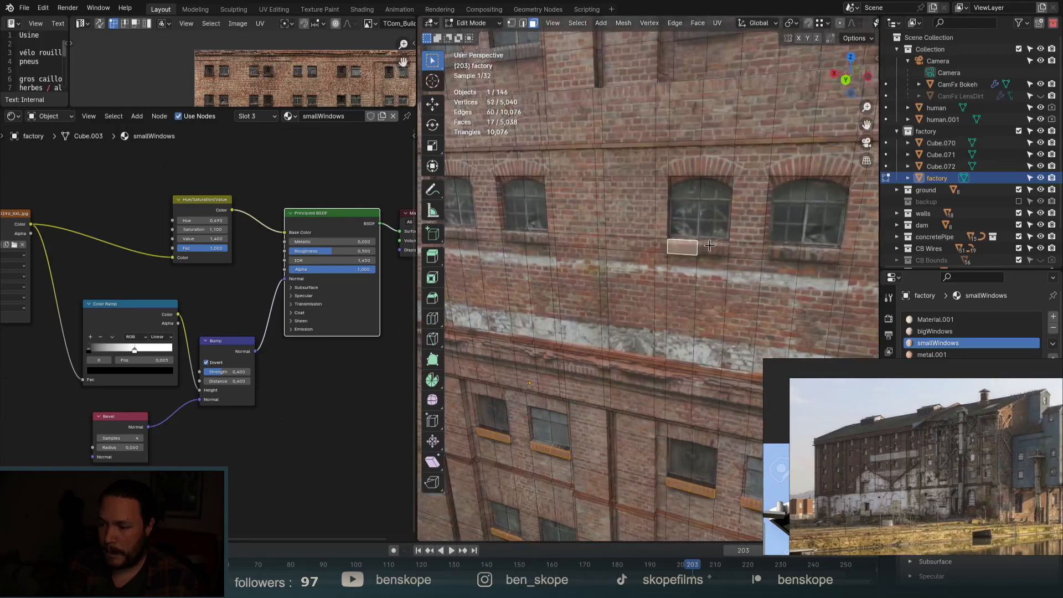
left_click(819, 256, "shift")
scroll(813, 257, "down", 4)
scroll(694, 259, "up", 5)
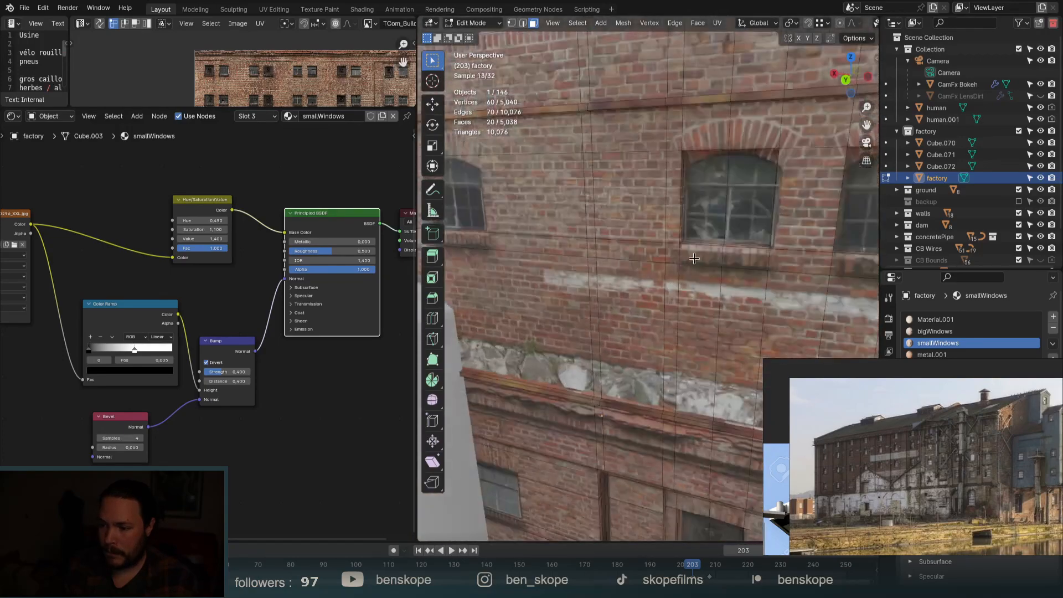
left_click(746, 258, "shift")
scroll(603, 279, "down", 5)
scroll(630, 284, "up", 4)
left_click(603, 280, "shift")
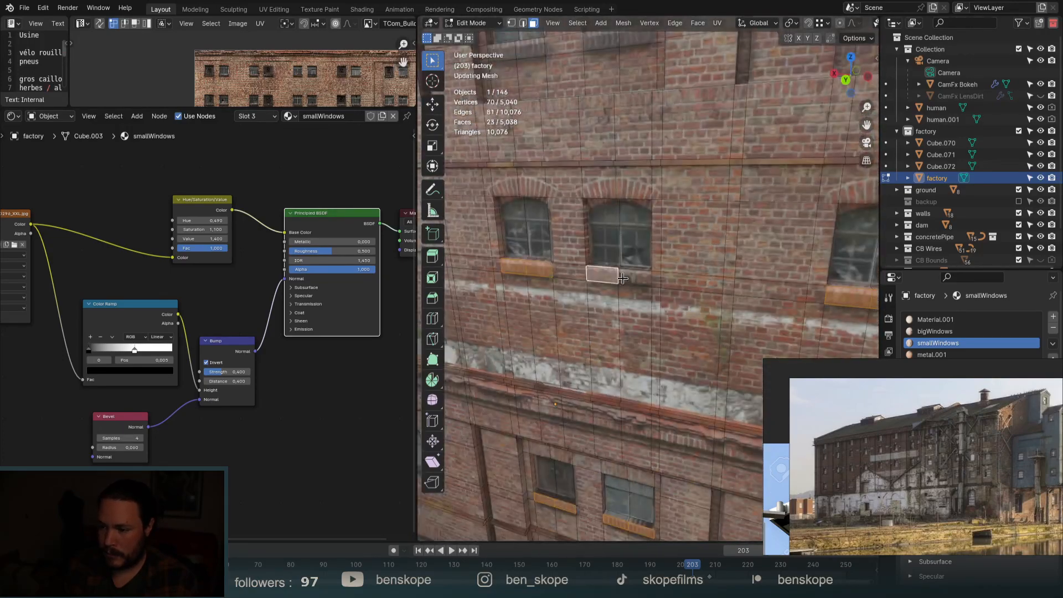
left_click(635, 282, "shift")
scroll(681, 407, "down", 2)
scroll(681, 408, "up", 3)
Add the sill faces beneath the upper windows to the selection.
left_click(559, 164, "shift")
left_click(579, 165, "shift")
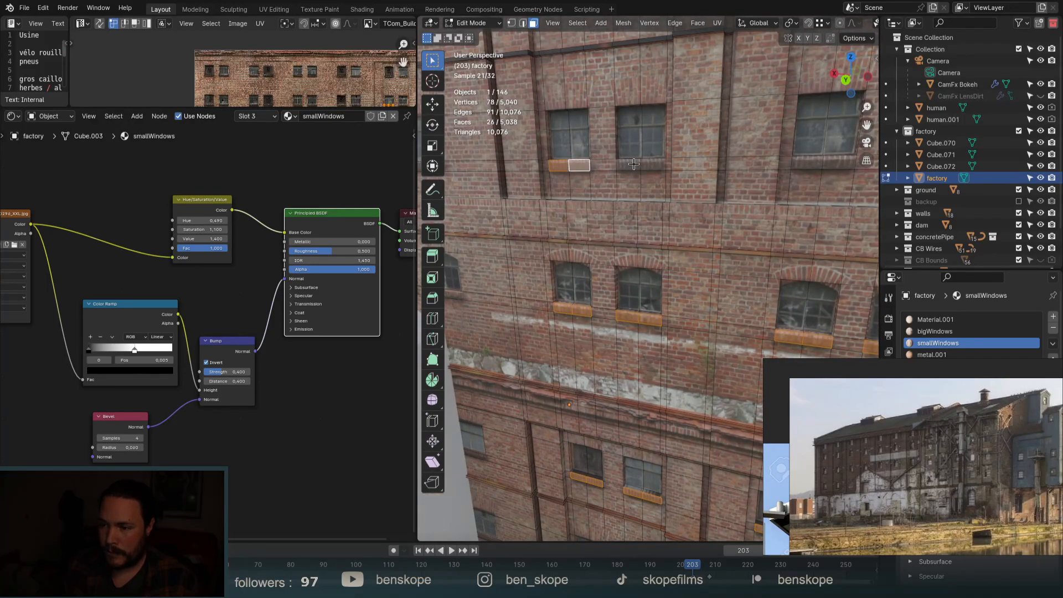
left_click(628, 164, "shift")
left_click(649, 165, "shift")
left_click(808, 159, "shift")
left_click(838, 162, "shift")
scroll(559, 372, "down", 5)
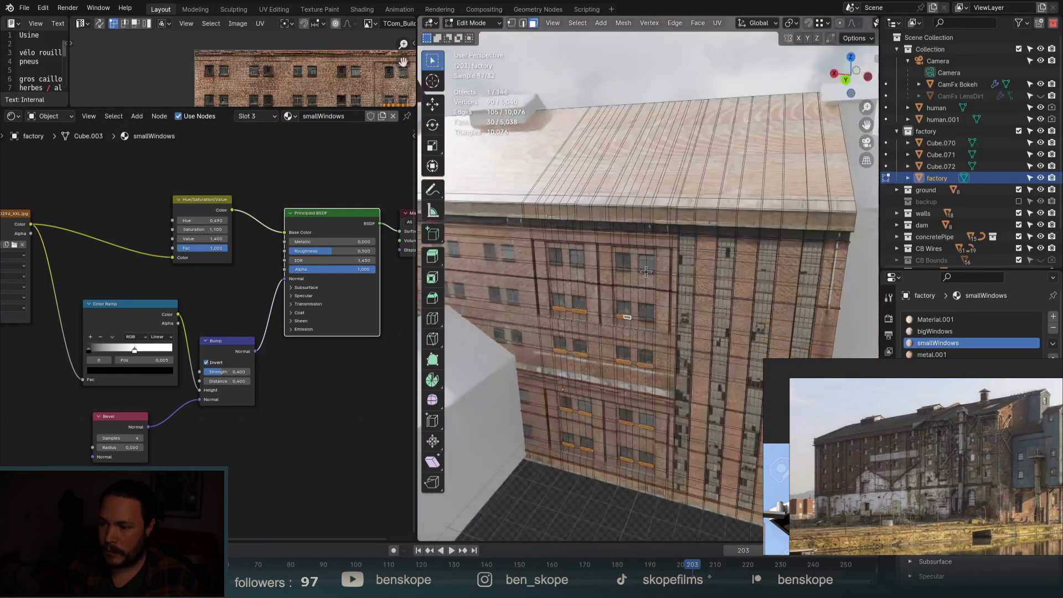
scroll(649, 286, "up", 5)
Add the sill faces under the right, top, upper-left and paired windows.
left_click(644, 269, "shift")
left_click(664, 268, "shift")
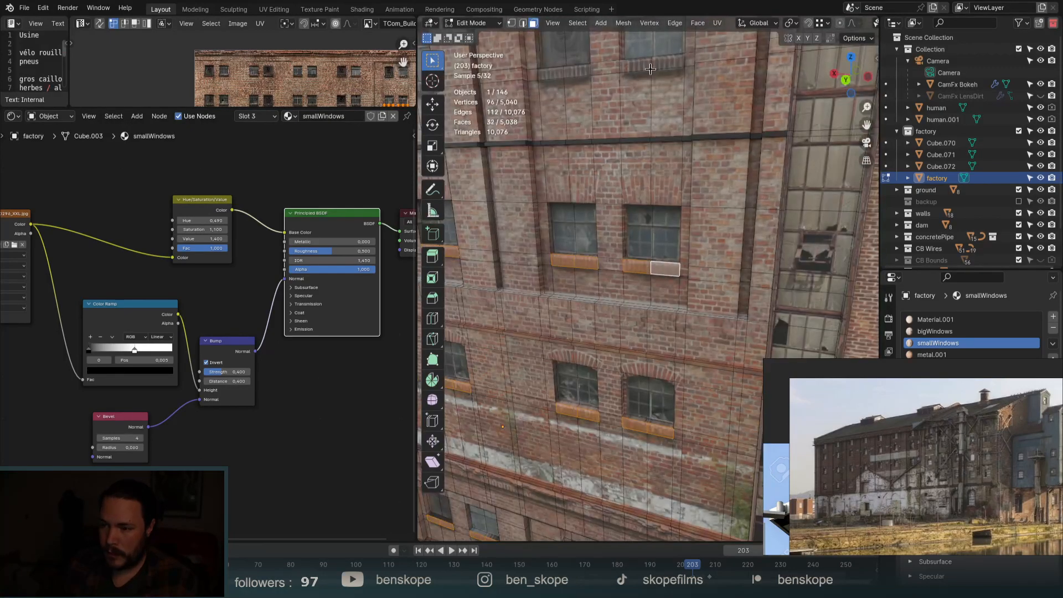
left_click(636, 66, "shift")
left_click(669, 61, "shift")
left_click(575, 75, "shift")
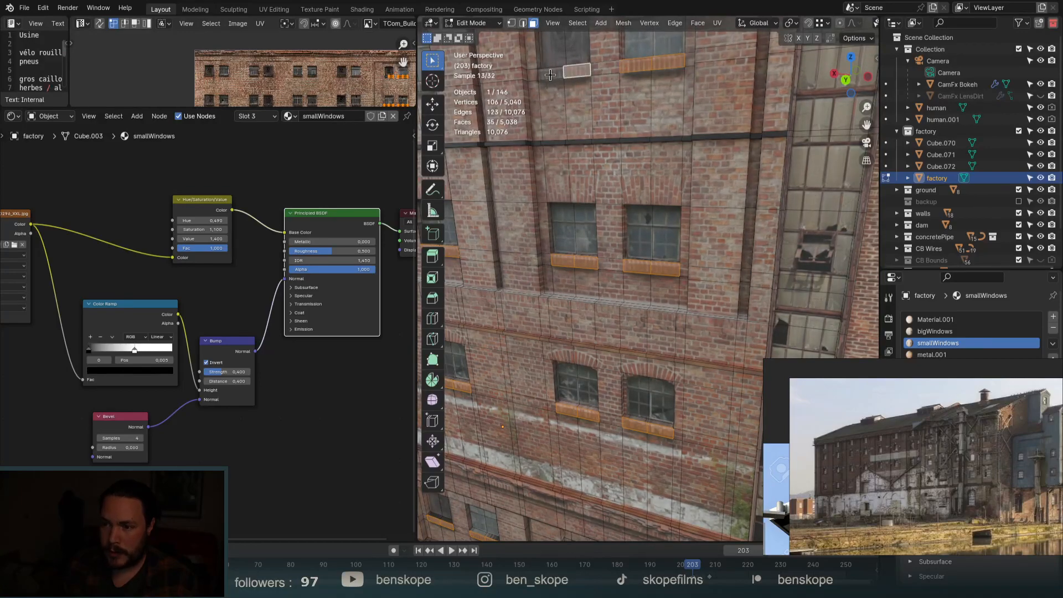
left_click(552, 75, "shift")
scroll(758, 246, "down", 5)
scroll(564, 184, "up", 6)
scroll(564, 184, "up", 2)
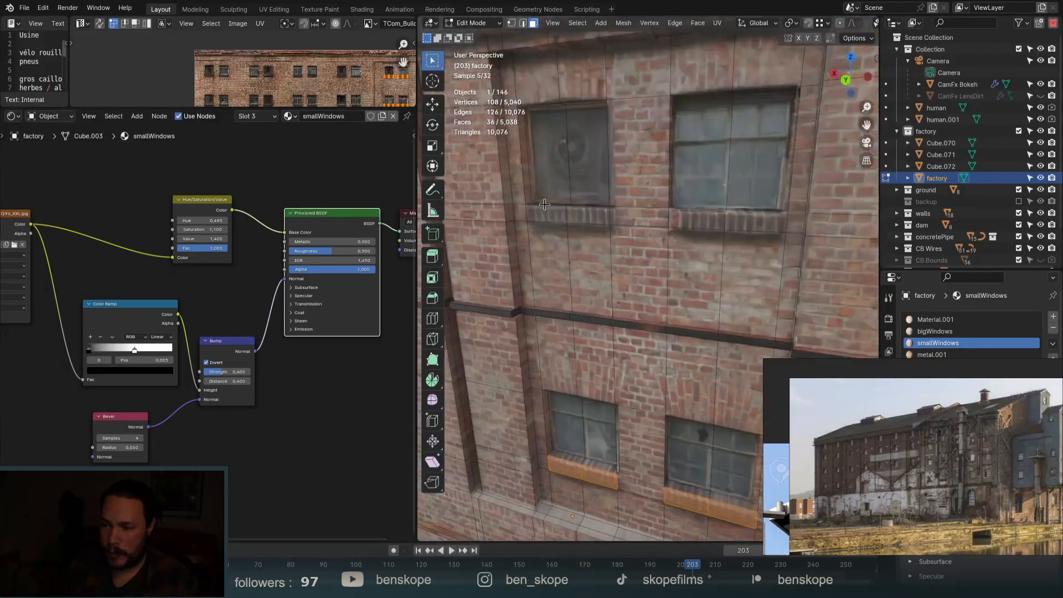
left_click(548, 215, "shift")
left_click(590, 215, "shift")
left_click(695, 218, "shift")
left_click(751, 221, "shift")
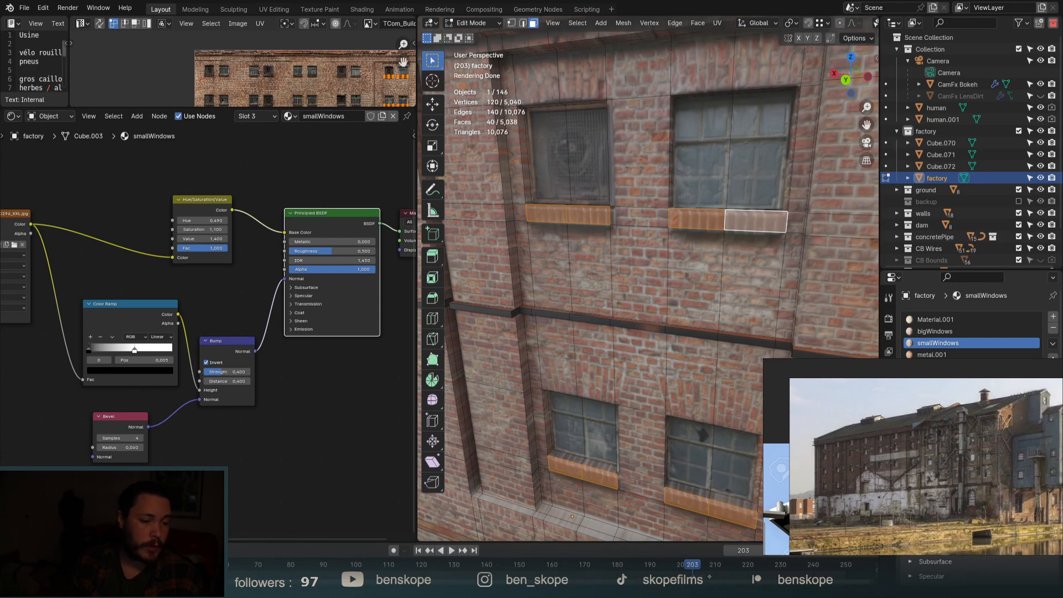
Extrude the selected sill faces 0.069 m outward from the facade.
scroll(625, 273, "down", 3)
scroll(625, 273, "down", 2)
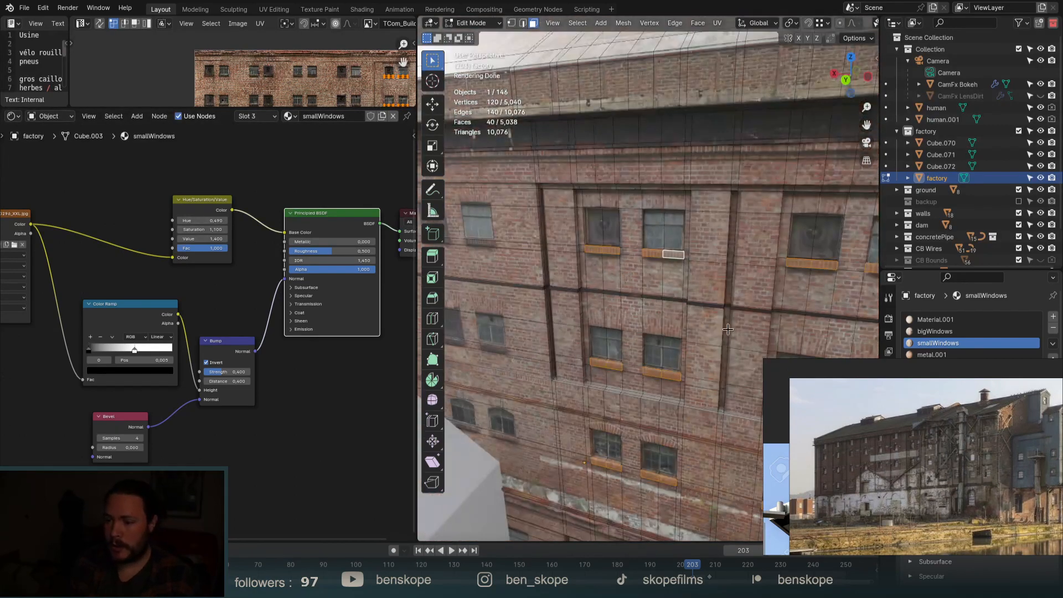
middle_click_drag(588, 316, 578, 319)
scroll(578, 318, "down", 4)
scroll(695, 238, "up", 4)
scroll(695, 238, "up", 4)
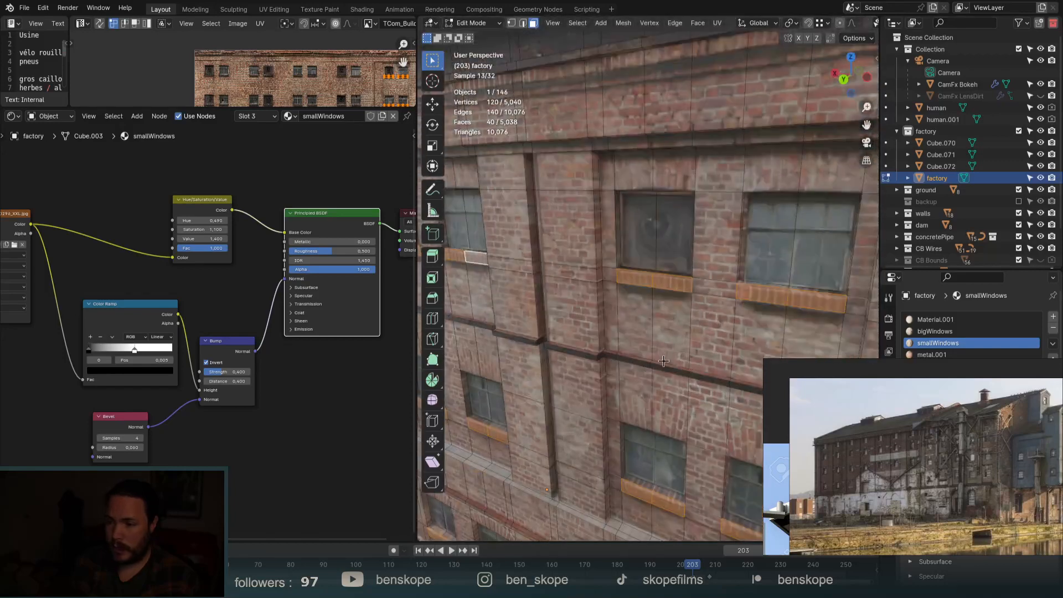
key("e")
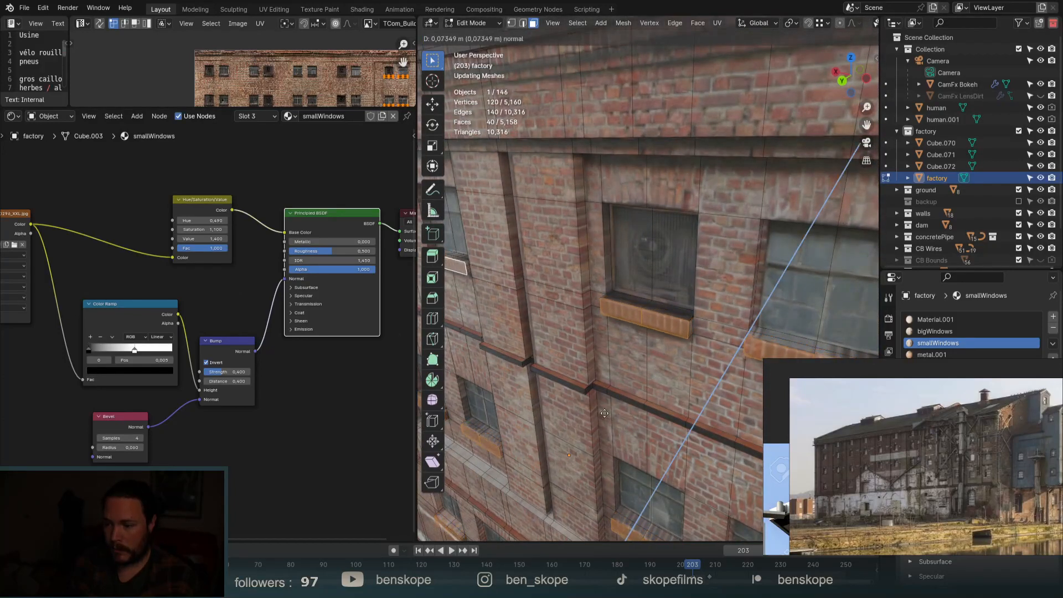
left_click(612, 400)
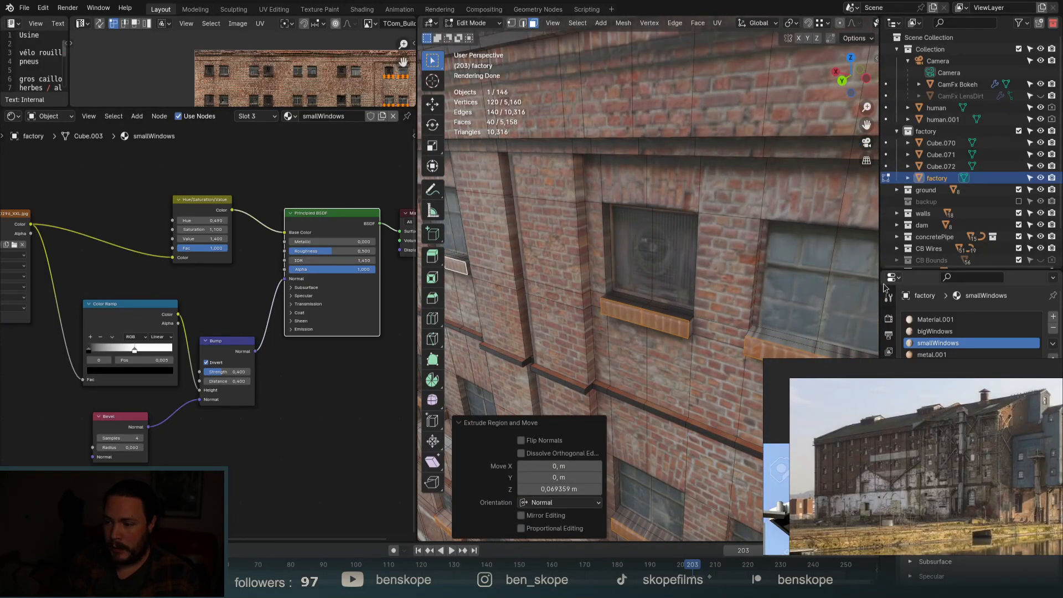
Select the left and right halves of the next window's faces.
left_click(815, 290)
left_click(851, 283, "shift")
scroll(766, 172, "down", 5)
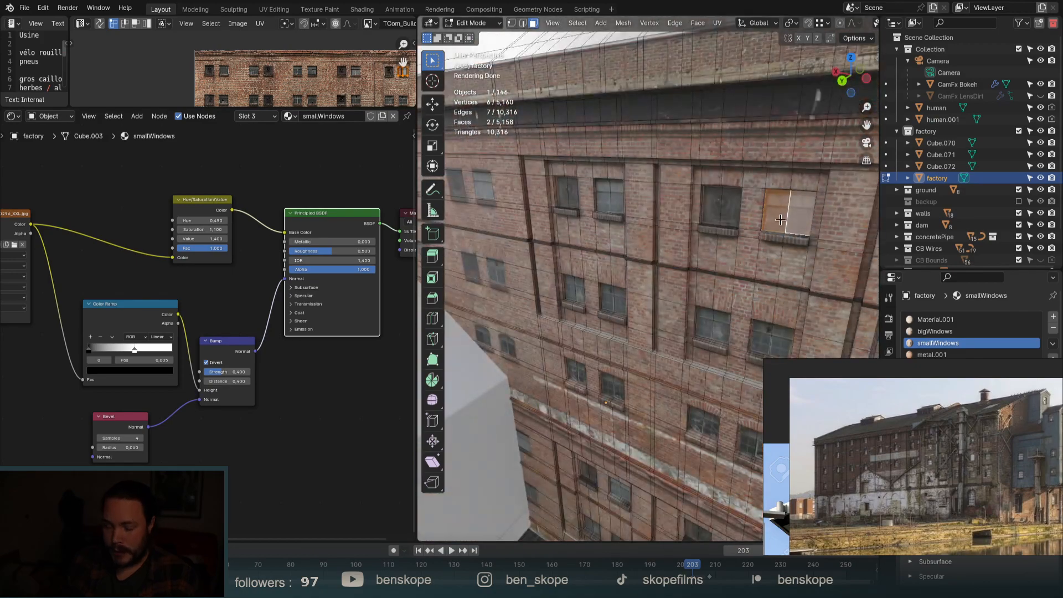
scroll(778, 206, "up", 5)
scroll(751, 114, "down", 6)
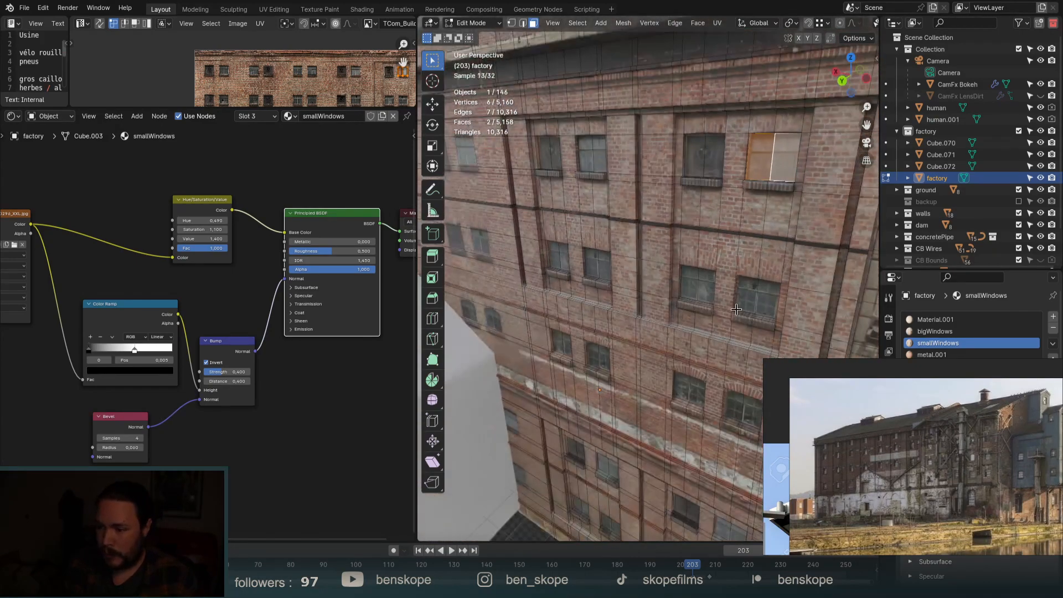
scroll(737, 396, "up", 6)
In edge select, pick the opening's left vertical edge and a top-corner edge.
left_click(734, 363)
middle_click_drag(788, 348, 785, 302)
key("2")
scroll(707, 292, "up", 4)
left_click(707, 294)
left_click(668, 247)
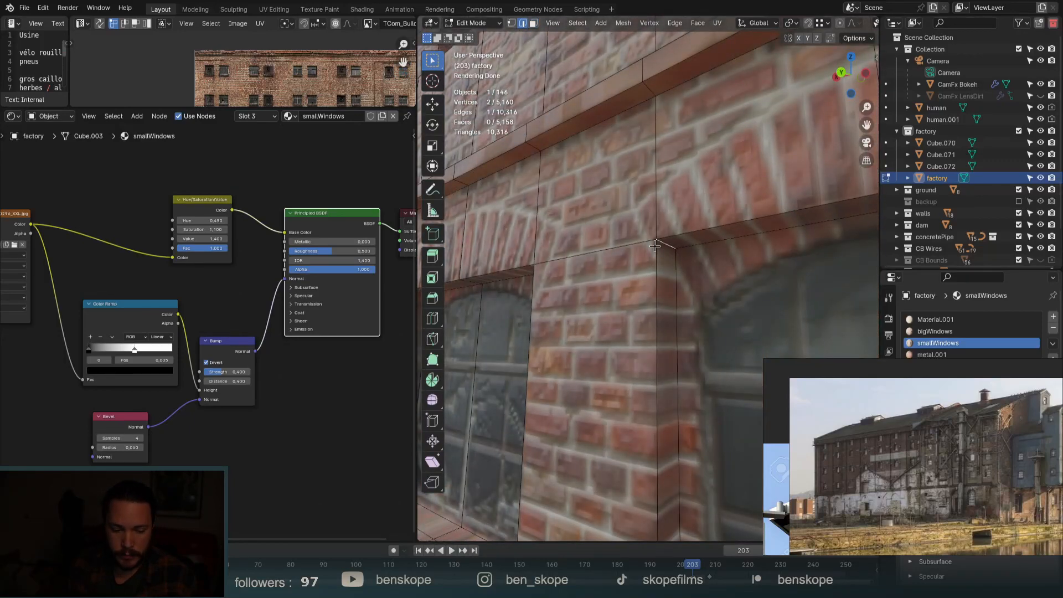
scroll(655, 246, "down", 4)
Add another top-corner edge and start a bevel on the selected edges with Ctrl+B.
middle_click_drag(721, 316, 788, 278)
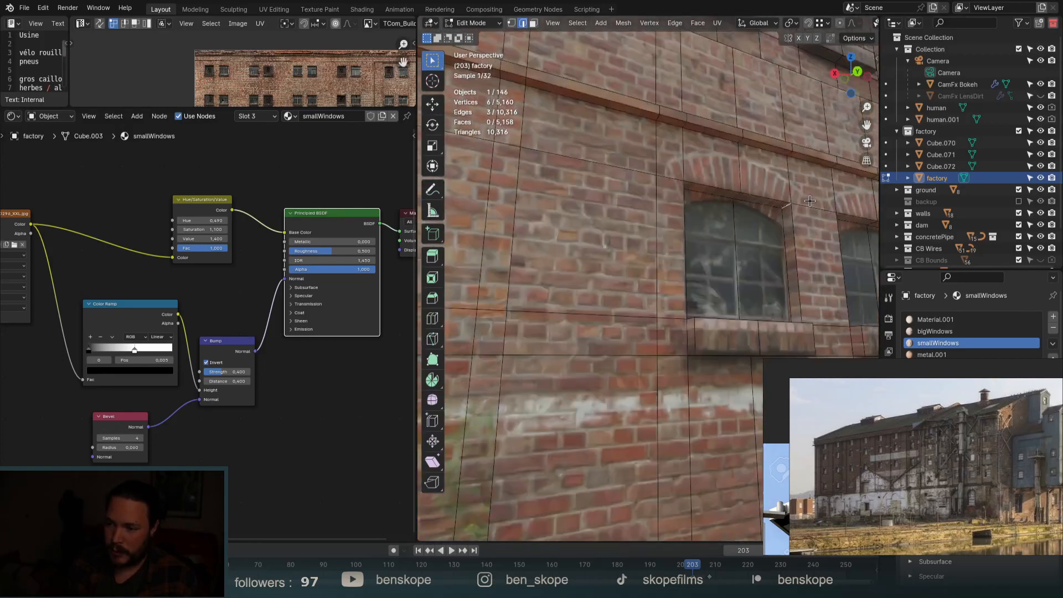
scroll(669, 243, "up", 5)
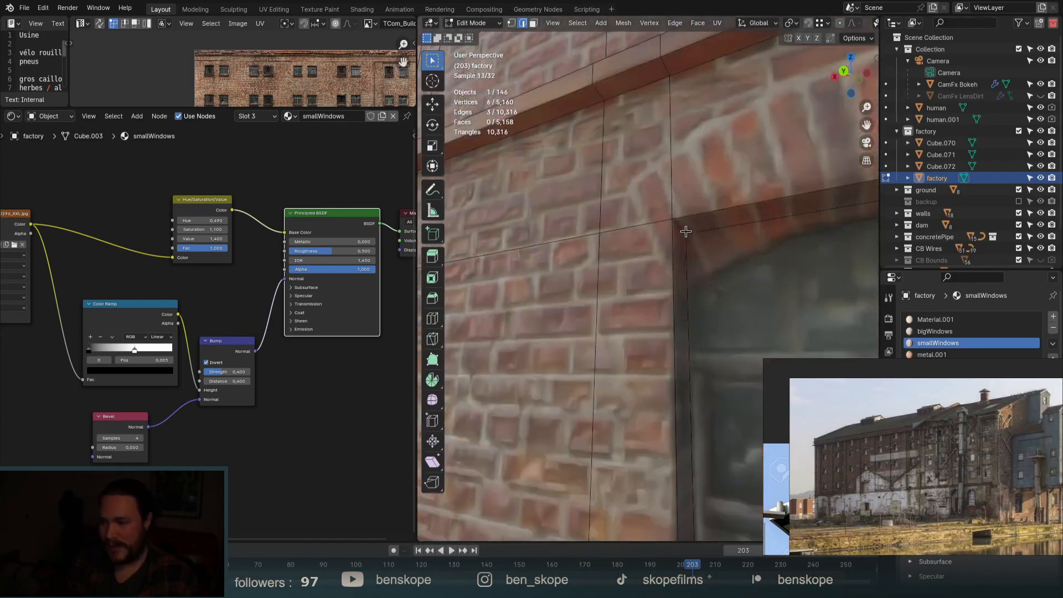
left_click(707, 231, "shift")
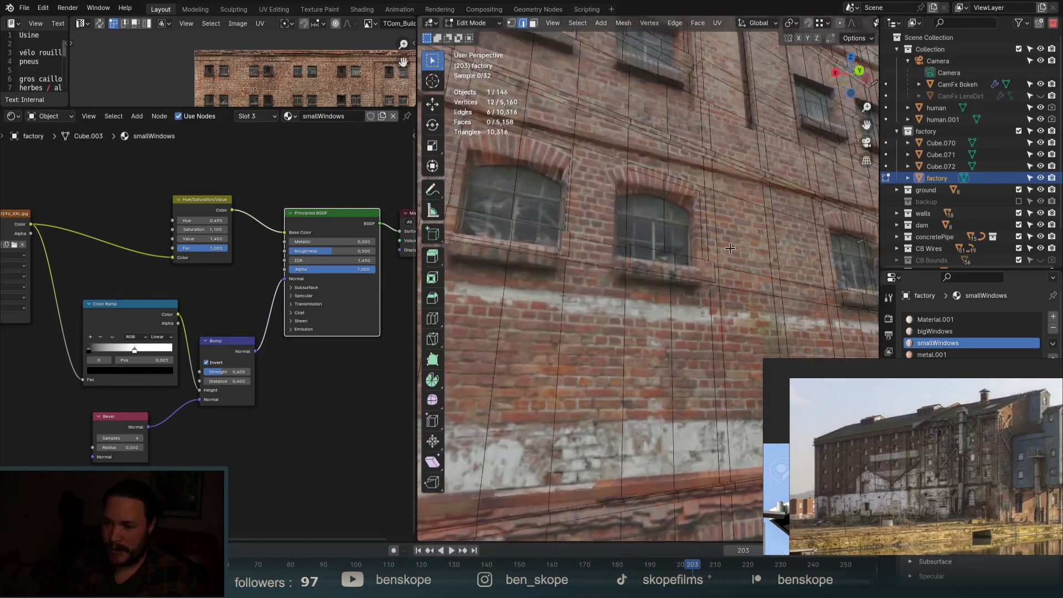
middle_click_drag(750, 258, 759, 263)
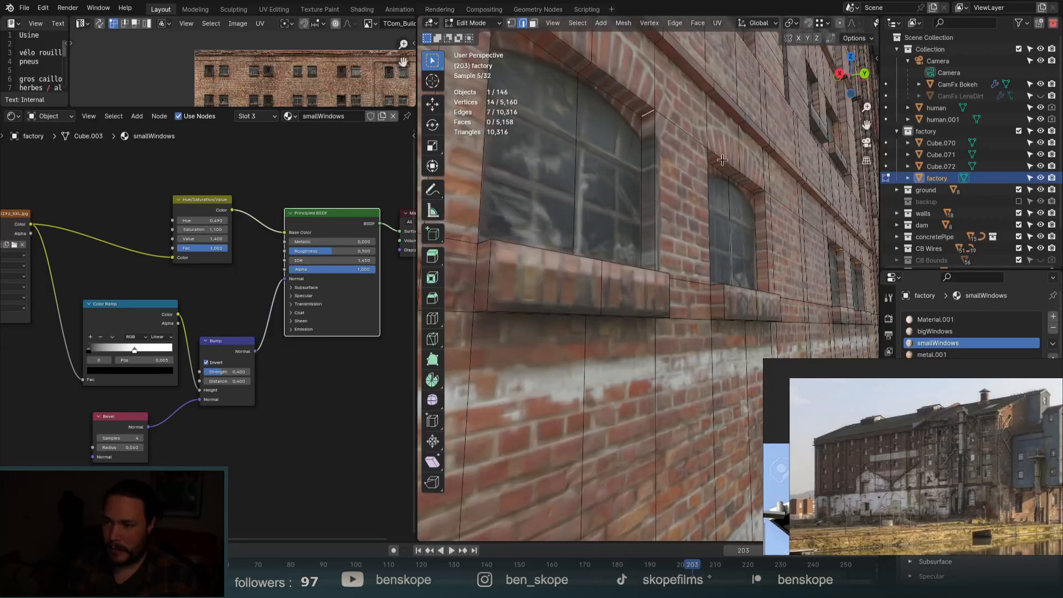
scroll(765, 189, "up", 3)
scroll(607, 222, "down", 8)
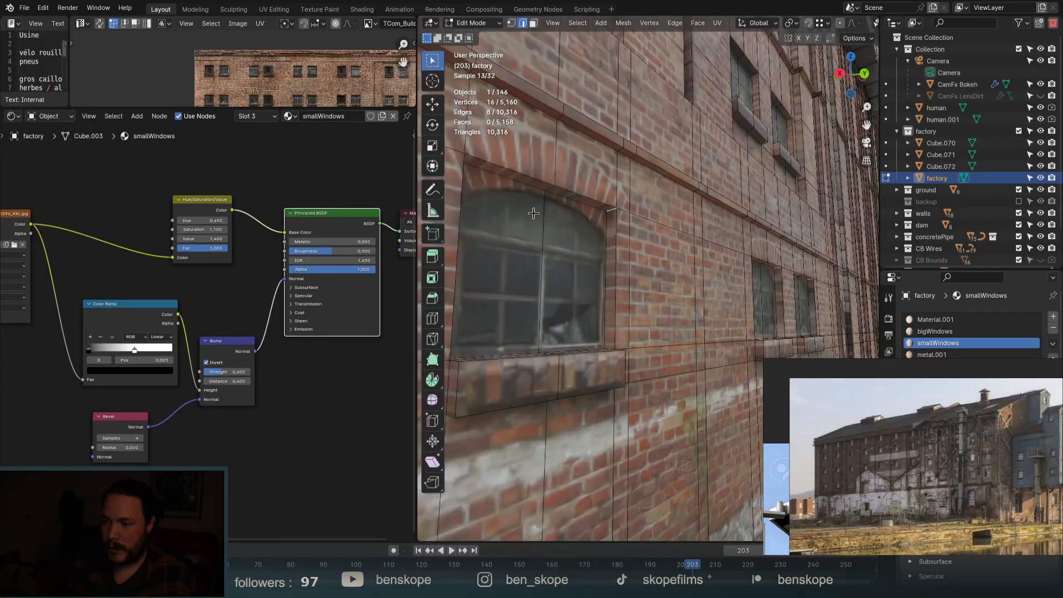
scroll(706, 207, "up", 6)
scroll(705, 207, "down", 4)
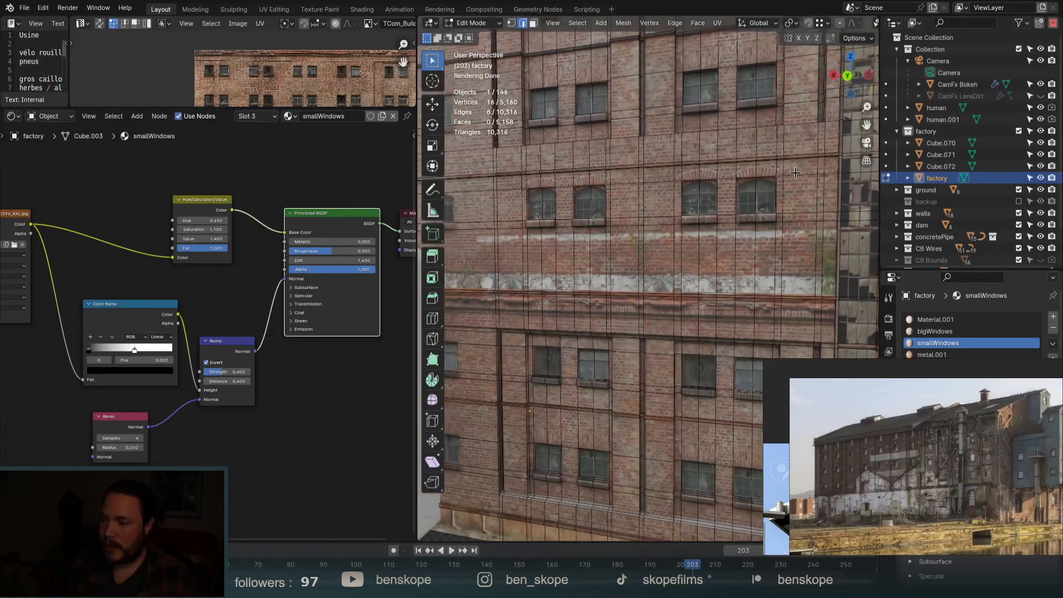
scroll(750, 216, "up", 6)
key("ctrl+b")
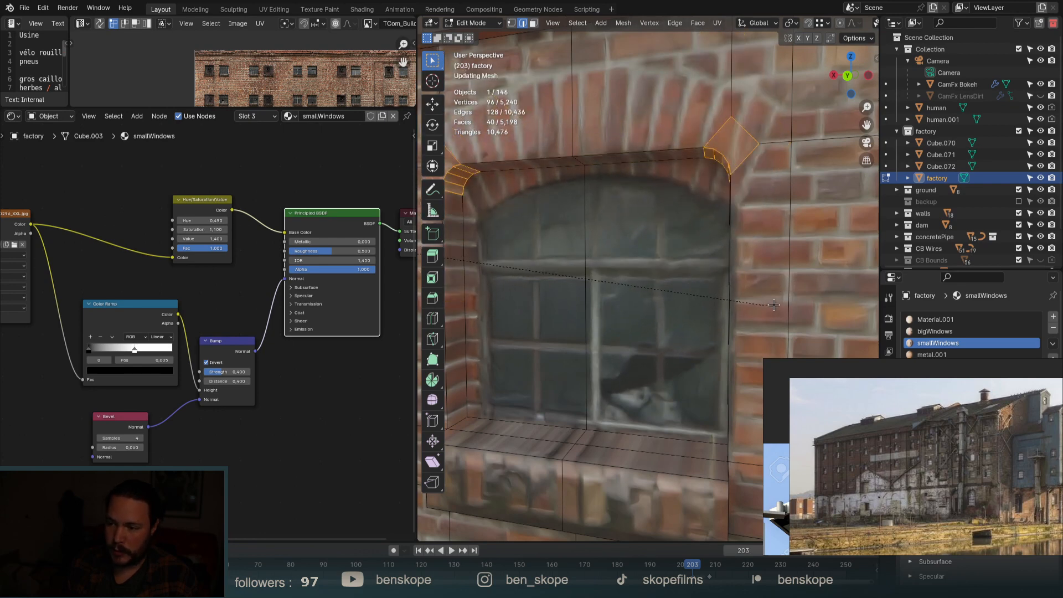
Cancel the bevel and apply Rotation & Scale to the factory object.
key("Escape")
scroll(763, 285, "down", 4)
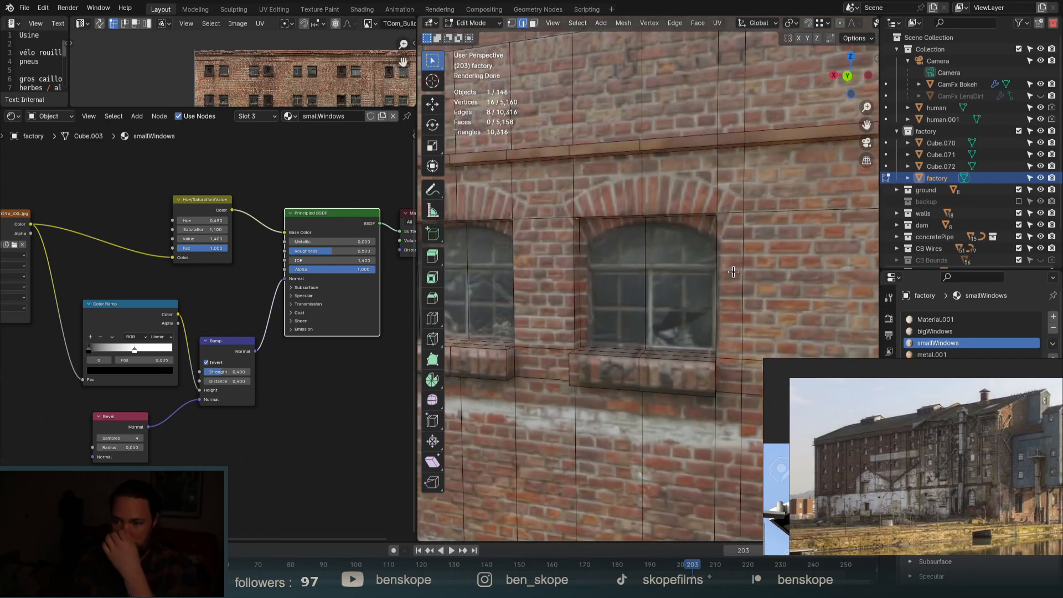
key("ctrl+b")
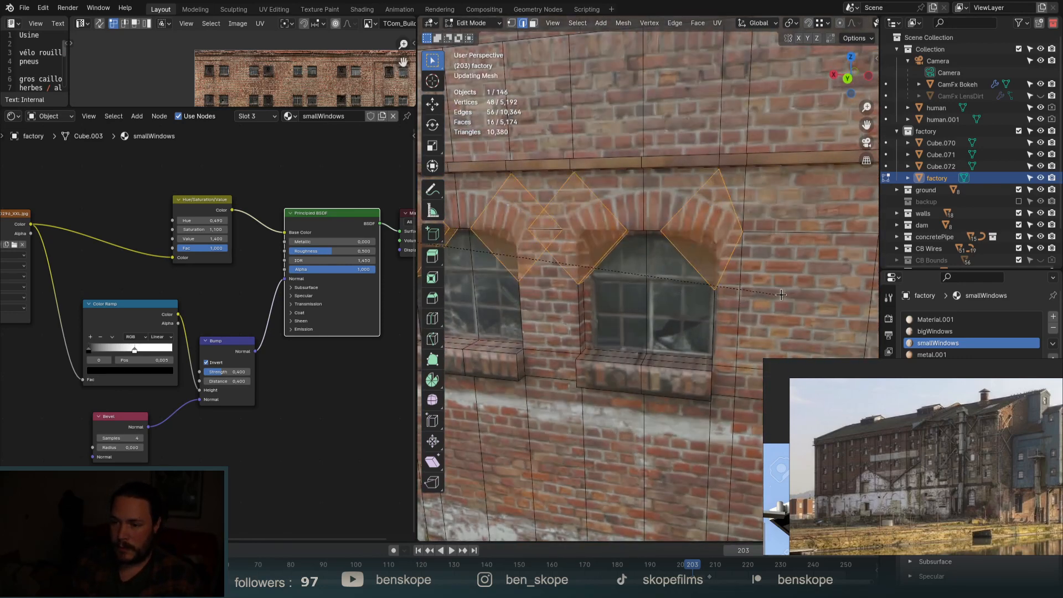
key("Escape")
key("Tab")
key("ctrl+a")
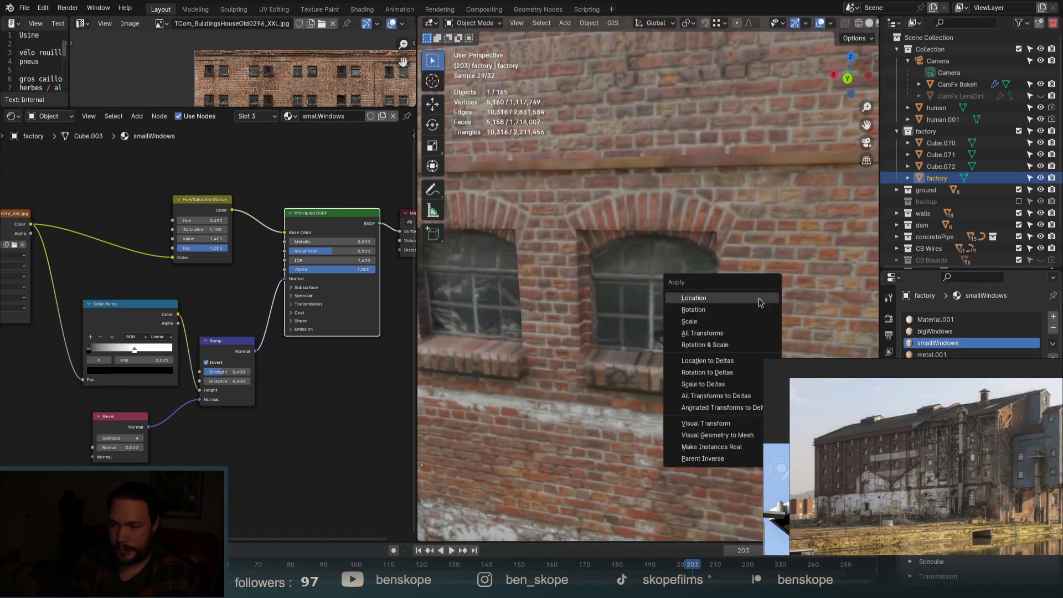
left_click(759, 345)
Bevel the window-top corner edges at a width of 0.348 m.
key("Tab")
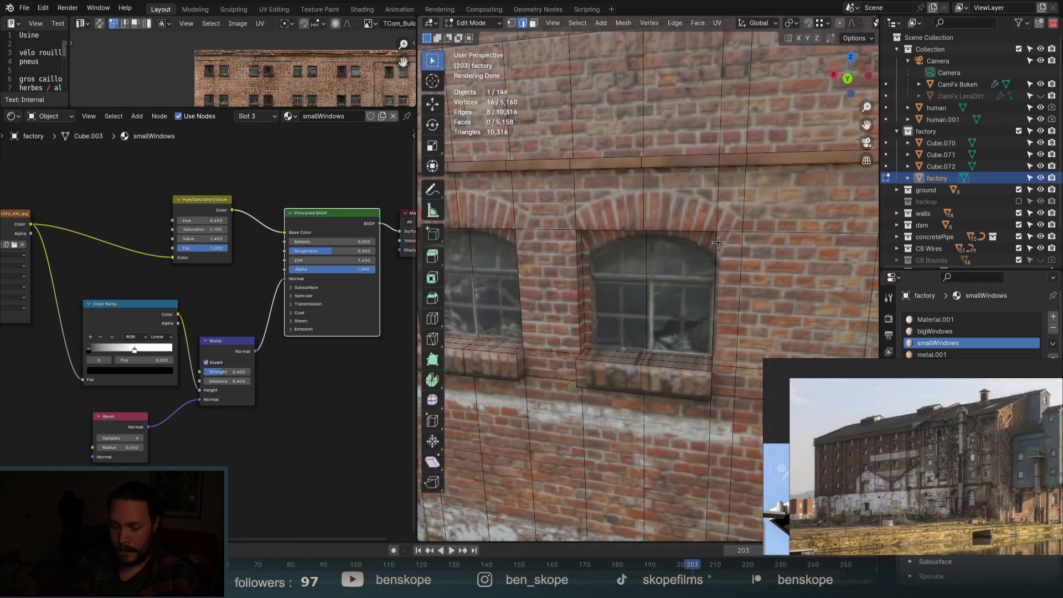
key("ctrl+b")
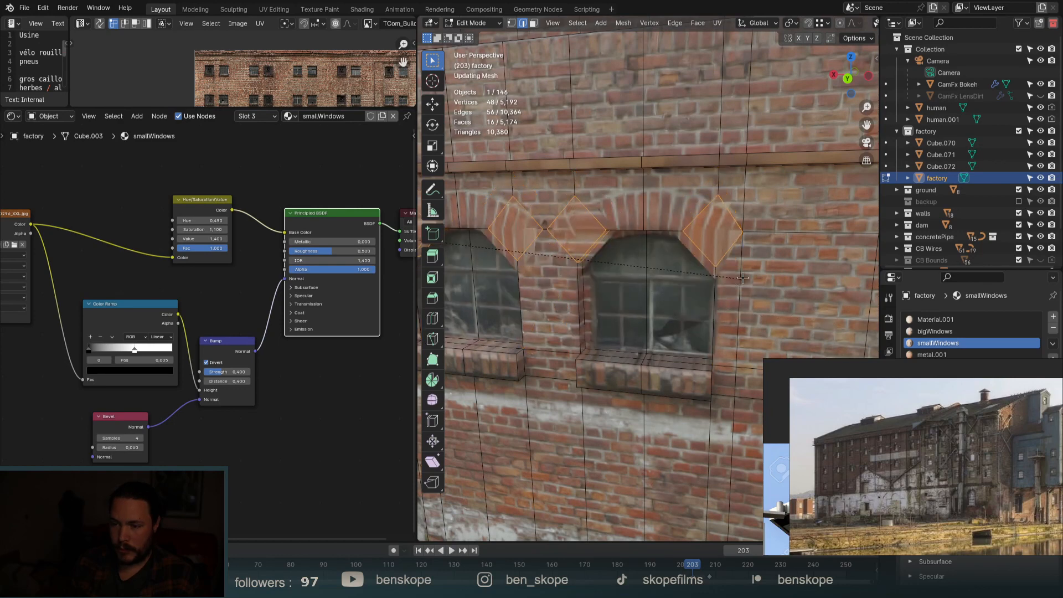
left_click(768, 305)
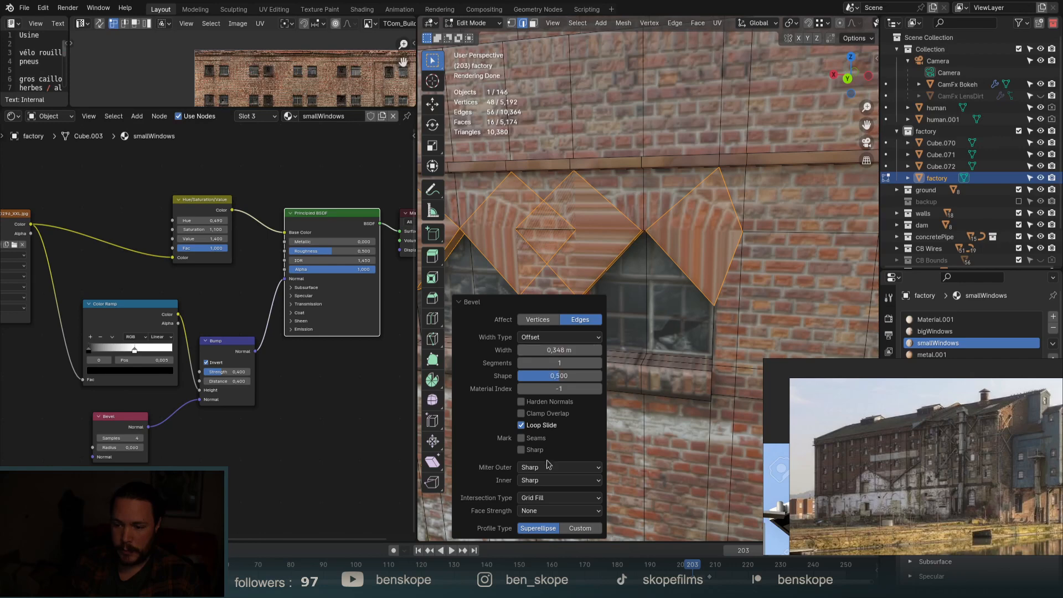
Give the window-top bevel 12 segments and a custom curved arch profile, then review it in Object Mode.
left_click(579, 528)
left_click_drag(521, 410, 551, 394)
left_click(598, 142)
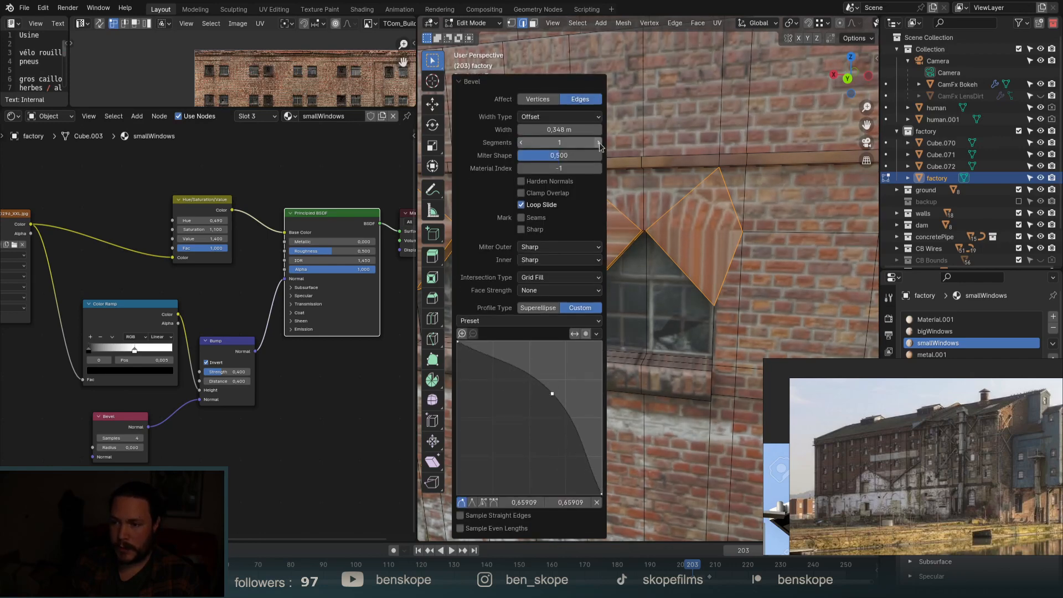
left_click(599, 142)
left_click(599, 143)
left_click(598, 143)
left_click(598, 143)
left_click(599, 143)
left_click(599, 142)
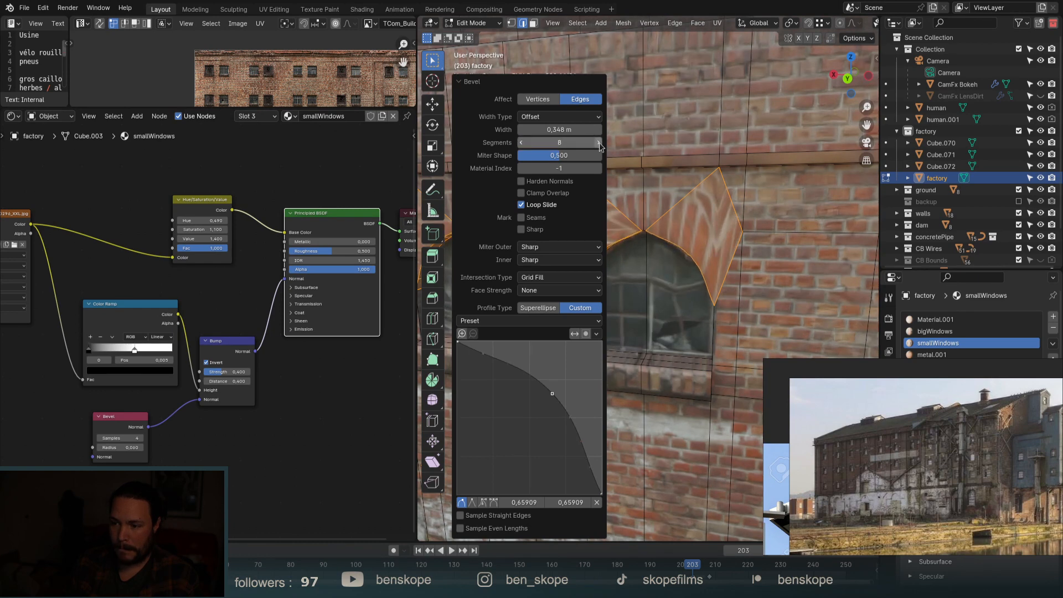
left_click(599, 143)
left_click(599, 143)
left_click(599, 142)
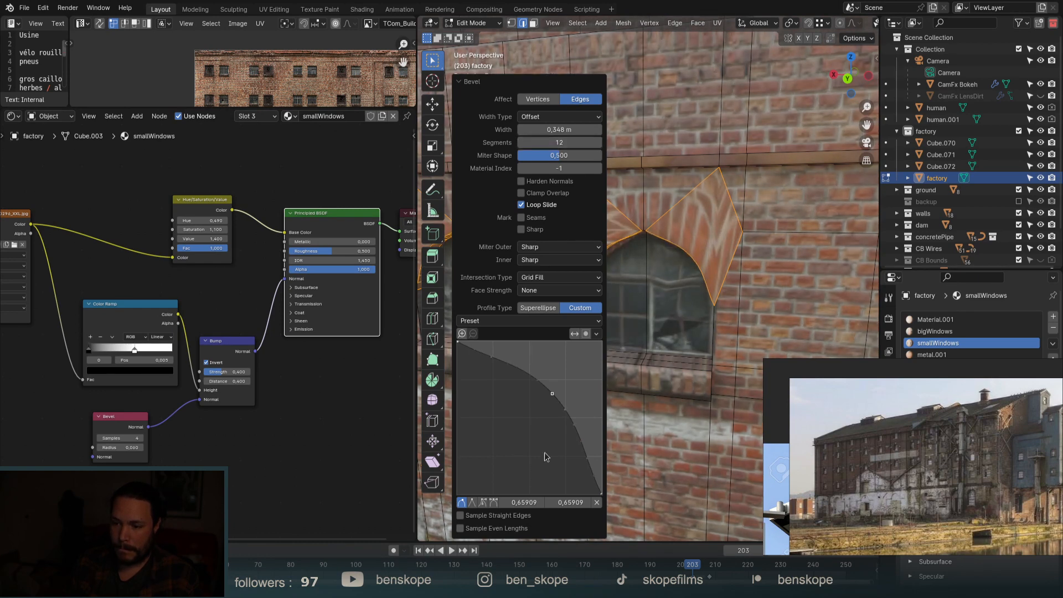
mouse_move(552, 393)
left_mouse_down()
mouse_move(496, 348)
mouse_move(567, 372)
mouse_move(566, 383)
left_mouse_up()
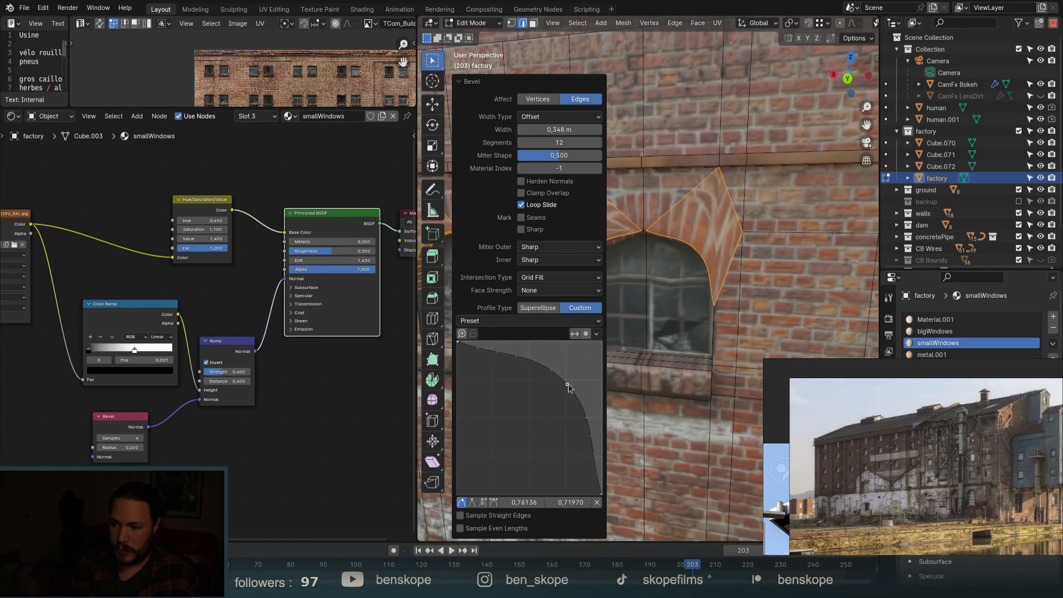
left_click(504, 348)
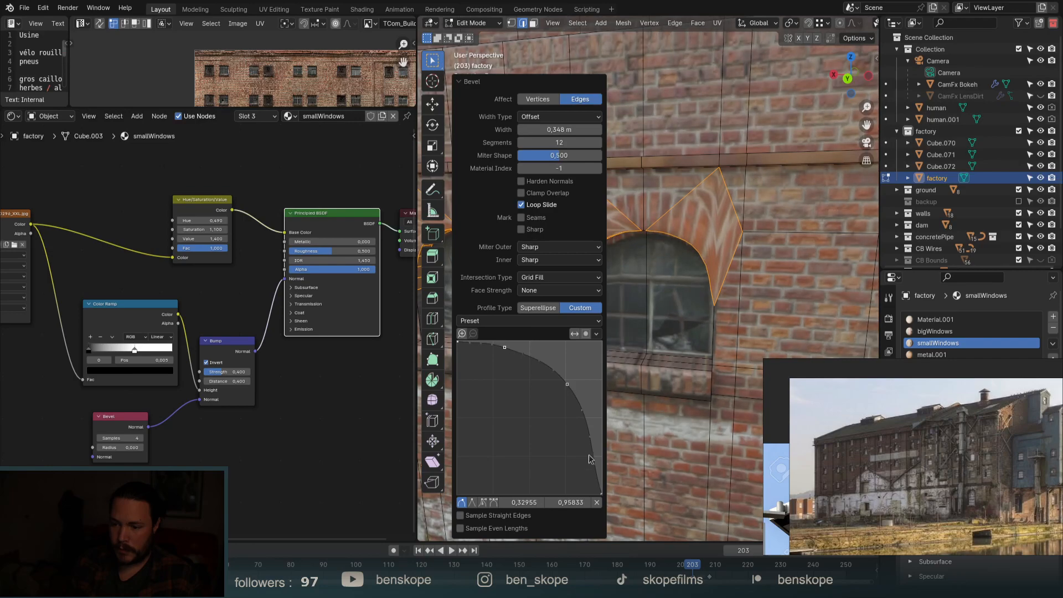
scroll(796, 271, "down", 4)
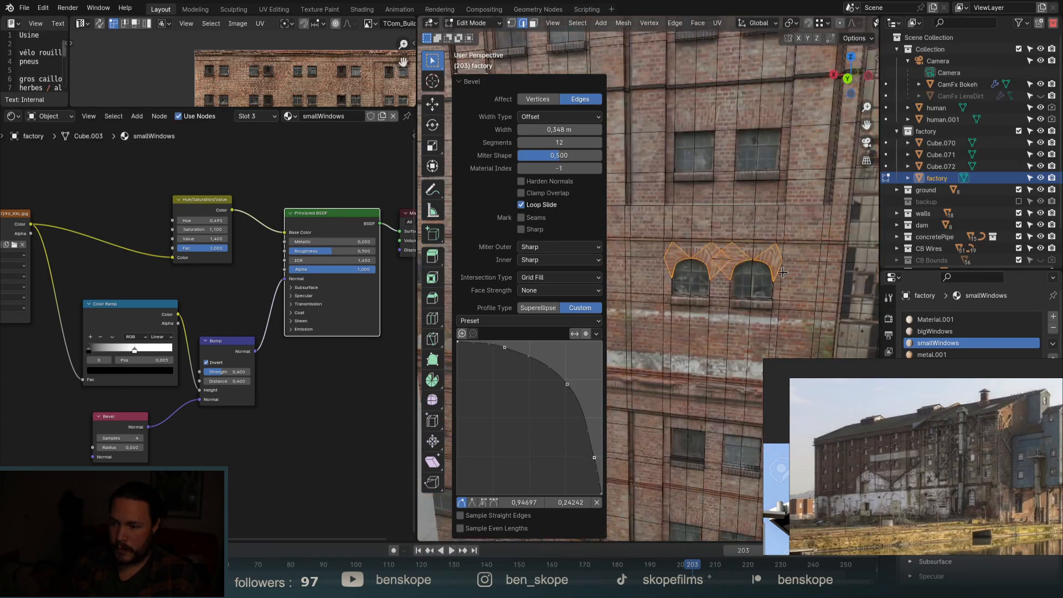
key("Tab")
middle_click_drag(782, 272, 719, 297)
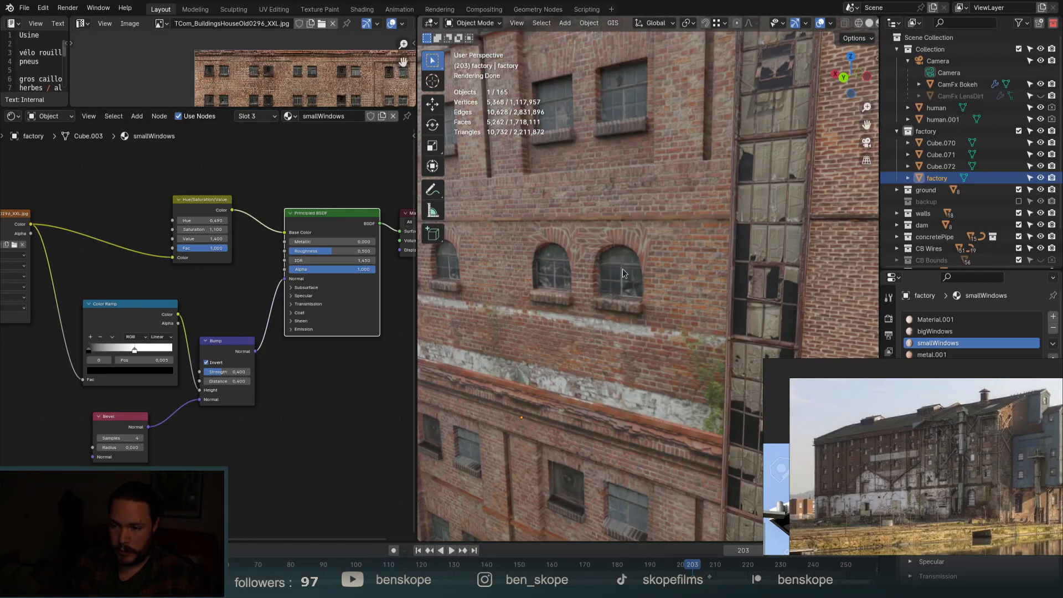
In Edit Mode with vertex select, slide a vertex above the arch along its edge.
scroll(622, 264, "up", 3)
key("Tab")
scroll(620, 263, "down", 3)
scroll(615, 249, "up", 3)
middle_click_drag(614, 248, 625, 251)
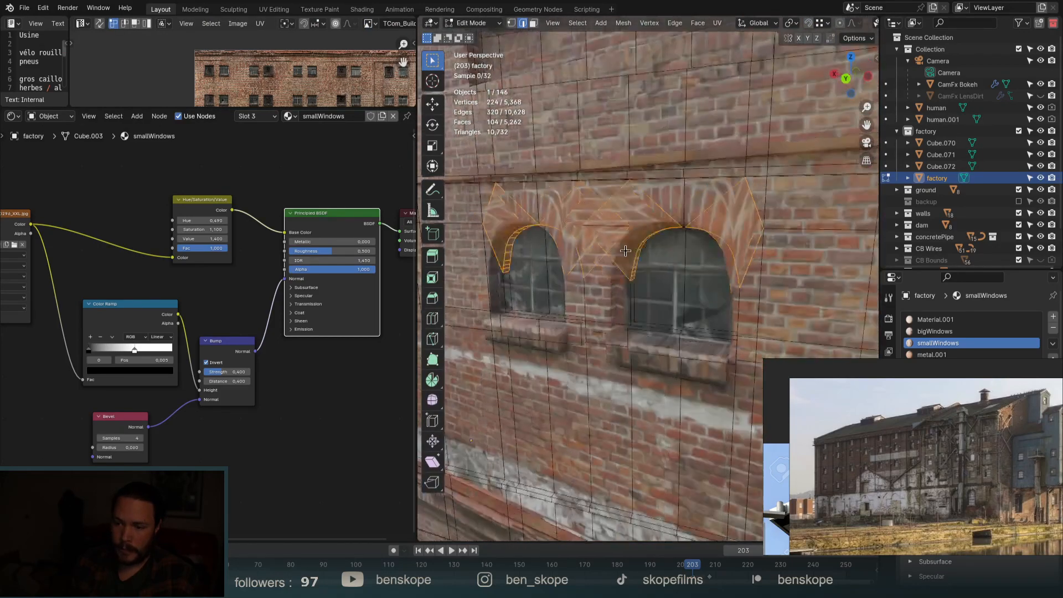
scroll(625, 251, "up", 4)
key("1")
left_click(585, 202)
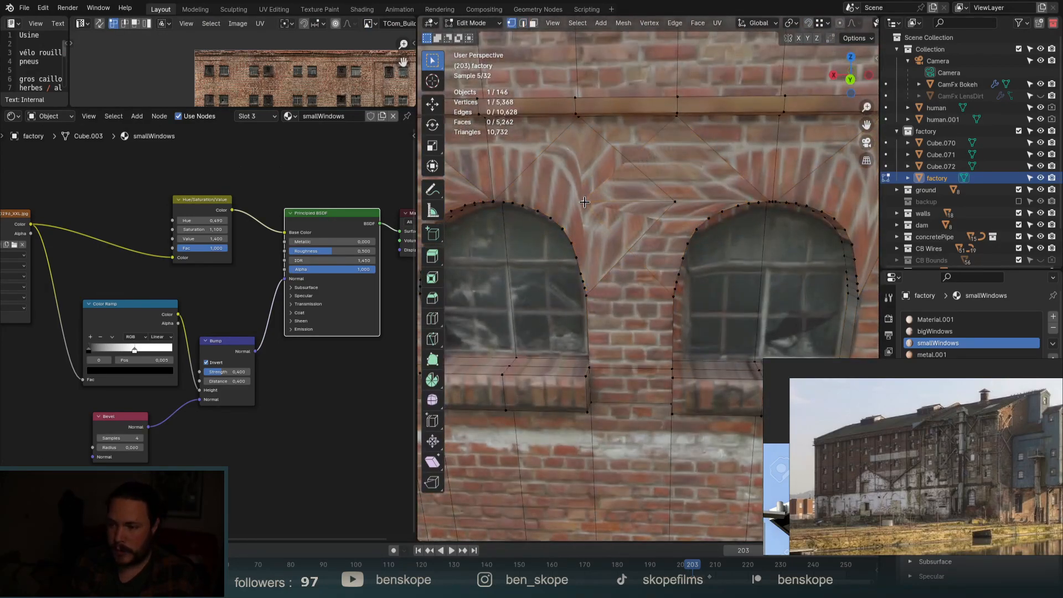
key("g")
key("g")
left_click(692, 204)
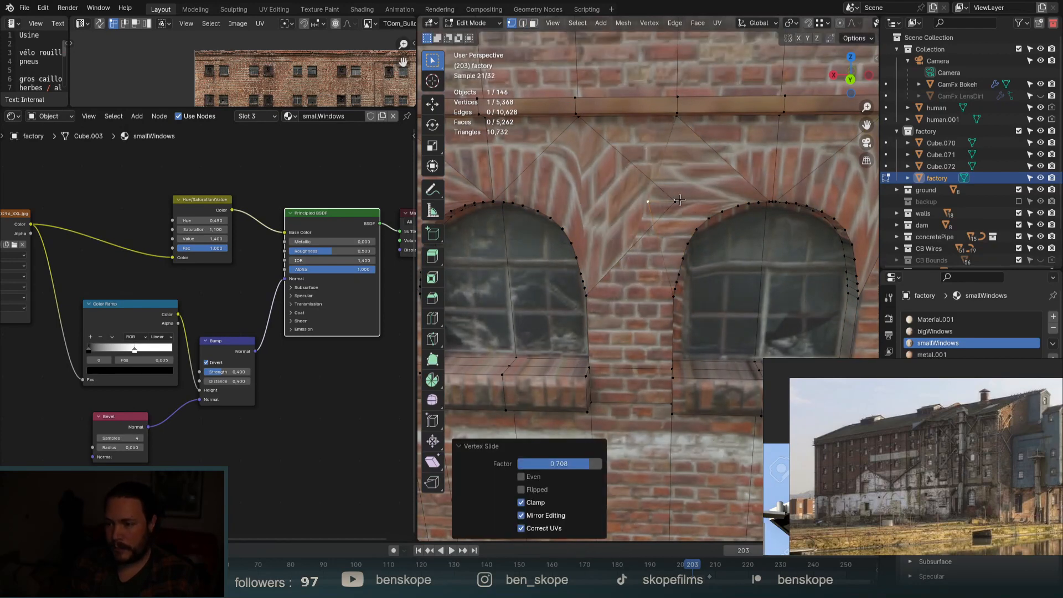
Slide more arch-outline vertices, merging one fully into its neighbour.
left_click(675, 201)
key("g")
key("g")
left_click(629, 203)
key("g")
key("g")
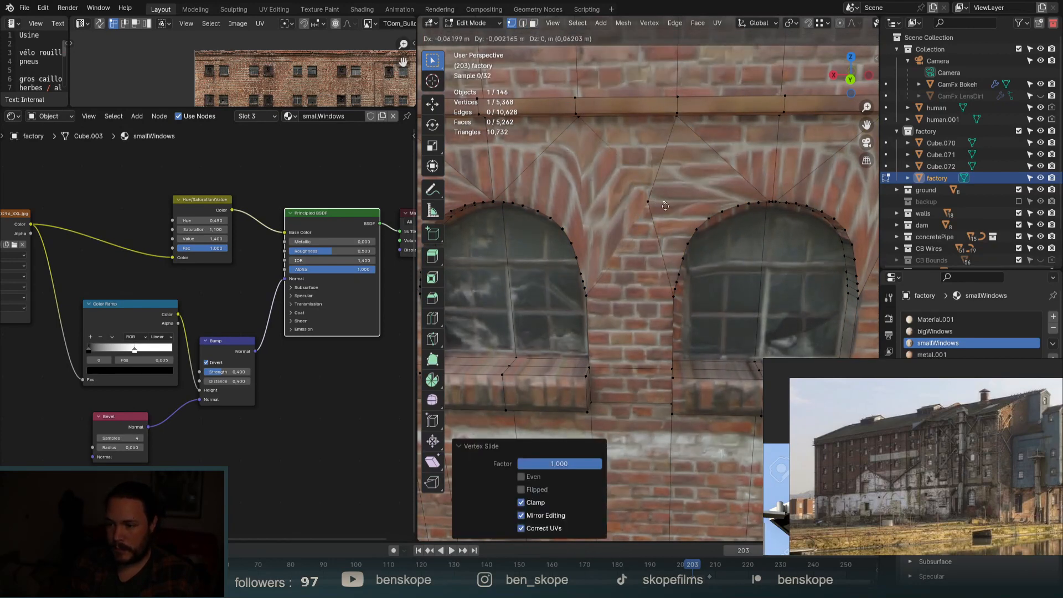
left_click(548, 210)
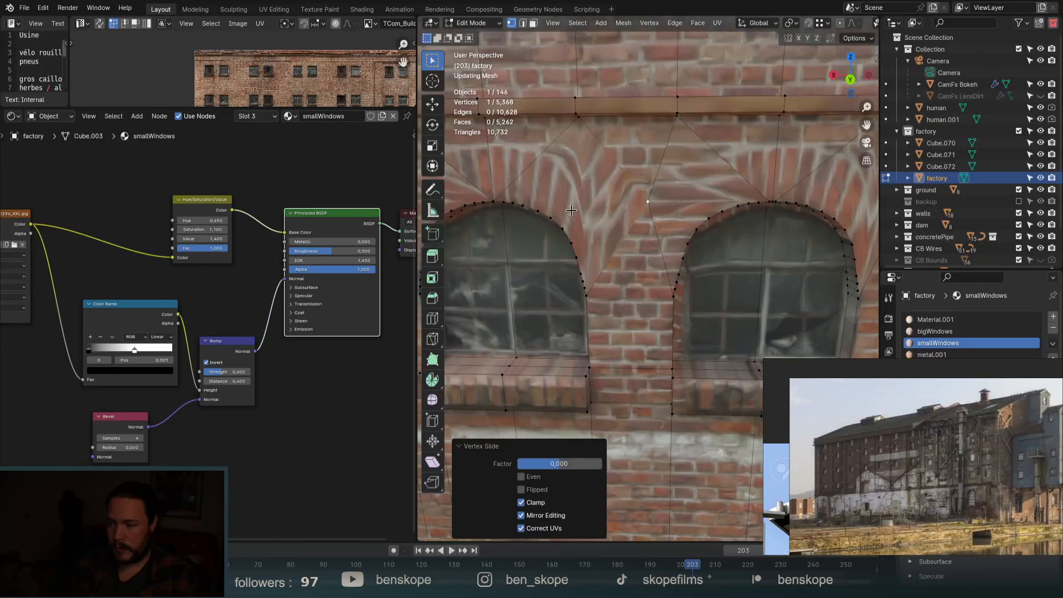
key("g")
key("g")
left_click(607, 215)
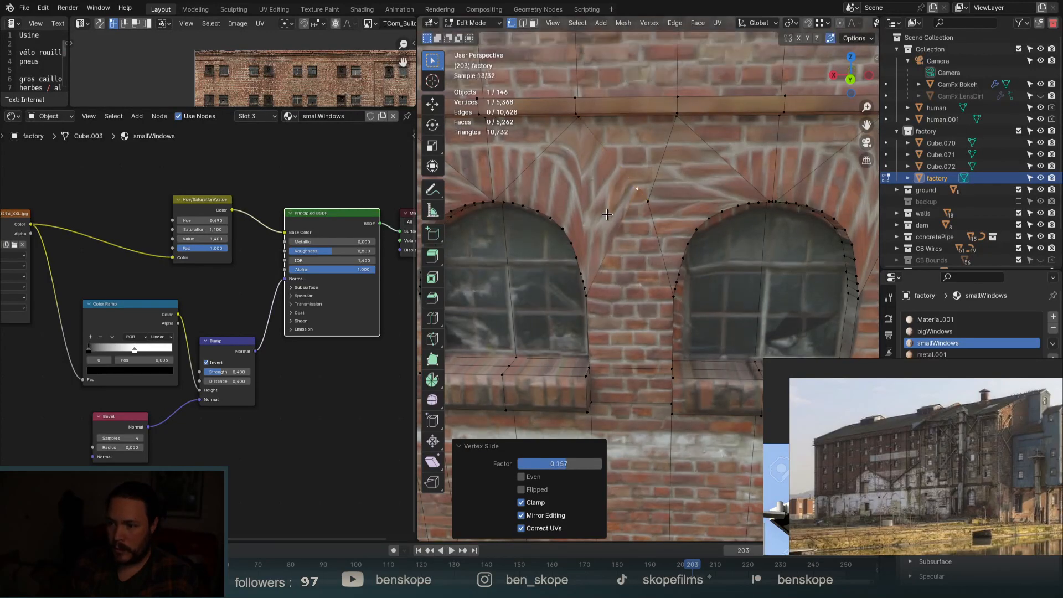
key("g")
key("g")
left_click(667, 226)
Merge another vertex beside the left arch into its neighbour, then select a face beside it.
scroll(741, 167, "down", 3)
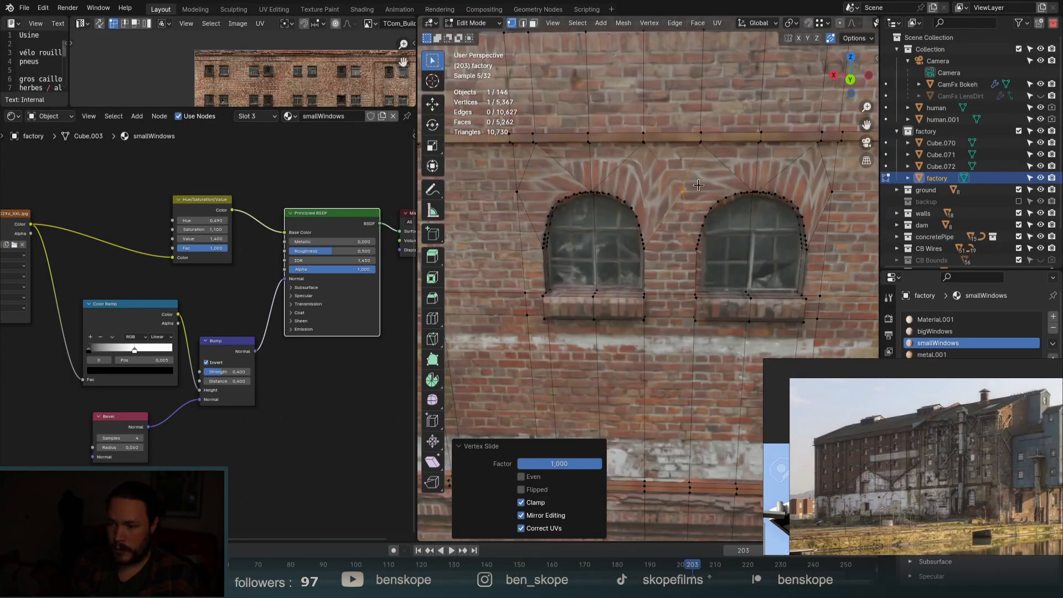
scroll(660, 188, "up", 3)
middle_click_drag(660, 188, 731, 188, "shift")
scroll(495, 187, "down", 5)
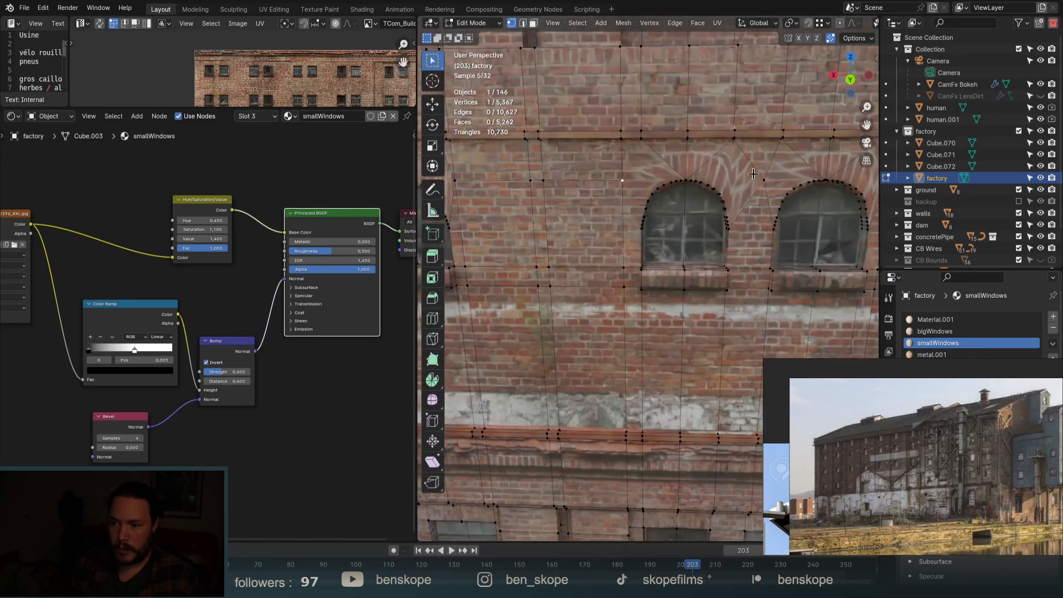
scroll(814, 181, "up", 3)
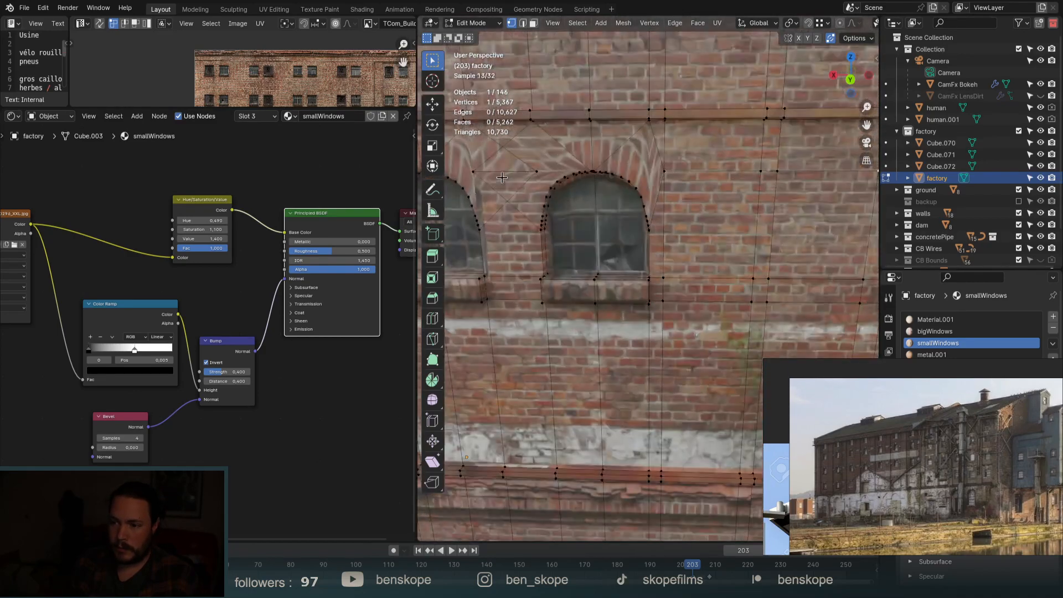
key("g")
key("g")
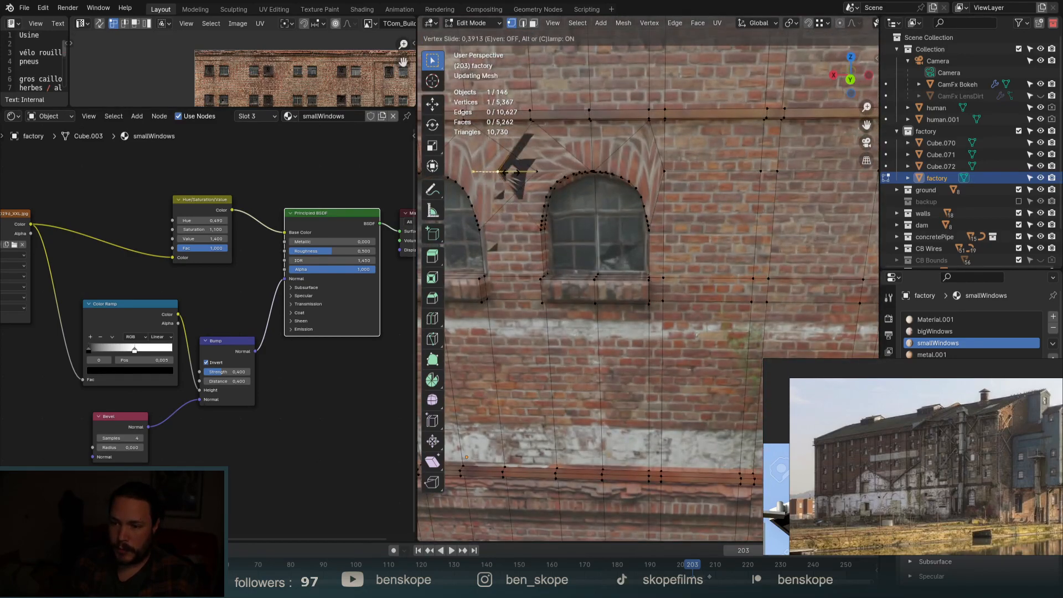
left_click(536, 169)
left_click(536, 168)
key("g")
key("g")
left_click(502, 171)
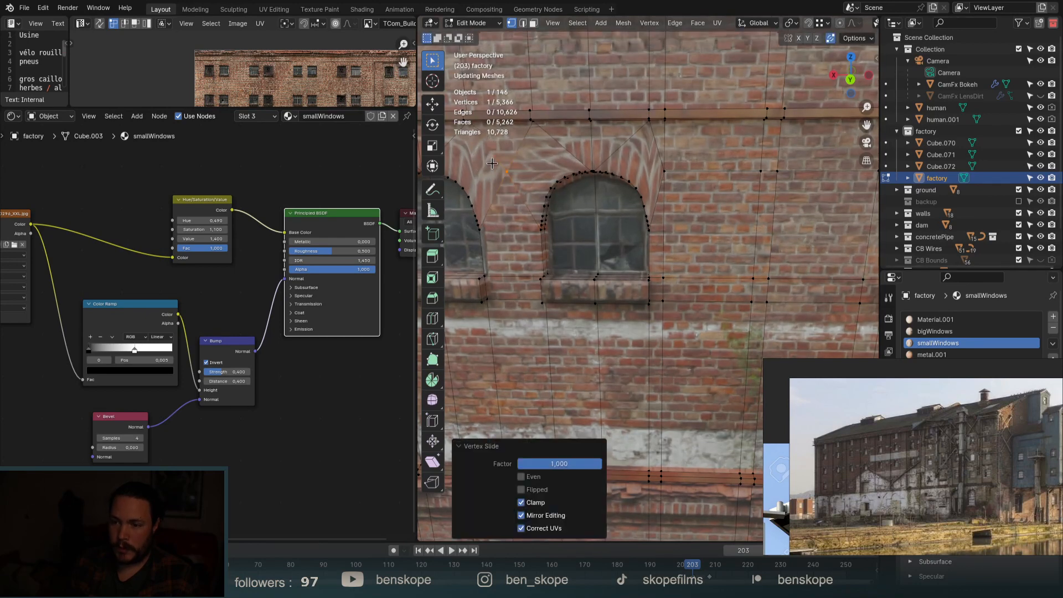
scroll(747, 166, "down", 5)
scroll(748, 166, "up", 5)
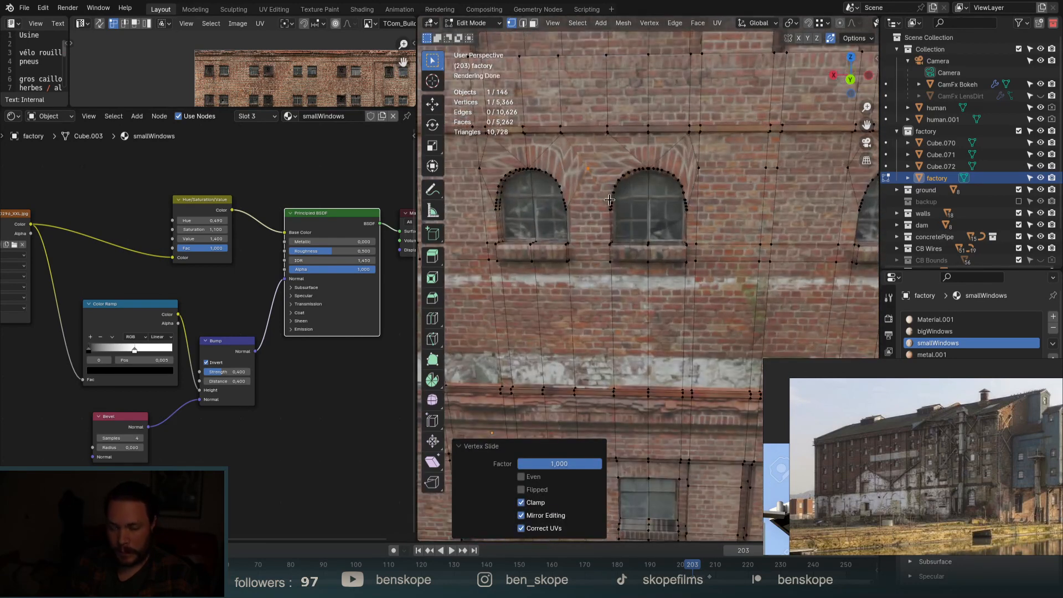
key("3")
left_click(522, 146)
Select the lintel faces around the left and right arches, including the triangle between them.
left_click(548, 160, "shift")
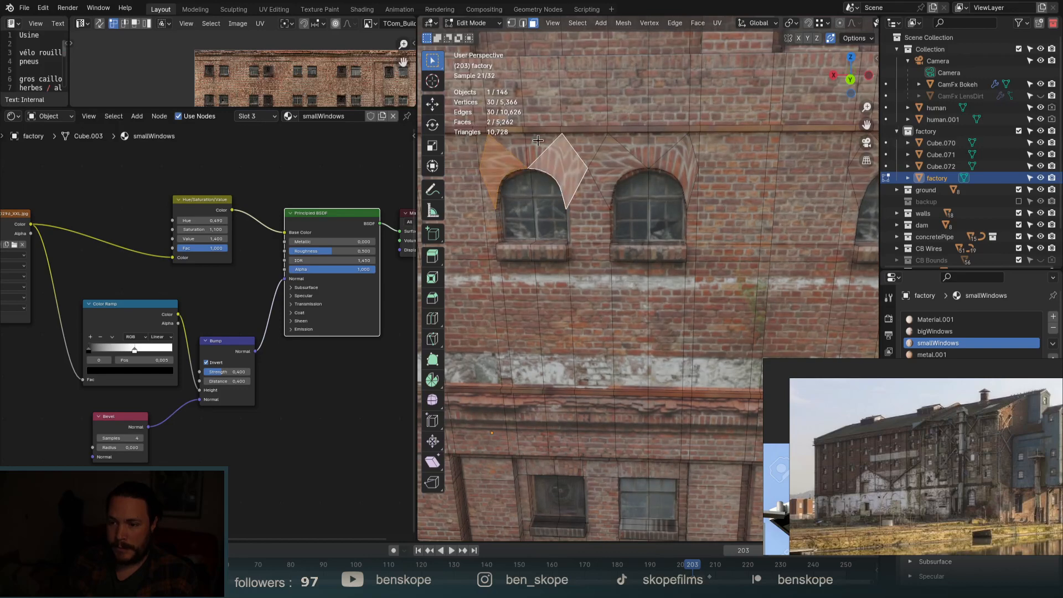
left_click(539, 143, "shift")
left_click(518, 143, "shift")
left_click(609, 152, "shift")
left_click(642, 144, "shift")
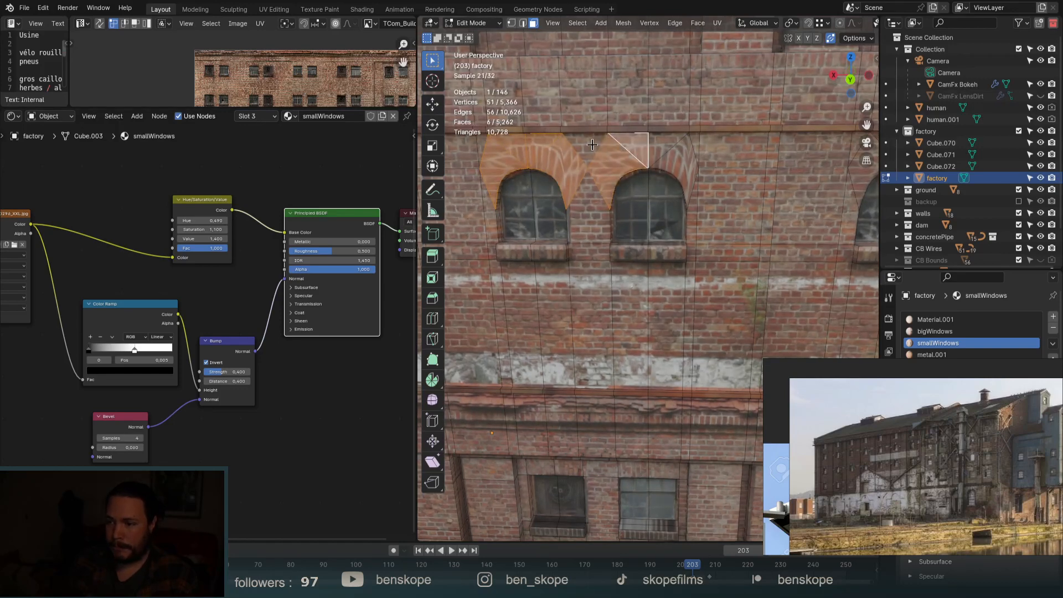
left_click(592, 145, "shift")
left_click_drag(668, 150, 759, 180, "shift")
Add the next window's lintel faces, enlarge the UV editor area and switch to Back view.
scroll(496, 172, "down", 5)
scroll(689, 171, "up", 5)
left_click(657, 168, "shift")
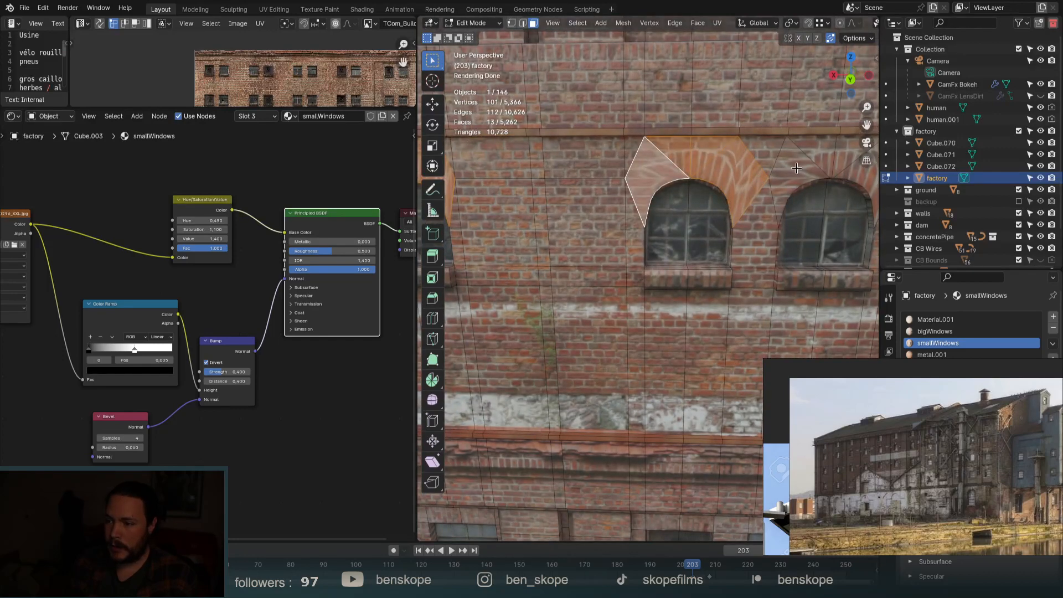
left_click_drag(854, 172, 855, 172, "shift")
scroll(775, 188, "down", 3)
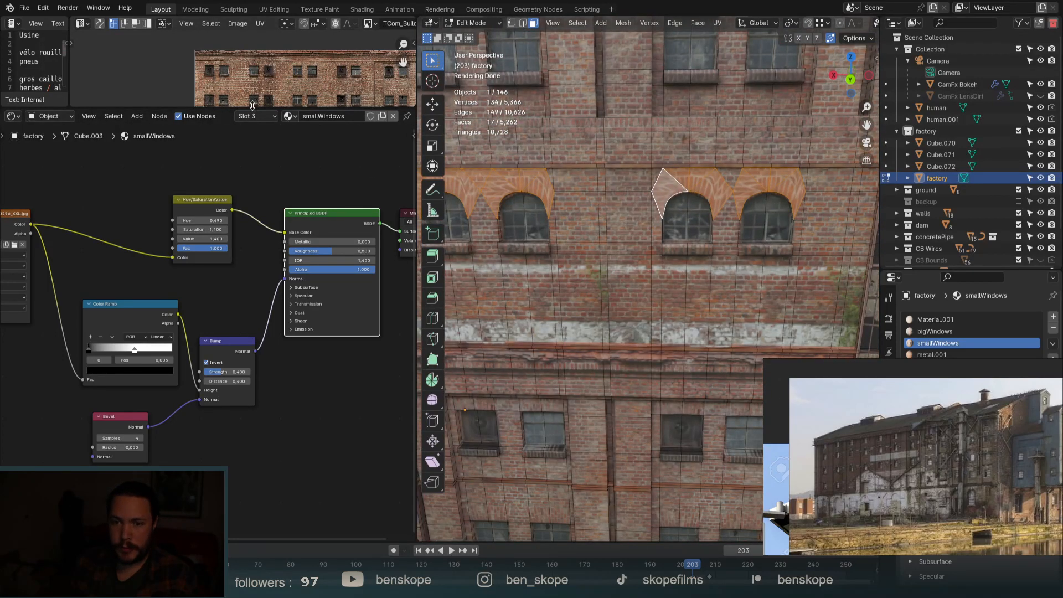
left_click_drag(253, 109, 253, 334)
left_click(850, 79)
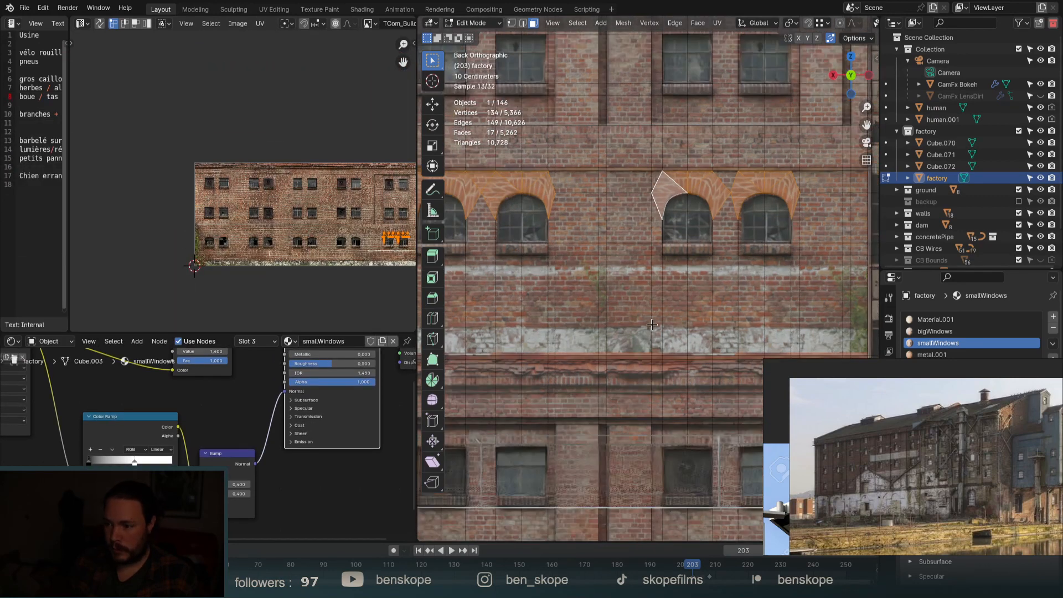
Project the lintel faces' UVs flat from the current front view.
key("u")
left_click(653, 329)
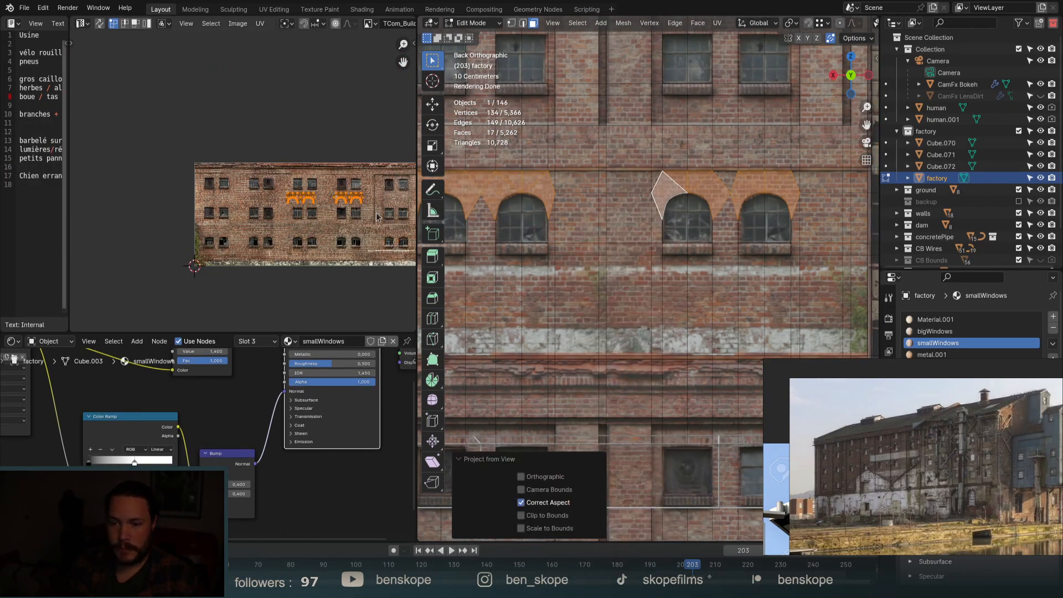
scroll(332, 213, "down", 1)
middle_click_drag(398, 226, 310, 215)
Move the lintel UVs onto the facade texture, halve them, then widen them over the brick arches.
key("g")
left_click(362, 240)
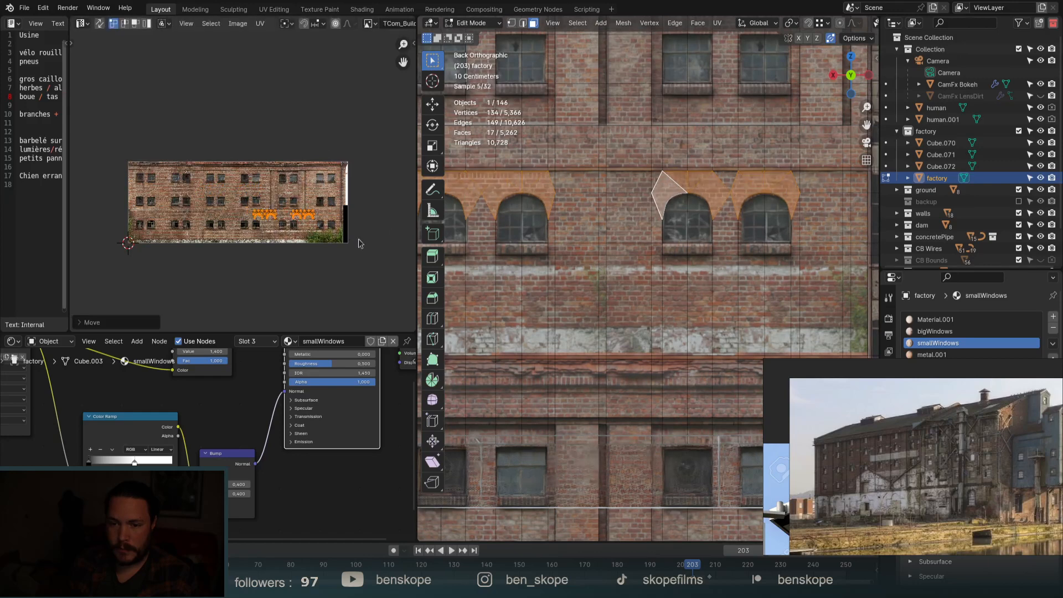
key("s")
left_click(313, 229)
scroll(299, 231, "up", 8)
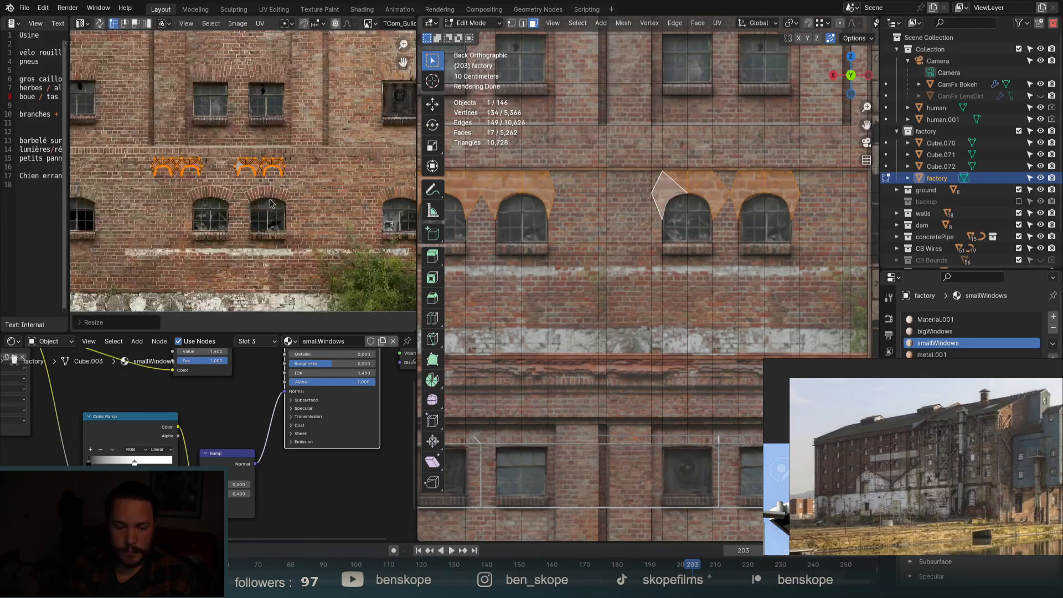
key("g")
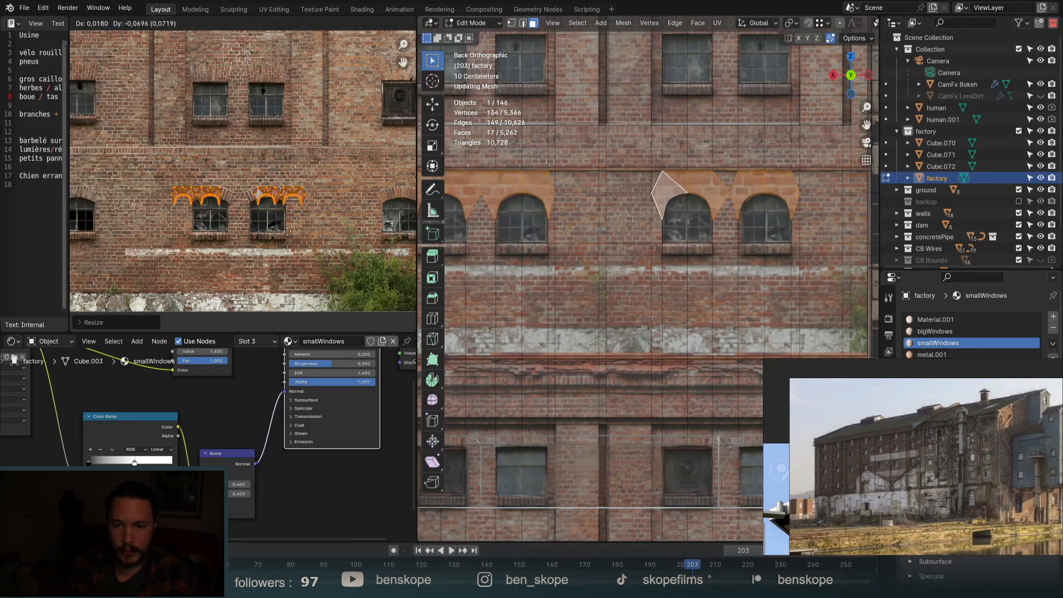
left_click(282, 233)
scroll(374, 204, "down", 5)
key("s")
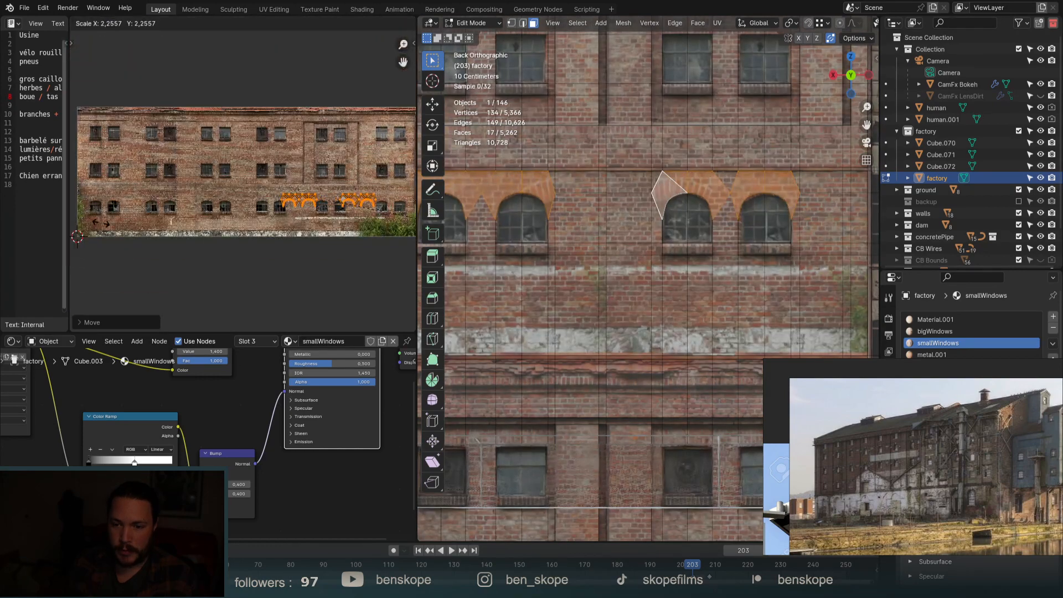
left_click(117, 220)
scroll(344, 205, "up", 5)
Fine-tune the lintel UVs' position and width so they sit over the texture arches.
key("g")
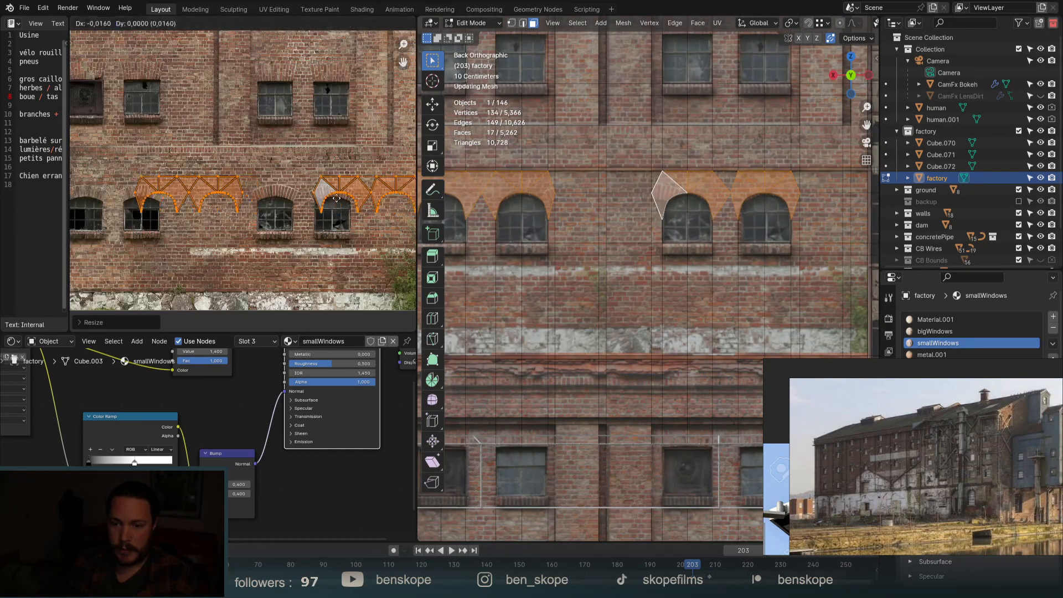
left_click(302, 210)
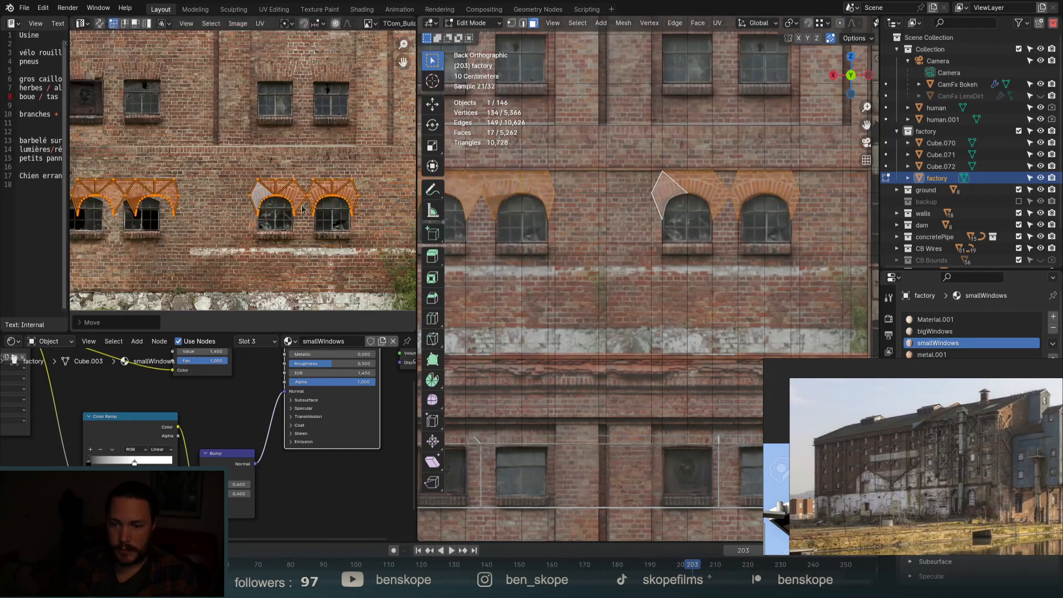
key("s")
left_click(240, 269)
key("g")
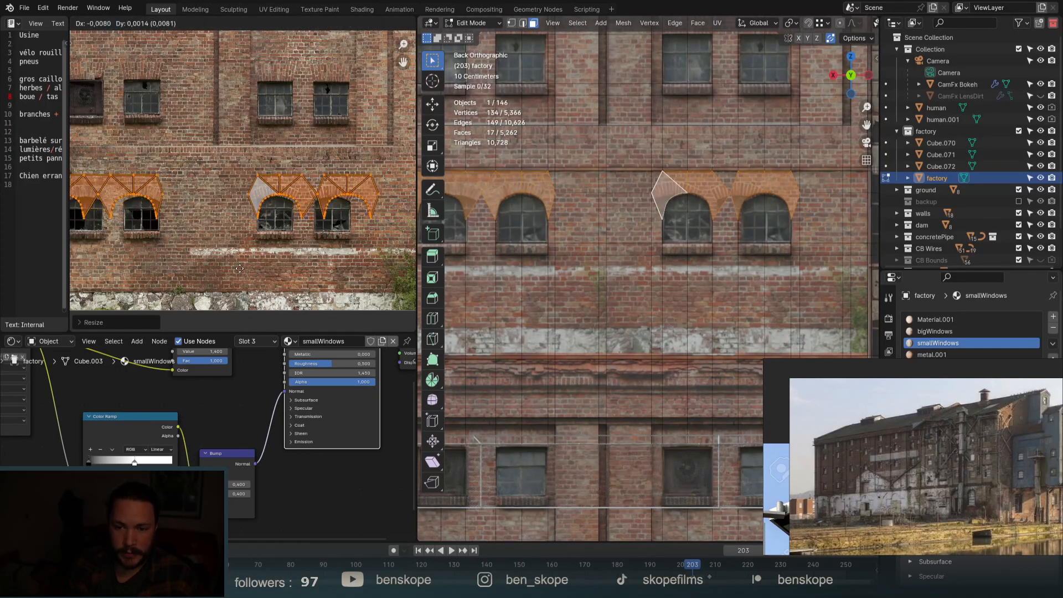
left_click(241, 267)
key("s")
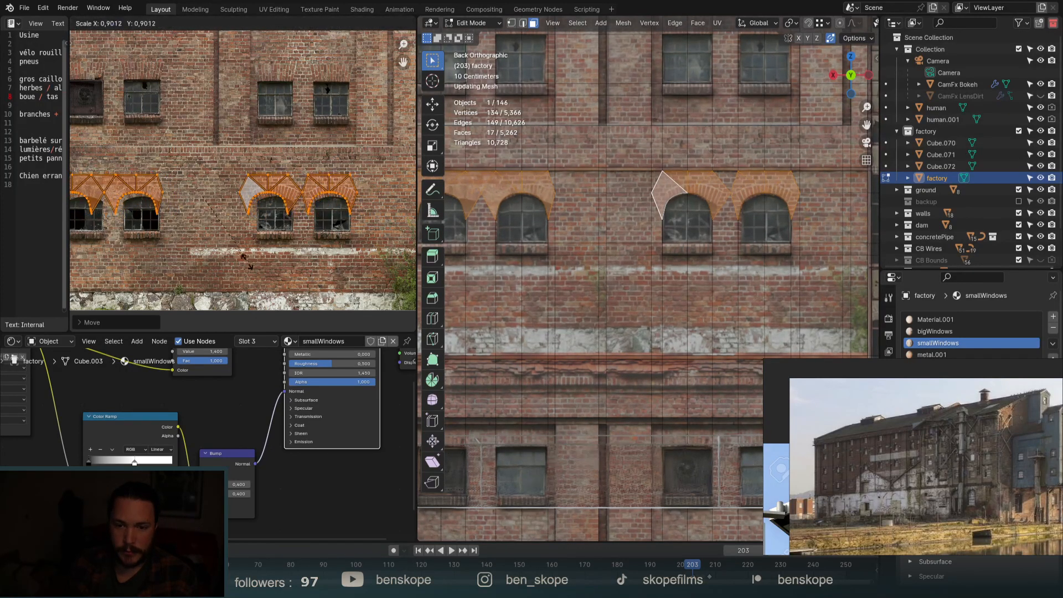
left_click(252, 270)
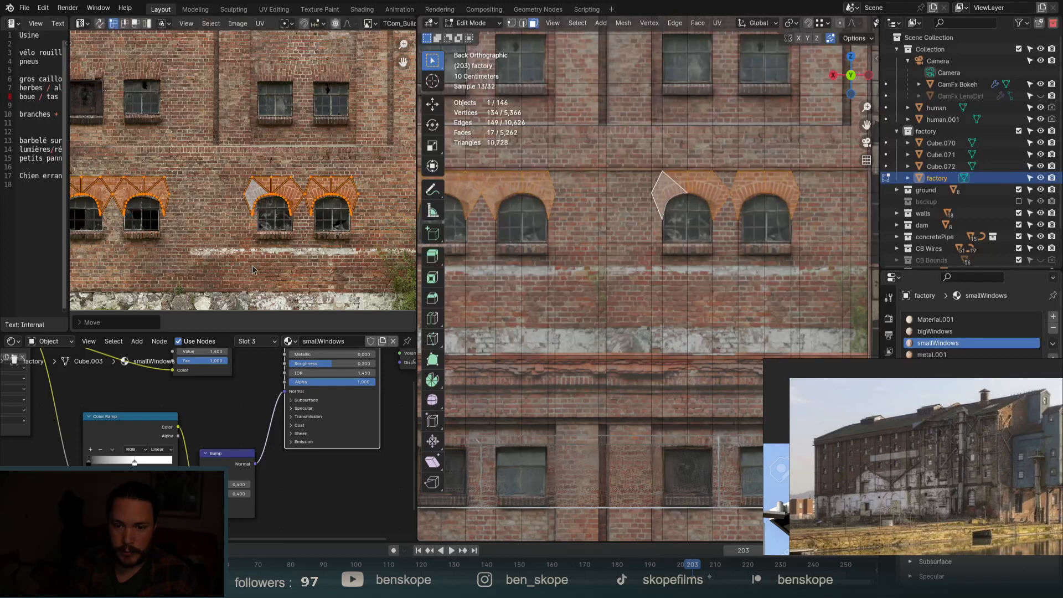
key("s")
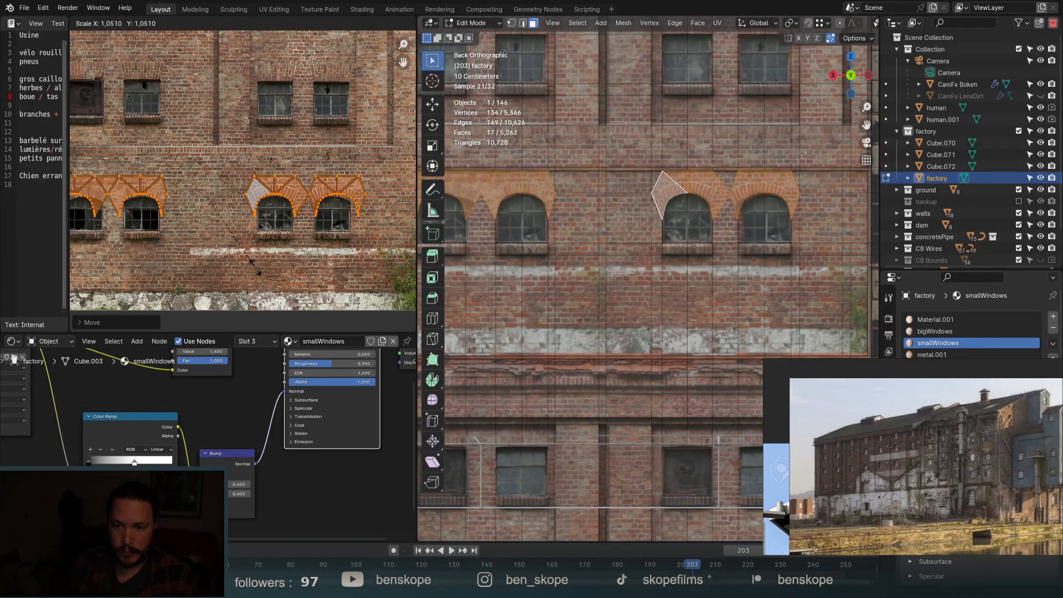
left_click(255, 270)
Set the final lintel UV position at 0.9637 scale, then return to Object Mode.
key("g")
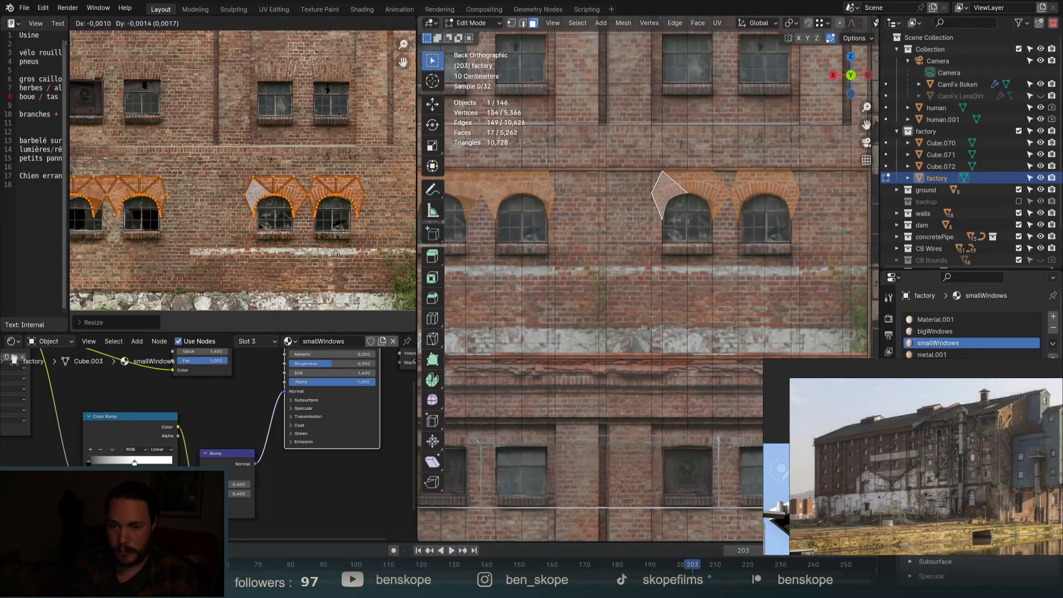
left_click(337, 254)
key("g")
left_click(337, 254)
key("s")
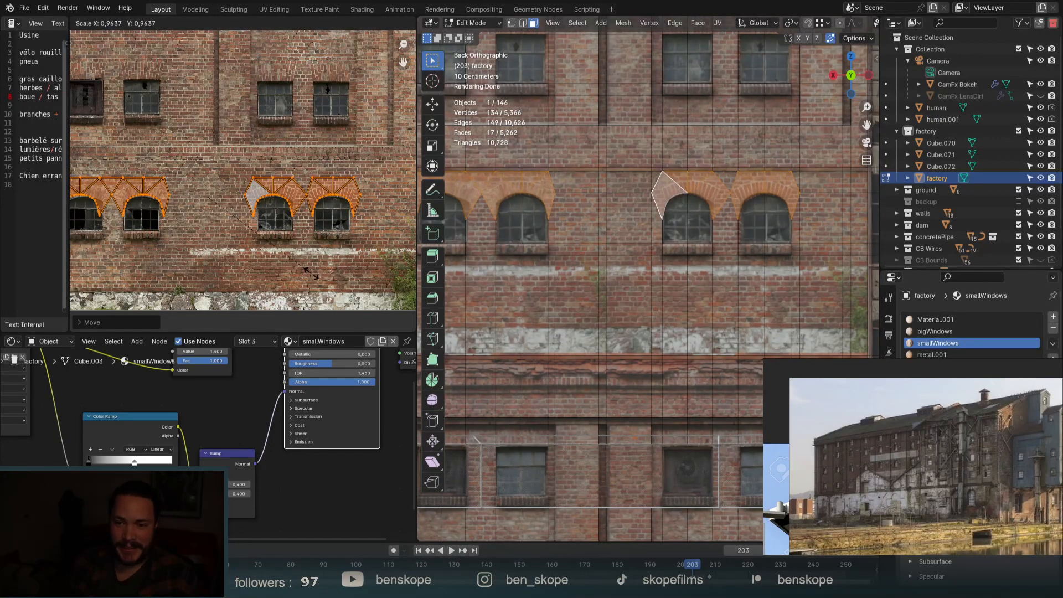
left_click(311, 273)
key("g")
key("y")
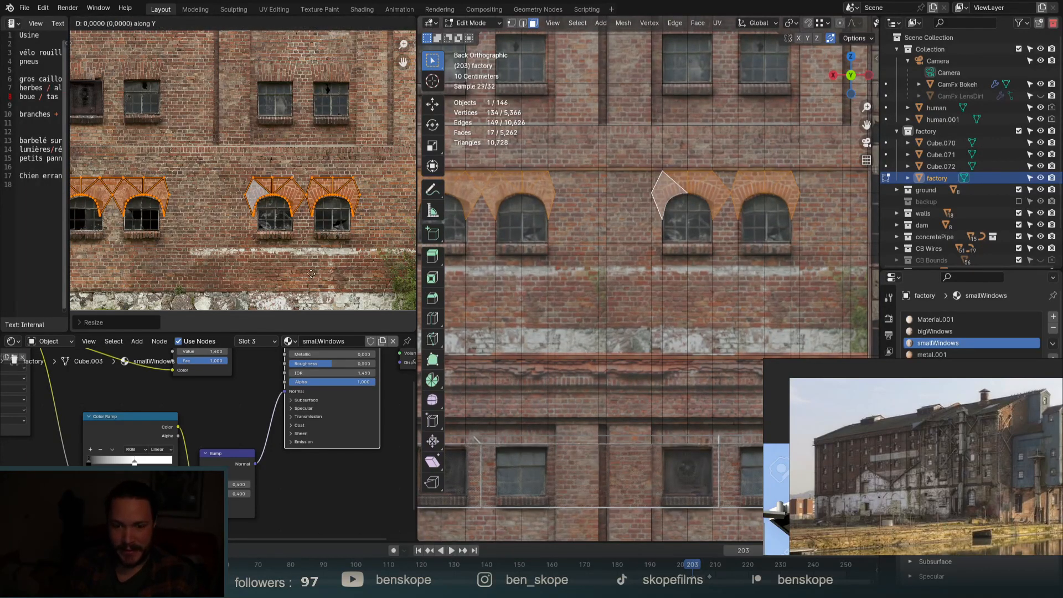
key("Escape")
key("Tab")
Orbit and zoom out, then view the textured lintels through the Camera Panoramic shot.
scroll(697, 245, "down", 5)
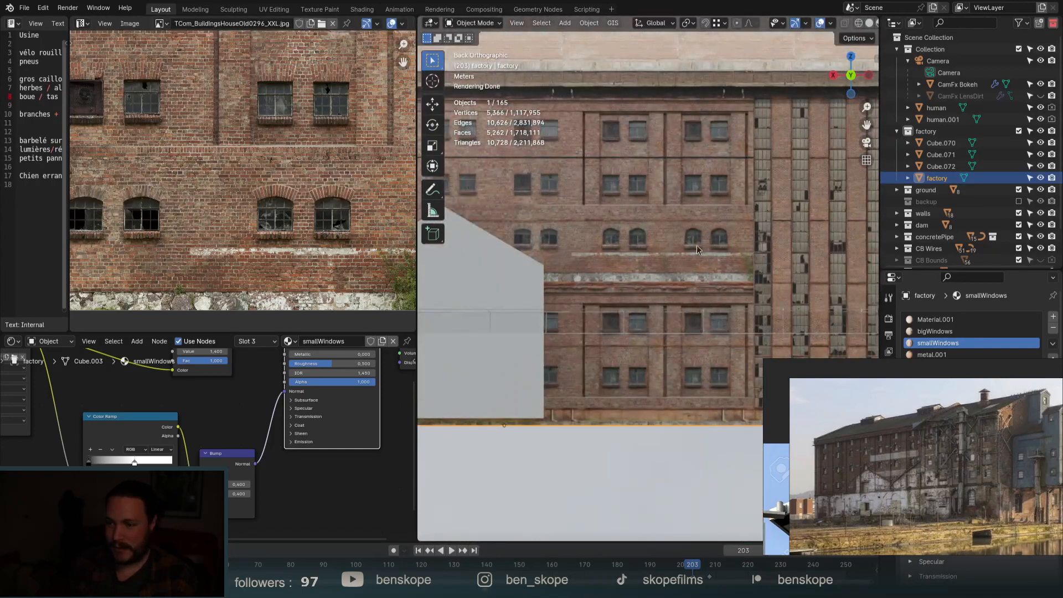
middle_click_drag(696, 244, 677, 254)
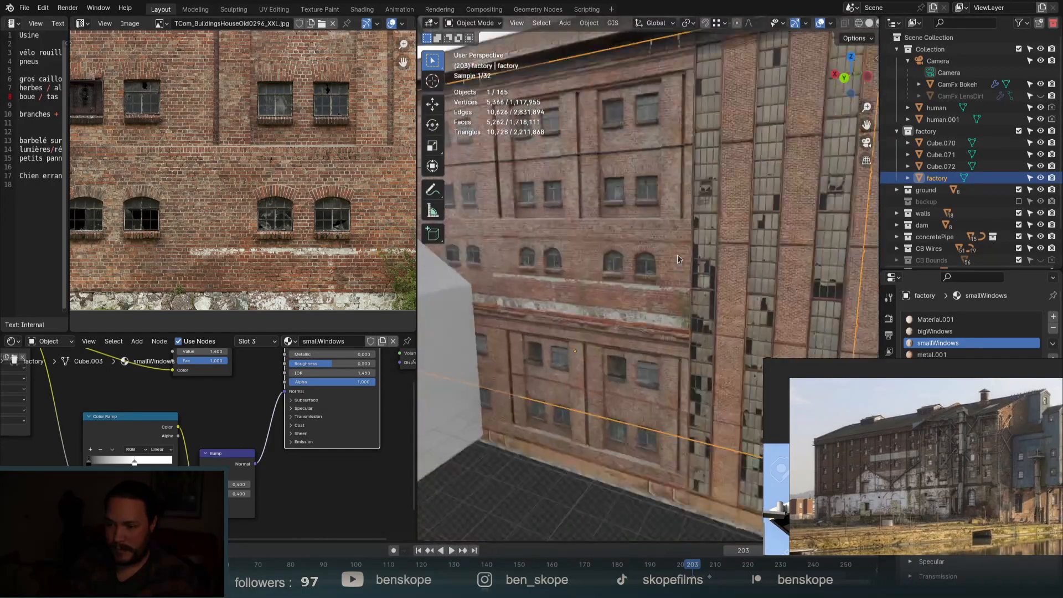
scroll(681, 243, "down", 3)
key("KP_0")
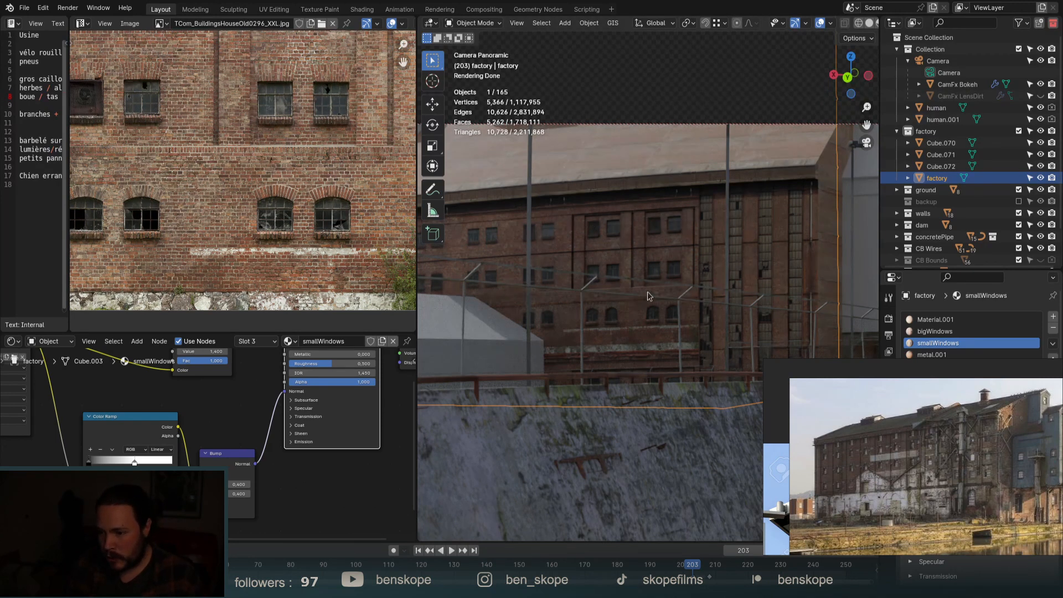
middle_click_drag(958, 503, 961, 510)
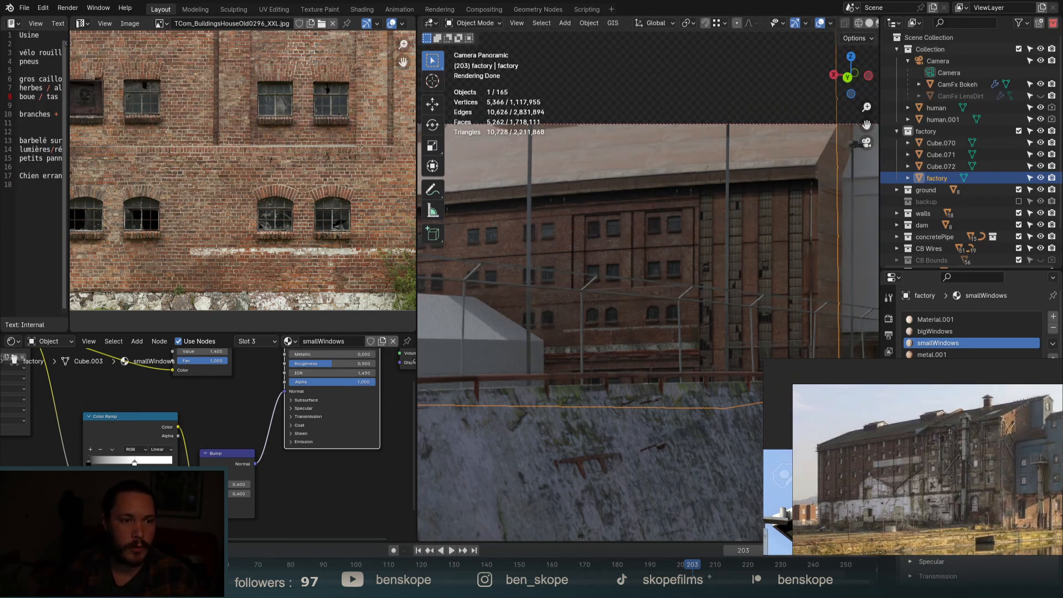
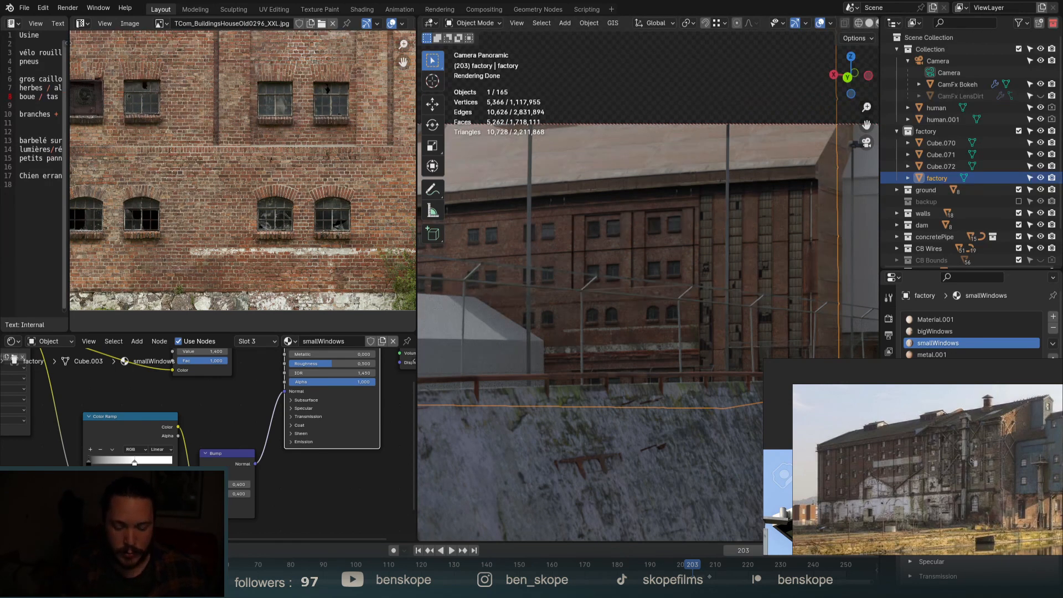
Orbit and zoom around the factory to face its facade.
middle_click_drag(635, 243, 630, 258)
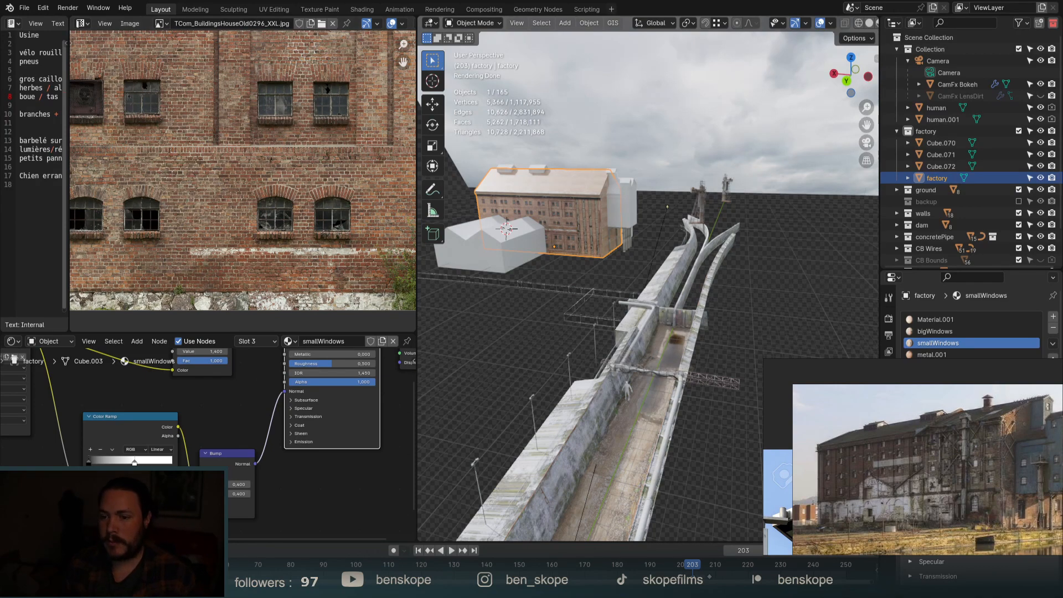
scroll(659, 213, "up", 5)
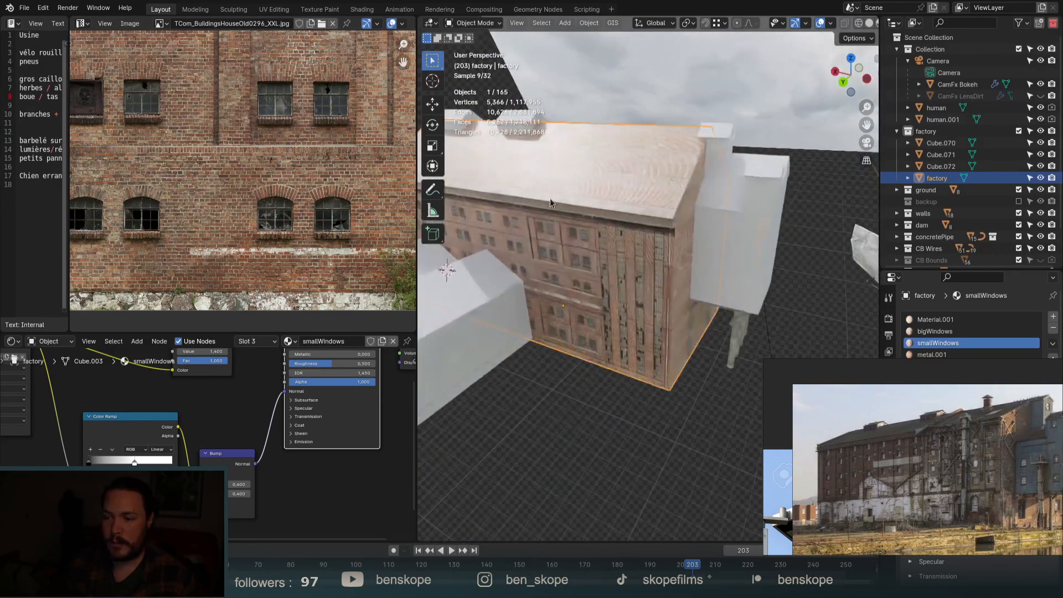
middle_click_drag(666, 210, 619, 217)
scroll(626, 219, "up", 6)
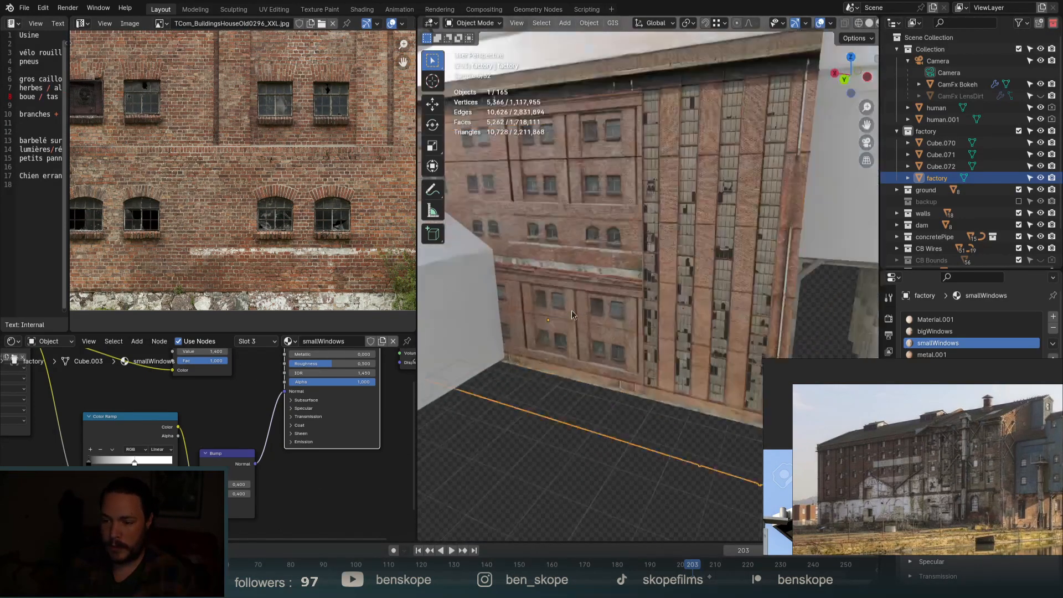
scroll(625, 268, "down", 3)
scroll(650, 278, "down", 2)
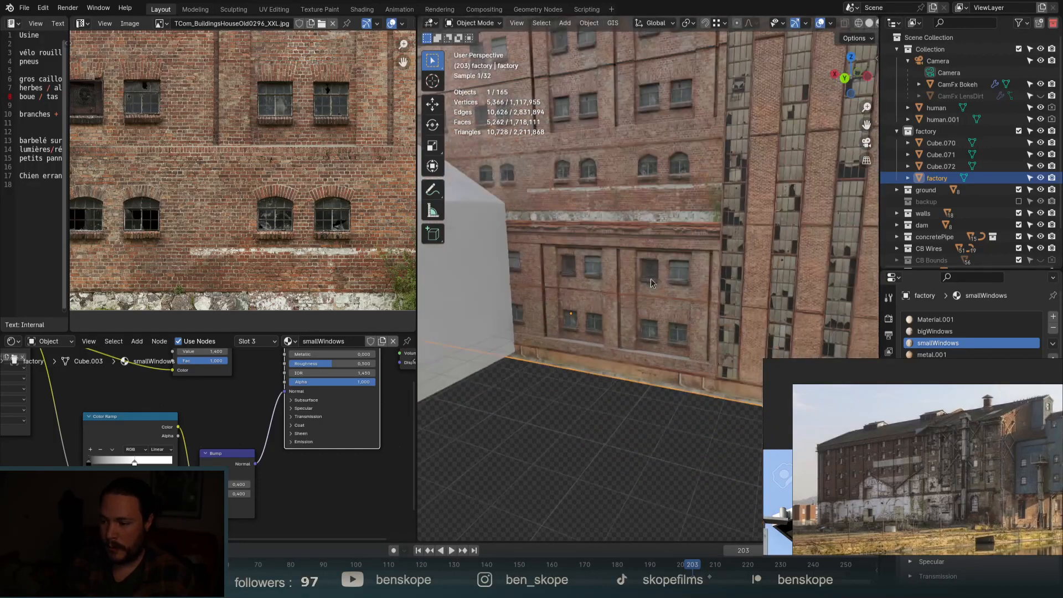
scroll(695, 282, "down", 3)
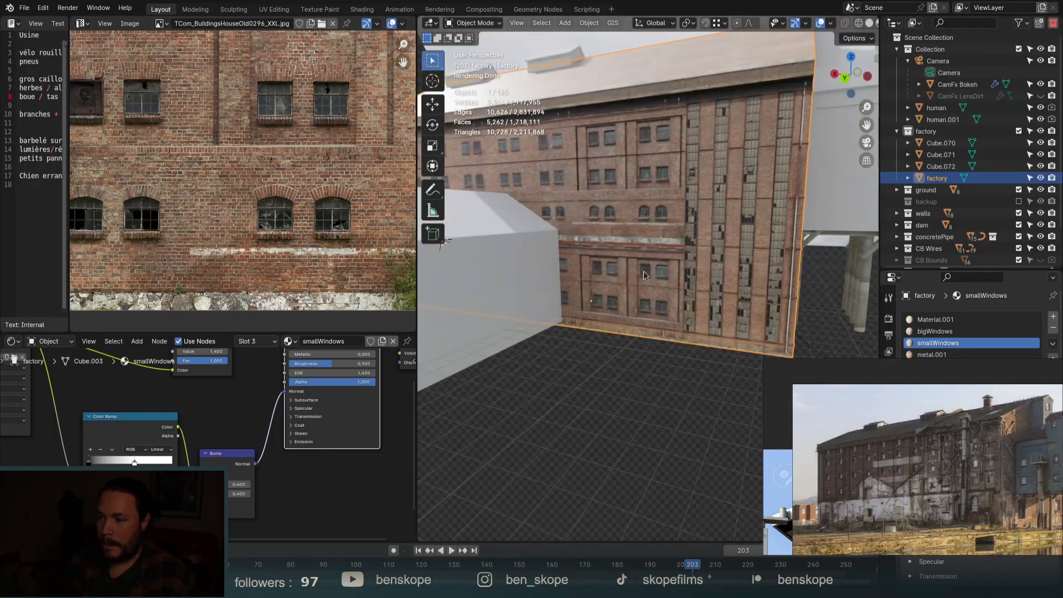
scroll(806, 148, "up", 8)
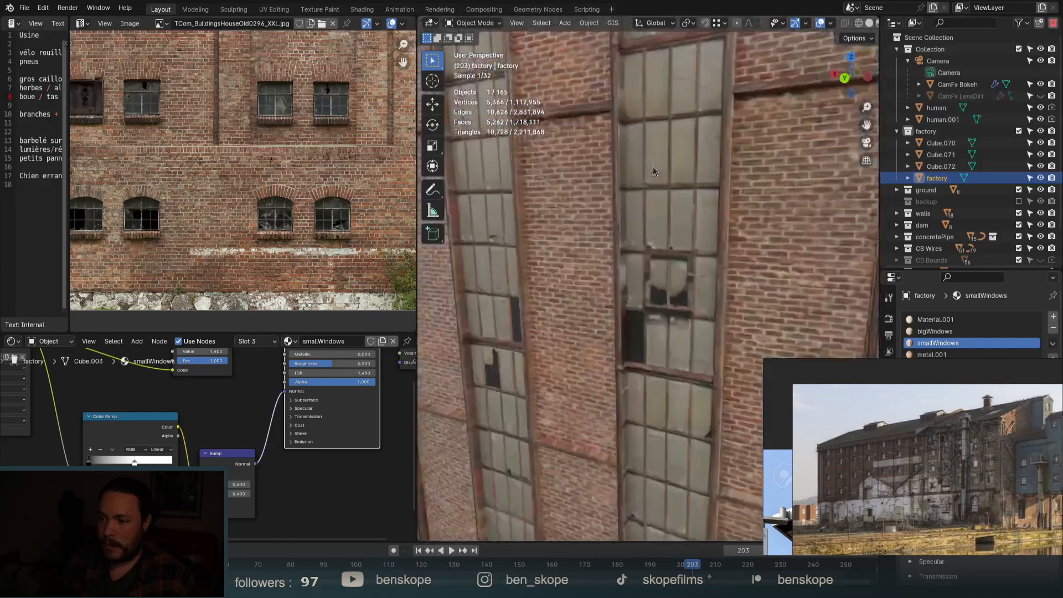
In Edit Mode, select a tall window face to bring up the bigWindows material.
key("Tab")
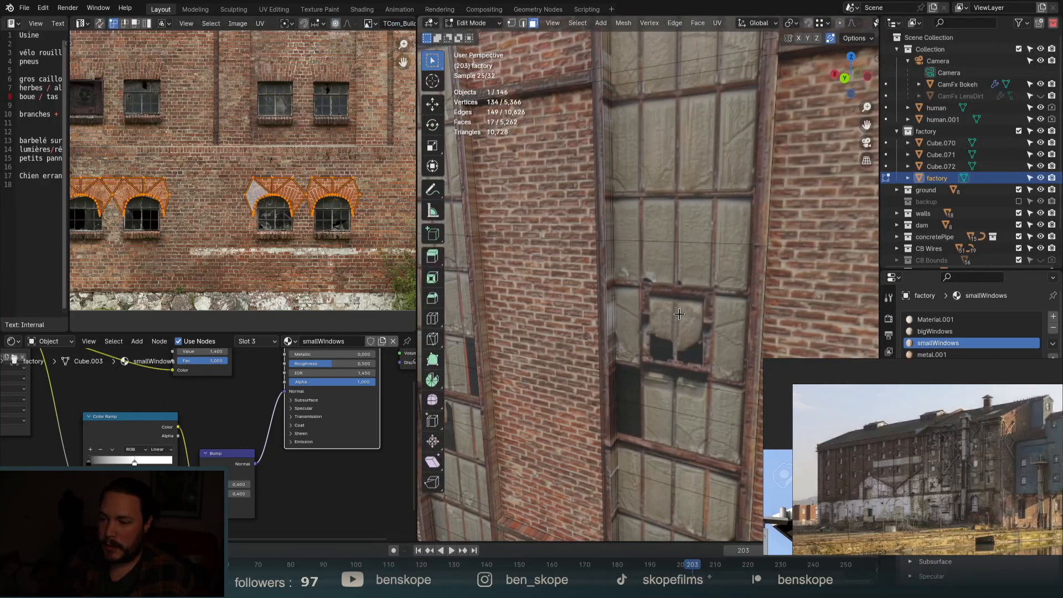
left_click(676, 231)
scroll(683, 210, "down", 4)
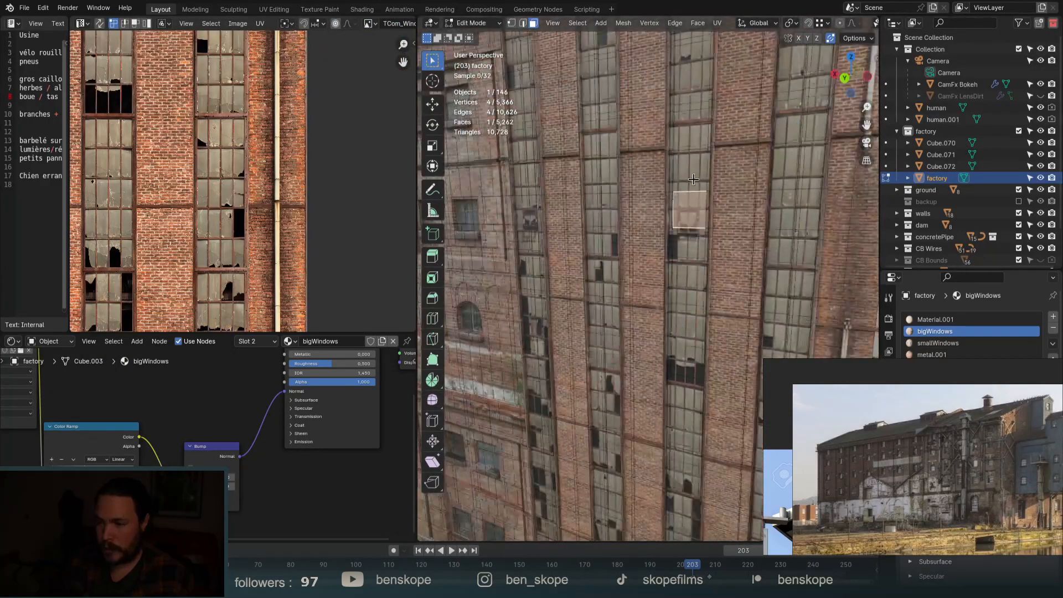
scroll(693, 179, "down", 8)
key("Tab")
Inspect the textured facade through the scene camera, then orbit back out.
left_click(866, 142)
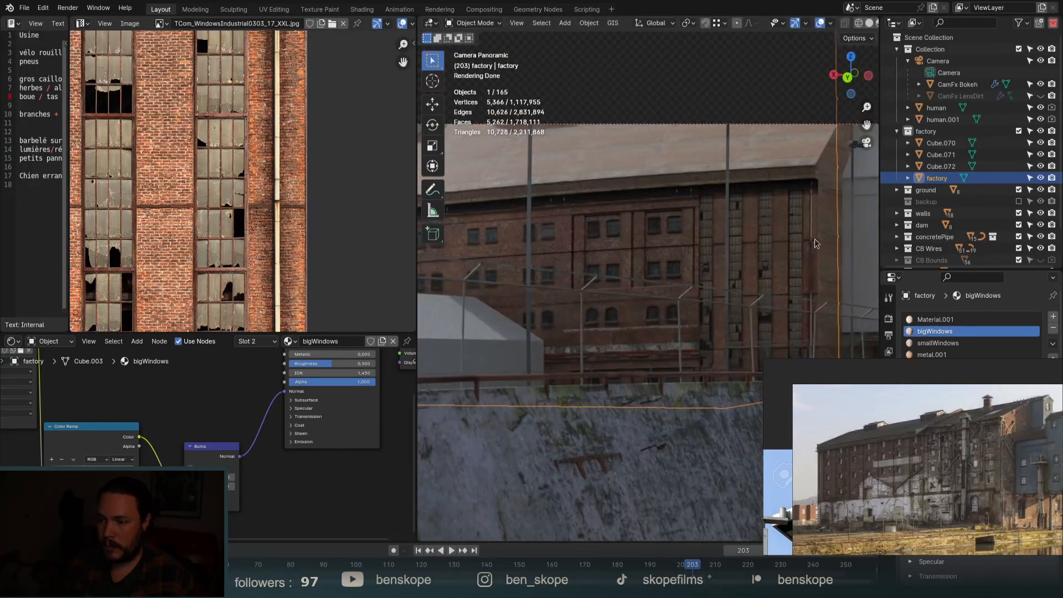
scroll(813, 247, "up", 5)
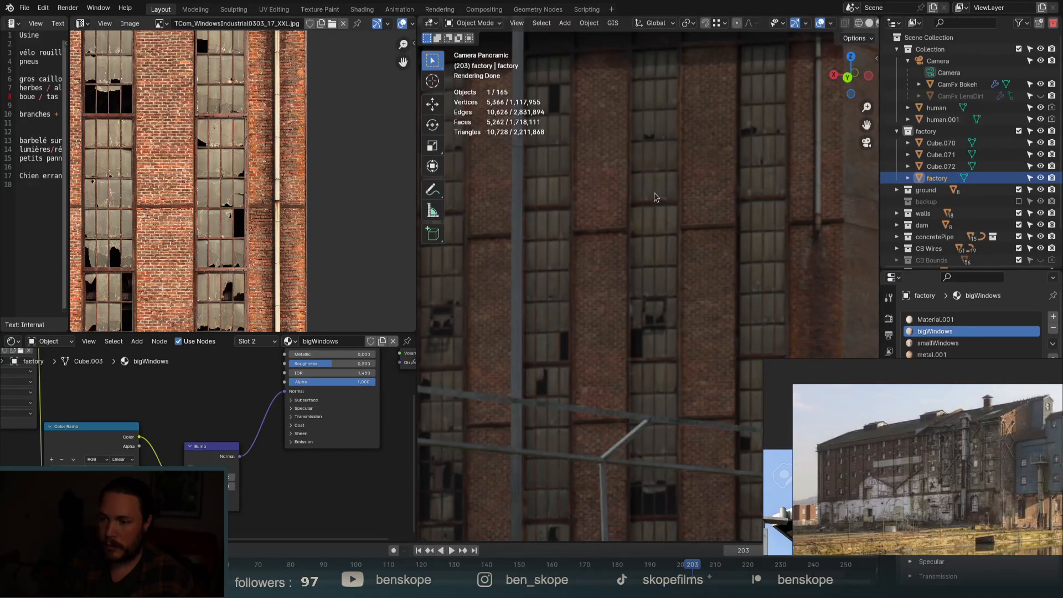
scroll(655, 197, "up", 3)
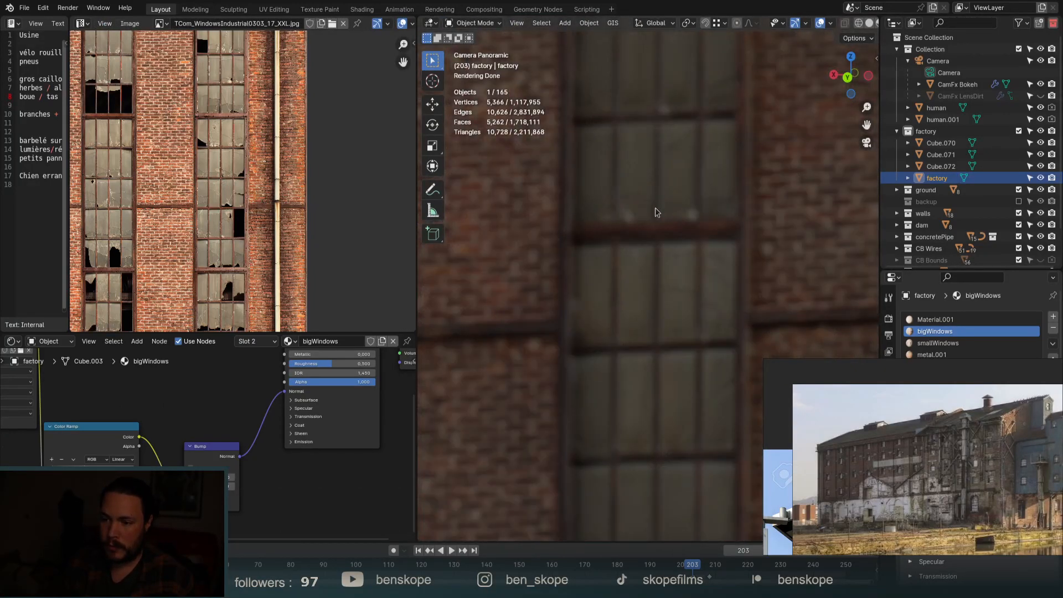
scroll(655, 208, "down", 5)
scroll(696, 208, "down", 4)
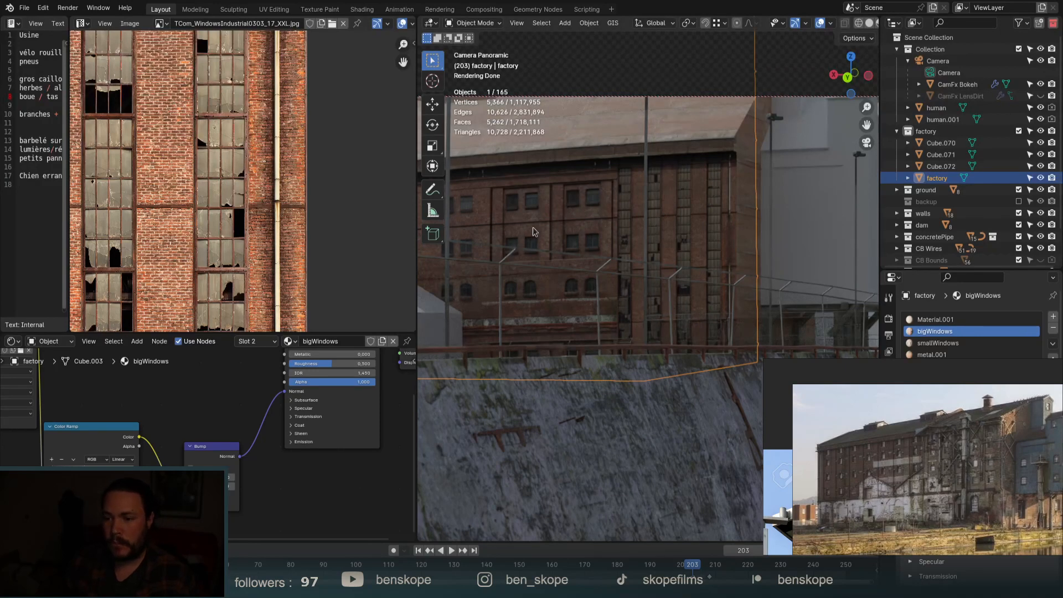
middle_click_drag(532, 227, 765, 259, "shift")
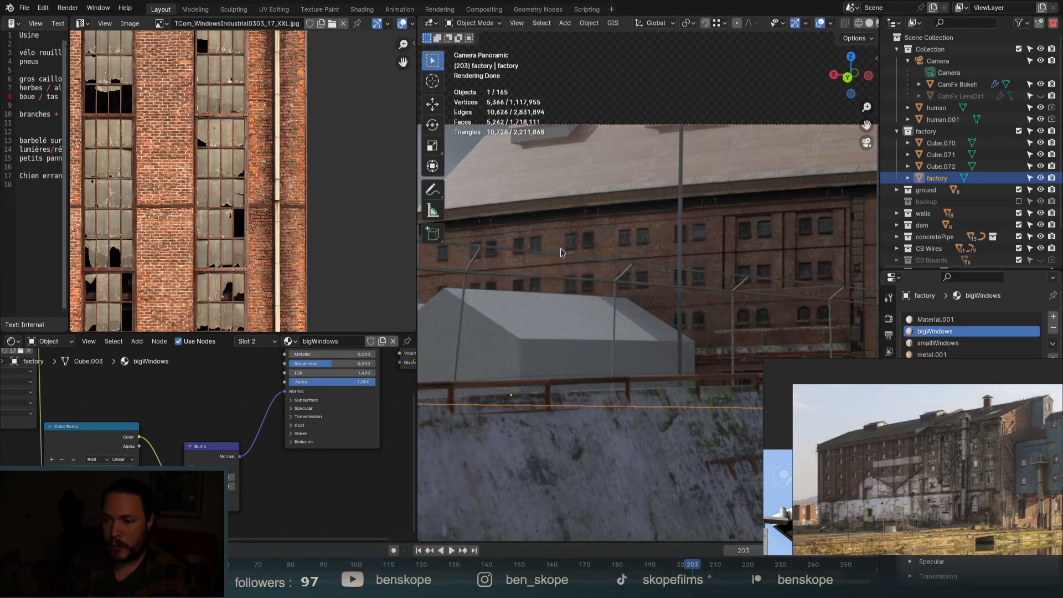
middle_click_drag(560, 253, 597, 267)
scroll(500, 214, "up", 7)
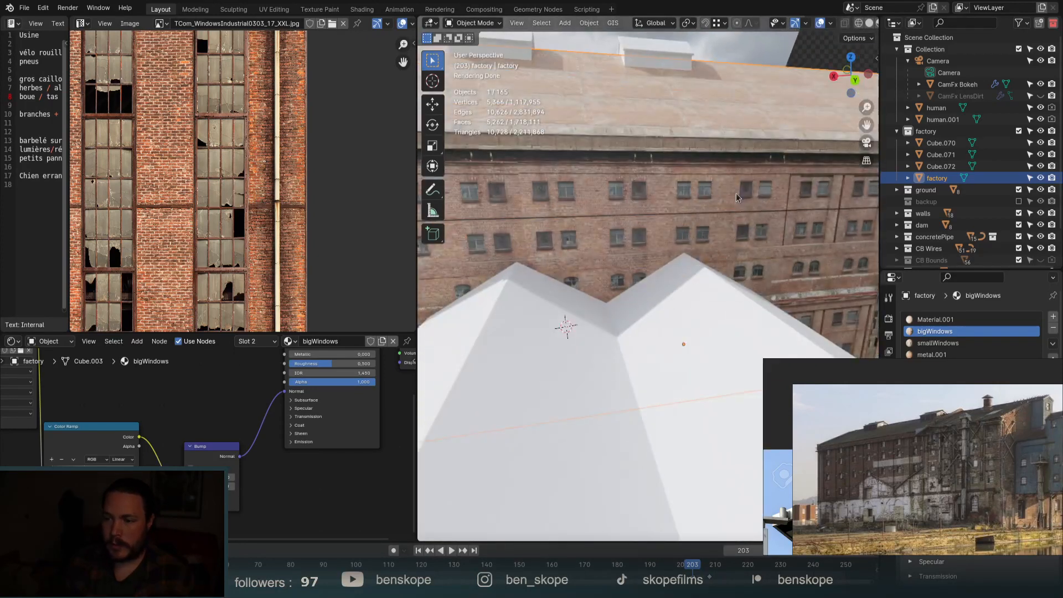
Select a window-strip face and switch to the back orthographic facade view.
key("Tab")
left_click(804, 211)
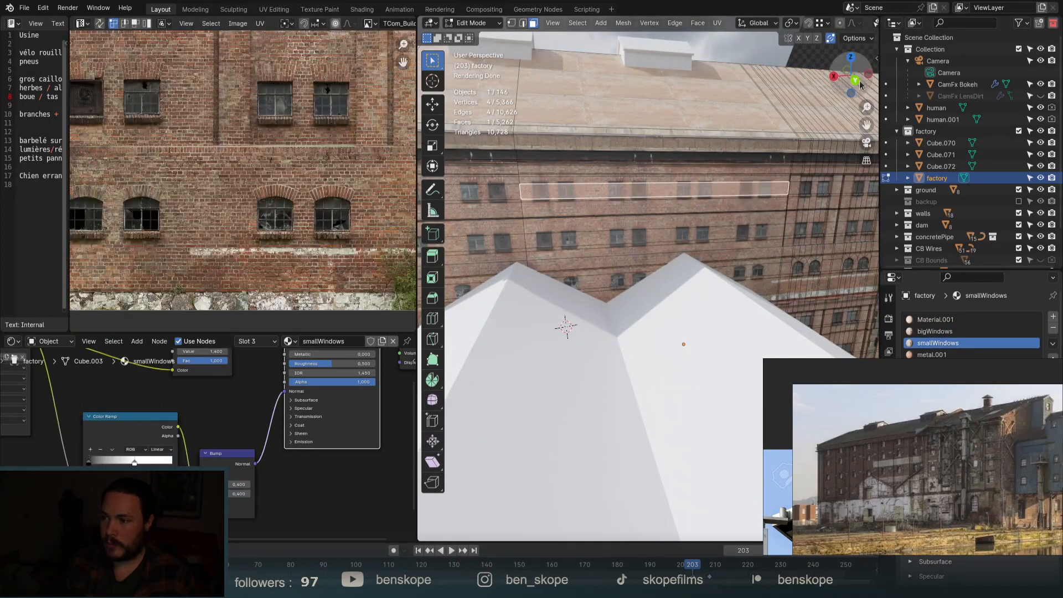
key("ctrl+KP_1")
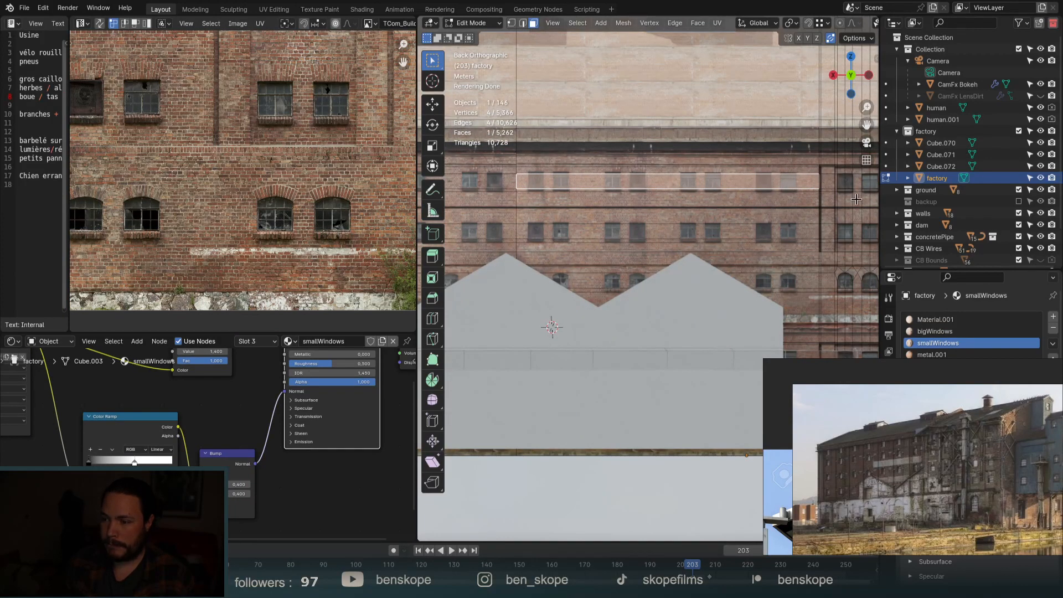
scroll(856, 199, "up", 6)
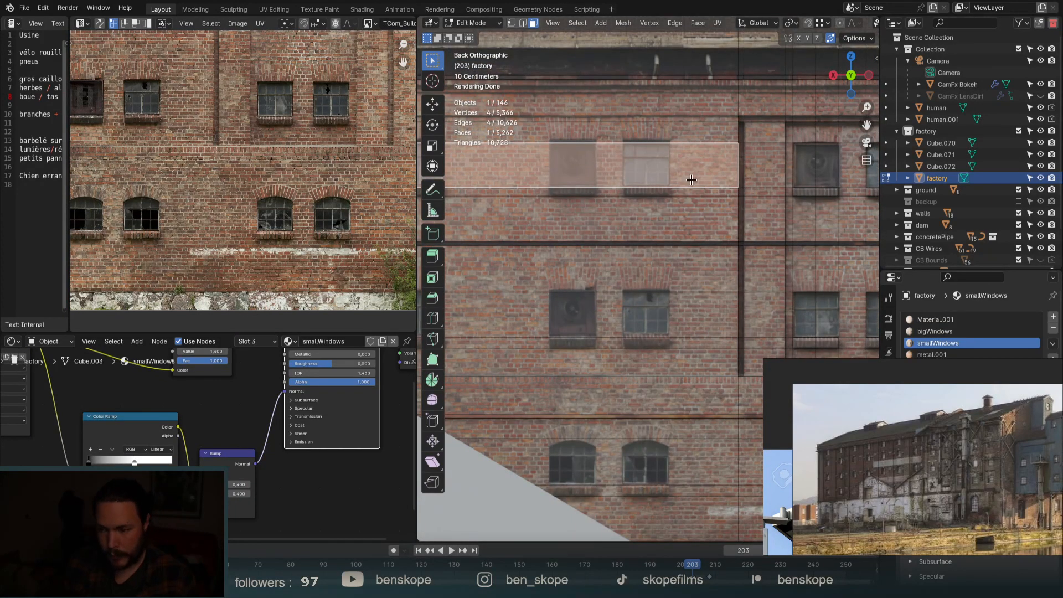
Add two vertical loop cuts across the facade and start bevelling the second loop.
key("ctrl+r")
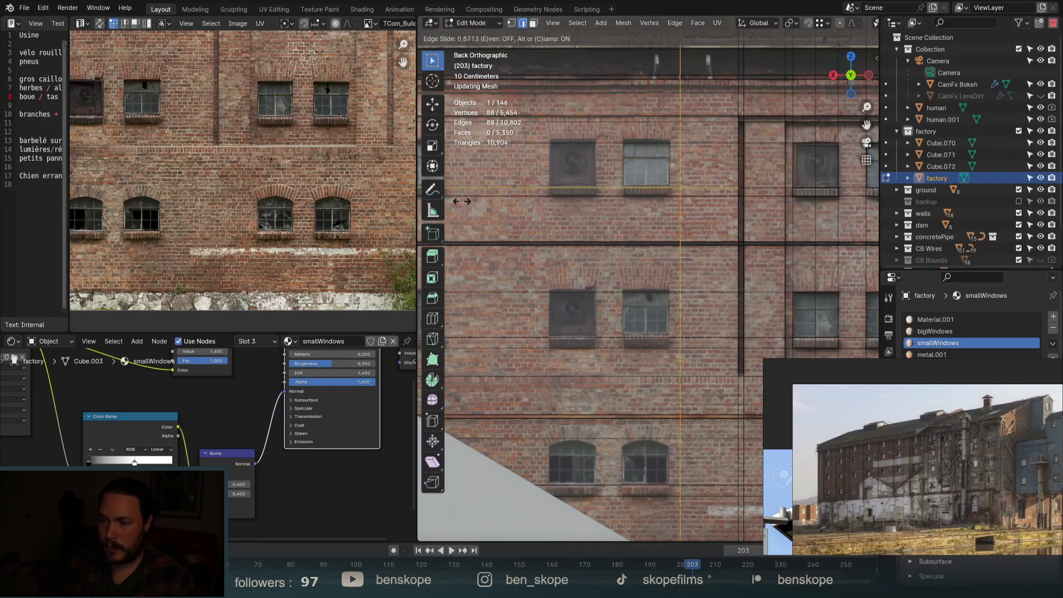
left_click(813, 207)
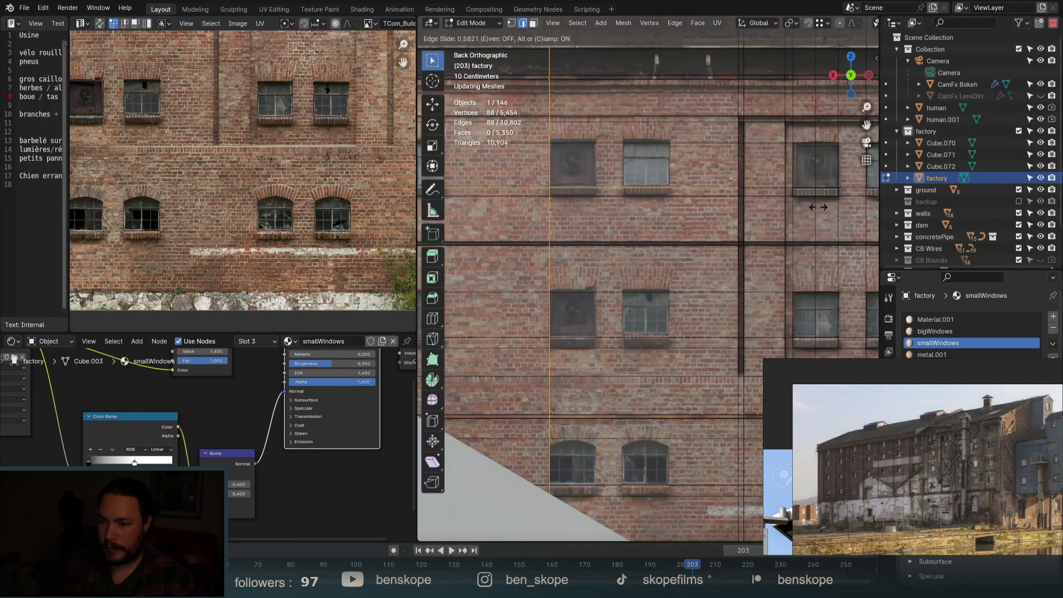
left_click(817, 207)
key("ctrl+r")
left_click(698, 187)
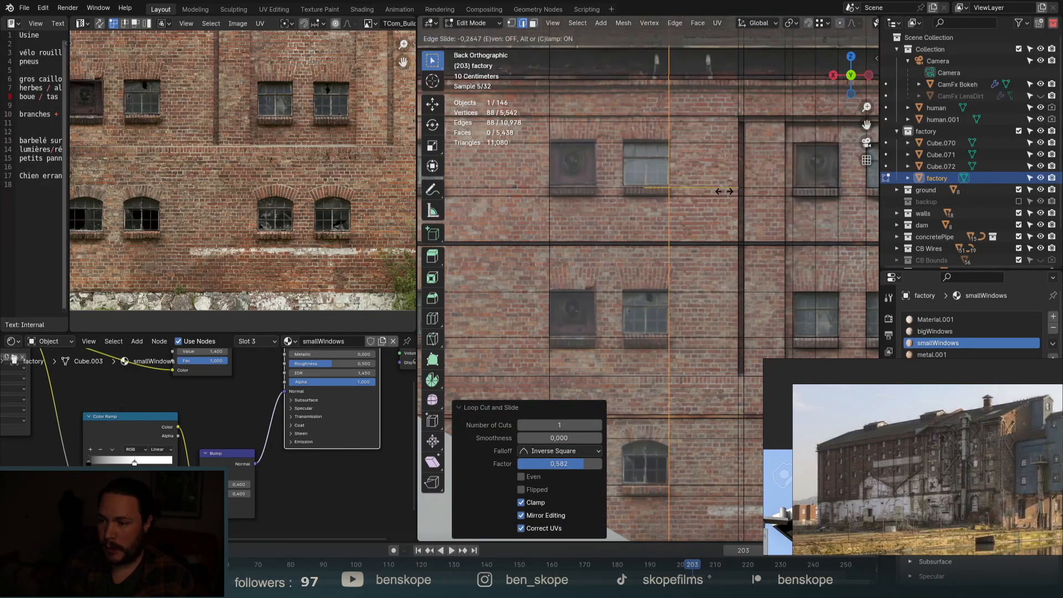
right_click(724, 191)
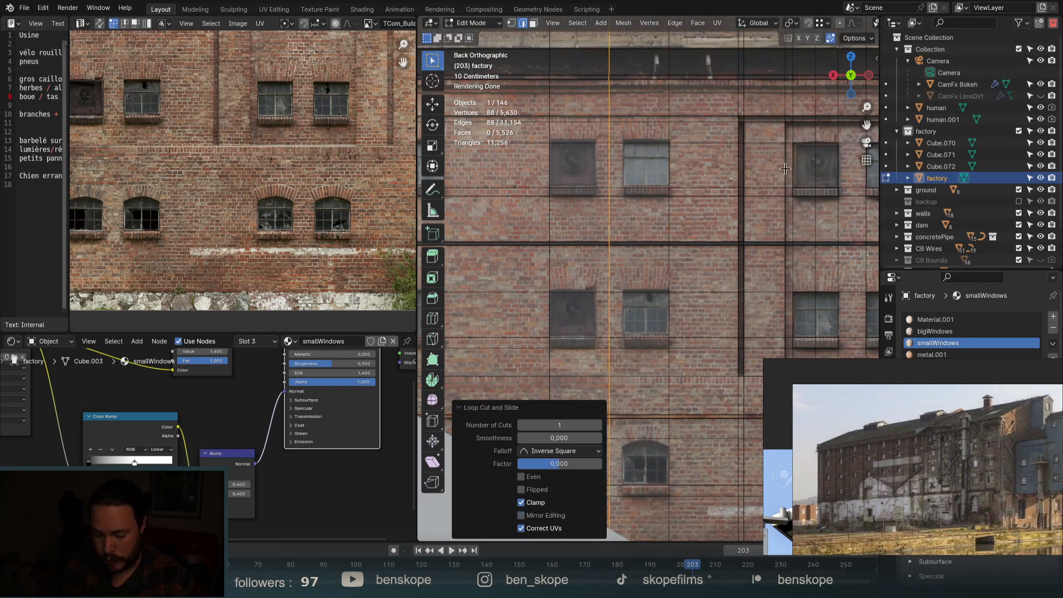
key("ctrl+b")
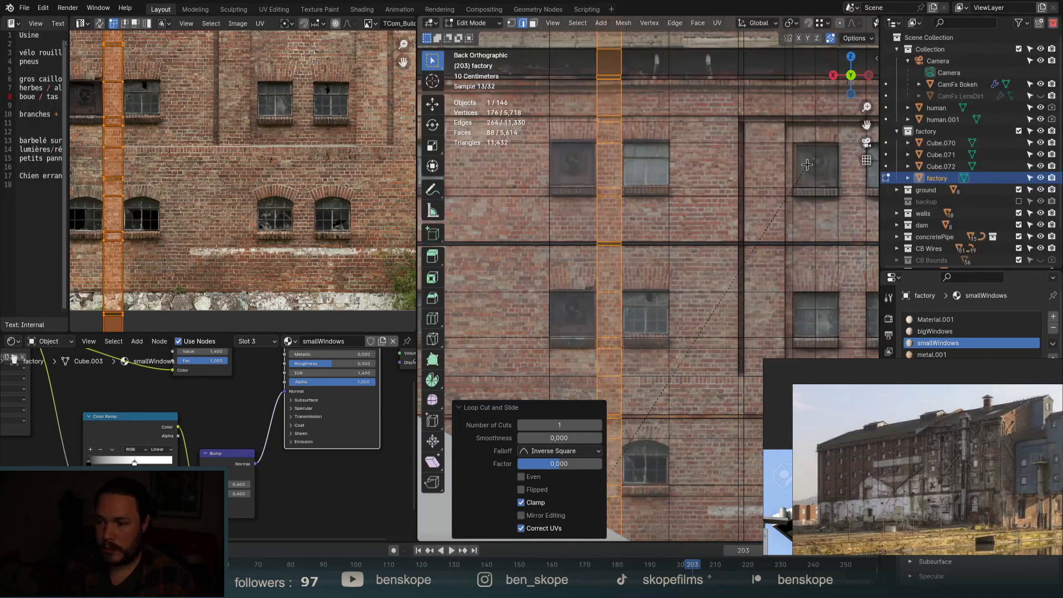
Keep the 0.188 m single-segment bevel and widen the 3D viewport beside the image editor.
left_click(806, 164)
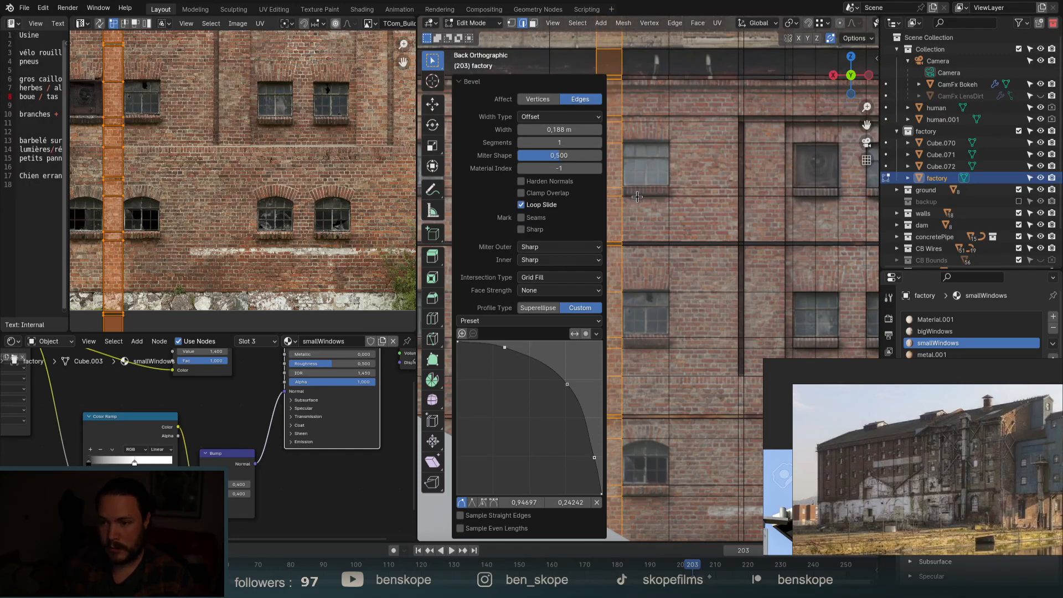
left_click(459, 81)
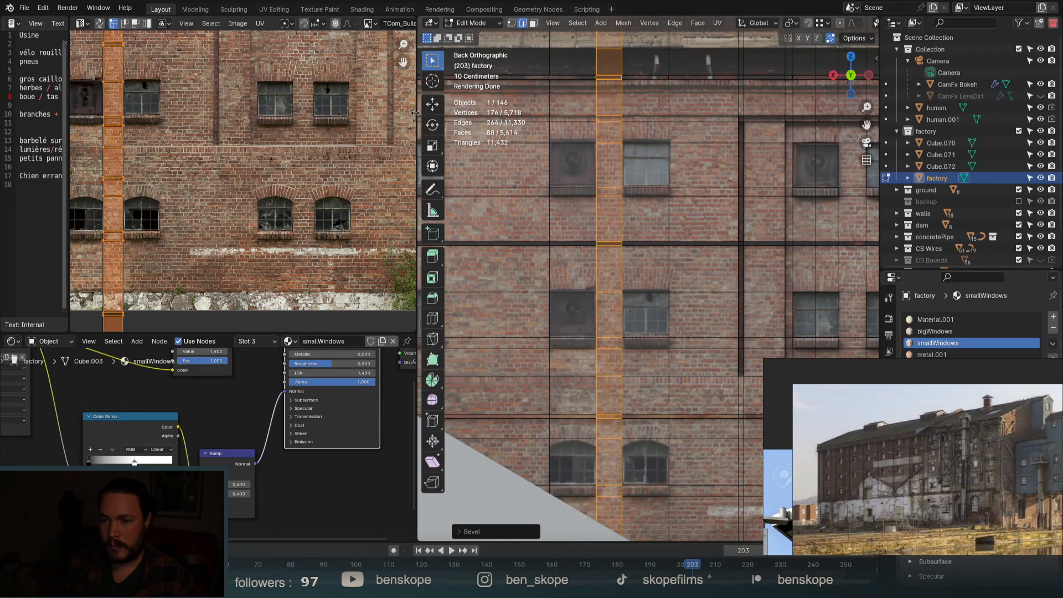
left_click_drag(416, 113, 249, 113)
scroll(800, 189, "down", 3)
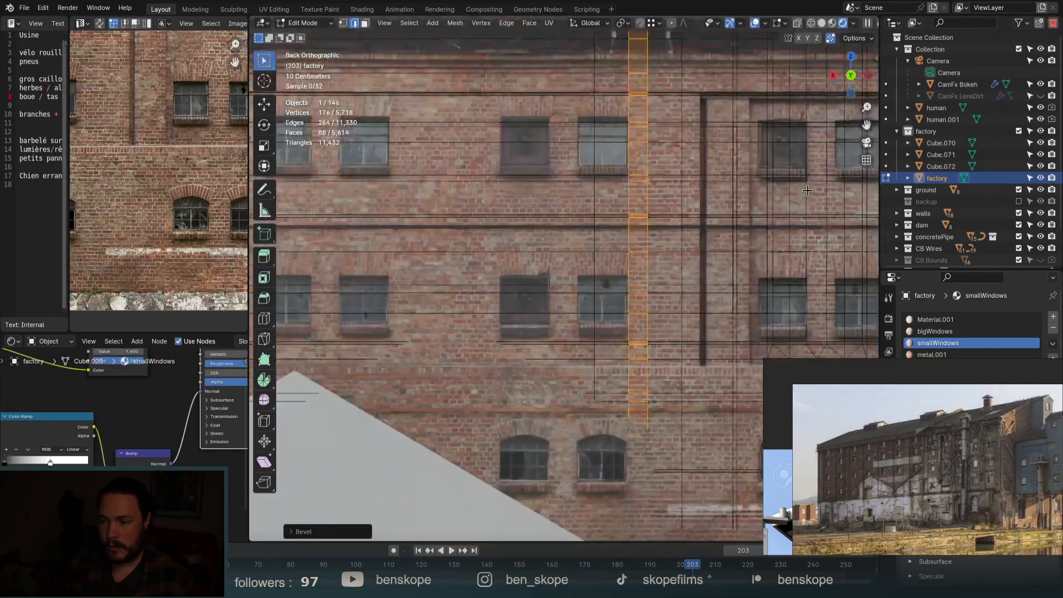
Cut four vertical edge loops on the left of the facade, sliding them to window edges.
scroll(550, 186, "up", 1)
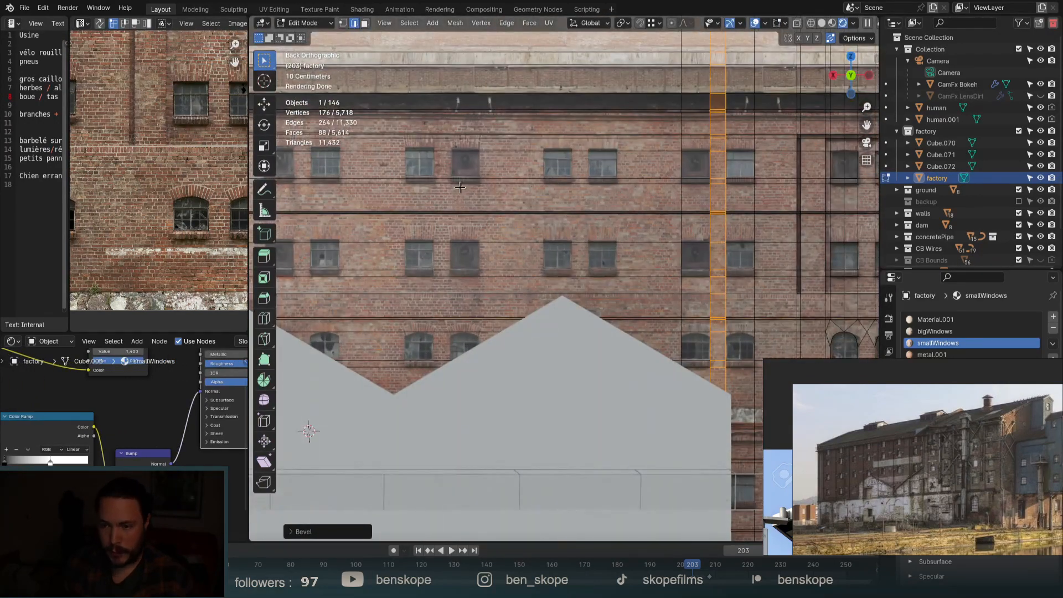
key("ctrl+r")
left_click(447, 175)
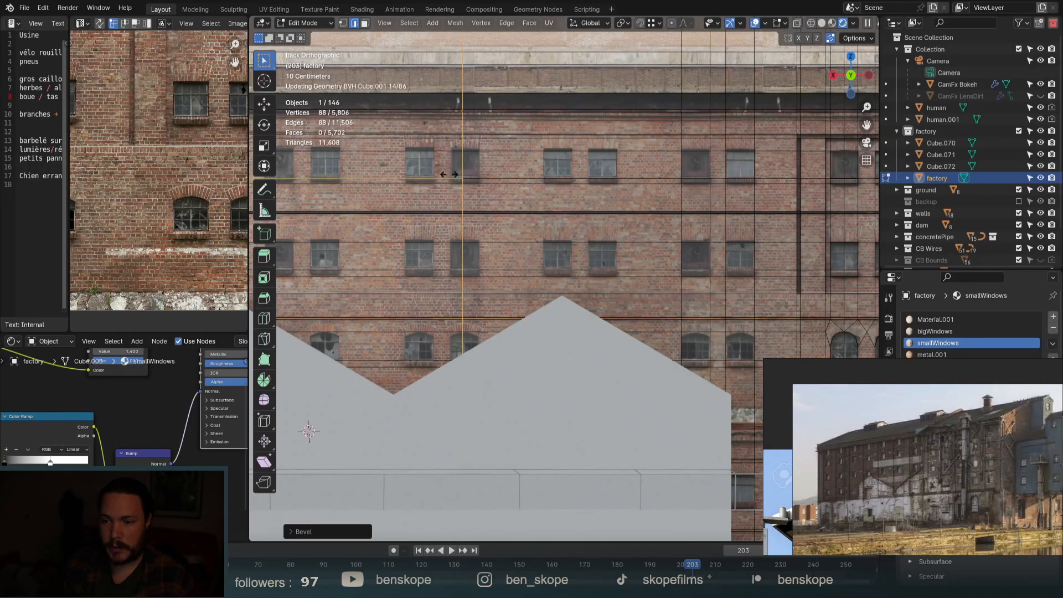
left_click(391, 175)
key("ctrl+r")
left_click(520, 175)
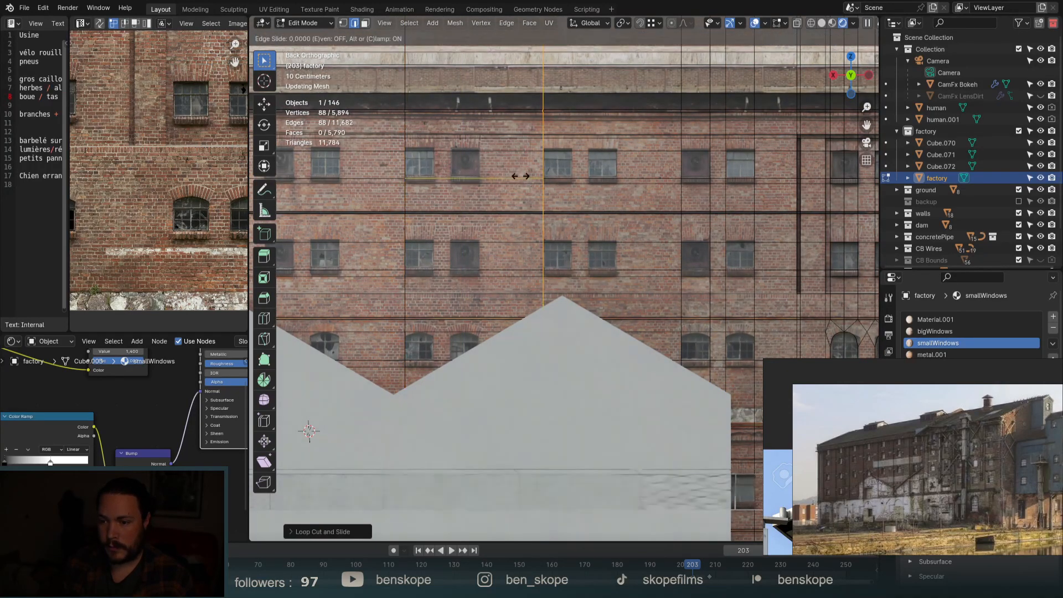
right_click(496, 177)
key("ctrl+r")
left_click(479, 181)
right_click(479, 181)
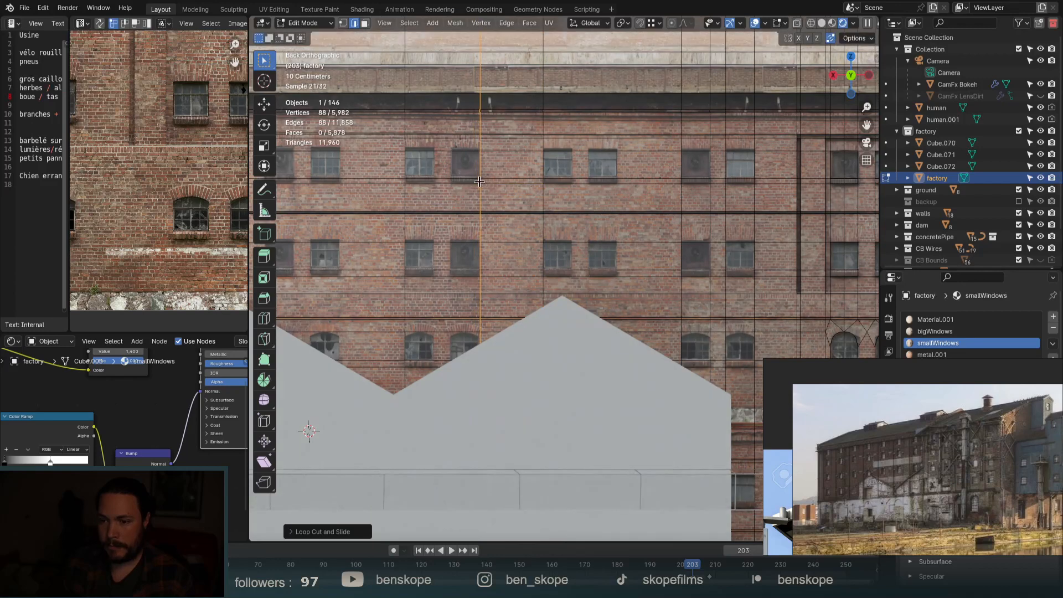
left_click(434, 177)
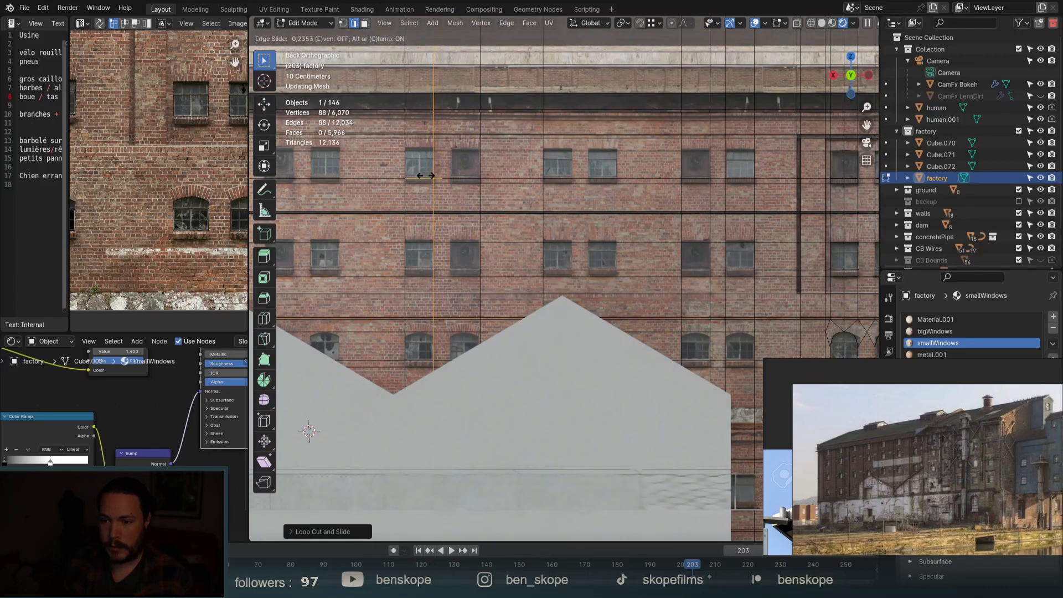
left_click(426, 176)
Add four more vertical loops, each lined up with a window's side.
key("ctrl+r")
left_click(429, 176)
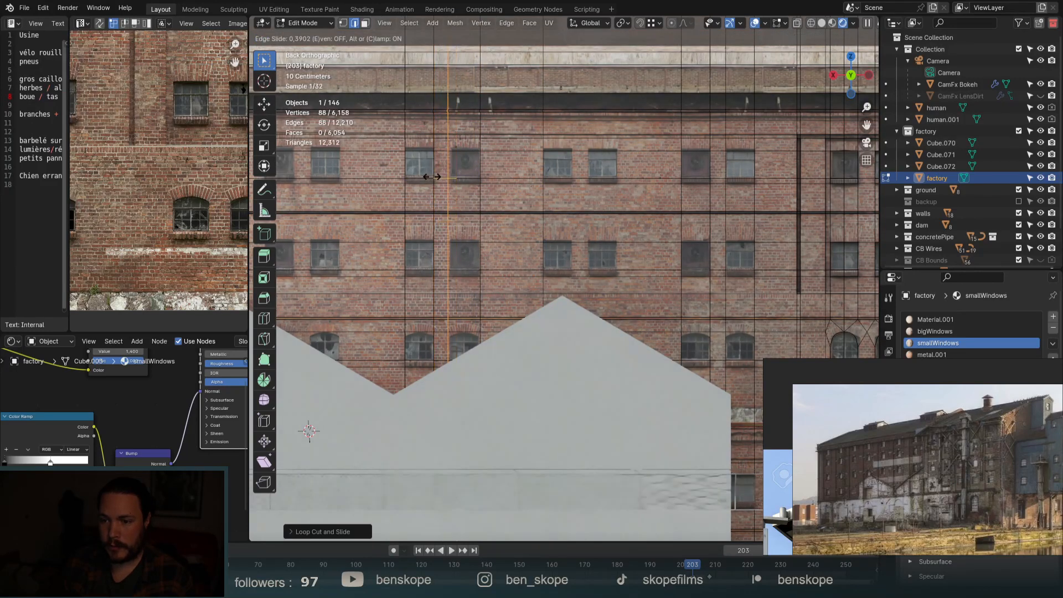
left_click(436, 176)
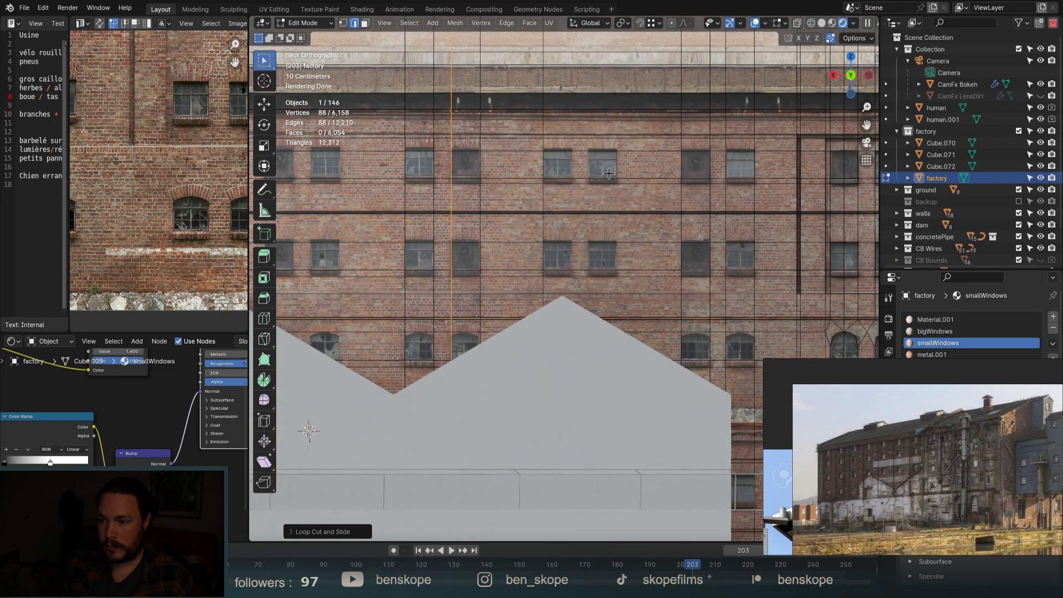
key("ctrl+r")
left_click(609, 173)
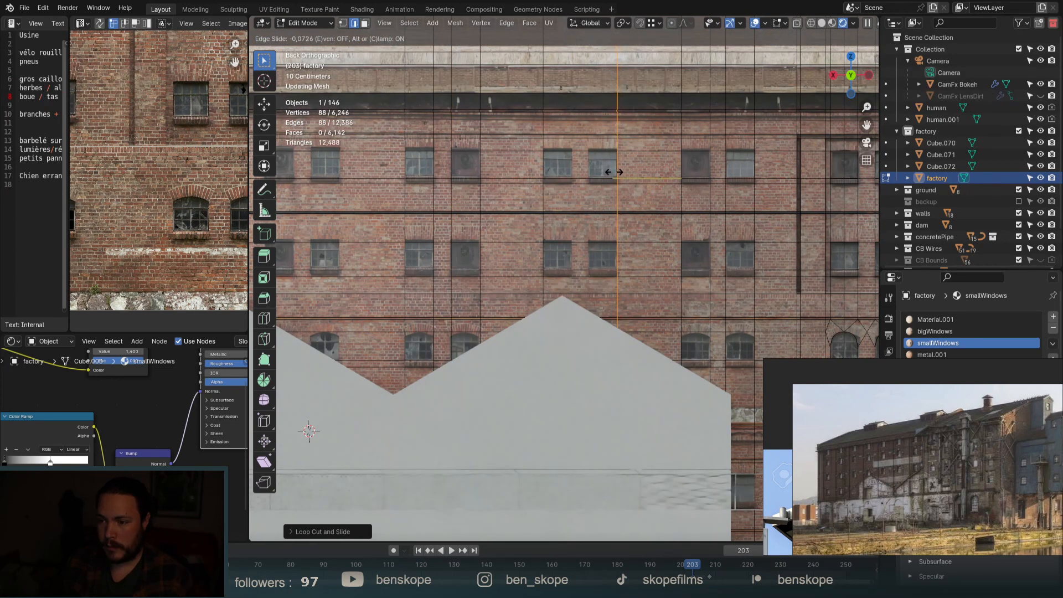
left_click(604, 173)
key("ctrl+r")
left_click(576, 174)
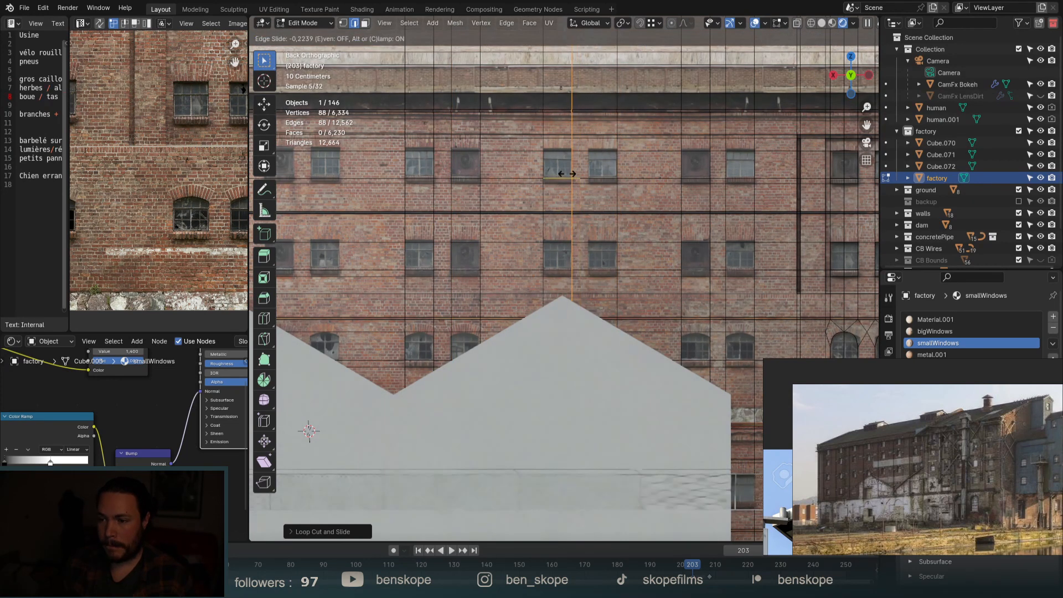
left_click(567, 174)
key("ctrl+r")
left_click(574, 175)
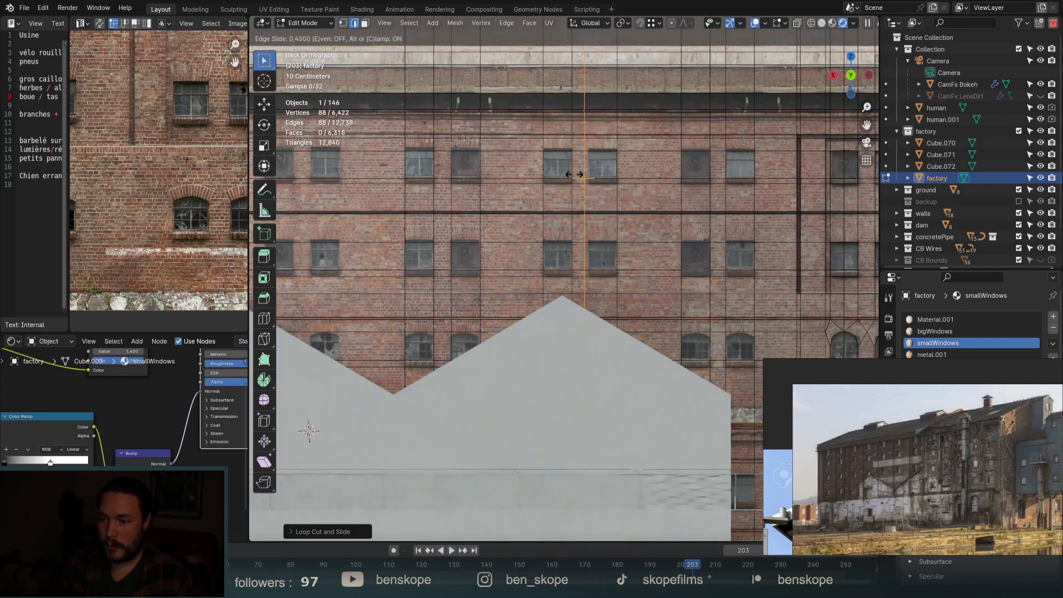
left_click(577, 173)
Cut further vertical loops beside the middle windows, aligning each with a window edge.
scroll(577, 174, "down", 3)
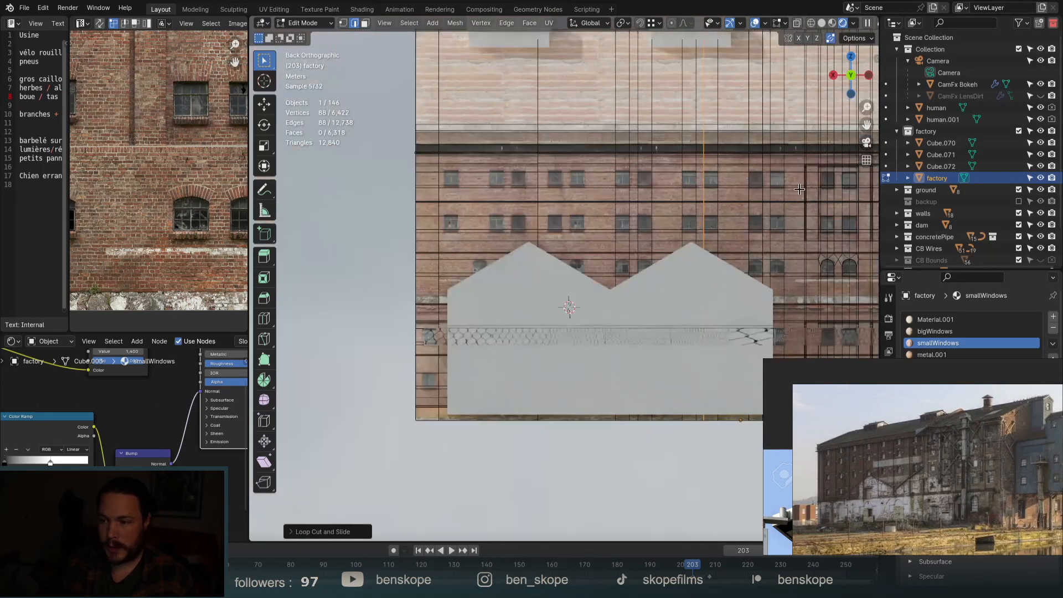
scroll(530, 176, "up", 5)
key("ctrl+r")
left_click(554, 184)
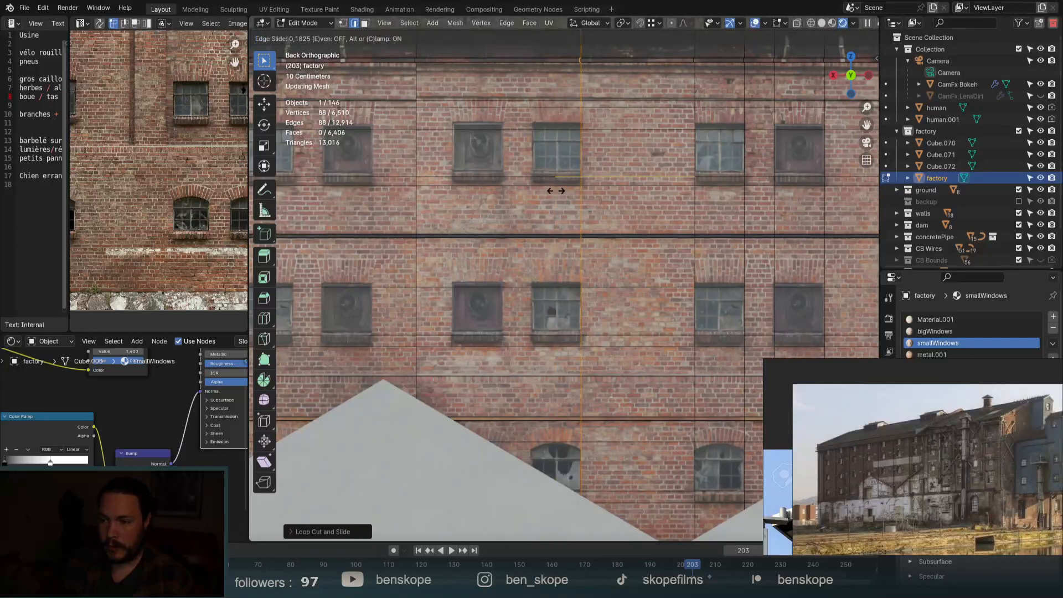
left_click(556, 190)
left_click(526, 180)
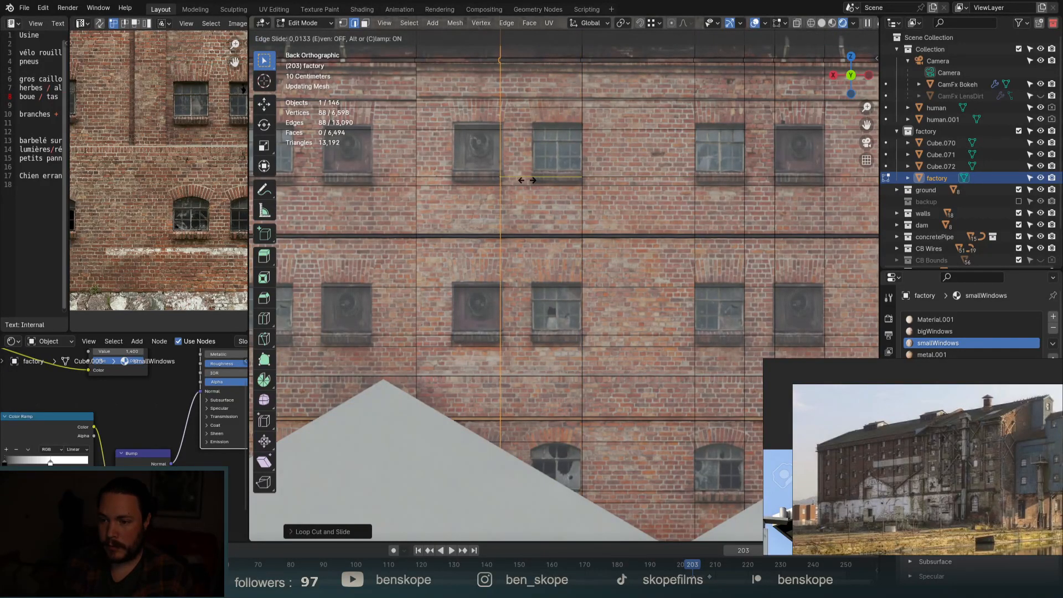
left_click(527, 180)
key("ctrl+r")
left_click(450, 171)
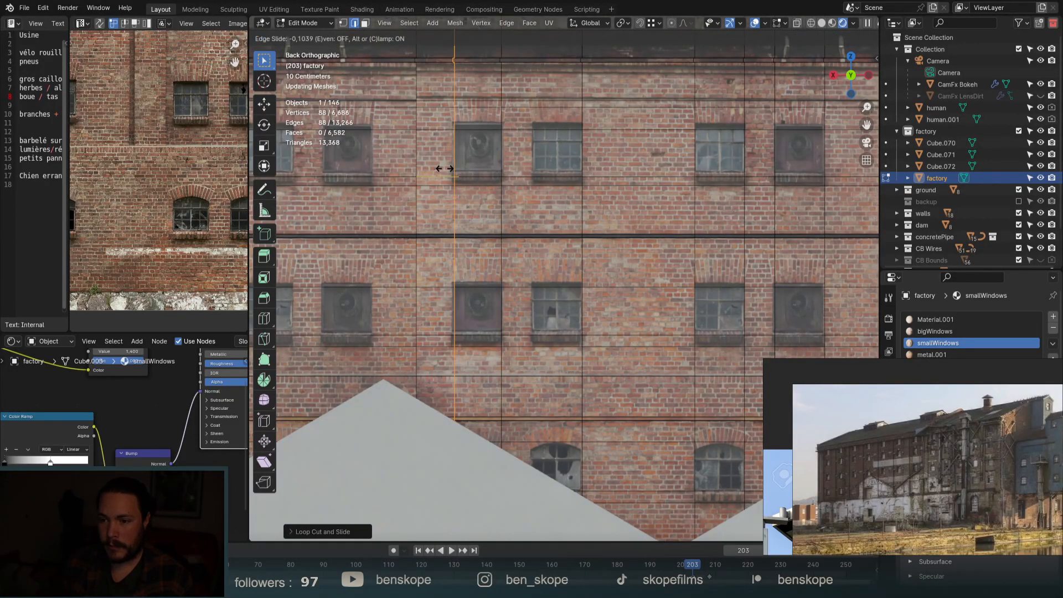
left_click(441, 171)
key("ctrl+r")
left_click(540, 173)
left_click(539, 193)
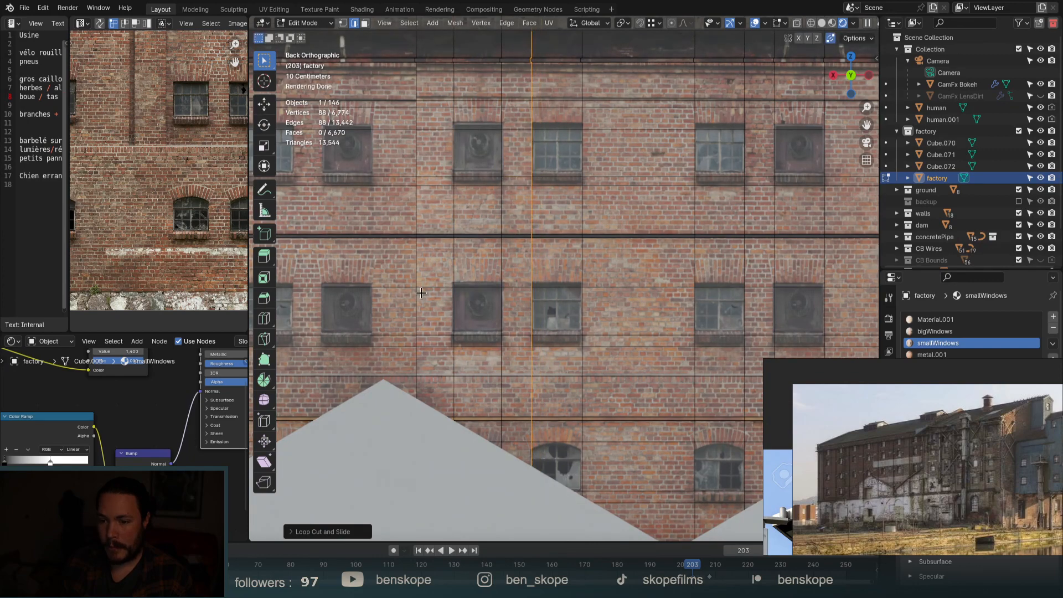
Add vertical loops on the lower facade, sliding them to the window edges.
key("ctrl+r")
left_click(360, 286)
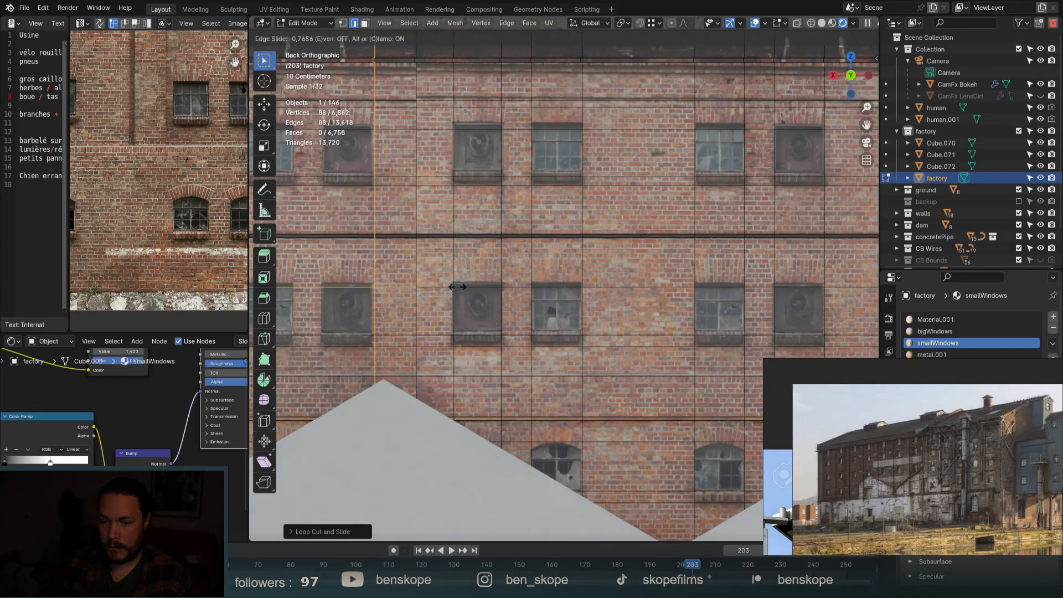
left_click(456, 285)
scroll(657, 429, "down", 3)
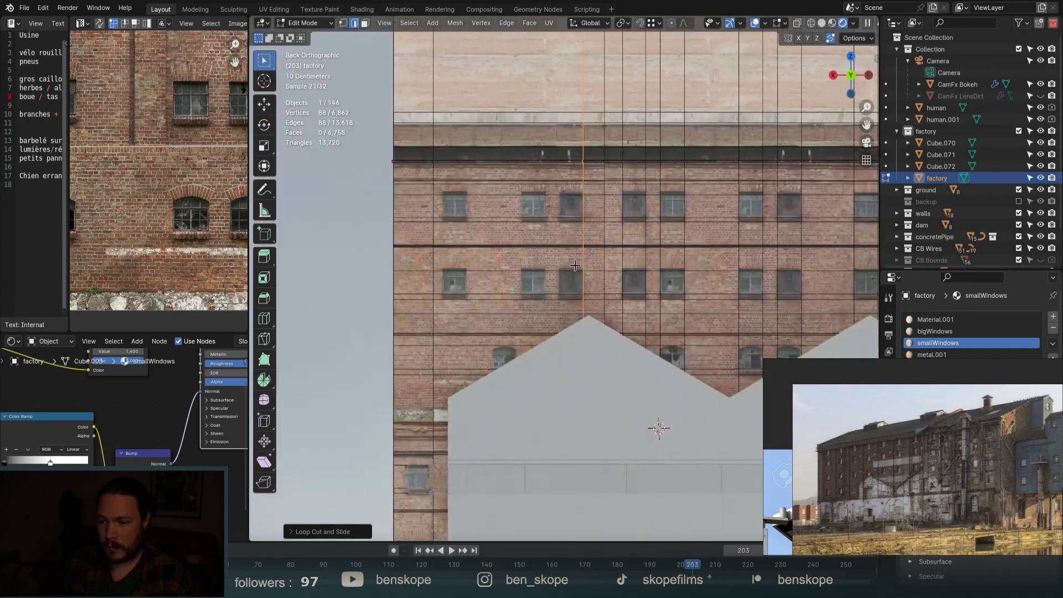
scroll(508, 274, "up", 4)
key("ctrl+r")
left_click(509, 274)
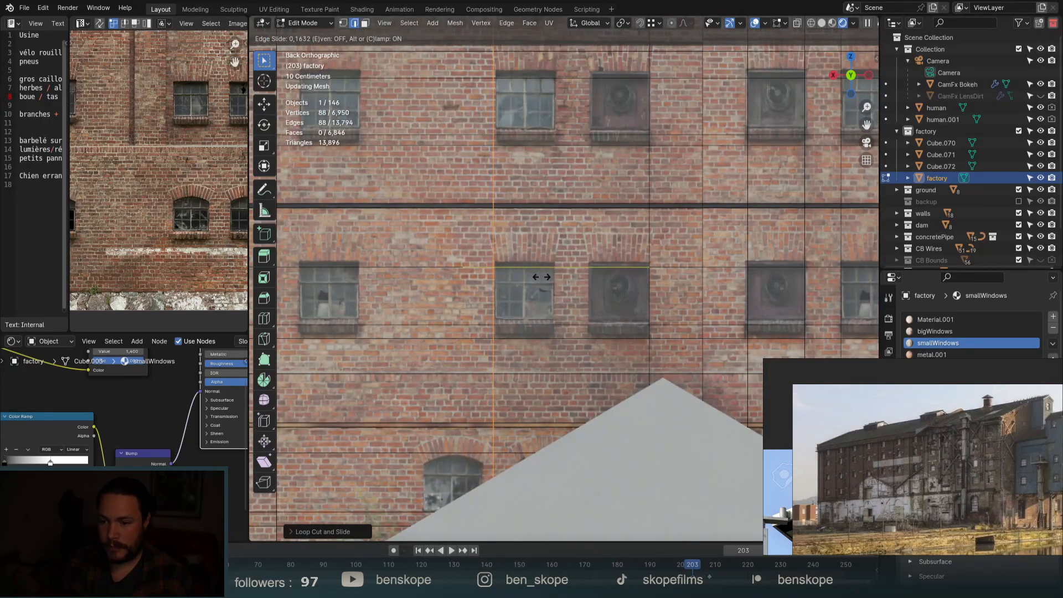
left_click(540, 277)
Cut two more lower vertical loops aligned with neighbouring window sides.
key("ctrl+r")
left_click(575, 274)
left_click(581, 270)
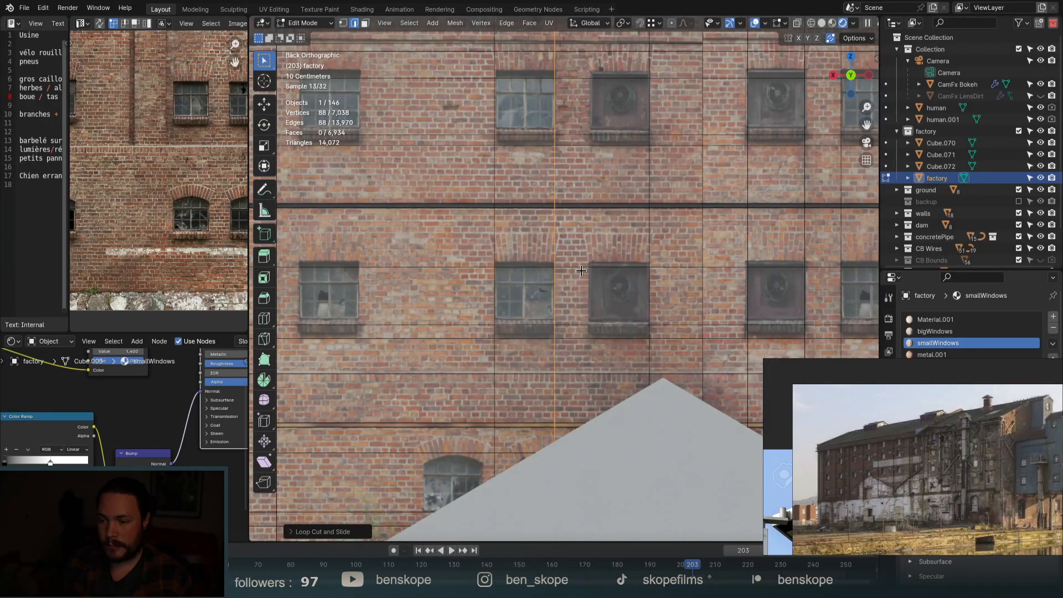
key("ctrl+r")
left_click(575, 269)
left_click(563, 268)
scroll(588, 253, "down", 3)
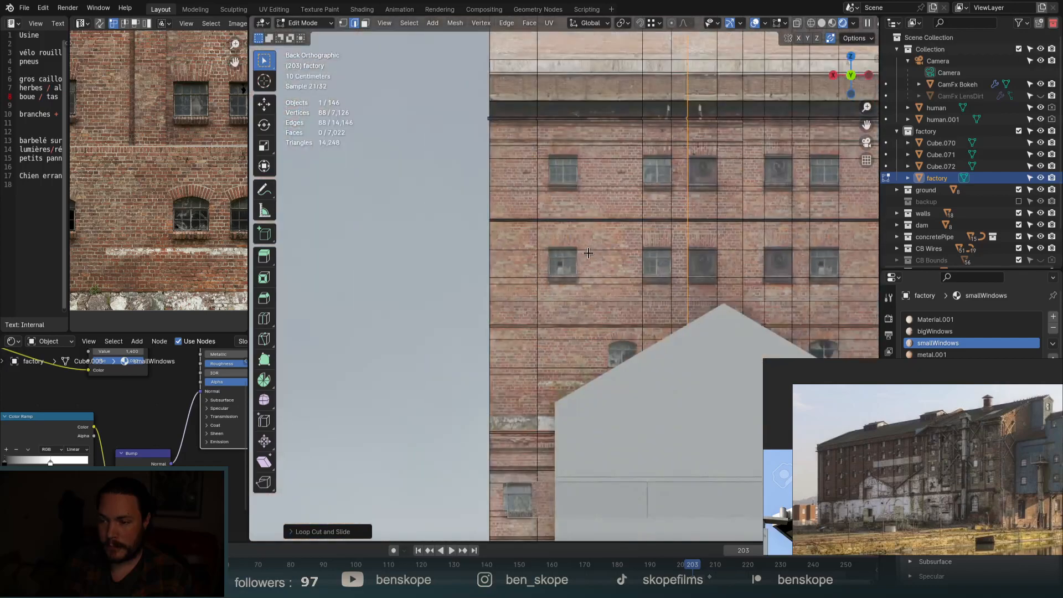
scroll(588, 253, "up", 4)
Add a horizontal loop along the window edges and a final vertical loop beside a window.
key("ctrl+r")
left_click(442, 226)
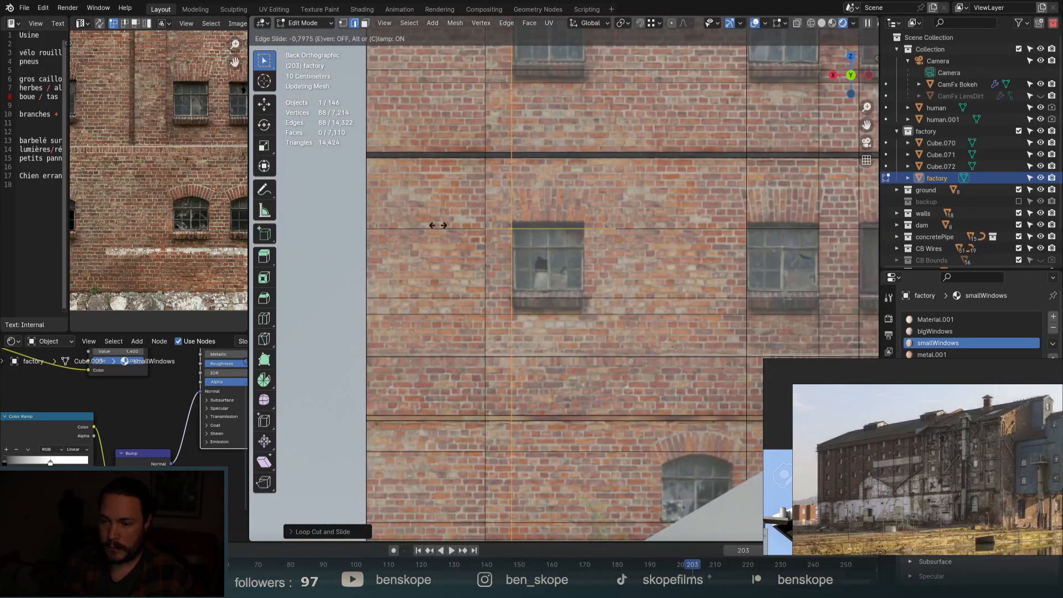
left_click(438, 225)
left_click(552, 228)
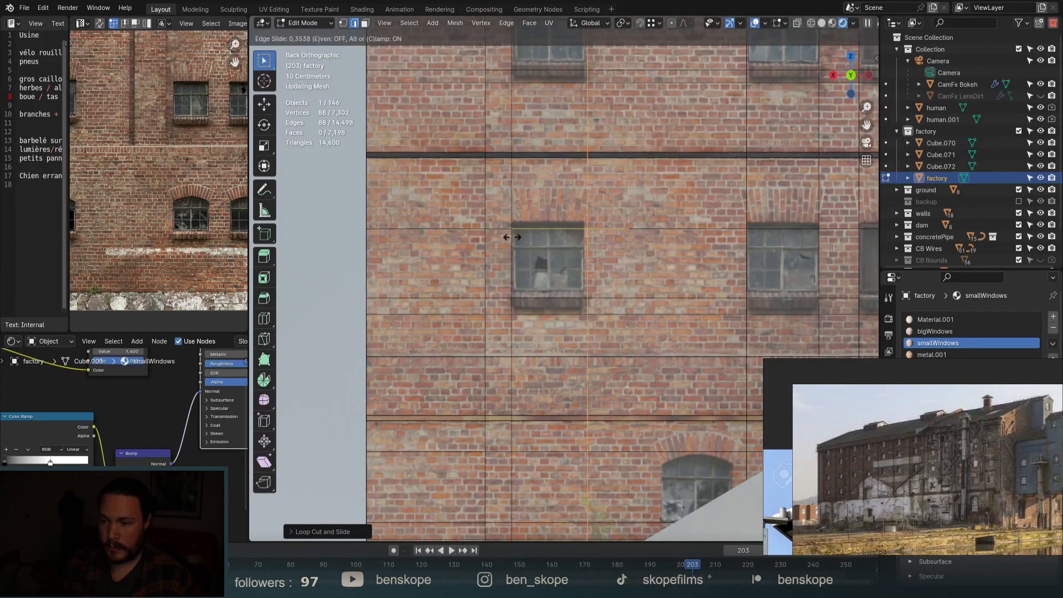
left_click(508, 235)
scroll(664, 276, "down", 4)
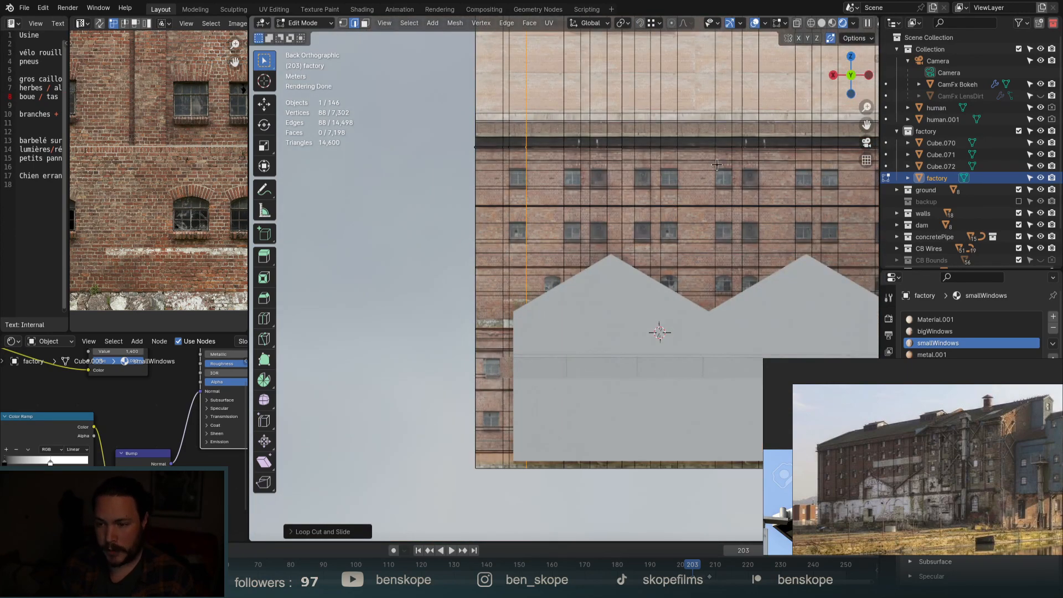
Switch to face selection and select the first 14 window faces across both rows.
key("3")
key("alt+a")
scroll(646, 193, "up", 4)
left_click(383, 159)
left_click(387, 266, "shift")
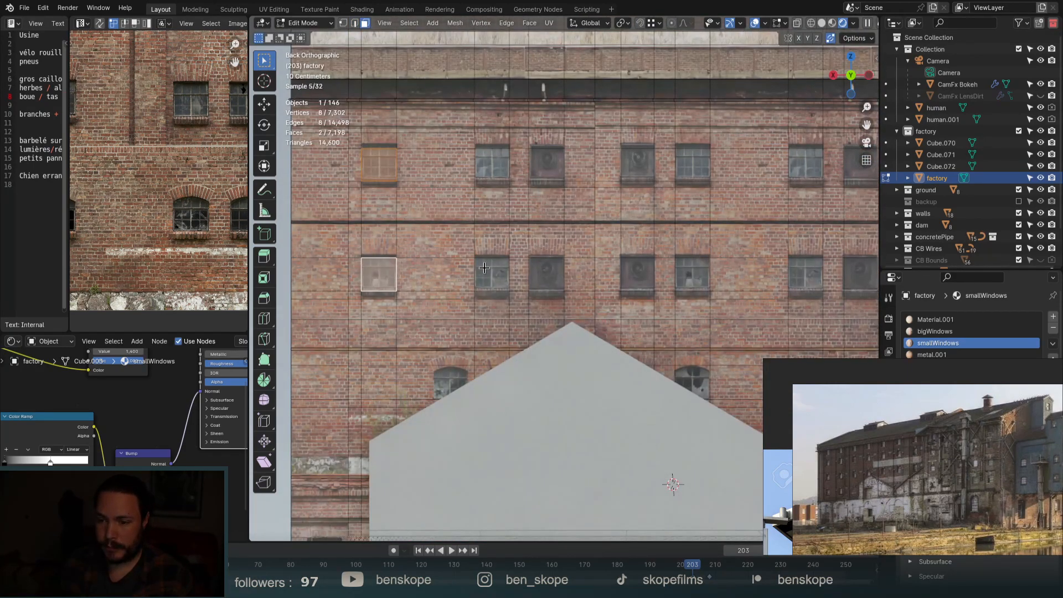
left_click(491, 271, "shift")
left_click(501, 159, "shift")
left_click(544, 161, "shift")
left_click(546, 272, "shift")
left_click(637, 265, "shift")
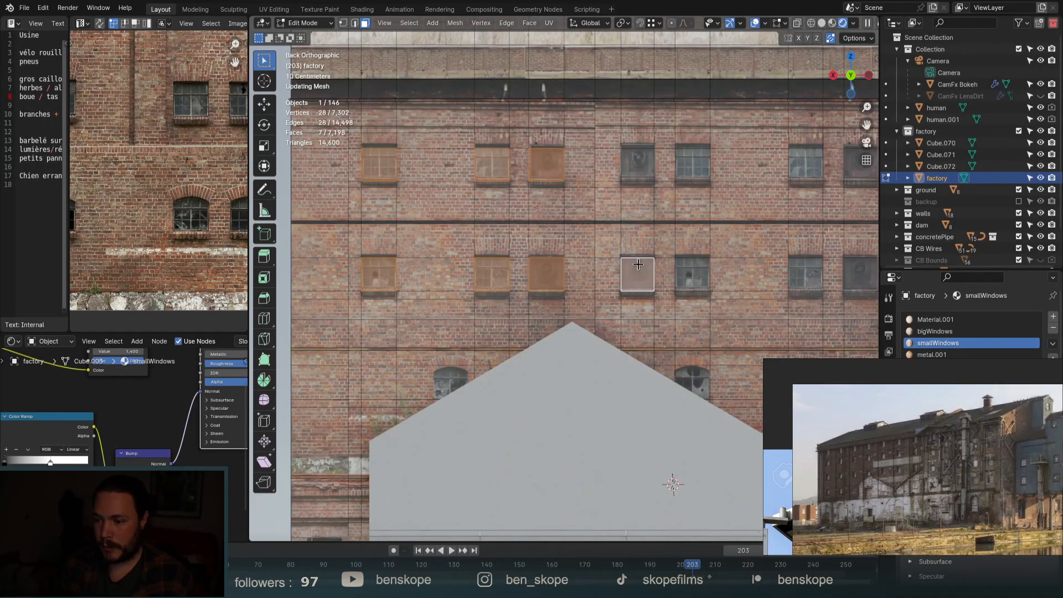
left_click(639, 162, "shift")
left_click(692, 163, "shift")
left_click(692, 272, "shift")
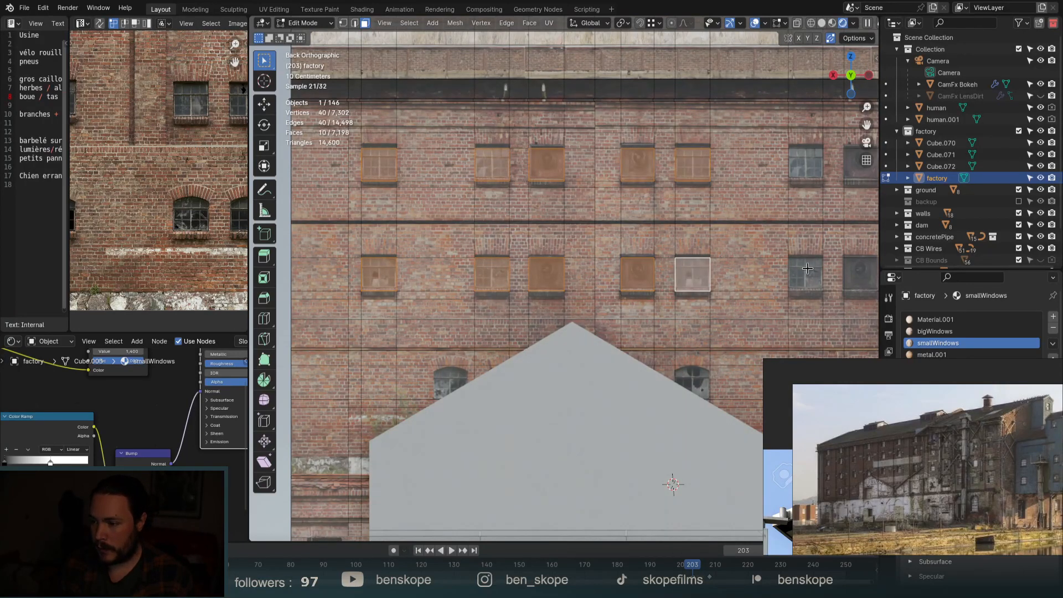
left_click(806, 273, "shift")
left_click(805, 164, "shift")
left_click(852, 169, "shift")
left_click(859, 272, "shift")
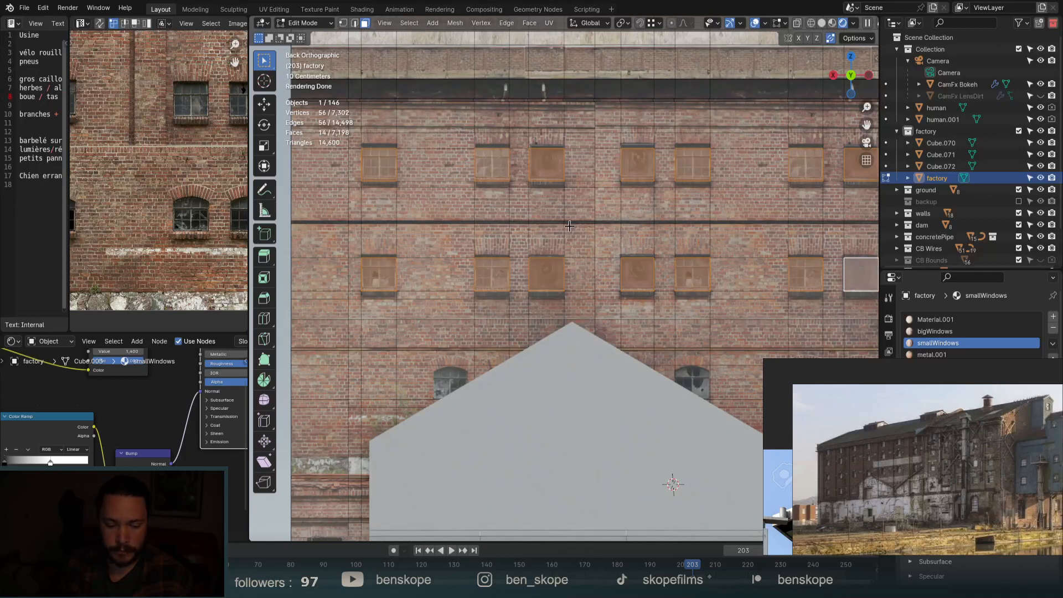
Add nine more upper and lower window faces to the selection.
scroll(528, 242, "down", 3)
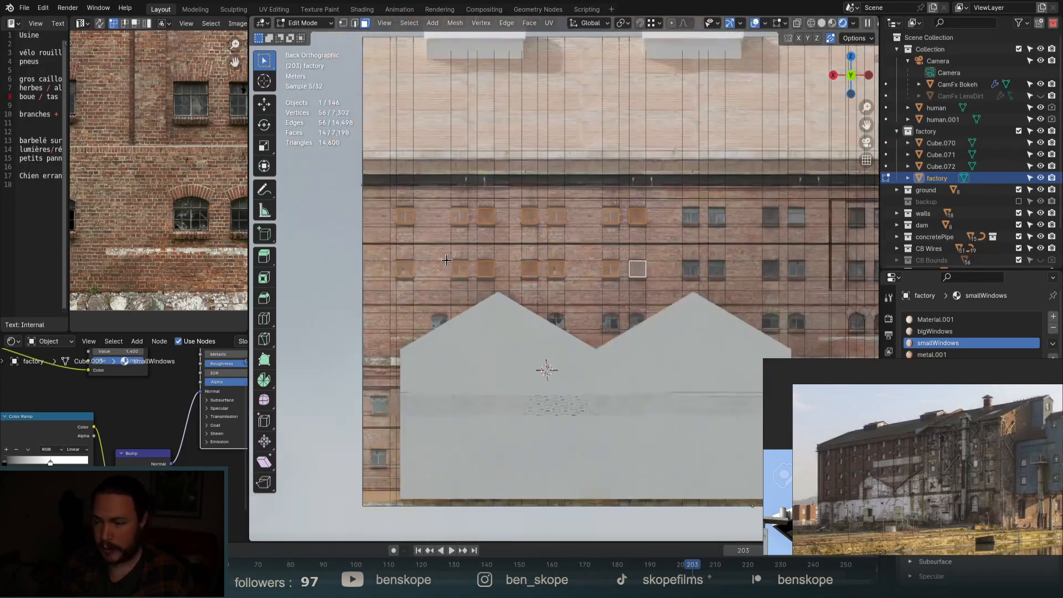
scroll(766, 256, "up", 3)
left_click(600, 271, "shift")
left_click(649, 279, "shift")
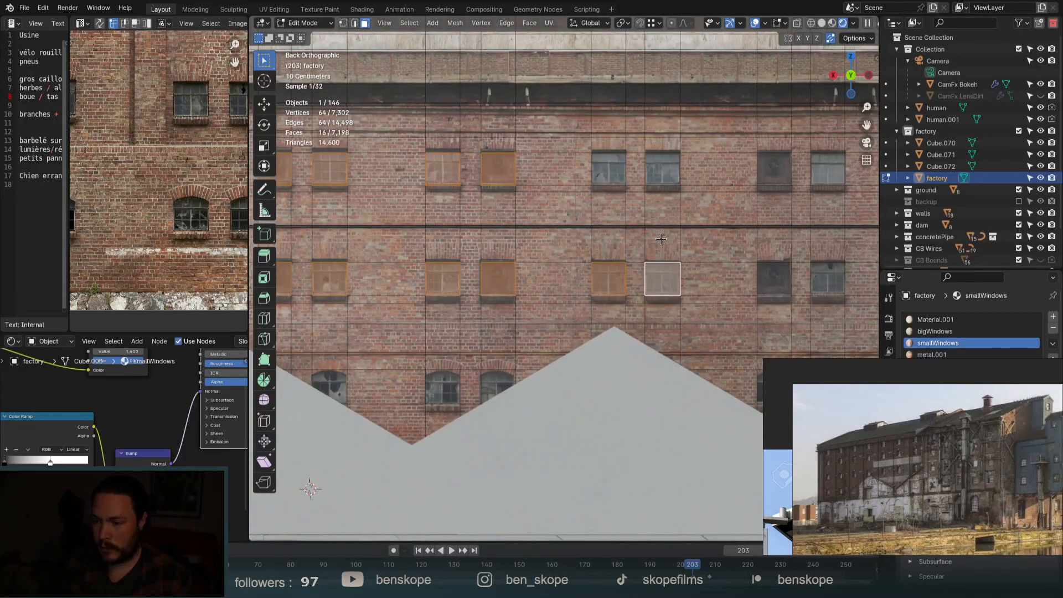
left_click(674, 160, "shift")
left_click(598, 174, "shift")
left_click(773, 169, "shift")
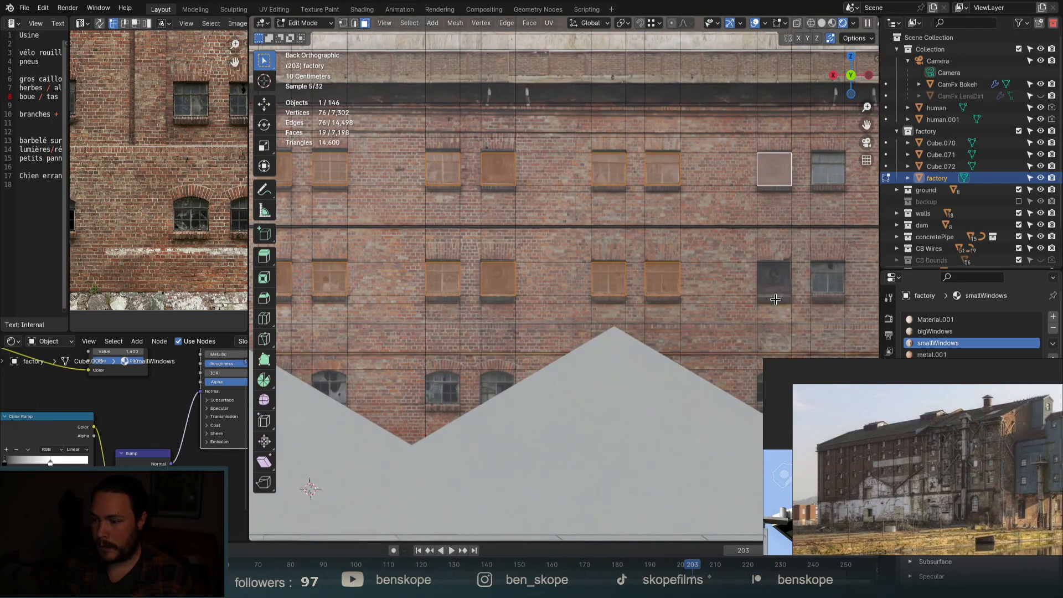
left_click(773, 299, "shift")
left_click(773, 279, "shift")
left_click(835, 282, "shift")
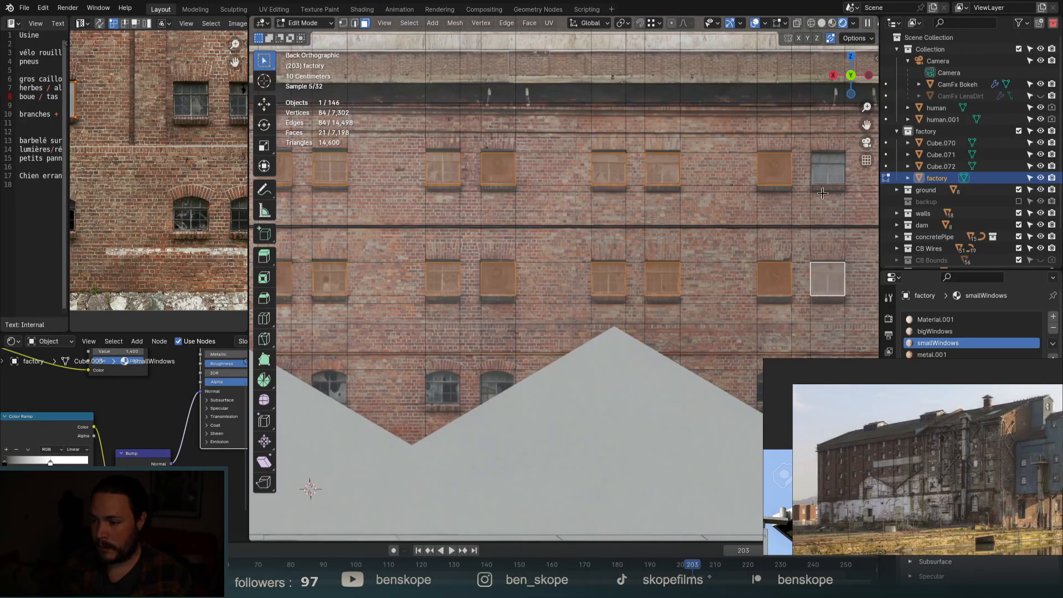
left_click(826, 172, "shift")
Add the remaining seven window faces so every facade window is selected.
scroll(680, 352, "down", 3)
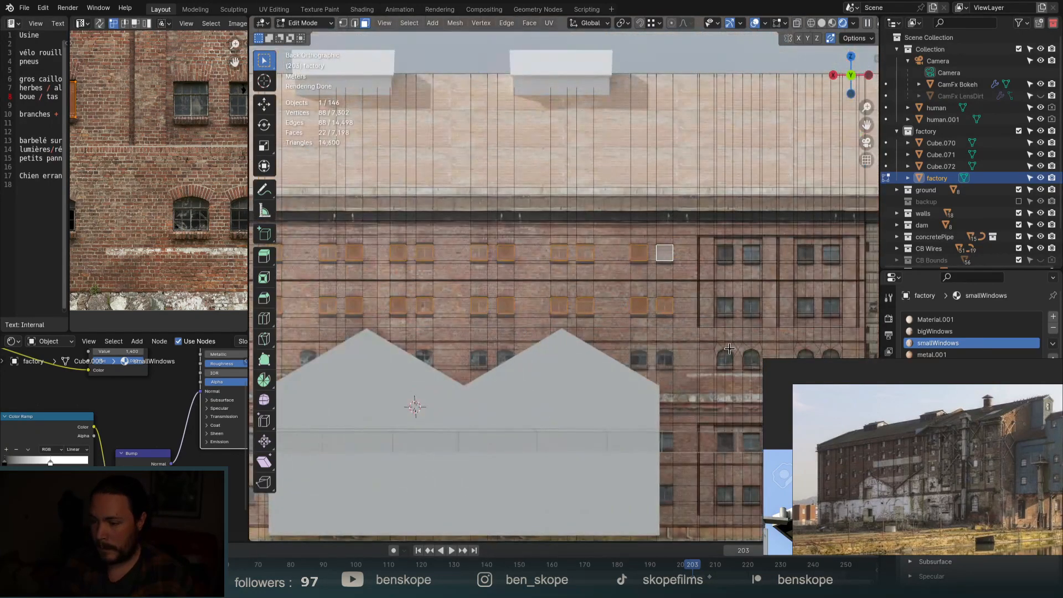
scroll(665, 361, "up", 5)
left_click(485, 360, "shift")
left_click(601, 366, "shift")
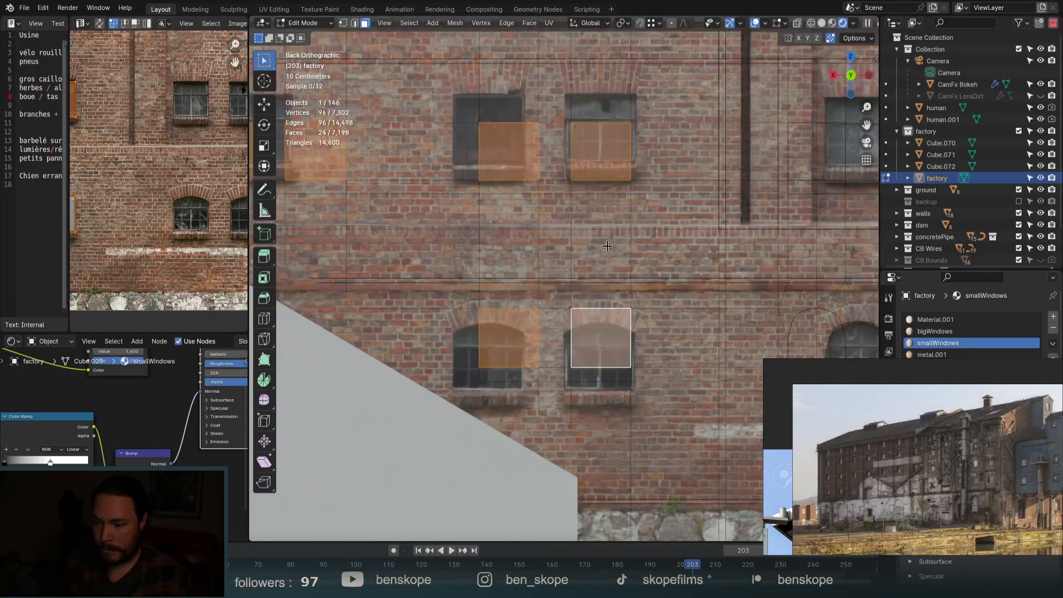
scroll(608, 365, "down", 4)
scroll(610, 457, "up", 6)
left_click(610, 457, "shift")
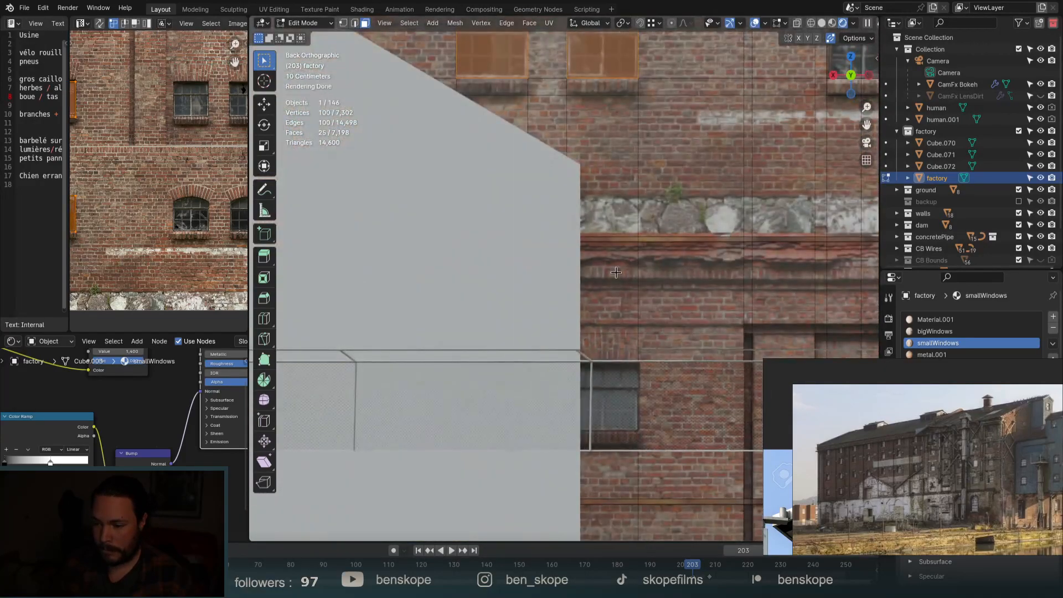
scroll(612, 442, "down", 4)
scroll(630, 357, "up", 4)
left_click(630, 357, "shift")
scroll(631, 356, "down", 4)
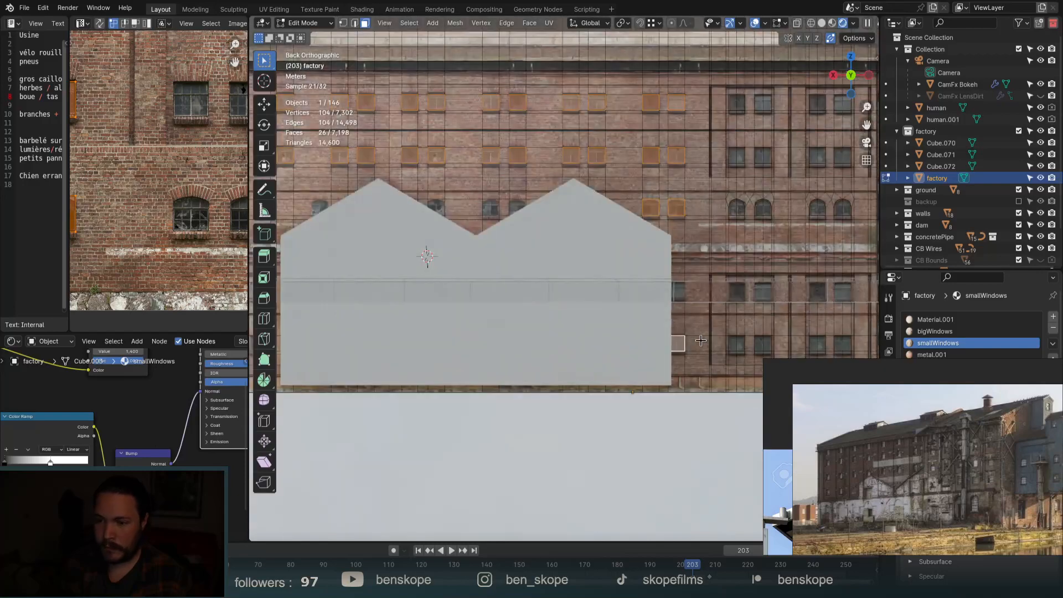
scroll(507, 215, "up", 4)
left_click(469, 194, "shift")
left_click(553, 194, "shift")
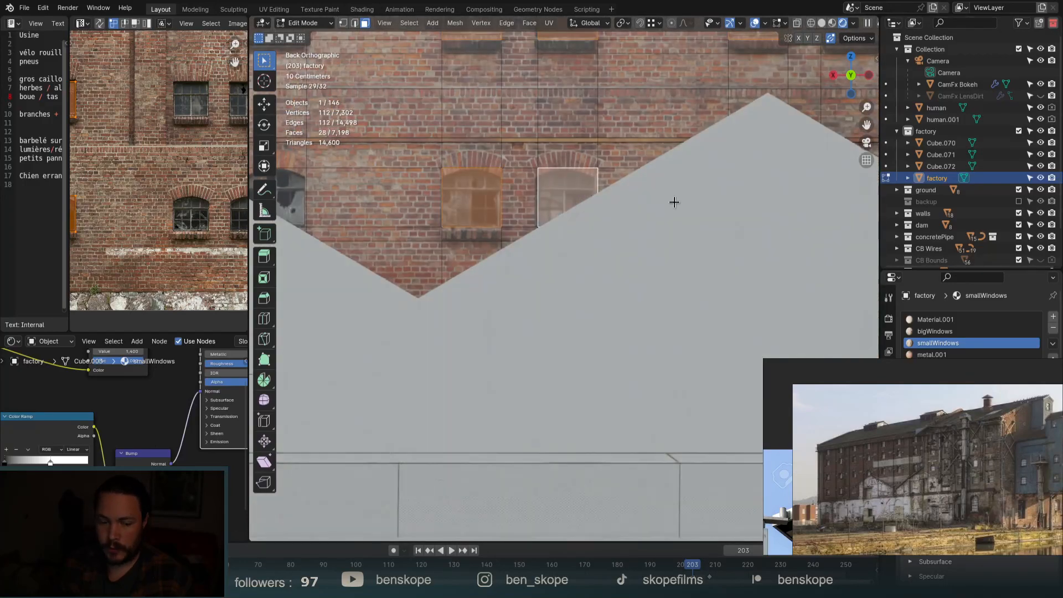
scroll(705, 206, "down", 2)
left_click(497, 203, "shift")
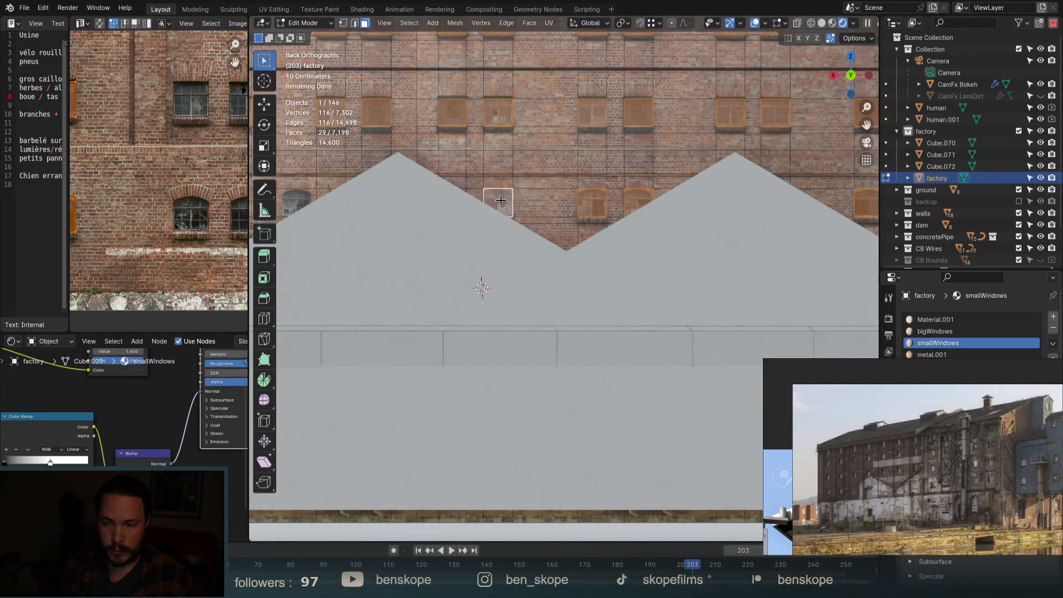
scroll(662, 208, "down", 3)
scroll(662, 208, "down", 2)
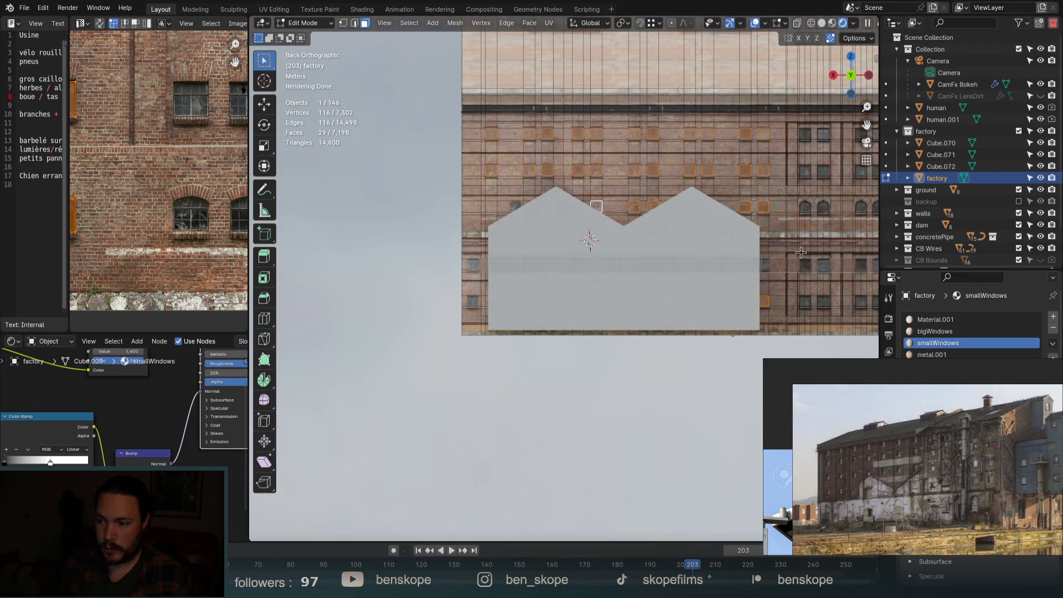
middle_click_drag(801, 253, 702, 282)
Extrude the selected window faces about 7 cm inward into the wall.
scroll(778, 232, "up", 3)
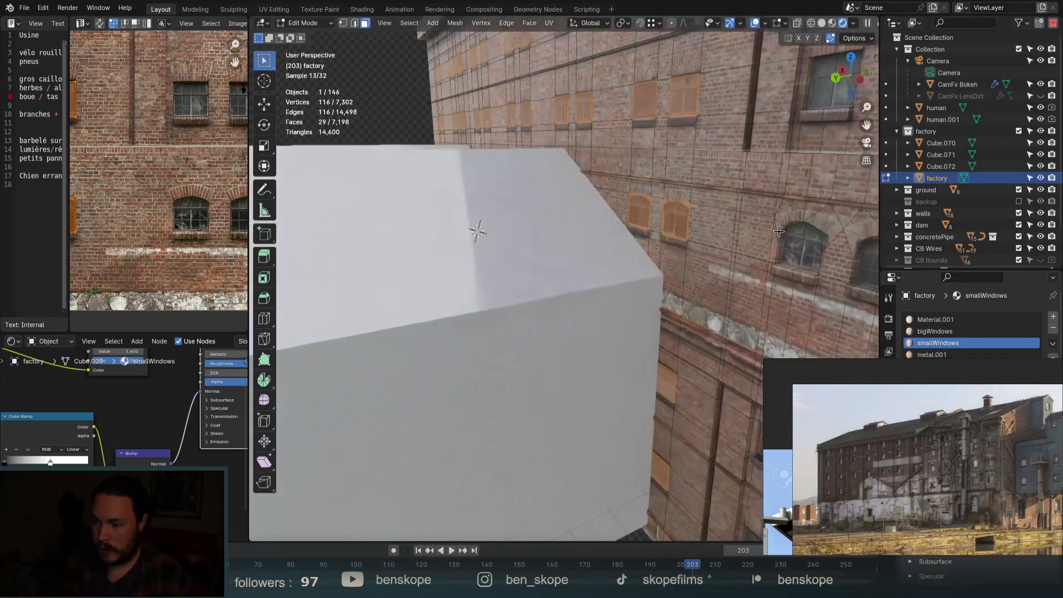
scroll(778, 232, "up", 1)
key("e")
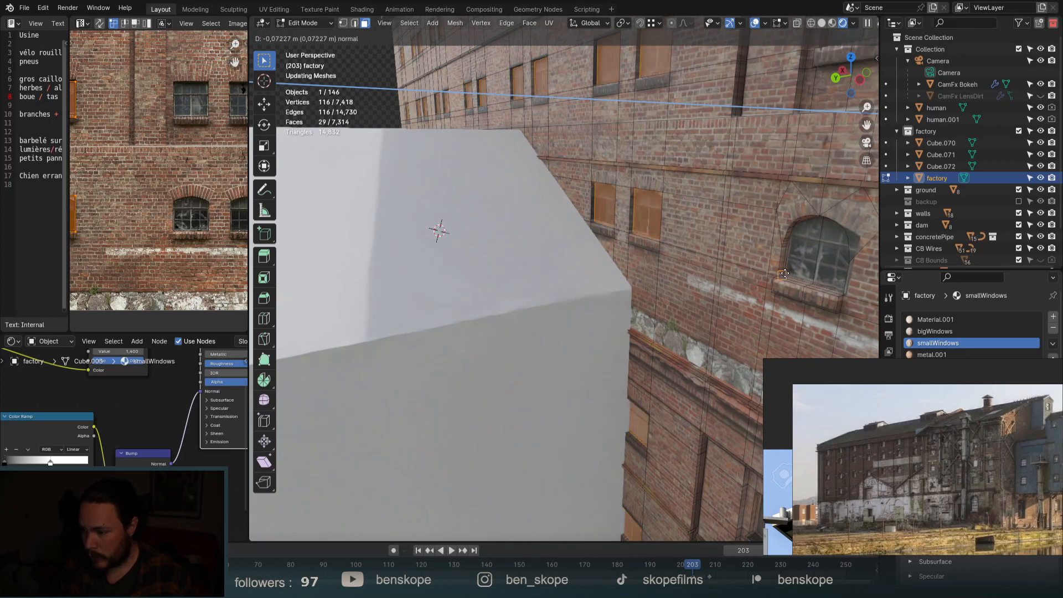
left_click(725, 273)
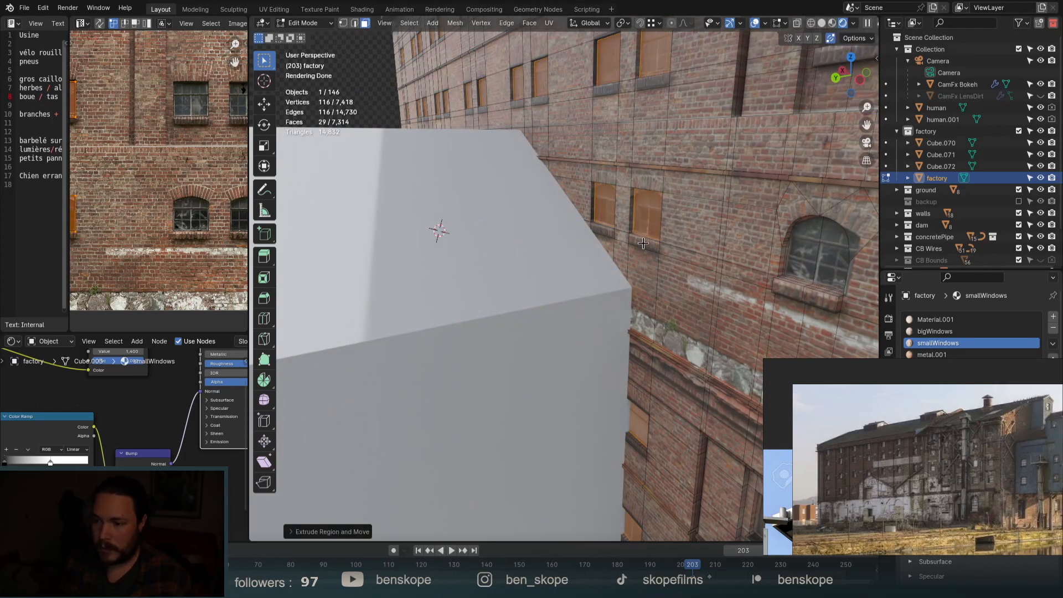
Select a single window and switch to edge mode to target its top edge.
middle_click_drag(644, 237, 669, 204)
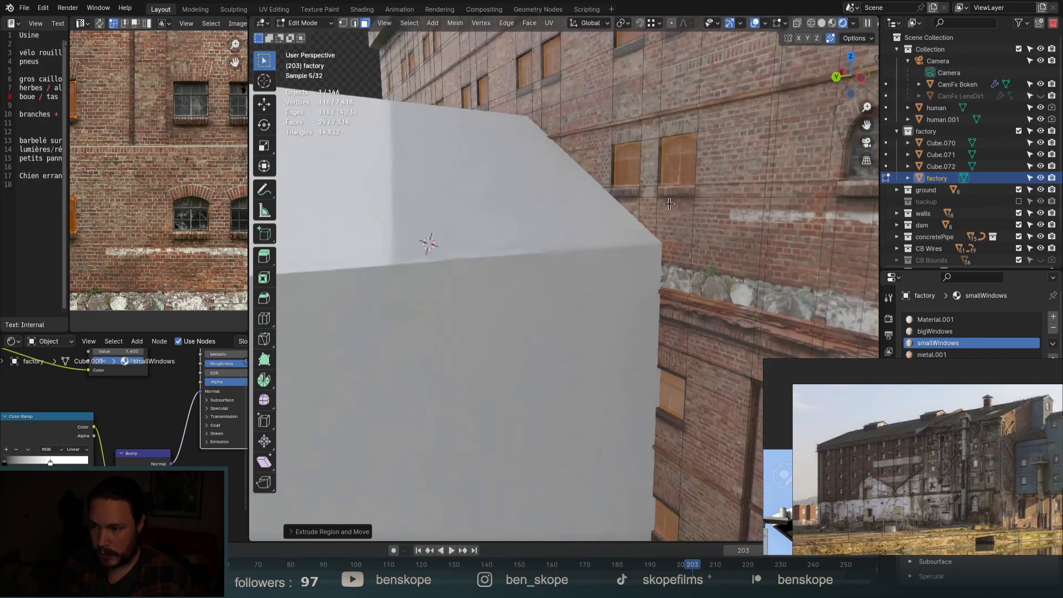
scroll(669, 204, "up", 5)
left_click(586, 161)
key("2")
left_click(603, 146)
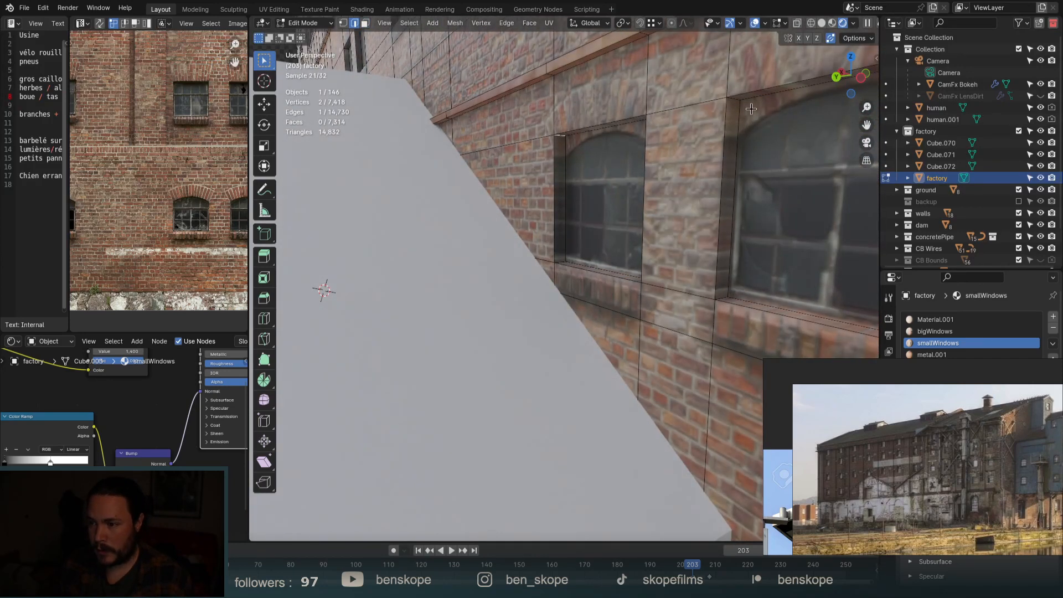
scroll(493, 121, "down", 4)
middle_click_drag(429, 46, 548, 83)
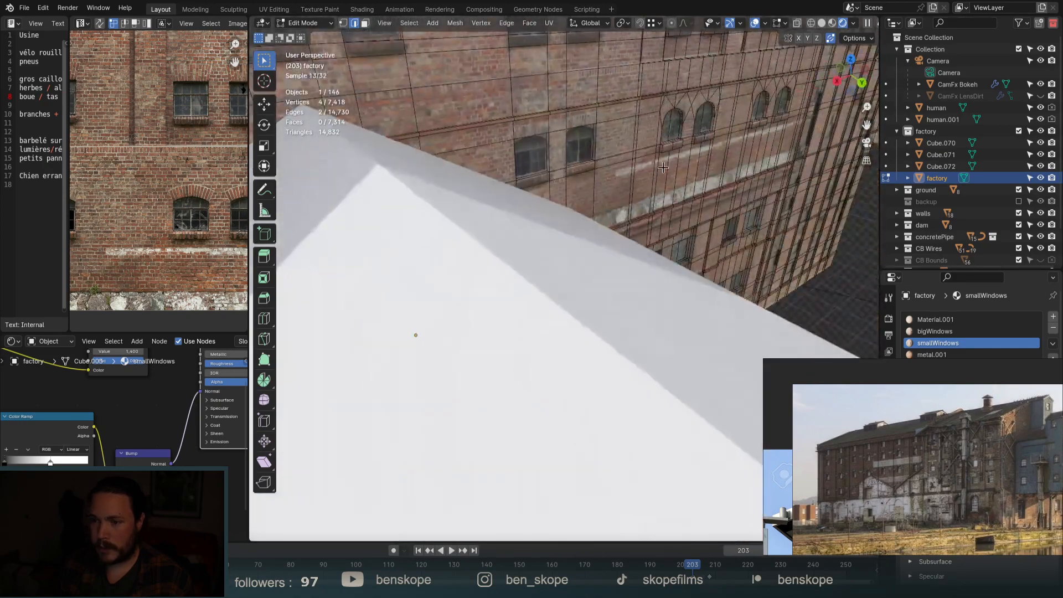
scroll(540, 138, "up", 3)
scroll(539, 138, "up", 4)
scroll(581, 171, "up", 3)
middle_click_drag(581, 170, 576, 133)
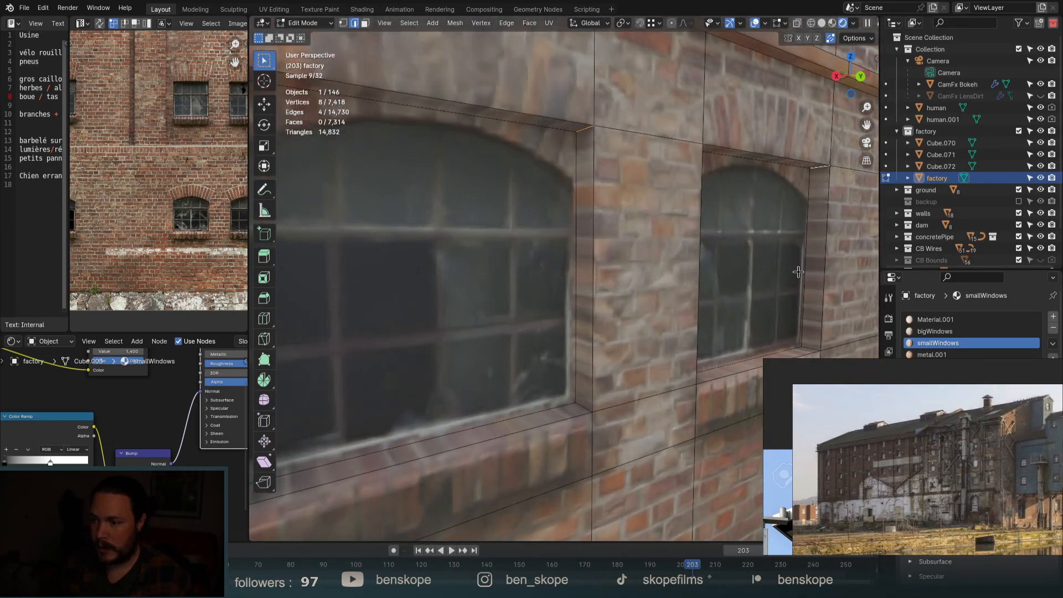
scroll(798, 271, "down", 4)
middle_click_drag(704, 365, 734, 336)
scroll(688, 389, "down", 3)
scroll(547, 396, "up", 10)
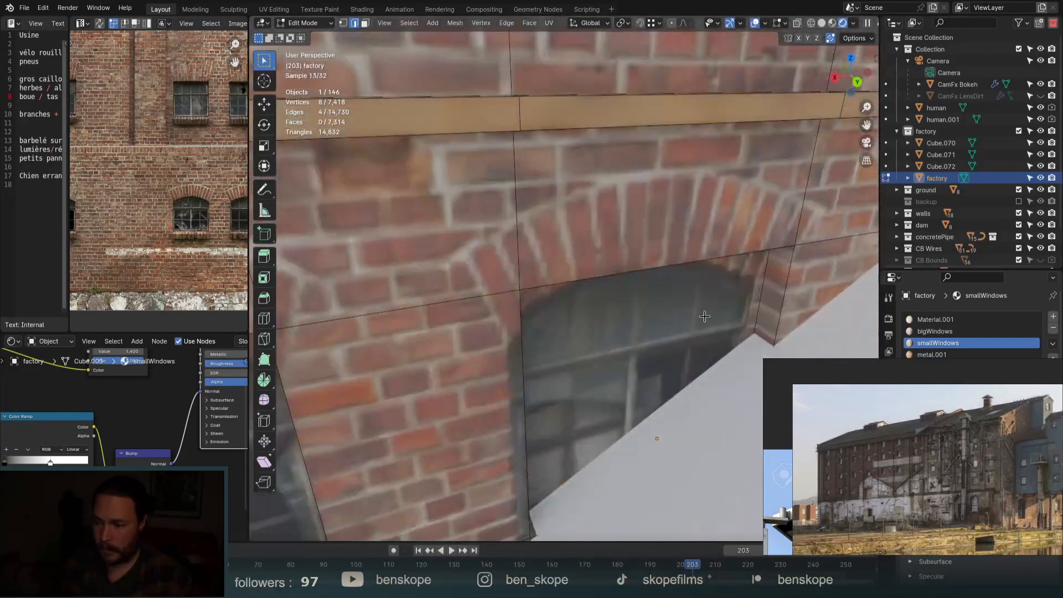
scroll(561, 330, "down", 3)
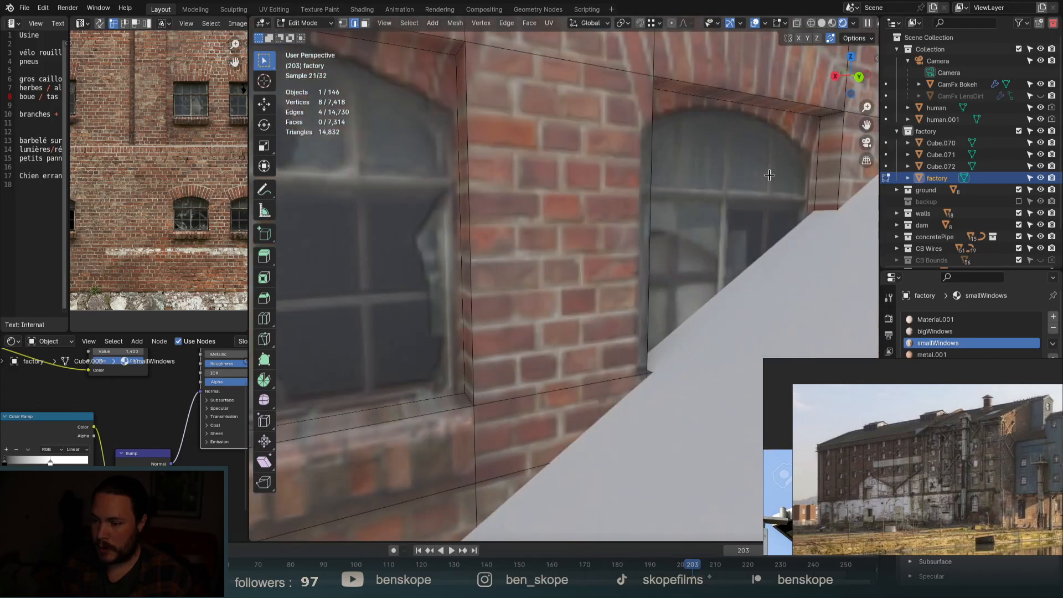
scroll(827, 154, "down", 4)
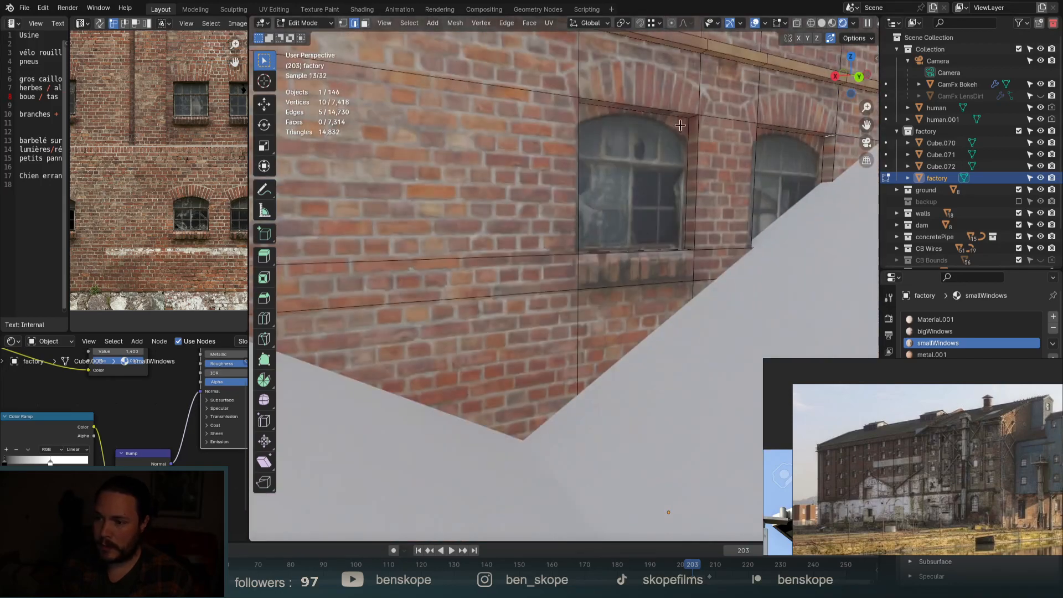
scroll(705, 109, "up", 4)
Add the other windows' upper corner edges to the edge selection.
left_click(701, 113, "shift")
scroll(701, 113, "down", 4)
middle_click_drag(733, 222, 681, 238)
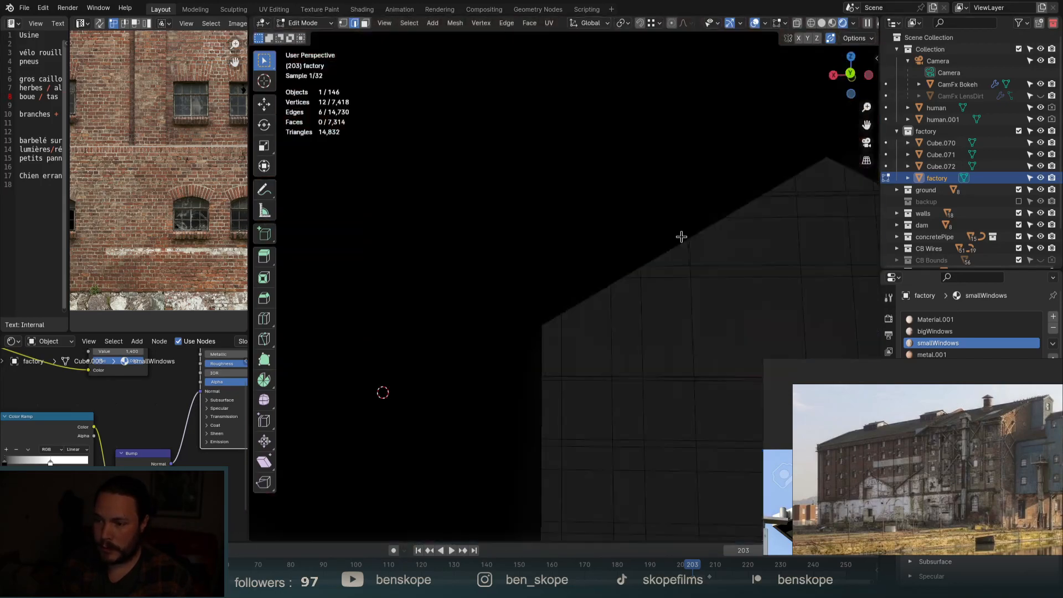
scroll(669, 266, "down", 2)
scroll(480, 212, "up", 4)
scroll(470, 213, "down", 1)
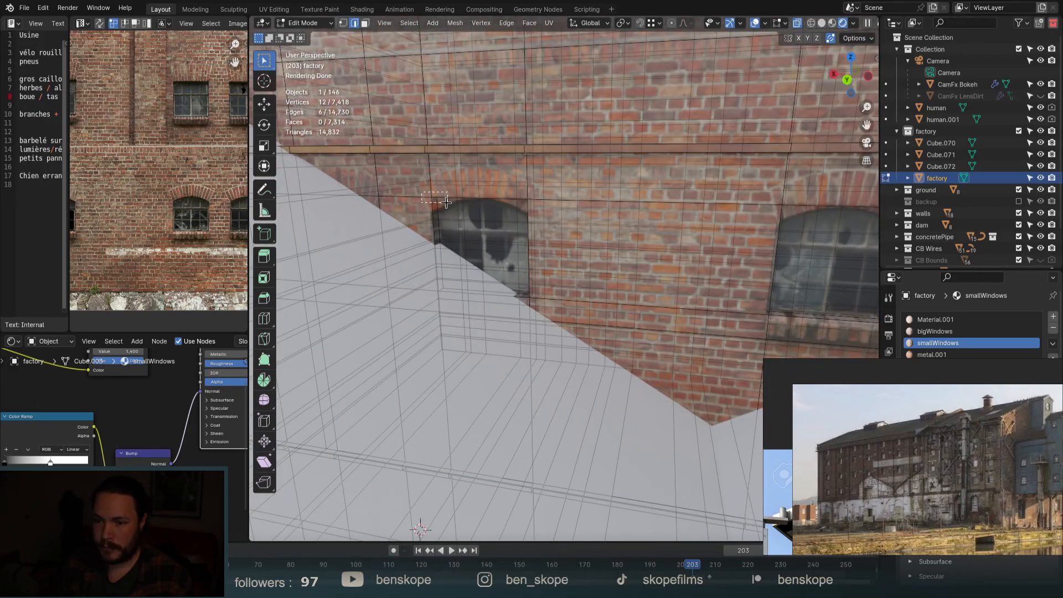
scroll(524, 198, "up", 3)
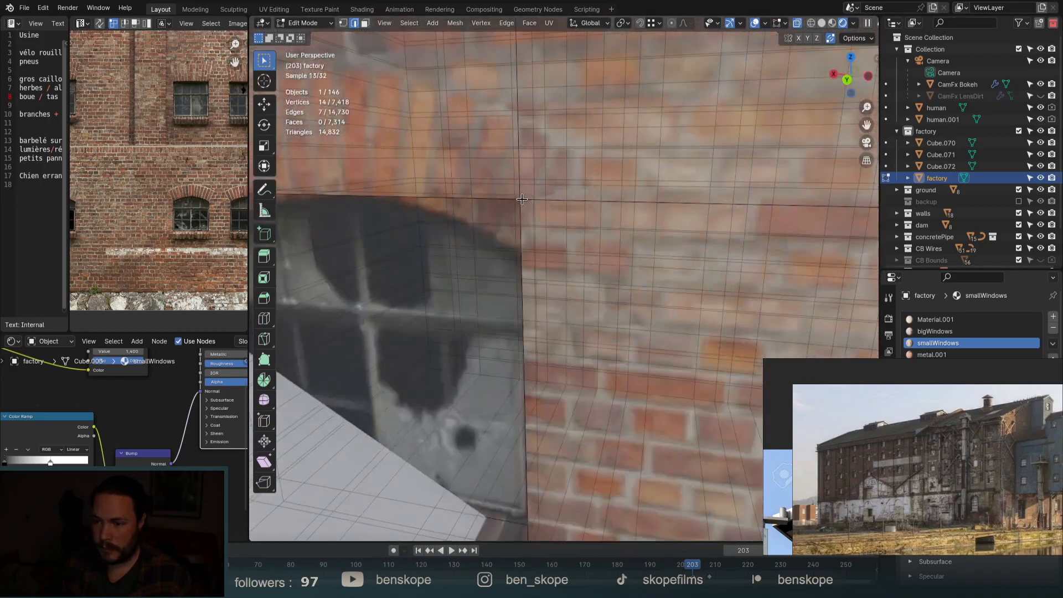
scroll(486, 211, "down", 4)
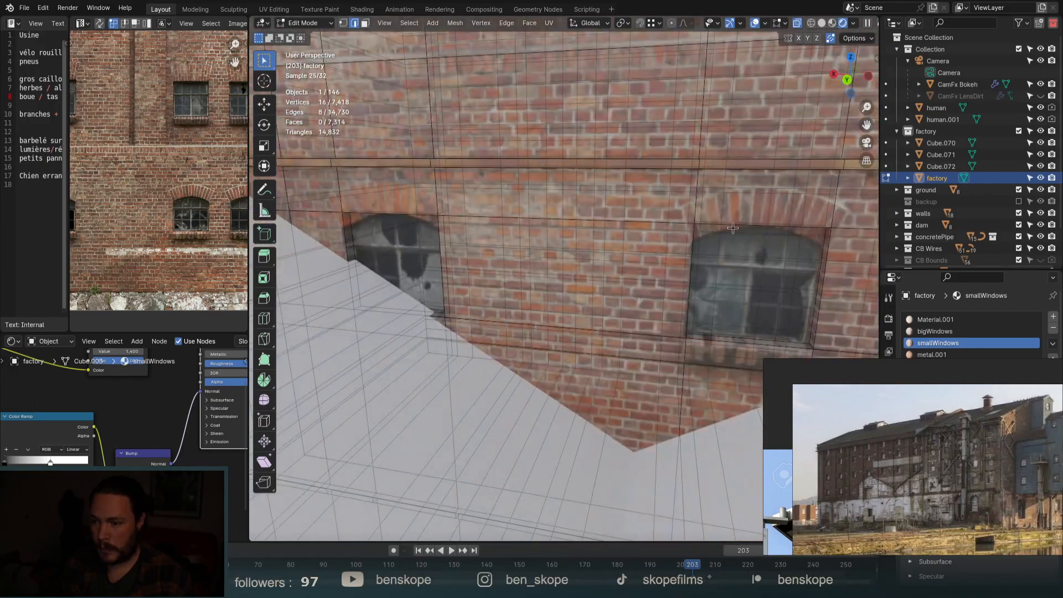
scroll(685, 219, "up", 4)
left_click_drag(705, 236, 708, 239, "shift")
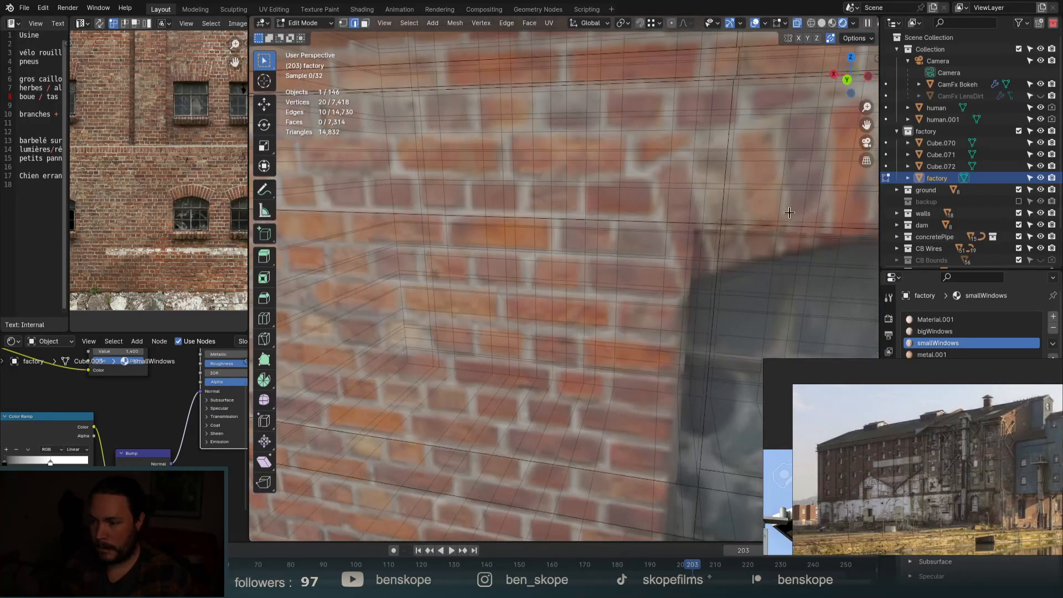
scroll(749, 228, "down", 8)
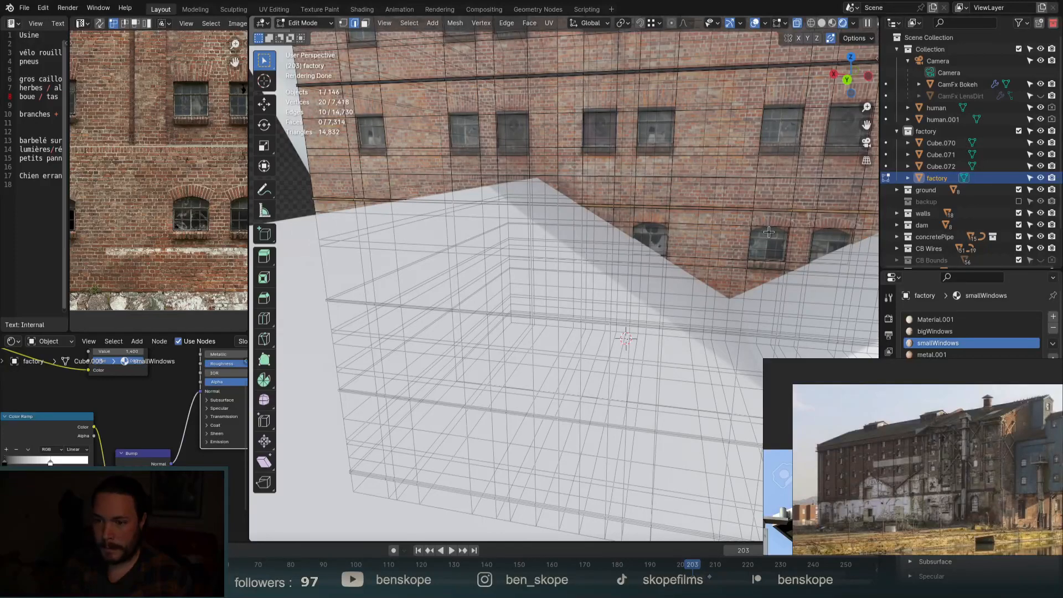
scroll(764, 232, "down", 5)
middle_click_drag(774, 237, 757, 237)
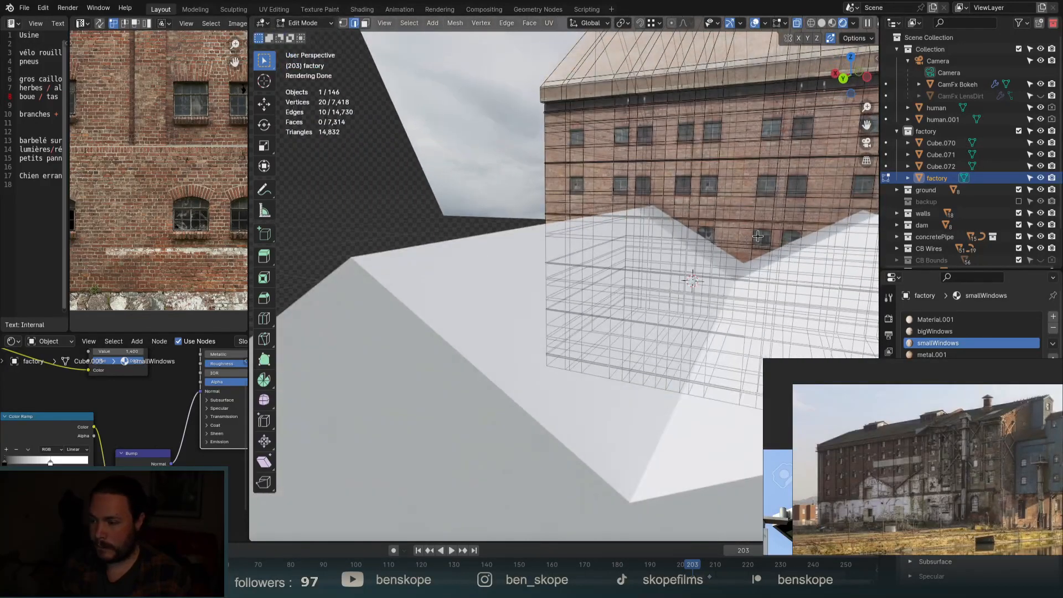
scroll(756, 229, "up", 10)
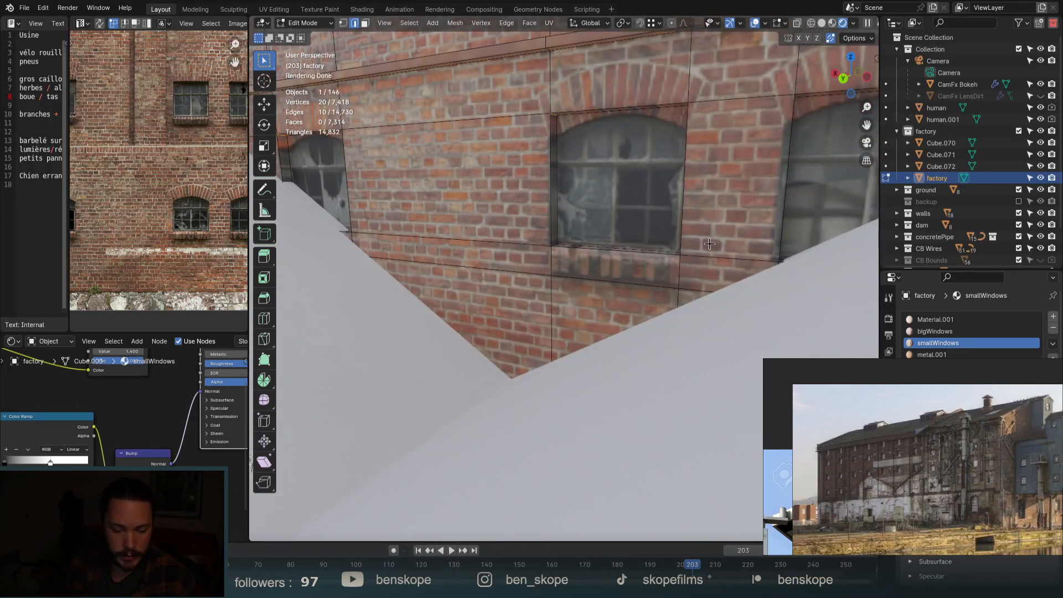
scroll(563, 94, "up", 3)
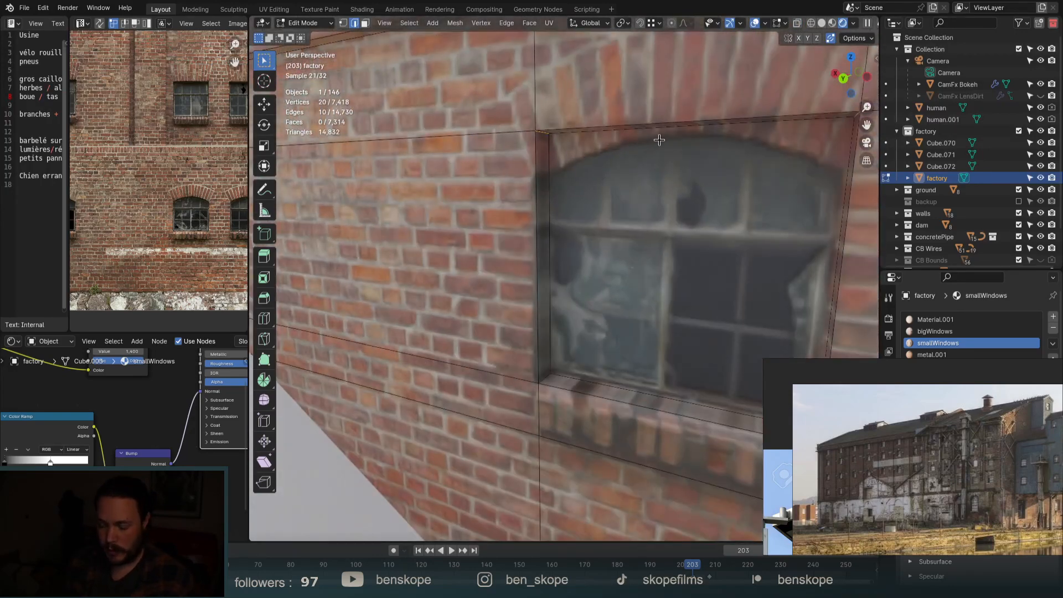
Bevel the selected window corner edges into rounded arches and check them in Object Mode.
key("ctrl+b")
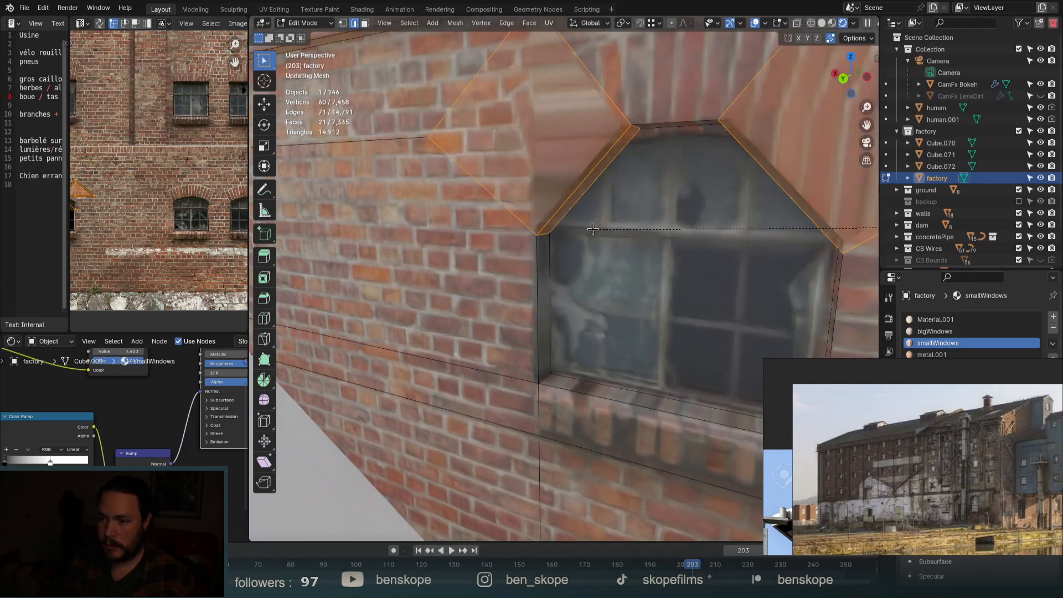
scroll(583, 232, "up", 4)
scroll(583, 232, "up", 3)
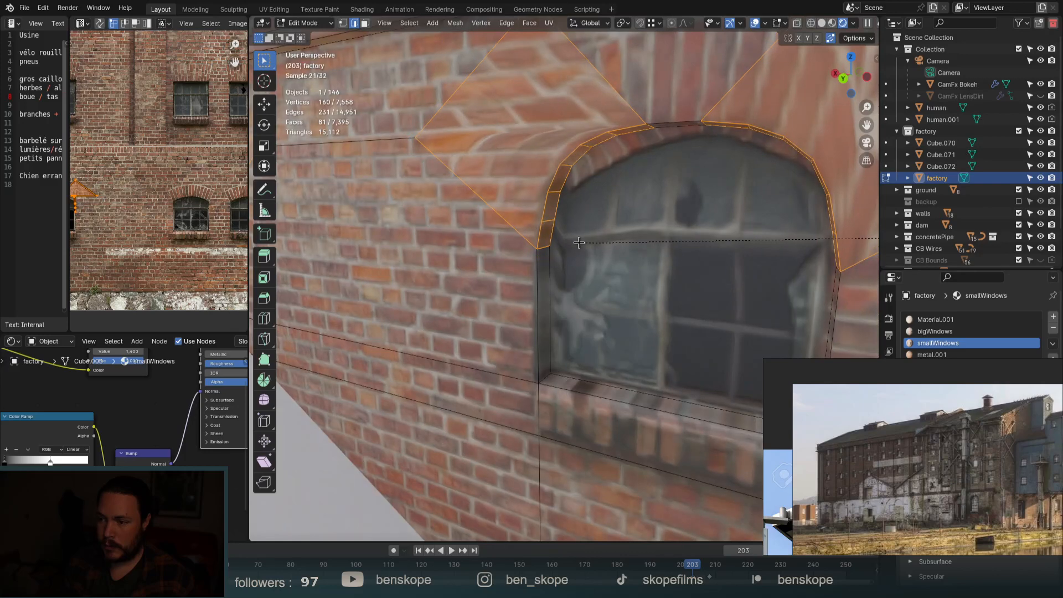
left_click(579, 243)
scroll(578, 242, "down", 8)
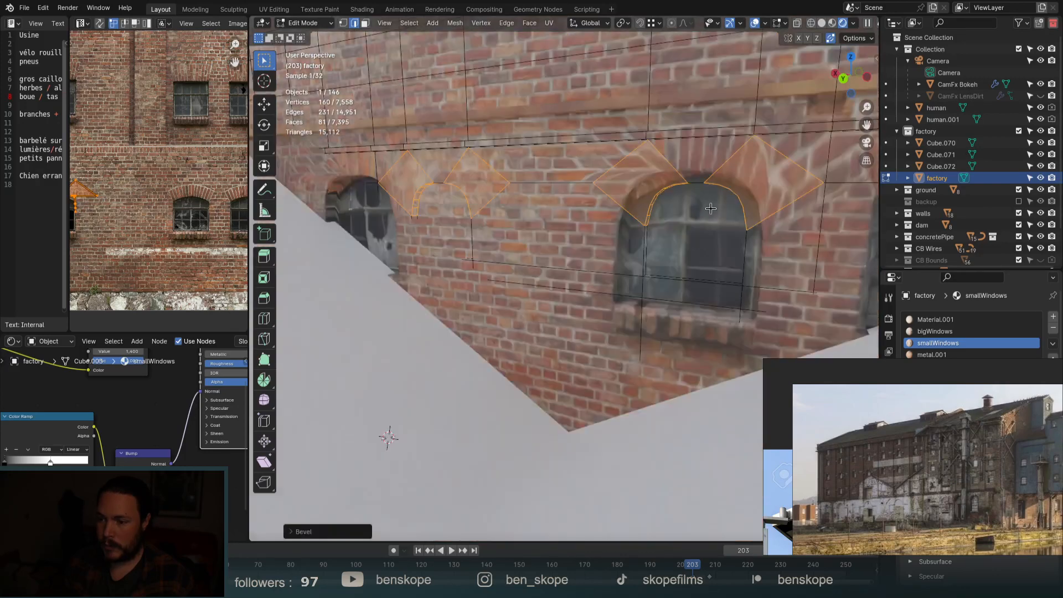
scroll(700, 219, "down", 5)
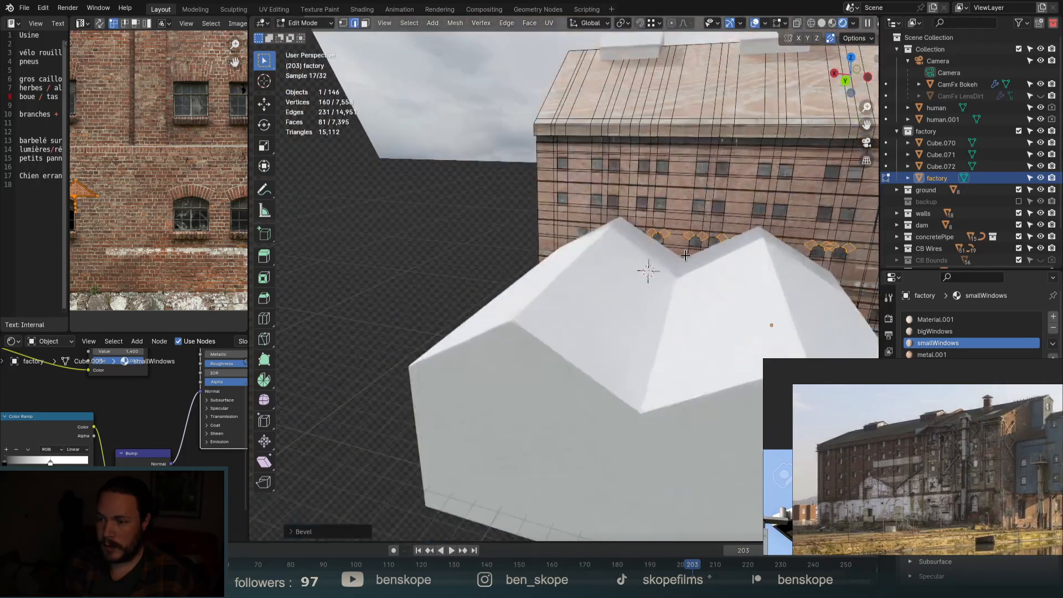
key("Tab")
scroll(606, 277, "down", 3)
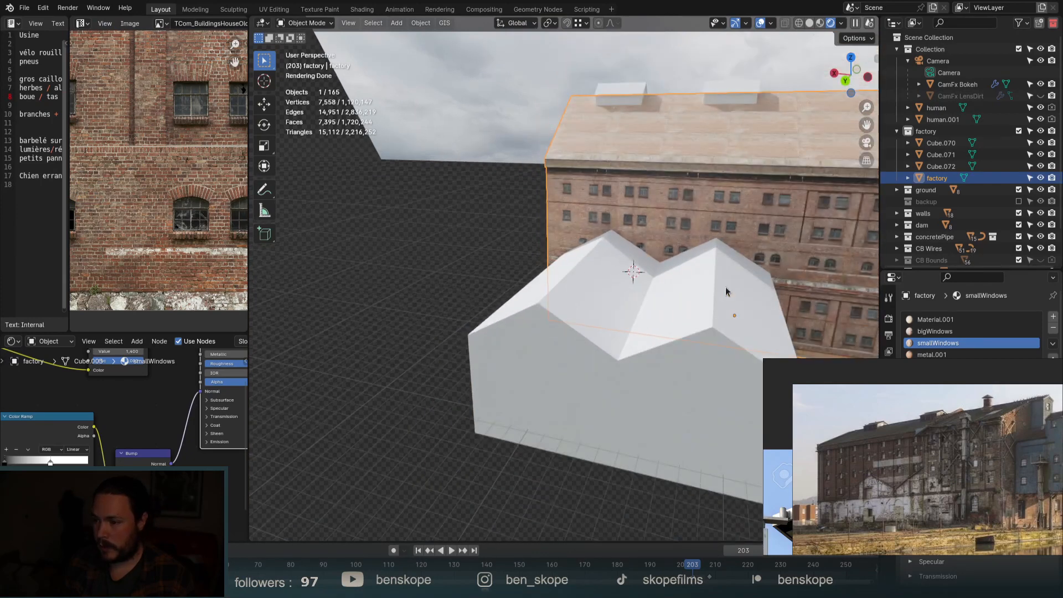
middle_click_drag(606, 277, 681, 284)
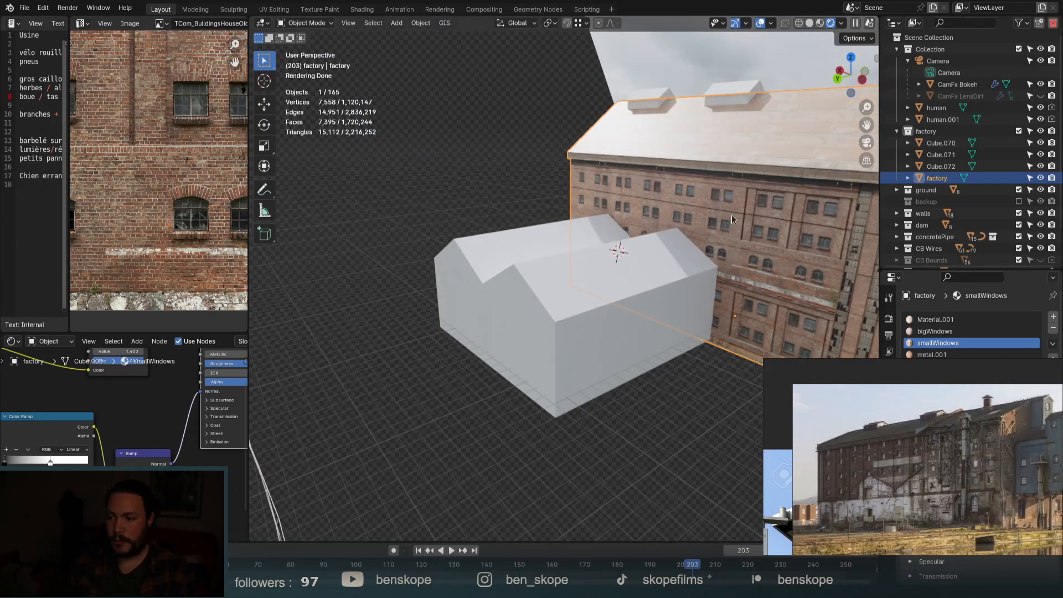
scroll(830, 242, "up", 5)
Back in Edit Mode, vertex-slide the stray vertex above the arches onto its neighbour to merge them.
key("Tab")
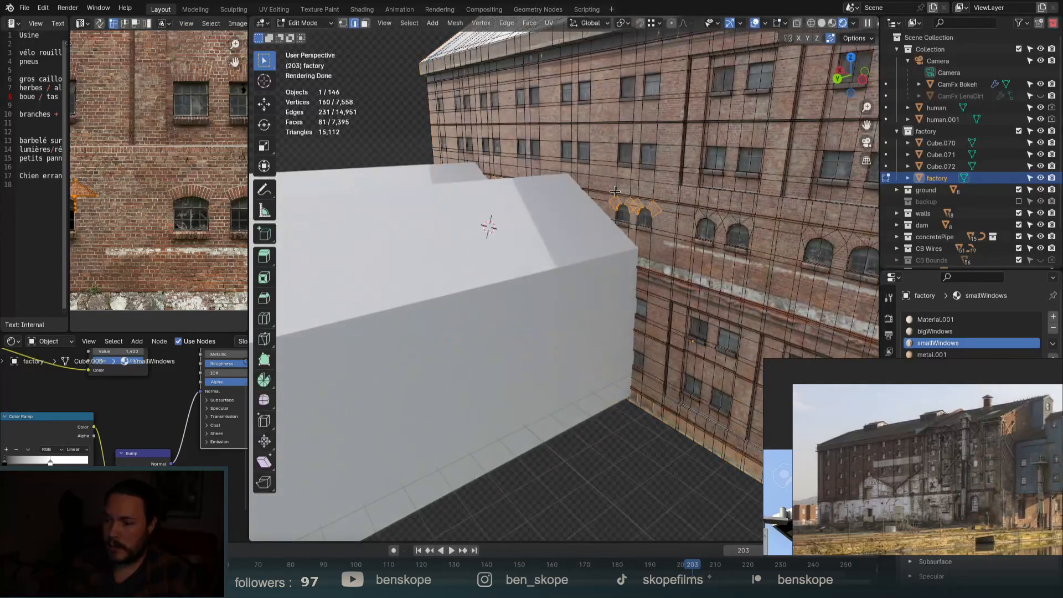
middle_click_drag(615, 191, 642, 230)
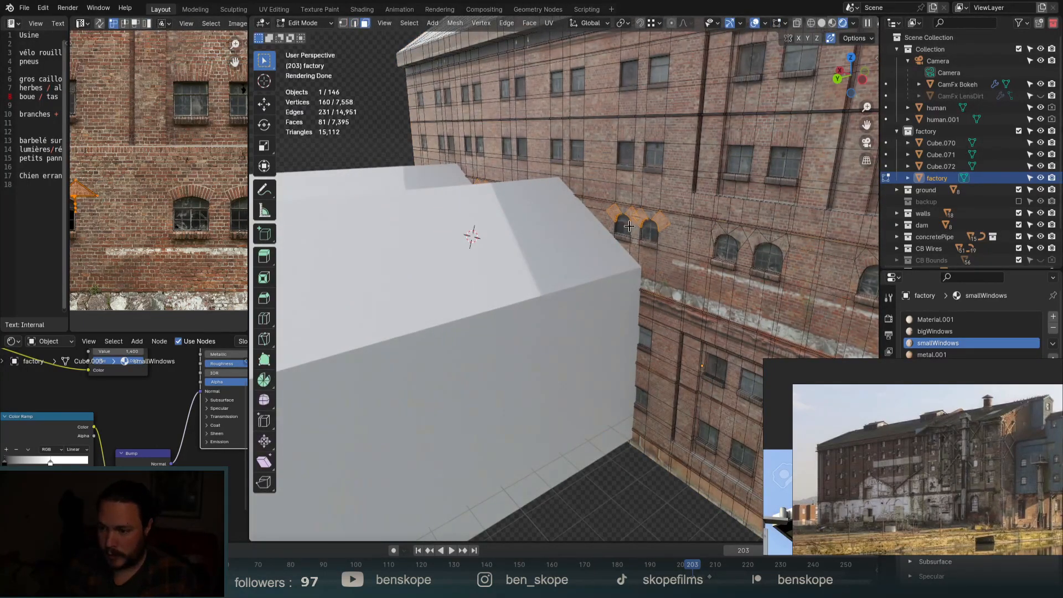
scroll(629, 226, "up", 3)
left_click(653, 186)
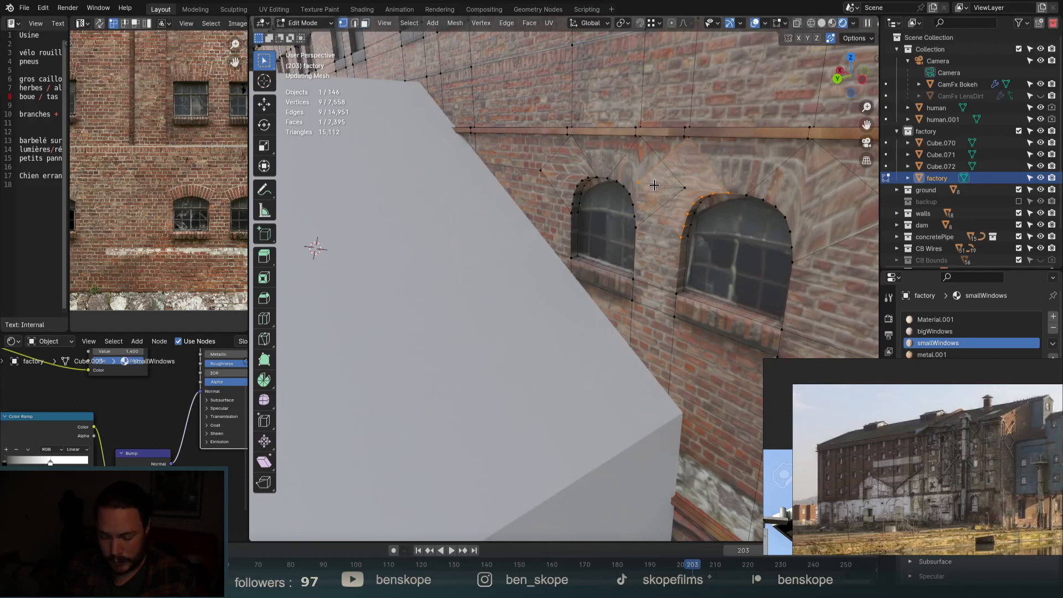
key("g")
key("g")
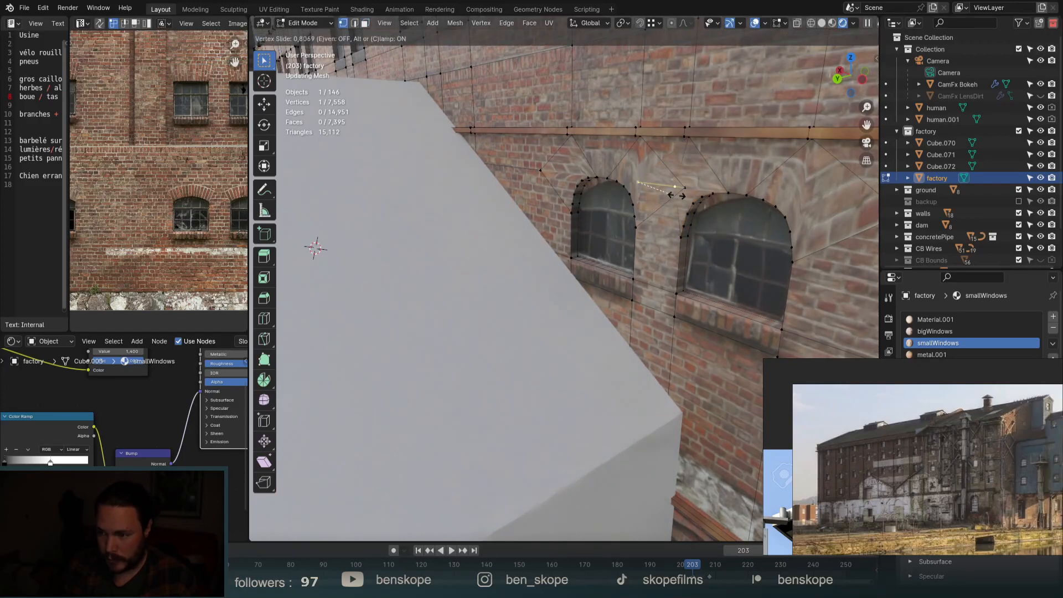
left_click(666, 192)
left_click(686, 189)
key("g")
key("g")
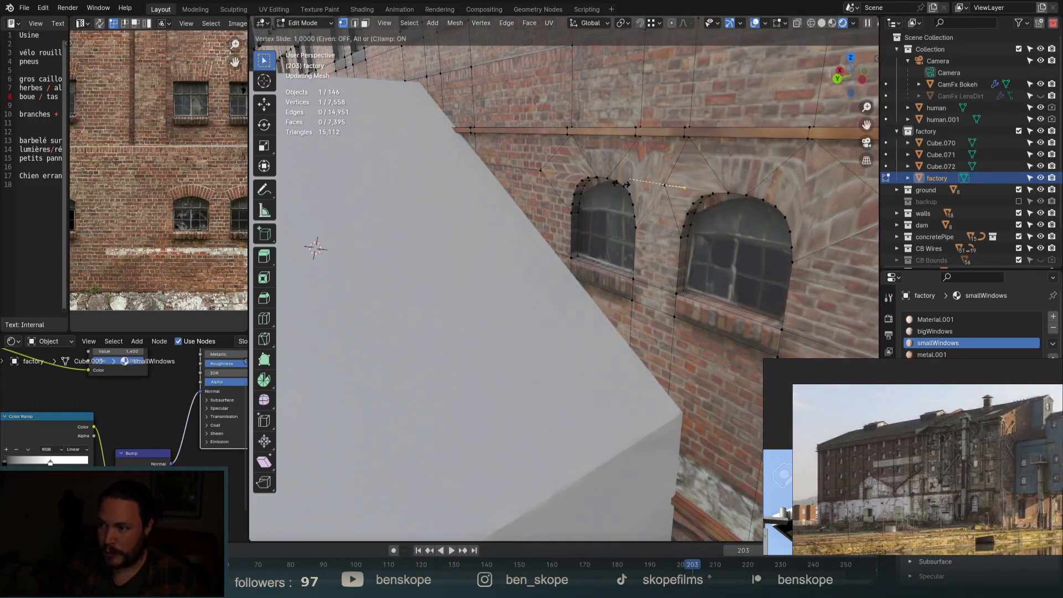
left_click(640, 188)
scroll(639, 189, "down", 5)
middle_click_drag(639, 188, 658, 192)
scroll(658, 192, "down", 5)
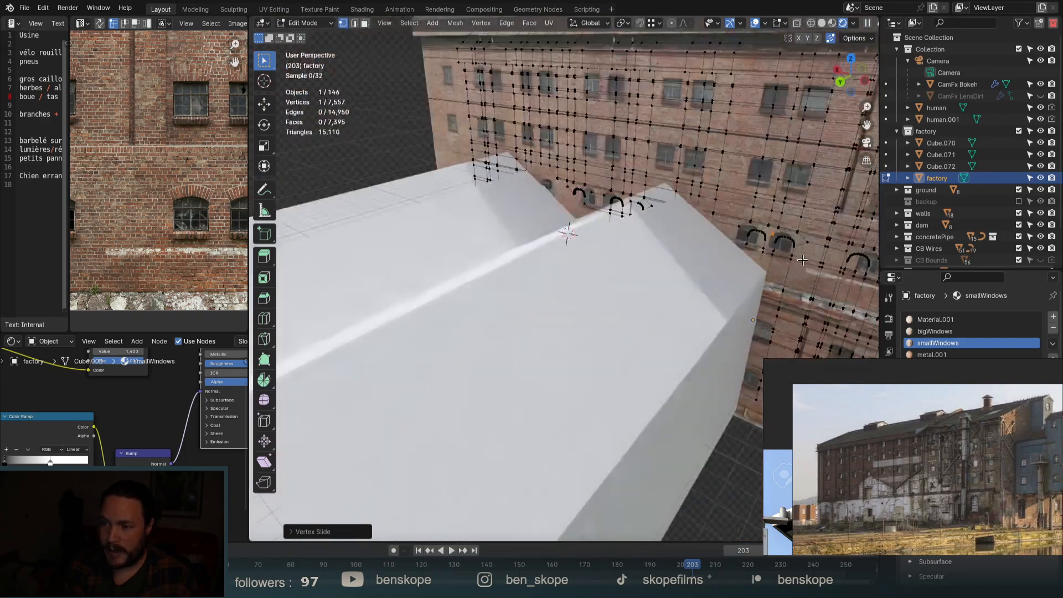
scroll(659, 192, "up", 8)
scroll(793, 214, "down", 3)
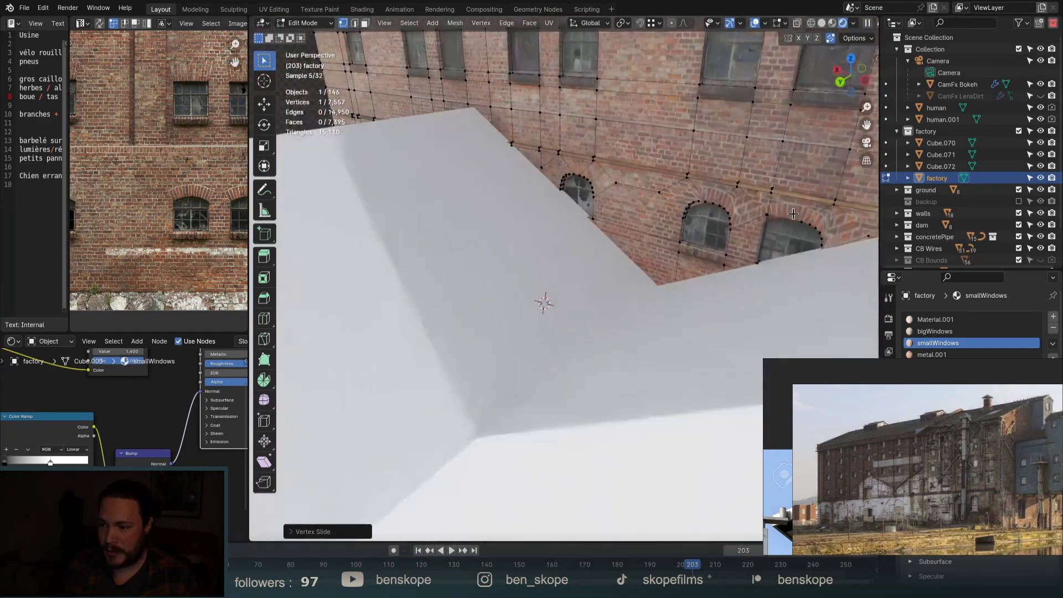
scroll(793, 213, "down", 3)
In face select mode, select the sill faces under the arched windows across the facade.
scroll(688, 189, "down", 6)
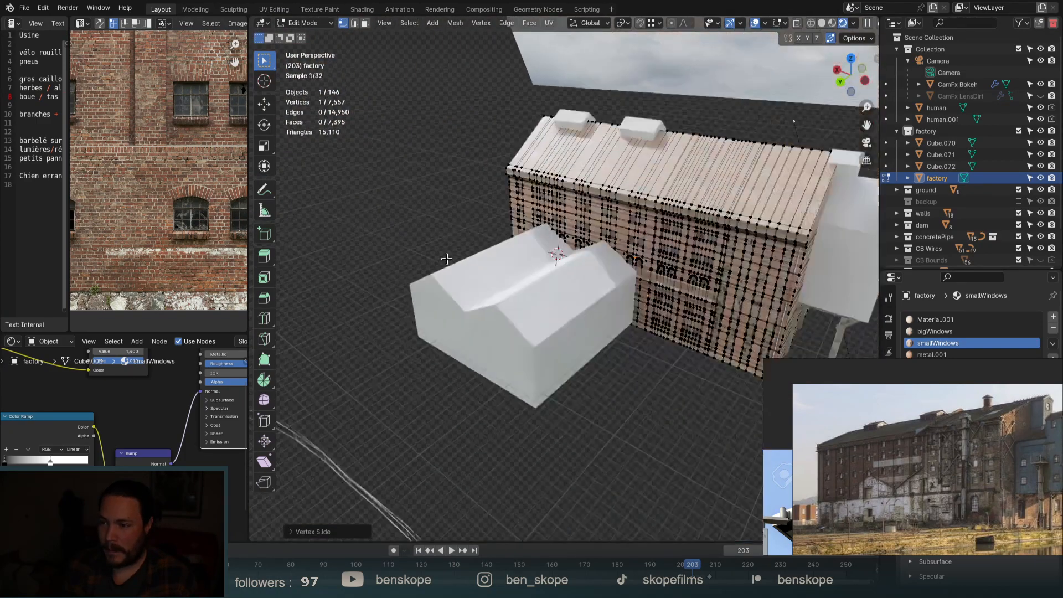
scroll(617, 277, "up", 8)
key("3")
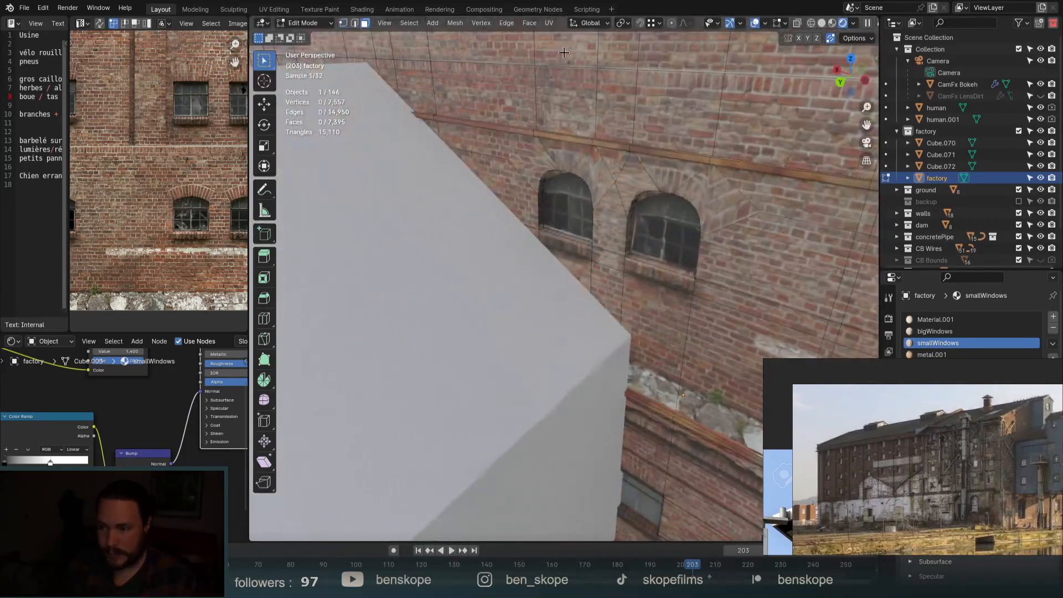
left_click(569, 254)
left_click(670, 276, "shift")
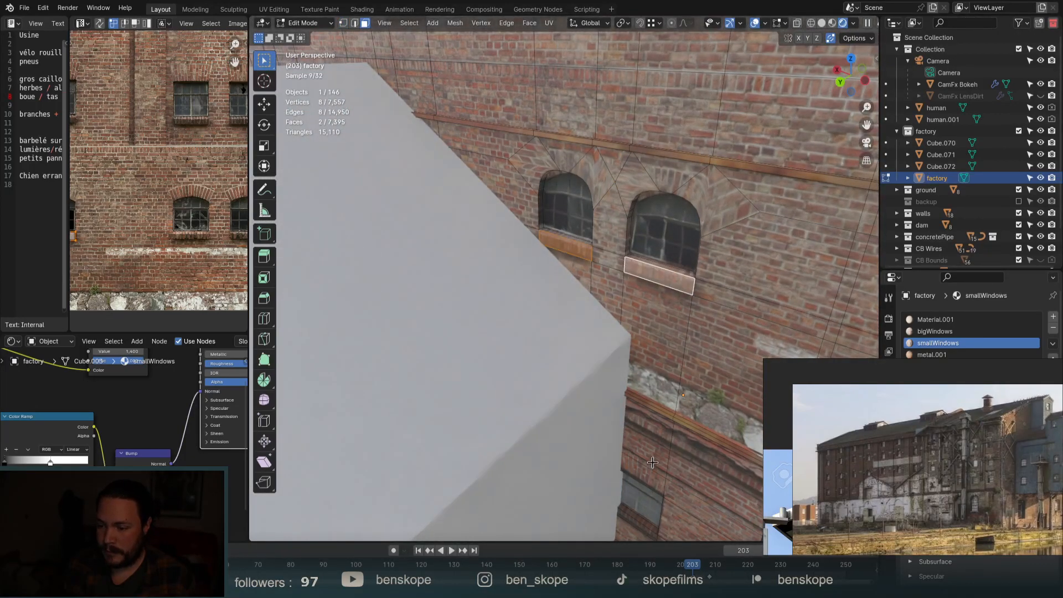
scroll(627, 518, "down", 5)
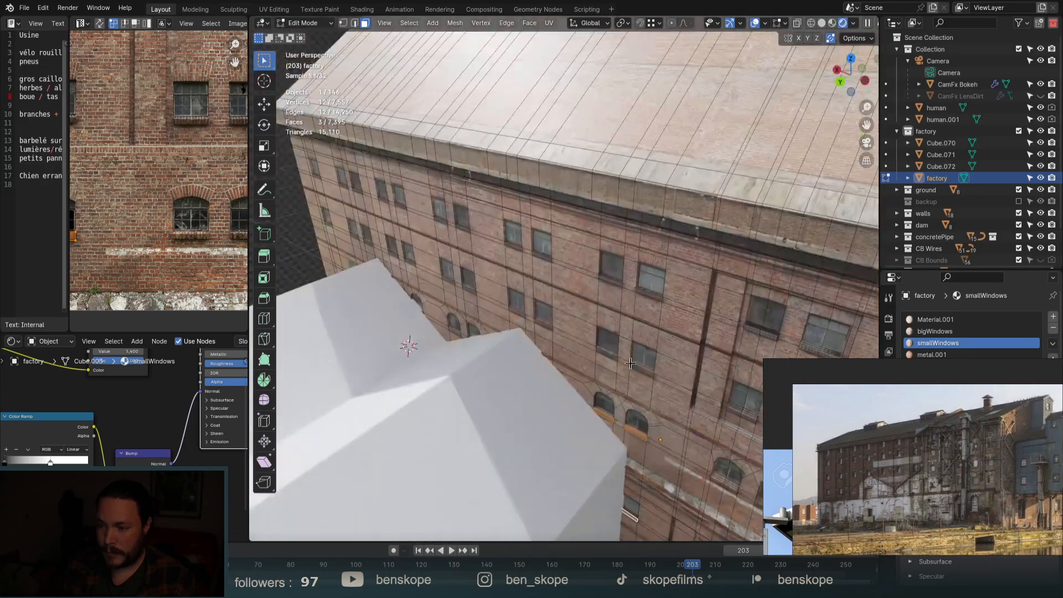
scroll(631, 360, "up", 6)
left_click(634, 352, "shift")
left_click(634, 351, "shift")
left_click(541, 311, "shift")
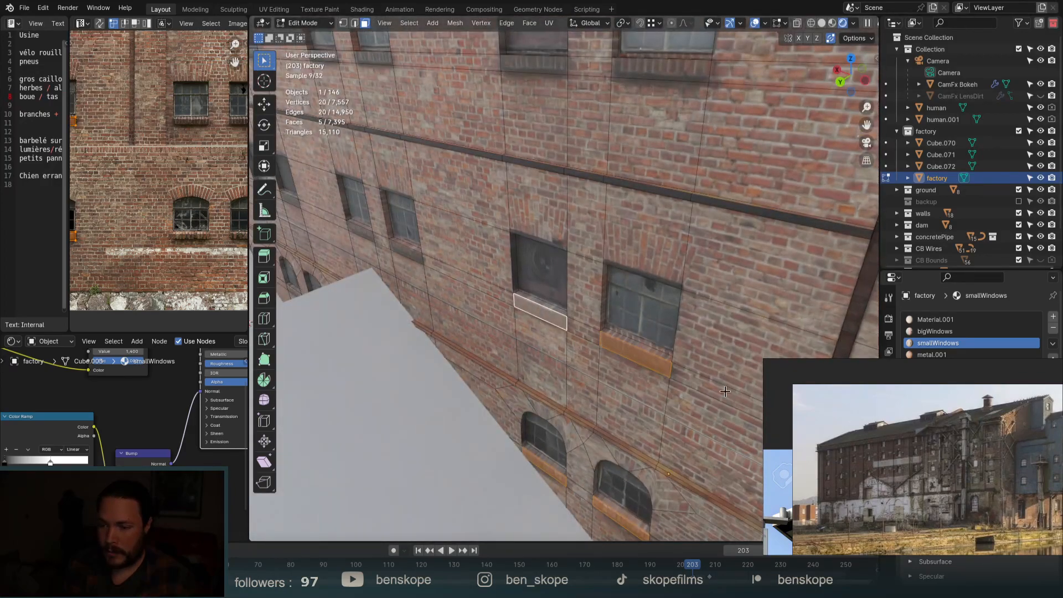
scroll(733, 395, "down", 2)
left_click(602, 162, "shift")
left_click(698, 182, "shift")
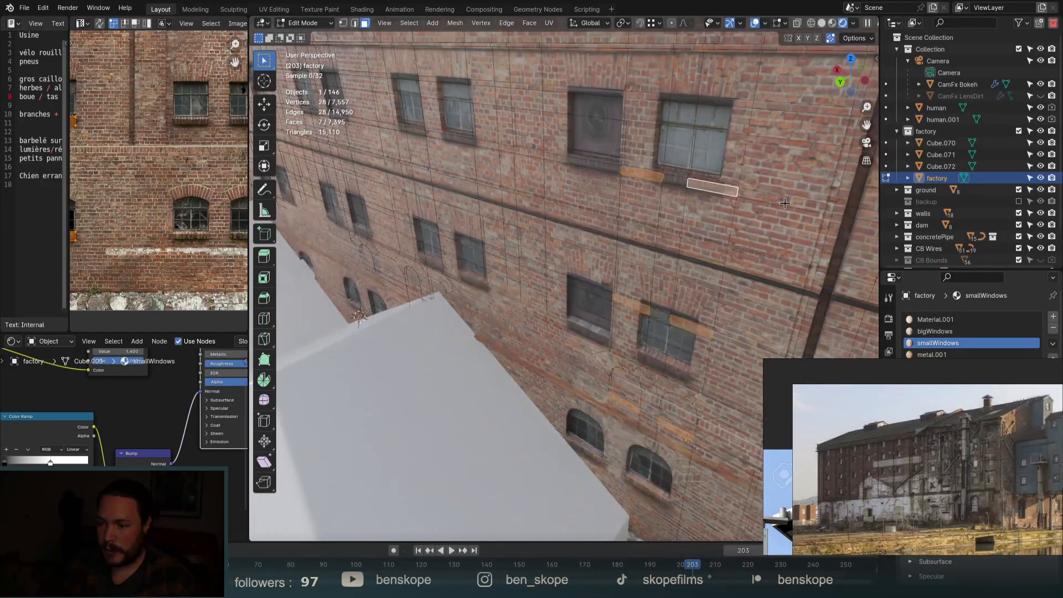
scroll(569, 215, "down", 2)
scroll(555, 150, "up", 2)
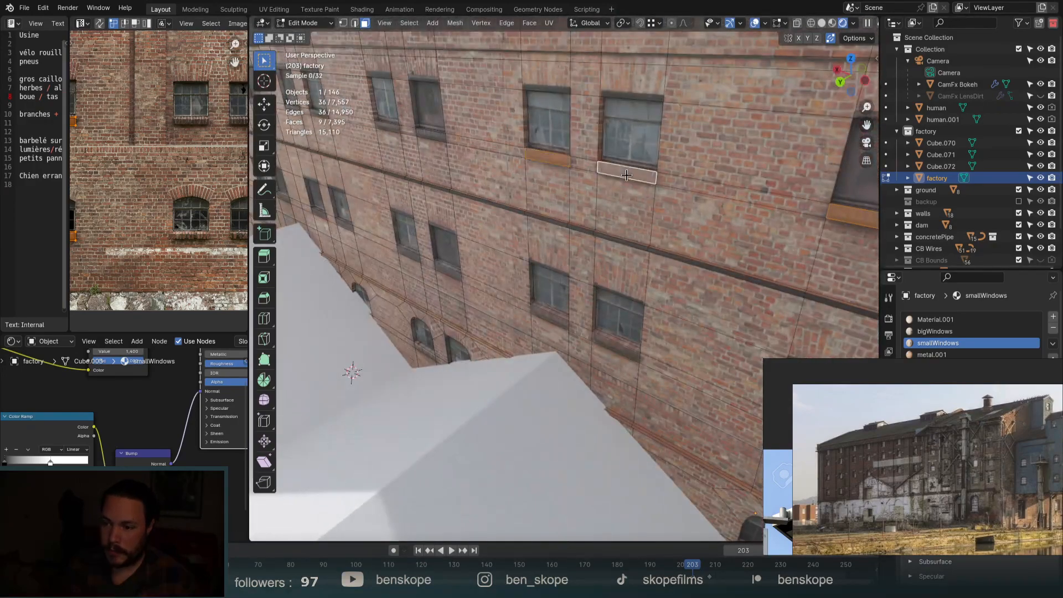
left_click(616, 347, "shift")
left_click(549, 318, "shift")
scroll(677, 325, "down", 3)
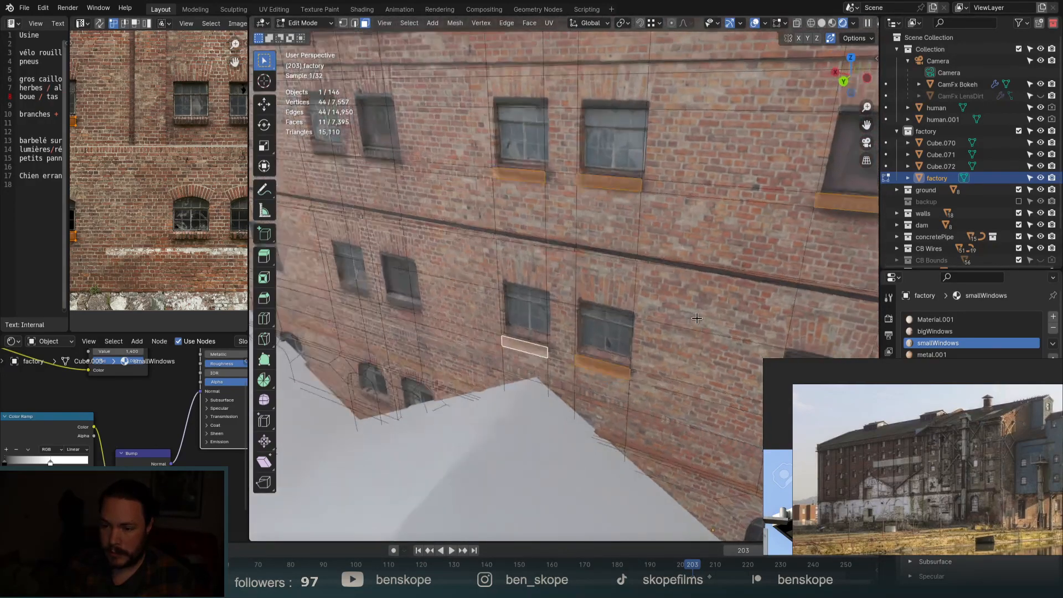
scroll(681, 311, "up", 3)
left_click(556, 305, "shift")
left_click(649, 323, "shift")
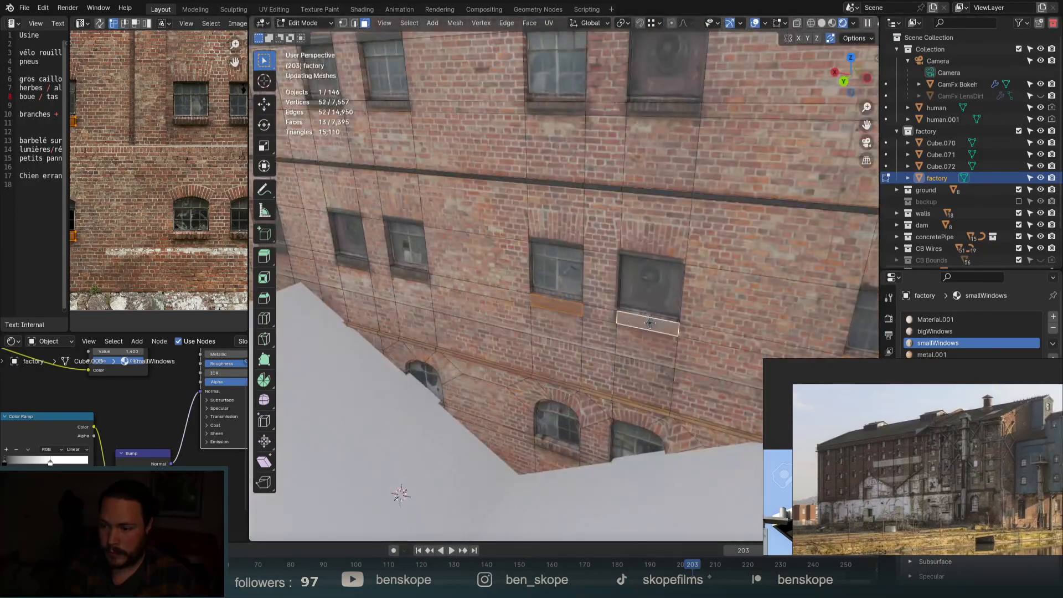
left_click(676, 108, "shift")
left_click(555, 107, "shift")
scroll(491, 391, "down", 2)
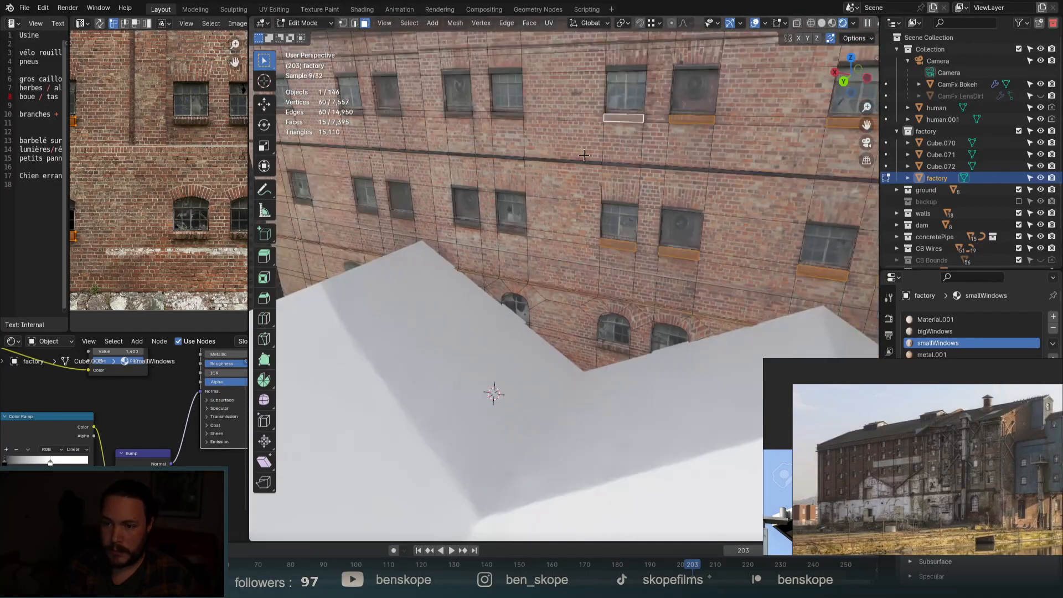
scroll(452, 221, "up", 3)
Add the remaining window-sill faces to the selection, then return to Object Mode.
left_click(522, 241, "shift")
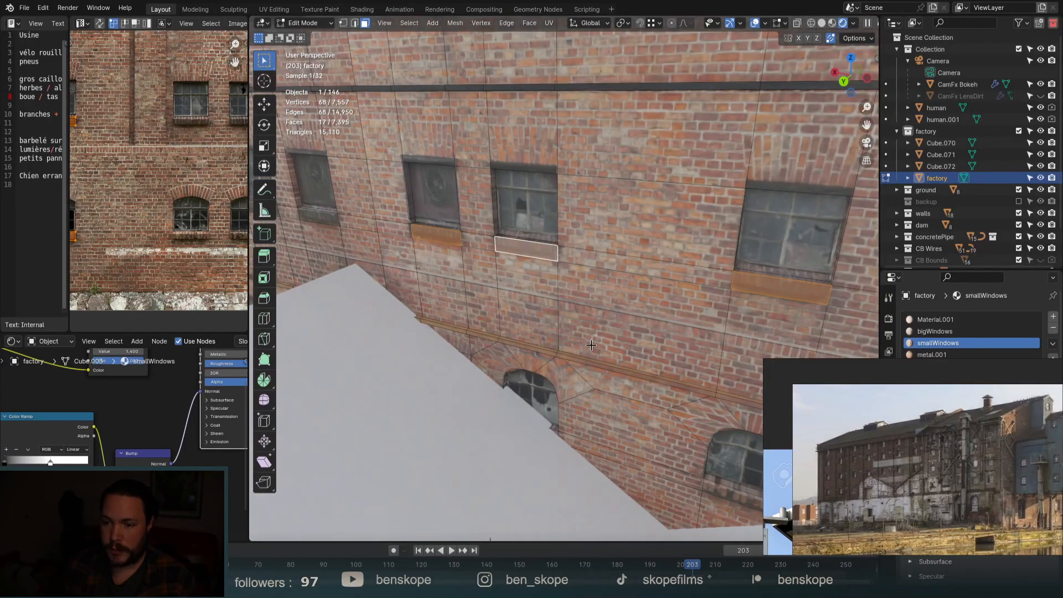
scroll(496, 142, "down", 2)
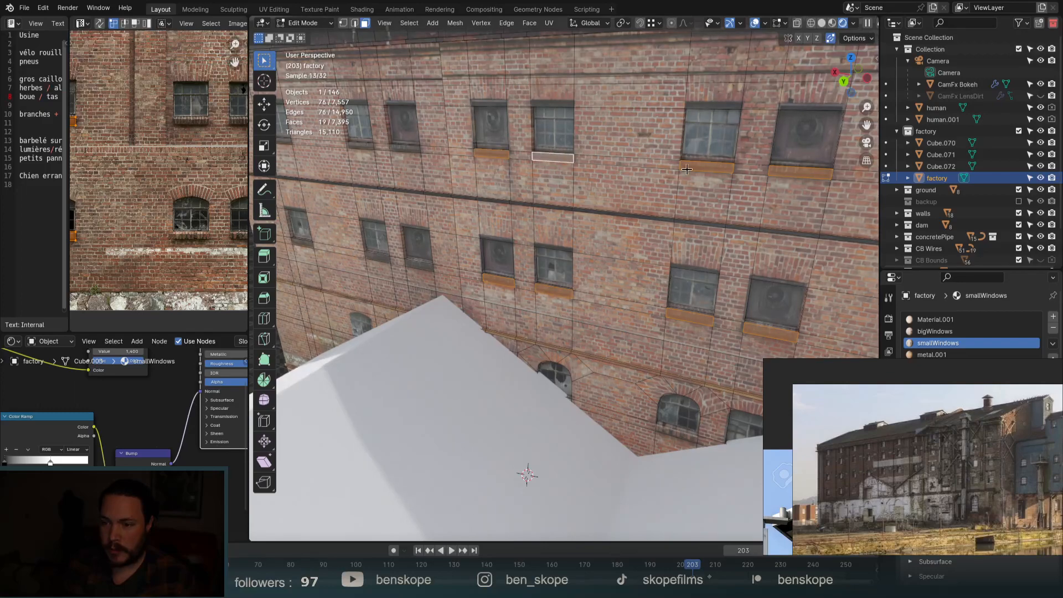
scroll(605, 351, "down", 2)
scroll(554, 233, "up", 3)
left_click(545, 228, "shift")
left_click(640, 240, "shift")
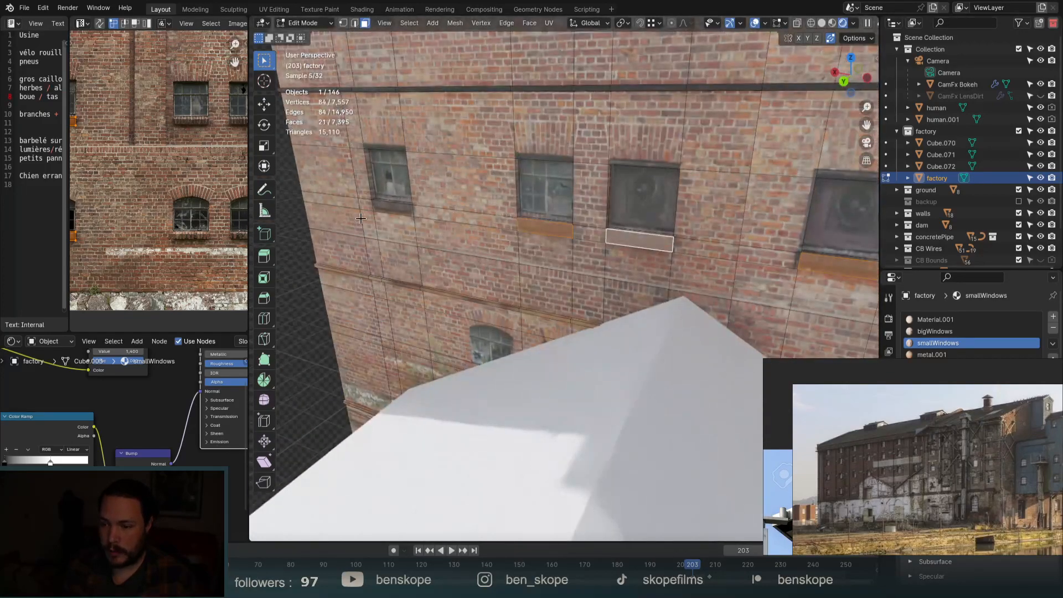
left_click(386, 205, "shift")
scroll(585, 372, "down", 2)
scroll(716, 507, "up", 3)
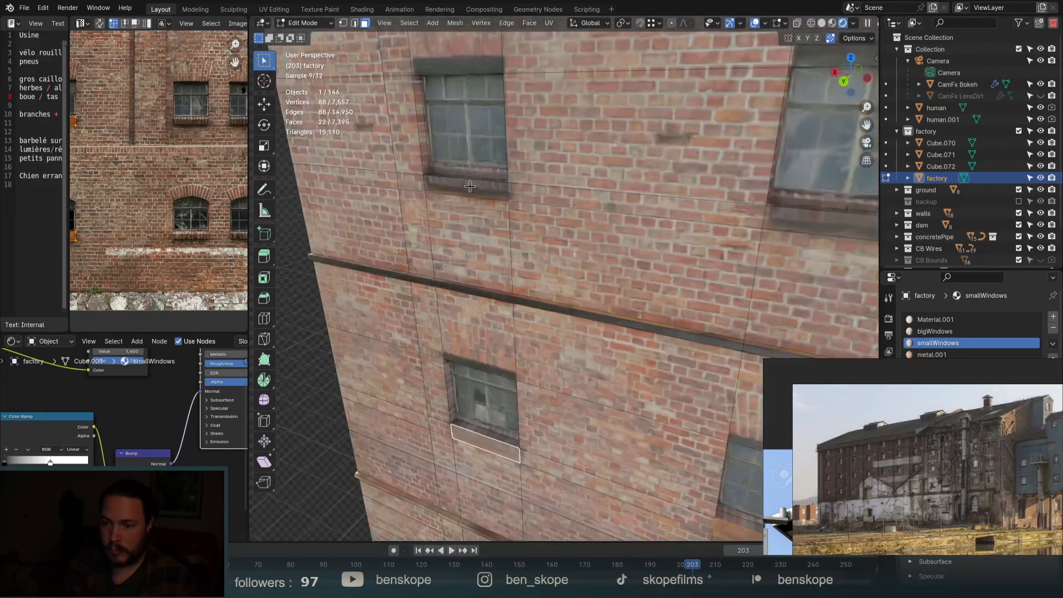
left_click(465, 188, "shift")
left_click(838, 233, "shift")
scroll(426, 235, "down", 4)
left_click(669, 239, "shift")
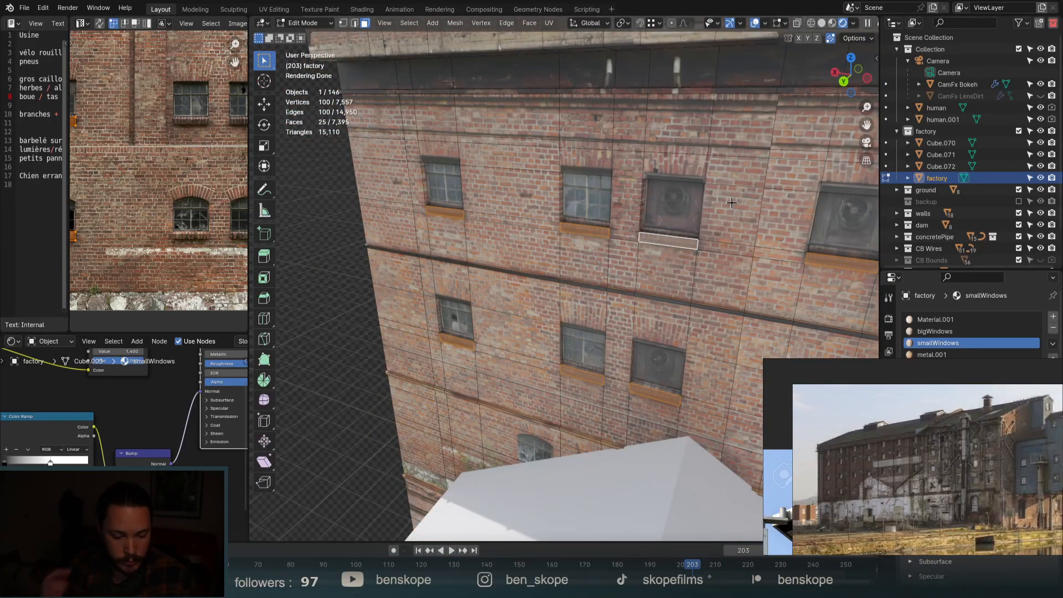
scroll(402, 261, "down", 3)
scroll(402, 260, "down", 5)
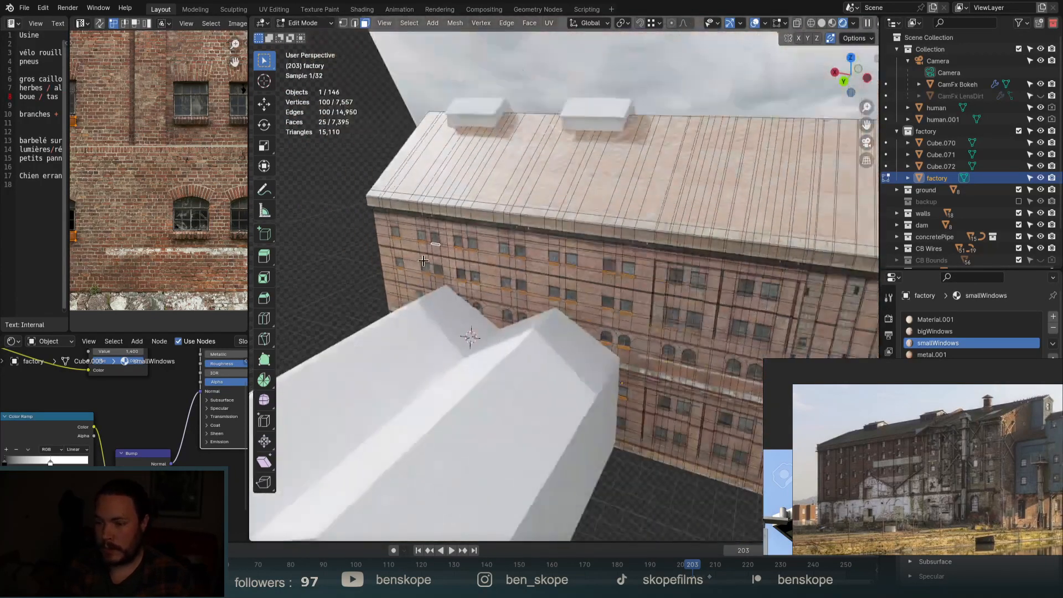
scroll(635, 334, "up", 1)
scroll(649, 427, "up", 6)
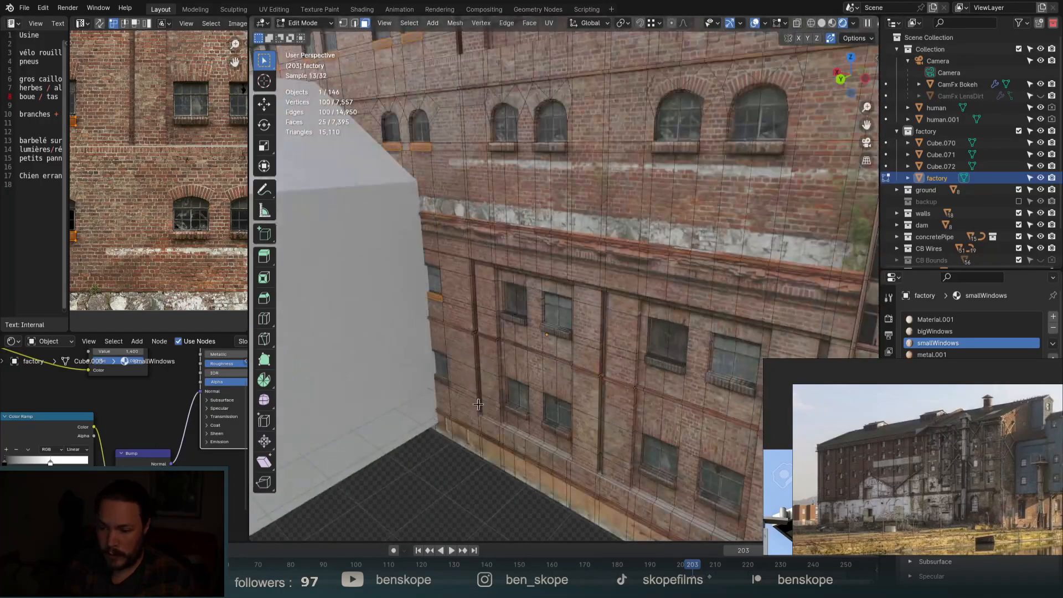
scroll(632, 430, "down", 2)
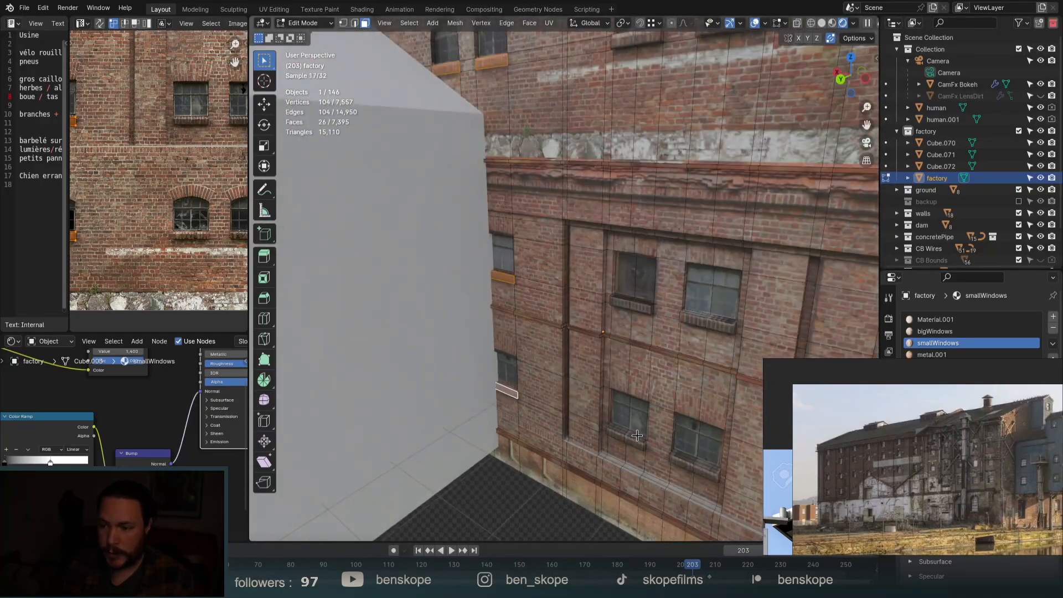
scroll(628, 442, "down", 4)
scroll(645, 263, "up", 4)
scroll(639, 282, "up", 4)
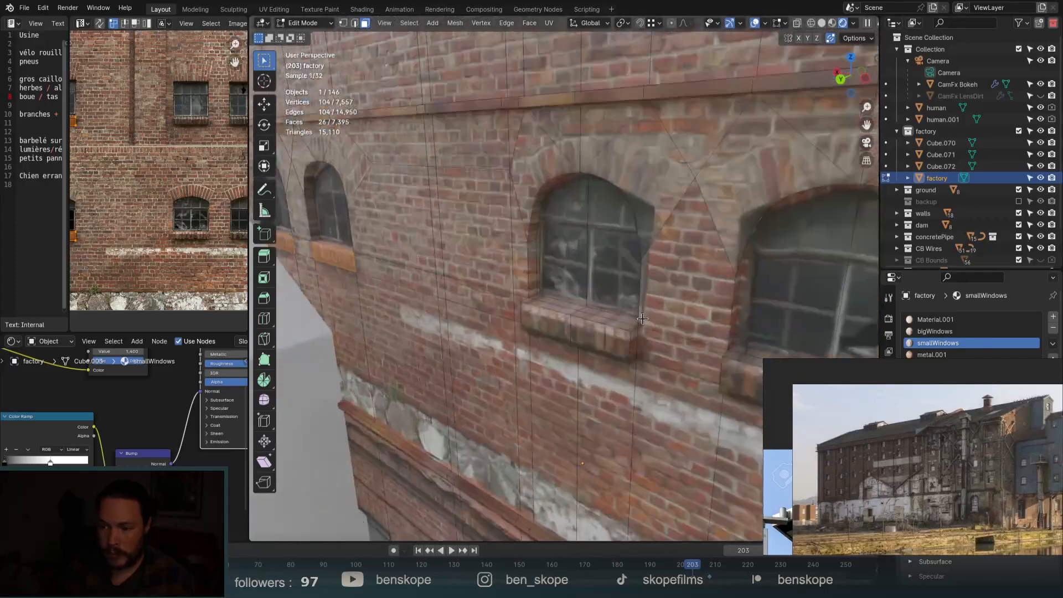
scroll(564, 327, "down", 2)
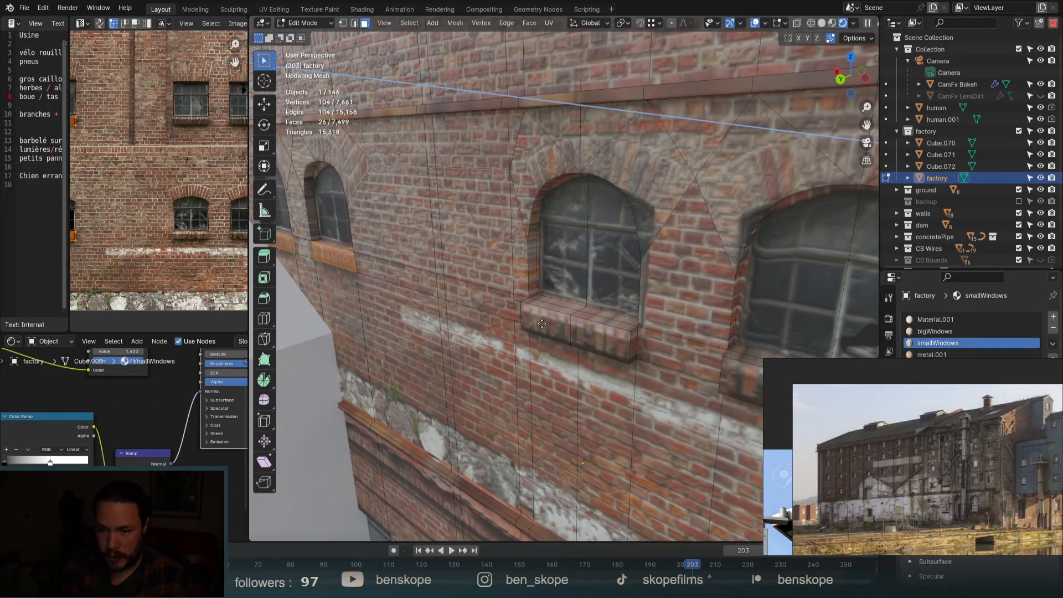
key("Tab")
scroll(607, 324, "down", 3)
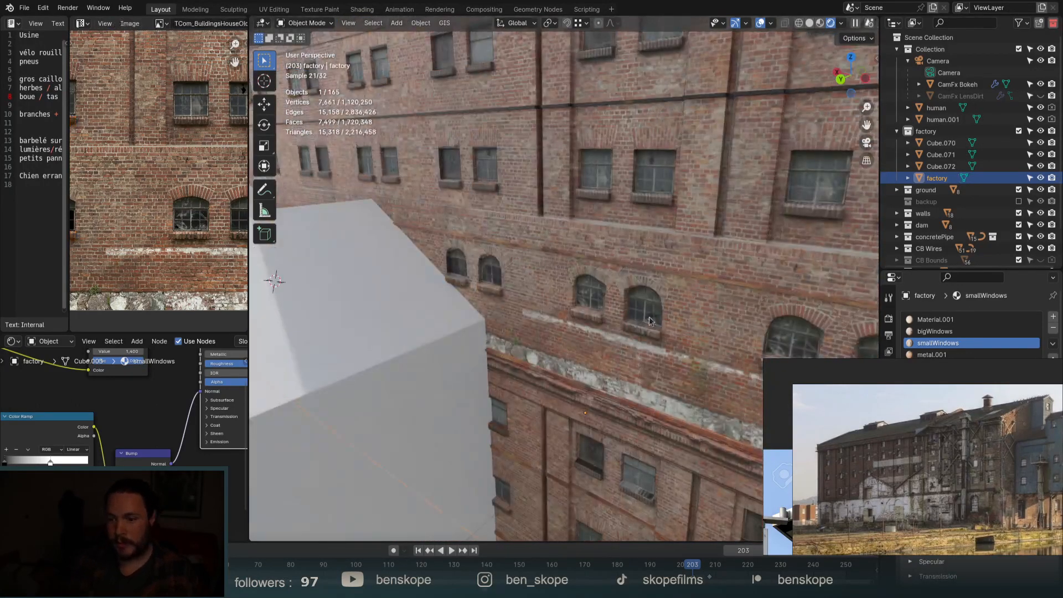
Check the scene through the camera, zoom in on the facade and enter Edit Mode on the factory.
scroll(649, 321, "down", 5)
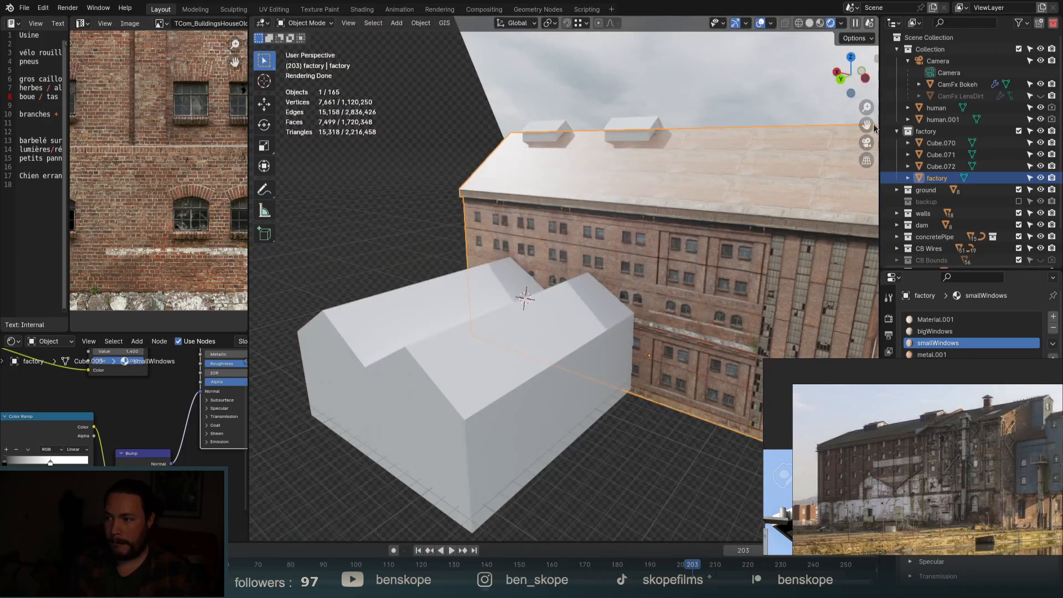
left_click(866, 143)
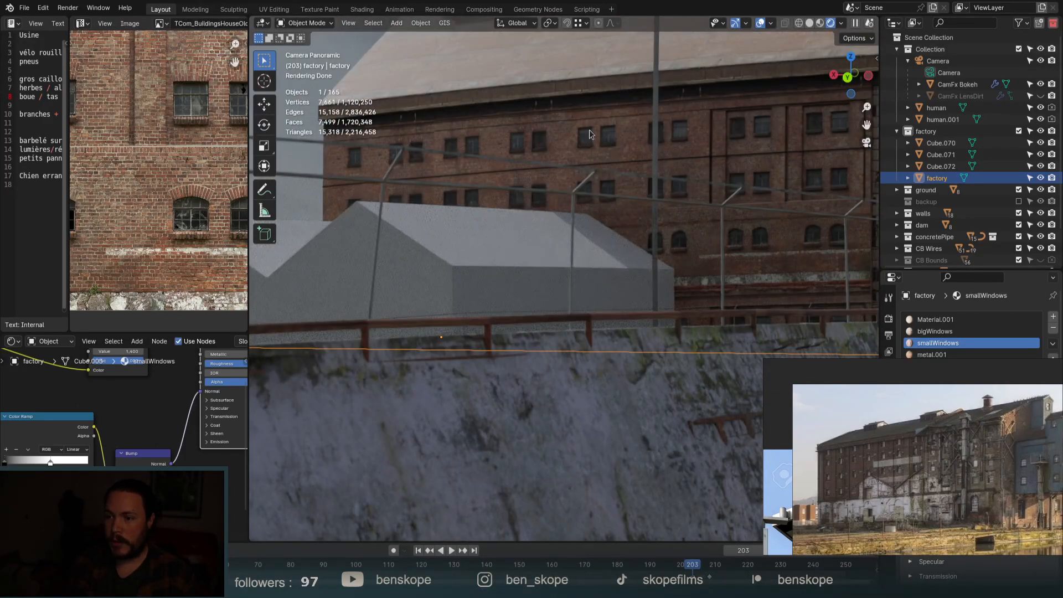
middle_click_drag(701, 229, 716, 247)
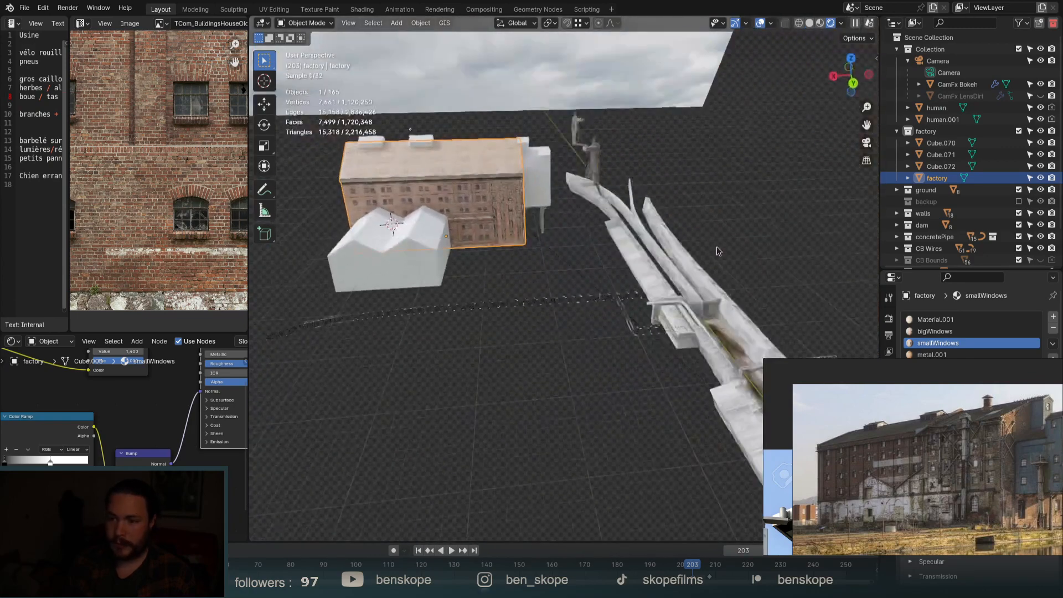
scroll(443, 181, "up", 8)
scroll(713, 169, "up", 3)
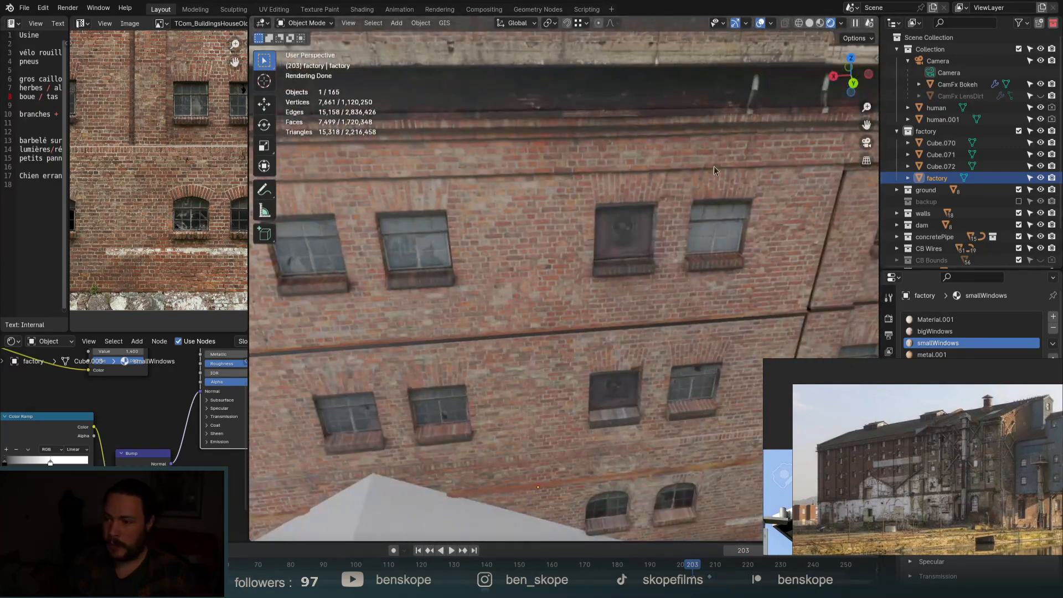
key("Tab")
scroll(669, 169, "up", 3)
scroll(670, 169, "up", 3)
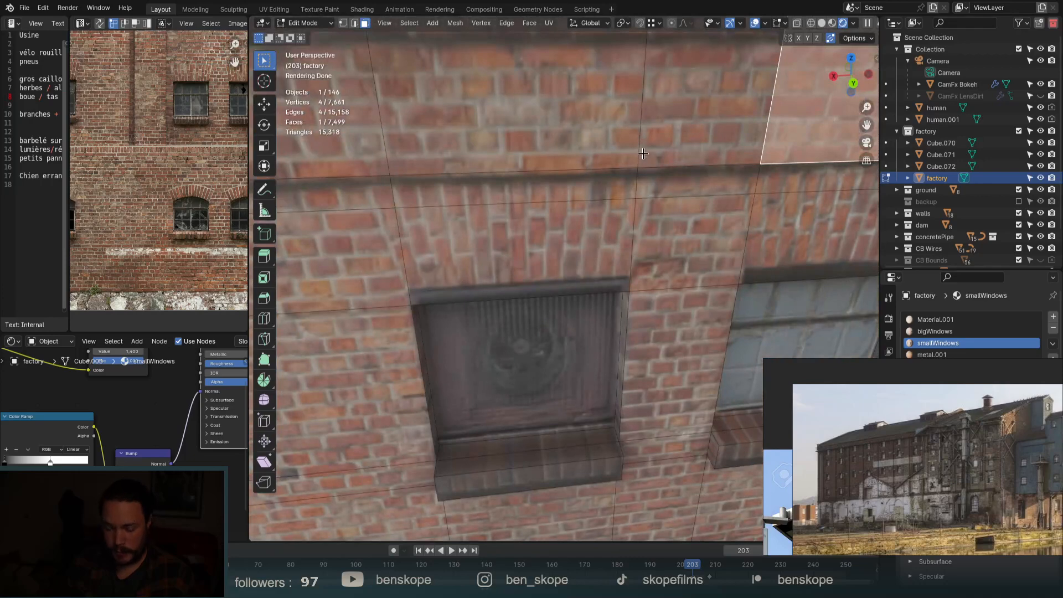
Add a horizontal loop cut near the top of the wall and select the face band along it.
key("ctrl+r")
left_click(639, 116)
left_click(640, 204)
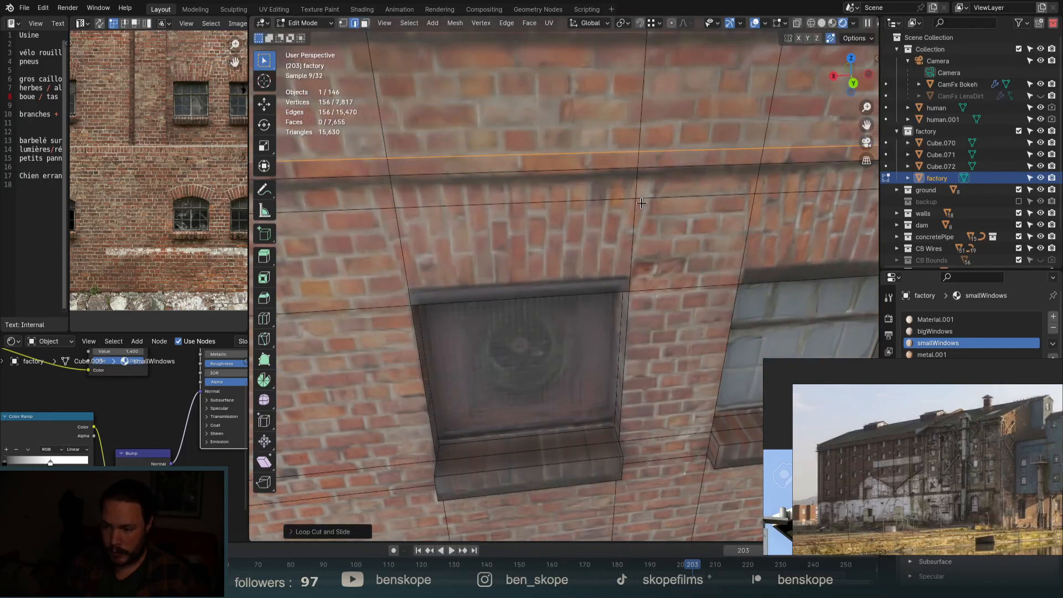
key("alt+a")
left_click(637, 158, "alt")
scroll(664, 156, "down", 8)
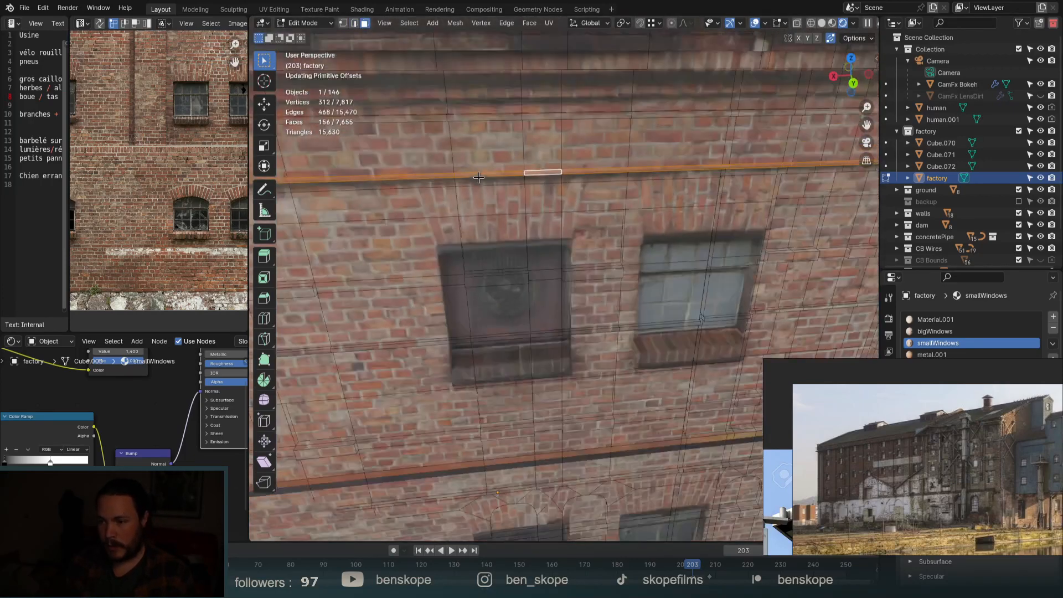
scroll(693, 154, "up", 10)
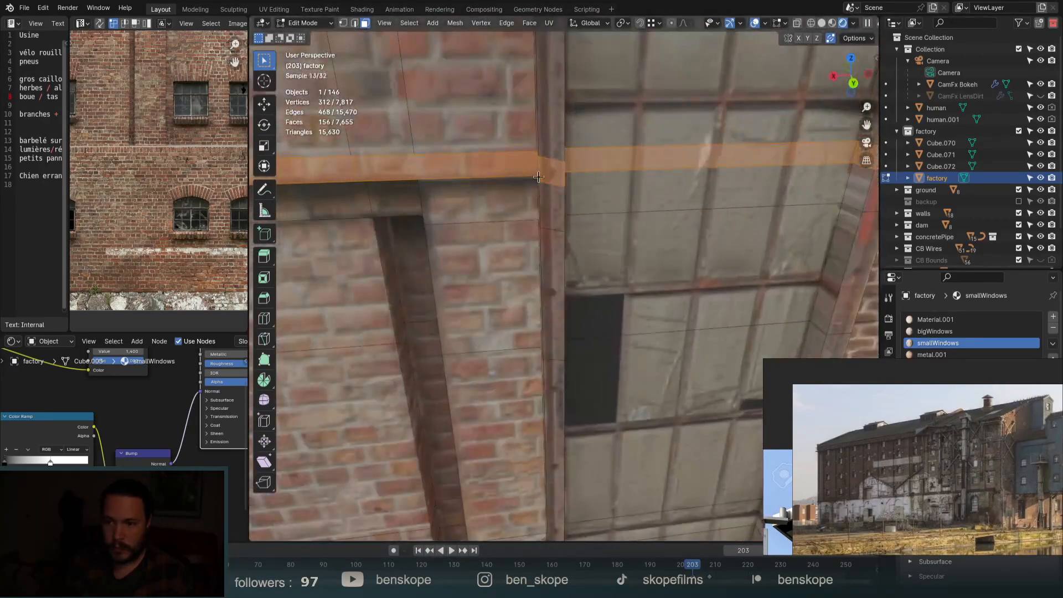
Refine the band selection in X-Ray, removing window and pillar faces.
mouse_move(539, 143)
left_mouse_down("ctrl")
mouse_move(575, 178)
mouse_move(553, 178)
left_mouse_up("ctrl")
left_click(487, 166, "shift")
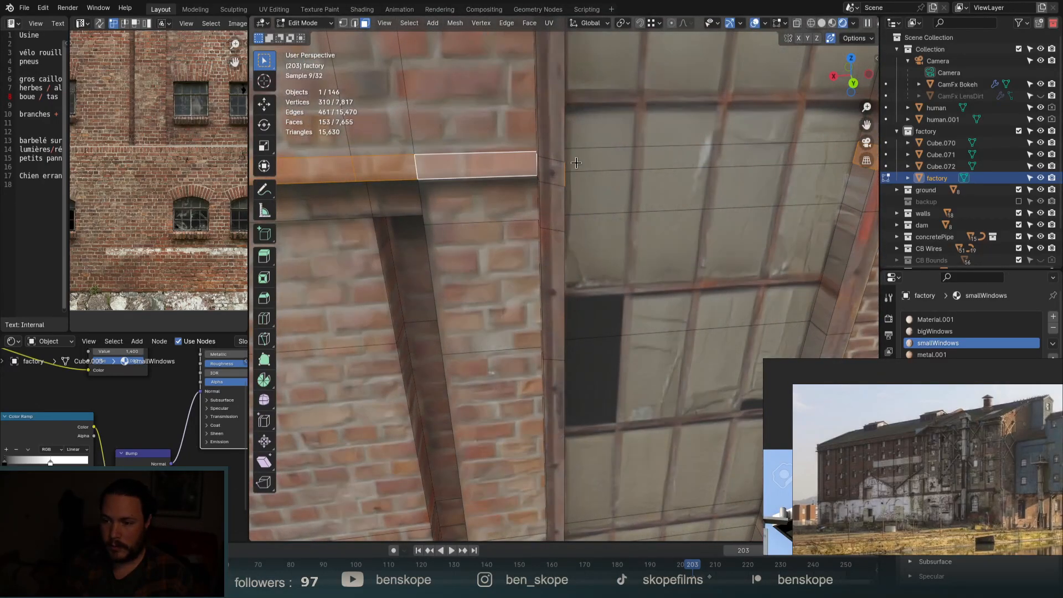
scroll(817, 60, "down", 3)
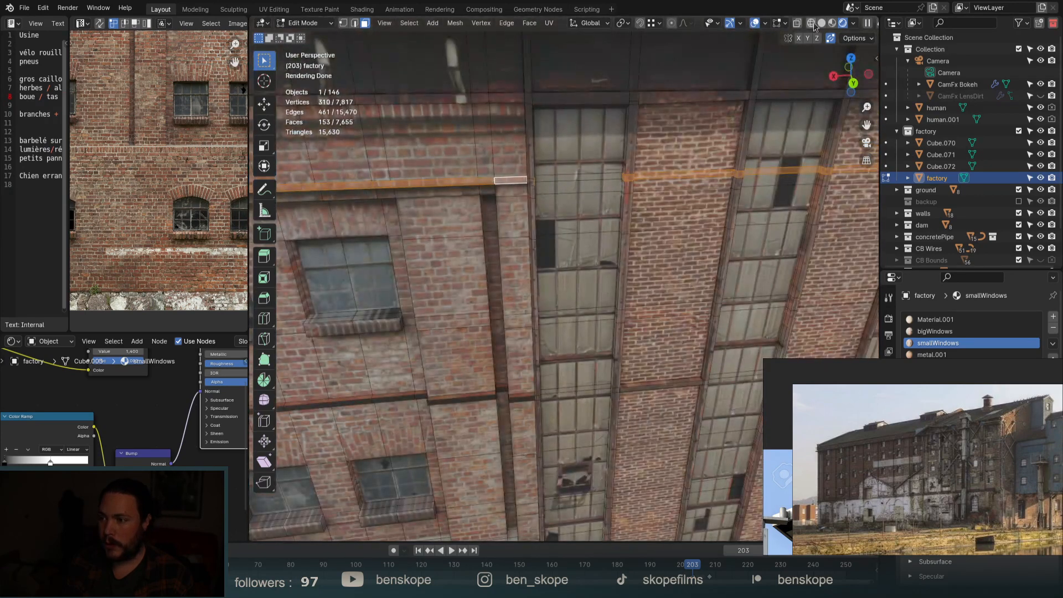
left_click(796, 24)
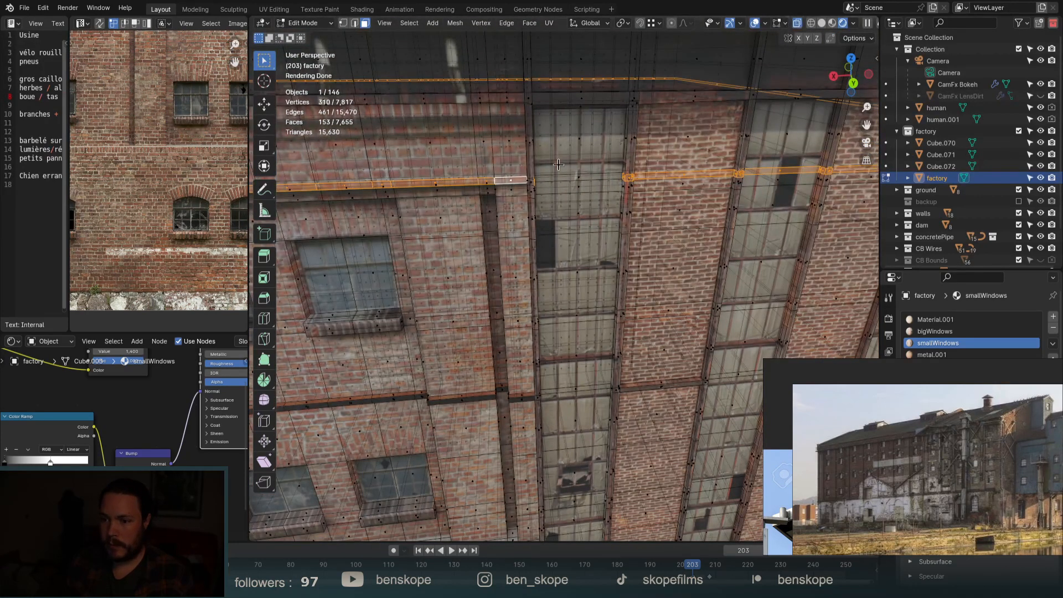
left_click_drag(596, 123, 887, 224, "ctrl")
scroll(332, 232, "down", 5)
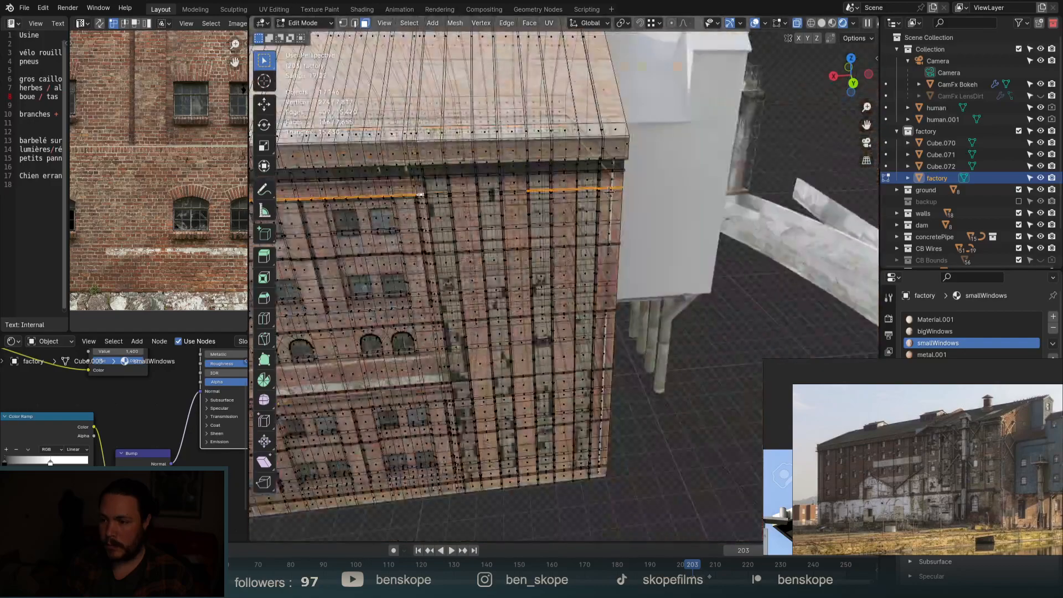
scroll(462, 169, "up", 4)
left_click_drag(392, 164, 681, 244, "ctrl")
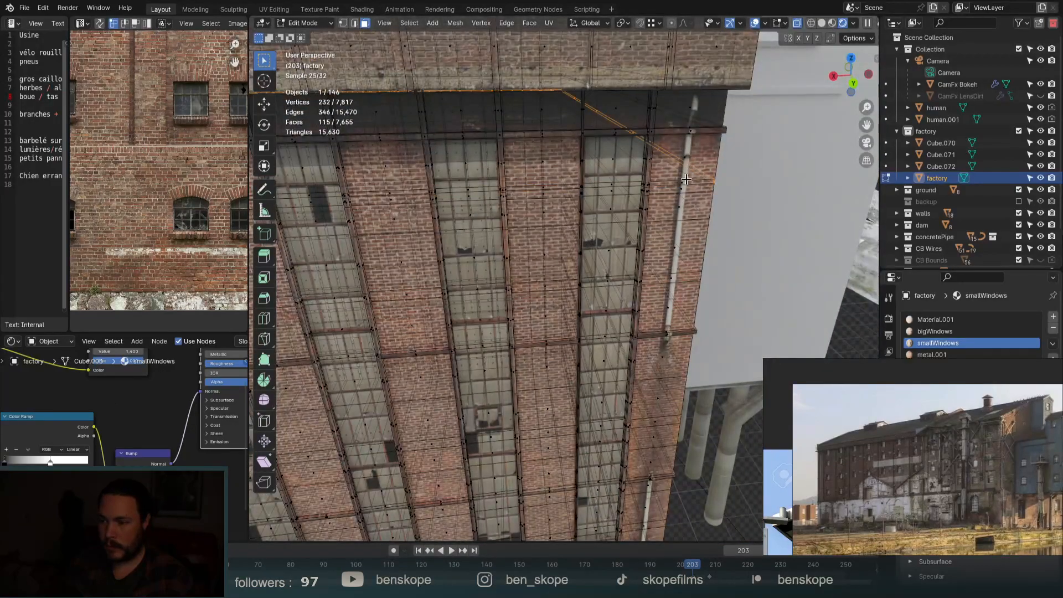
scroll(791, 144, "down", 3)
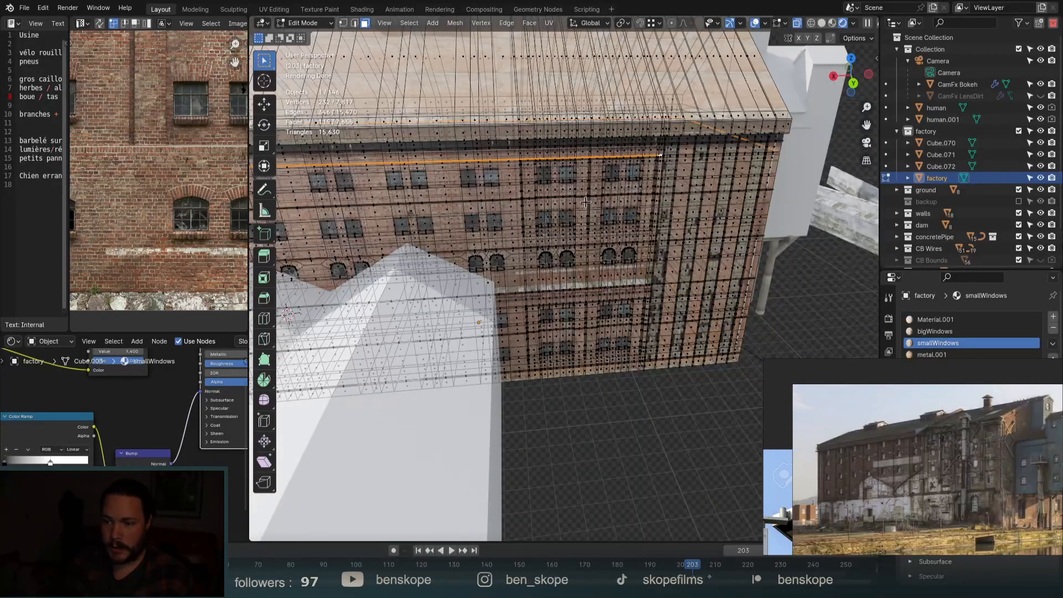
scroll(580, 227, "down", 4)
scroll(554, 221, "up", 5)
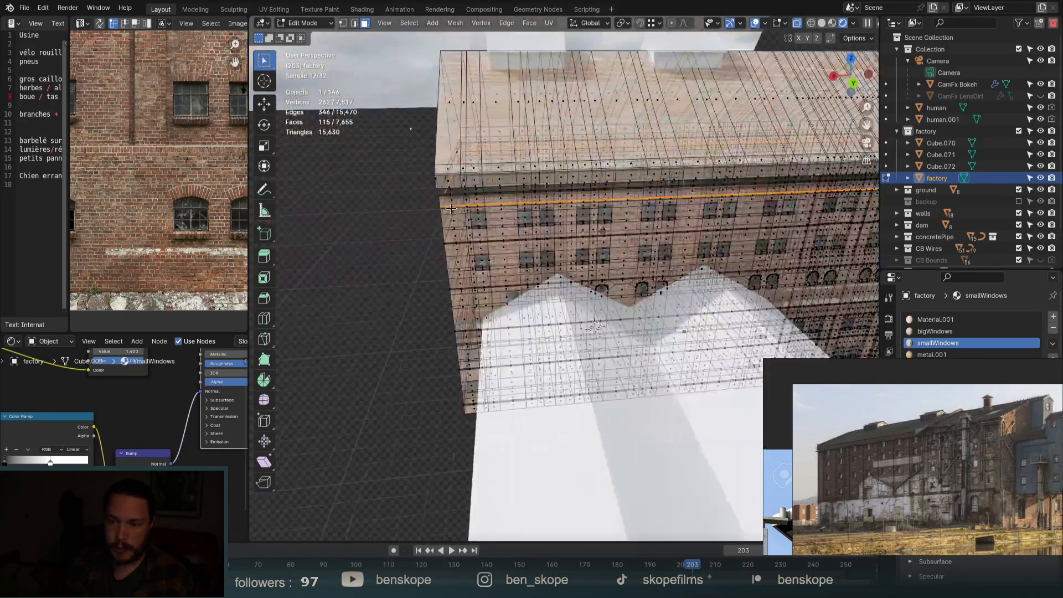
scroll(534, 217, "up", 2)
scroll(533, 216, "up", 1)
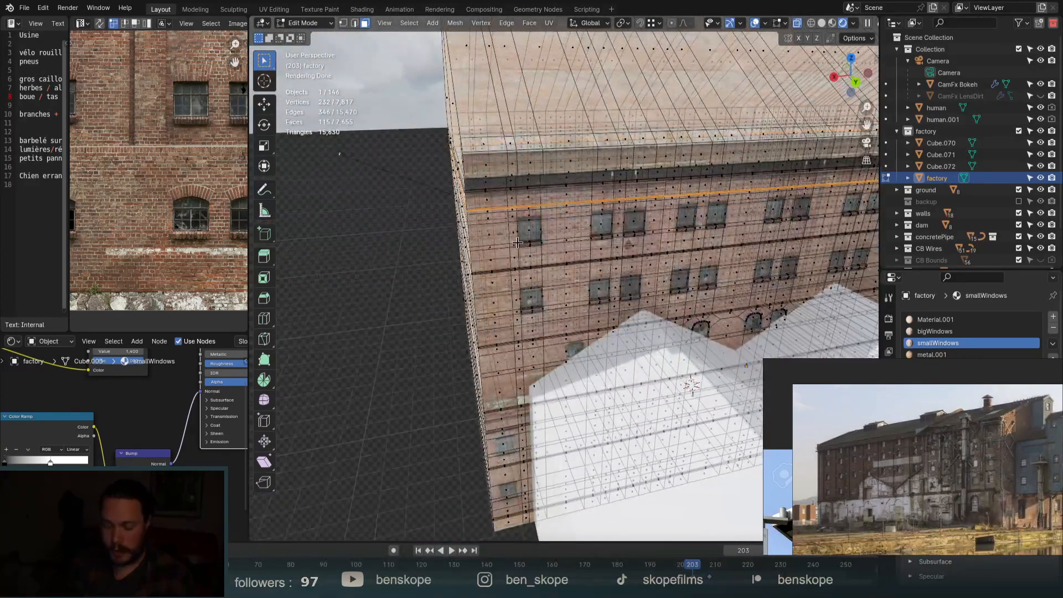
Extrude the band along its normals about 6 cm into a ledge and return to Object Mode.
middle_click_drag(517, 243, 512, 198)
scroll(513, 197, "up", 4)
key("alt+e")
left_click(513, 197)
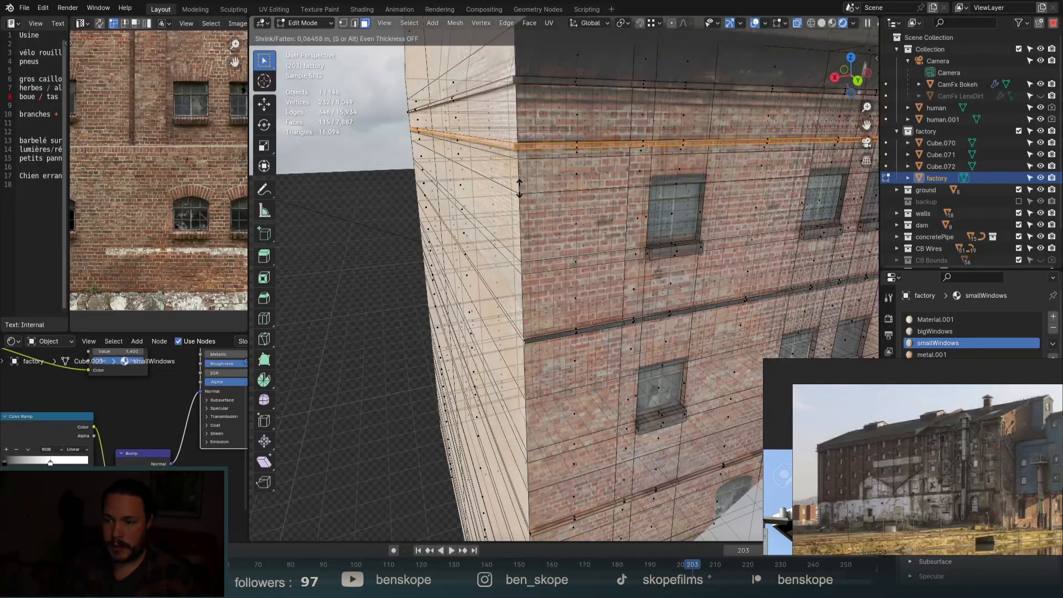
left_click(519, 188)
key("Tab")
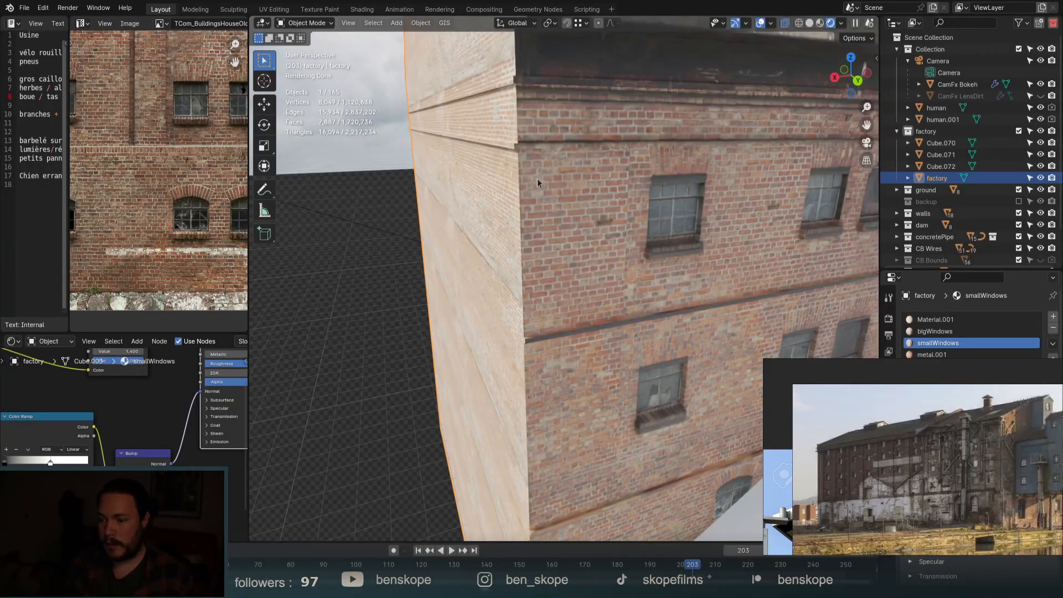
Orbit around the factory to inspect the new ledge from above and at wall level.
scroll(537, 178, "down", 3)
scroll(569, 254, "down", 5)
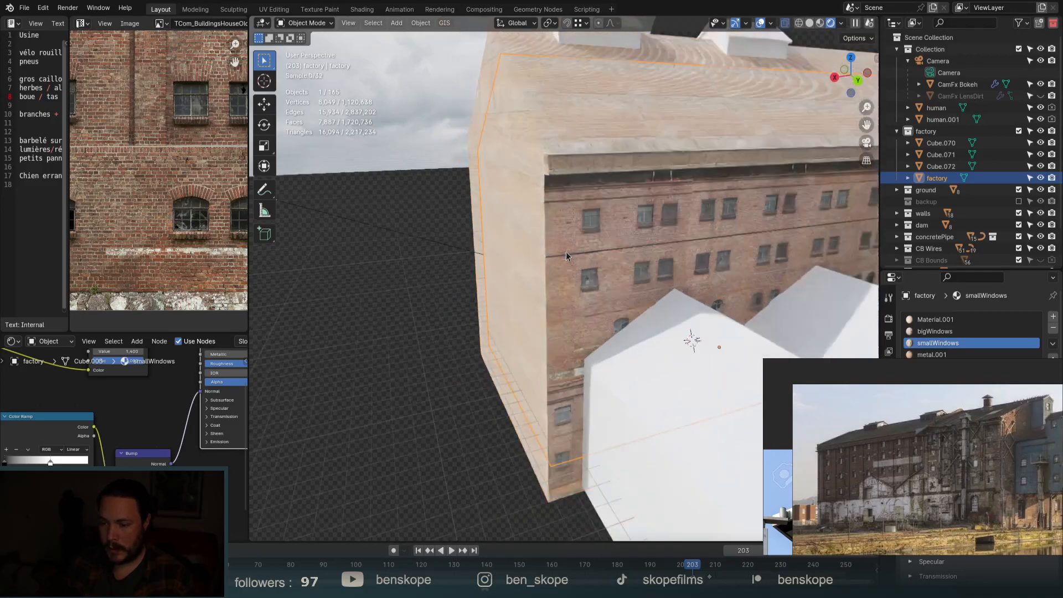
scroll(573, 328, "up", 8)
scroll(552, 274, "up", 5)
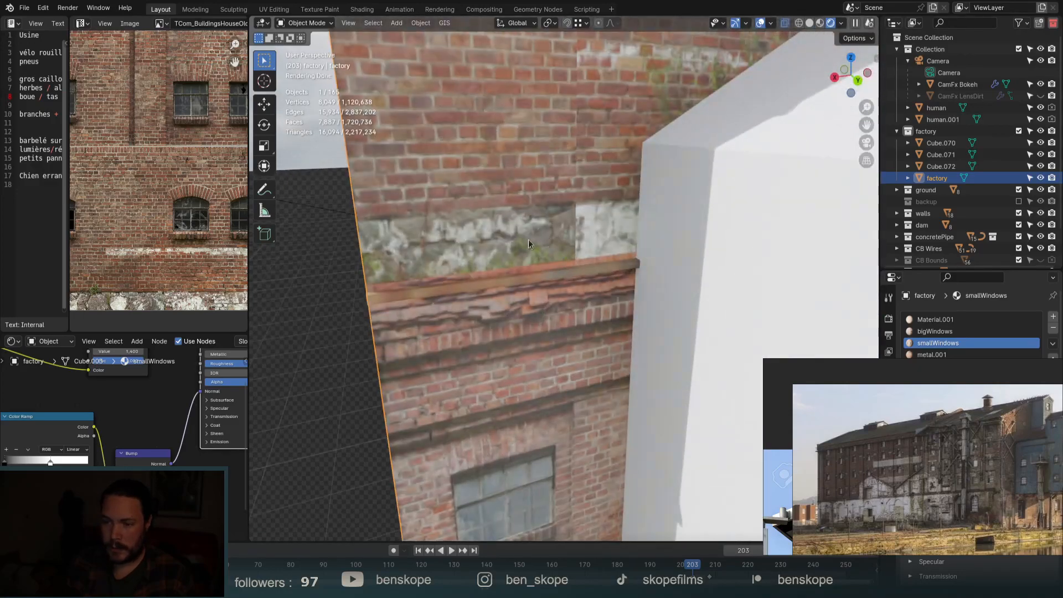
scroll(557, 237, "down", 5)
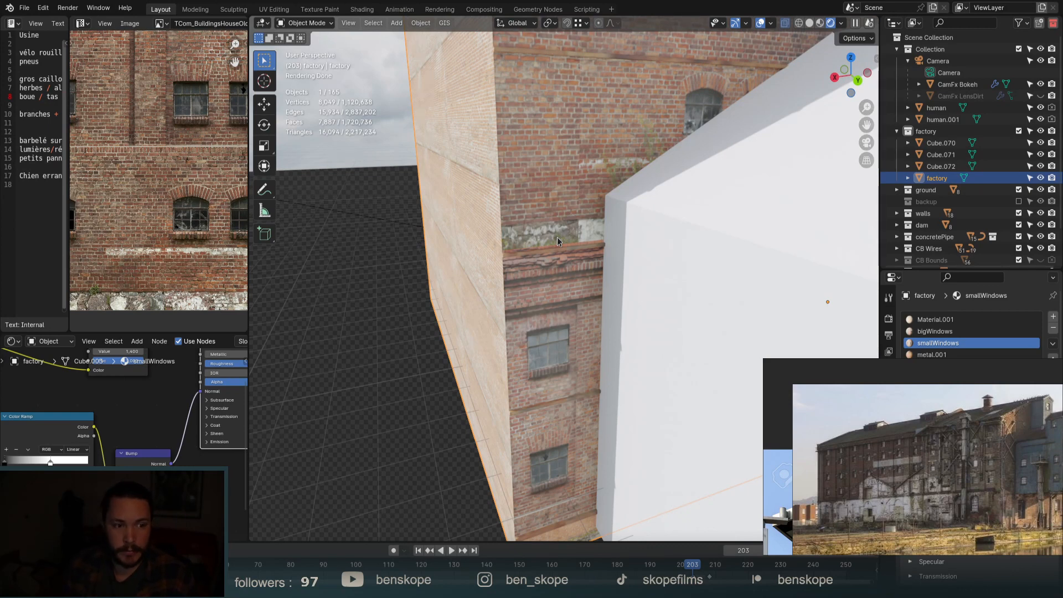
scroll(460, 260, "down", 12)
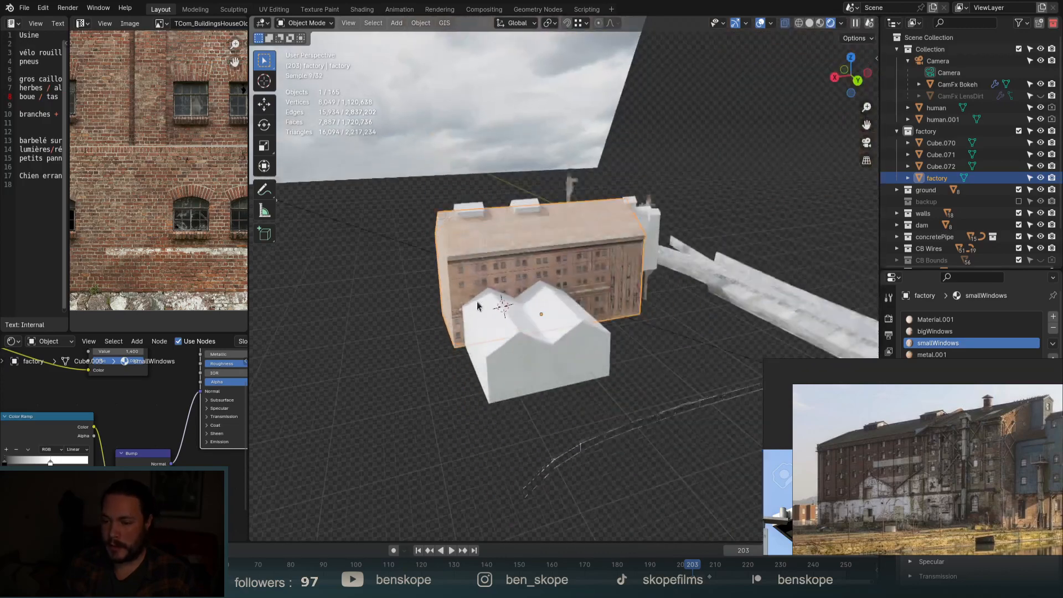
middle_click_drag(640, 315, 536, 321)
scroll(524, 294, "up", 10)
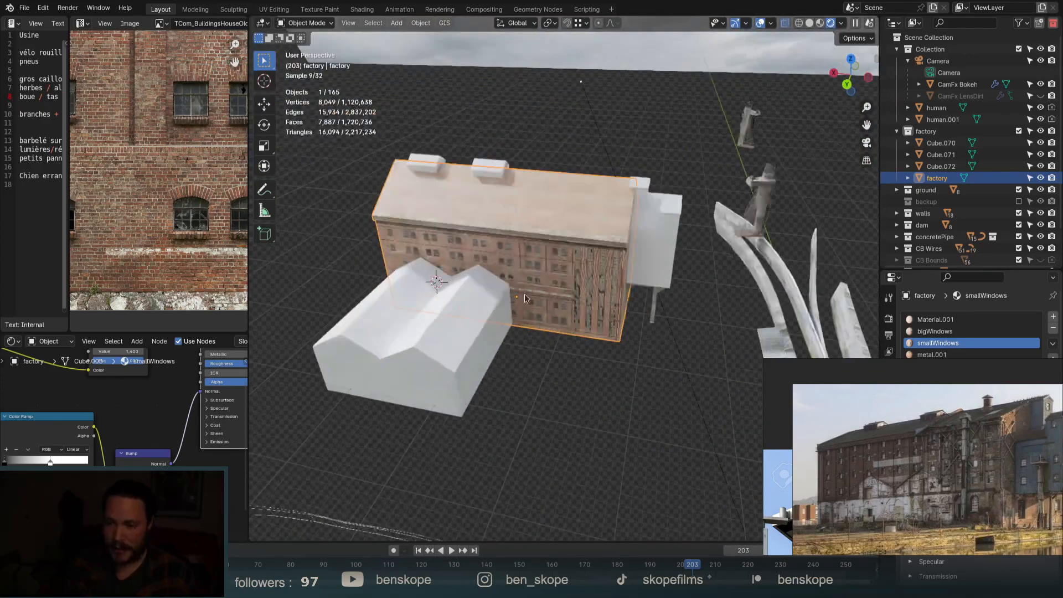
middle_click_drag(612, 345, 589, 313)
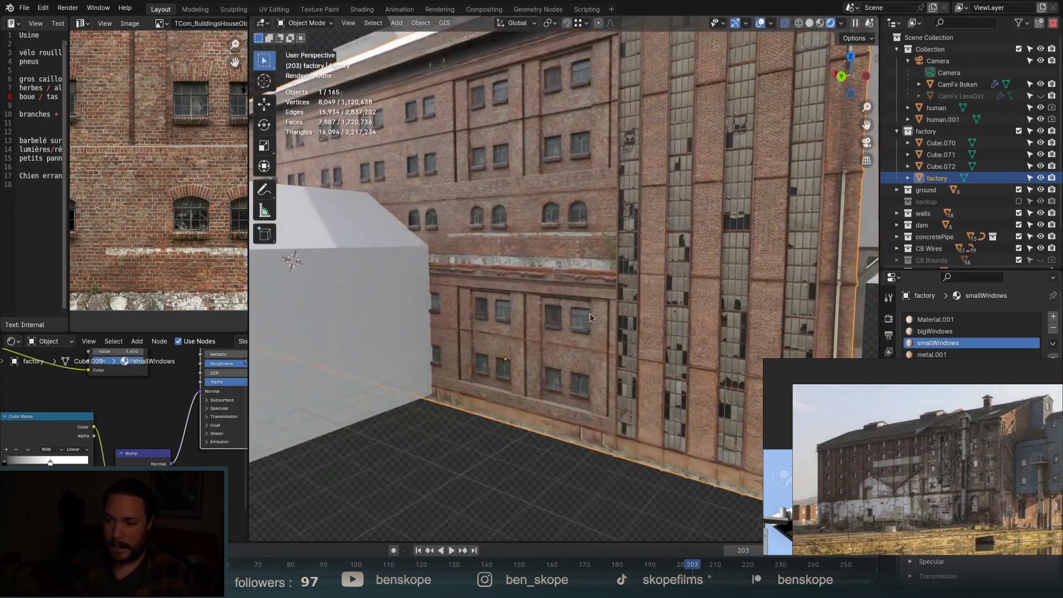
scroll(580, 285, "up", 7)
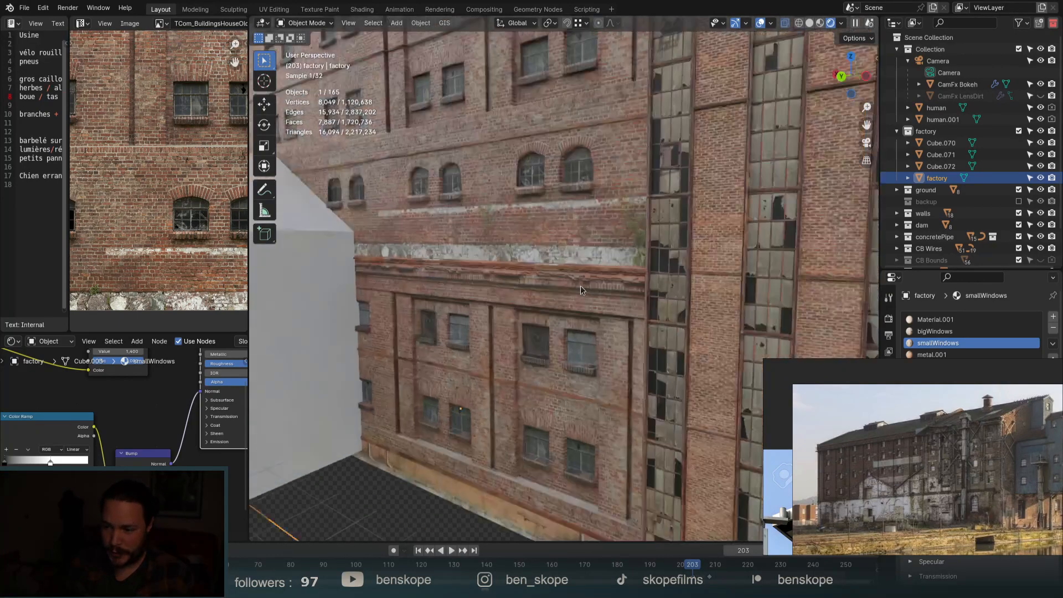
Re-enter Edit Mode with X-Ray off and place a loop cut just below the ledge.
key("Tab")
left_click(711, 294)
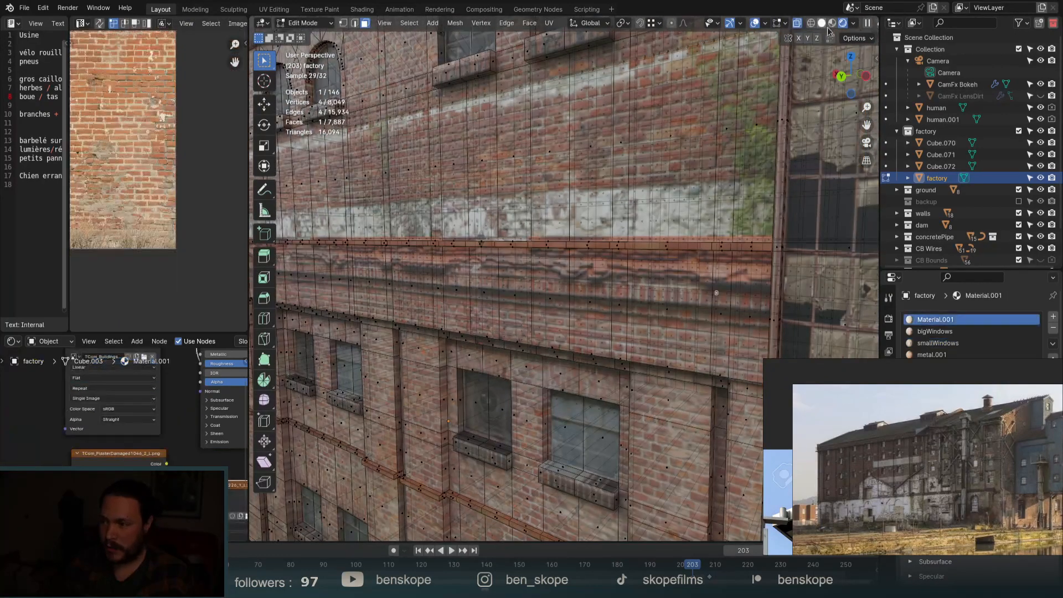
left_click(797, 23)
left_click(705, 324)
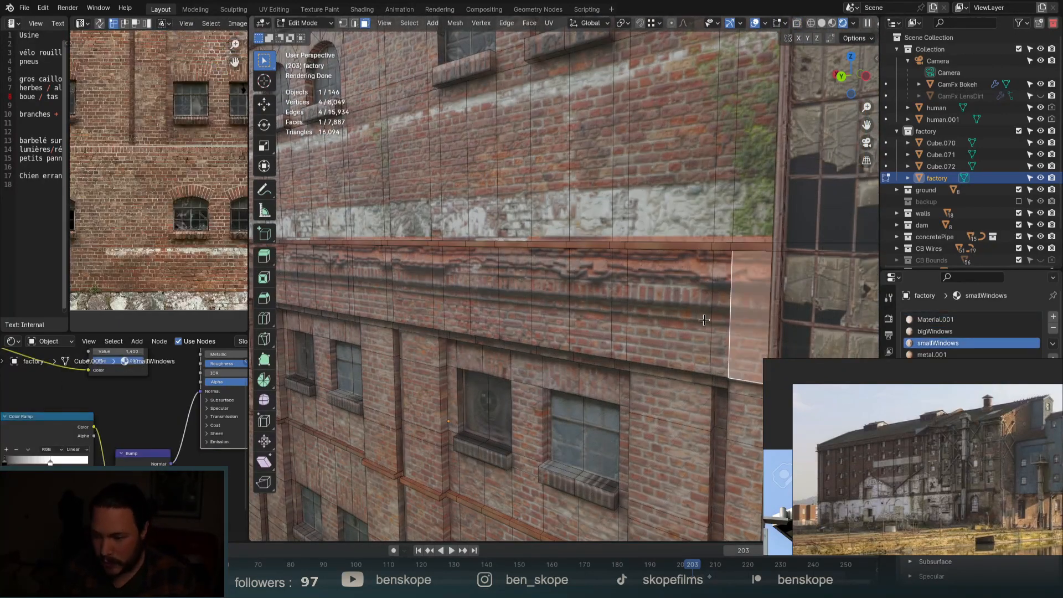
key("ctrl+r")
left_click(705, 327)
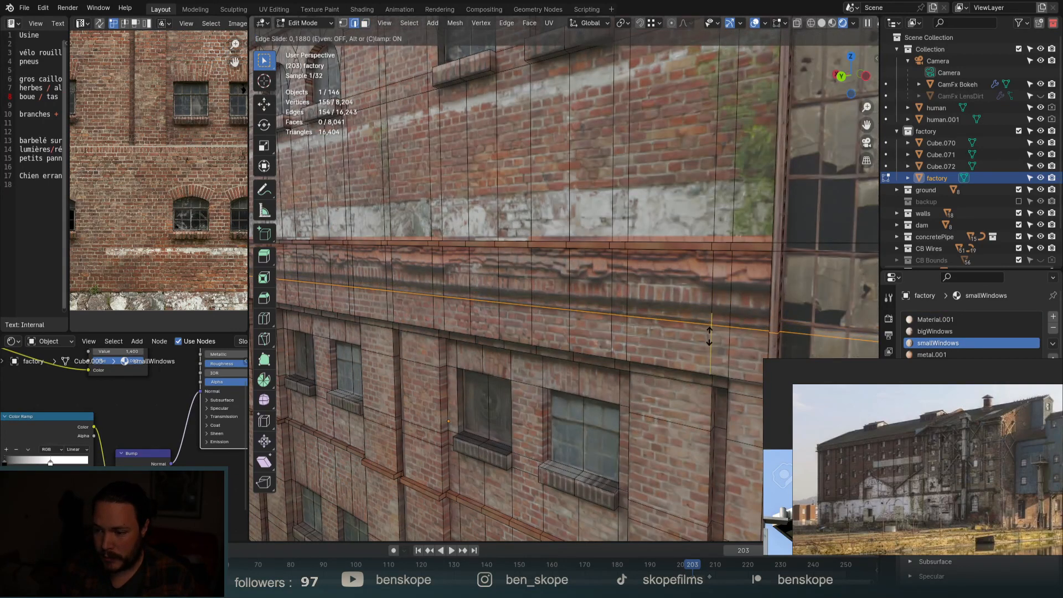
Confirm the new loop, select the face strip below the ledge and extrude it outward.
left_click(709, 334)
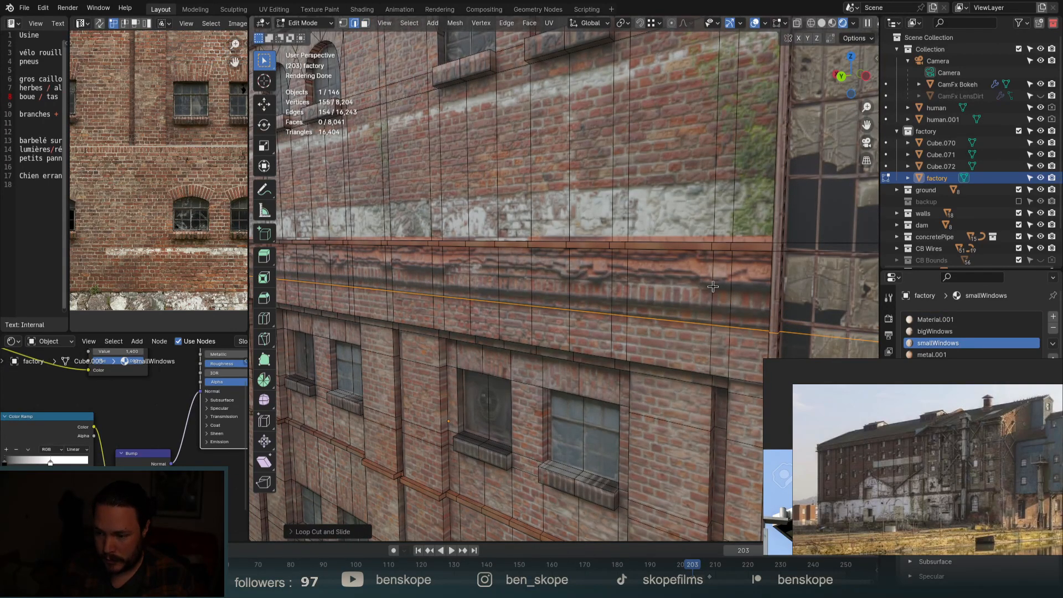
key("3")
left_click(754, 286)
scroll(758, 287, "down", 5)
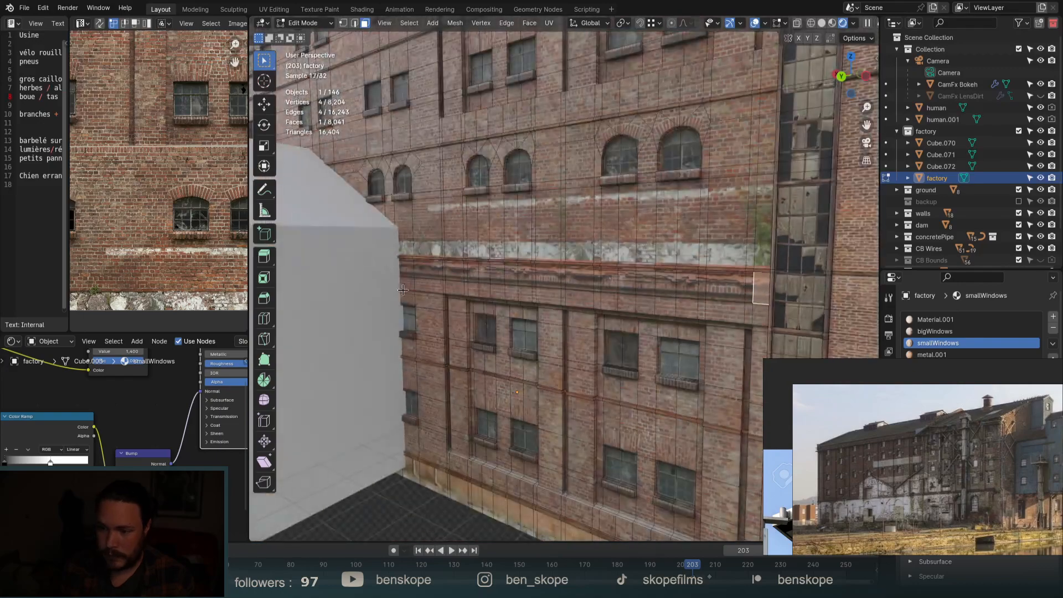
scroll(416, 268, "up", 5)
scroll(416, 268, "up", 1)
left_click(382, 268, "ctrl")
middle_click_drag(382, 277, 797, 301)
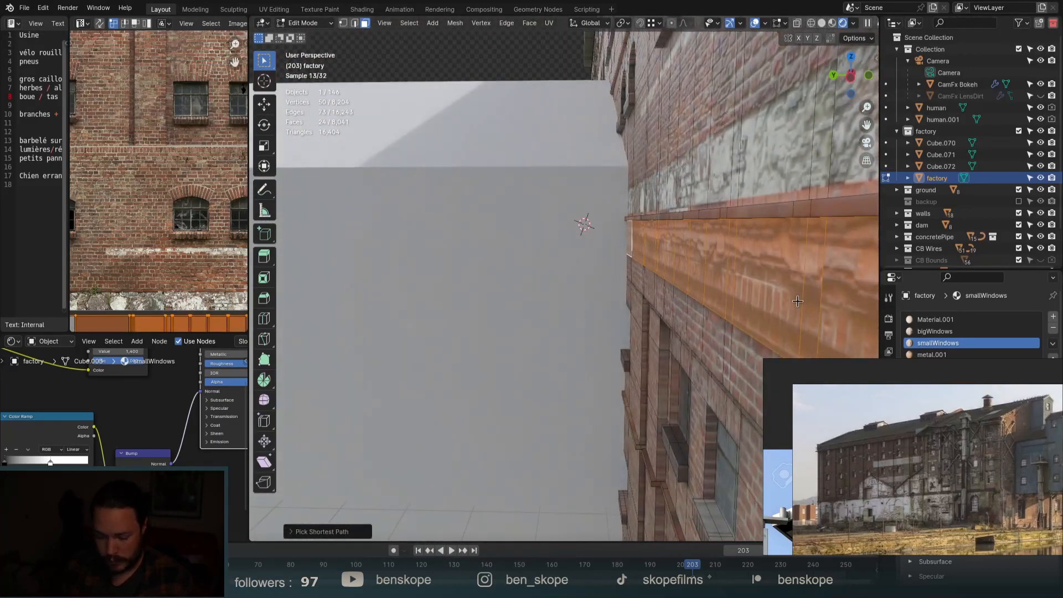
key("e")
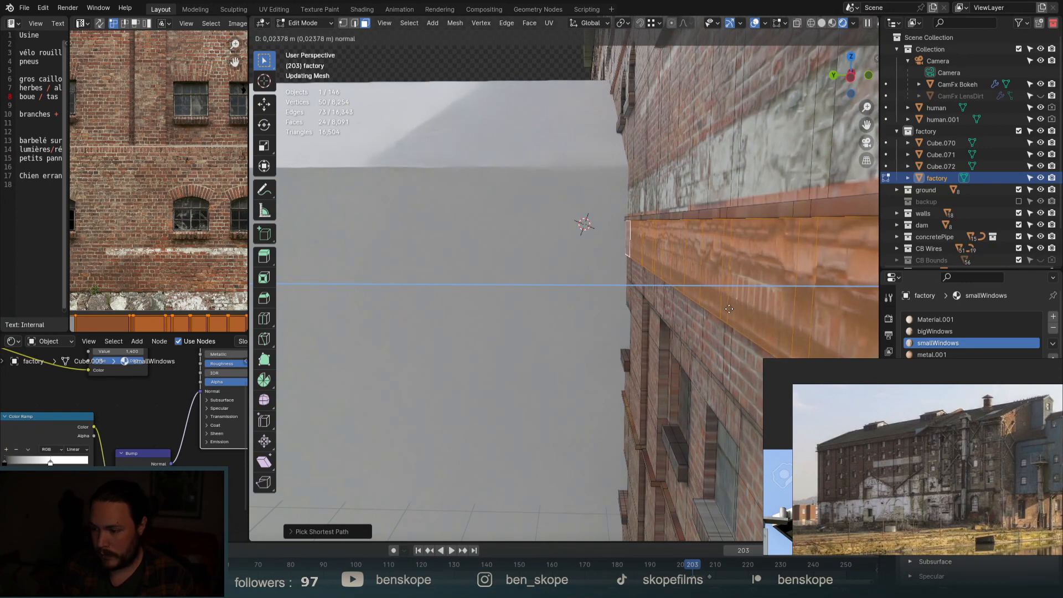
left_click(728, 309)
Add another loop cut, select the next wall strip and extrude it outward.
key("ctrl+r")
left_click(815, 340)
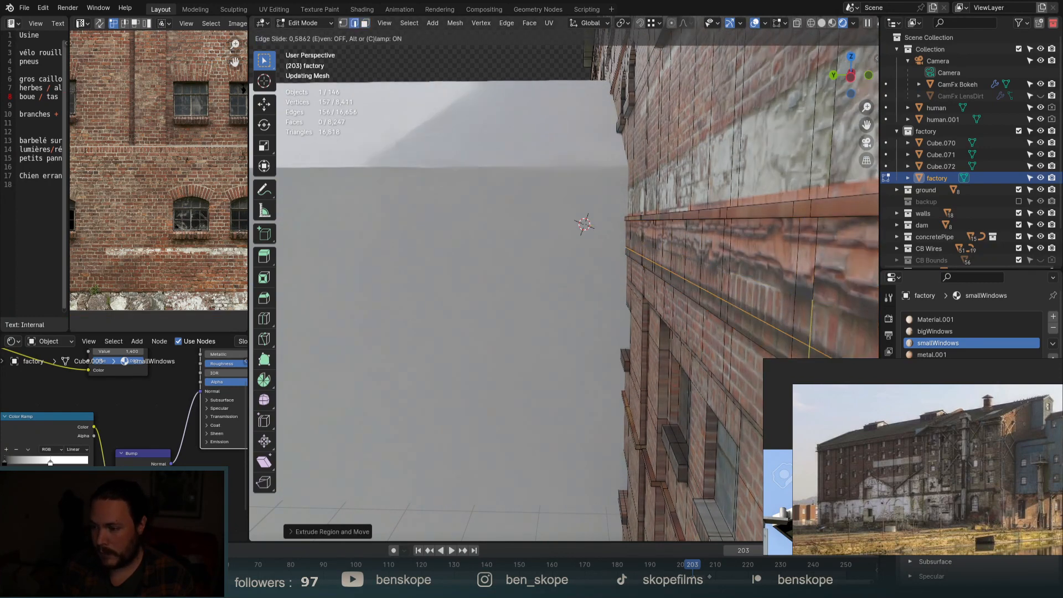
left_click(812, 333)
key("3")
scroll(811, 333, "down", 6)
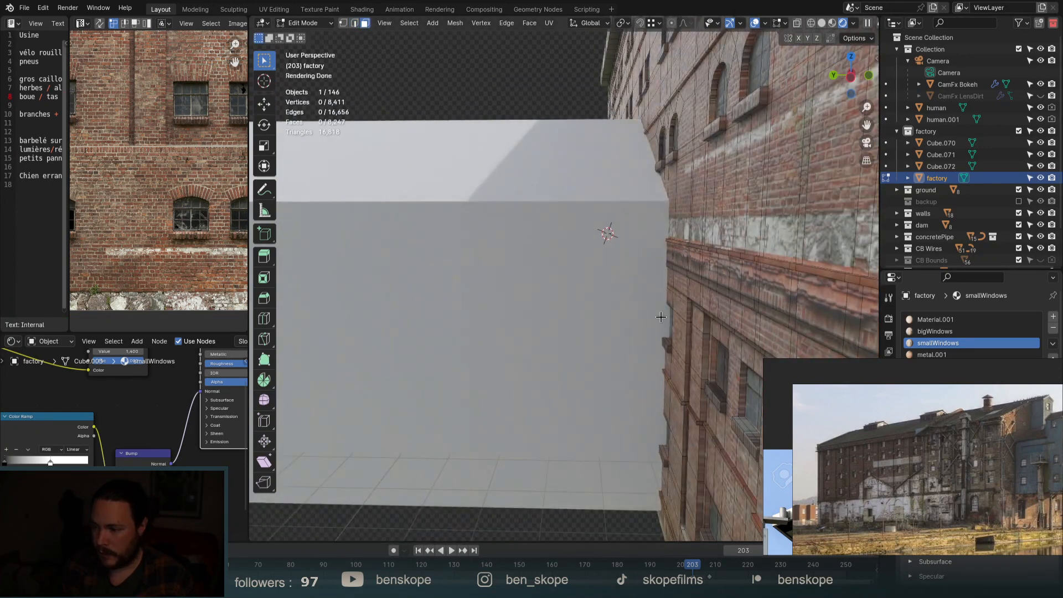
middle_click_drag(802, 354, 824, 349)
scroll(744, 305, "up", 2)
middle_click_drag(686, 316, 671, 313)
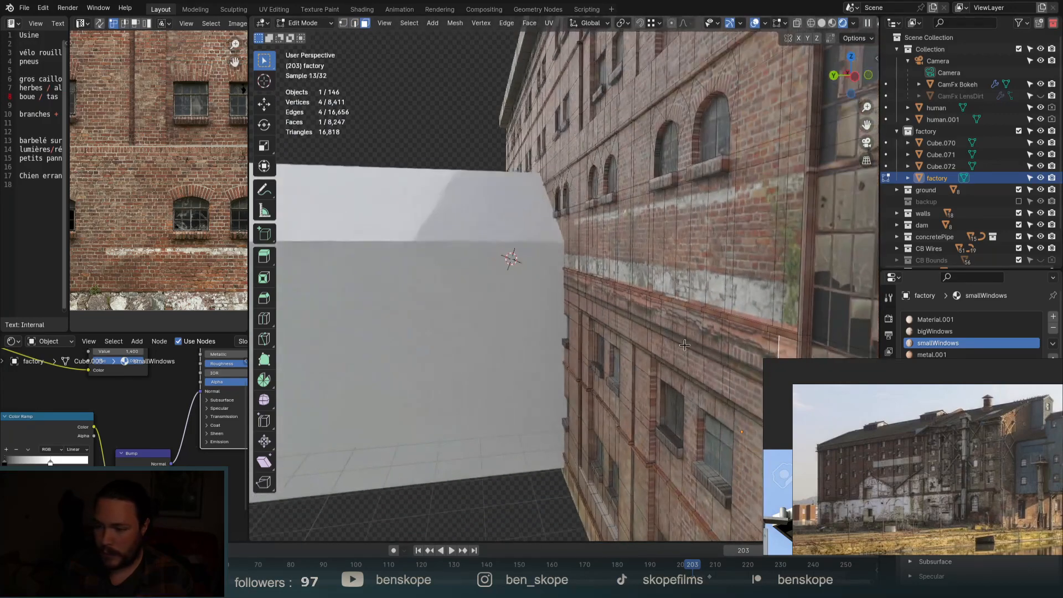
left_click(671, 313)
scroll(568, 283, "up", 2)
middle_click_drag(568, 283, 565, 299)
left_click(580, 255, "ctrl")
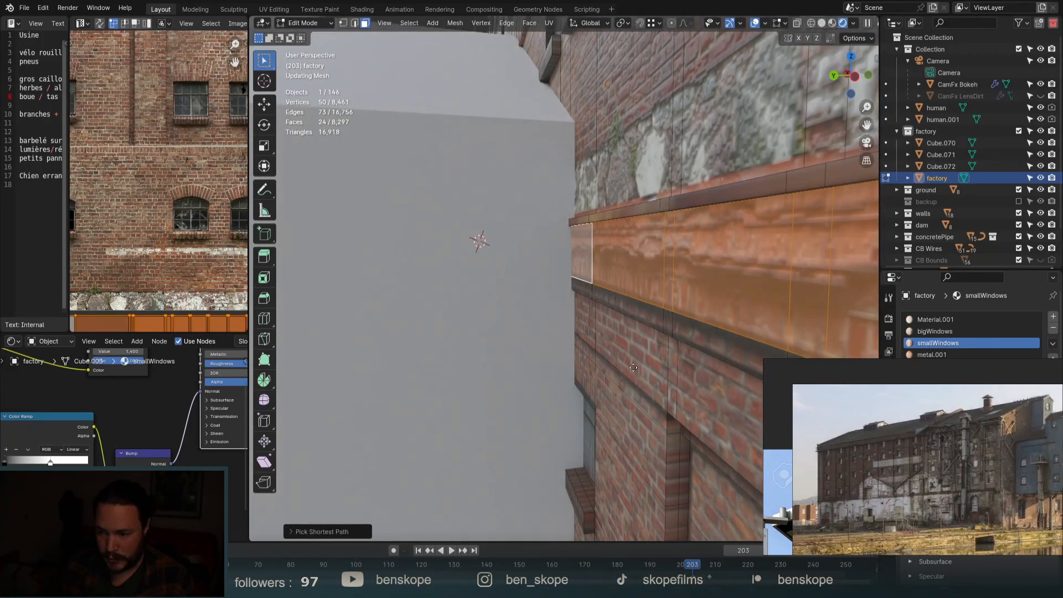
key("e")
left_click(611, 367)
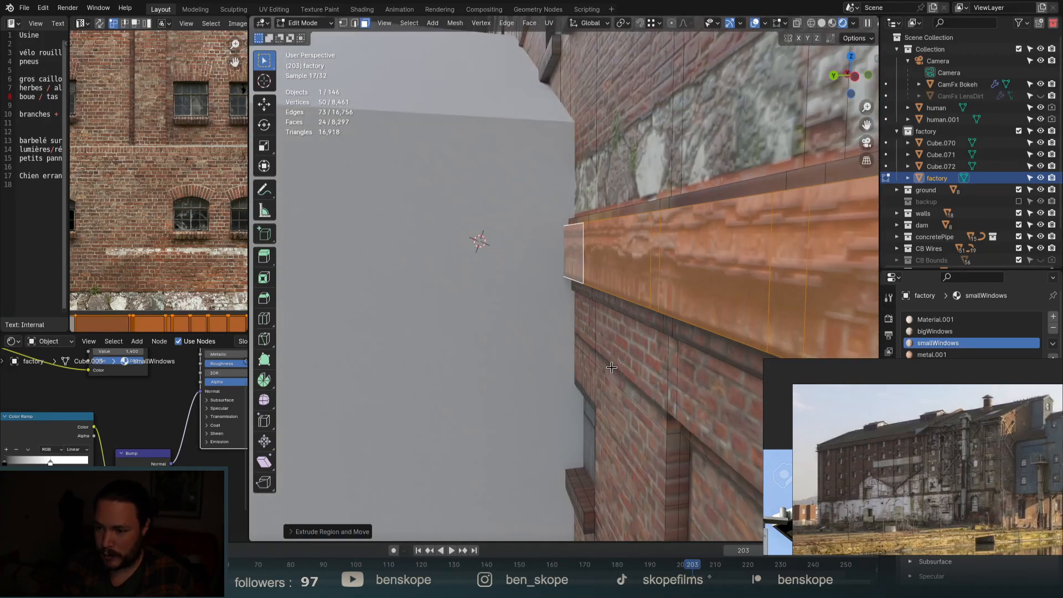
Cut one more loop, extrude another band of wall faces outward and return to Object Mode.
key("ctrl+r")
left_click(585, 247)
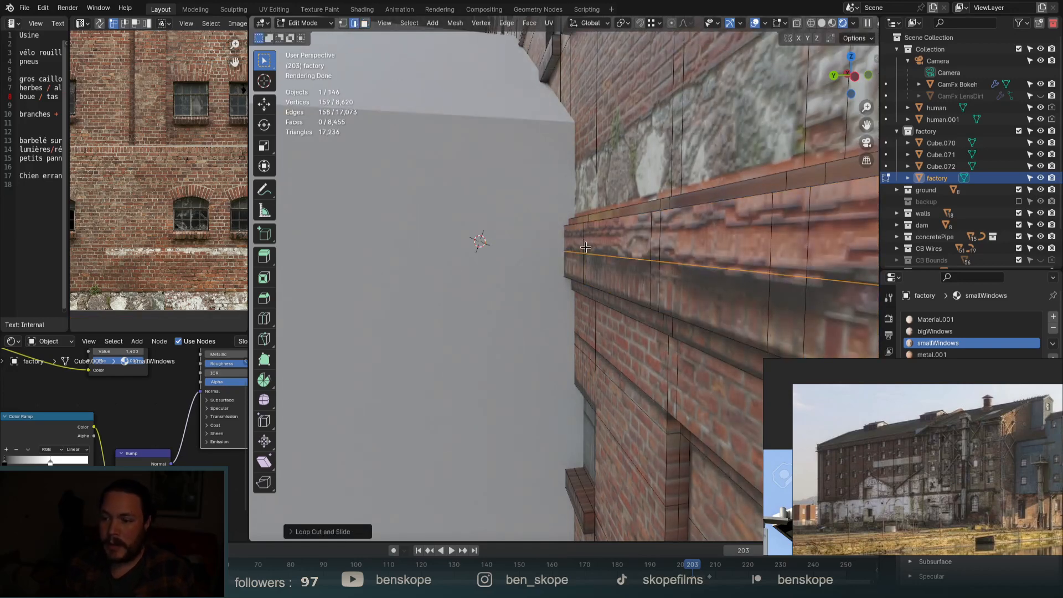
key("3")
left_click(569, 236)
scroll(569, 237, "down", 6)
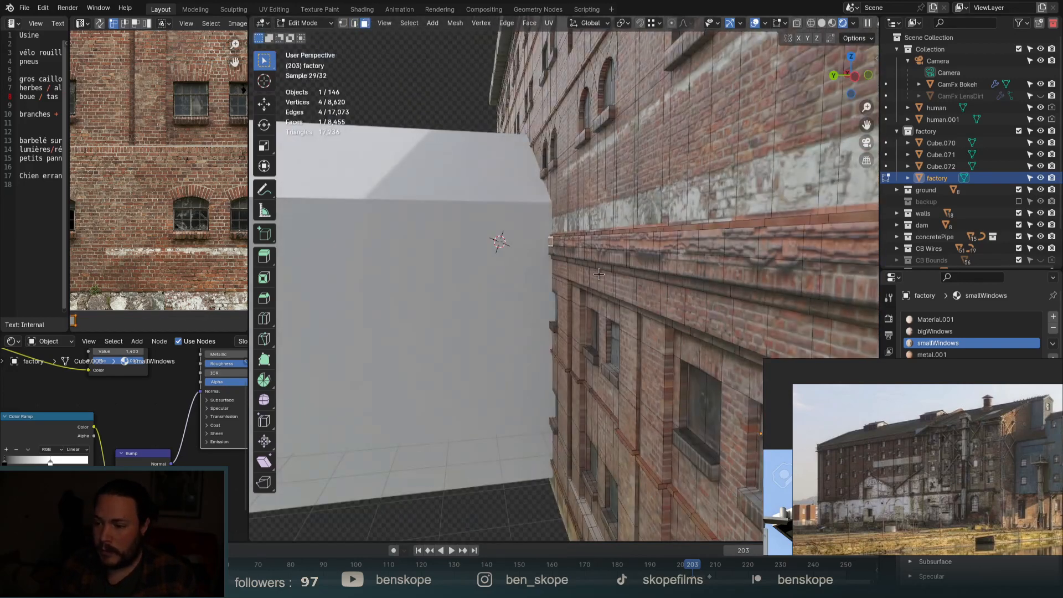
left_click(739, 268, "ctrl")
middle_click_drag(740, 268, 717, 291)
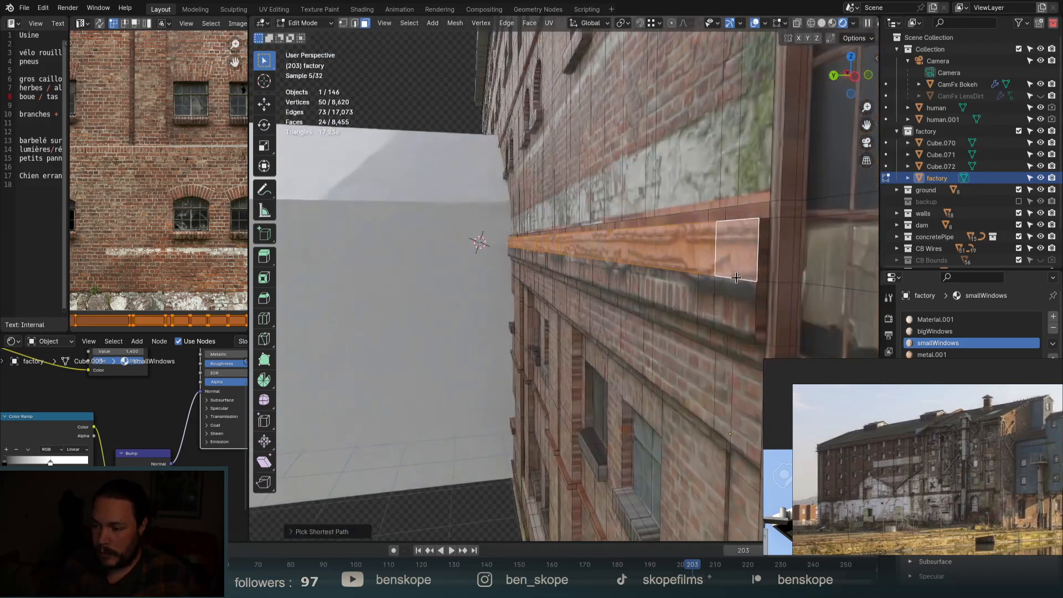
key("e")
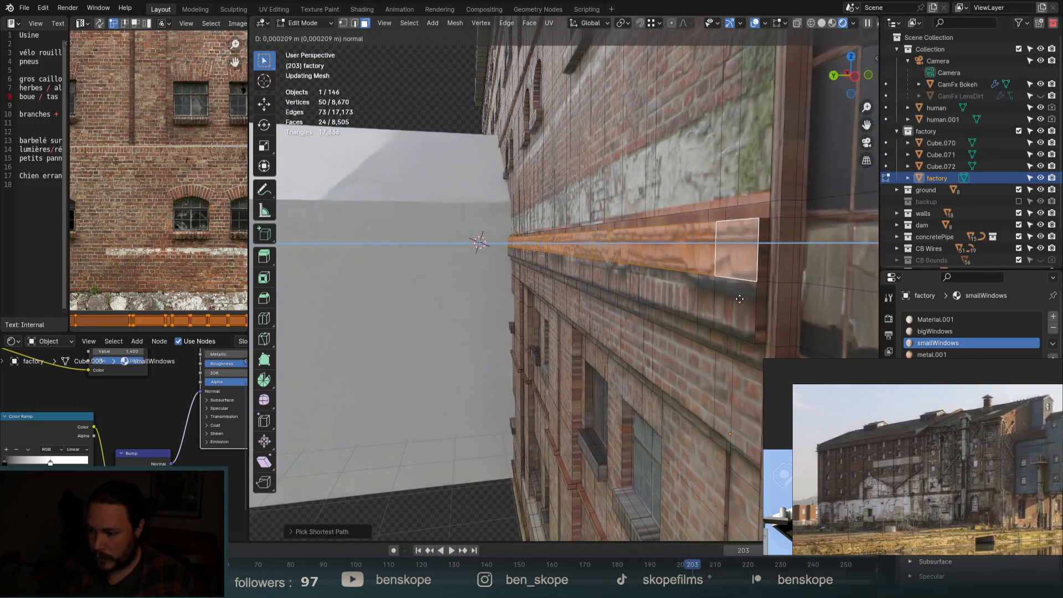
left_click(705, 305)
key("Tab")
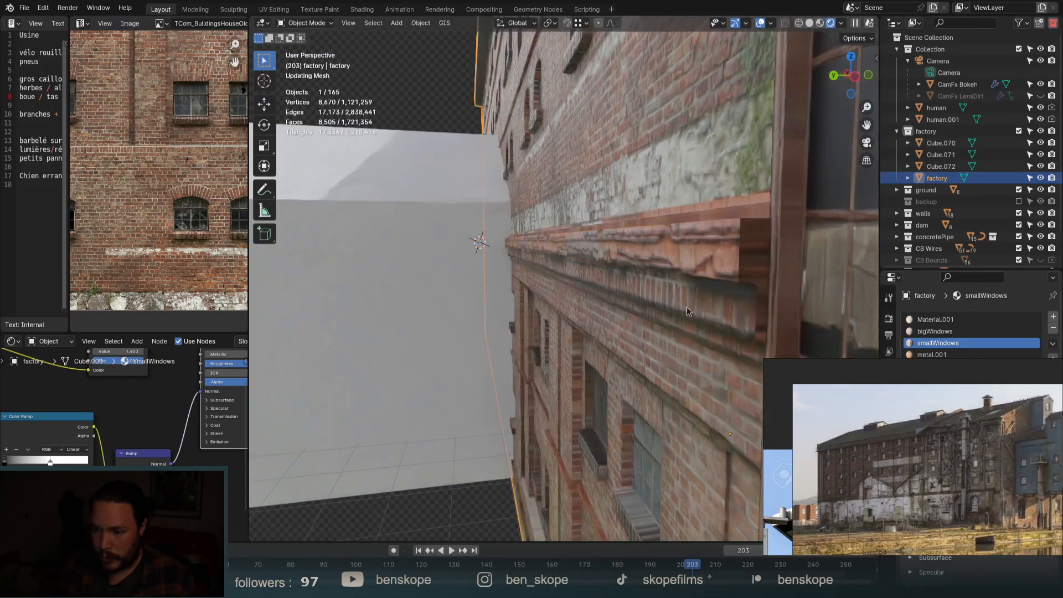
In Edit Mode, add a horizontal loop cut across the factory's upper wall.
middle_click_drag(686, 306, 735, 275)
scroll(785, 332, "down", 5)
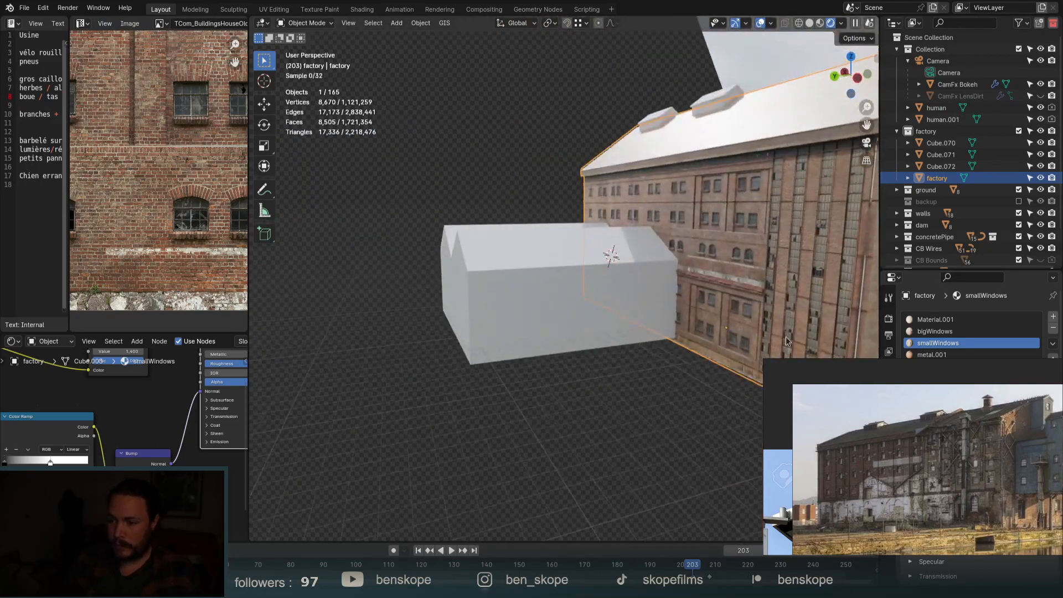
scroll(785, 337, "up", 2)
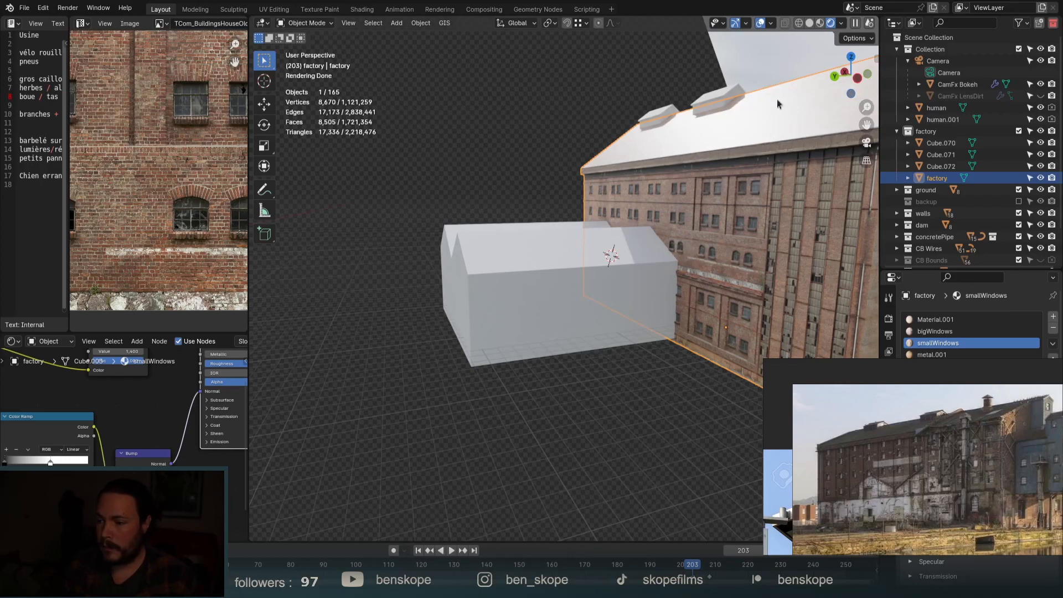
scroll(777, 158, "up", 4)
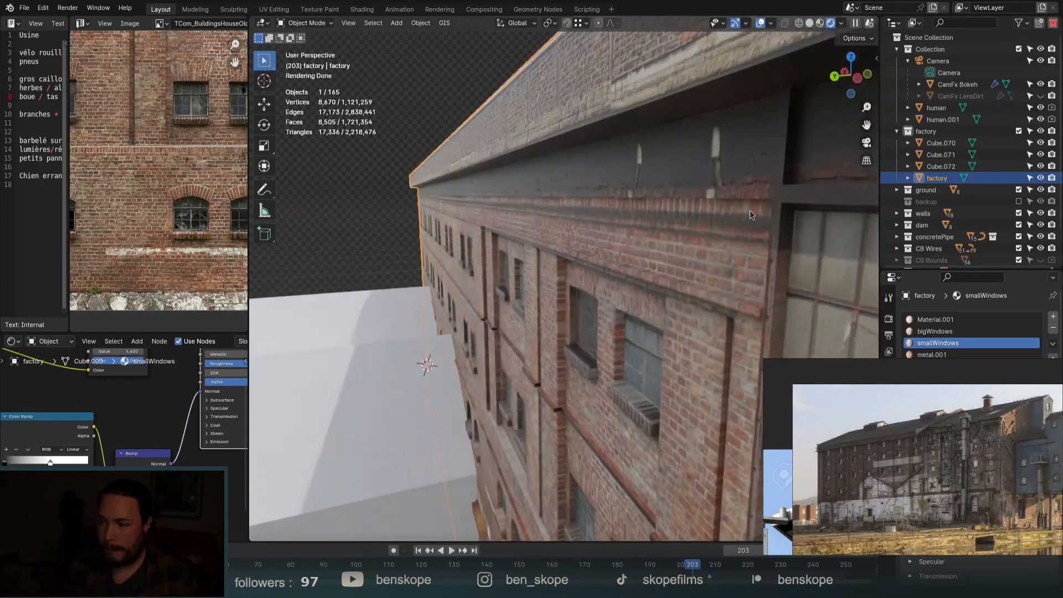
key("Tab")
scroll(748, 209, "up", 2)
left_click(729, 255)
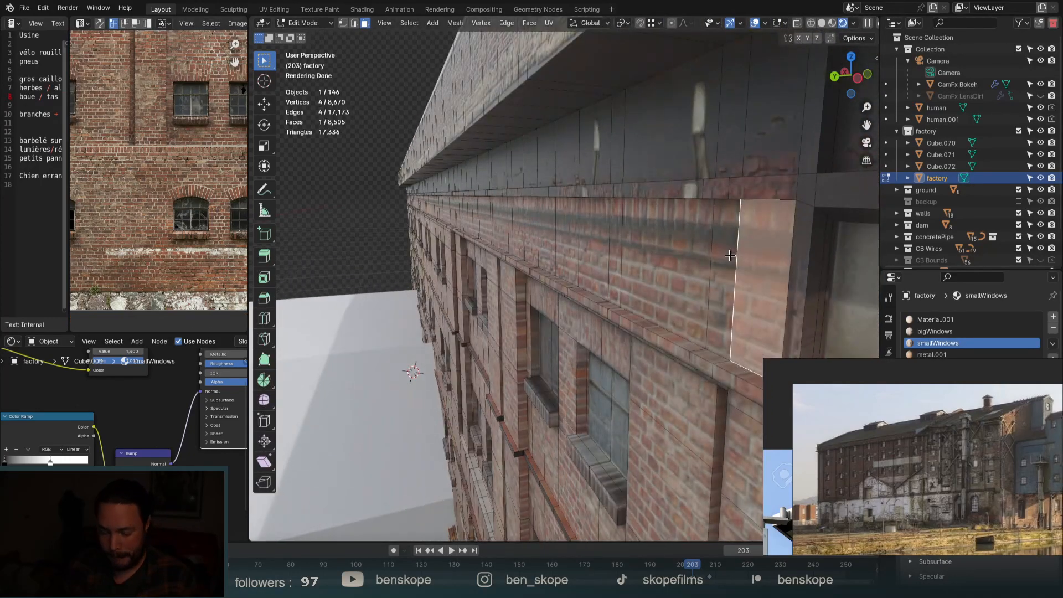
left_click(731, 253)
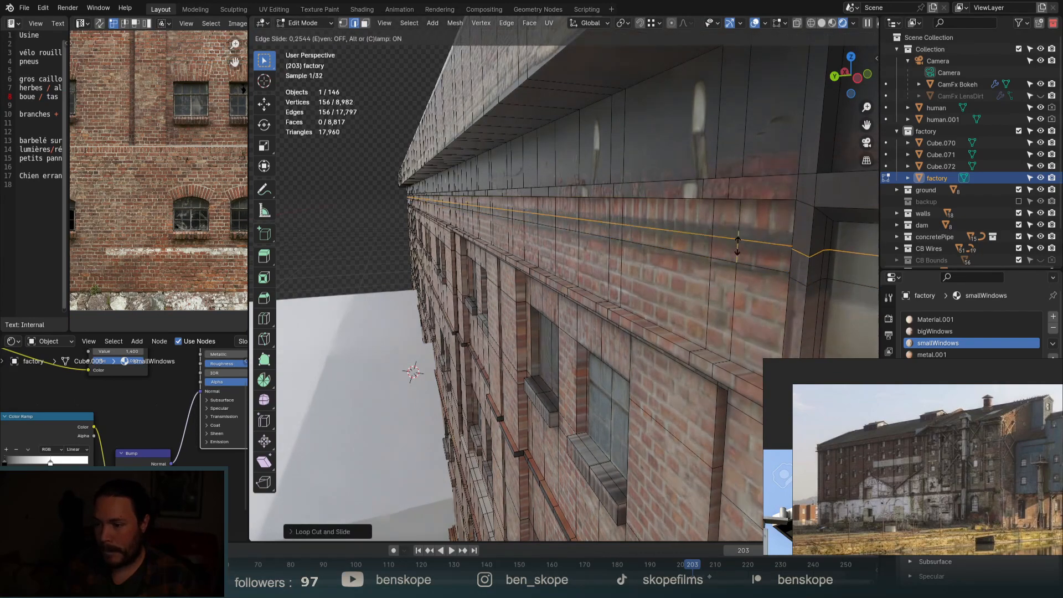
left_click(737, 246)
Select the first band of faces beneath the eave and extrude it outward.
key("3")
left_click(745, 245)
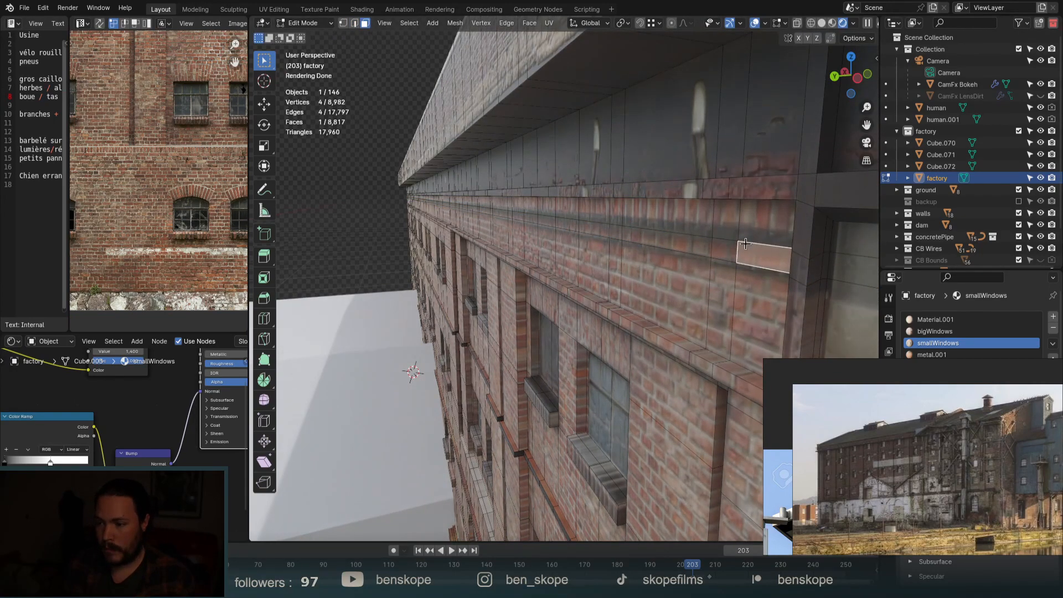
middle_click_drag(756, 223, 719, 255)
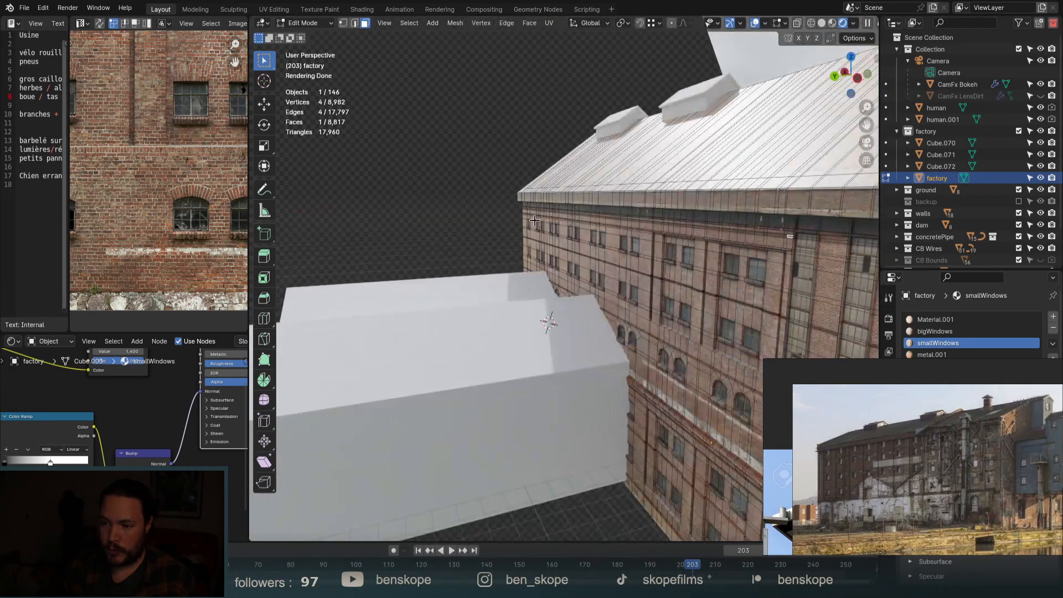
scroll(534, 221, "up", 10)
left_click(507, 209, "ctrl")
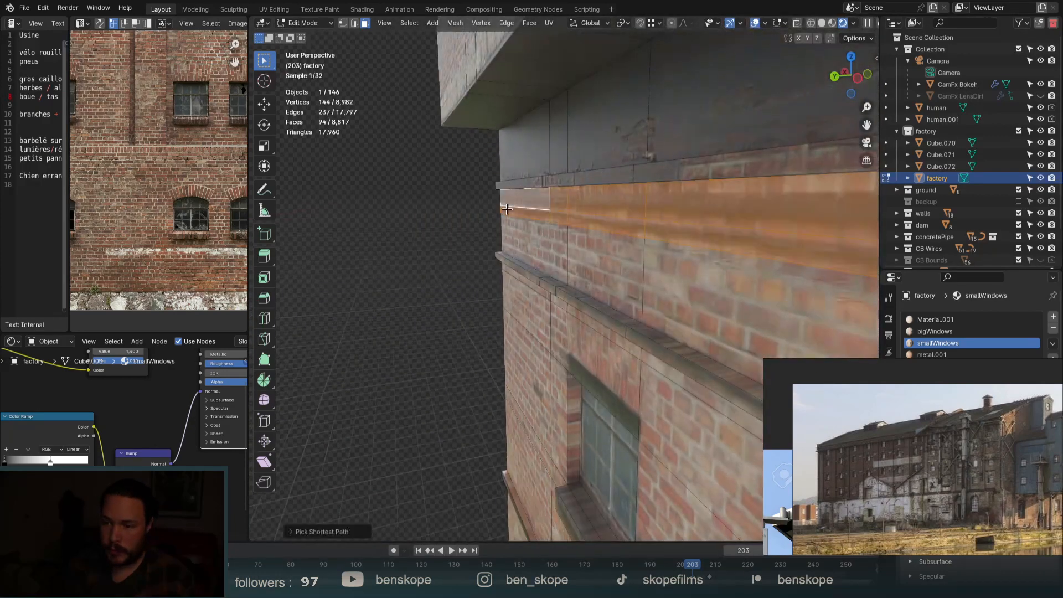
key("e")
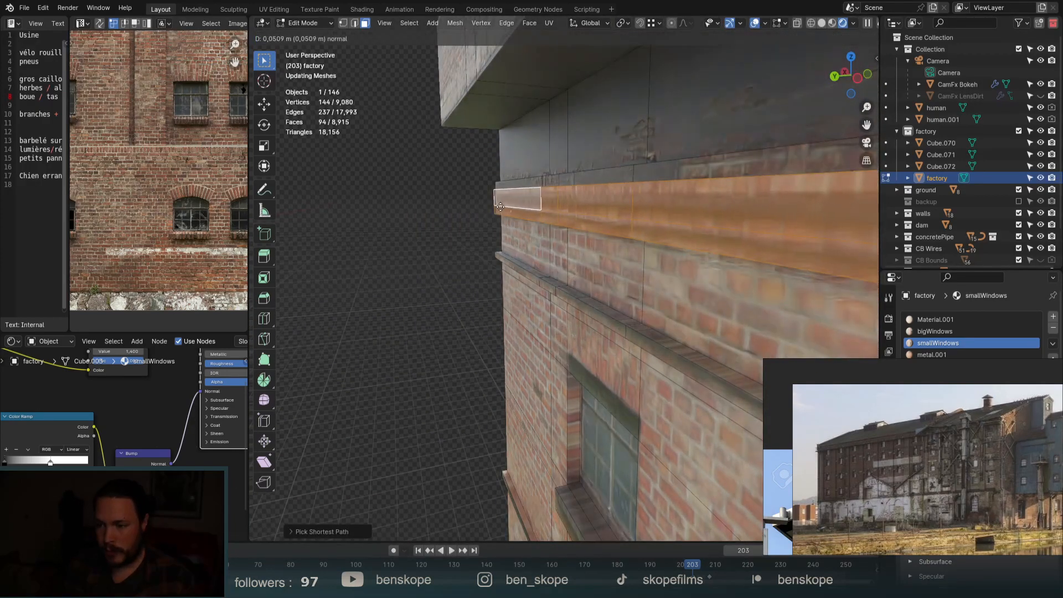
left_click(499, 204)
Extrude a second eave band slightly outward, then return to Object Mode.
left_click(501, 204)
scroll(430, 210, "down", 6)
scroll(480, 190, "down", 3)
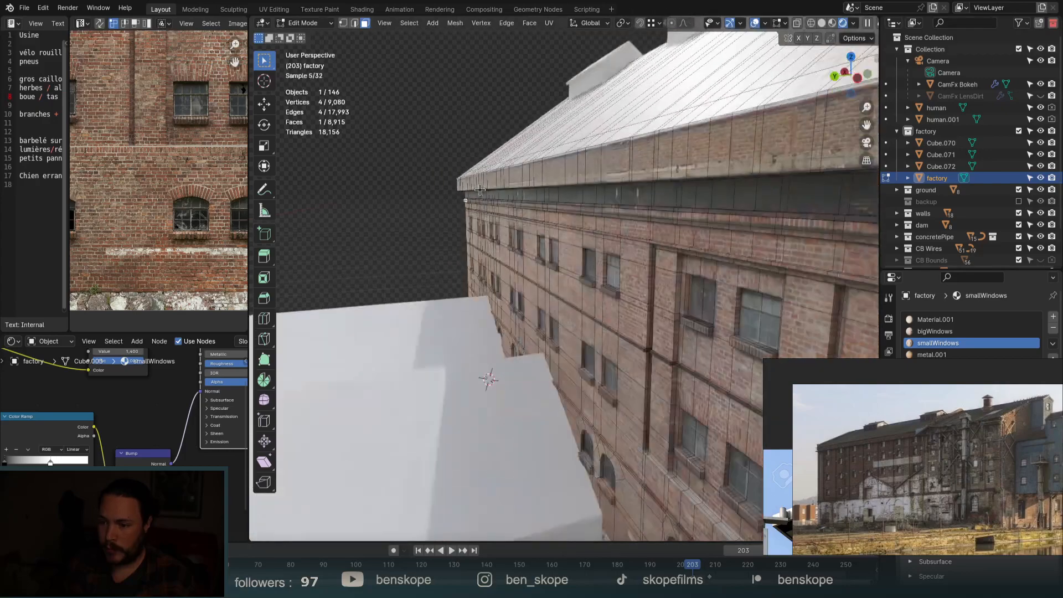
scroll(424, 238, "down", 2)
scroll(604, 253, "up", 6)
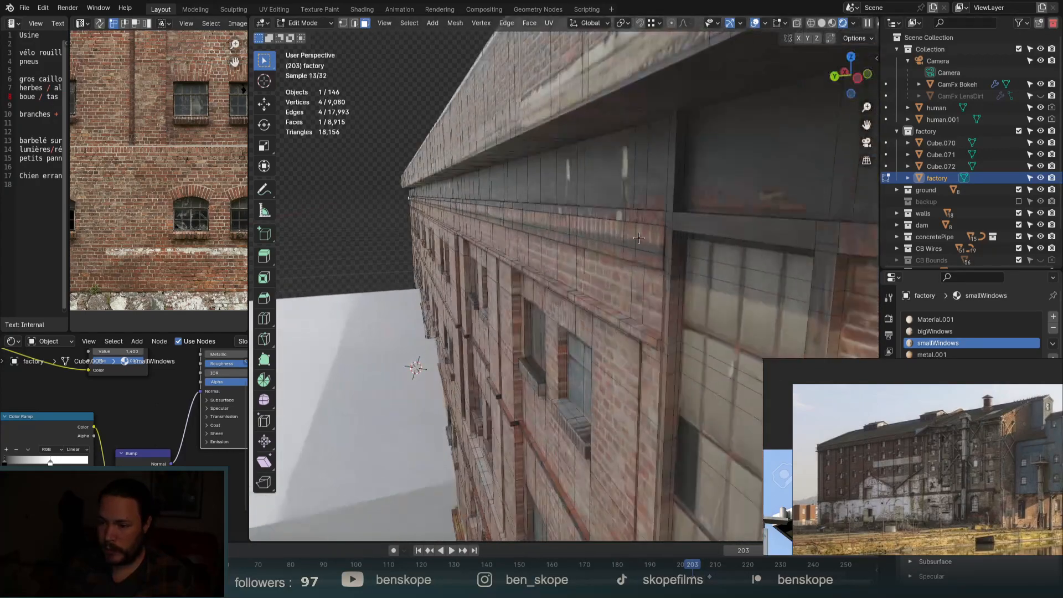
left_click(654, 238, "ctrl")
key("e")
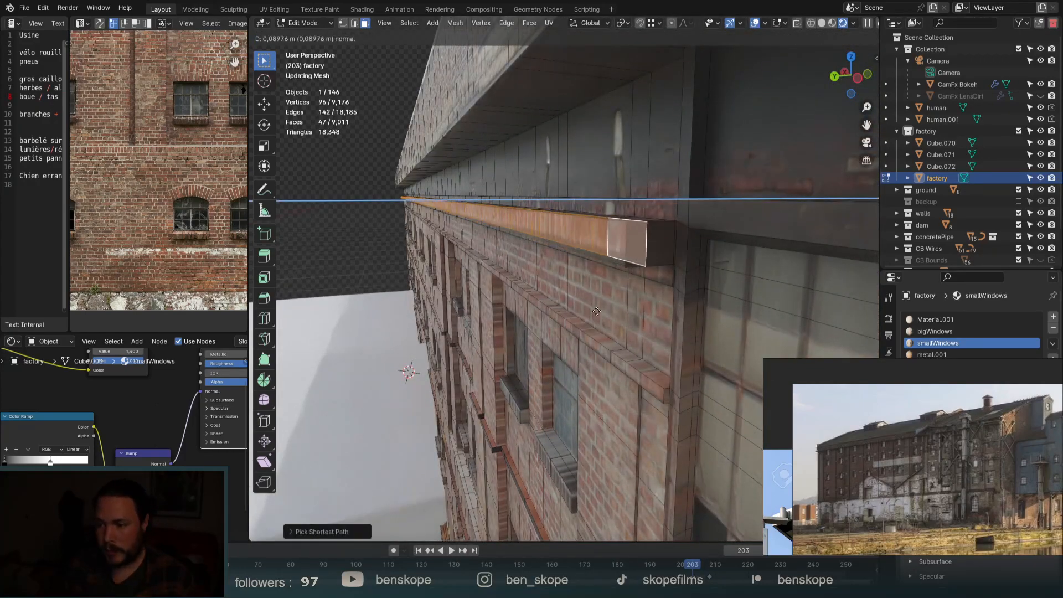
left_click(626, 305)
key("Tab")
scroll(673, 188, "down", 8)
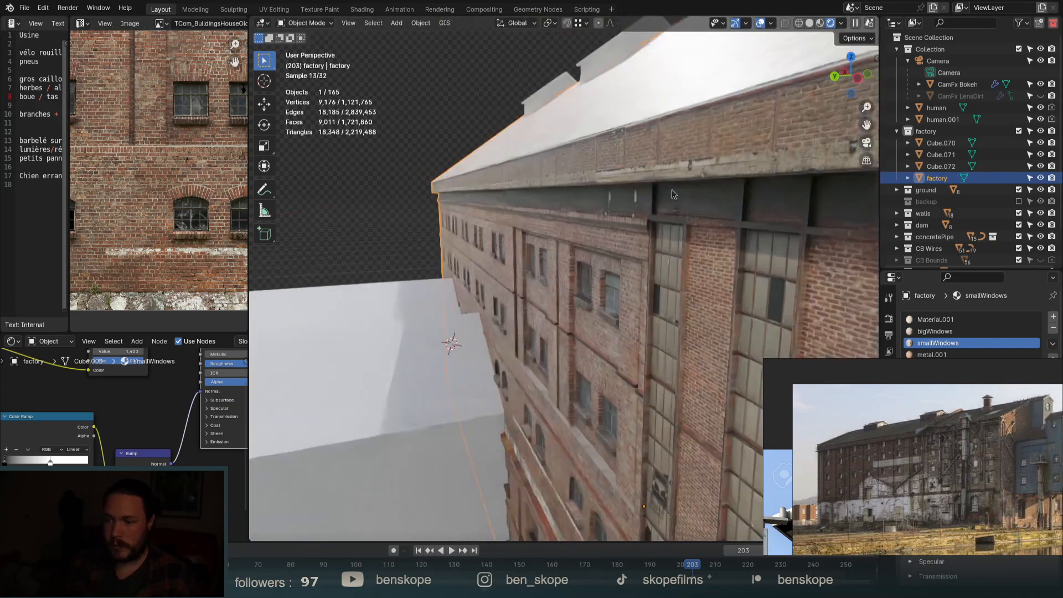
Inspect the factory from several angles, then make the smallWindows node editor taller.
scroll(673, 187, "down", 4)
mouse_move(722, 223)
middle_mouse_down()
mouse_move(773, 218)
mouse_move(777, 233)
mouse_move(806, 234)
mouse_move(714, 223)
middle_mouse_up()
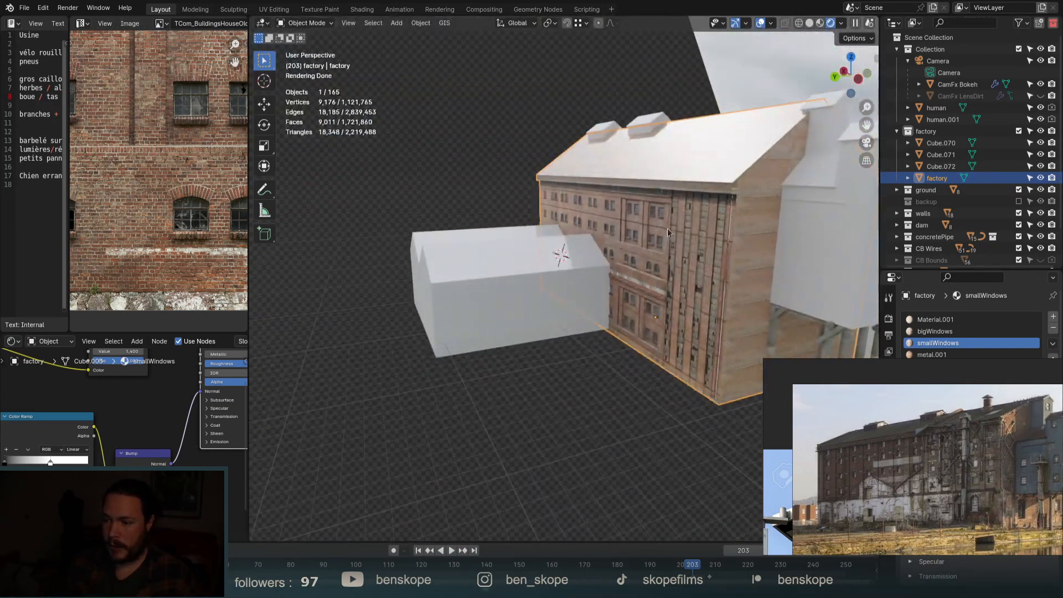
scroll(608, 208, "down", 5)
middle_click_drag(607, 208, 695, 224)
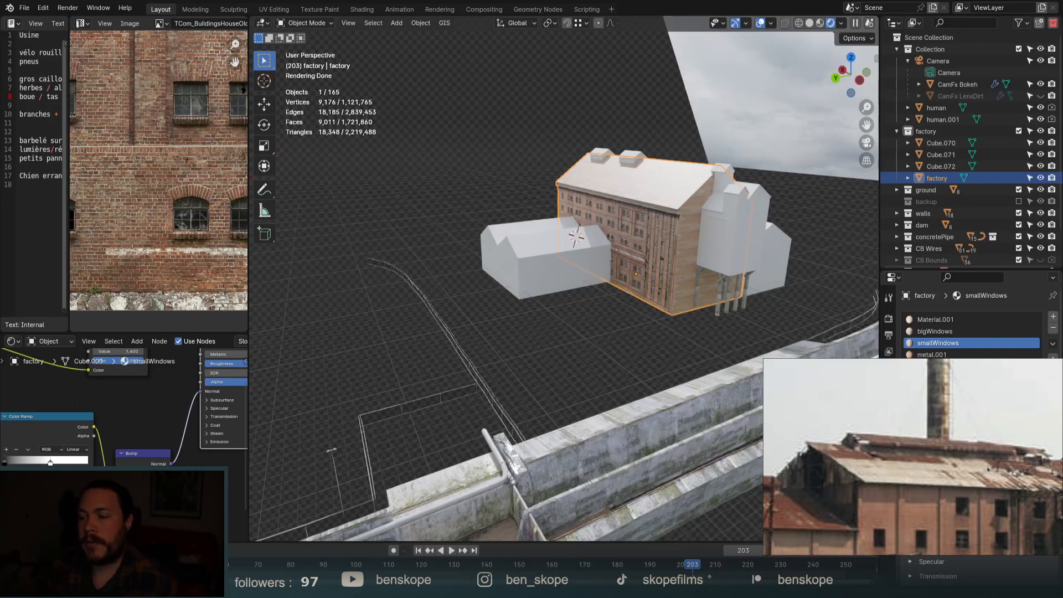
middle_click_drag(655, 223, 676, 205)
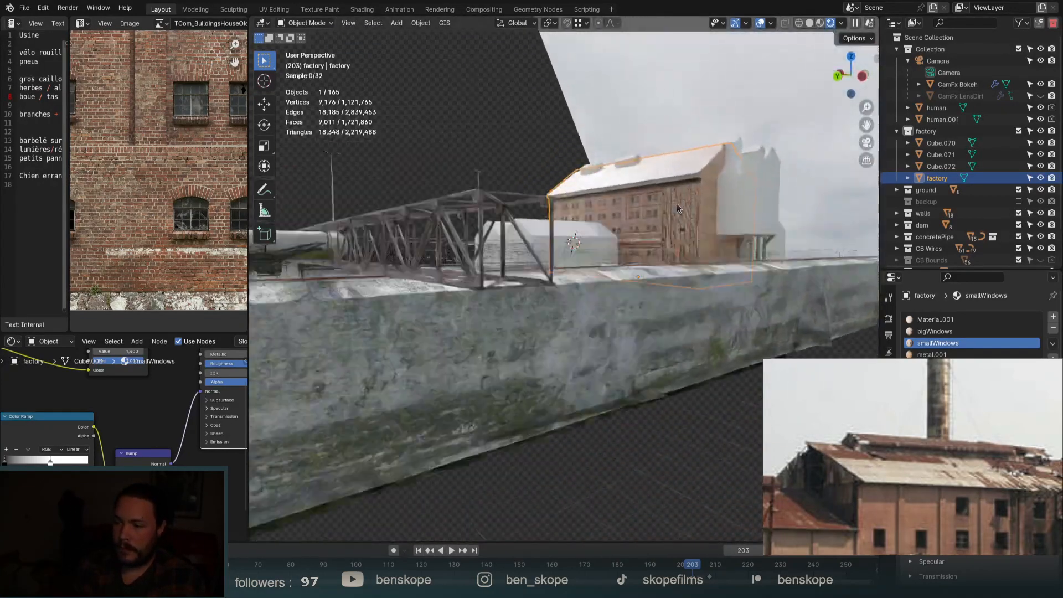
scroll(676, 205, "up", 2)
scroll(663, 217, "up", 5)
middle_click_drag(668, 270, 664, 271)
scroll(567, 257, "up", 3)
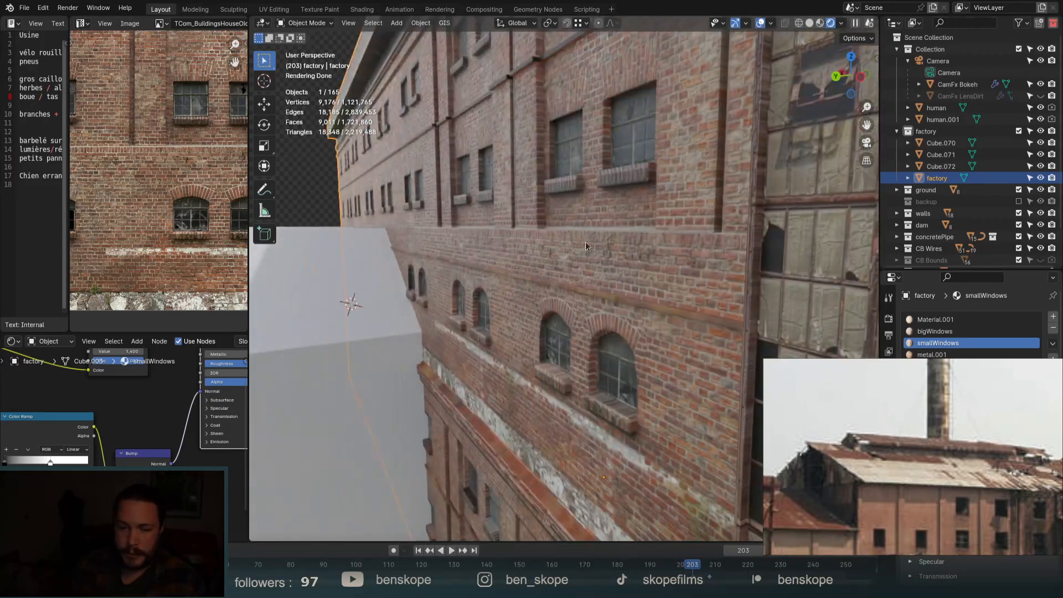
left_click_drag(224, 332, 223, 131)
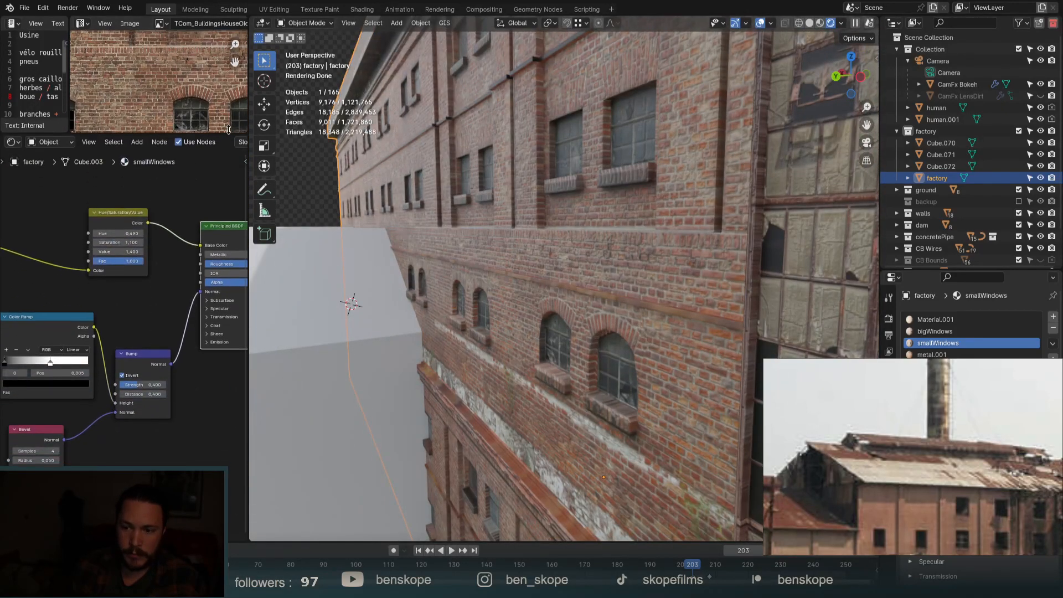
Widen the node and image editors rightward and frame the brick facade in the viewport.
left_click_drag(249, 182, 464, 176)
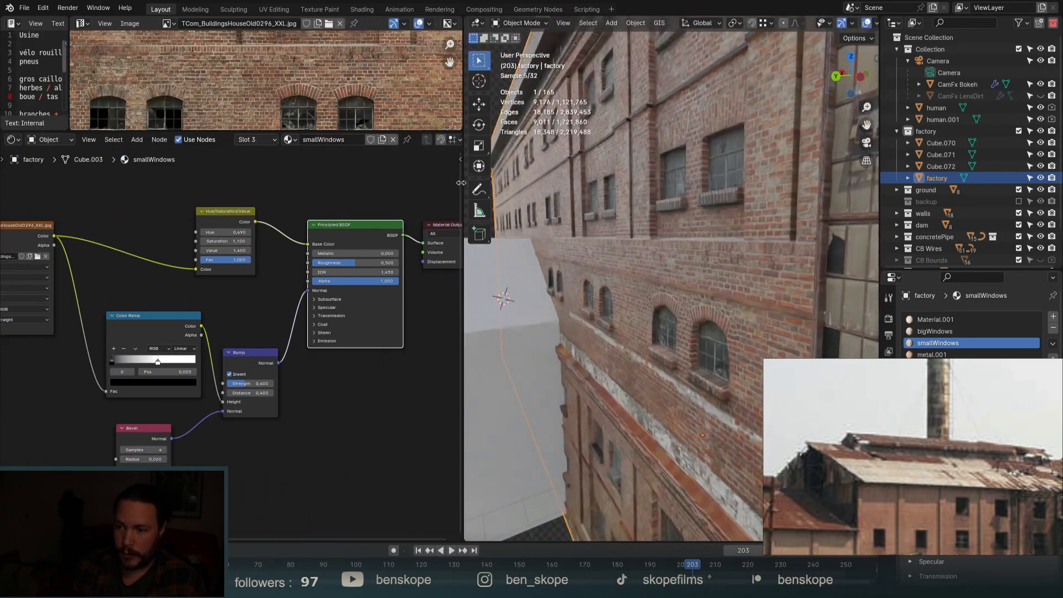
middle_click_drag(693, 260, 679, 231)
scroll(600, 197, "up", 2)
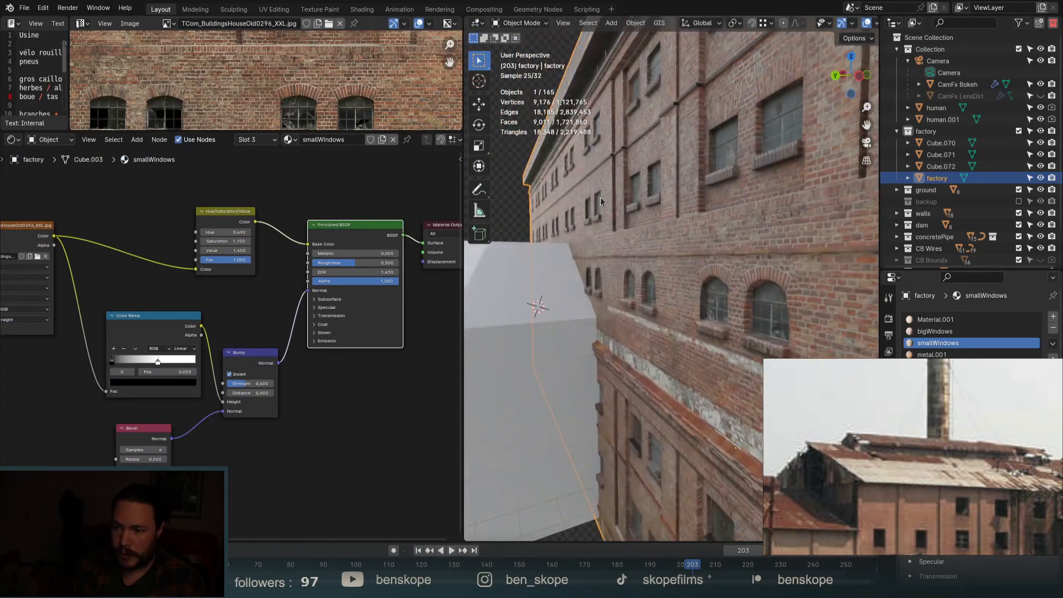
middle_click_drag(592, 198, 589, 198)
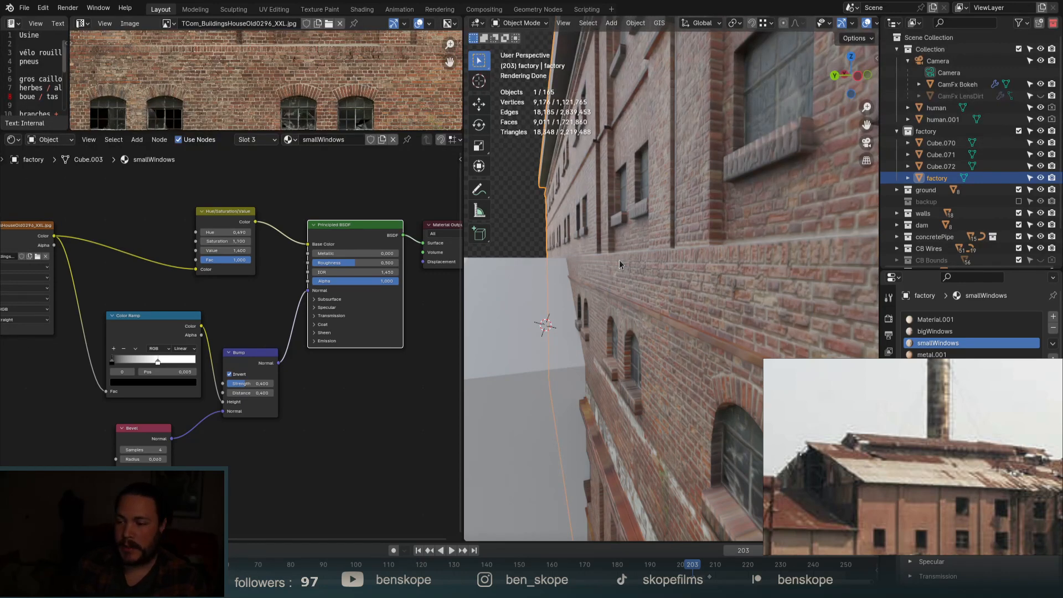
middle_click_drag(619, 260, 649, 258)
scroll(282, 314, "down", 3)
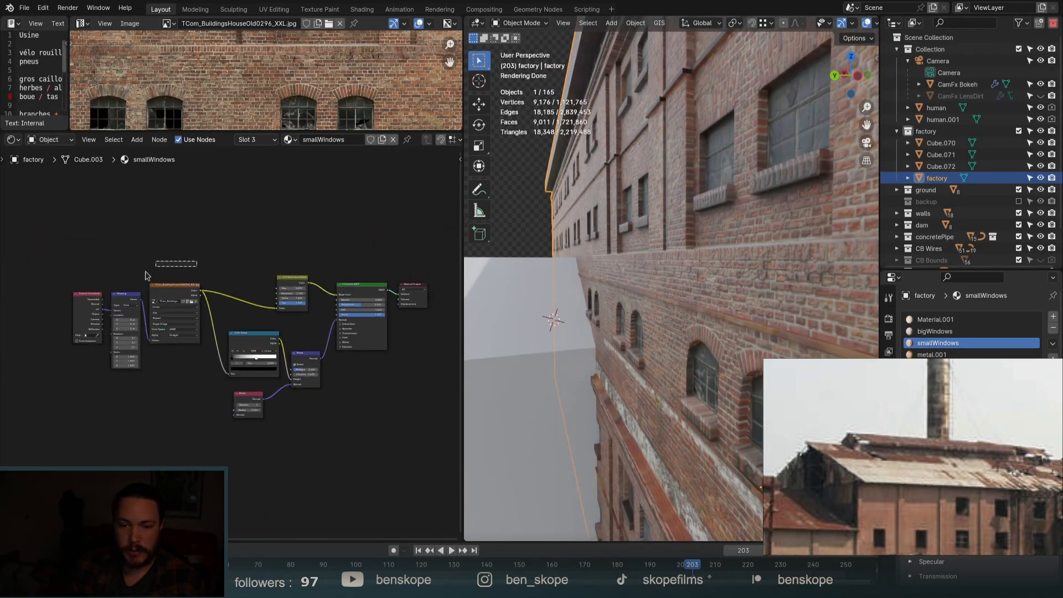
Move the texture nodes further left and the Hue/Saturation node higher up.
key("g")
left_click(124, 368)
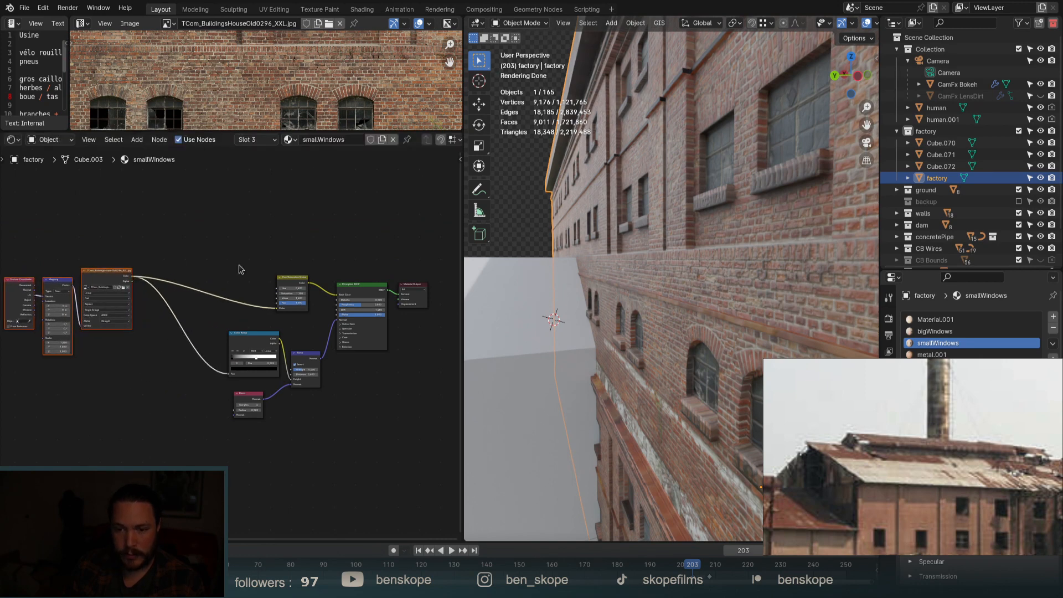
left_click_drag(240, 267, 276, 287)
key("g")
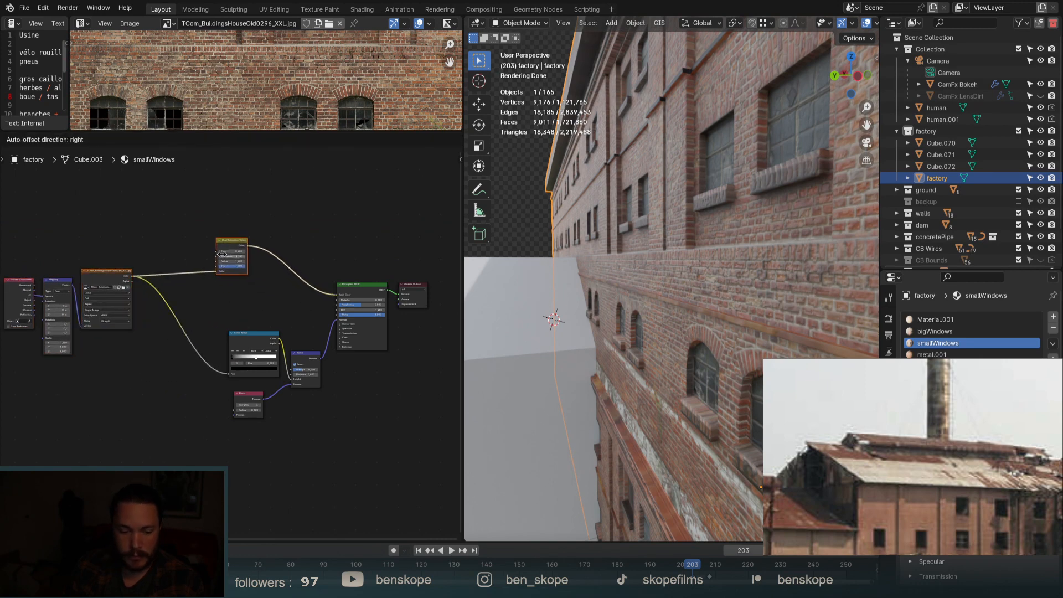
left_click(223, 255)
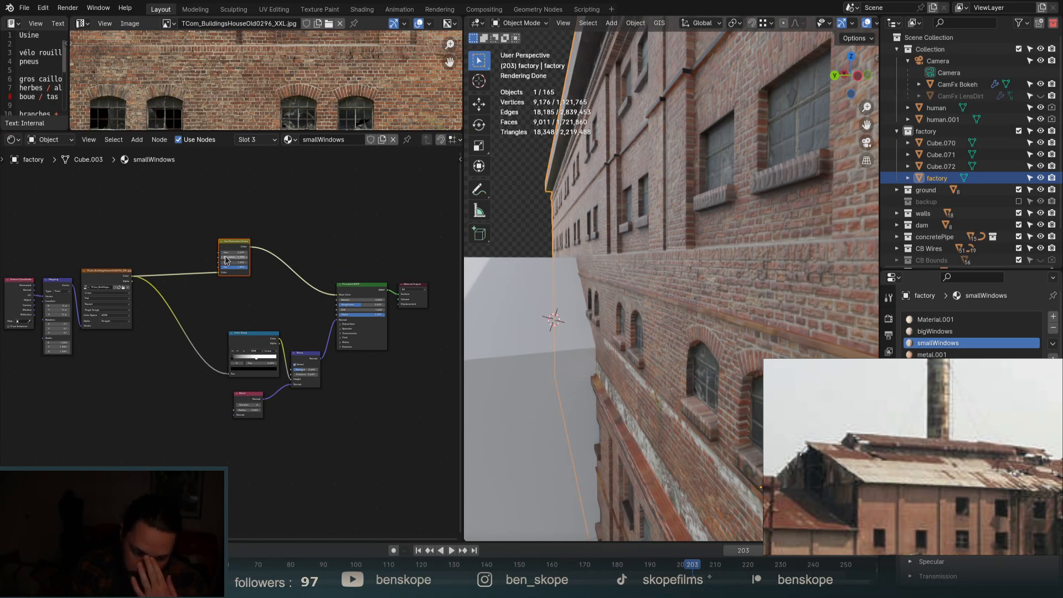
Add murpng.png as an image texture node in the smallWindows material.
scroll(786, 363, "down", 3)
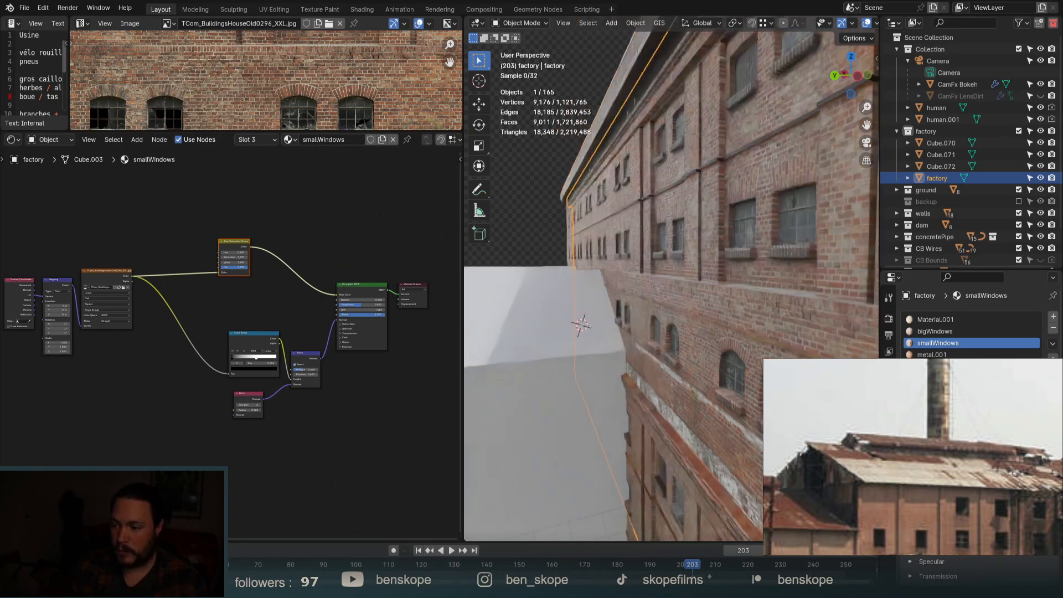
scroll(653, 366, "down", 2)
middle_click_drag(653, 369, 740, 382)
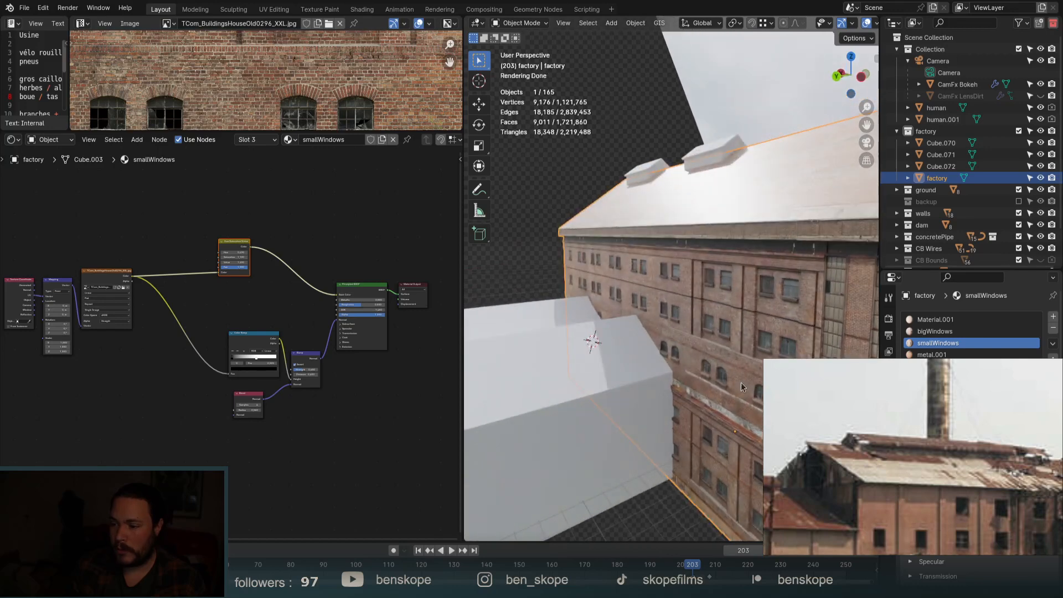
scroll(747, 372, "up", 3)
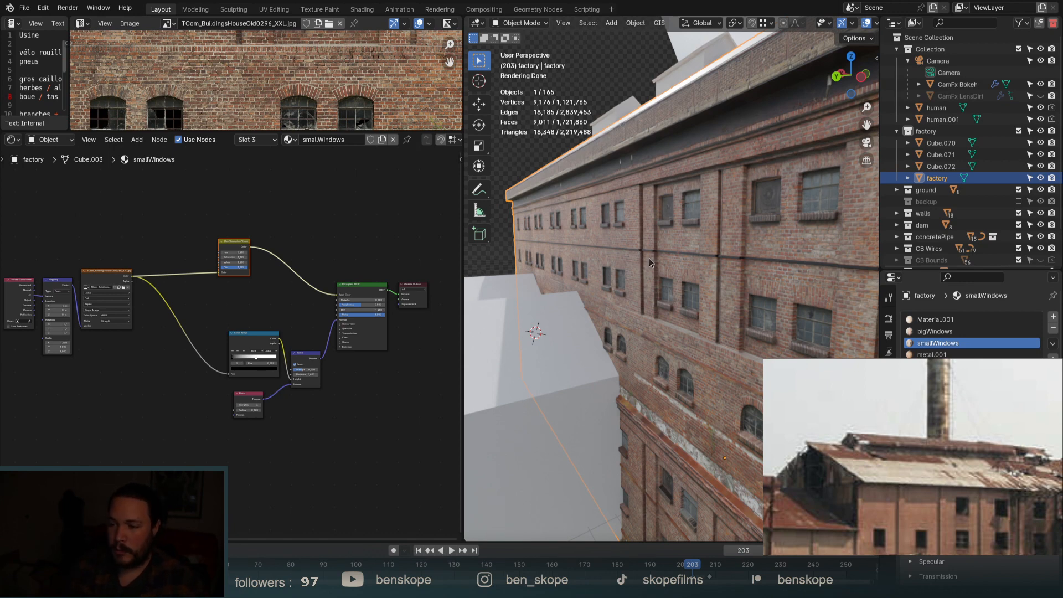
middle_click_drag(650, 263, 815, 313)
scroll(718, 363, "up", 5)
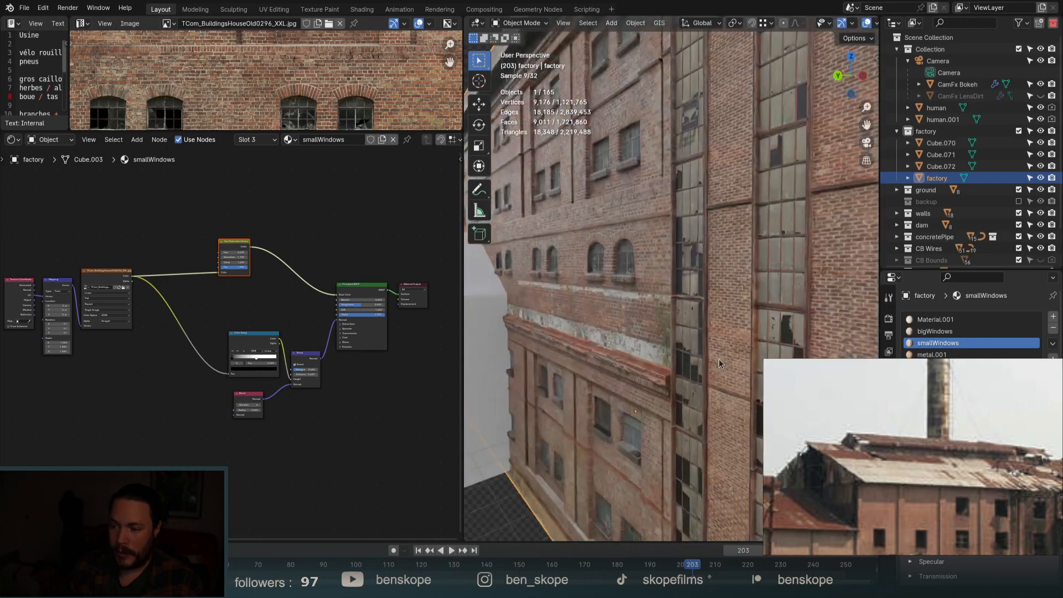
middle_click_drag(719, 363, 710, 286)
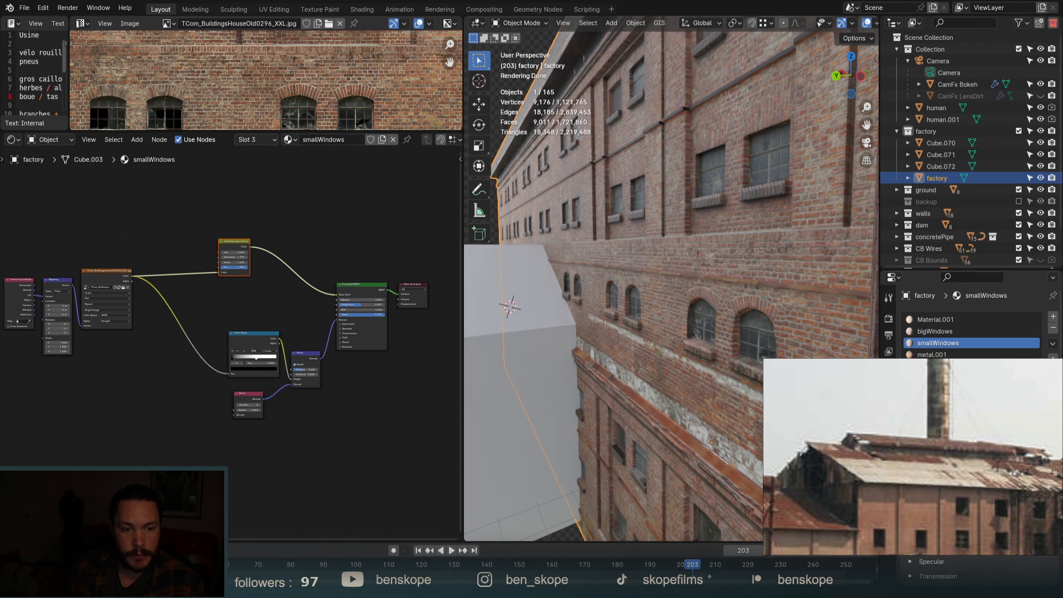
left_click_drag(216, 425, 146, 399)
Add a Color Ramp after the murpng.png mask and feed it into Roughness.
scroll(103, 406, "up", 7)
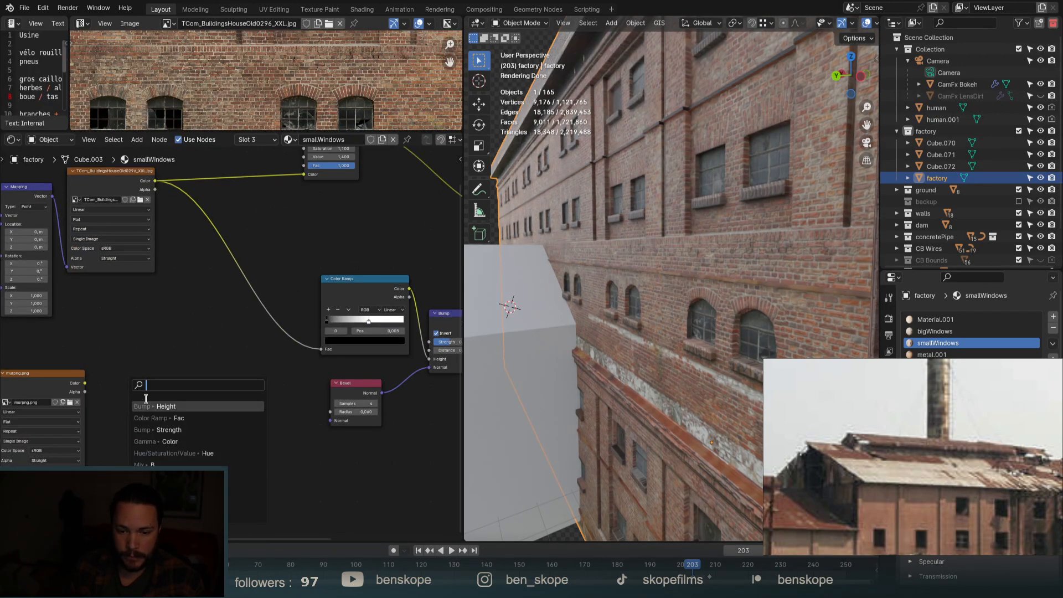
type("colorr")
key("Return")
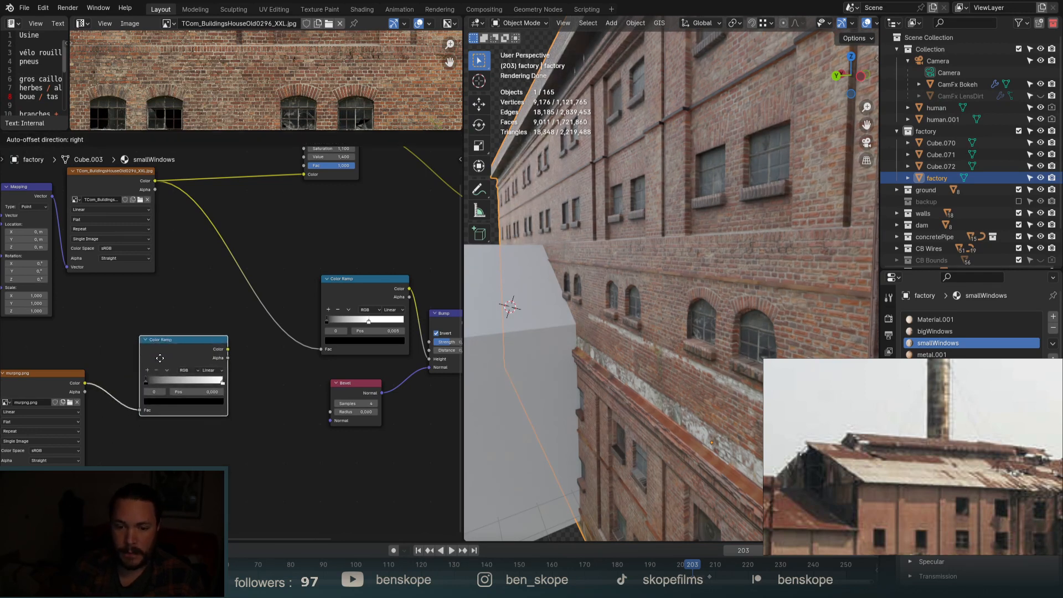
left_click(168, 330)
scroll(76, 403, "down", 1)
scroll(76, 404, "down", 5)
scroll(247, 370, "up", 3)
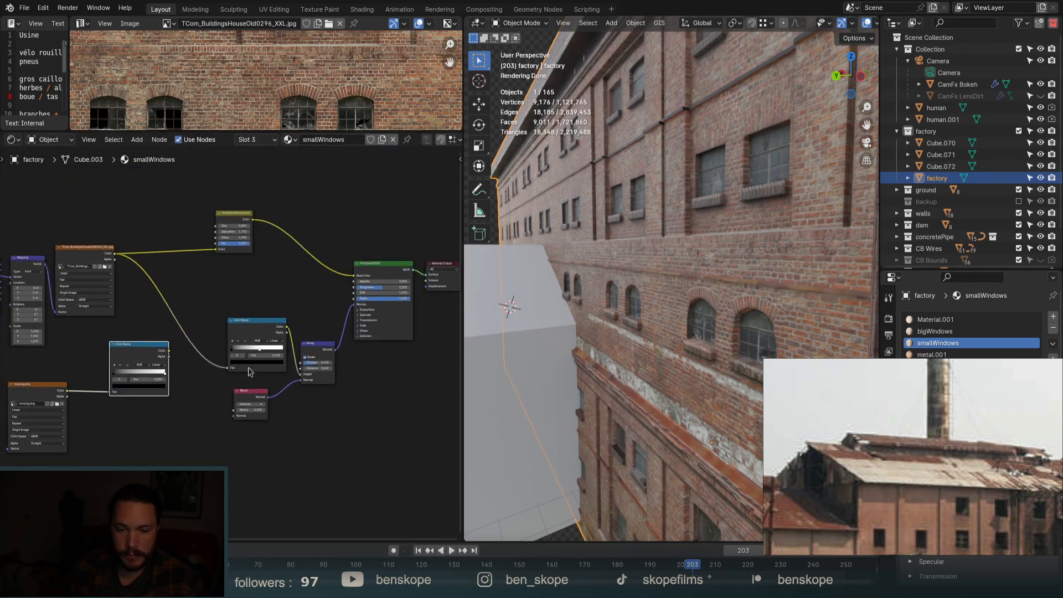
left_click_drag(157, 351, 372, 273)
Set the ramp's dark stop to mid grey at position 0.077 and reposition the node.
scroll(373, 276, "down", 2)
scroll(373, 280, "down", 1)
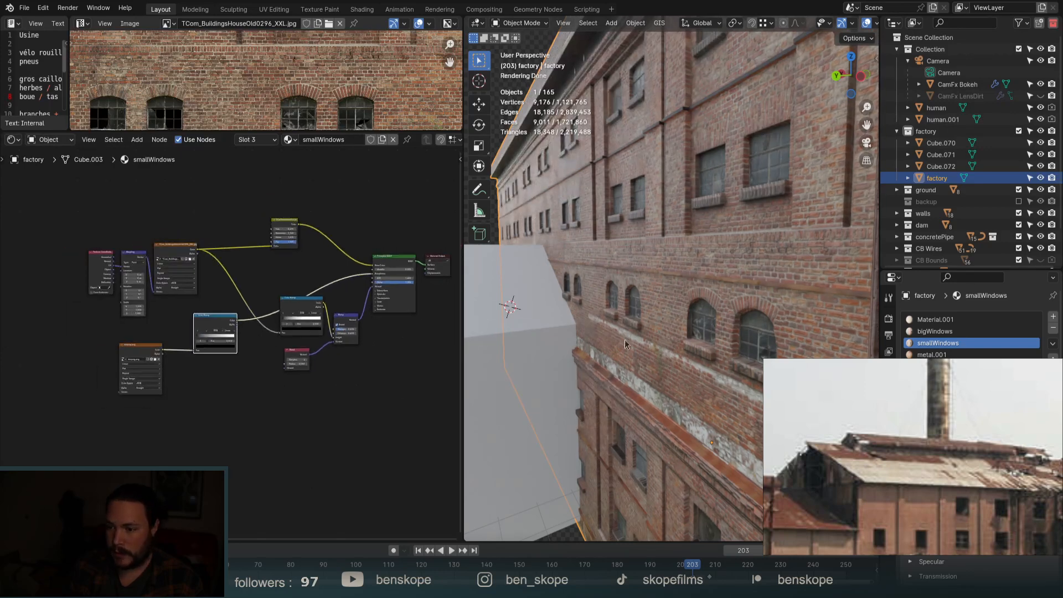
scroll(209, 321, "up", 3)
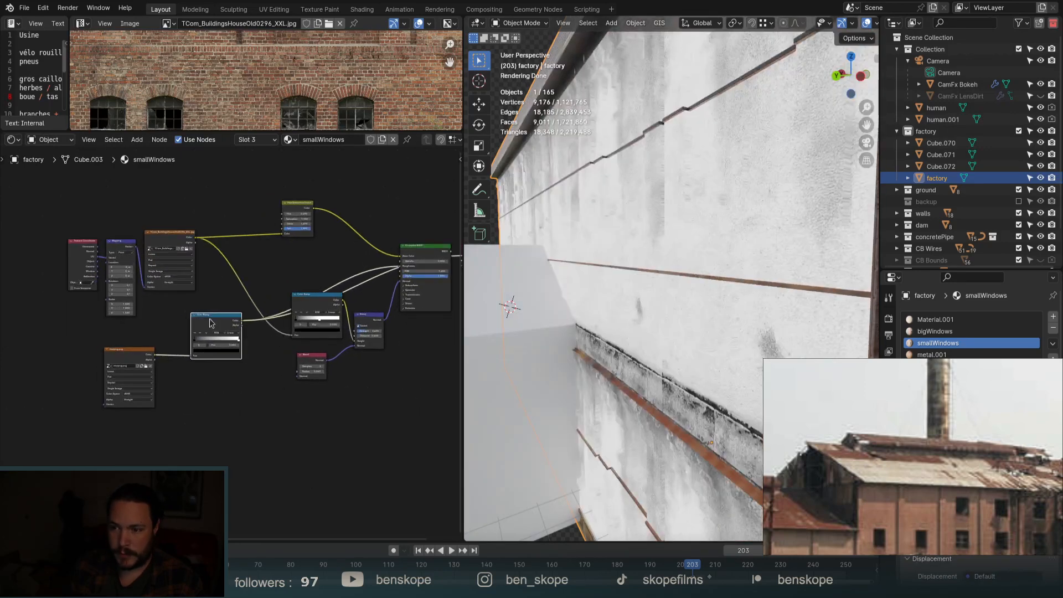
scroll(174, 336, "up", 3)
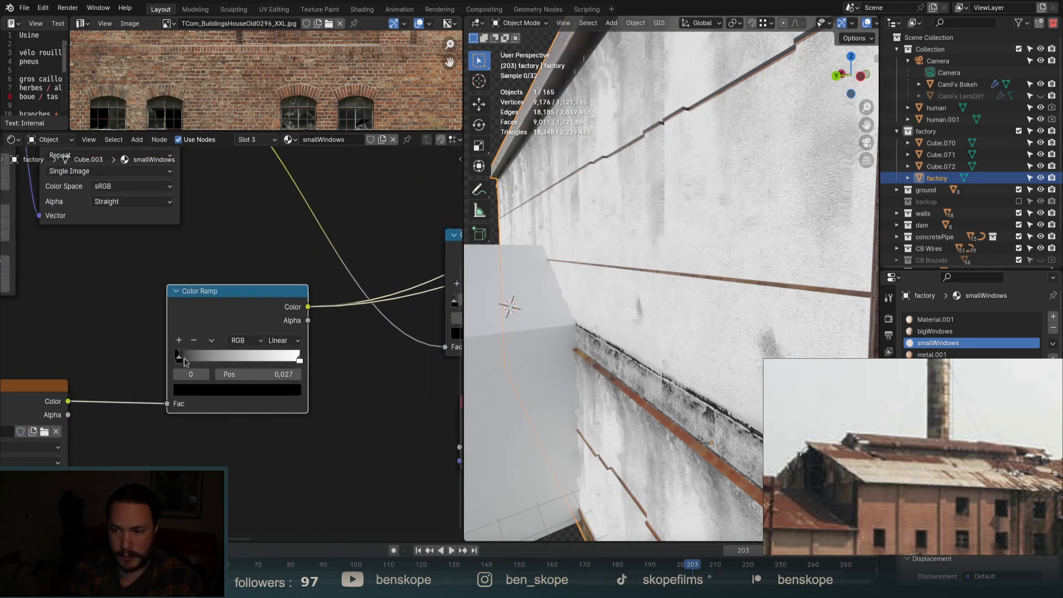
left_click_drag(184, 358, 205, 359)
left_click(233, 390)
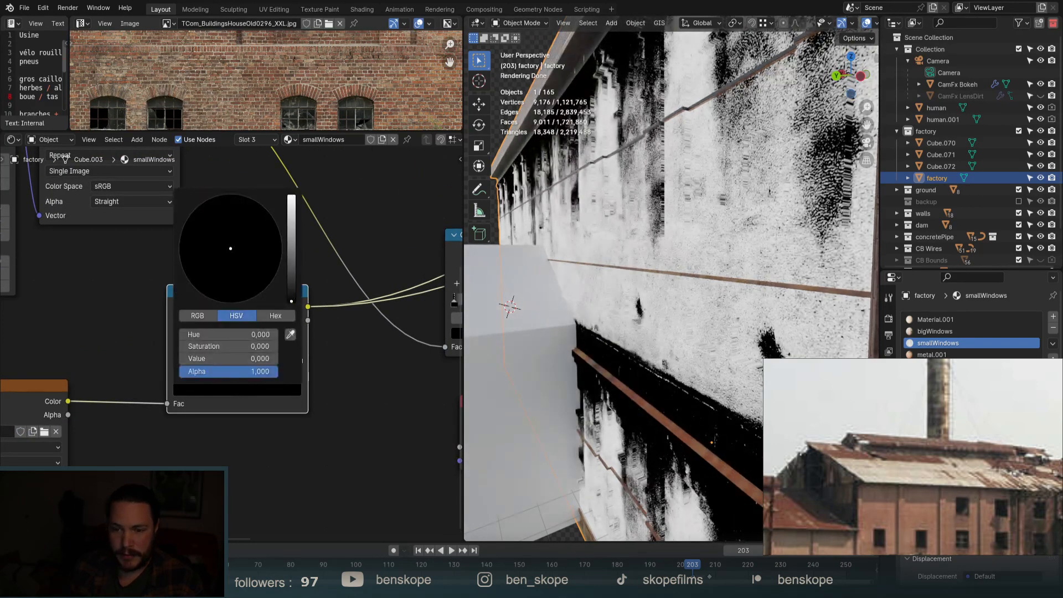
left_click_drag(292, 301, 292, 238)
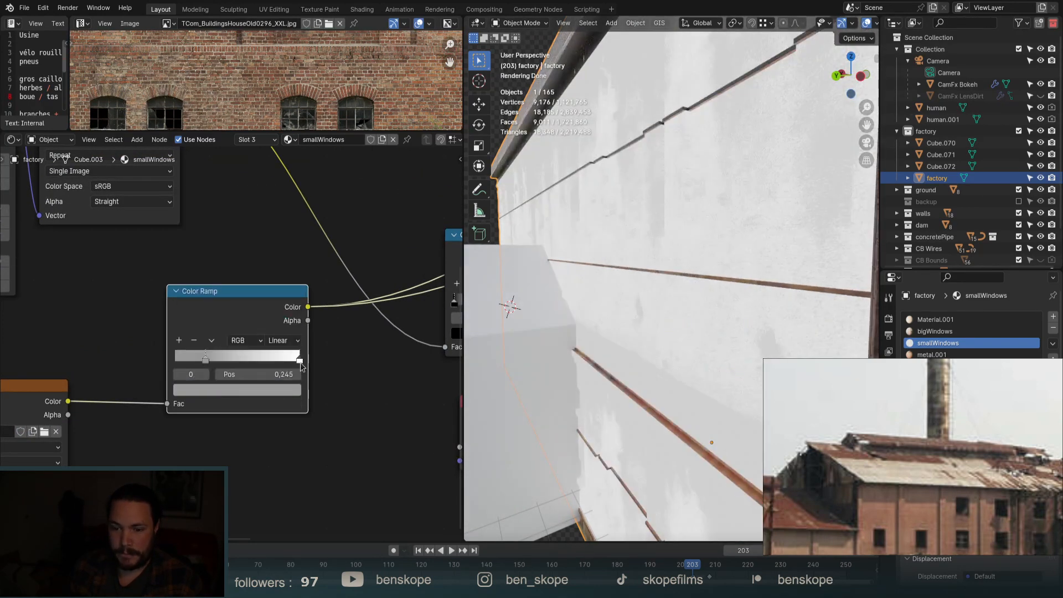
key("g")
left_click(300, 375)
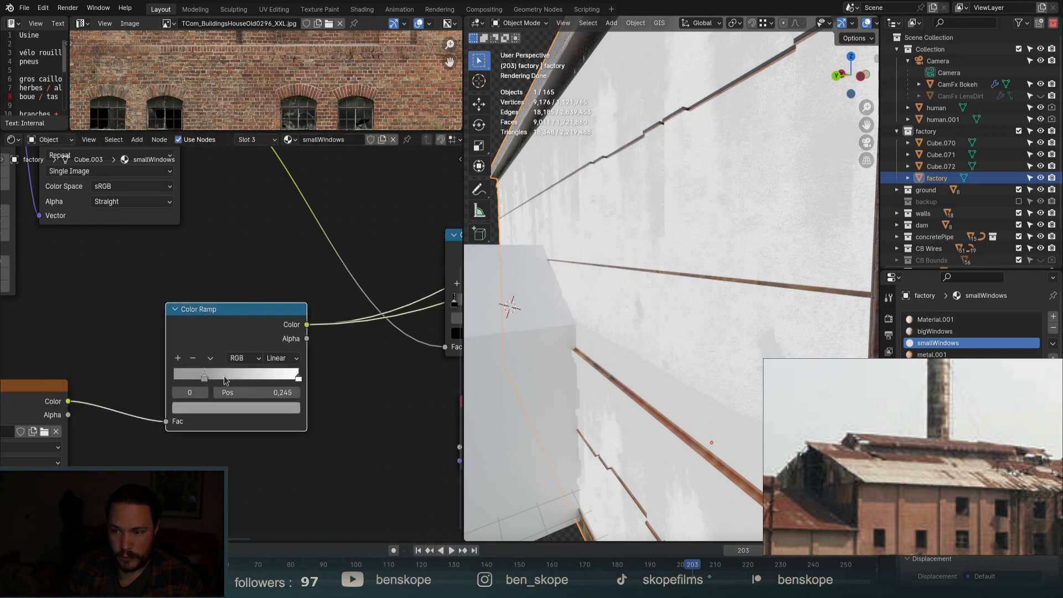
left_click_drag(202, 377, 183, 378)
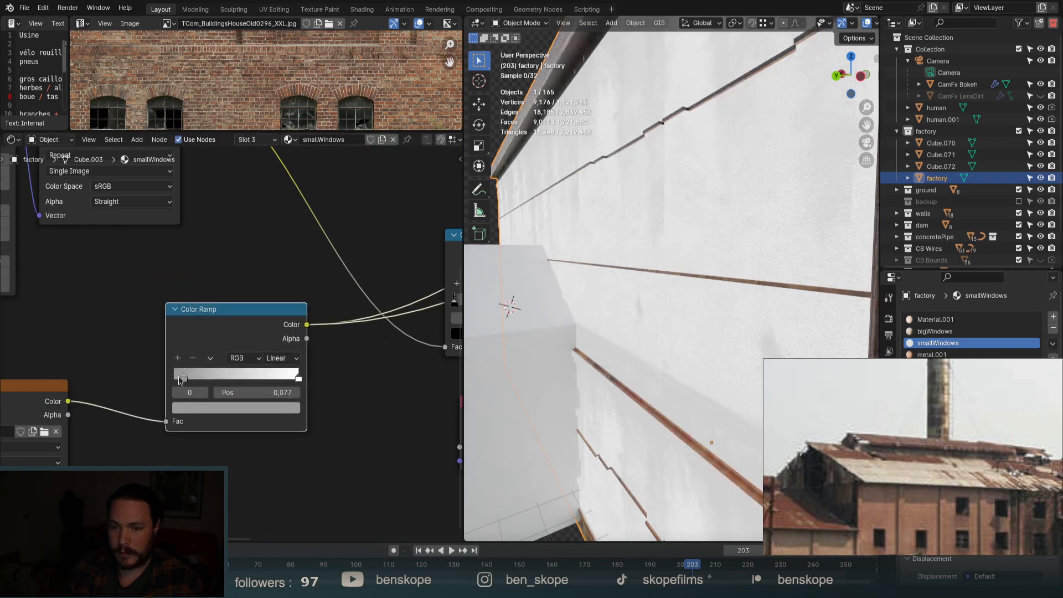
Orbit around the factory side, roof and facade to check the ramped roughness.
scroll(647, 262, "down", 5)
middle_click_drag(651, 266, 693, 293)
scroll(215, 354, "down", 4)
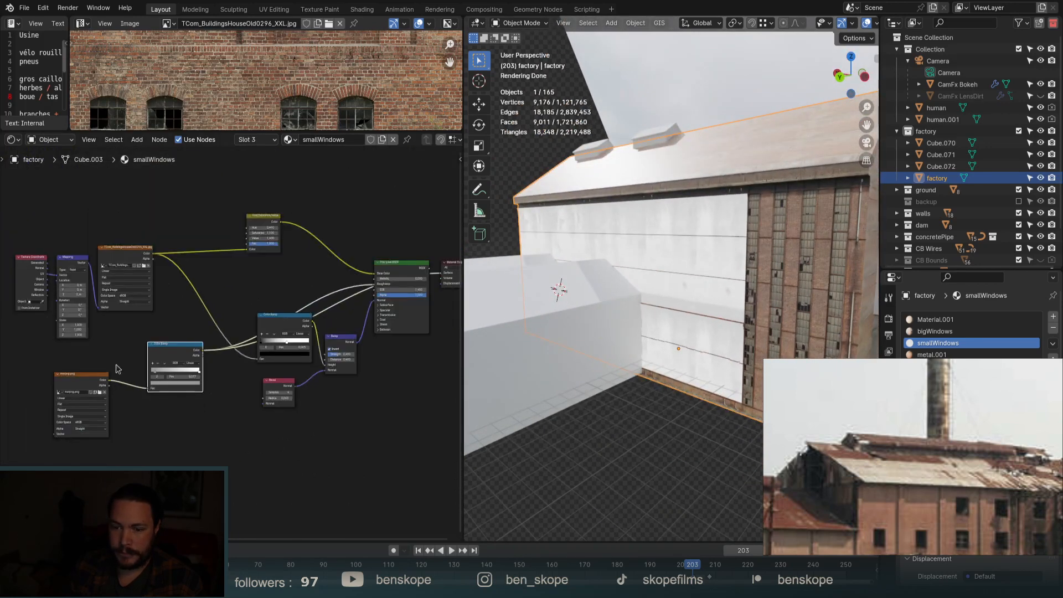
scroll(418, 266, "up", 3)
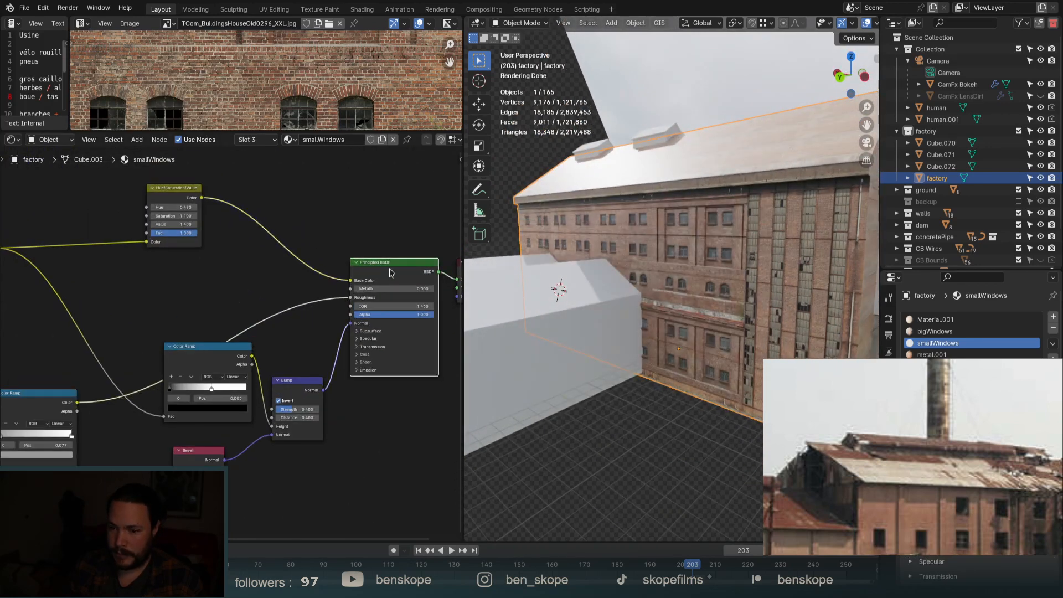
middle_click_drag(607, 292, 646, 229)
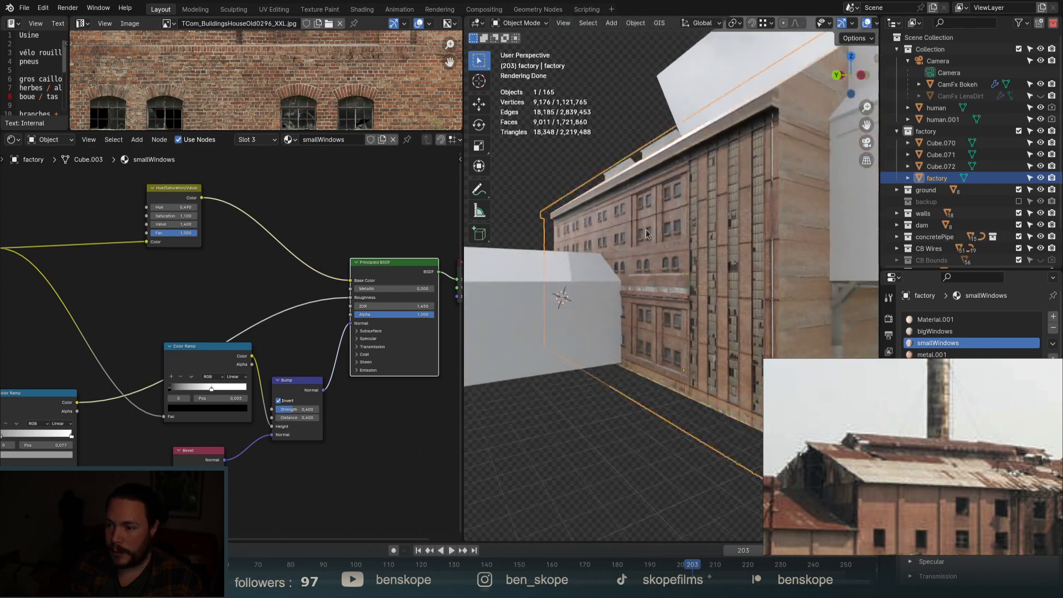
scroll(635, 220, "up", 3)
scroll(635, 220, "up", 2)
scroll(557, 217, "up", 2)
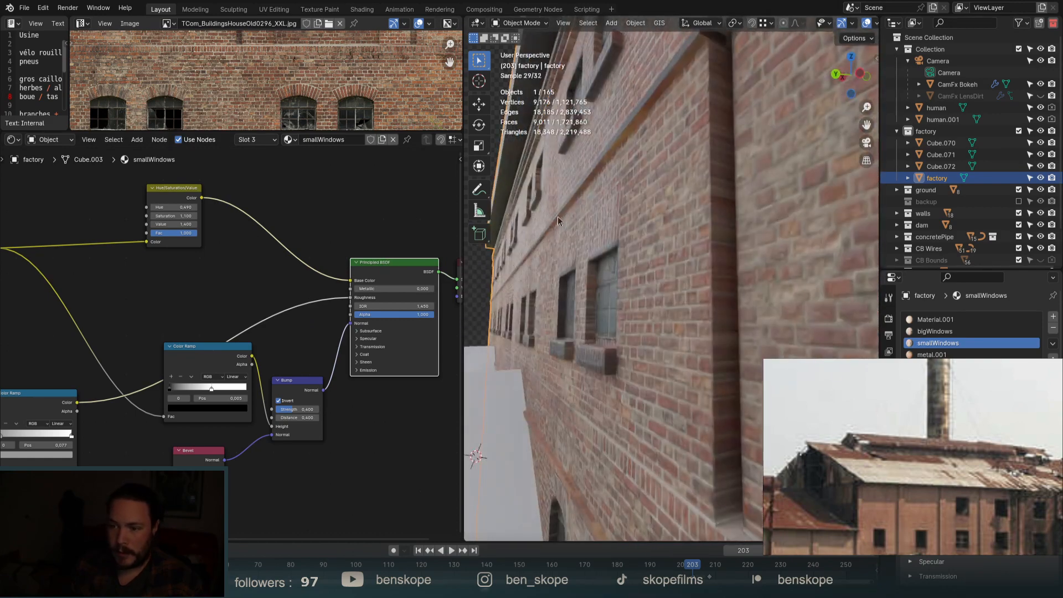
scroll(573, 240, "down", 6)
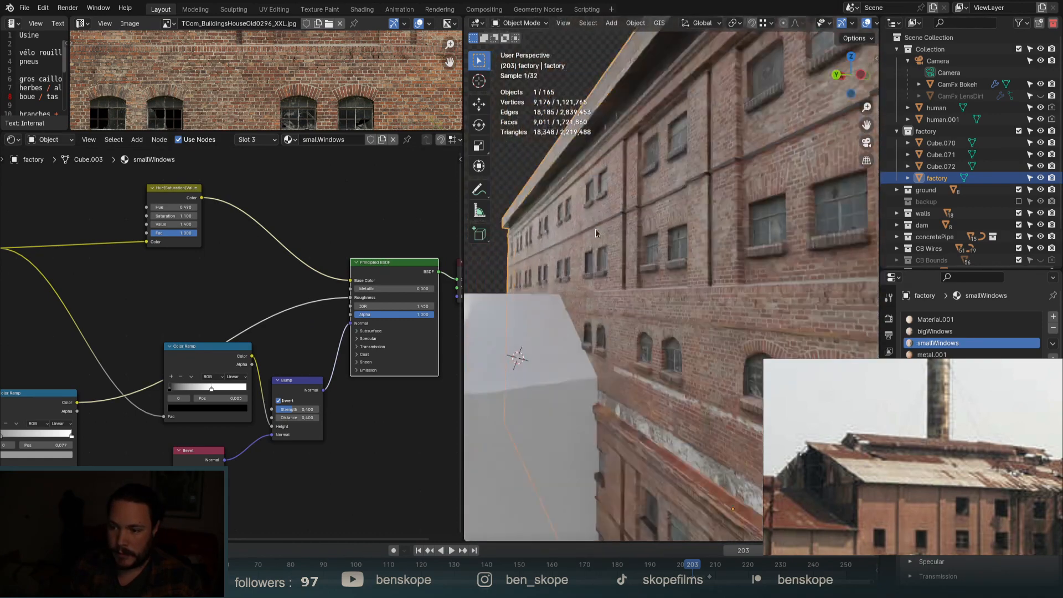
scroll(586, 226, "up", 4)
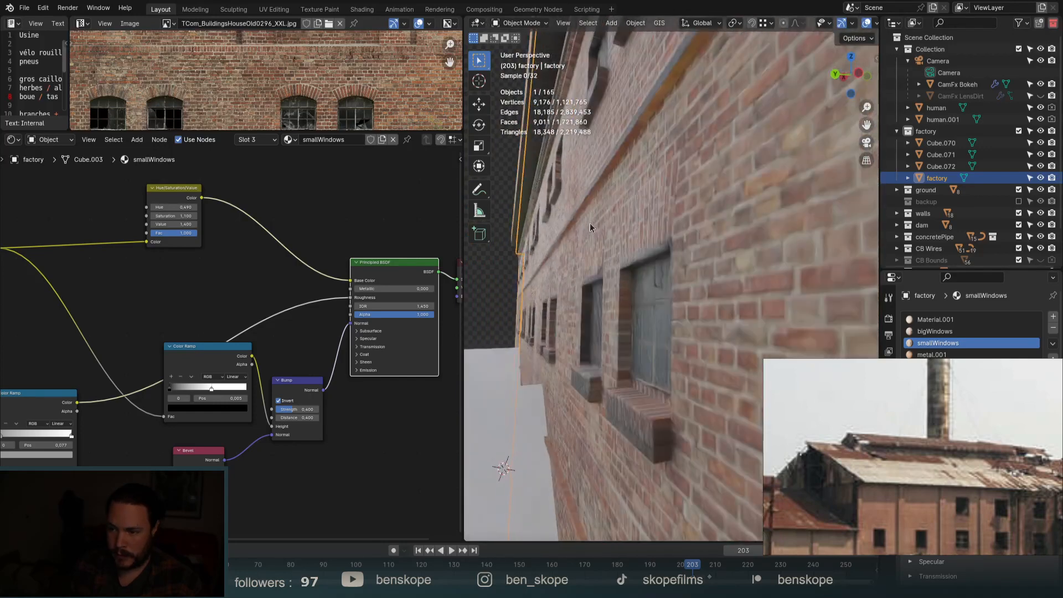
scroll(579, 228, "down", 2)
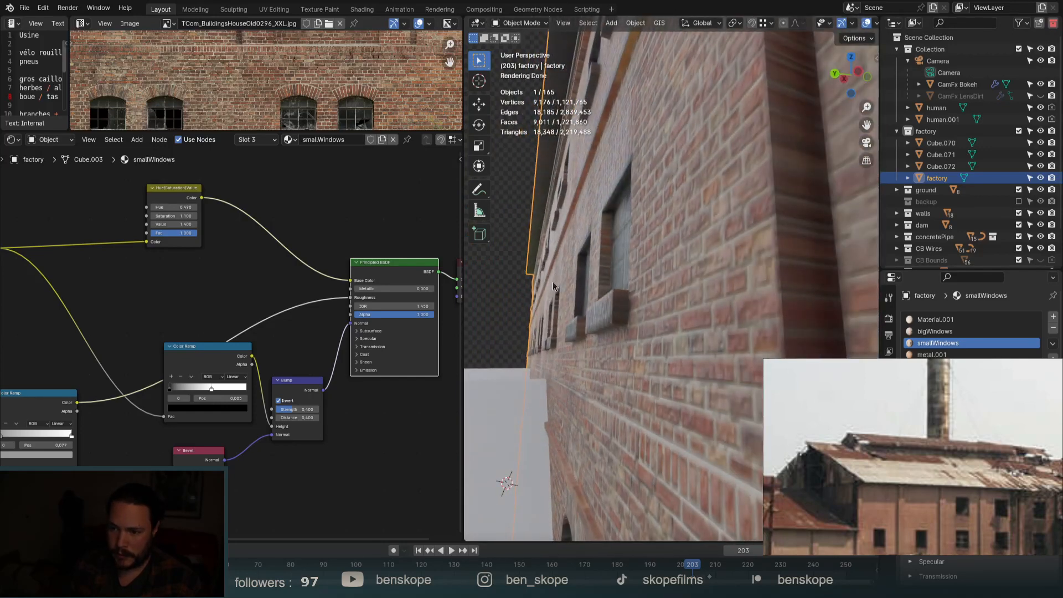
scroll(585, 238, "down", 2)
middle_click_drag(592, 237, 609, 315)
scroll(625, 308, "down", 6)
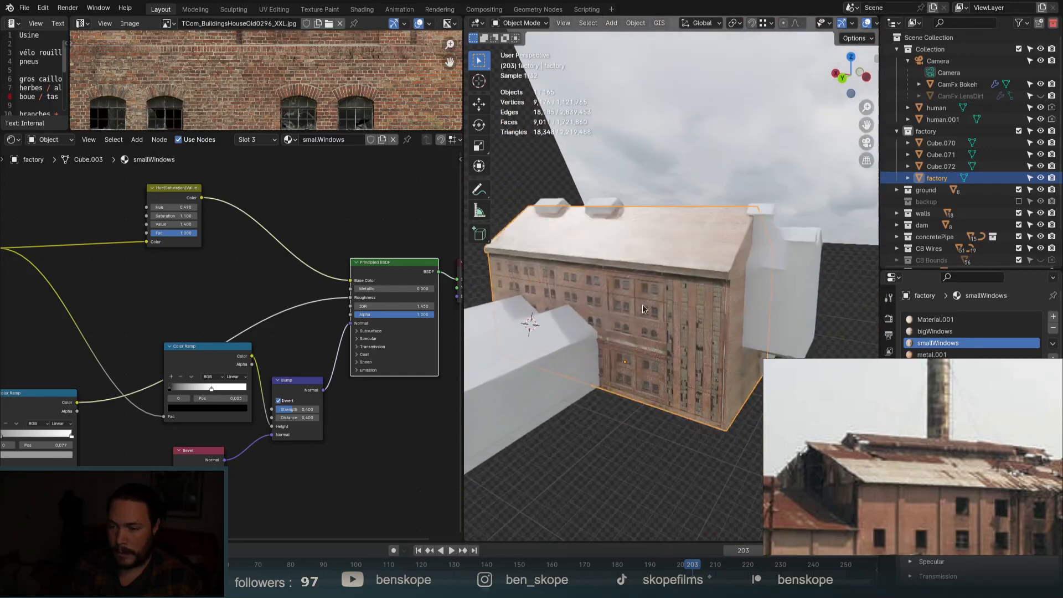
scroll(368, 353, "up", 3)
Link the facade image's Color to Specular Tint, then switch to the bigWindows material.
left_click(342, 331)
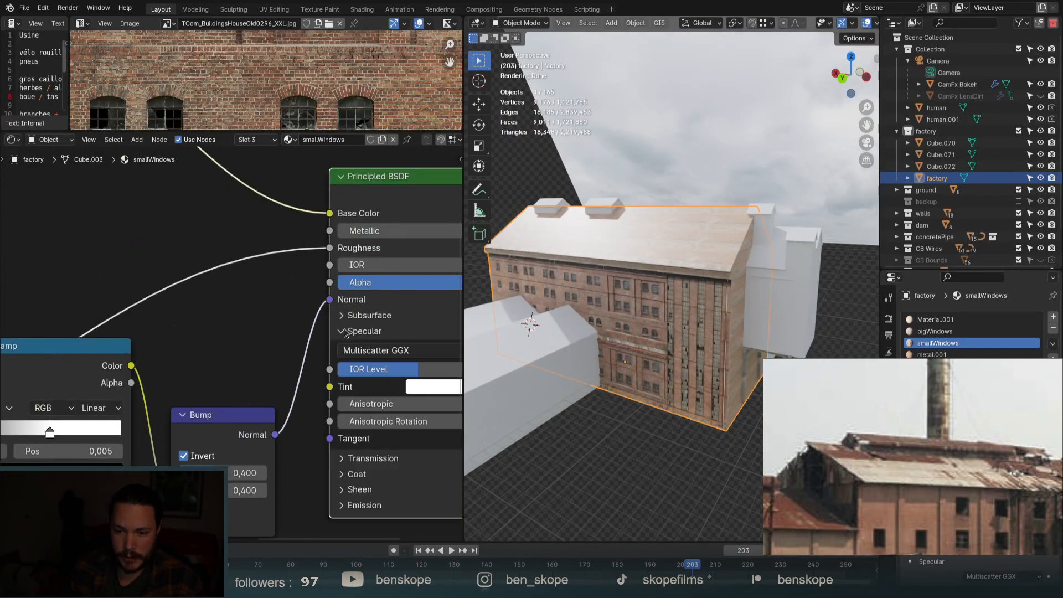
scroll(163, 276, "down", 5)
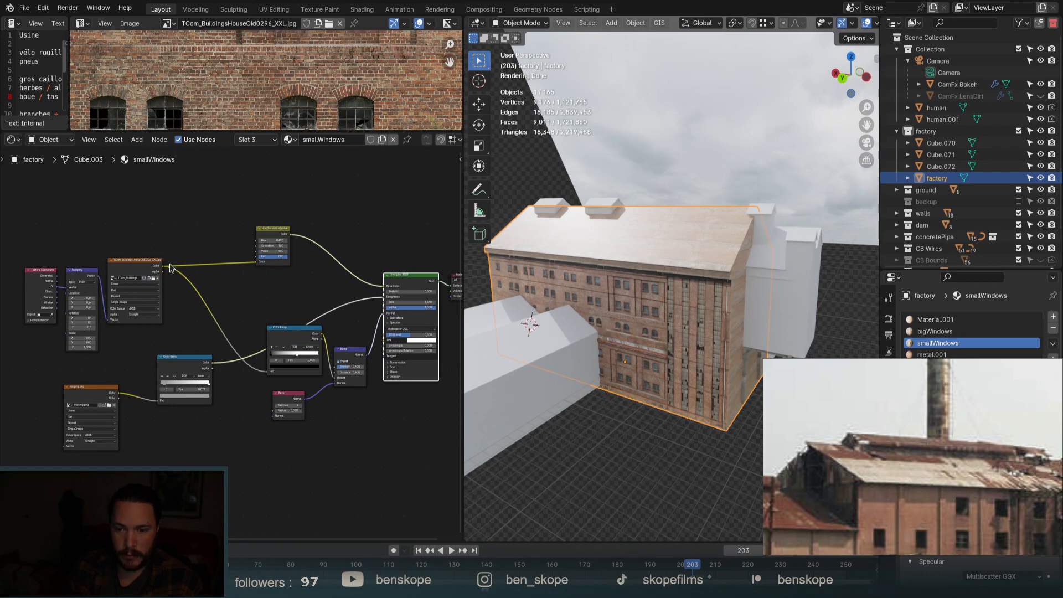
left_click_drag(164, 266, 389, 343)
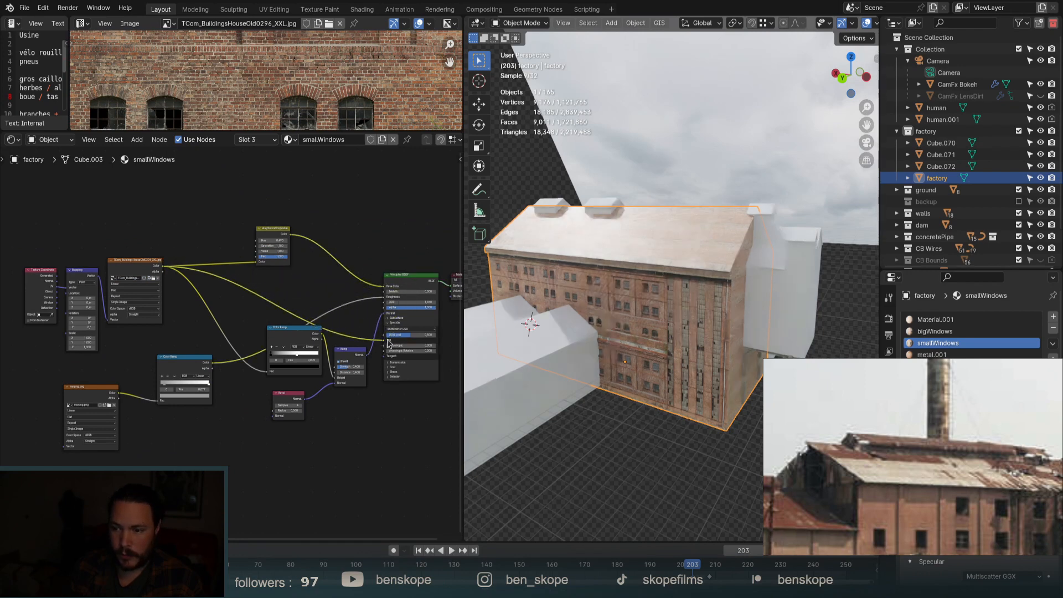
left_click(936, 331)
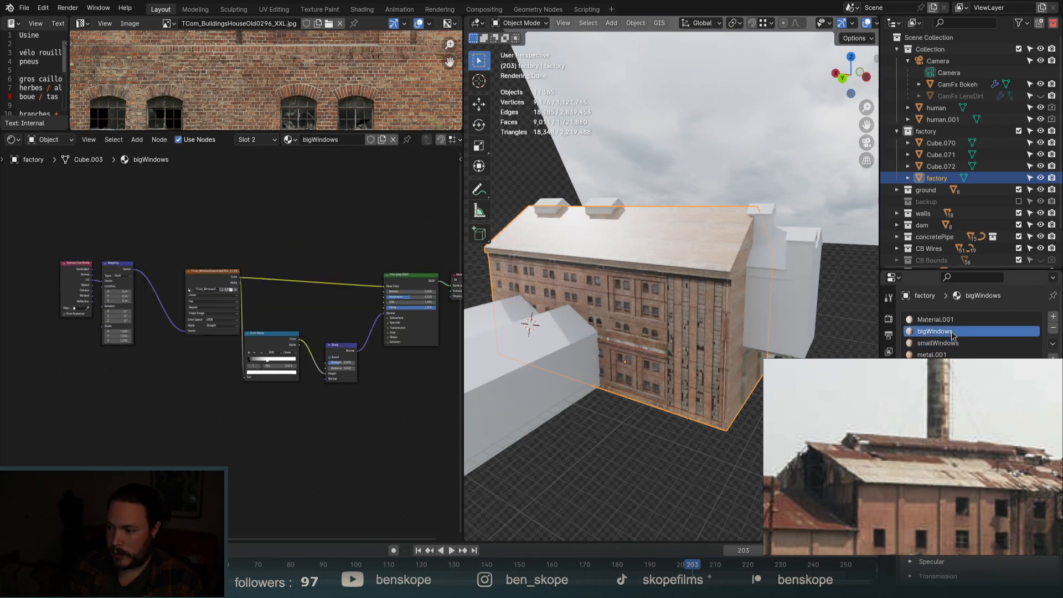
Paste the grunge mask and Color Ramp into bigWindows, wiring Roughness and Specular Tint.
left_click(938, 343)
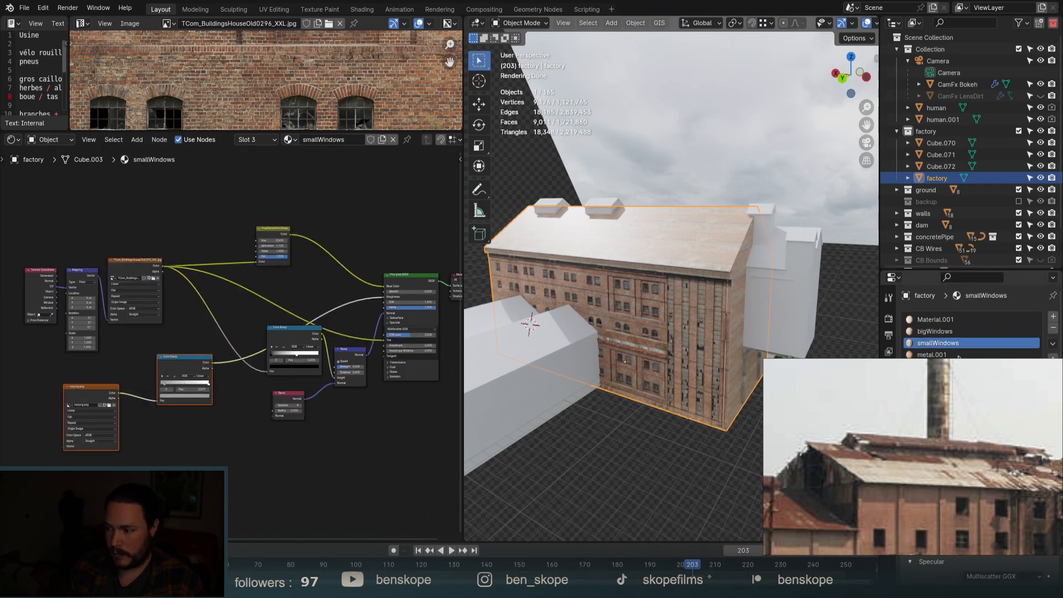
left_click(935, 331)
key("ctrl+v")
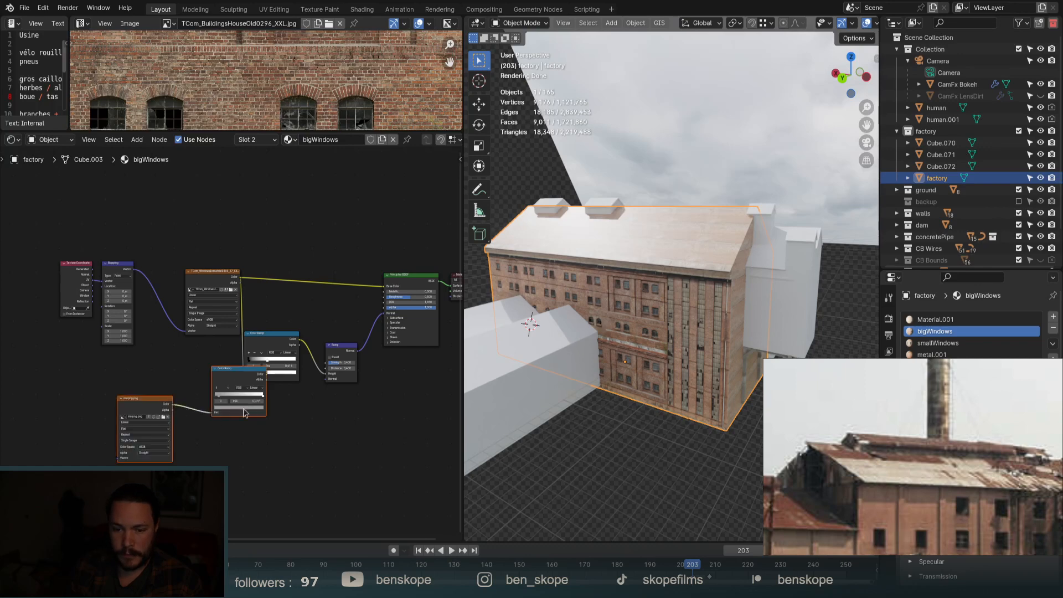
scroll(249, 407, "up", 2)
left_click_drag(205, 405, 414, 271)
left_click(418, 305)
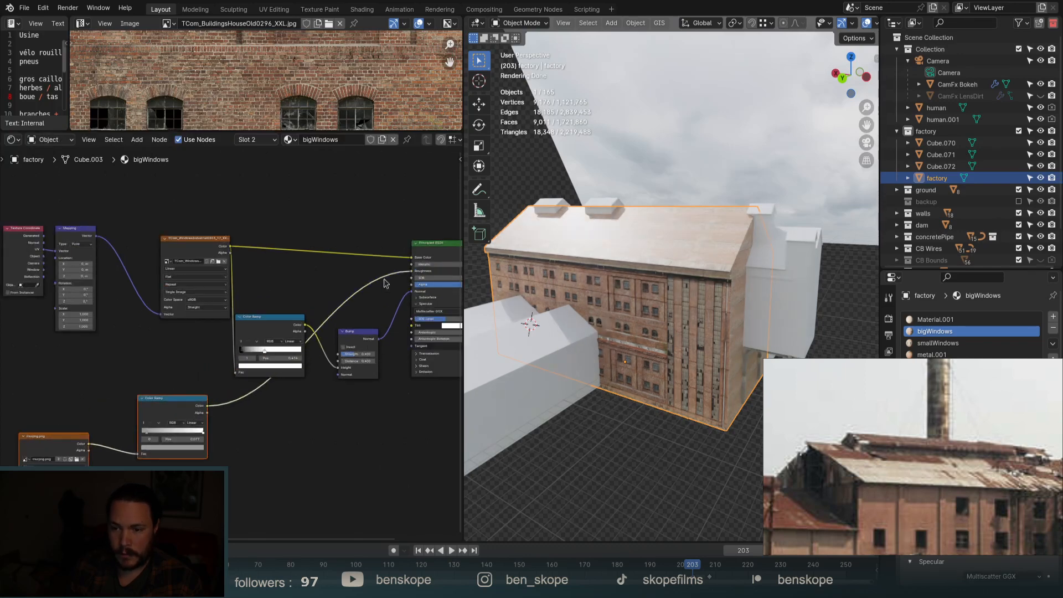
left_click_drag(231, 247, 412, 325)
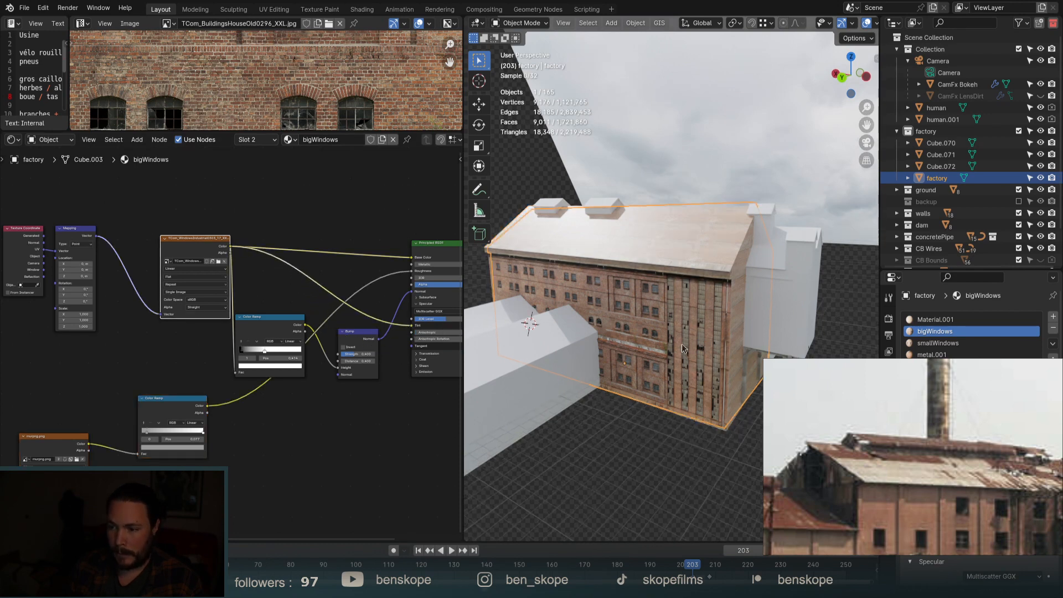
Move the Texture Coordinate, Mapping and Image Texture nodes further up-left.
middle_click_drag(700, 344, 749, 336)
scroll(674, 341, "up", 1)
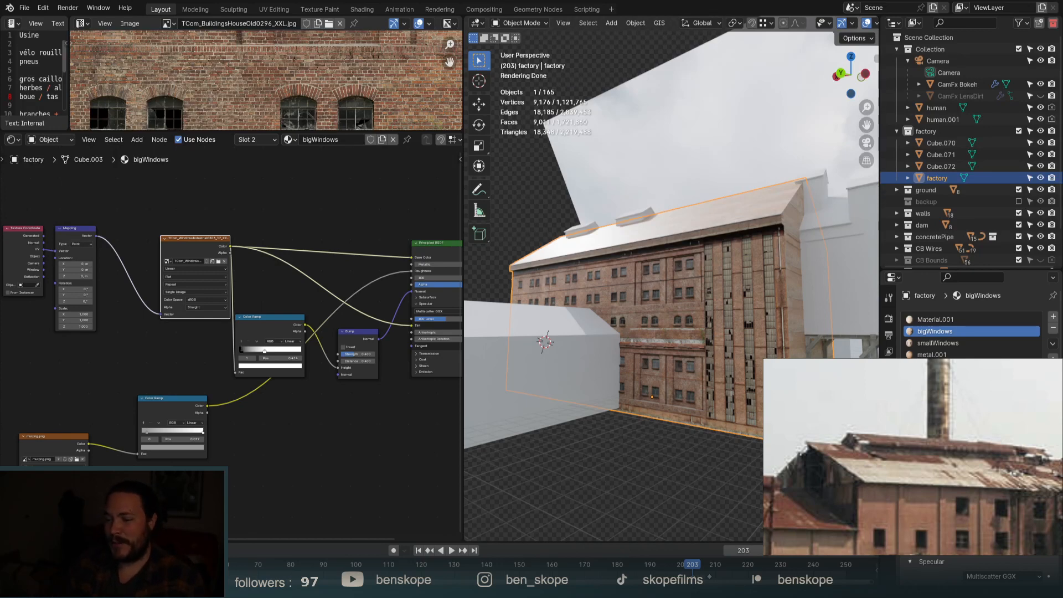
scroll(321, 293, "down", 1)
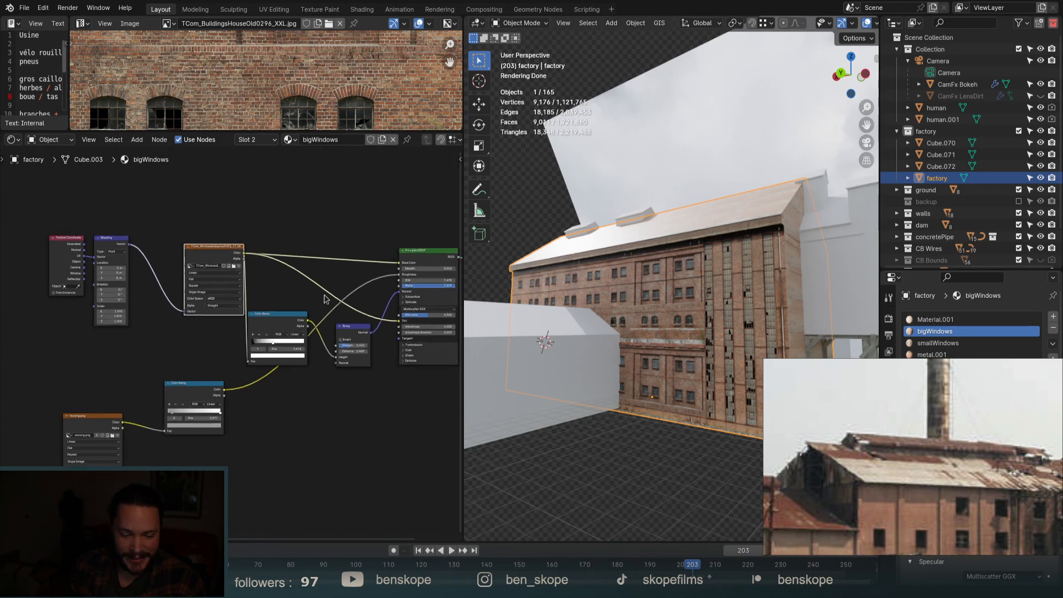
left_click_drag(43, 217, 120, 276)
key("g")
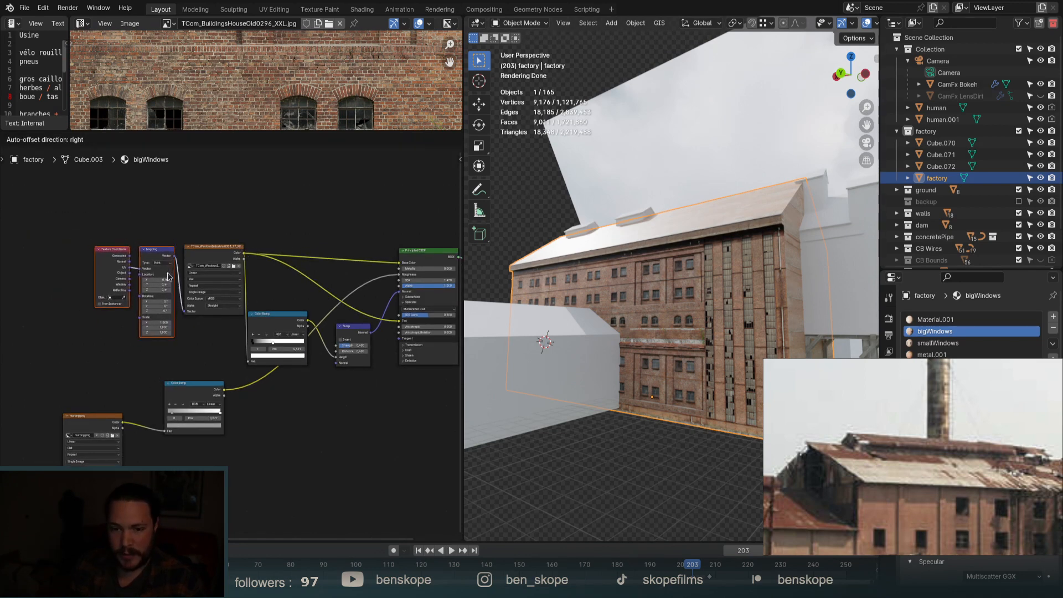
left_click(175, 276)
left_click_drag(230, 217, 69, 277)
key("g")
left_click(47, 270)
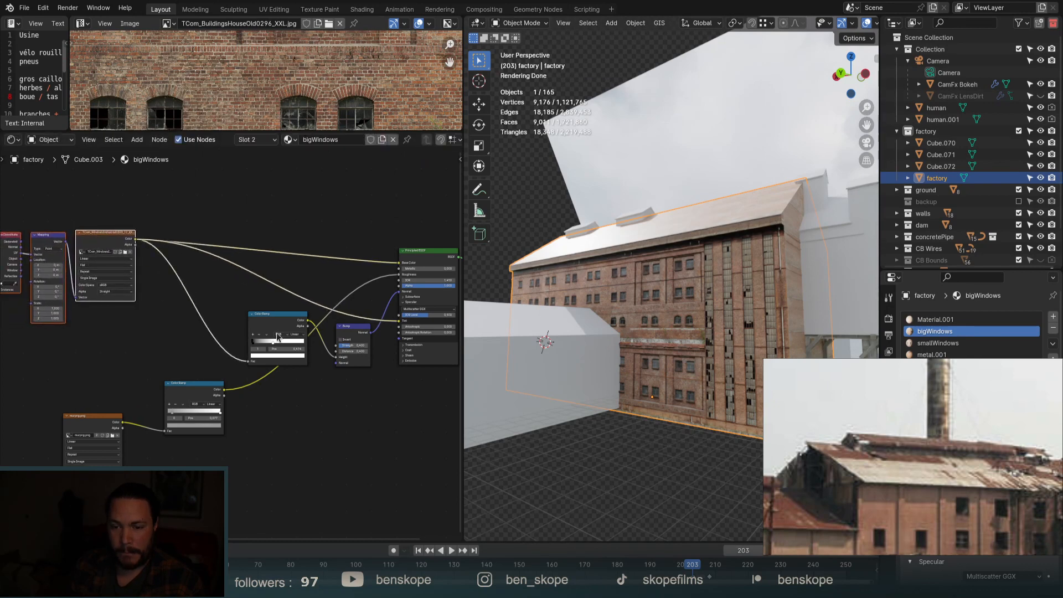
Reposition the upper Color Ramp lower left and place the Bump node beside it.
left_click(277, 335)
key("g")
left_click(189, 307)
left_click(347, 338)
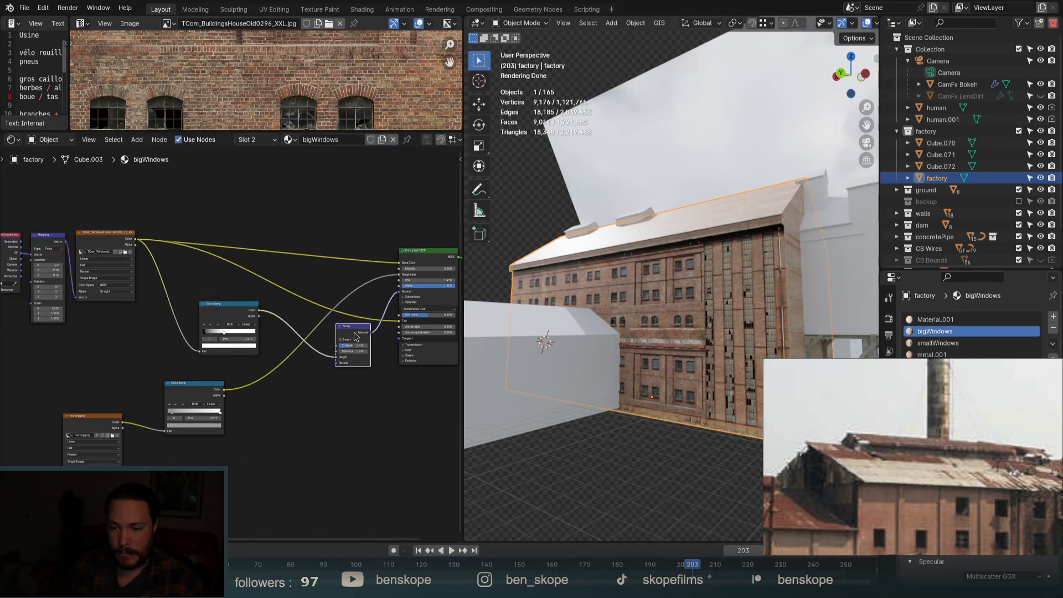
key("g")
left_click_drag(199, 324, 165, 341)
left_click_drag(327, 339, 304, 332)
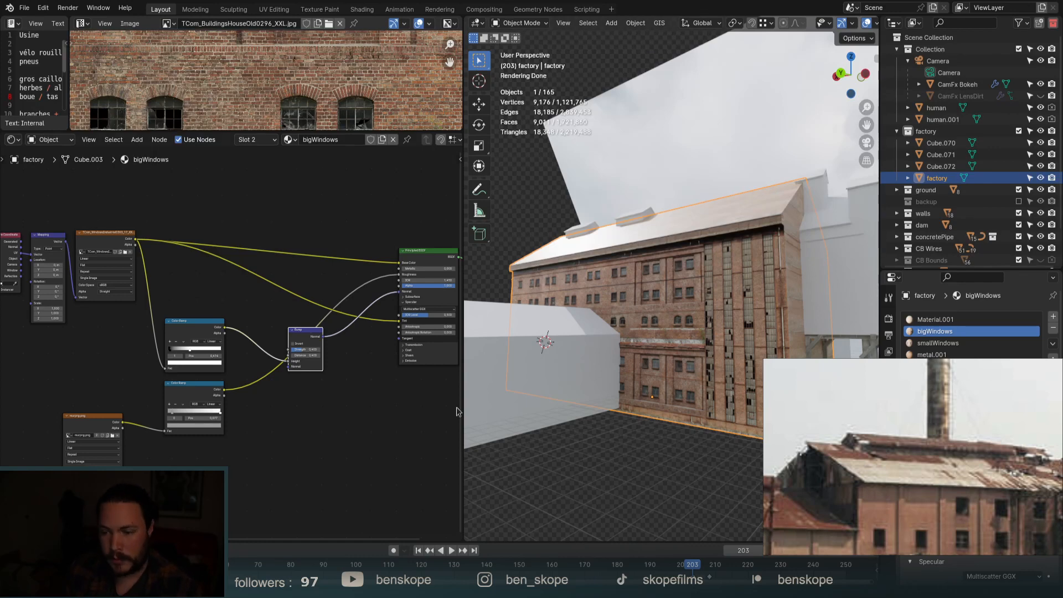
middle_click_drag(692, 338, 701, 372)
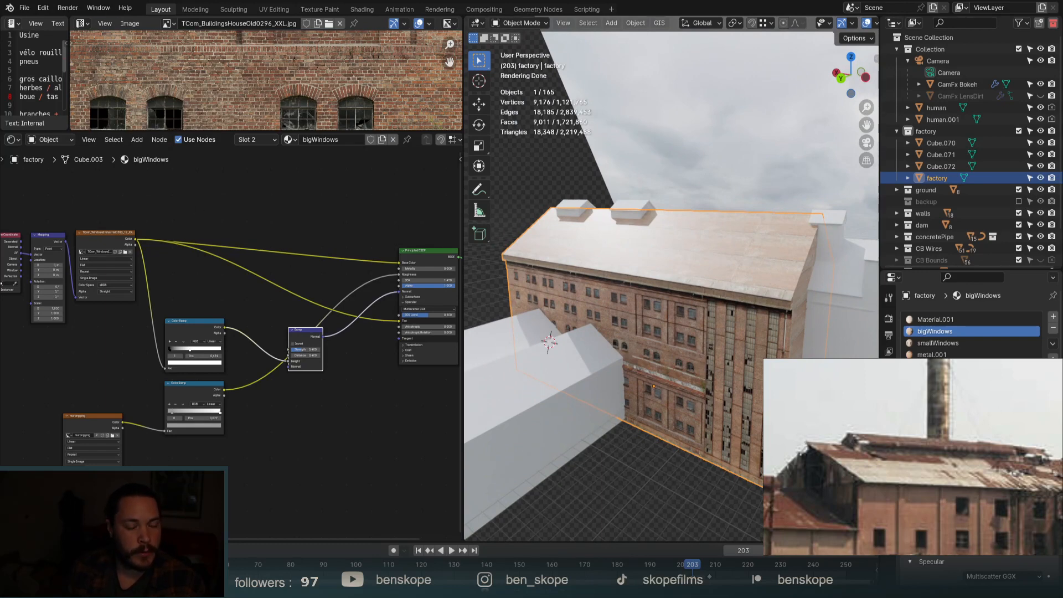
middle_click_drag(745, 246, 702, 251)
Enter Edit Mode on the factory and select a path of roof faces.
scroll(642, 232, "up", 3)
key("Tab")
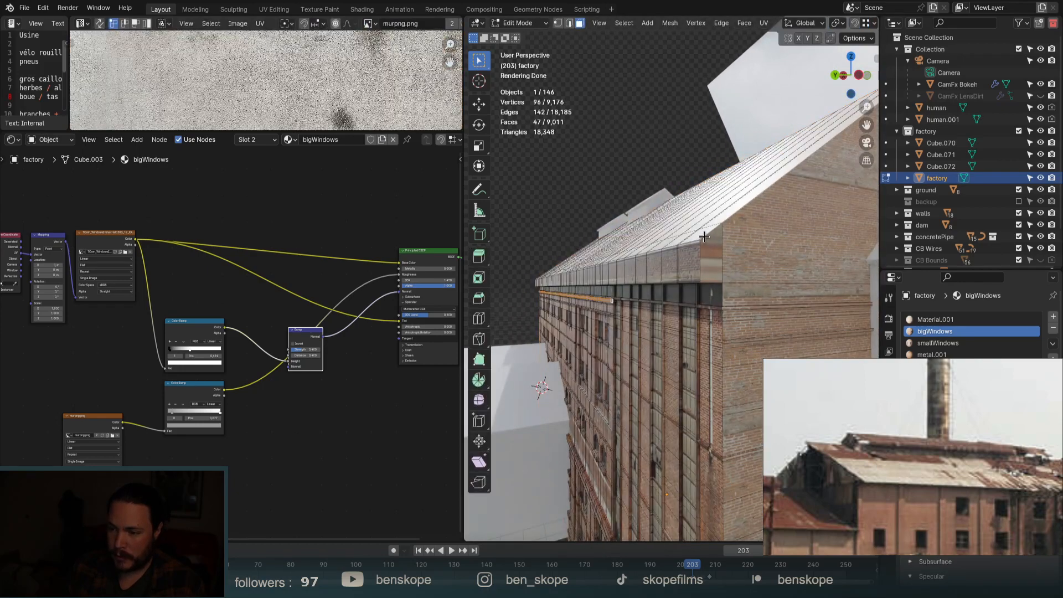
left_click(696, 232)
scroll(695, 232, "down", 5)
middle_click_drag(696, 232, 660, 149)
scroll(659, 148, "down", 4)
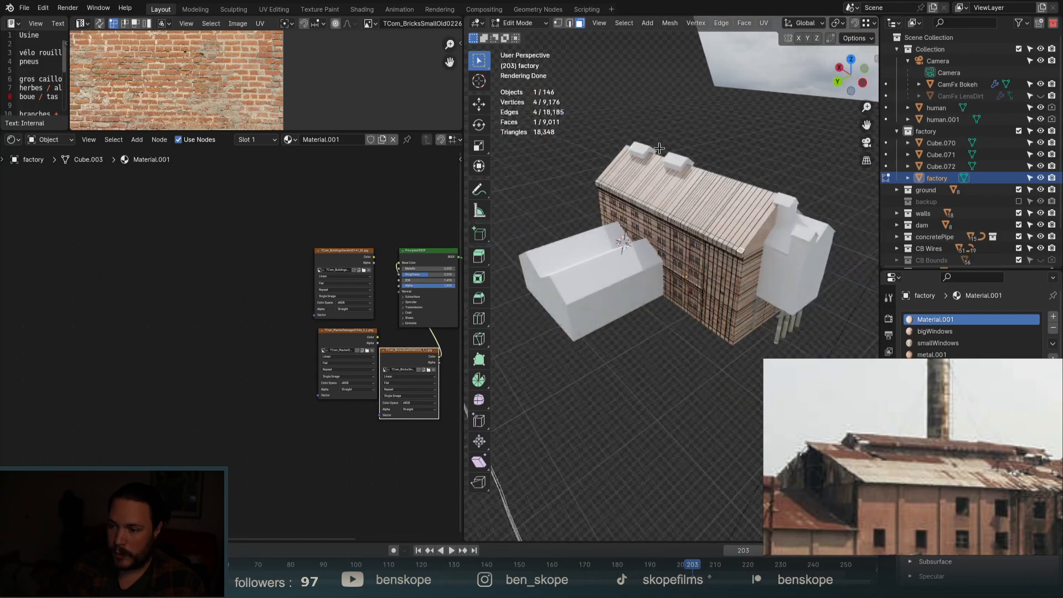
left_click(620, 151, "ctrl")
Extend the selection over the whole roof and split it from the walls with Y.
scroll(732, 202, "up", 4)
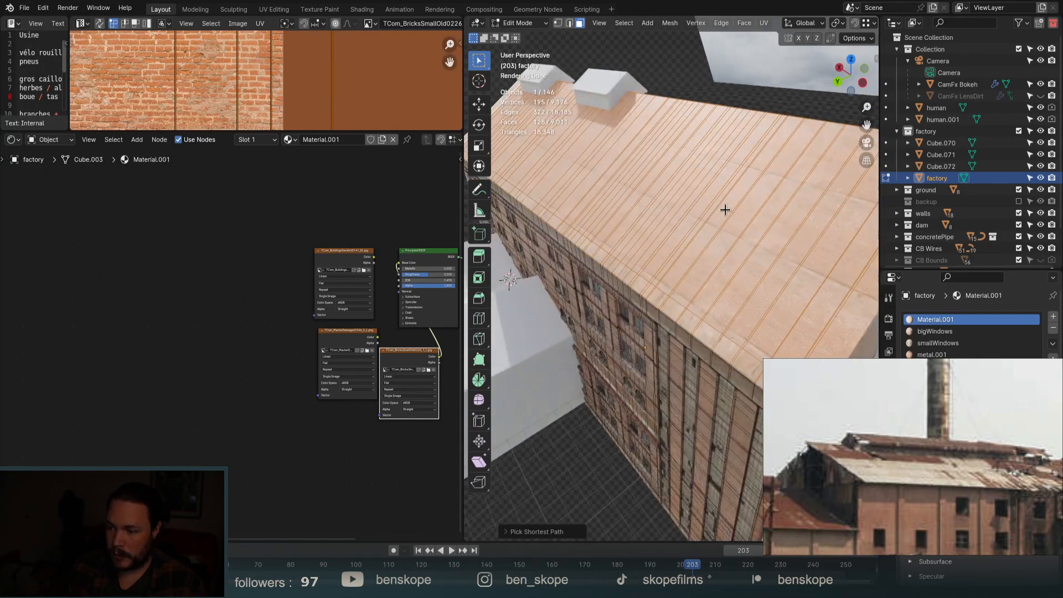
middle_click_drag(725, 210, 748, 291)
middle_click_drag(791, 358, 607, 351)
left_click(584, 327, "shift")
scroll(550, 334, "down", 5)
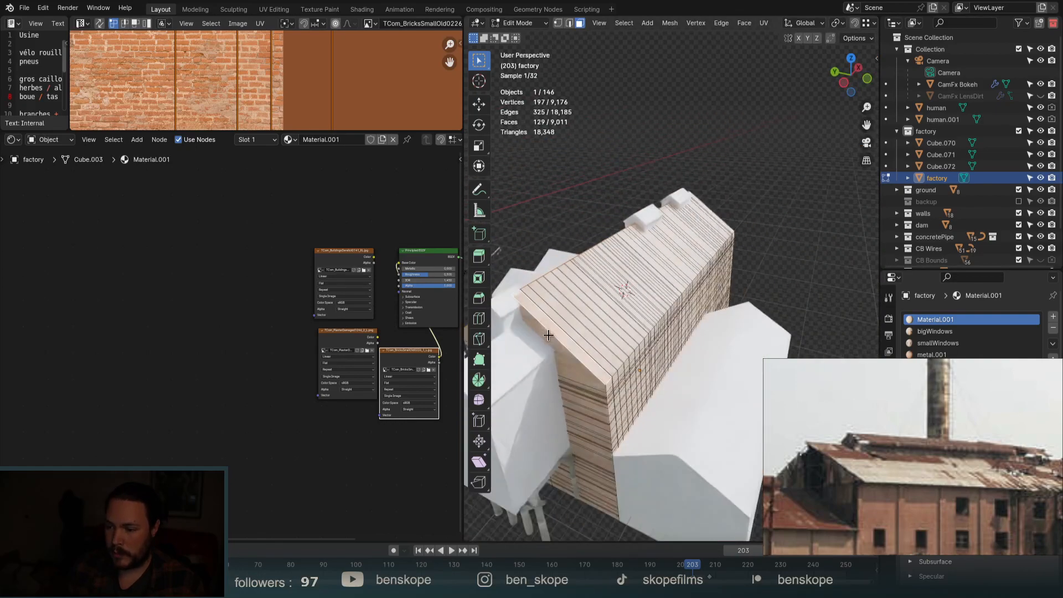
middle_click_drag(697, 354, 573, 363)
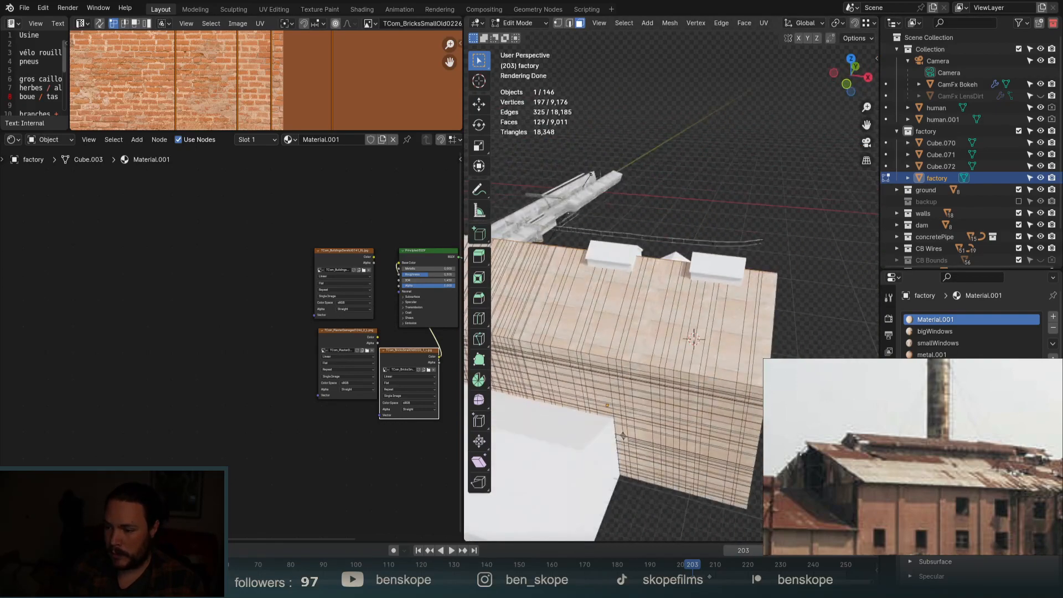
left_click(756, 361, "ctrl")
middle_click_drag(756, 361, 721, 332)
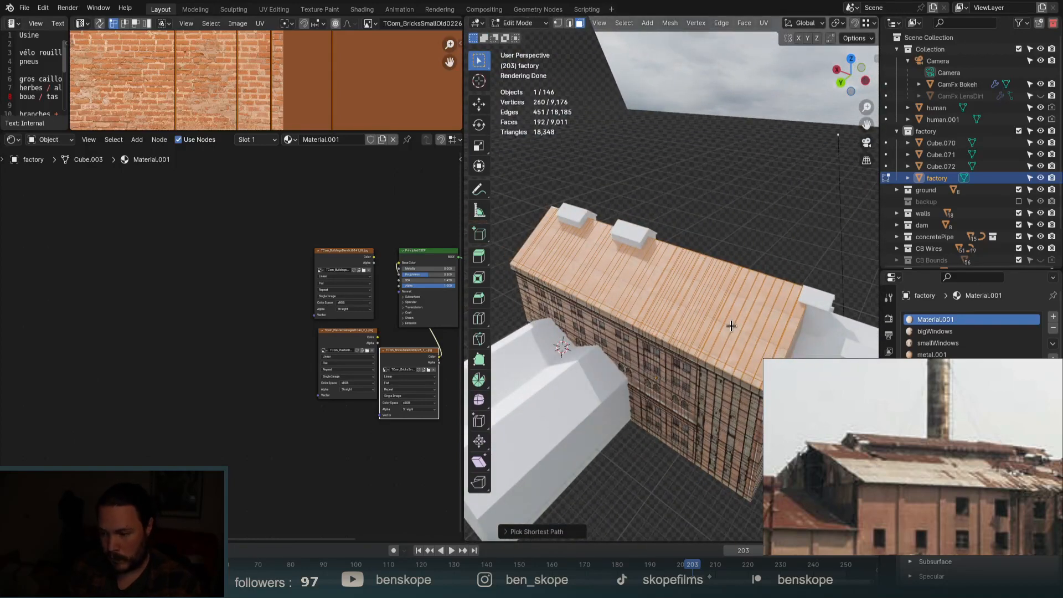
key("y")
key("g")
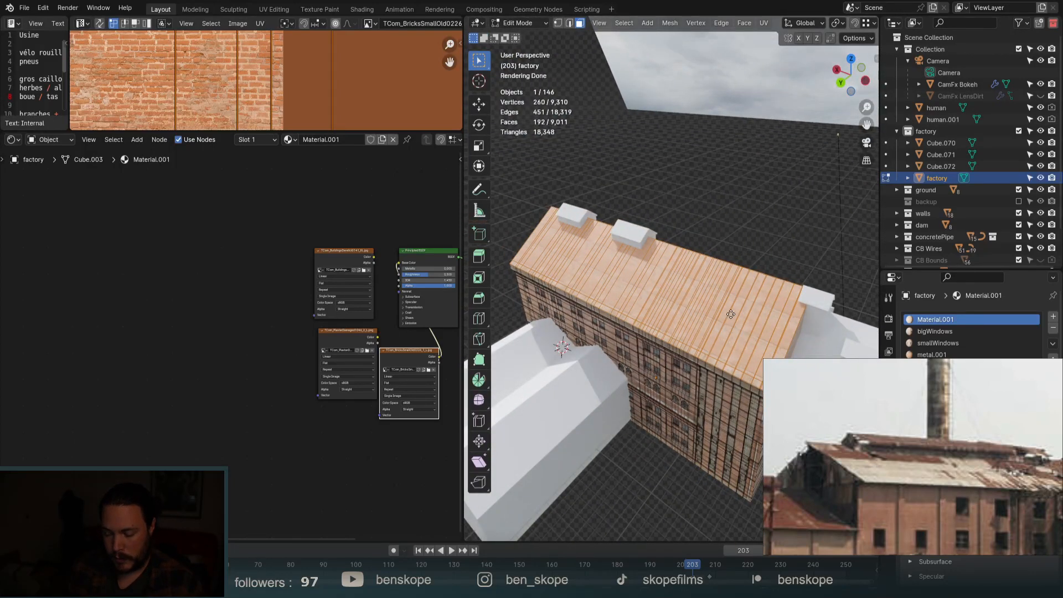
key("Escape")
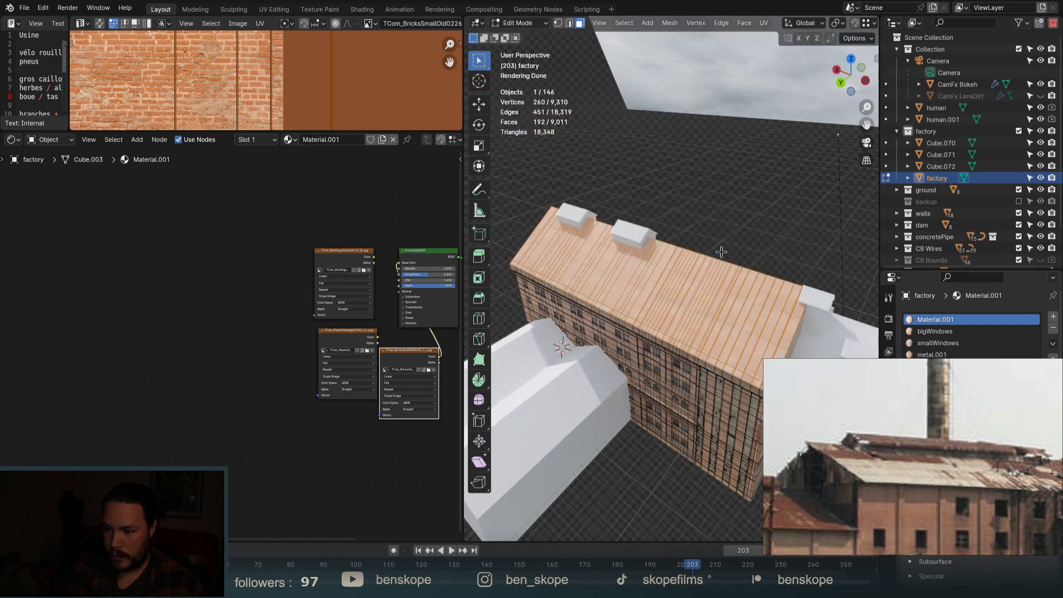
In edge select mode, select the edge rings running across the roof.
key("2")
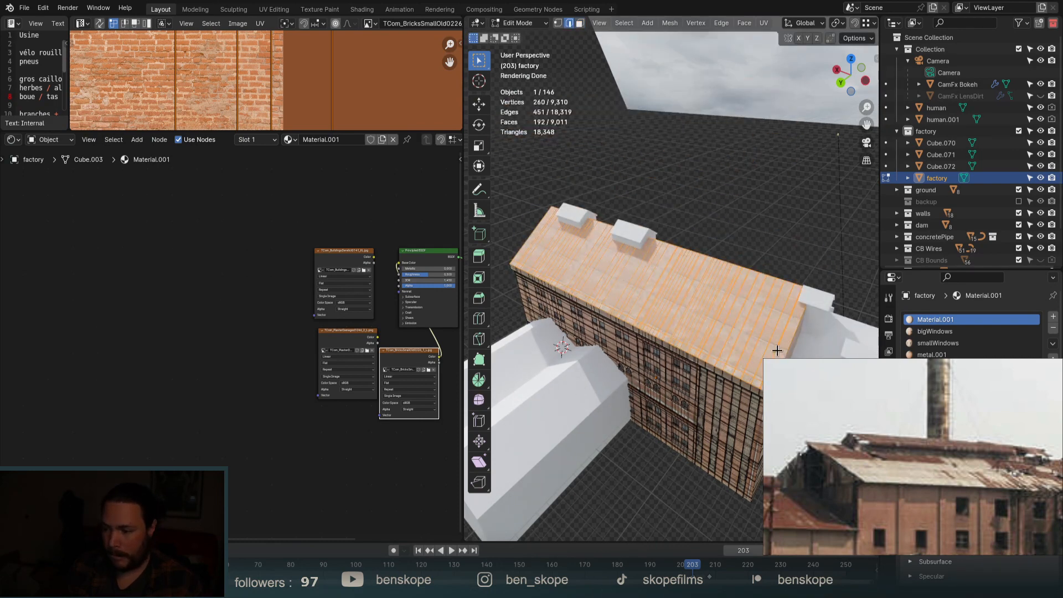
left_click(776, 350, "alt")
scroll(774, 347, "up", 5)
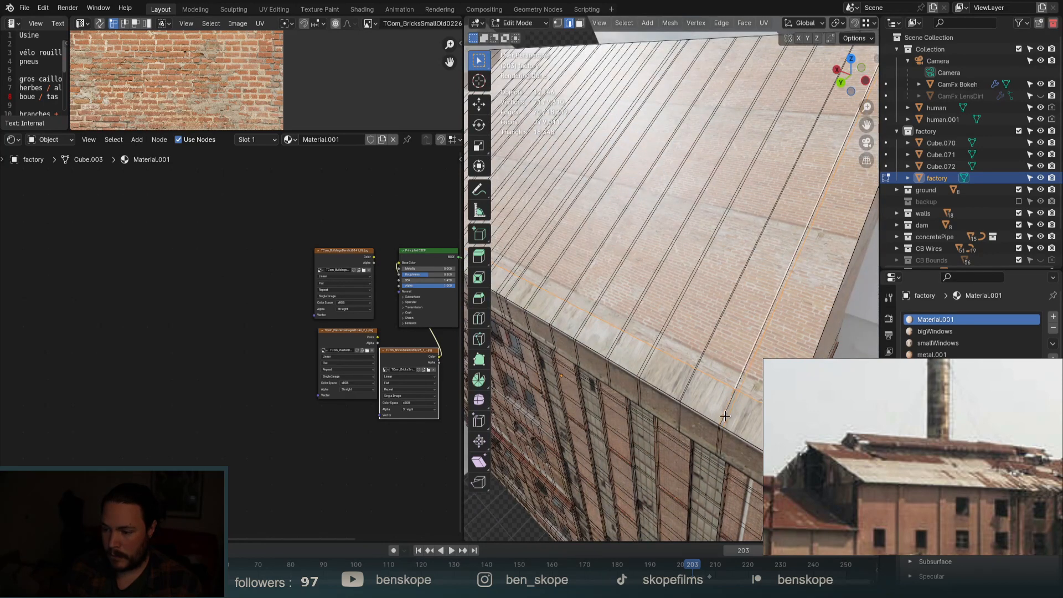
scroll(725, 417, "up", 4)
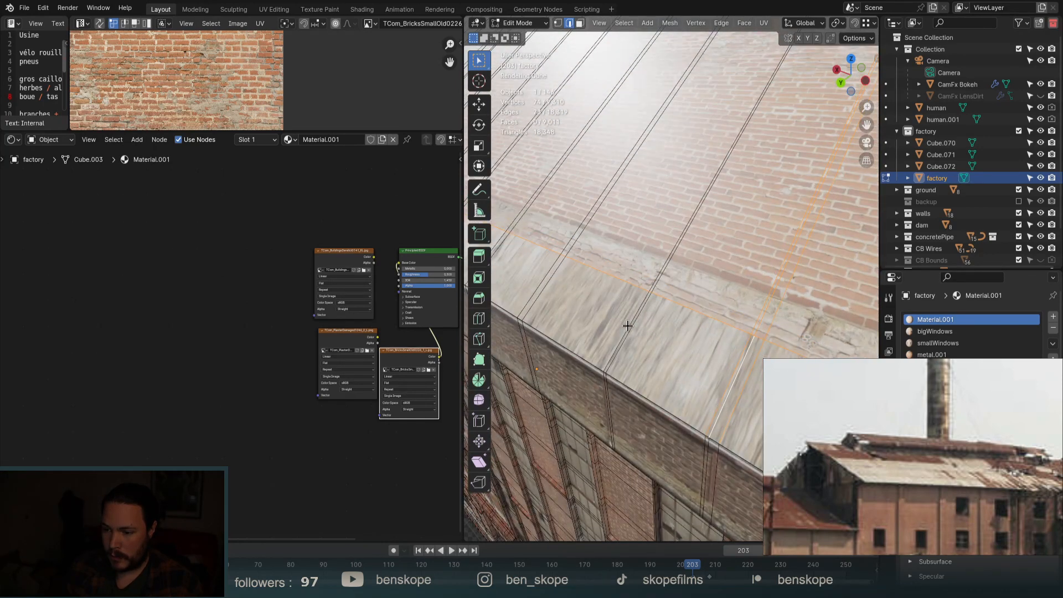
left_click(627, 326, "ctrl+alt+shift")
left_click(690, 228, "ctrl+alt+shift")
scroll(738, 243, "down", 6)
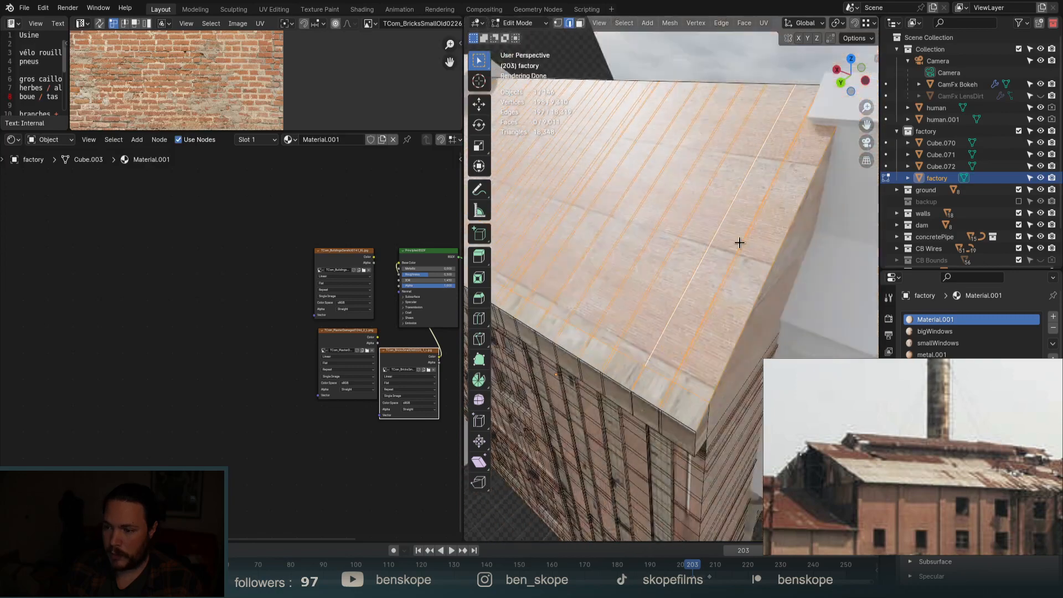
scroll(739, 243, "down", 3)
middle_click_drag(739, 242, 686, 250)
left_click(570, 446, "ctrl+alt+shift")
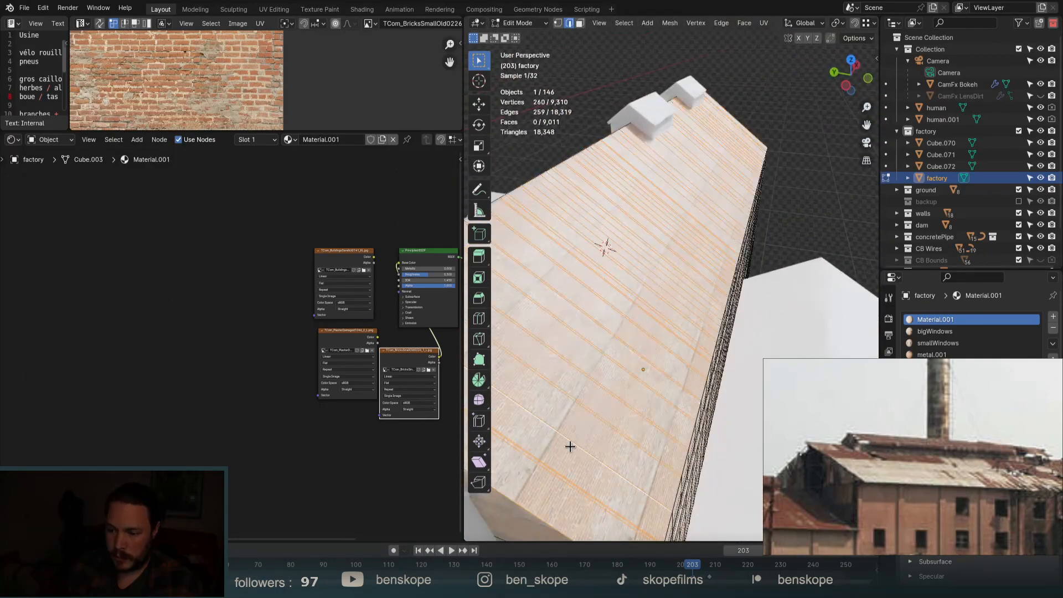
Dissolve the selected roof edges and return to Object Mode.
key("x")
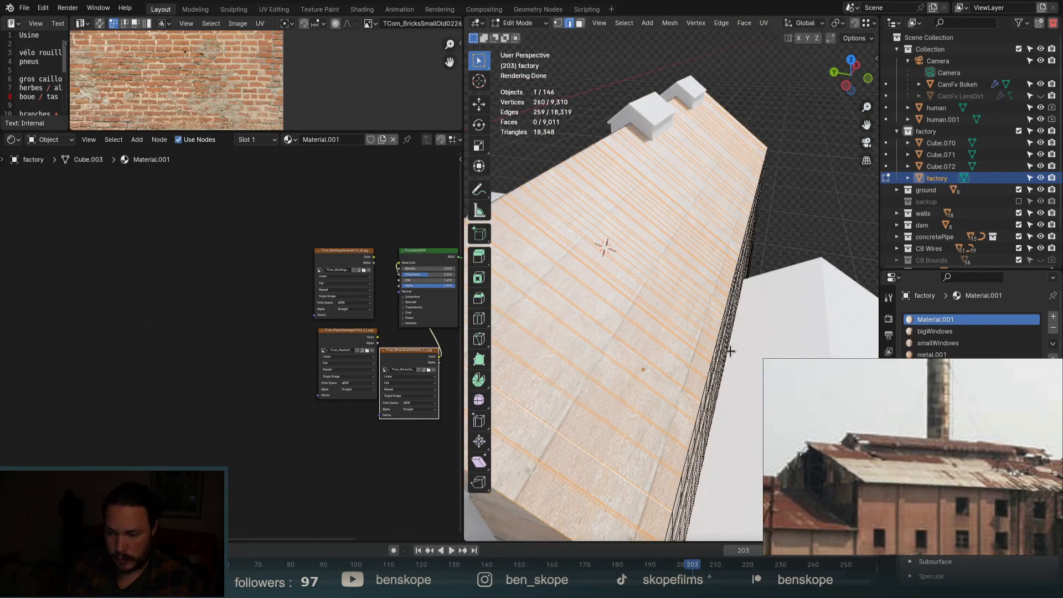
key("ctrl+x")
scroll(854, 313, "down", 6)
middle_click_drag(717, 314, 767, 334)
key("Tab")
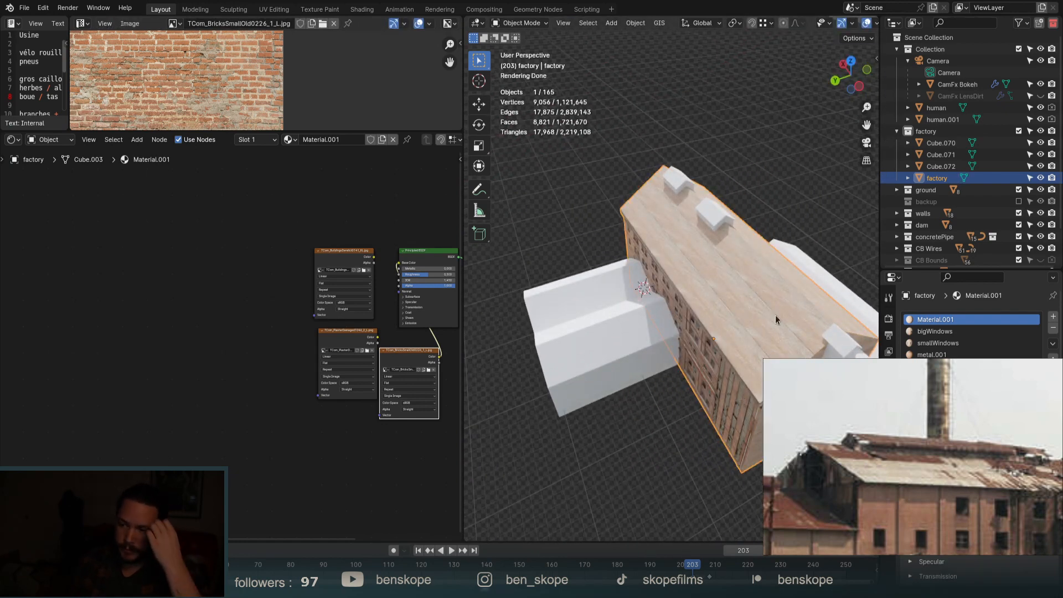
middle_click_drag(773, 311, 794, 289)
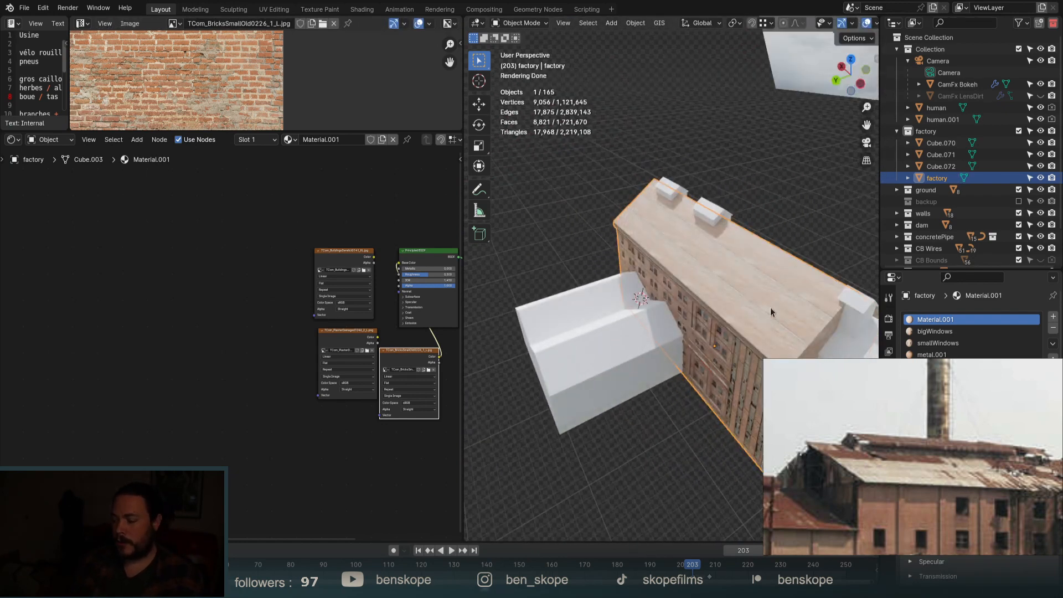
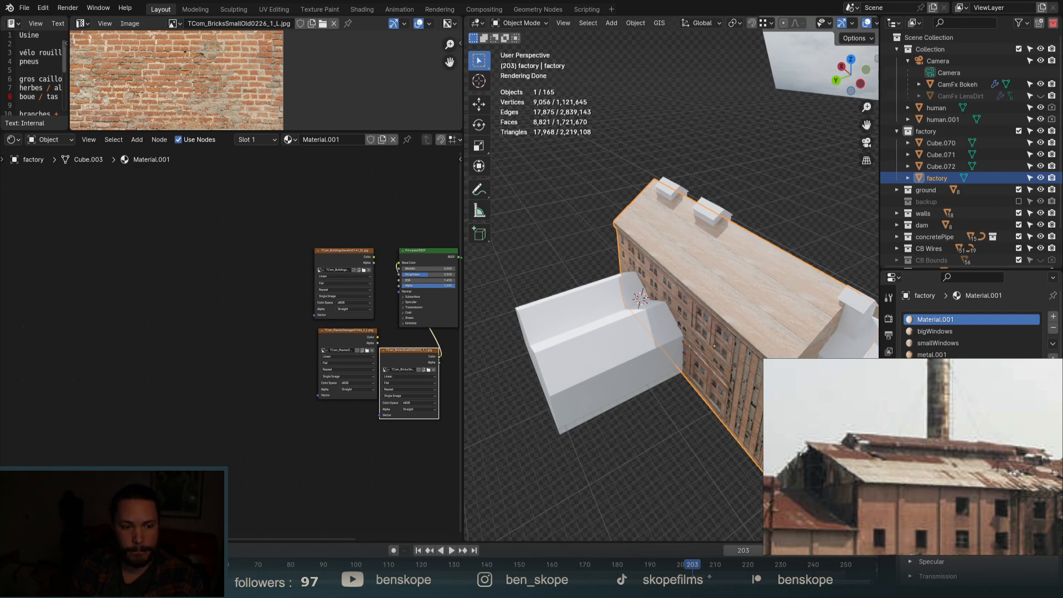
Orbit around the brick-textured factory and enter Edit Mode on its mesh.
middle_click_drag(606, 328, 669, 289)
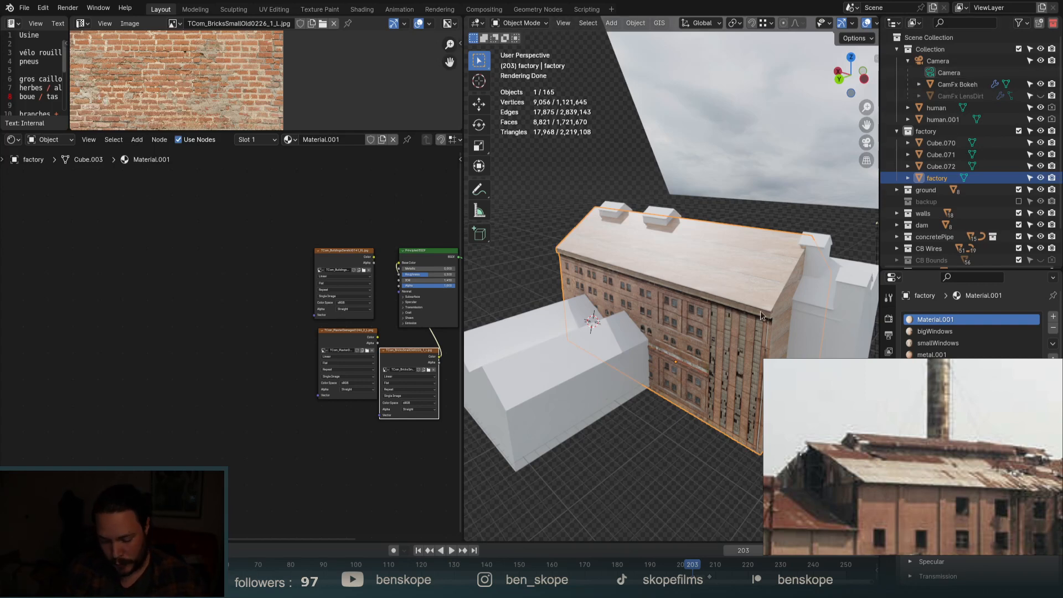
key("Tab")
middle_click_drag(759, 311, 707, 277)
In face select mode, try moving the roof faces along Z, then cancel.
key("3")
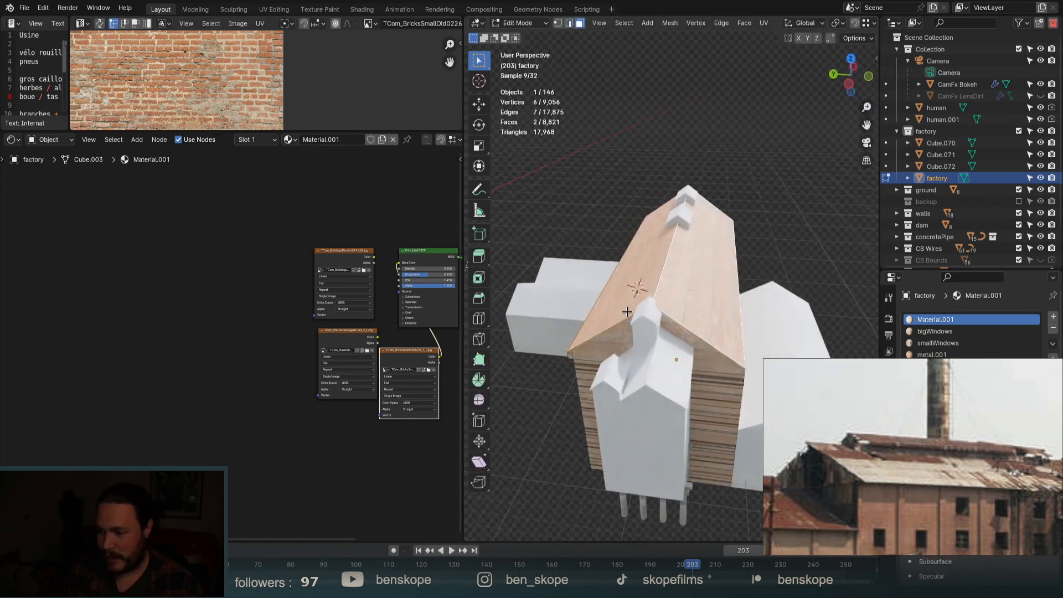
middle_click_drag(627, 311, 706, 309)
scroll(769, 337, "up", 5)
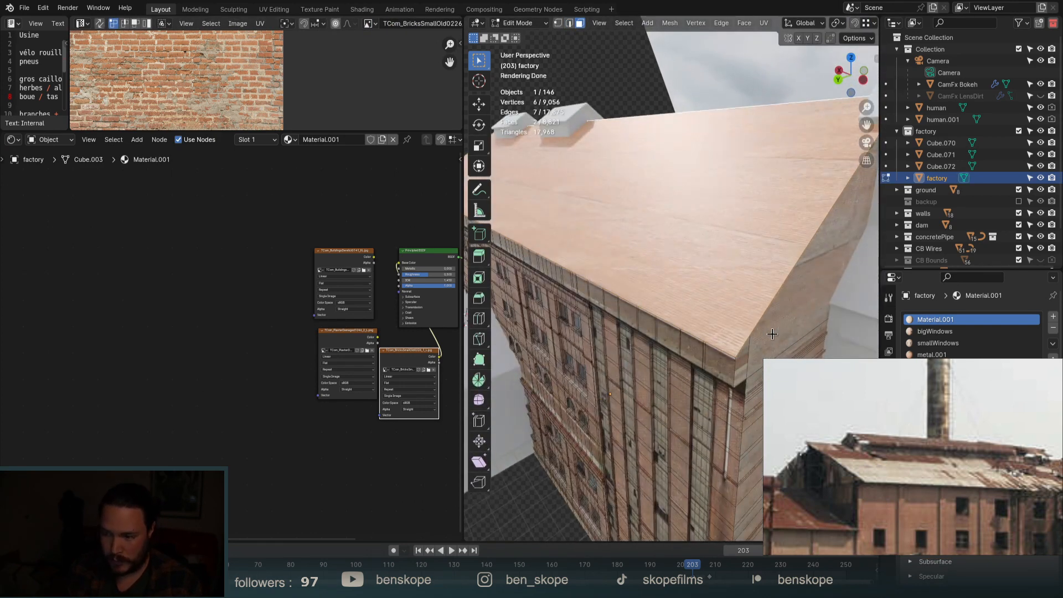
scroll(745, 337, "up", 2)
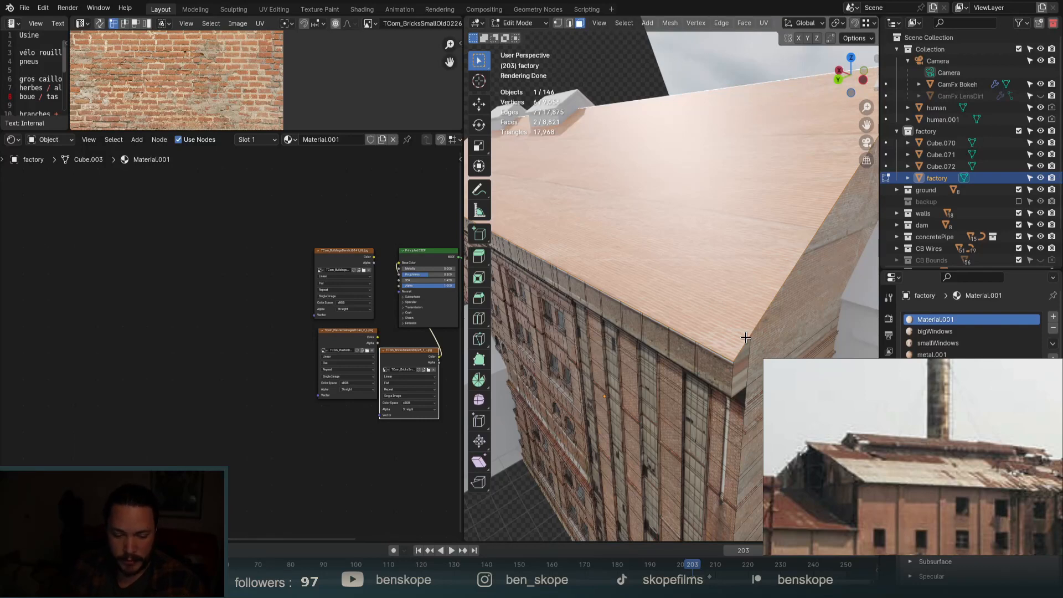
scroll(703, 317, "up", 3)
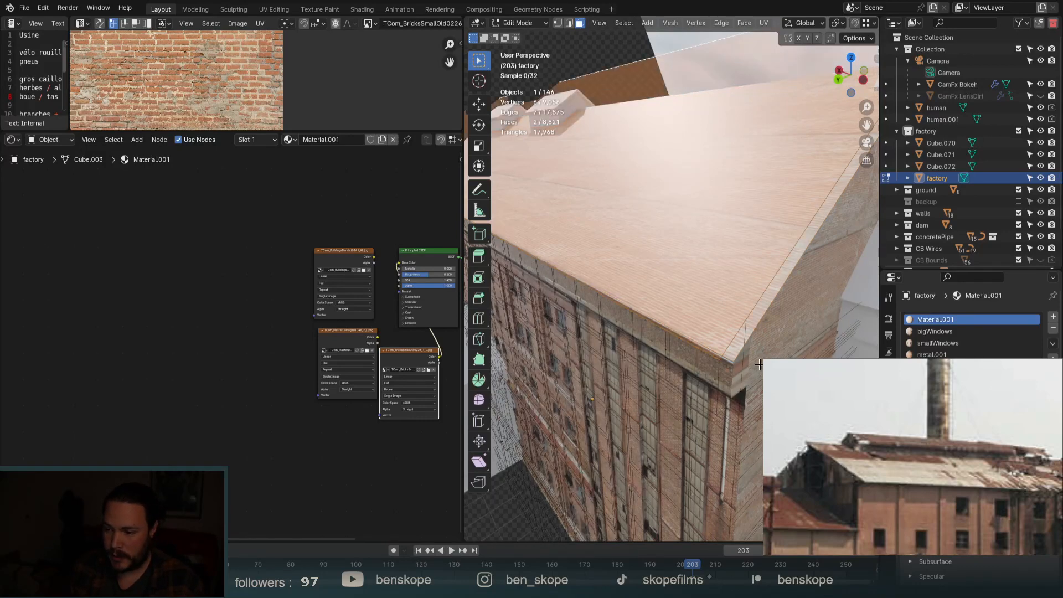
key("g")
key("z")
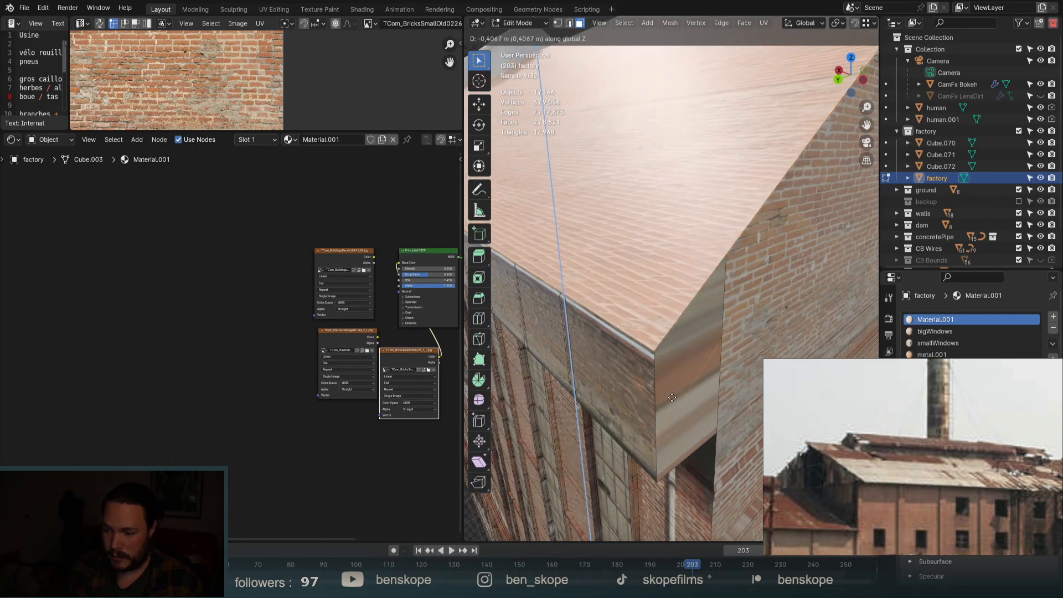
right_click(655, 216)
scroll(685, 247, "down", 5)
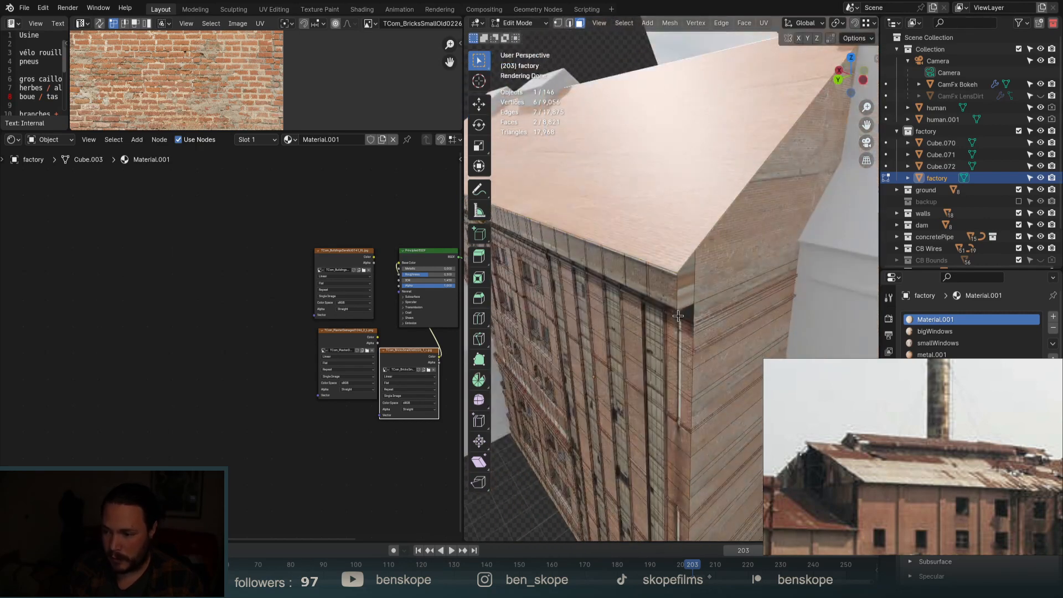
Select the edge loop along the roof's lower edge and lower it along Z, then undo it.
left_click(678, 281, "alt")
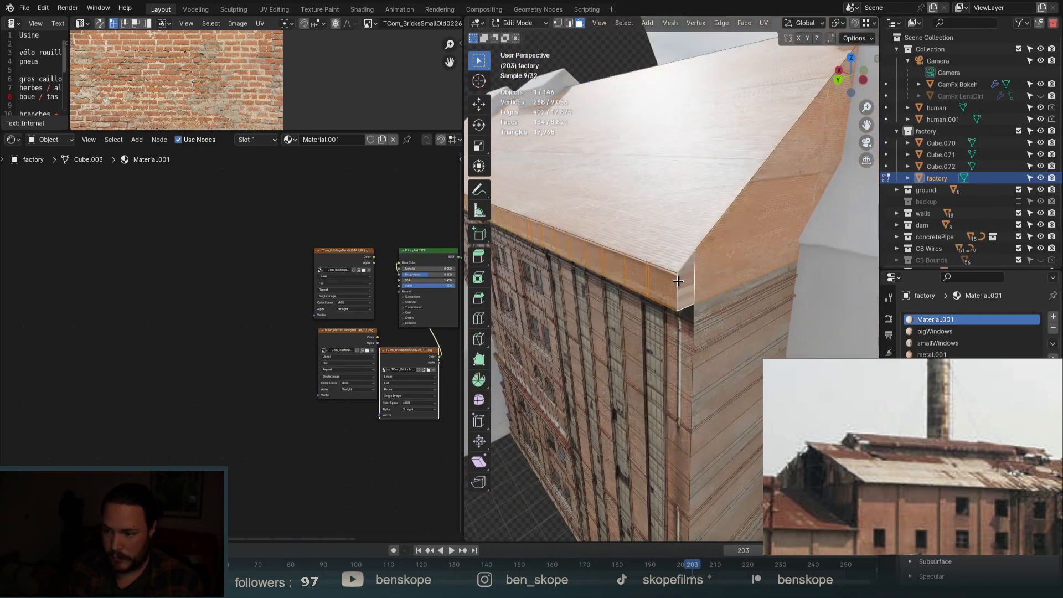
key("2")
left_click(667, 260)
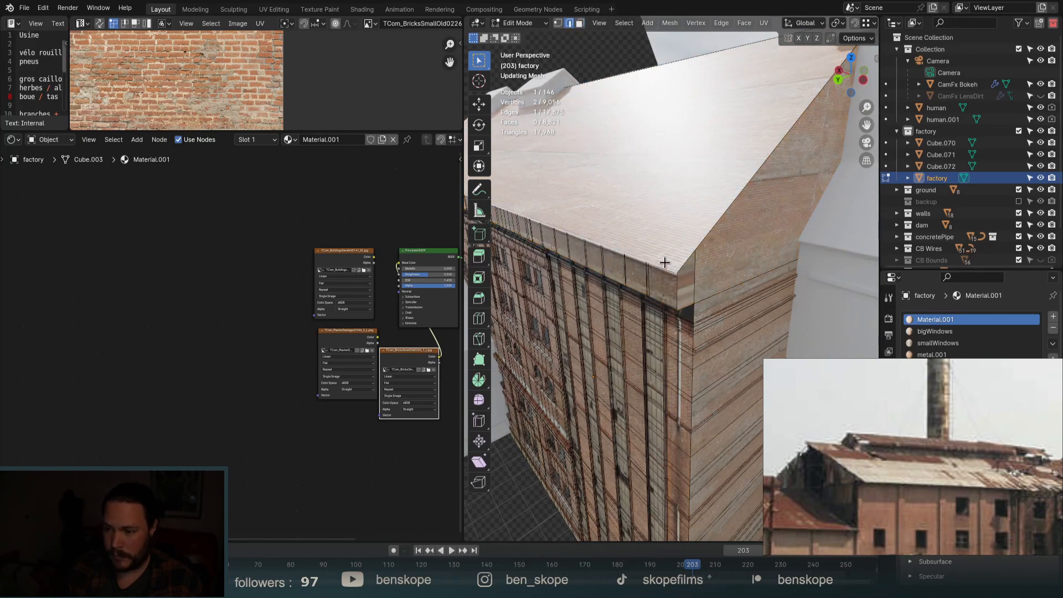
left_click(640, 255, "alt")
scroll(639, 254, "down", 5)
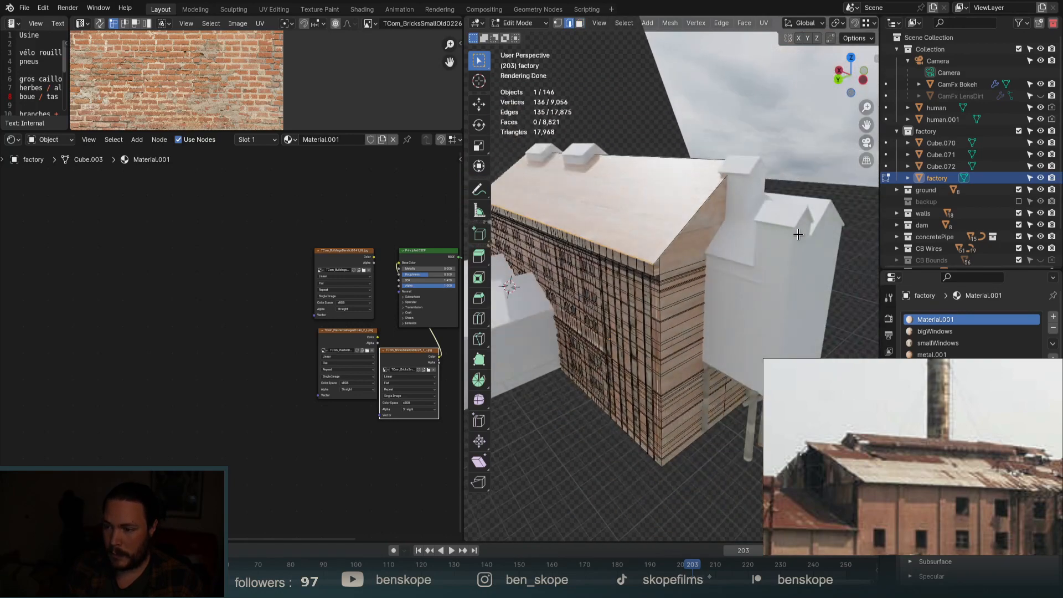
middle_click_drag(796, 228, 647, 261)
middle_click_drag(789, 265, 634, 243)
key("g")
key("z")
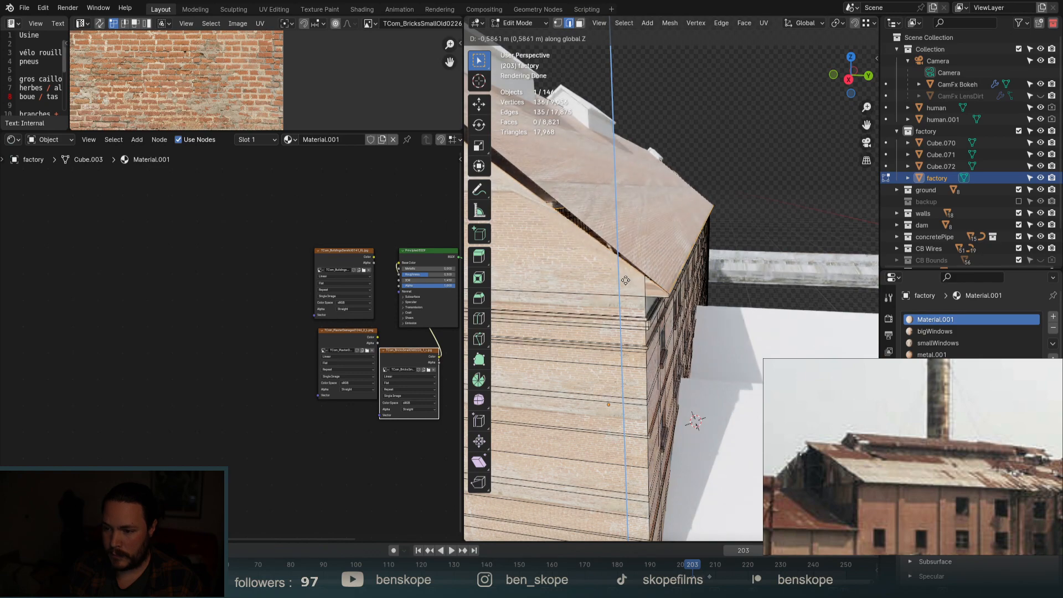
left_click(625, 281)
middle_click_drag(729, 218, 639, 230)
scroll(642, 230, "up", 3)
scroll(664, 243, "up", 3)
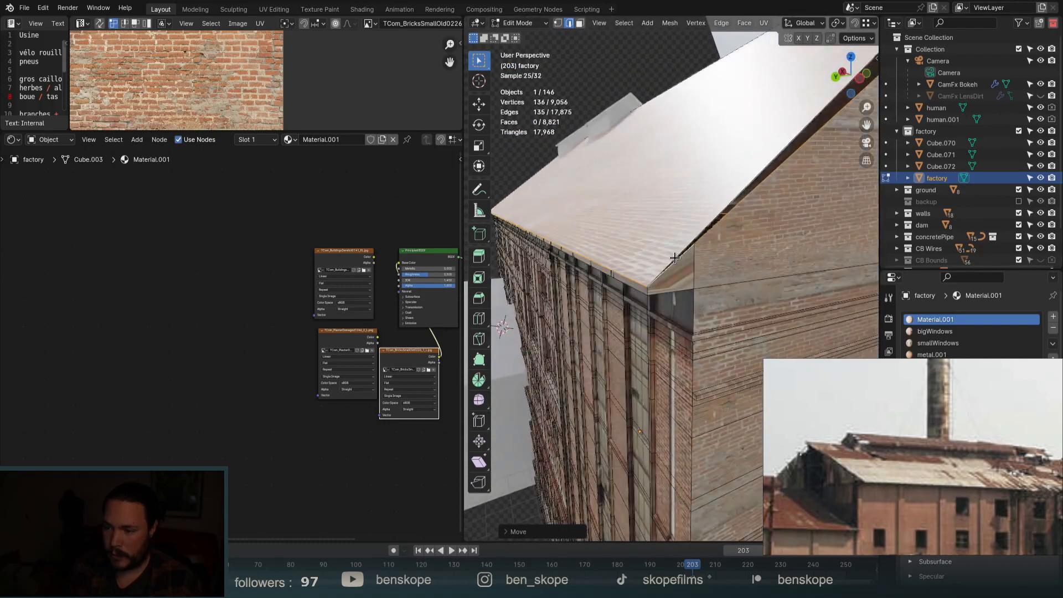
key("ctrl+z")
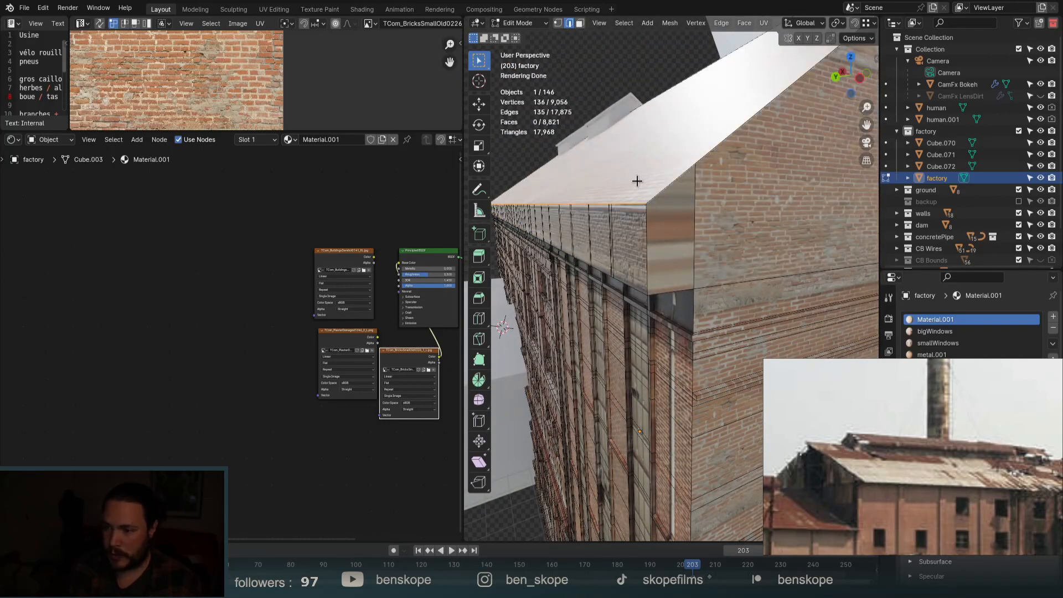
Select the two roof faces and raise them along Z.
key("3")
left_click(640, 182)
middle_click_drag(641, 182, 676, 237)
left_click(695, 216, "shift")
key("g")
key("z")
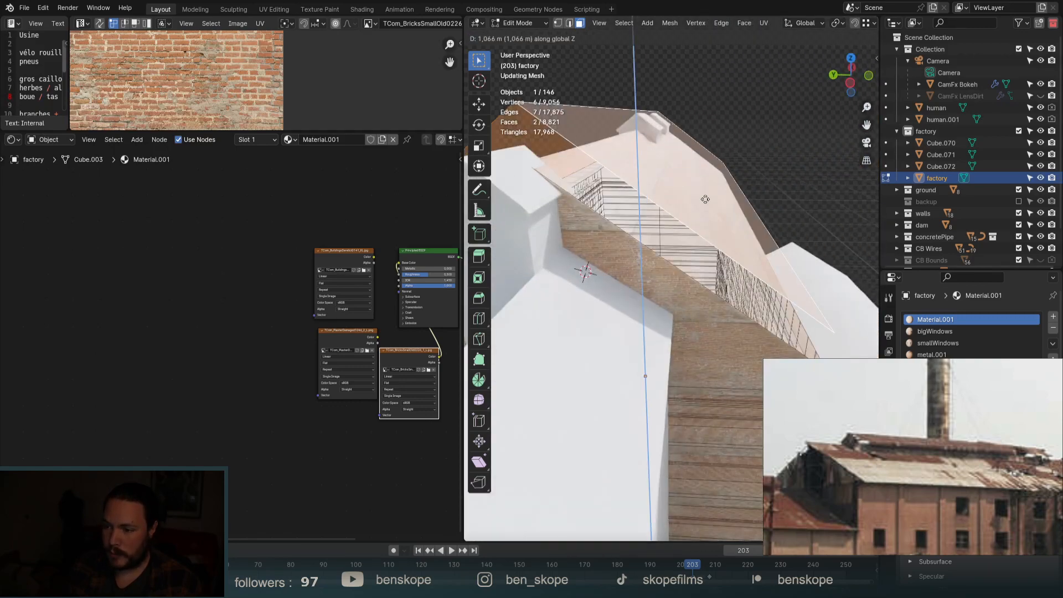
left_click(707, 180)
middle_click_drag(621, 344, 750, 296)
Select the wall-top edge loop and lower it along Z.
key("2")
left_click(753, 250, "alt")
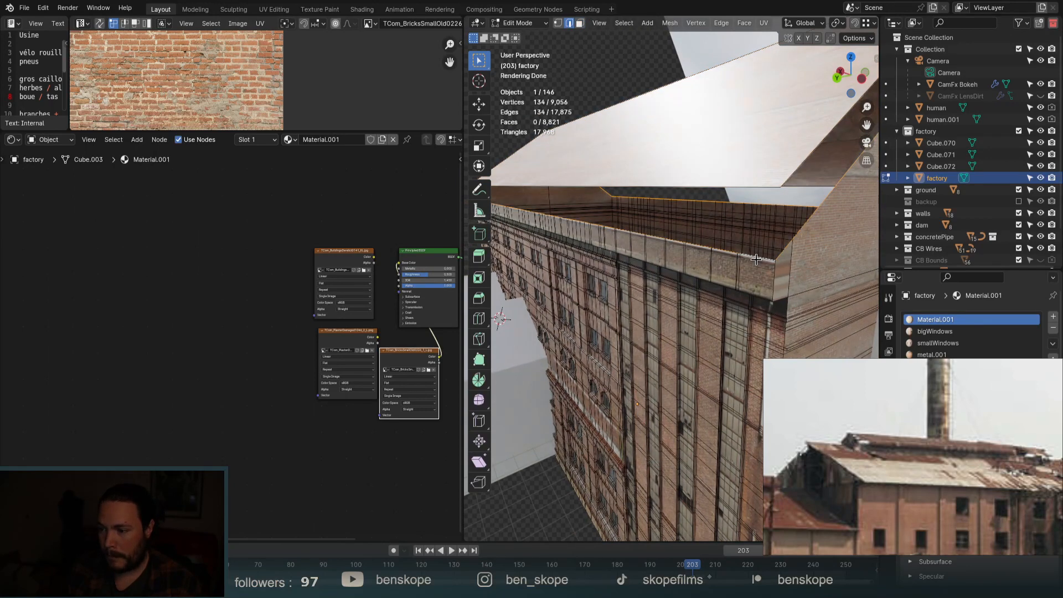
key("g")
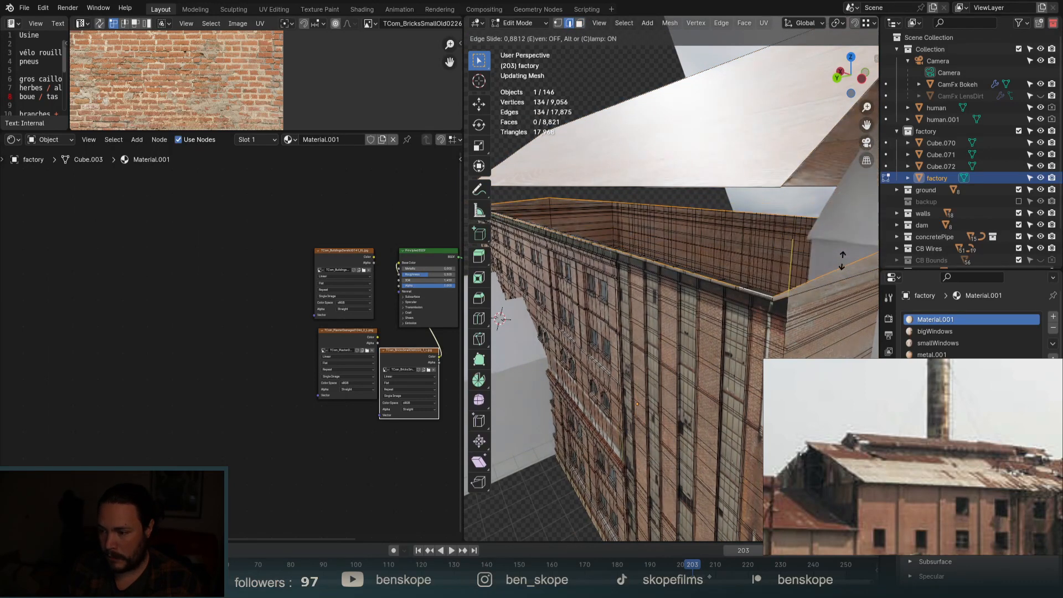
right_click(842, 268)
key("g")
key("z")
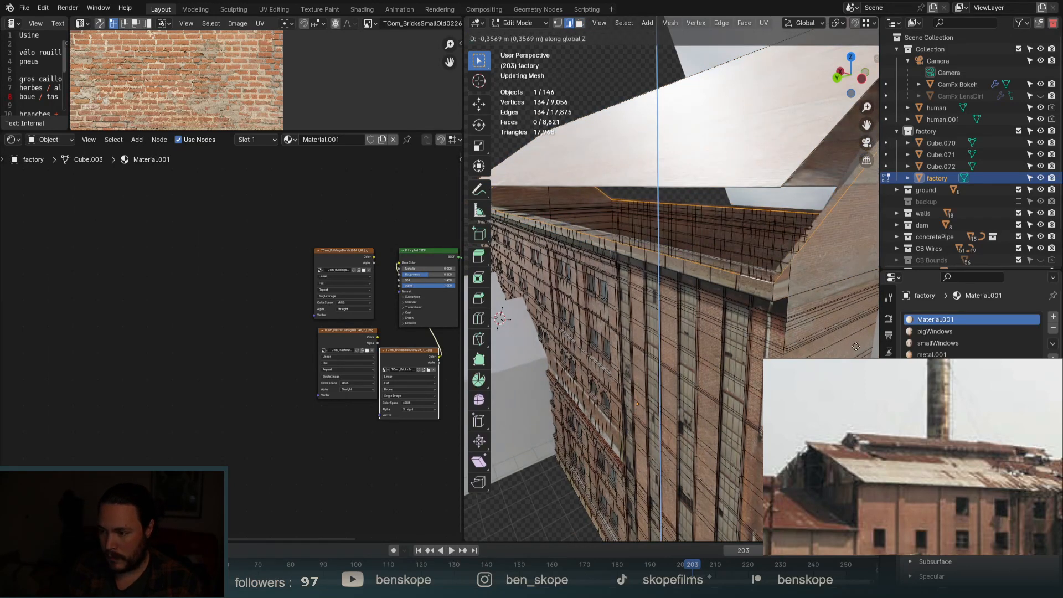
left_click(857, 350)
scroll(768, 300, "down", 1)
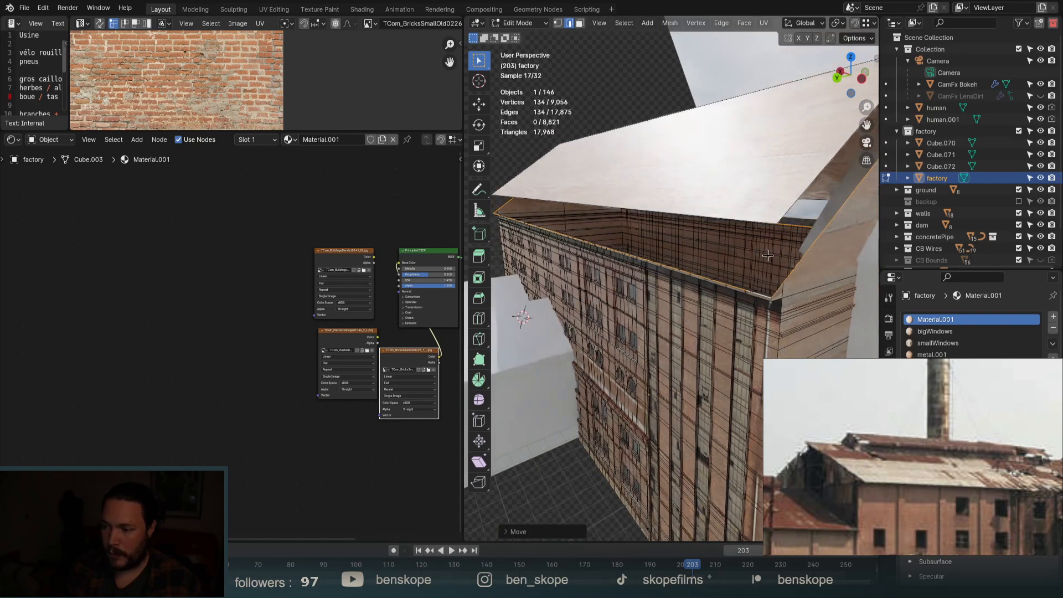
key("Tab")
key("Tab")
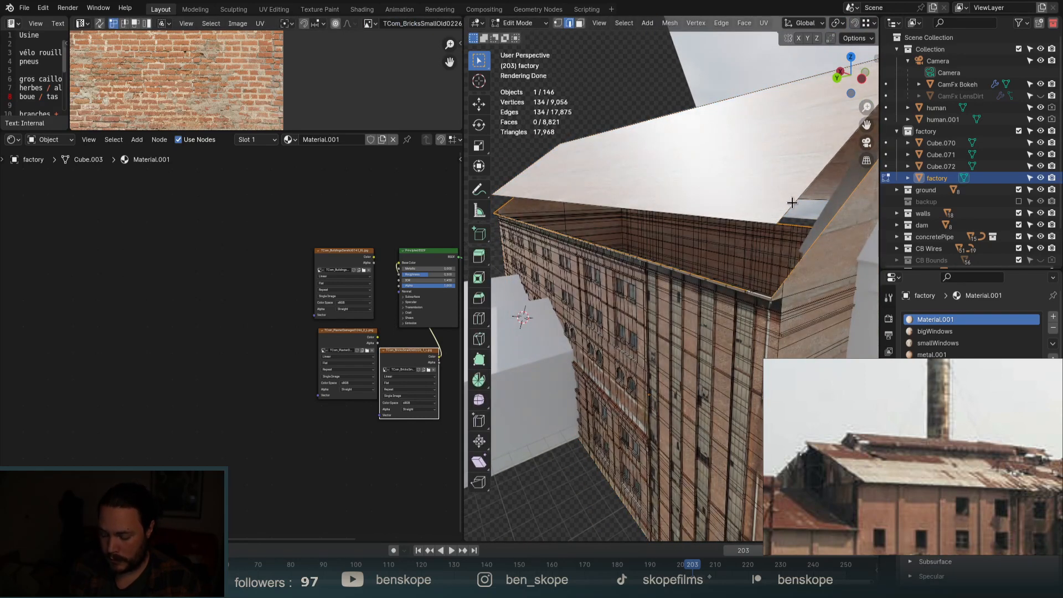
Lower the whole roof slab onto the walls and extrude it along normals for thickness.
key("l")
key("g")
key("z")
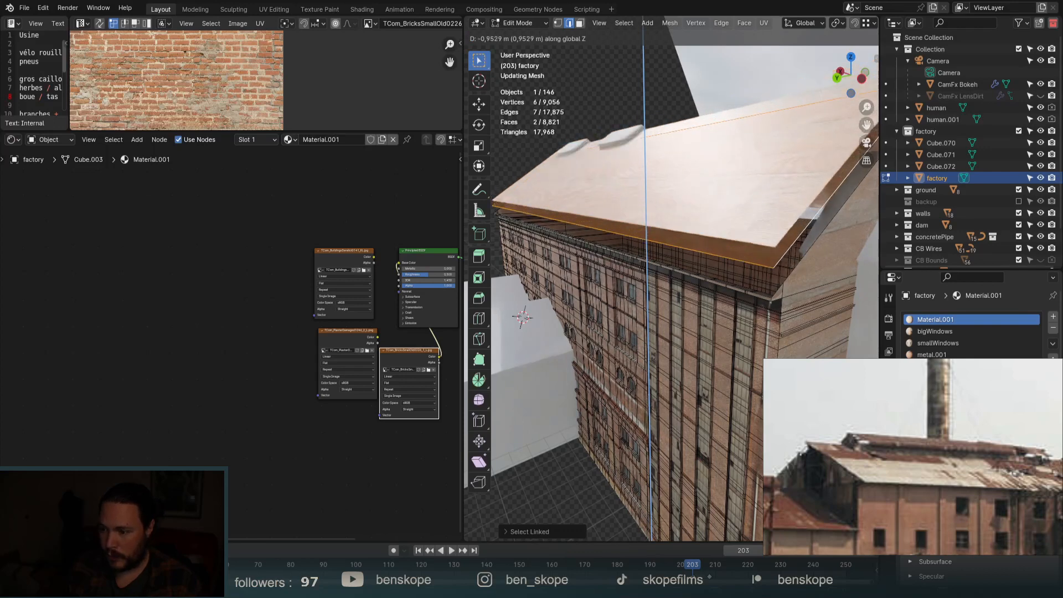
key("Return")
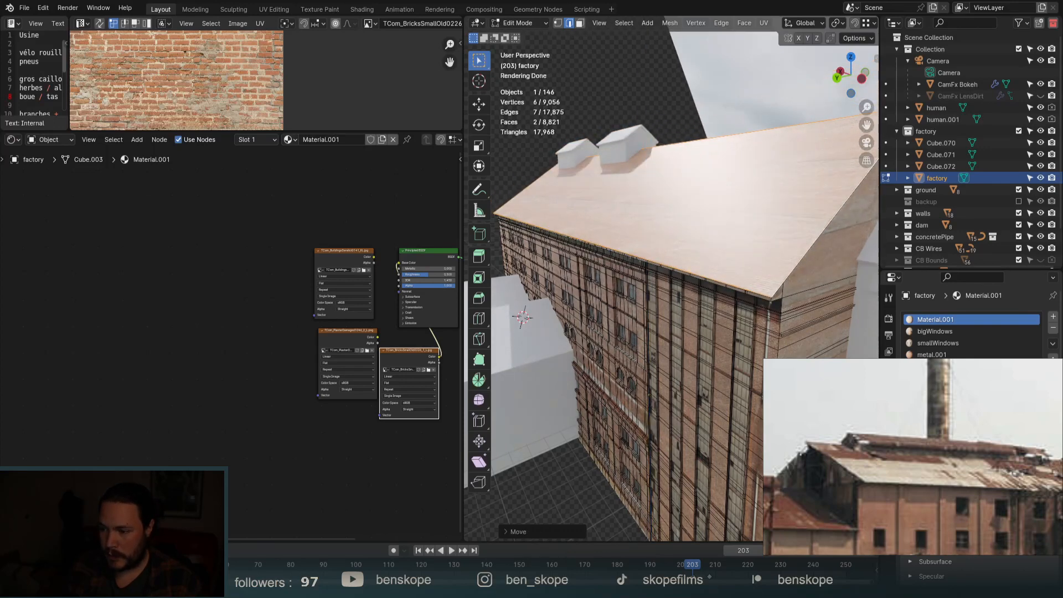
key("alt+e")
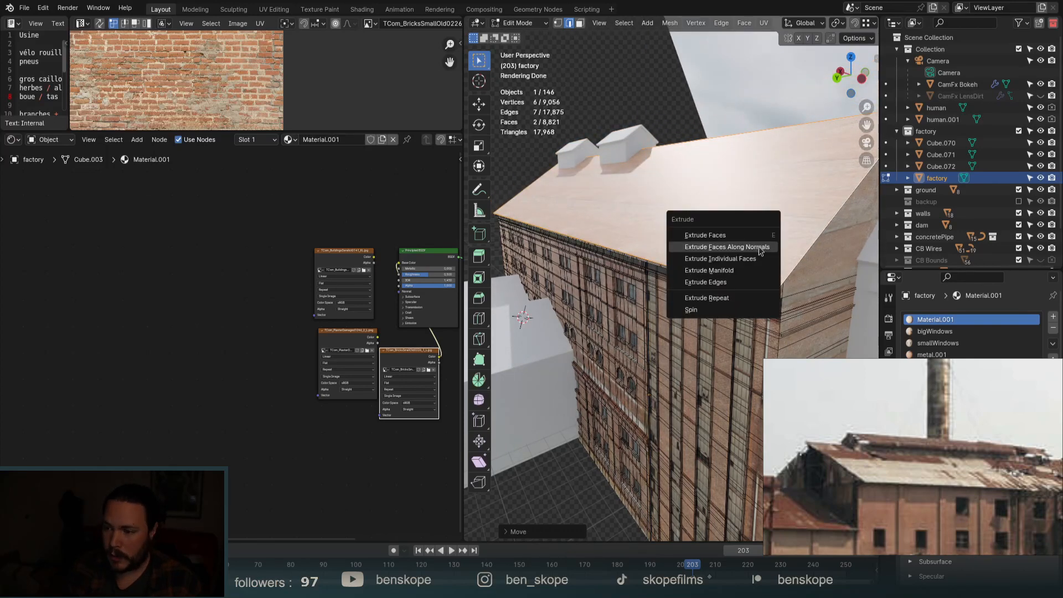
left_click(756, 245)
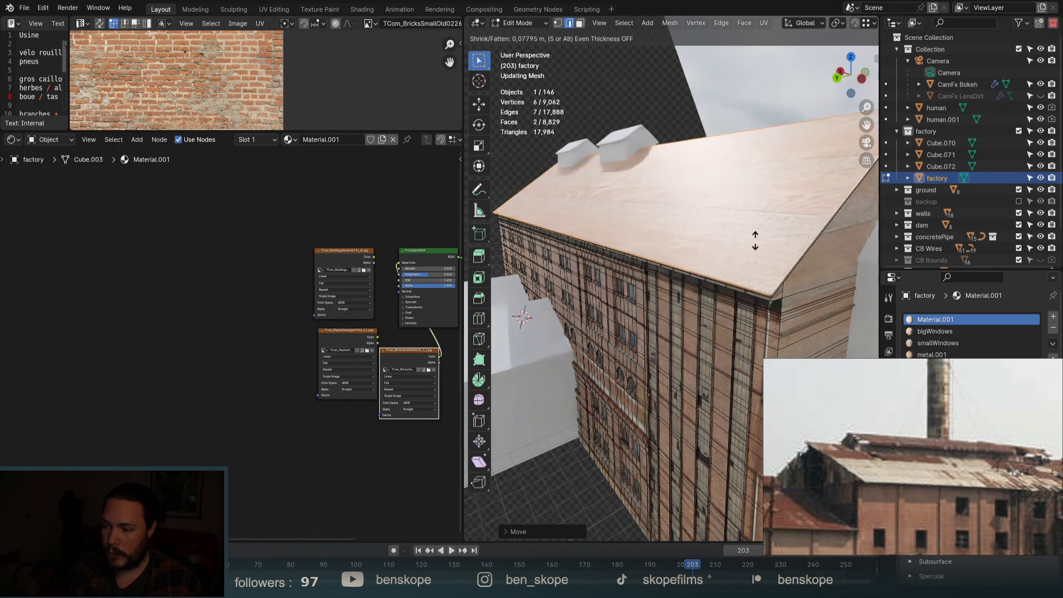
left_click(755, 240)
key("ctrl+l")
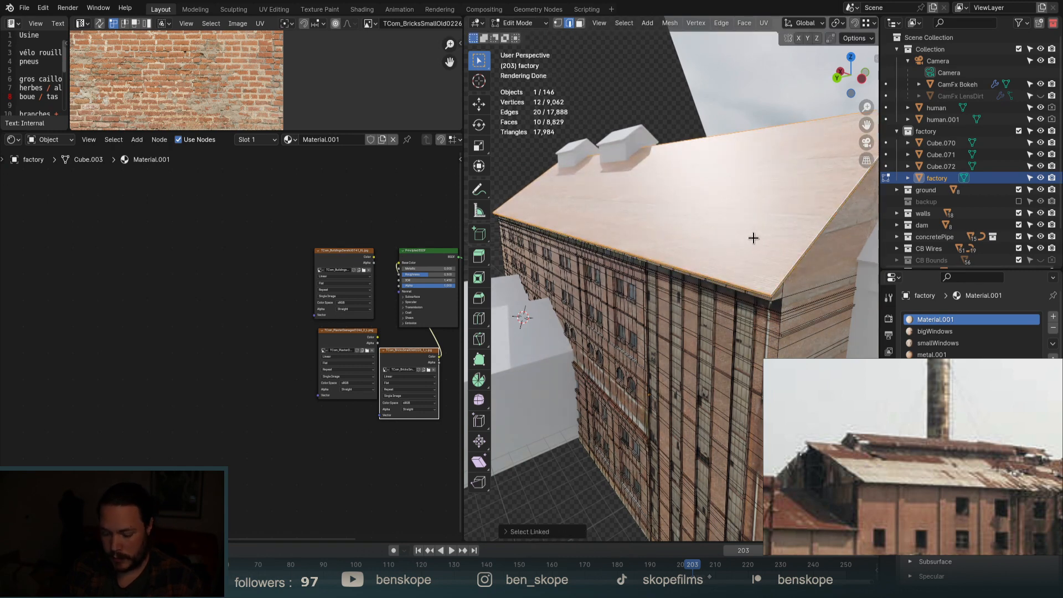
Recalculate the roof's normals outward with Shift+N, check it in Object Mode, then return to Edit Mode.
key("shift+n")
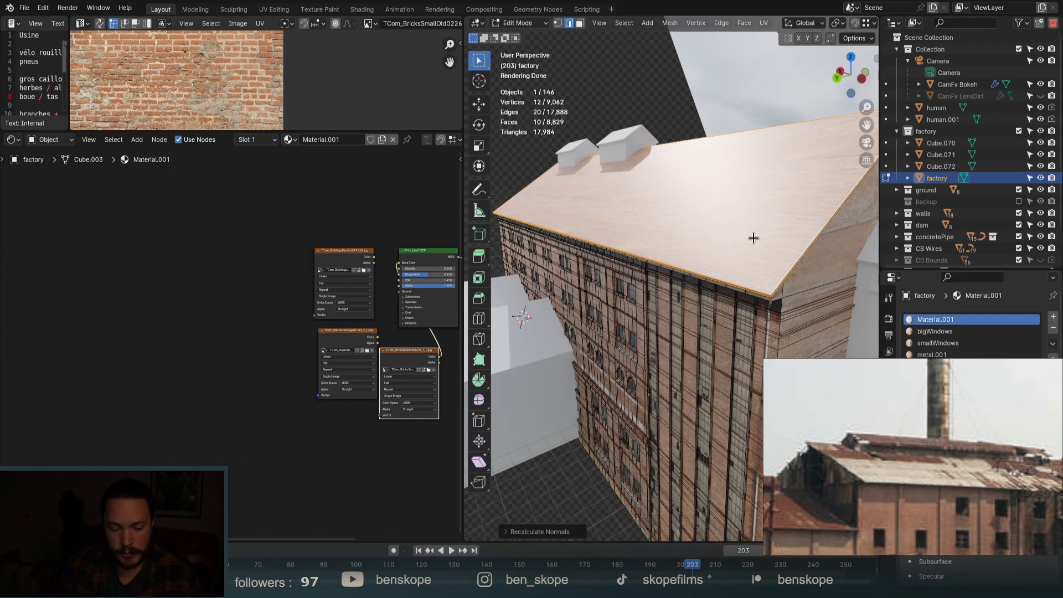
middle_click_drag(787, 234, 725, 275)
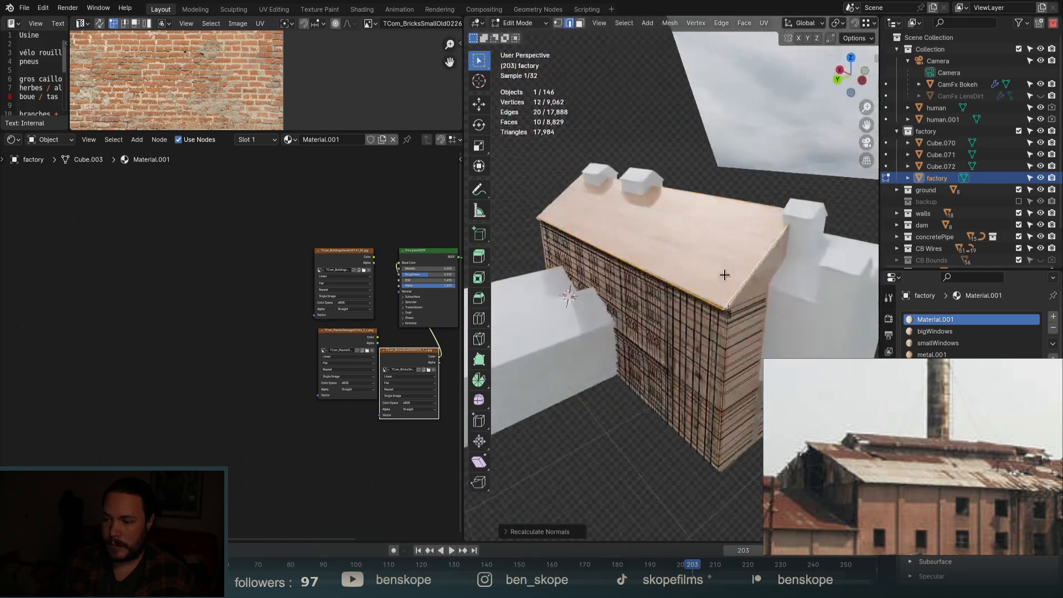
key("Tab")
scroll(711, 256, "up", 3)
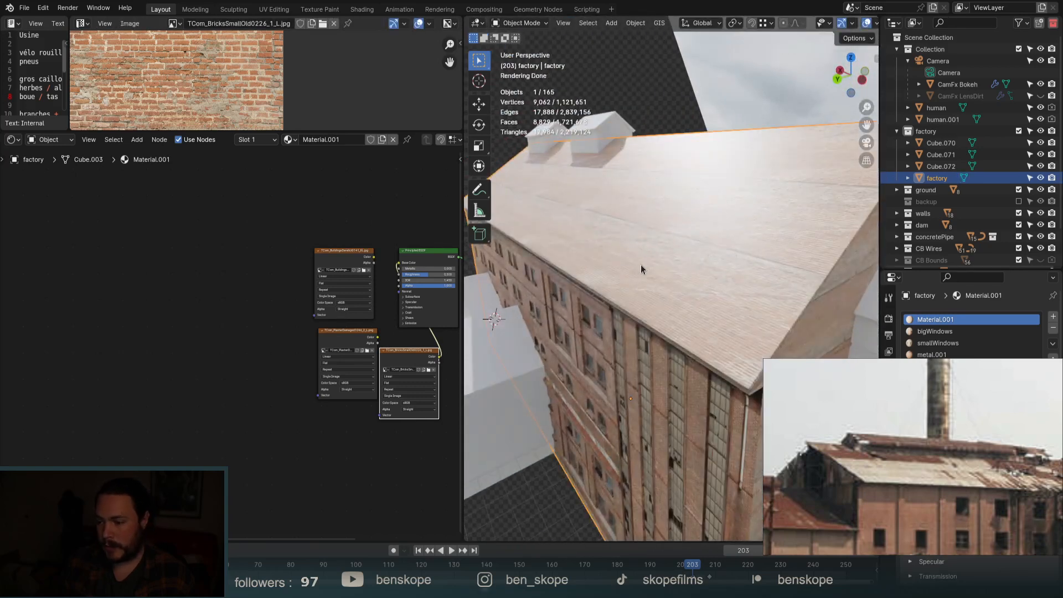
scroll(641, 269, "down", 2)
middle_click_drag(738, 278, 739, 264)
scroll(722, 268, "down", 2)
mouse_move(721, 300)
middle_mouse_down("shift")
mouse_move(720, 329)
mouse_move(713, 291)
middle_mouse_up("shift")
key("Tab")
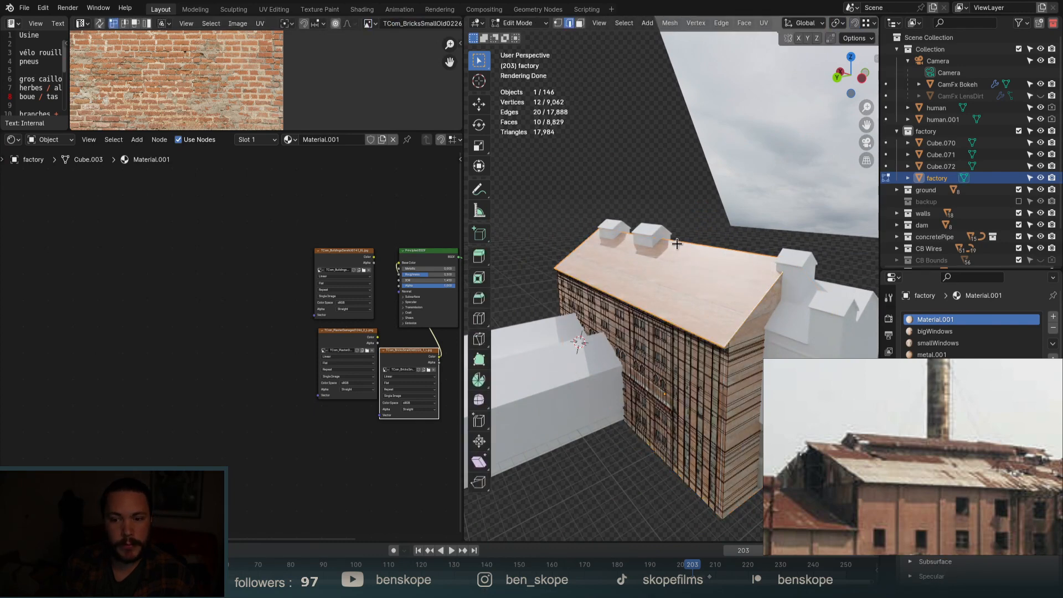
Add a new roof material with Ctrl+T mapping nodes and bring in the rusted metal image.
left_click(1052, 316)
left_click(282, 139)
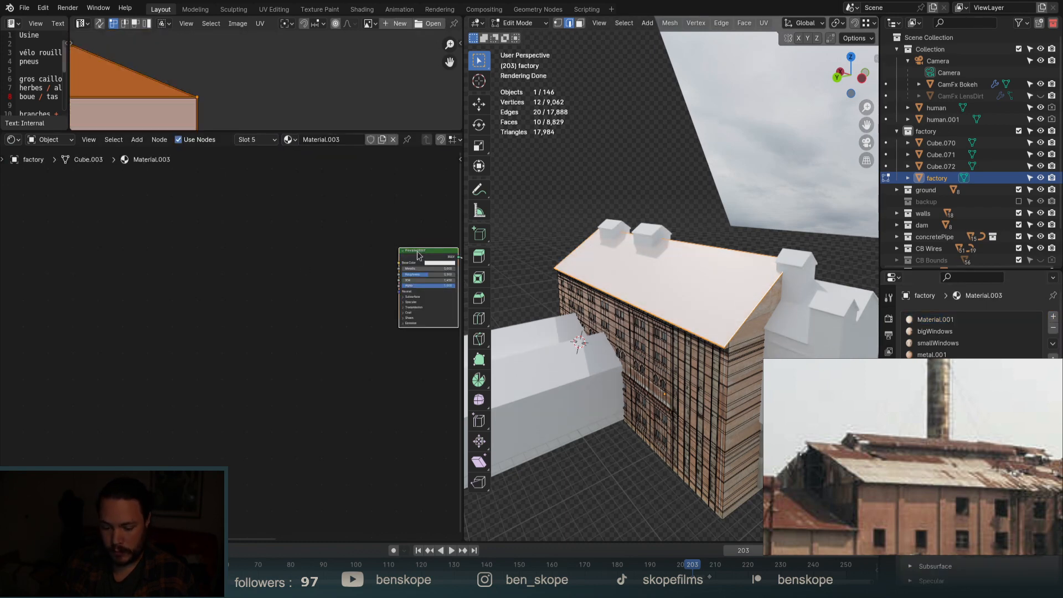
key("ctrl+t")
scroll(387, 276, "up", 3)
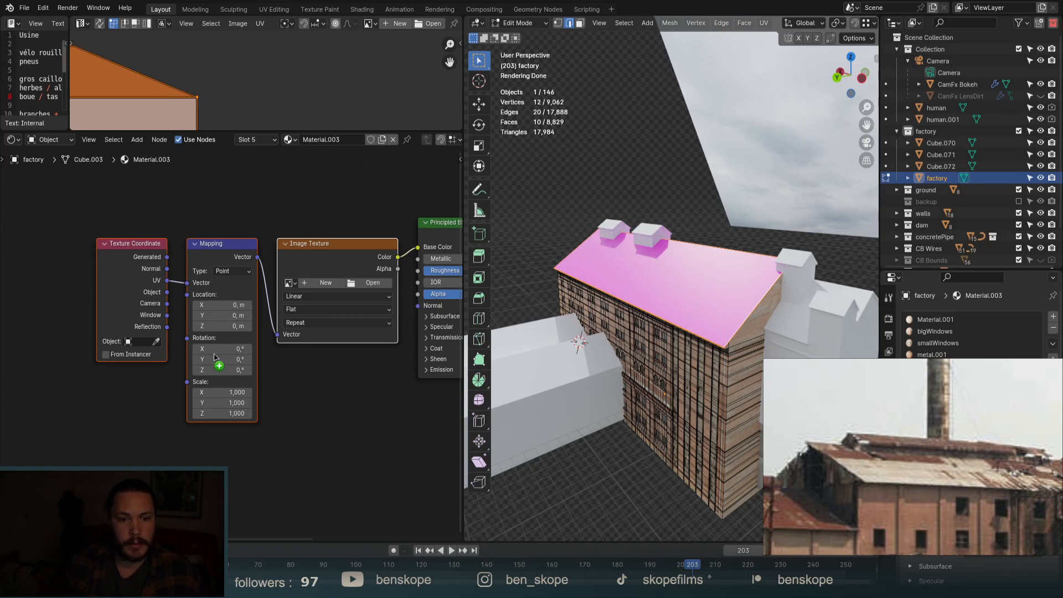
left_click_drag(336, 407, 336, 405)
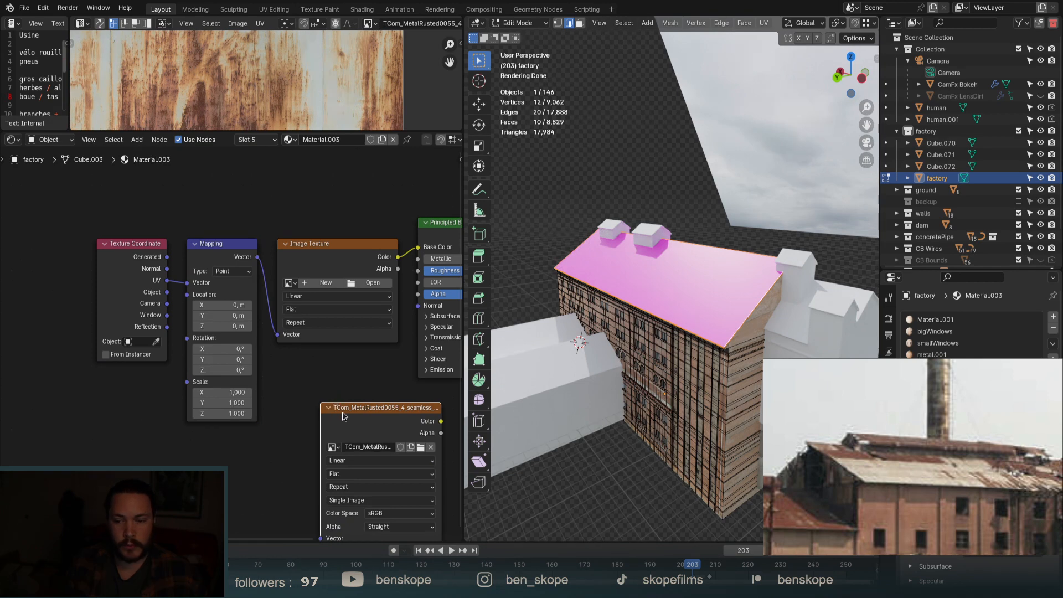
Link Mapping to the TCom_MetalRusted texture, delete the empty image node, and feed its Color into Base Color.
left_click_drag(343, 416, 294, 359)
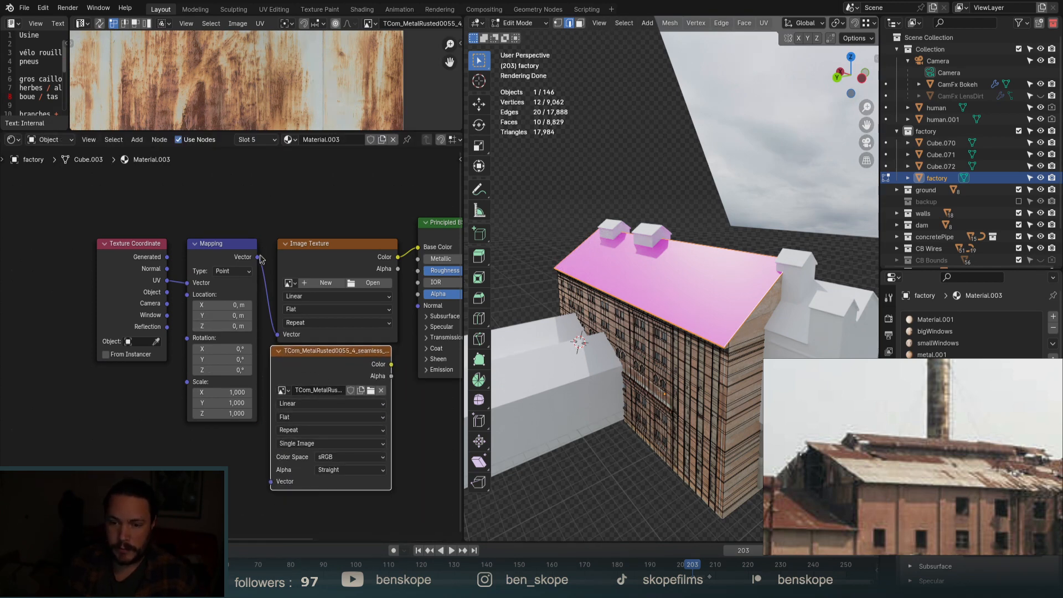
left_click_drag(258, 257, 271, 481)
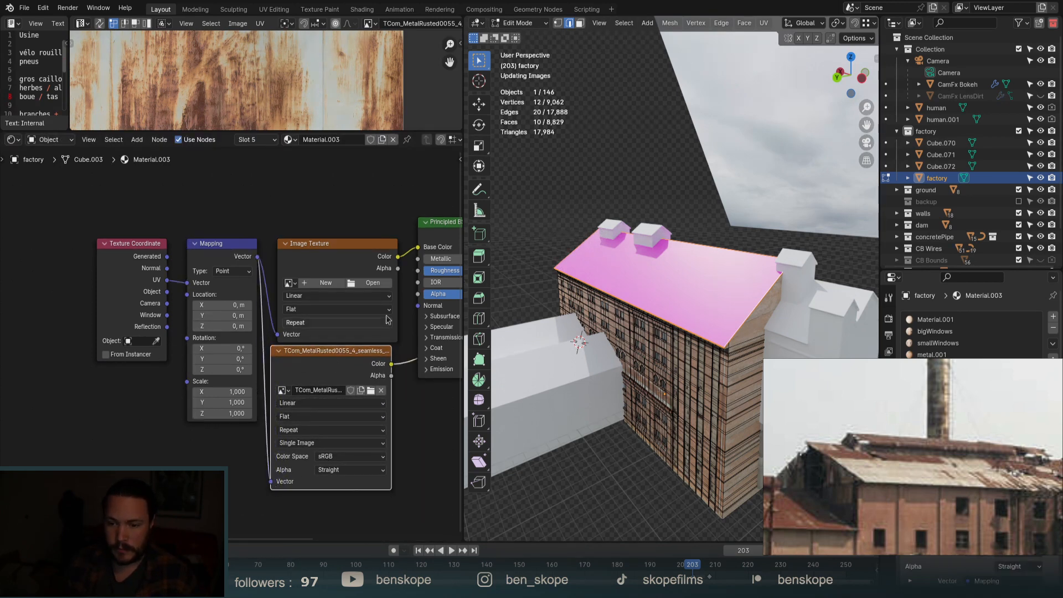
left_click(425, 222)
left_click(428, 223)
scroll(428, 271, "down", 2)
middle_click_drag(429, 274, 315, 281)
left_click(247, 260)
key("x")
left_click_drag(350, 245, 354, 261)
middle_click_drag(728, 316, 713, 397)
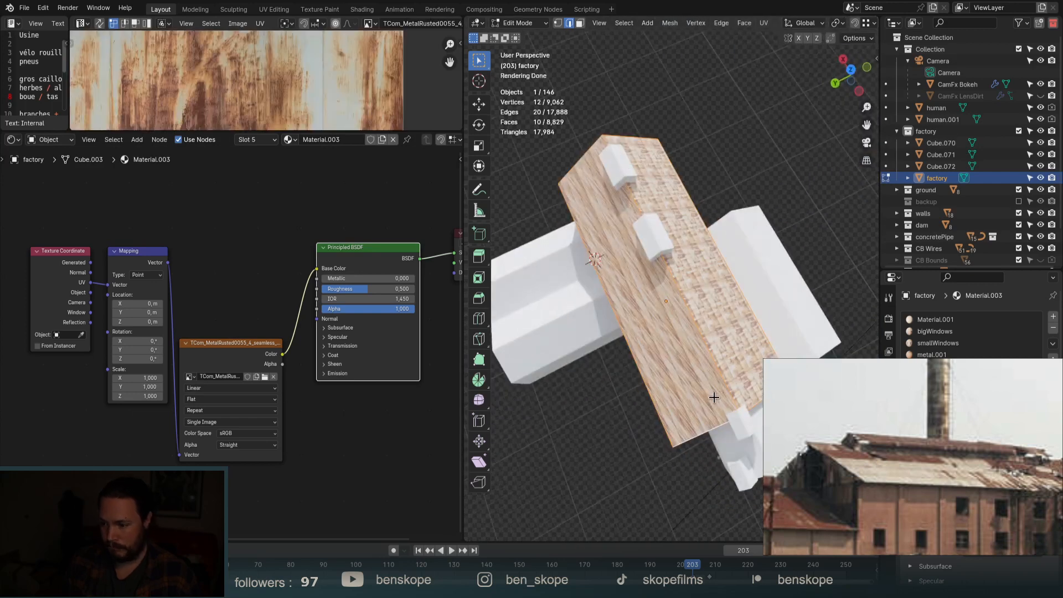
Unwrap the whole factory mesh, inspect the result, then undo the unwrap.
key("Tab")
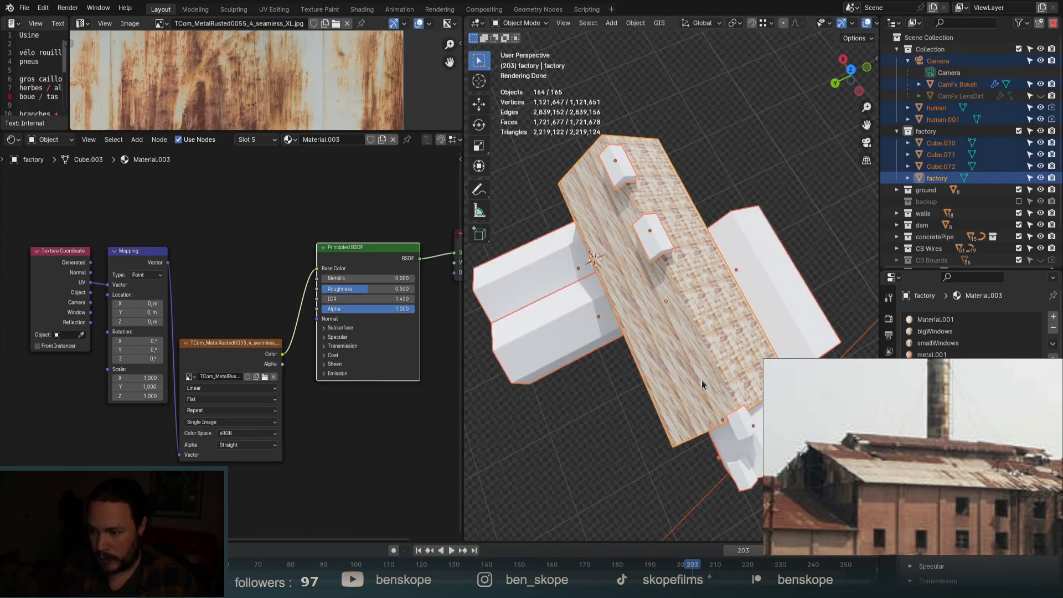
key("Tab")
key("u")
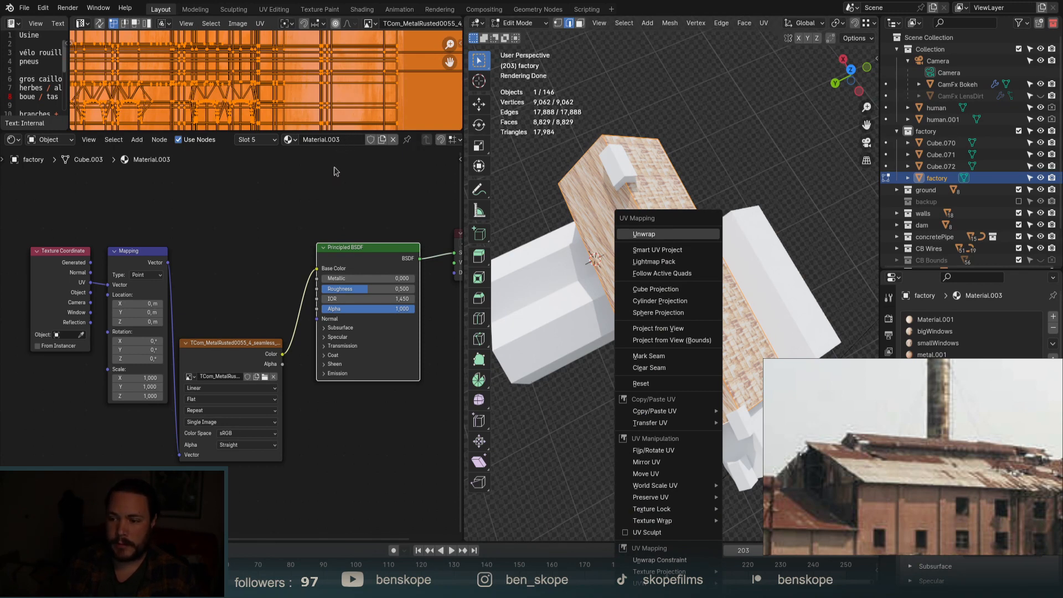
key("Return")
scroll(663, 203, "down", 7)
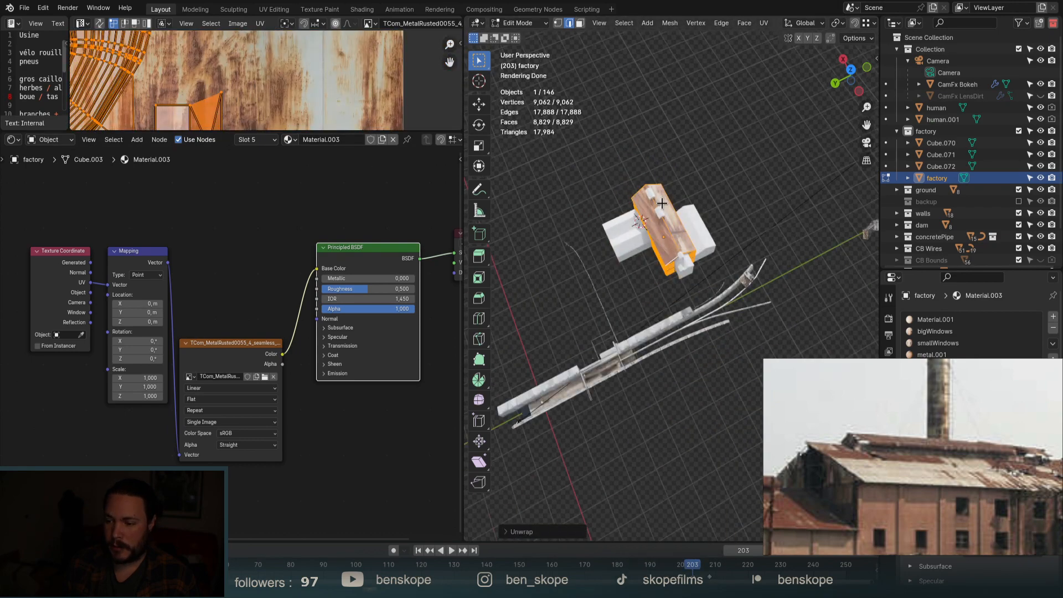
middle_click_drag(658, 261, 687, 191)
scroll(684, 255, "up", 8)
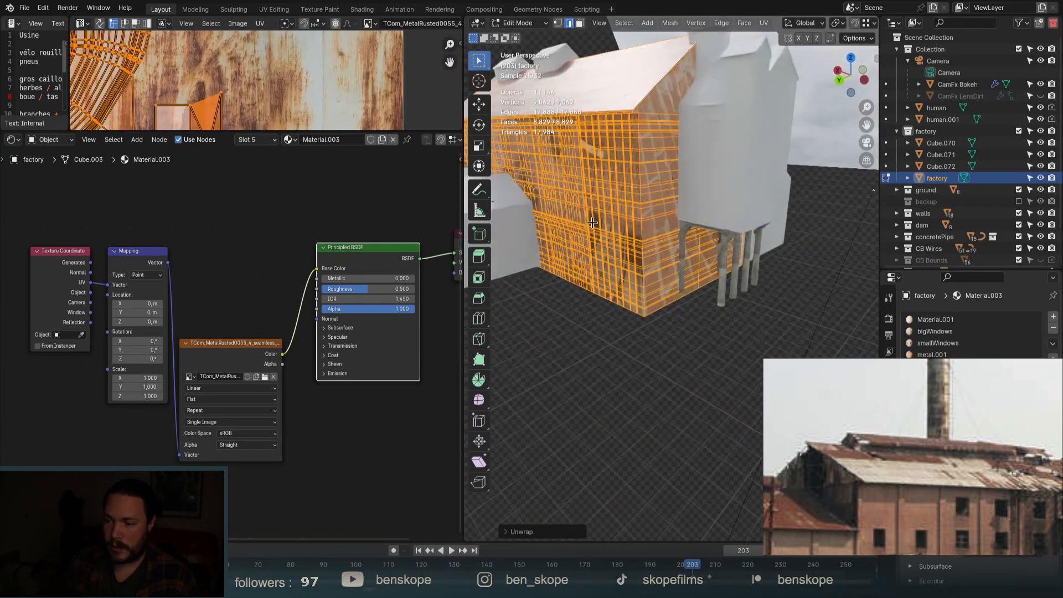
scroll(671, 231, "down", 4)
scroll(674, 210, "up", 7)
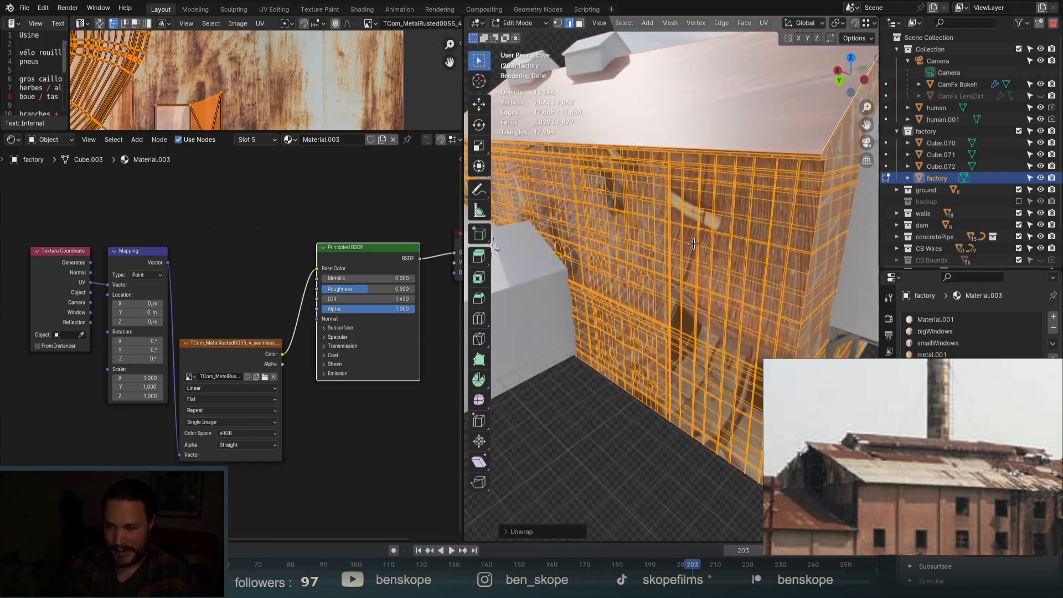
key("ctrl+z")
scroll(693, 202, "down", 4)
Select the linked roof faces, unwrap only them, and enlarge the UV editor.
left_click(709, 150)
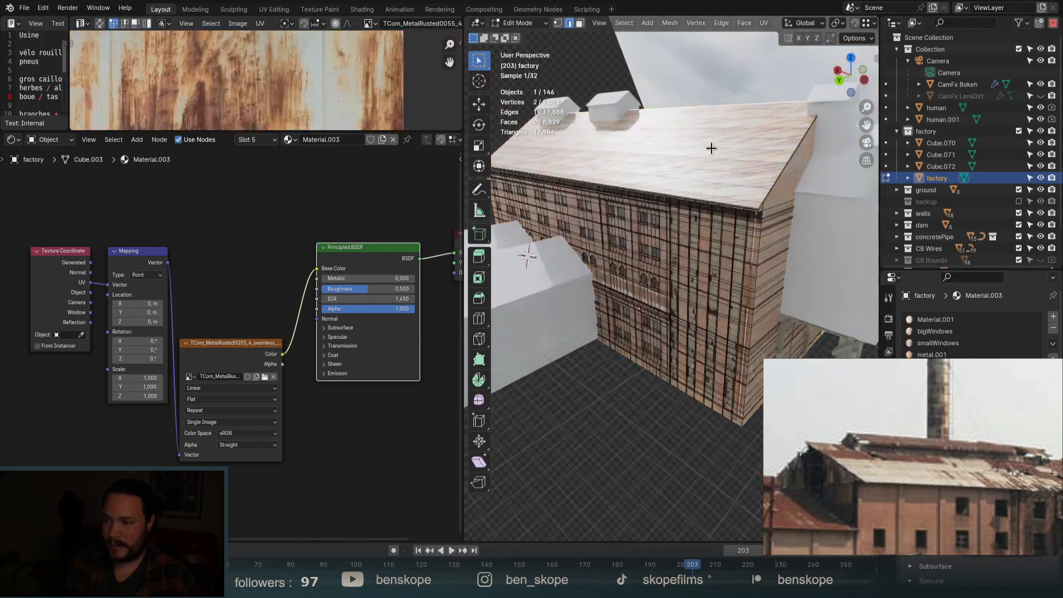
key("ctrl+l")
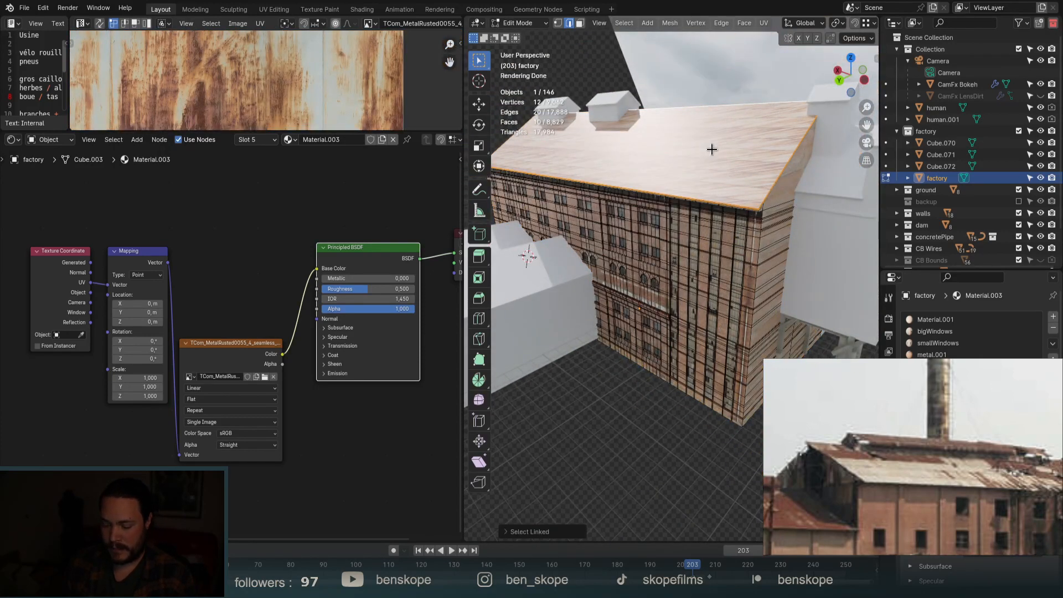
key("u")
left_click(711, 149)
left_click_drag(308, 134, 310, 442)
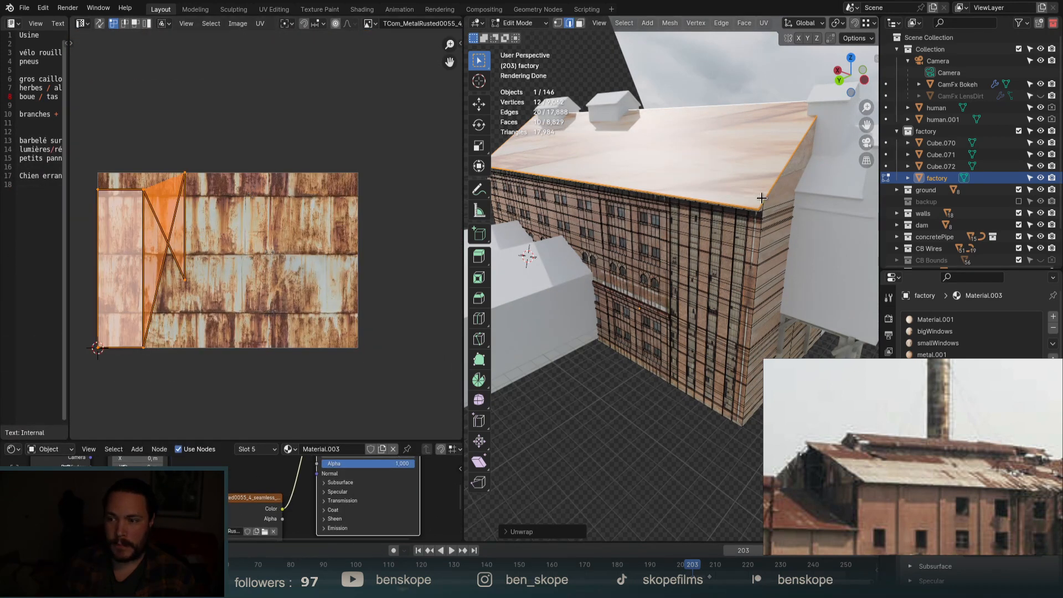
Inspect the roof from several angles, ending in a straight-down top view.
middle_click_drag(762, 199, 692, 217)
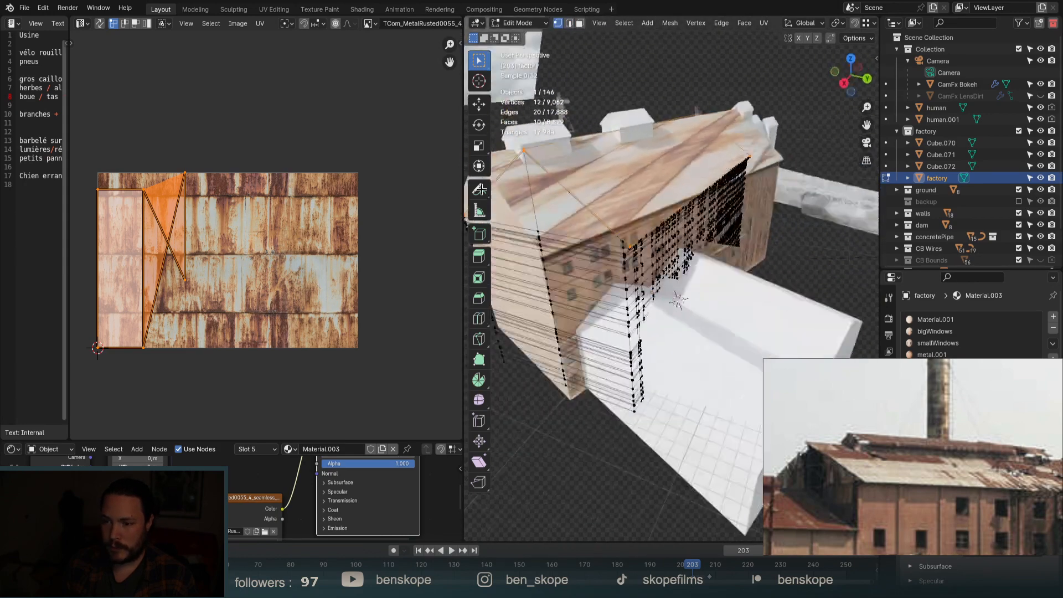
middle_click_drag(593, 185, 589, 226)
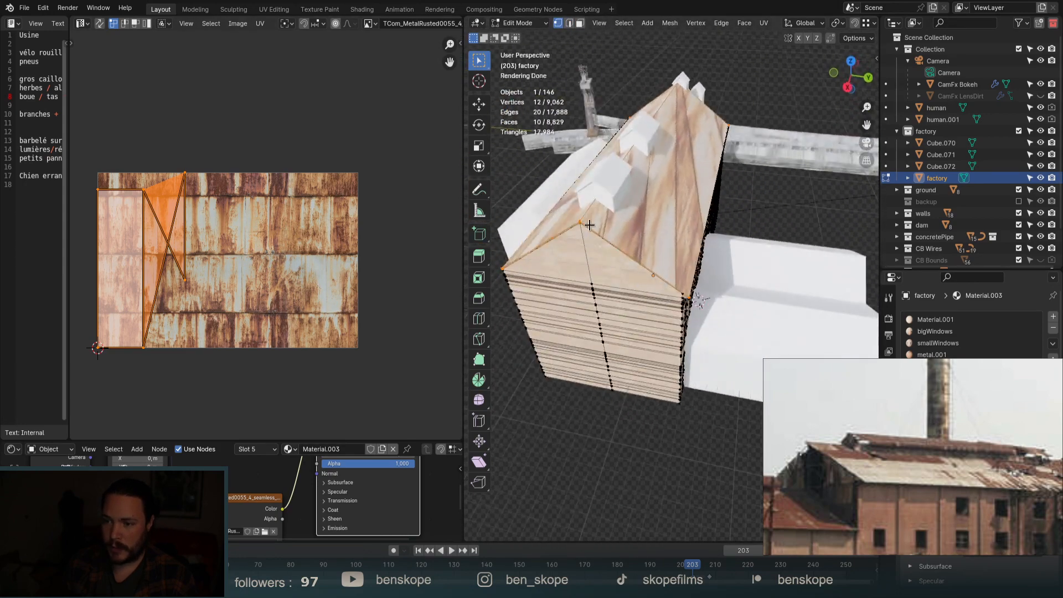
scroll(576, 218, "up", 8)
scroll(591, 231, "down", 4)
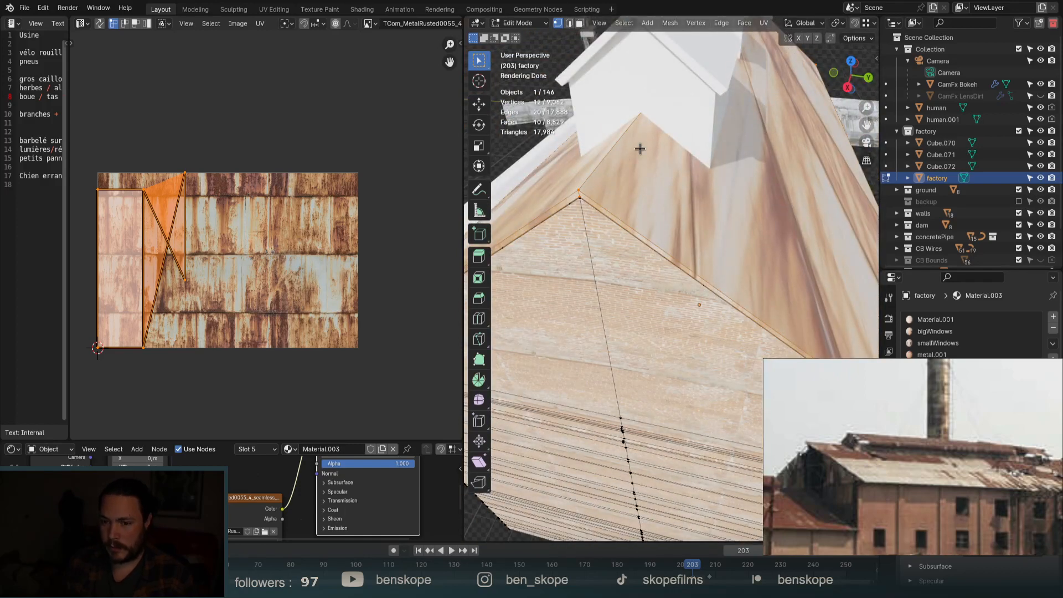
middle_click_drag(724, 172, 635, 192)
scroll(636, 192, "down", 6)
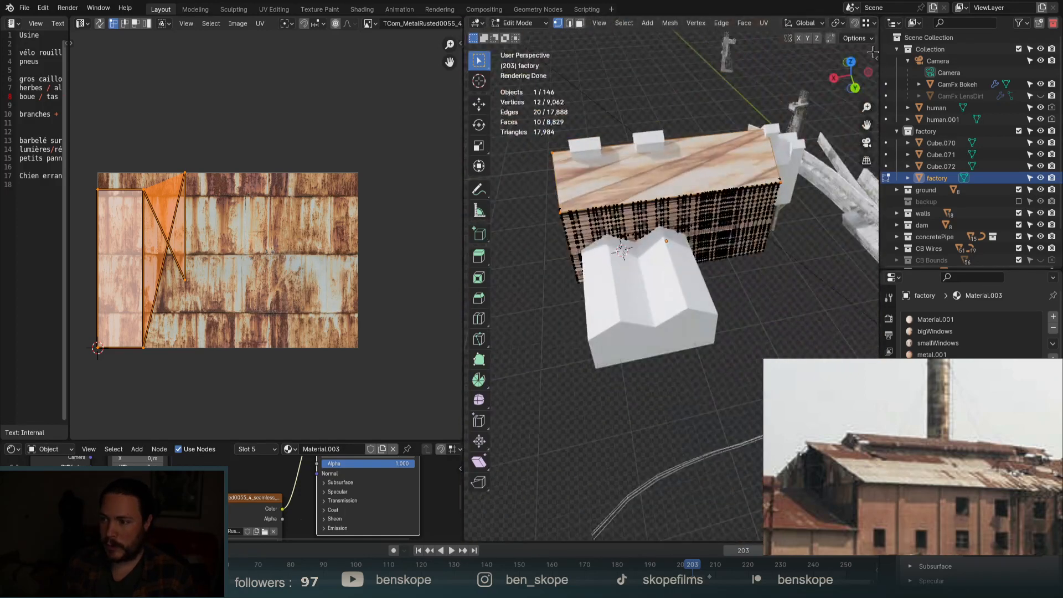
left_click(858, 64)
Project the roof UVs from the top view, scale them by 10, and return to Object Mode.
key("u")
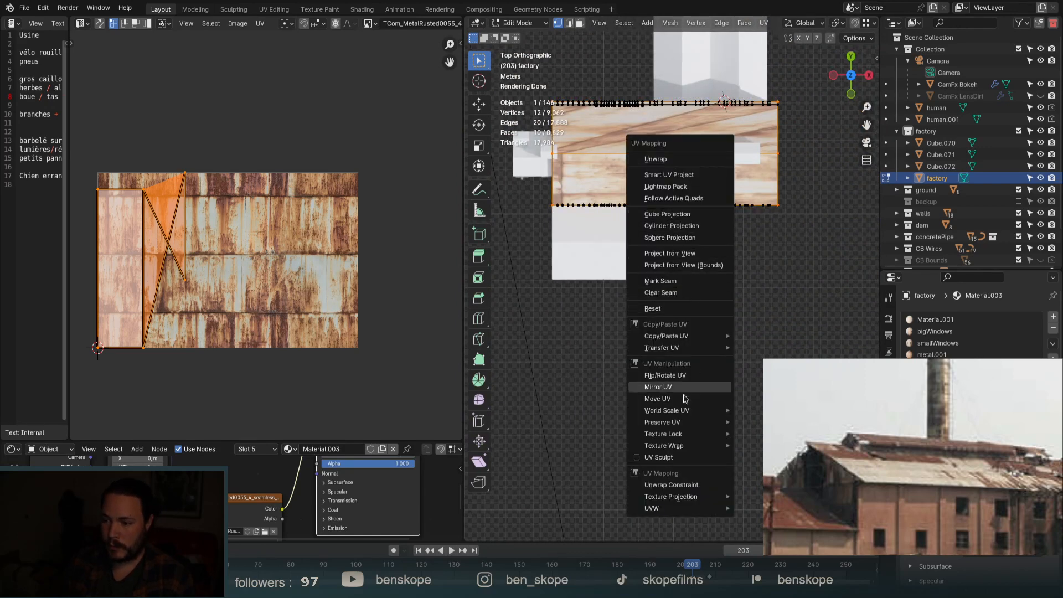
left_click(664, 253)
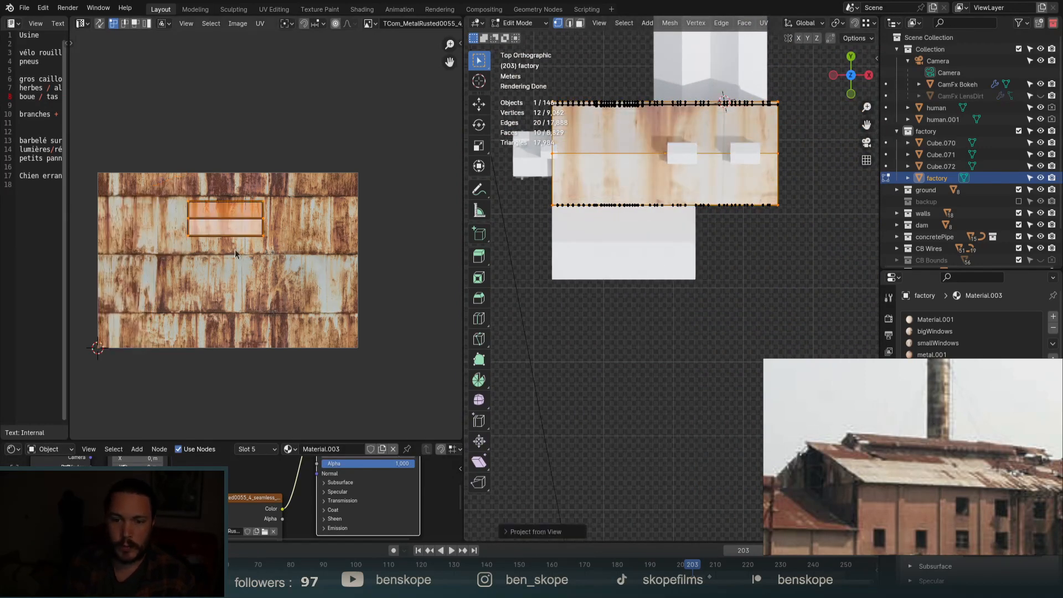
type("s10")
key("Return")
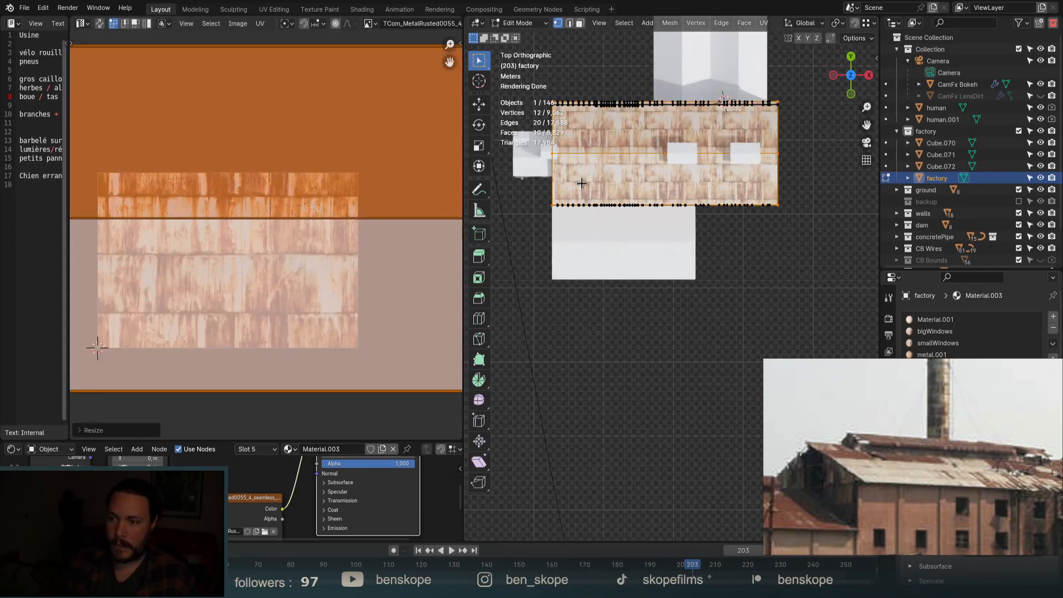
middle_click_drag(755, 190, 803, 159)
middle_click_drag(574, 183, 726, 160)
scroll(705, 163, "up", 5)
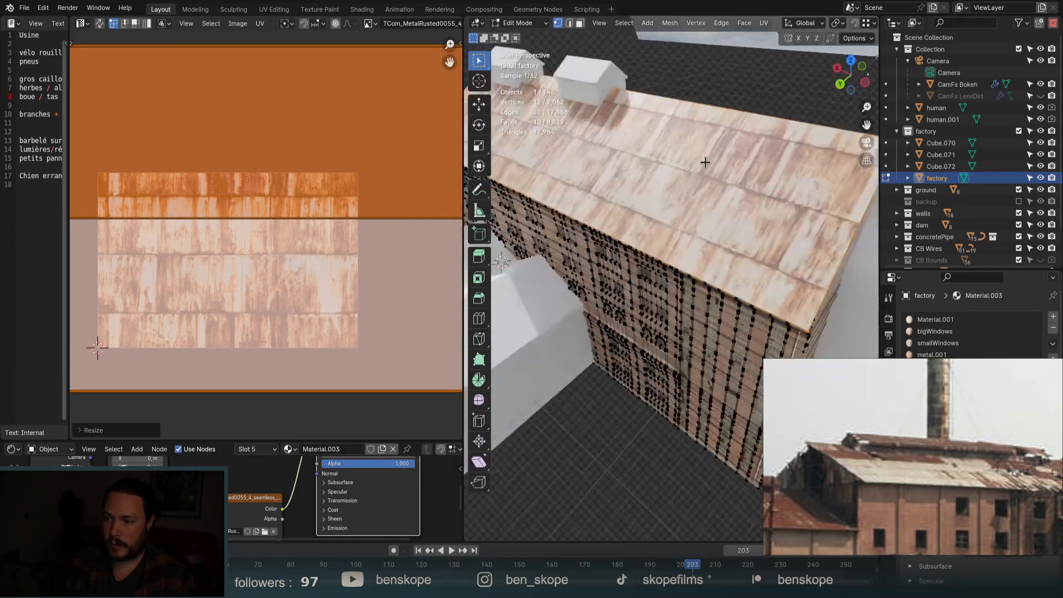
key("Tab")
middle_click_drag(740, 235, 725, 216)
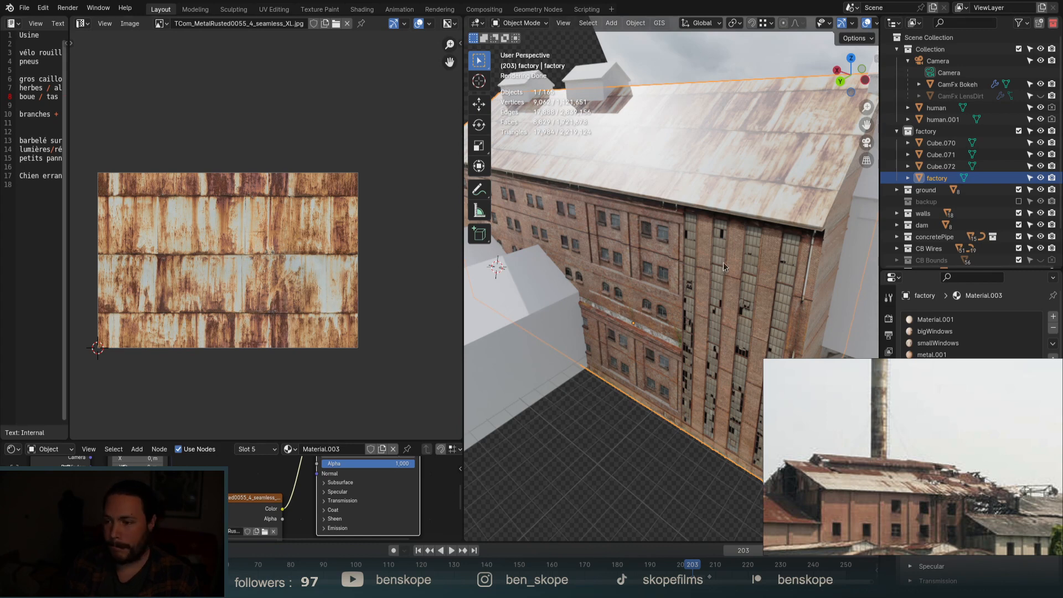
Scale the roof UV island by 2, then down to about 0.75 to resize the rust panels.
middle_click_drag(723, 261, 733, 240)
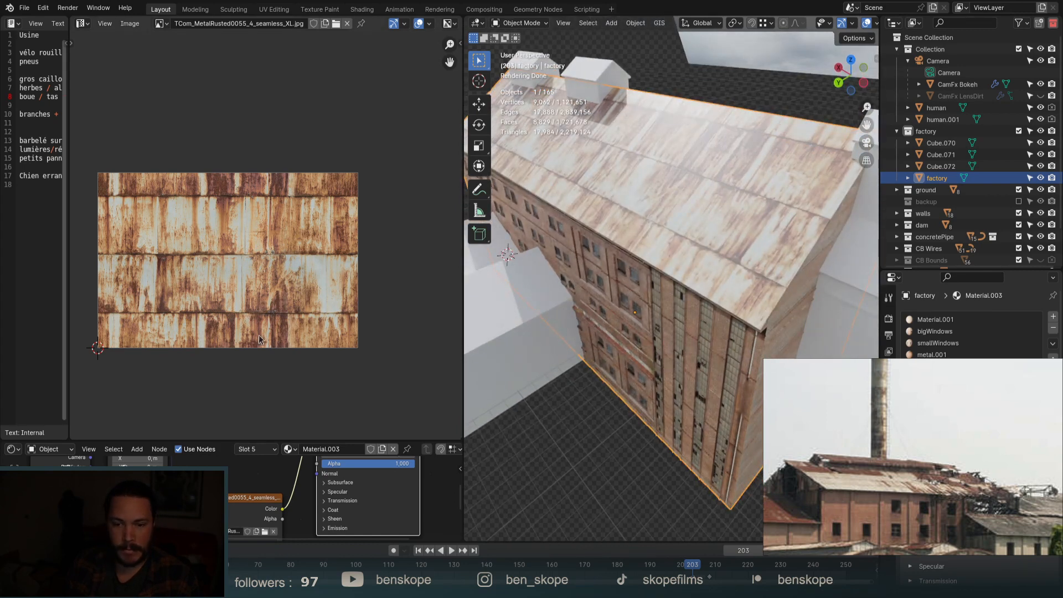
left_click_drag(265, 440, 289, 308)
key("Tab")
scroll(291, 224, "down", 3)
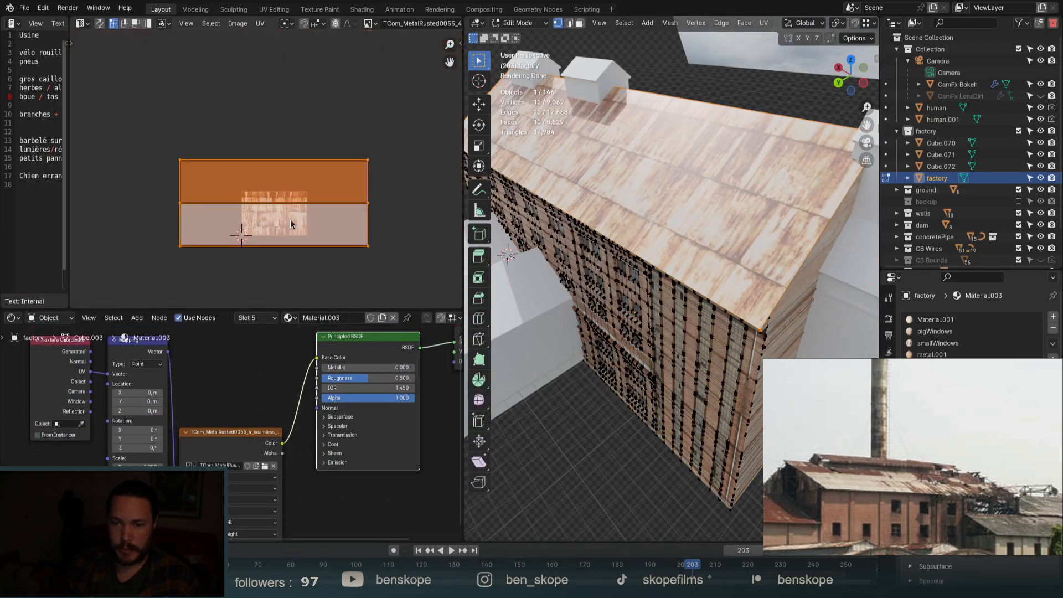
key("s")
key("2")
key("Return")
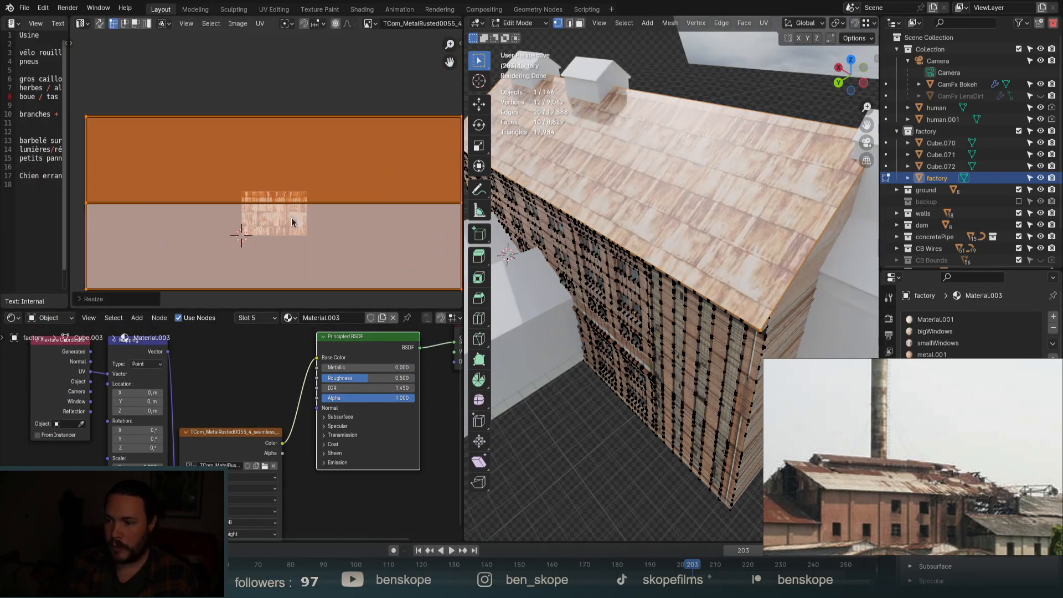
key("s")
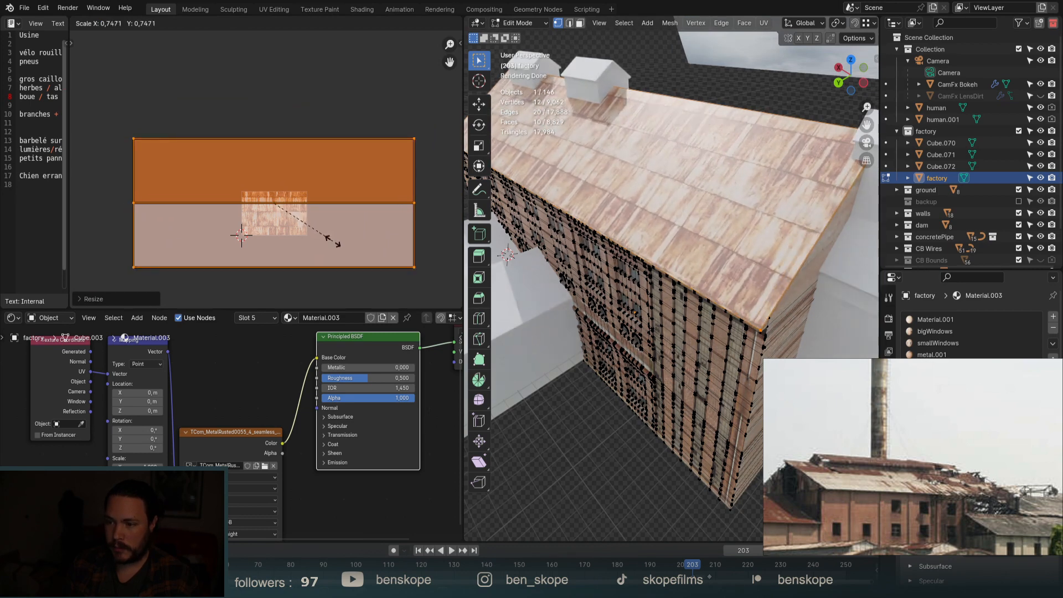
left_click(333, 244)
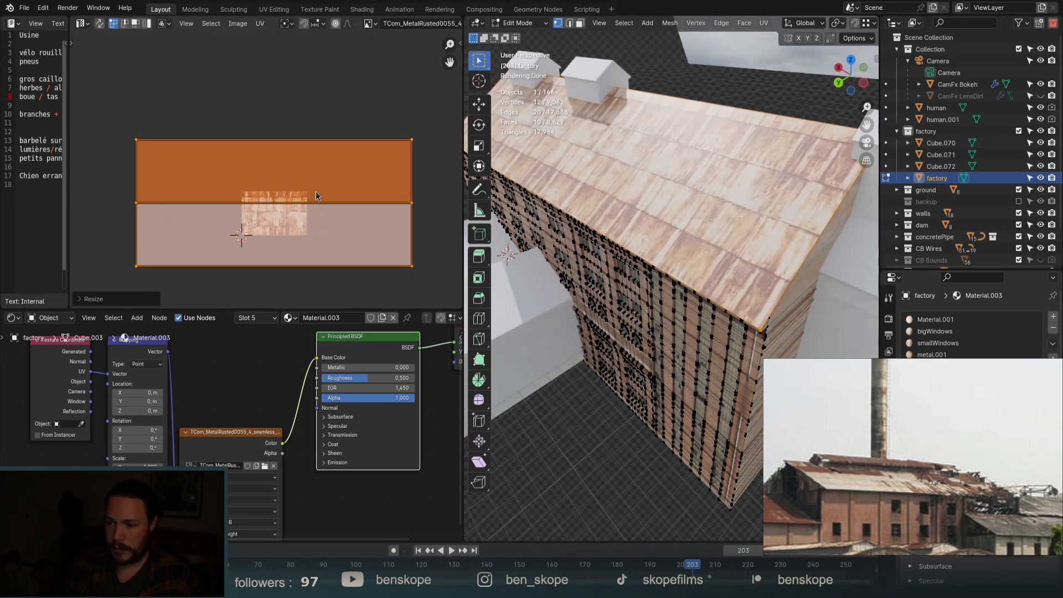
scroll(345, 382, "down", 9)
left_click_drag(272, 364, 157, 383)
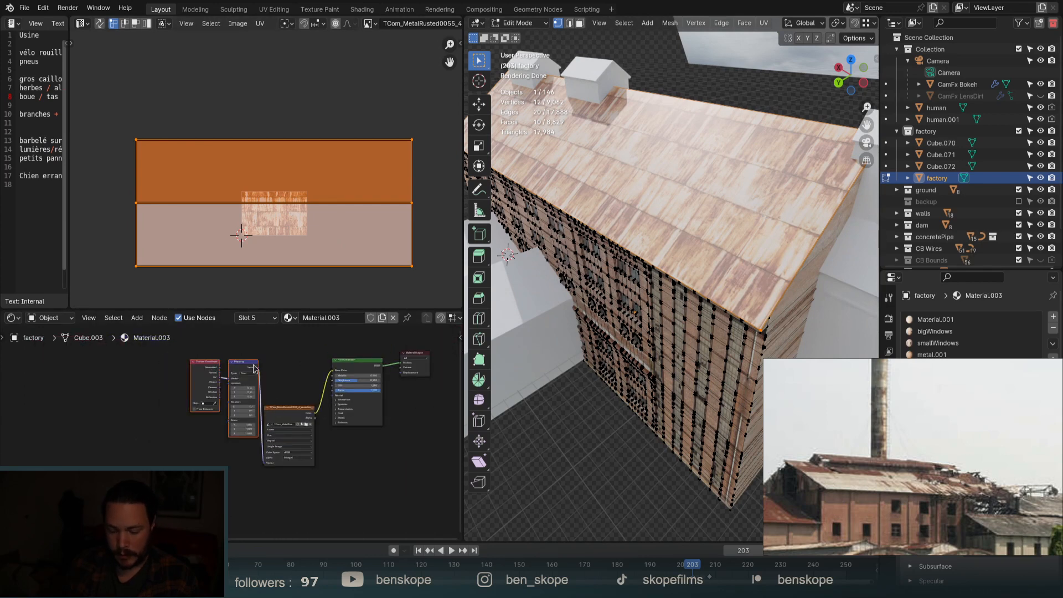
Shift the Coordinate, Mapping and rusted texture nodes left, then add a Color Ramp fed by the texture.
left_click_drag(255, 365, 172, 370)
left_click_drag(311, 419, 250, 457)
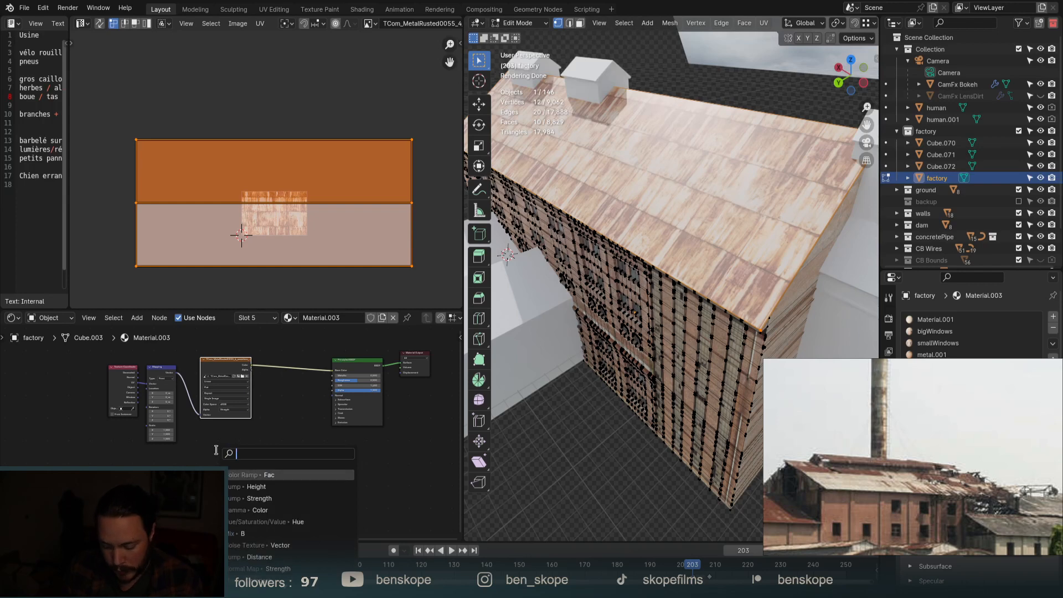
type("color r")
key("Return")
left_click(237, 455)
scroll(268, 454, "up", 7)
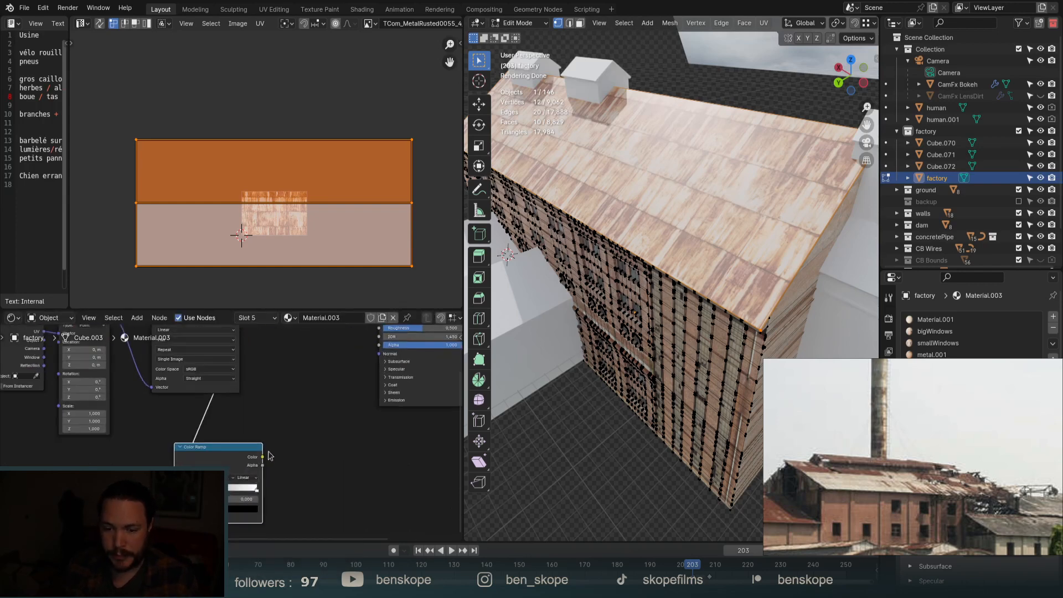
Drive a new Bump node's Height from the Color Ramp and connect it to the Principled BSDF Normal.
left_click_drag(295, 452, 293, 450)
type("bump")
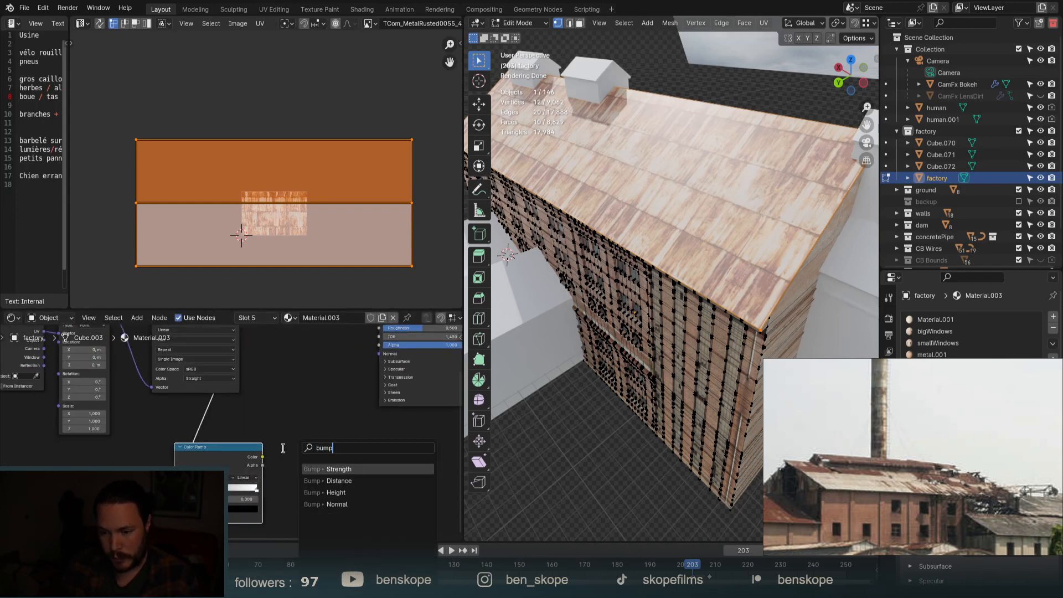
key("Return")
left_click(349, 457)
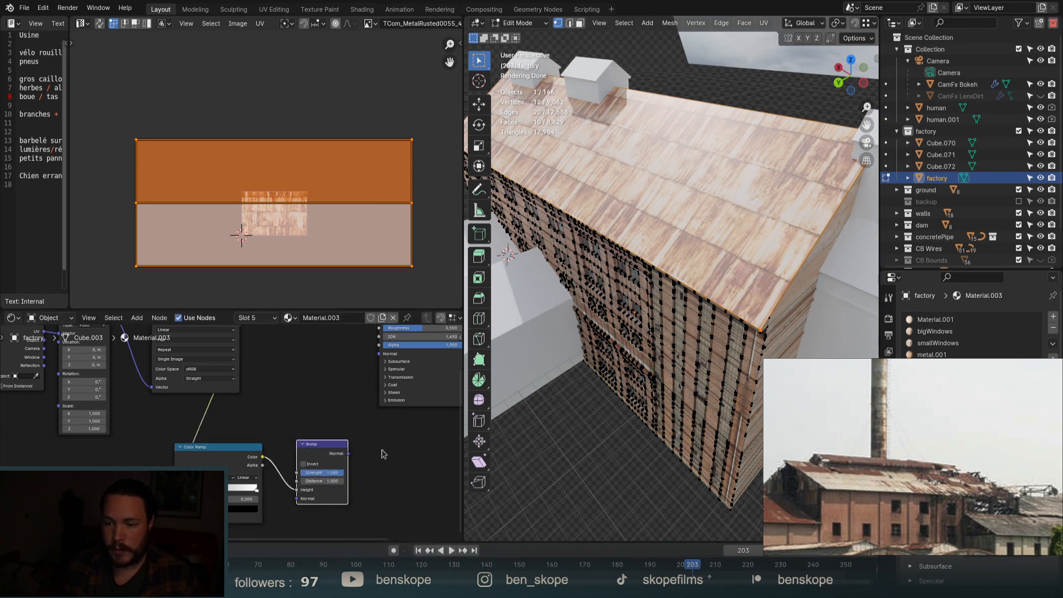
left_click_drag(379, 417, 380, 355)
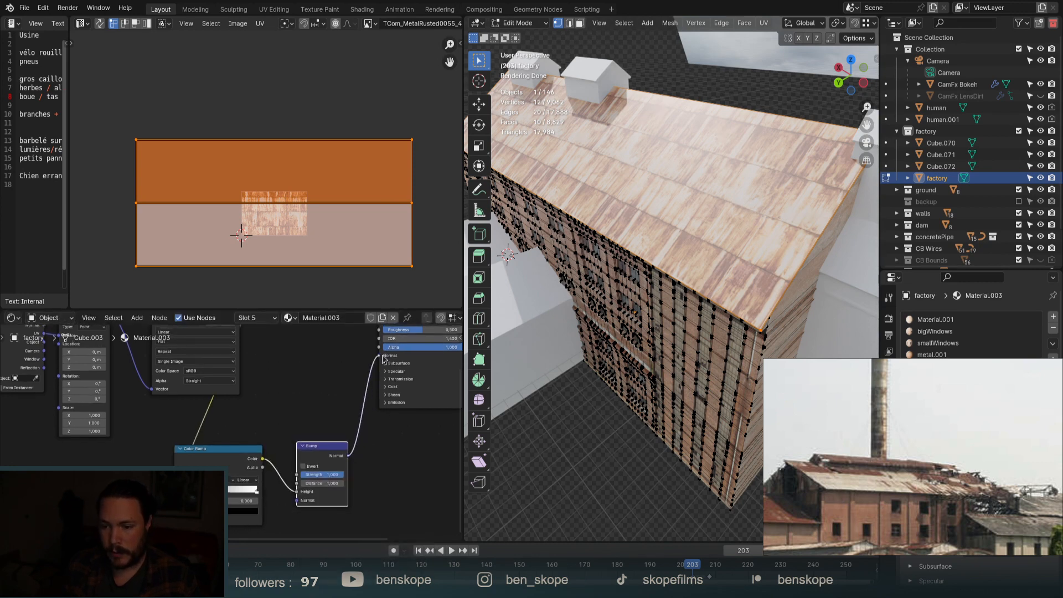
scroll(702, 173, "up", 6)
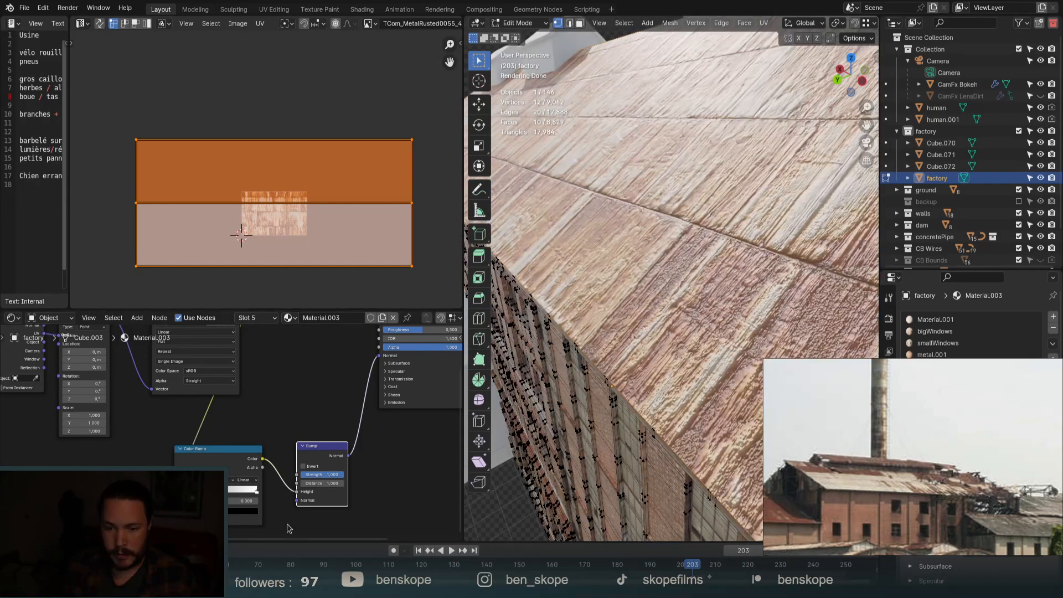
scroll(320, 498, "up", 4)
left_click(342, 442)
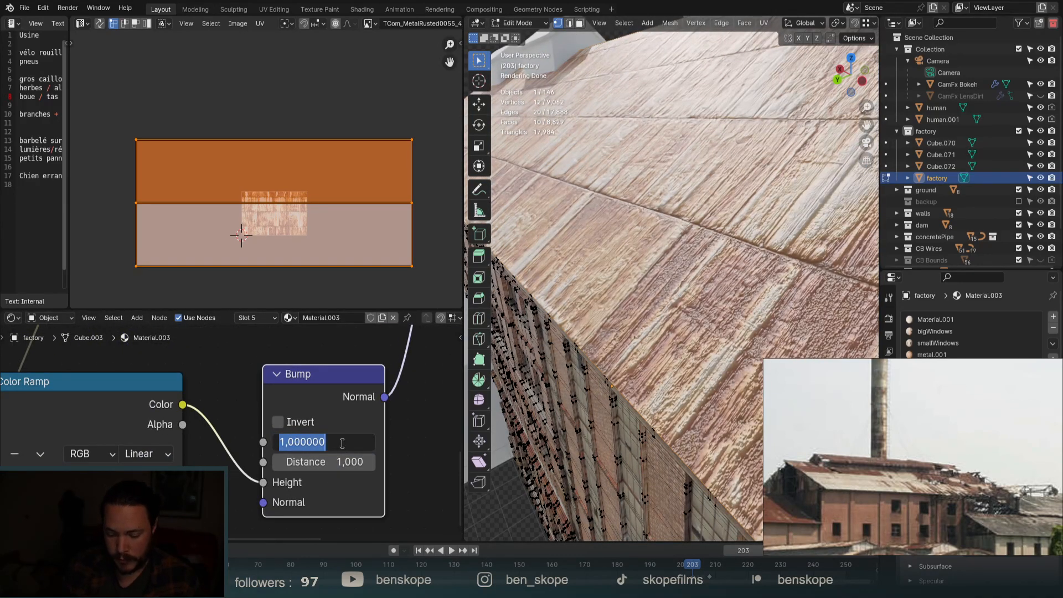
key("Return")
scroll(360, 399, "down", 3)
scroll(217, 442, "up", 2)
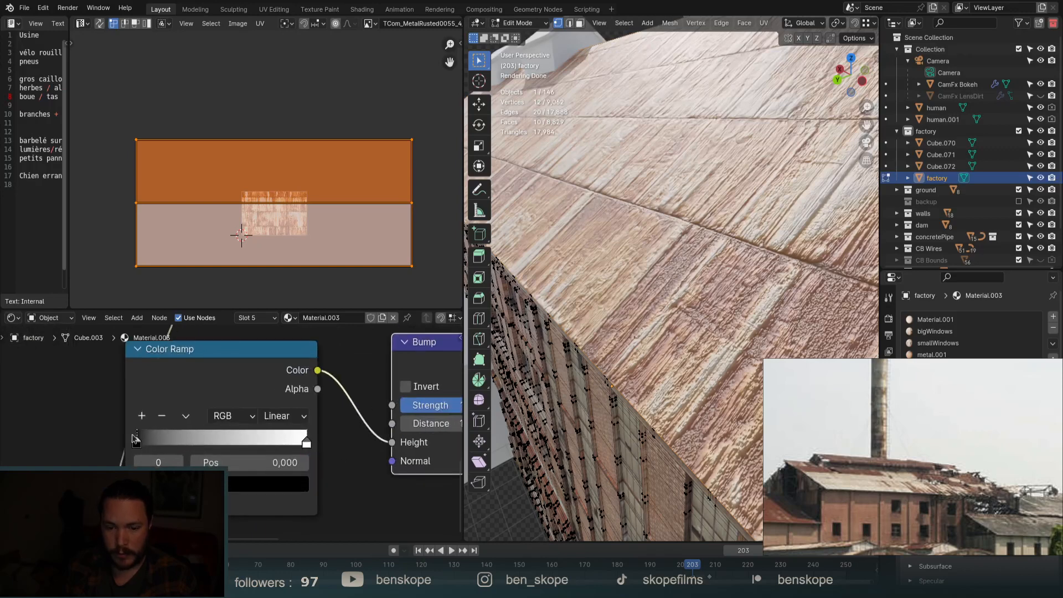
Tighten the Color Ramp by dragging its black and white stops inward.
mouse_move(137, 440)
left_mouse_down()
mouse_move(163, 437)
mouse_move(134, 440)
left_mouse_up()
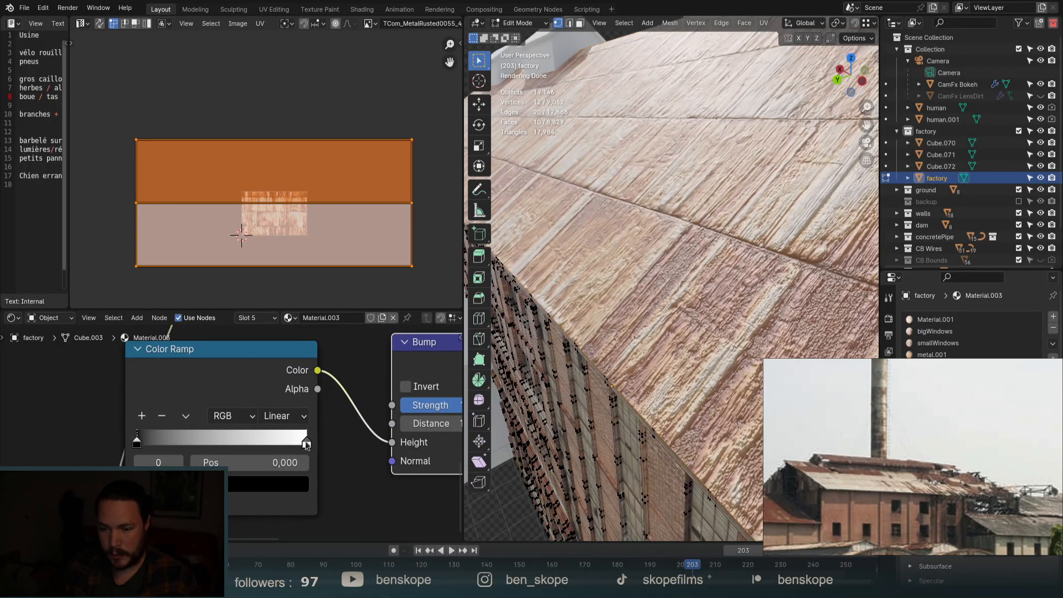
left_click_drag(295, 436, 131, 449)
scroll(87, 435, "down", 2)
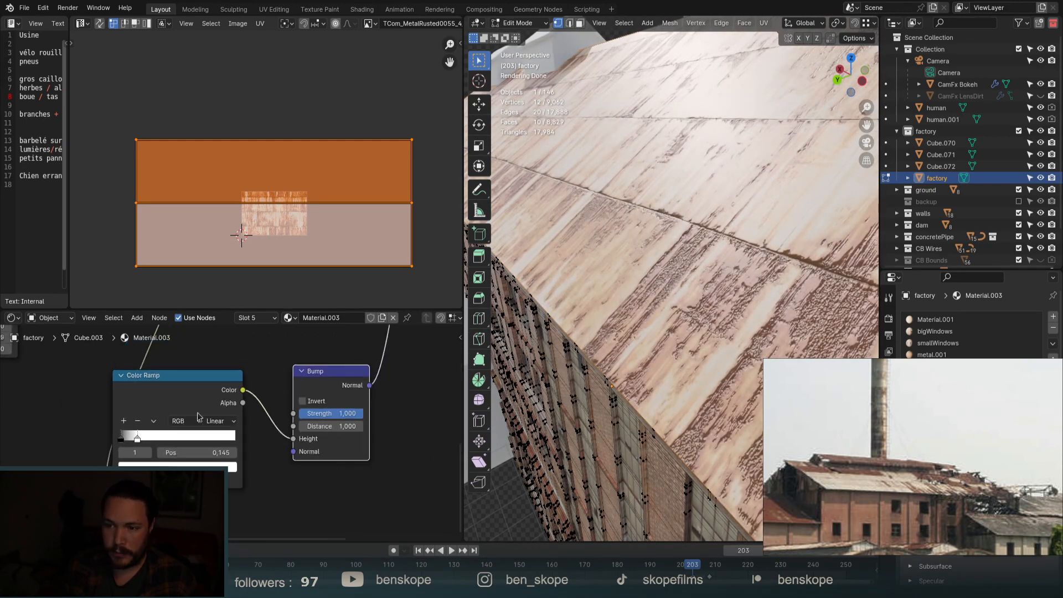
scroll(372, 415, "up", 2)
Set the Bump Strength to 0.5 and Distance to 0.4.
left_click(335, 414)
type("0.45")
key("Tab")
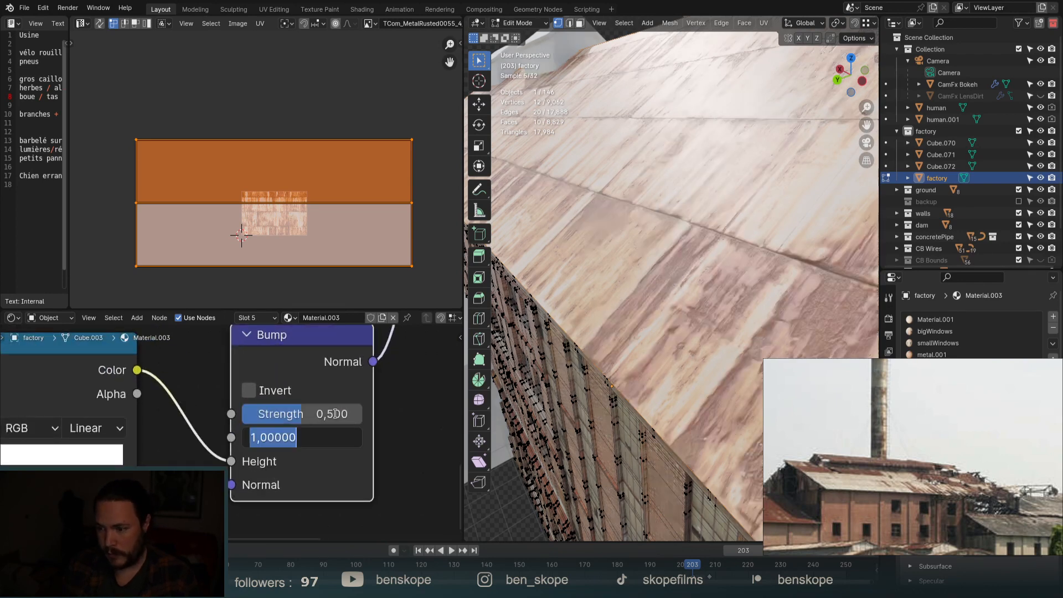
key("BackSpace")
type("0.4")
key("Return")
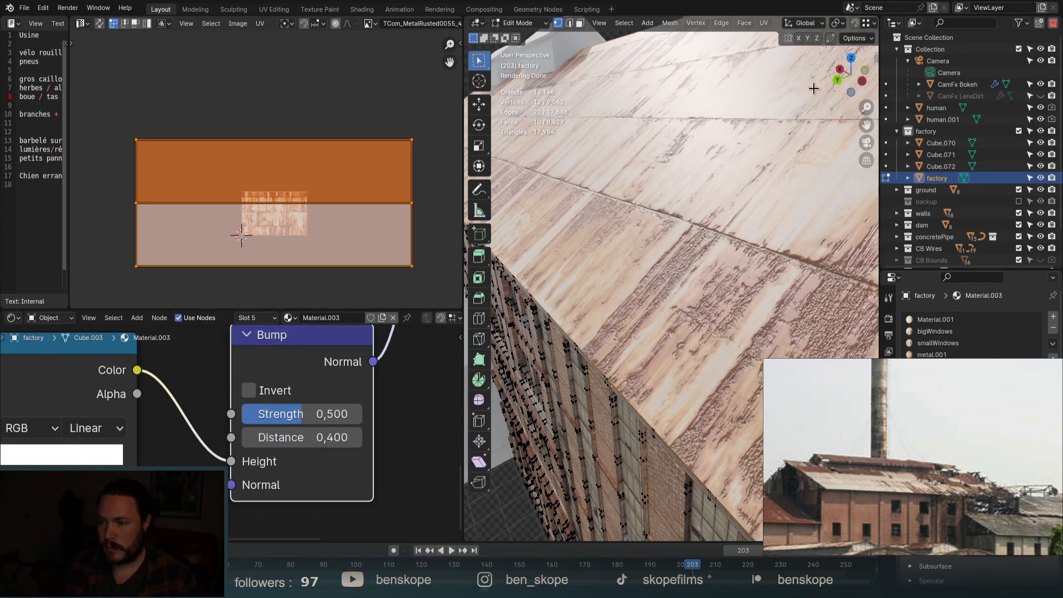
scroll(735, 170, "down", 6)
scroll(705, 158, "up", 5)
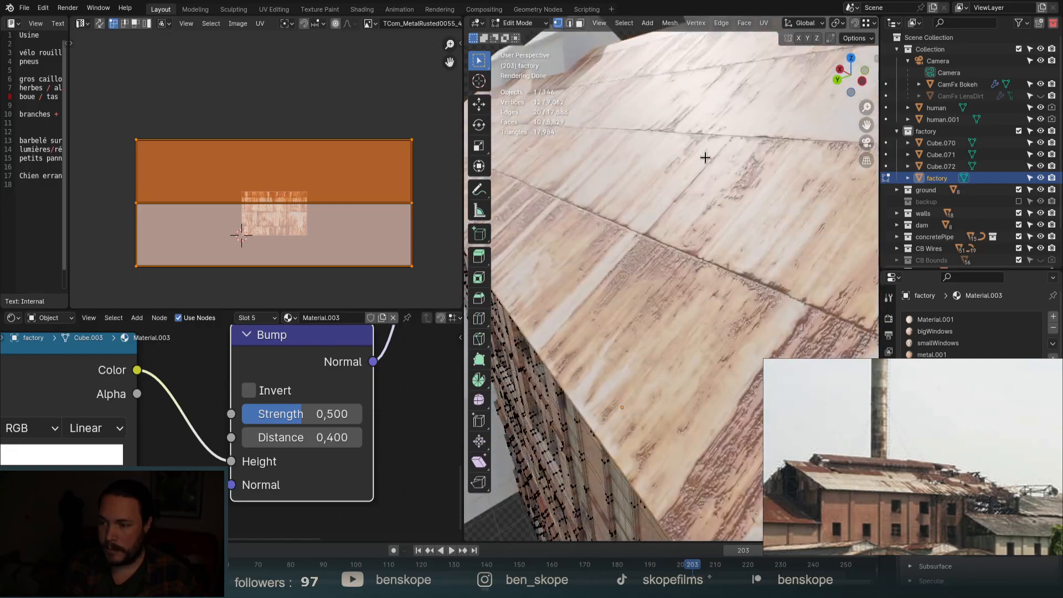
scroll(706, 171, "down", 6)
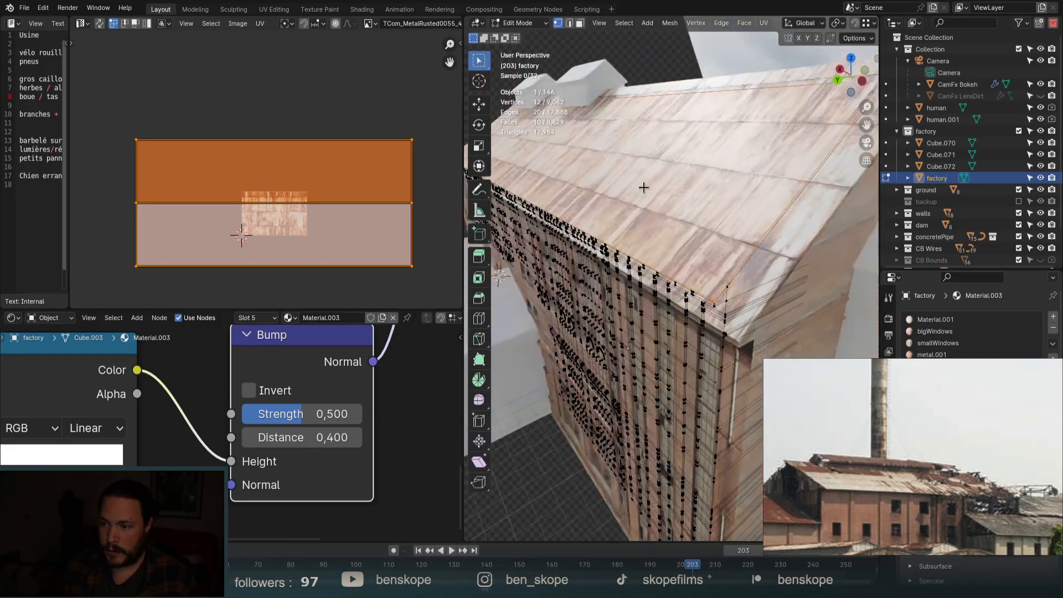
Add three loop cuts across the factory roof with Ctrl+R.
key("ctrl+r")
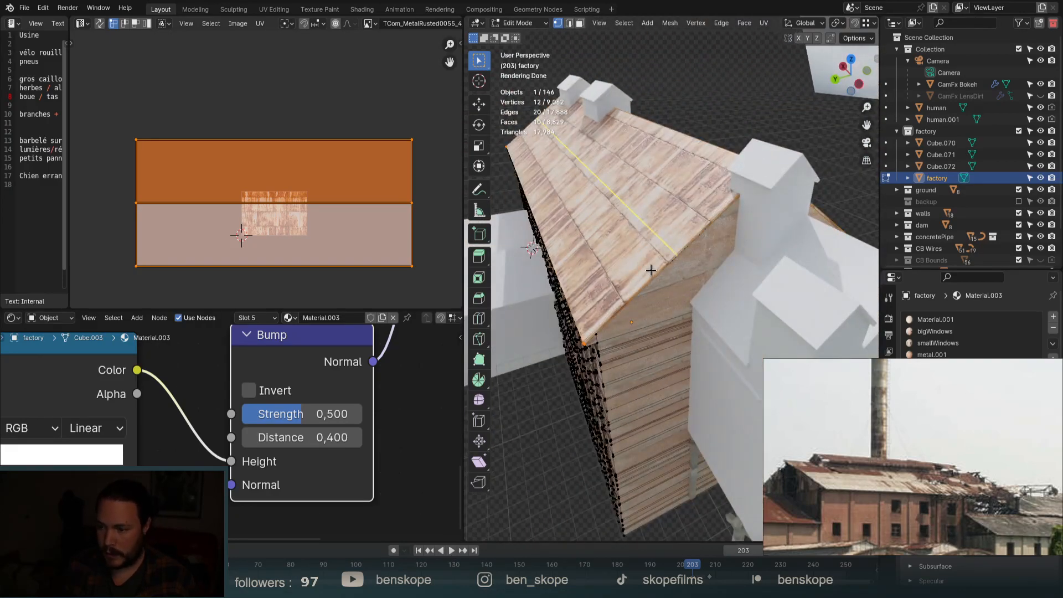
scroll(651, 270, "up", 3)
scroll(651, 270, "down", 3)
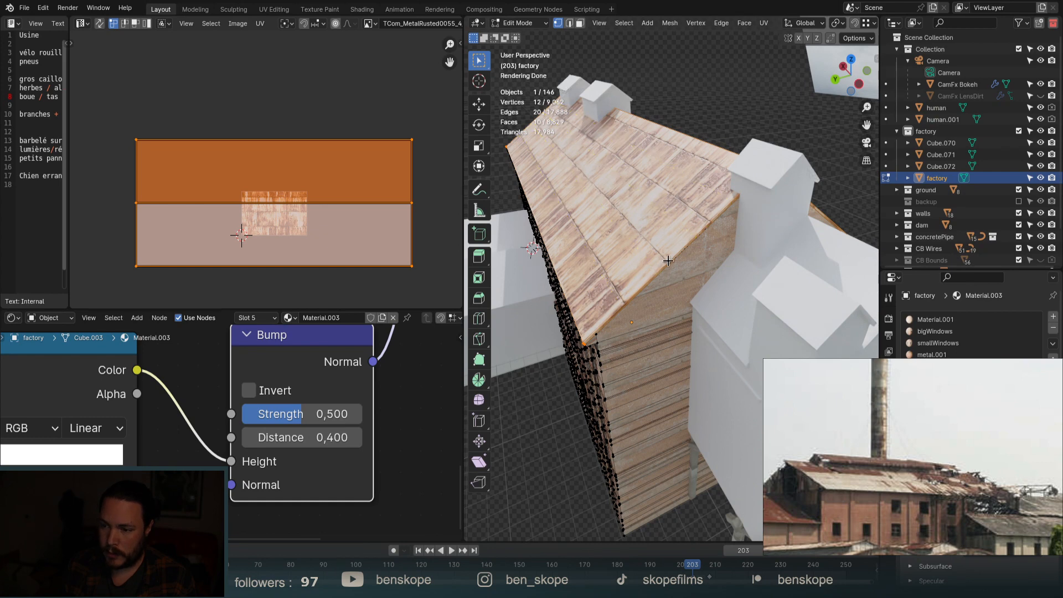
left_click(652, 270)
left_click(659, 271)
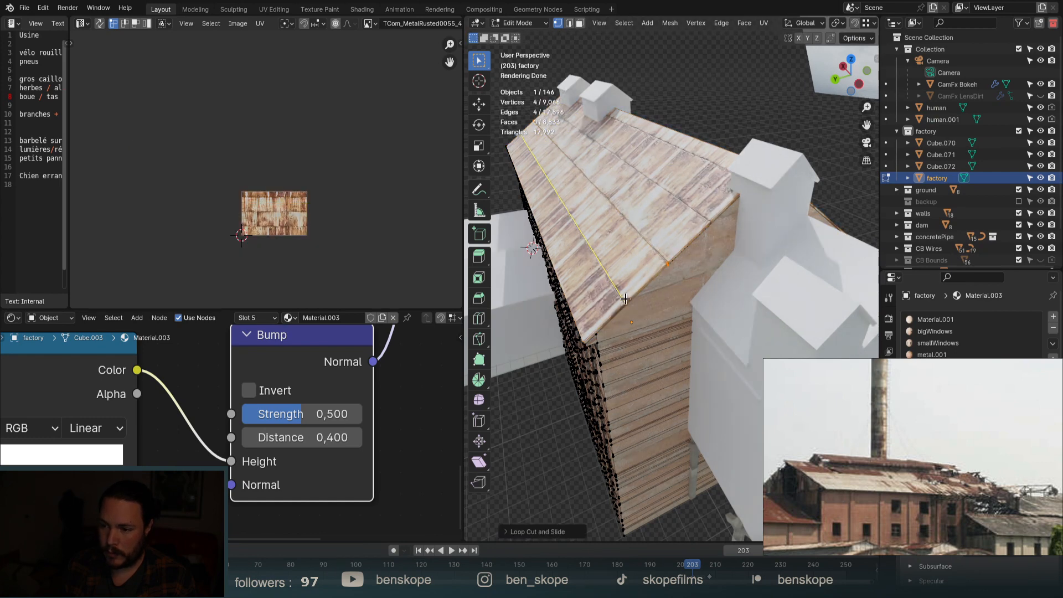
key("ctrl+r")
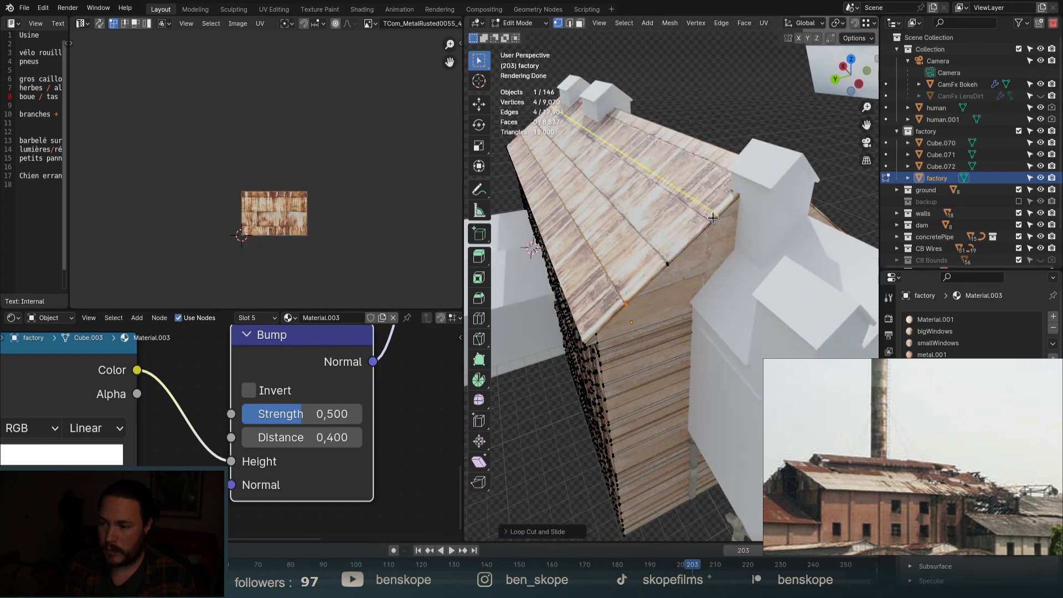
left_click(714, 219)
left_click(708, 227)
key("ctrl+r")
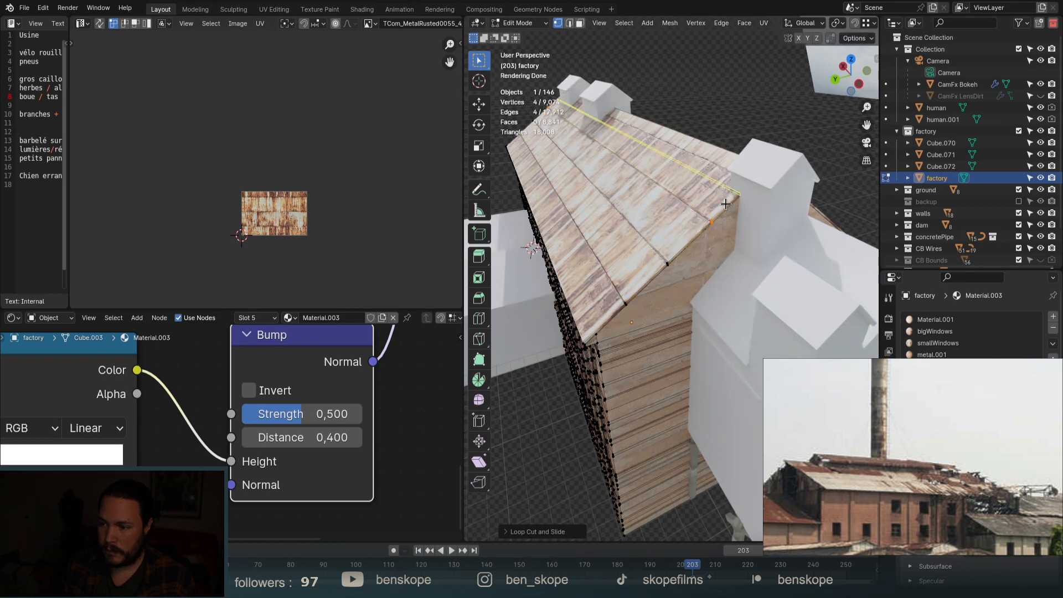
left_click(732, 195)
left_click(736, 191)
Select two roof seam loops, try a bevel on them, then undo it.
left_click(650, 235, "alt")
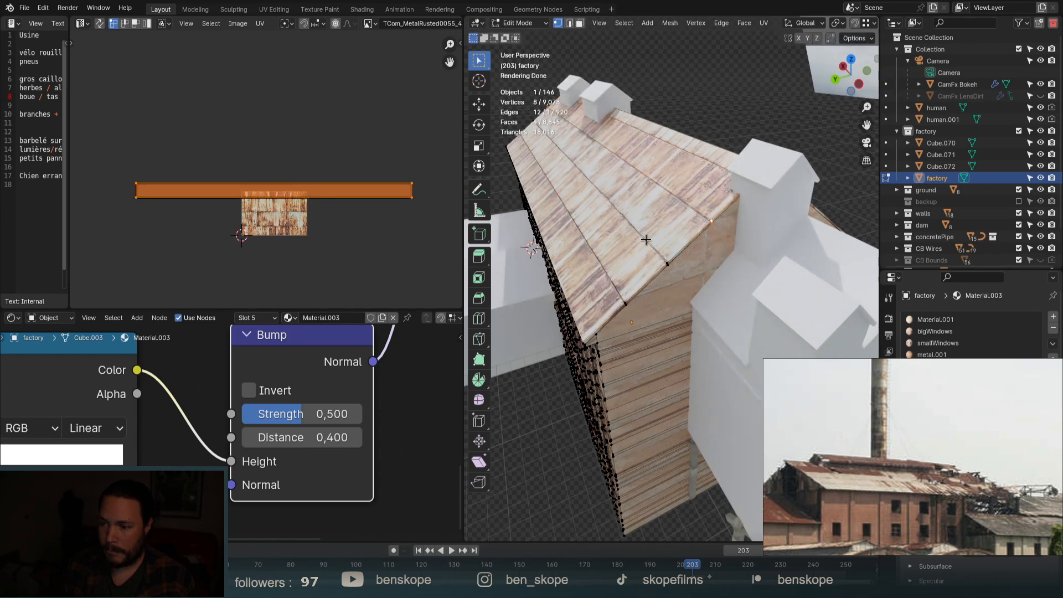
left_click(614, 272, "alt+shift")
left_click(610, 281, "alt+shift")
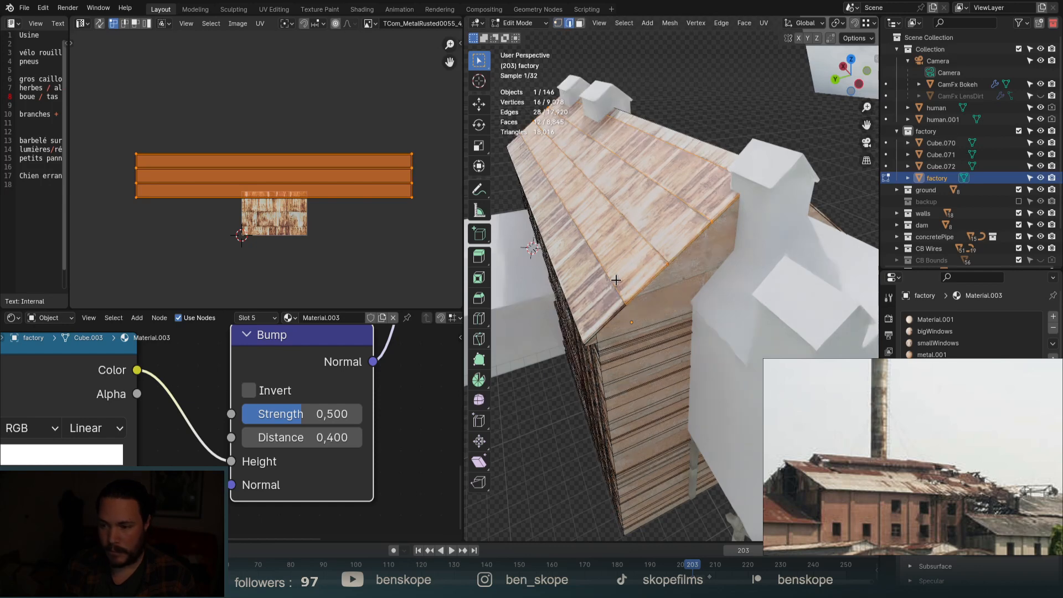
left_click(701, 214, "alt")
left_click(672, 187, "alt+shift")
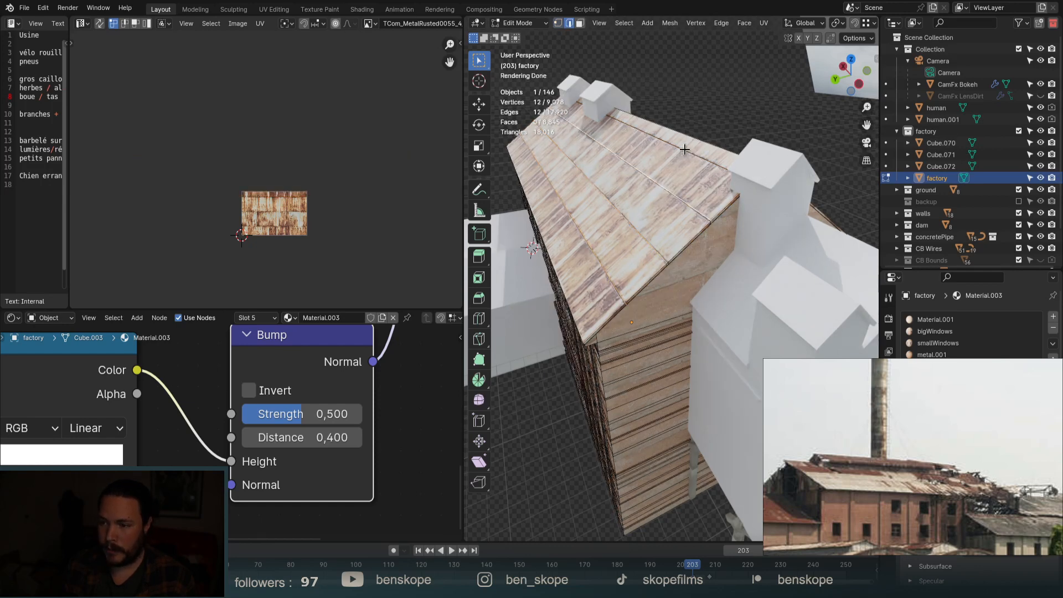
scroll(719, 288, "up", 5)
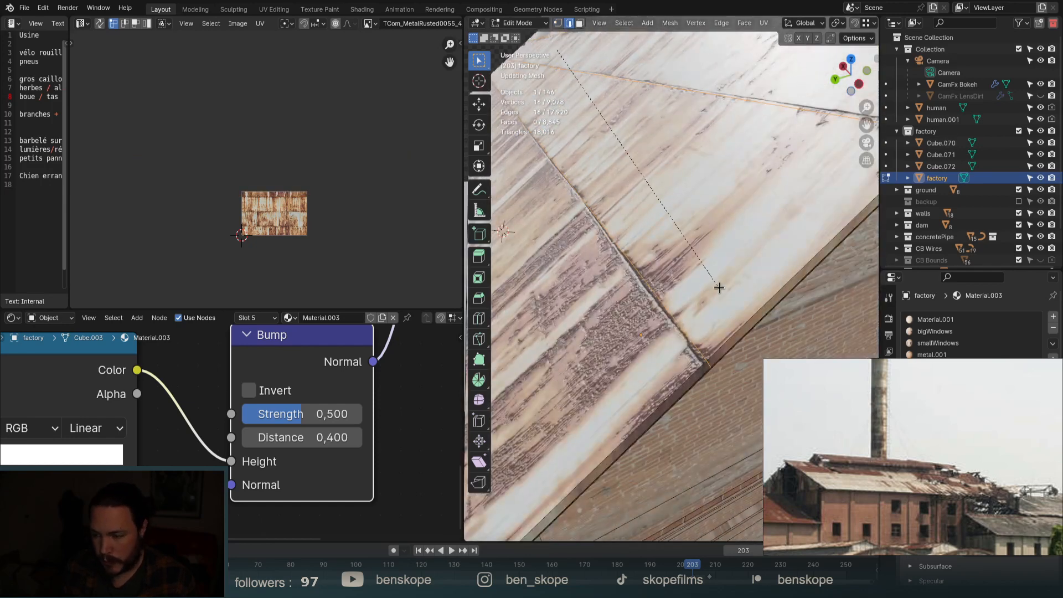
key("ctrl+b")
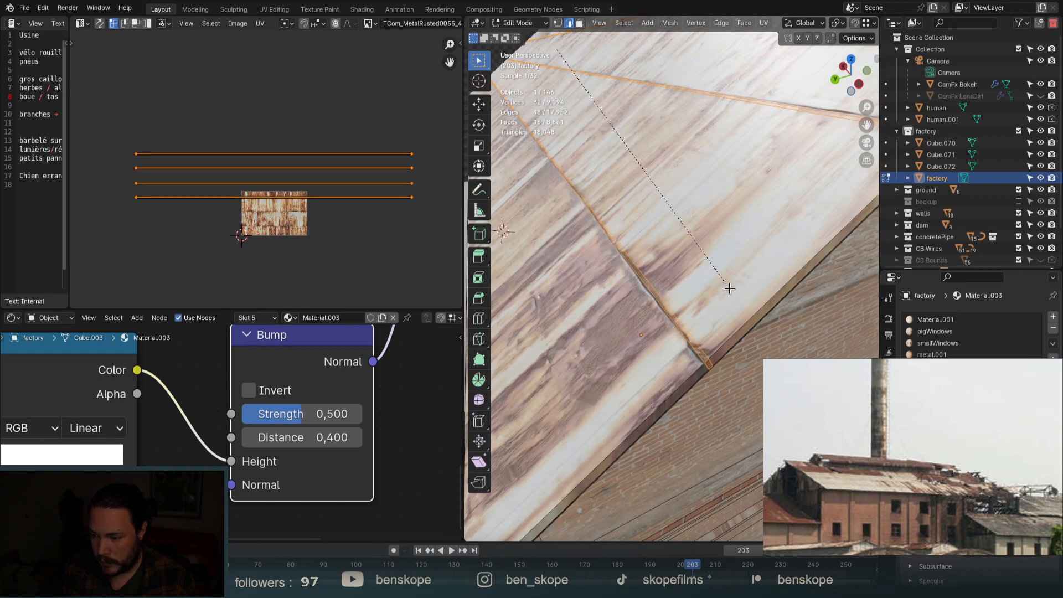
left_click(676, 315)
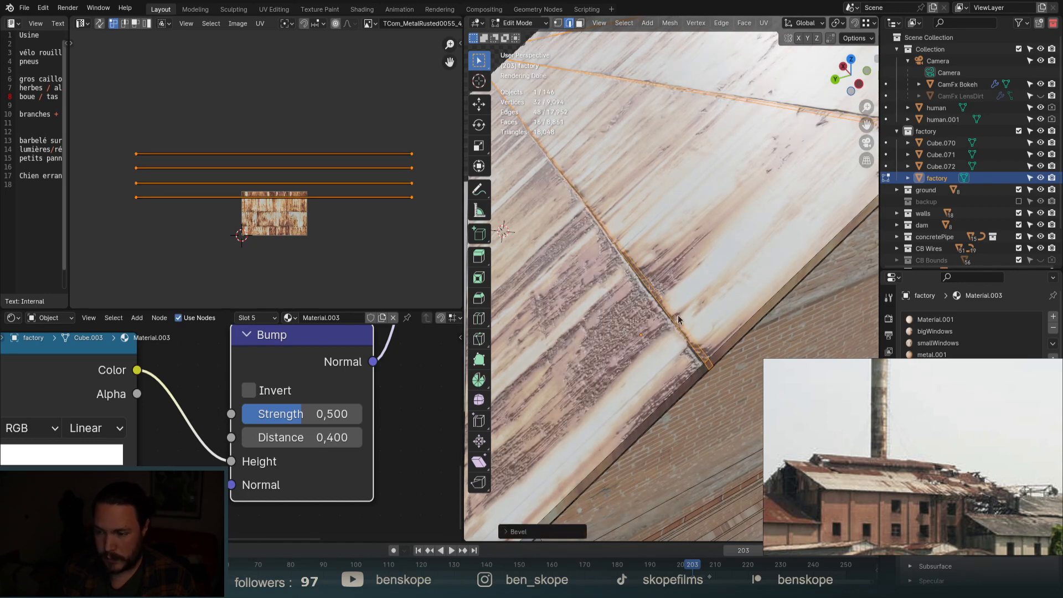
key("ctrl+z")
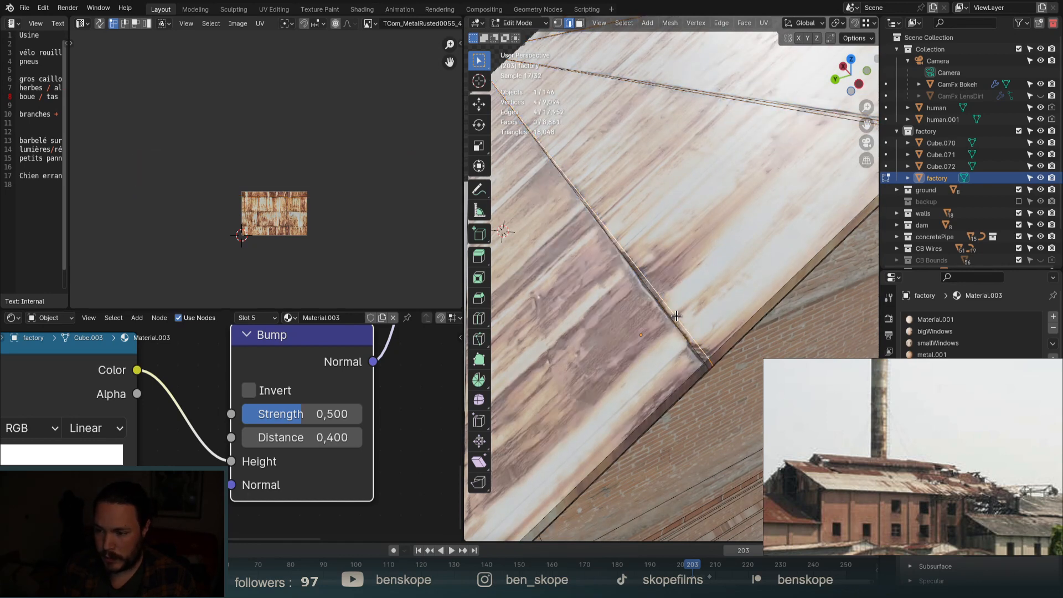
Add three more roof seam loops to the selection.
scroll(755, 220, "up", 2)
left_click(759, 237, "alt+shift")
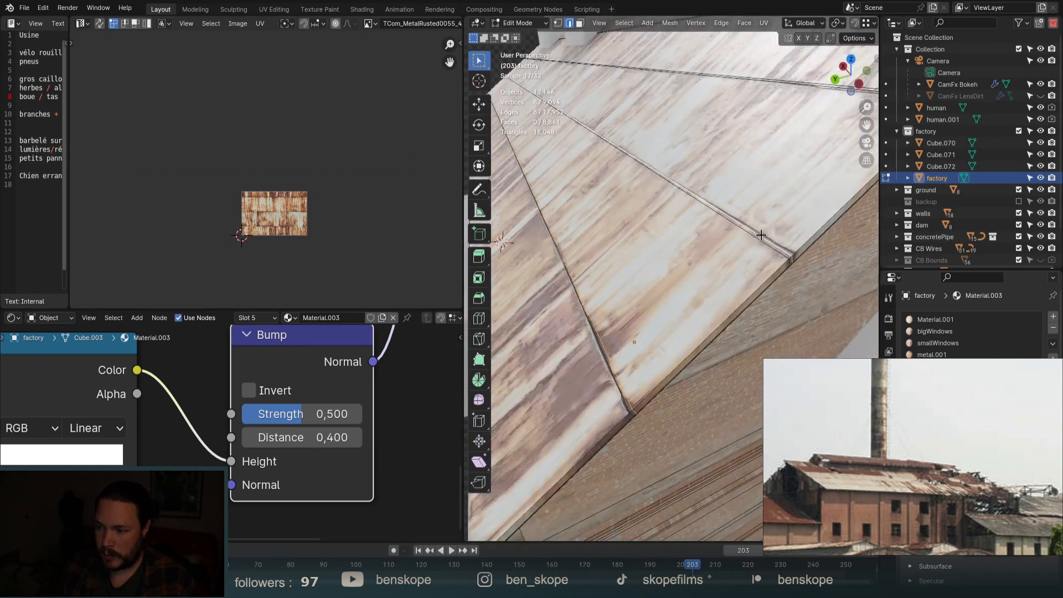
scroll(648, 337, "down", 3)
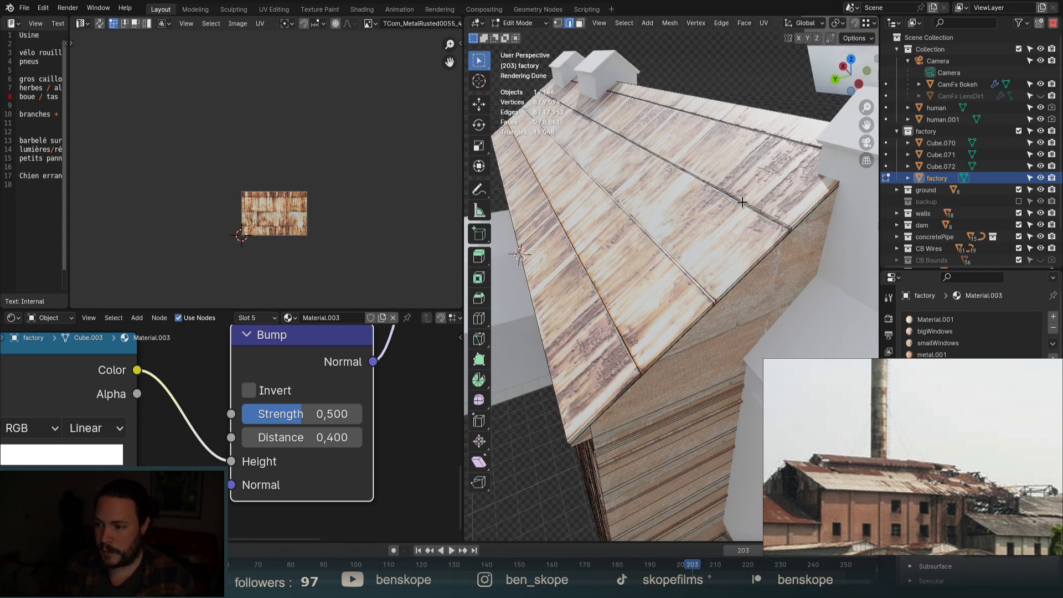
scroll(766, 202, "up", 2)
left_click(775, 238, "alt+shift")
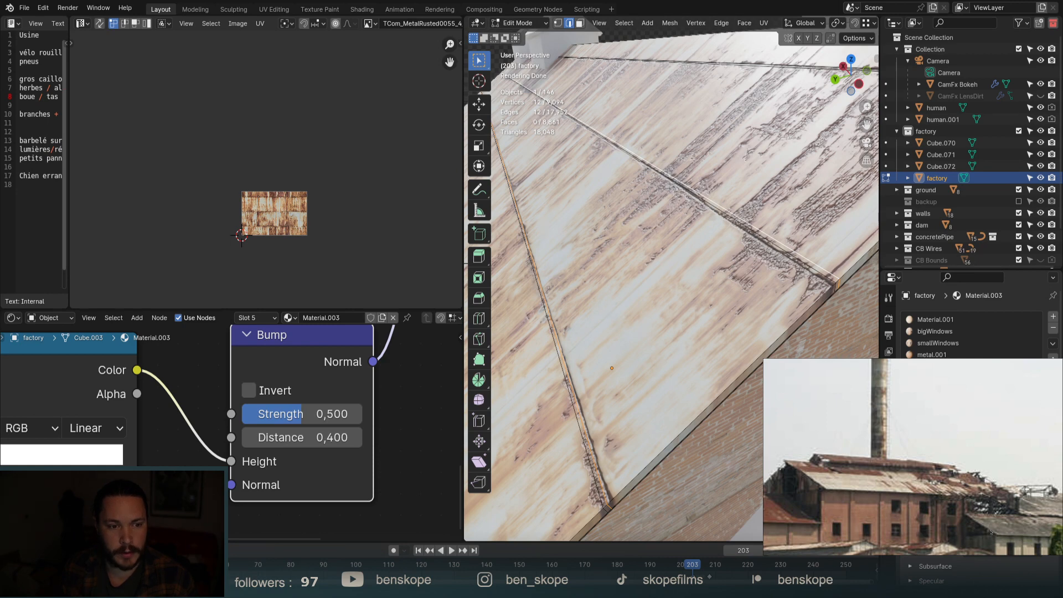
scroll(675, 288, "down", 1)
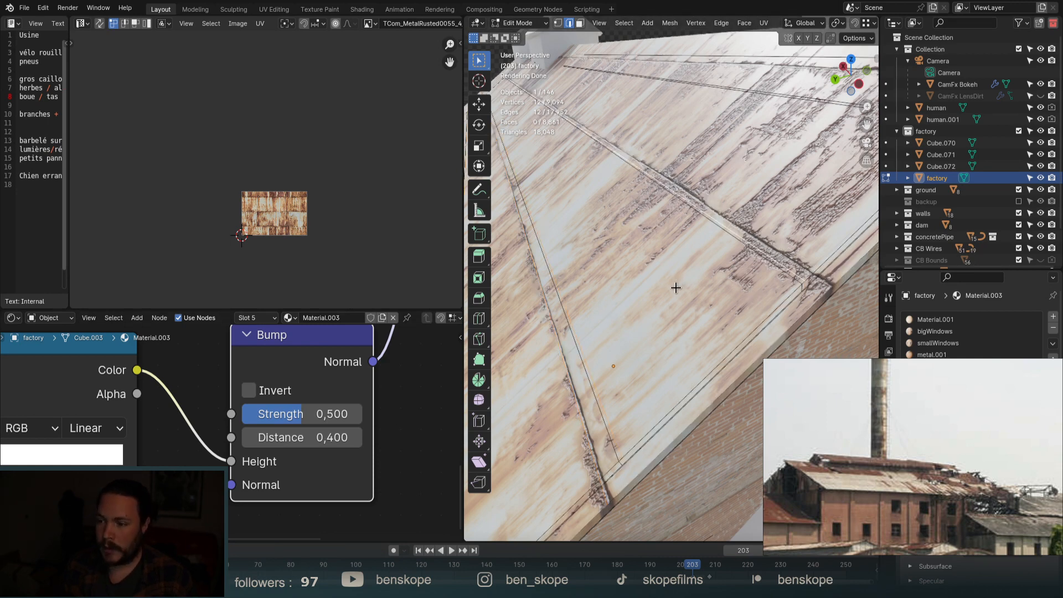
scroll(675, 288, "down", 4)
scroll(791, 113, "up", 8)
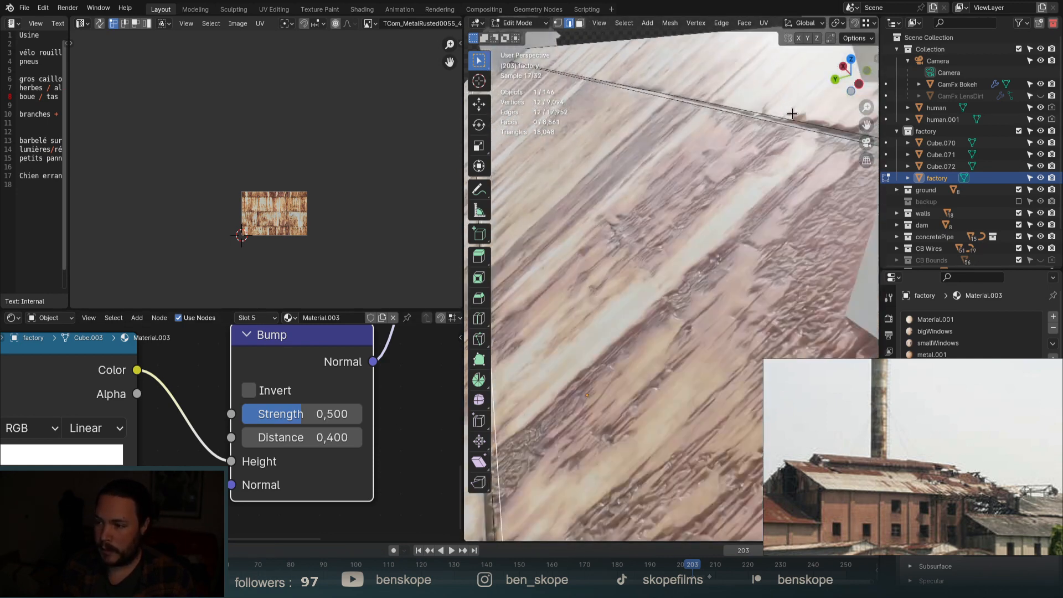
left_click(792, 115, "alt+shift")
scroll(752, 128, "down", 6)
scroll(739, 255, "up", 6)
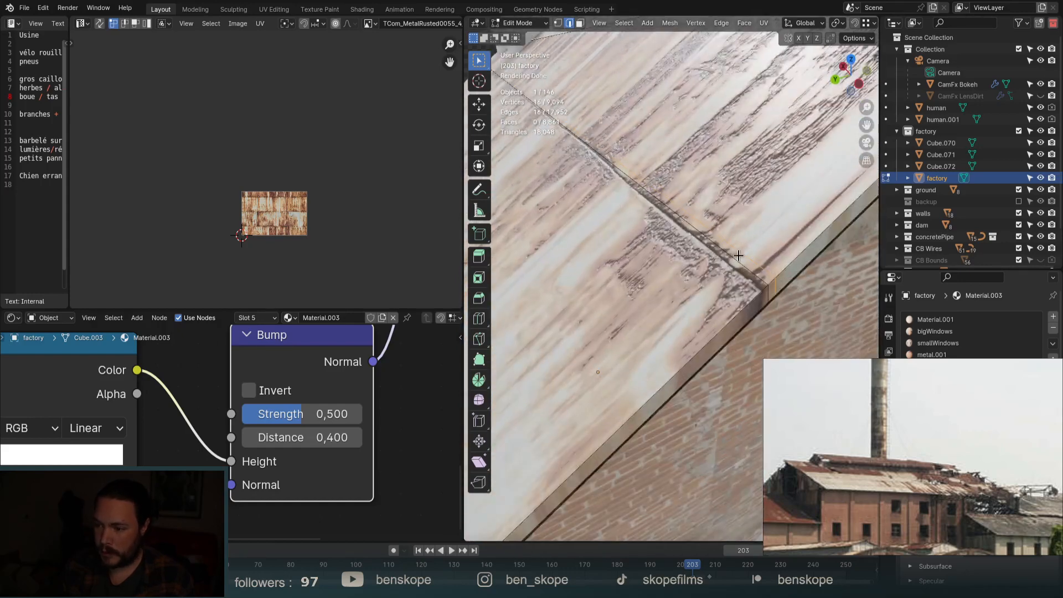
Raise the selected roof seams straight up along Z into ridges.
key("g")
key("z")
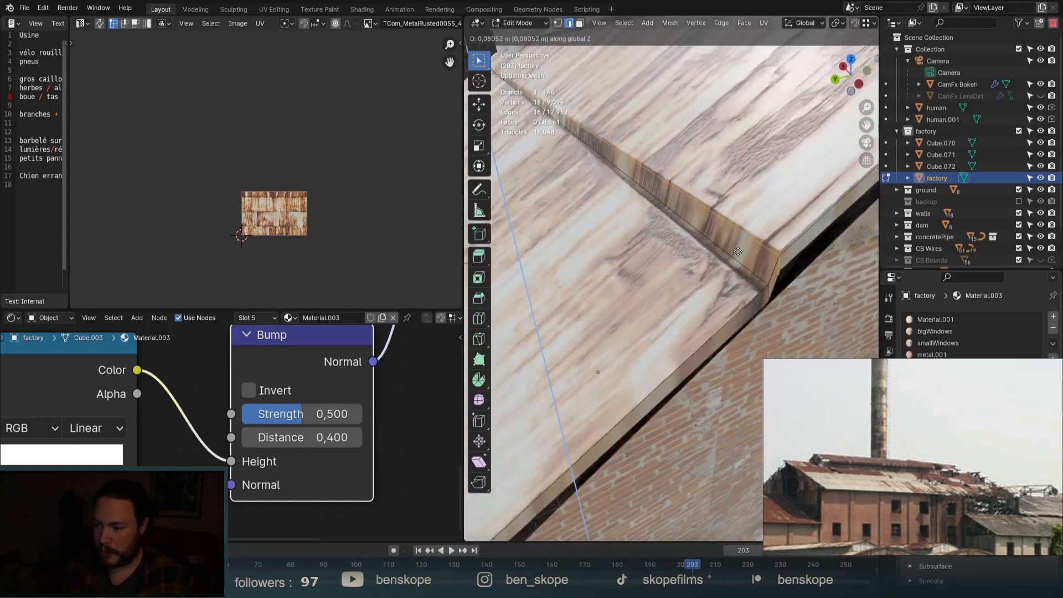
left_click(738, 252)
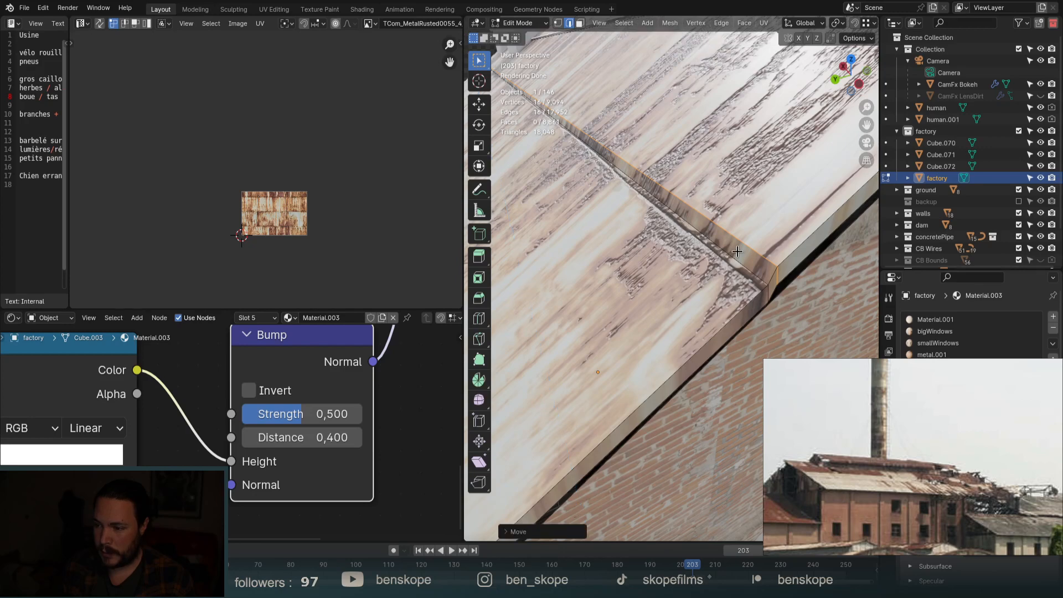
scroll(760, 240, "down", 4)
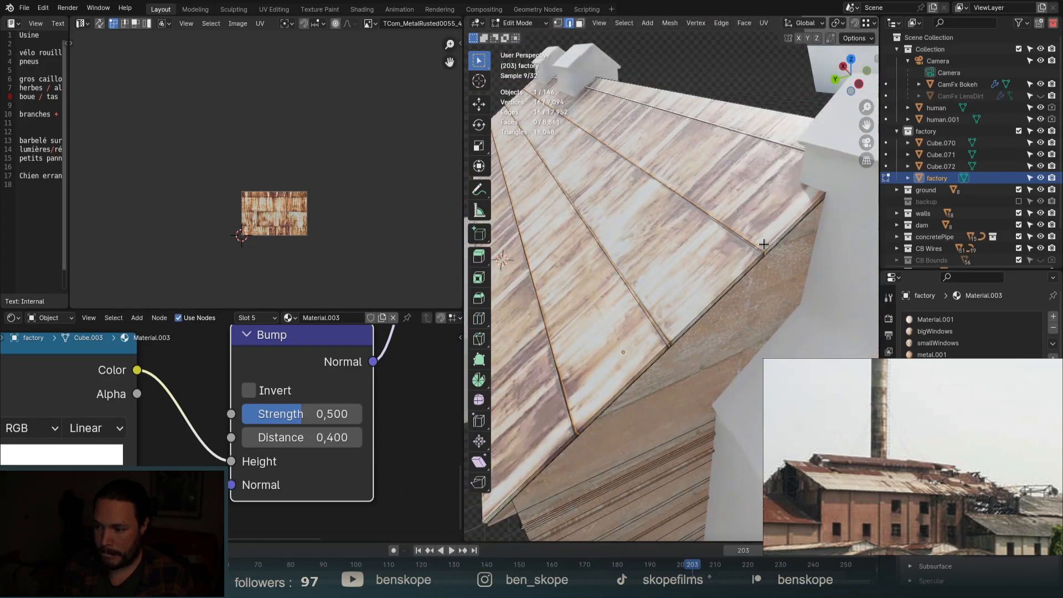
Select three roof seam edges and nudge them up along Z.
left_click(764, 127)
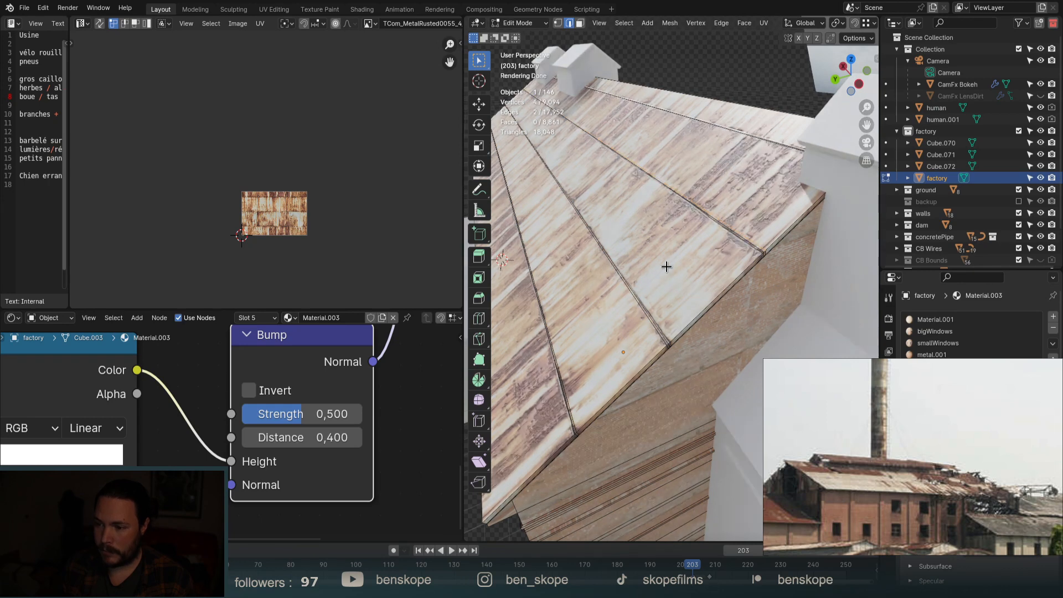
left_click(563, 407, "shift")
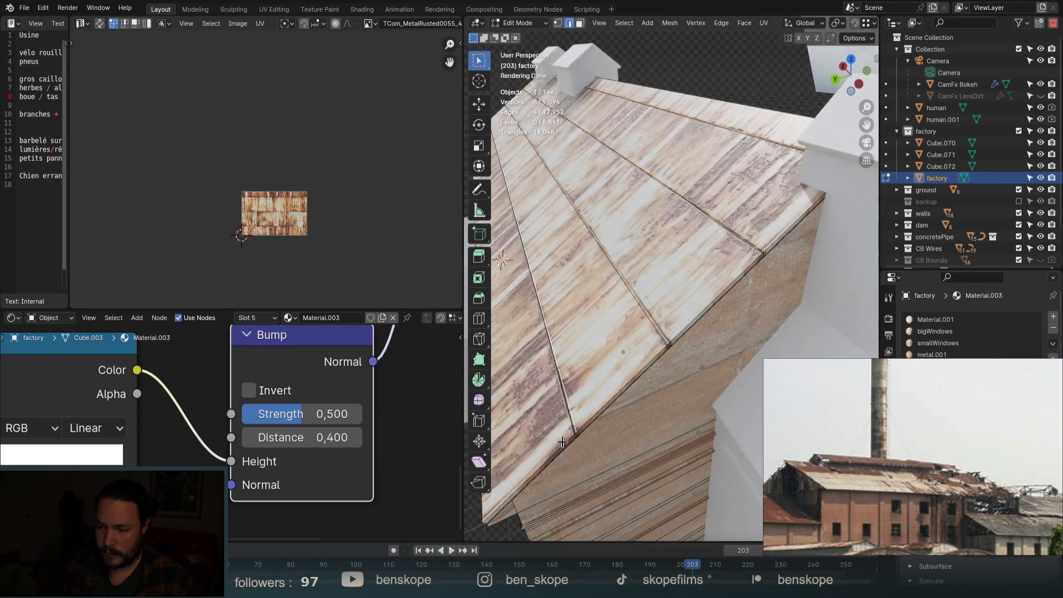
scroll(567, 413, "up", 5)
left_click(600, 403, "shift")
key("g")
key("z")
left_click(592, 371)
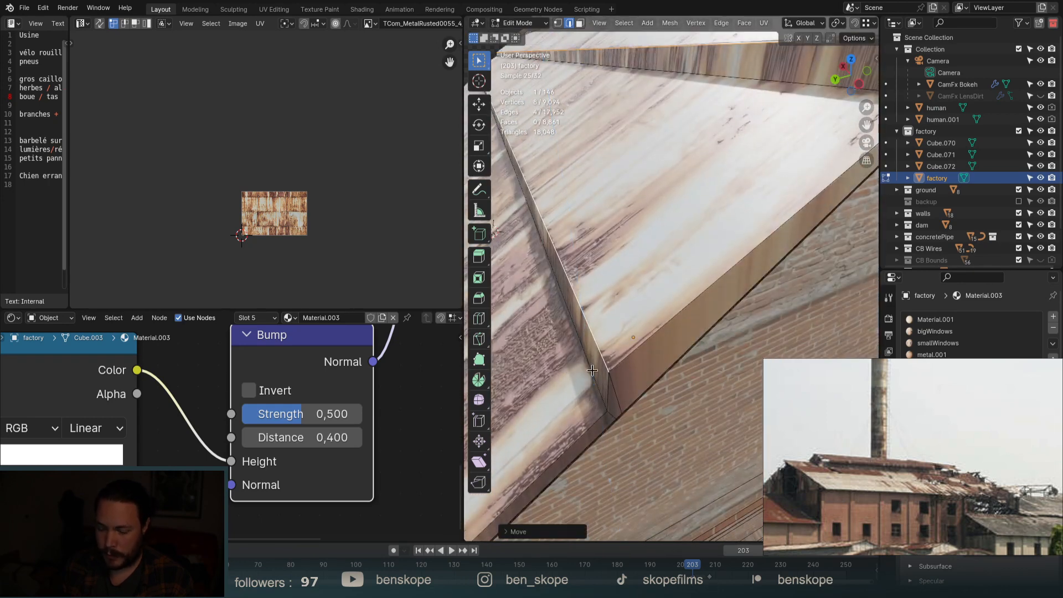
Nudge the seam edges twice along Y, then return to Object Mode and orbit the roof.
key("g")
key("y")
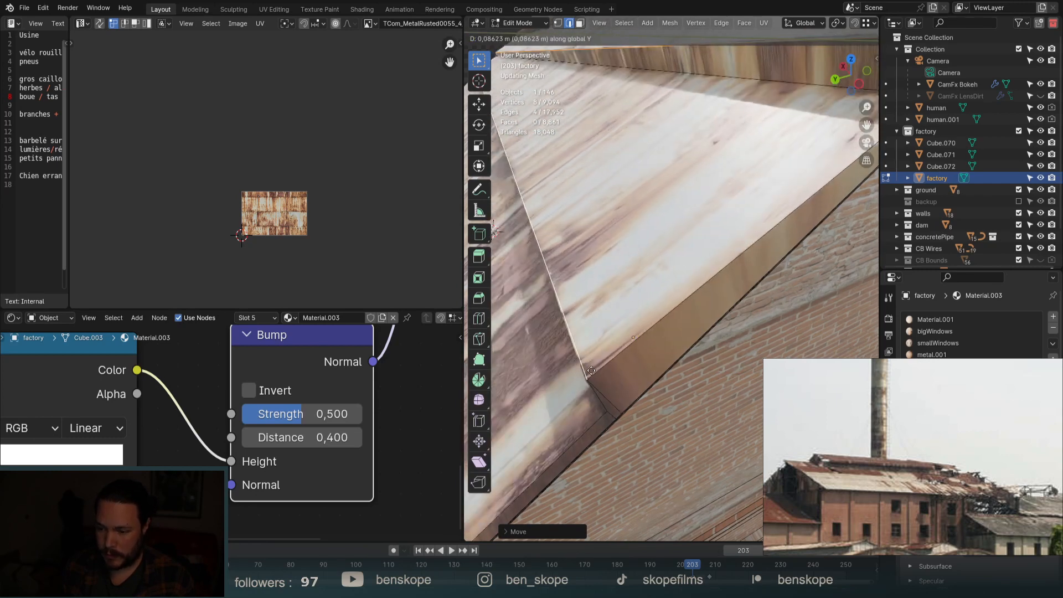
left_click(594, 375)
key("g")
key("y")
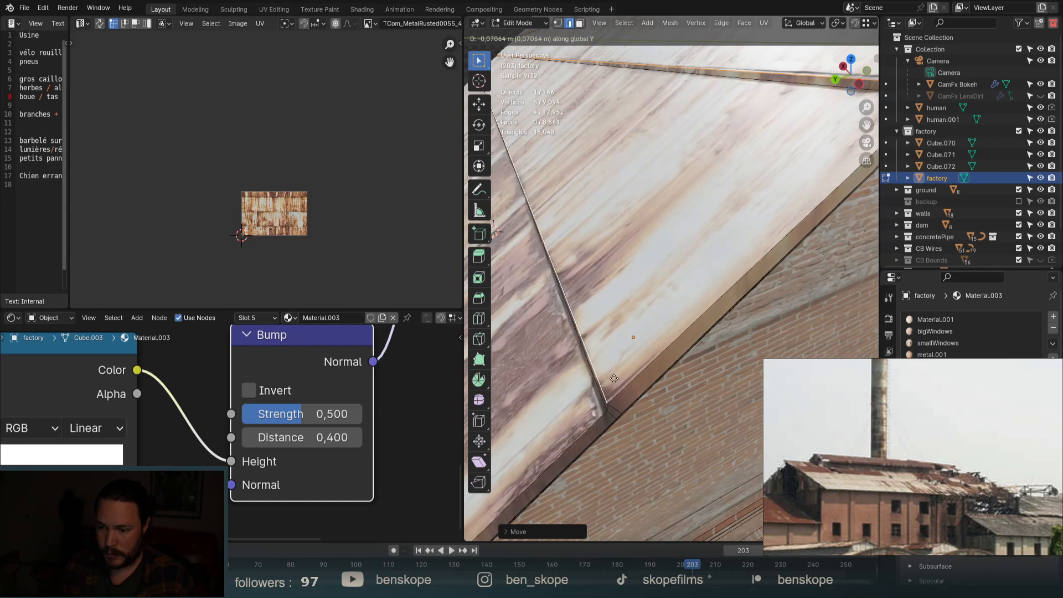
left_click(611, 376)
key("Tab")
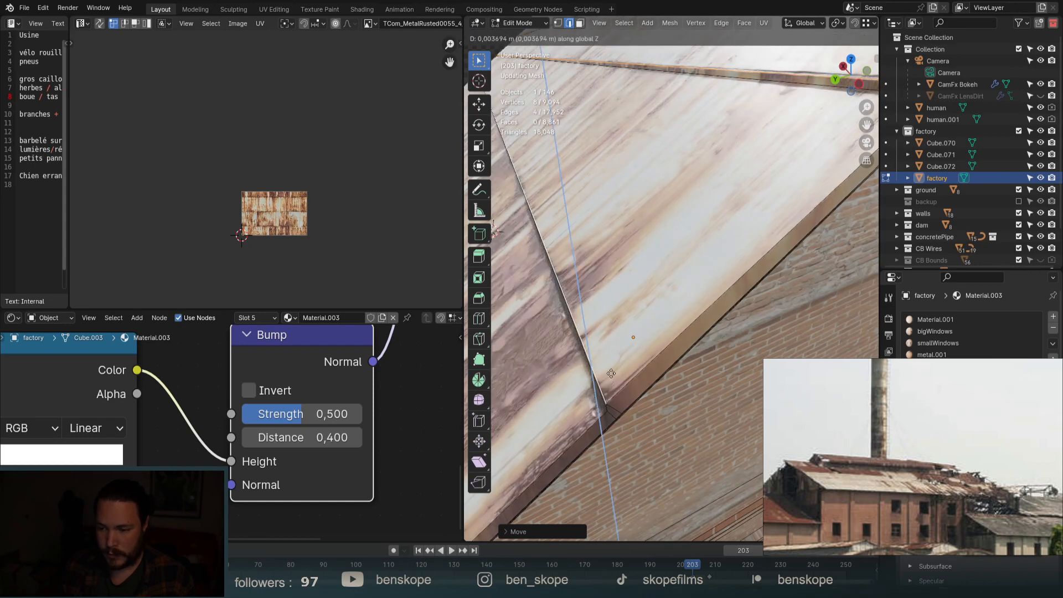
middle_click_drag(612, 367, 735, 240)
scroll(722, 264, "down", 8)
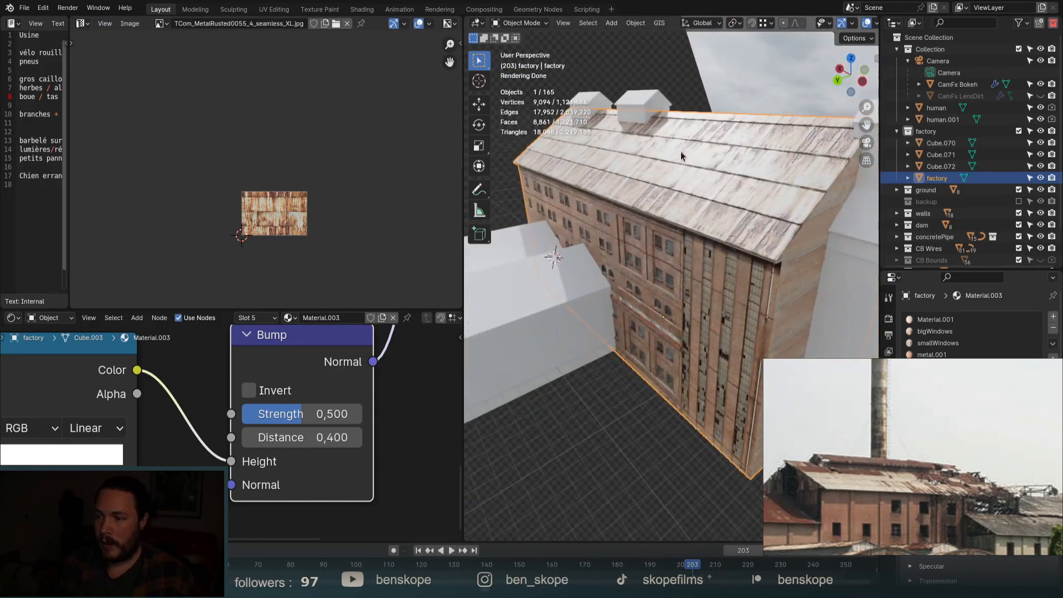
Back in Edit Mode, slice the roof with many parallel loop cuts at default positions.
scroll(679, 153, "up", 4)
key("Tab")
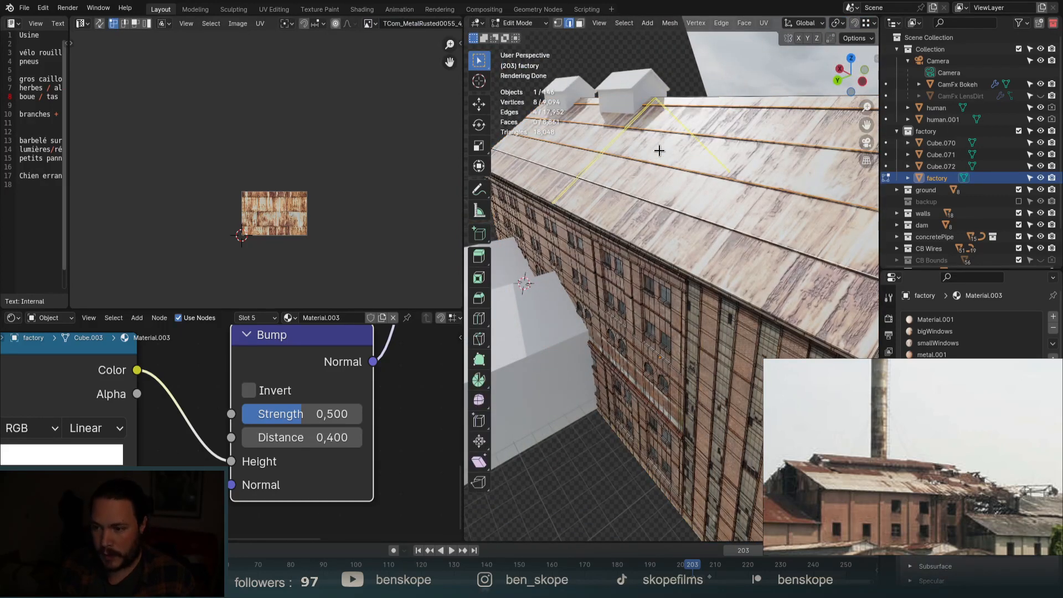
key("ctrl+r")
scroll(659, 150, "up", 10)
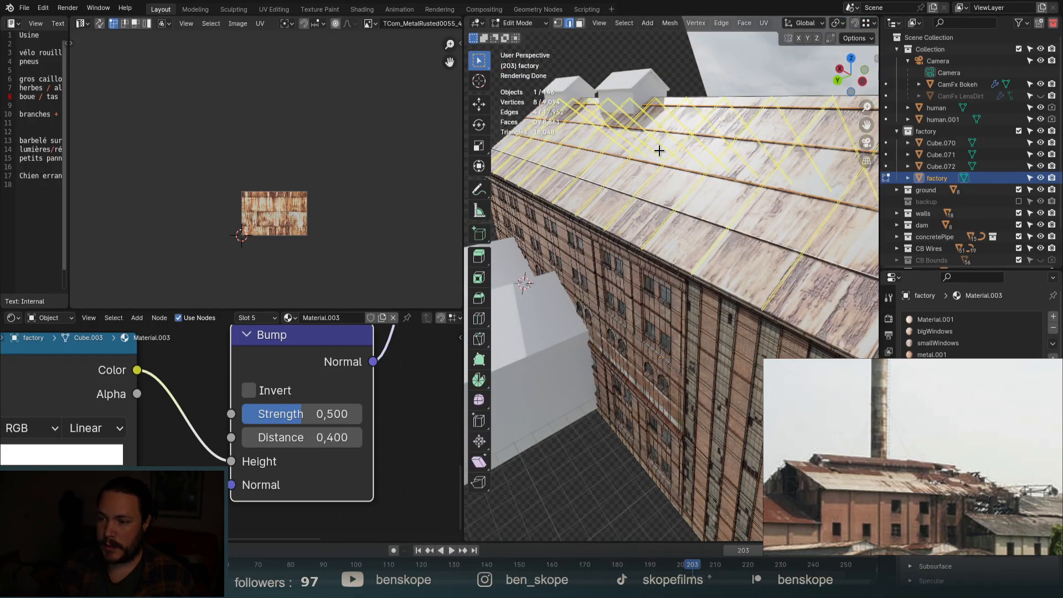
left_click(660, 151)
right_click(659, 150)
scroll(660, 150, "down", 3)
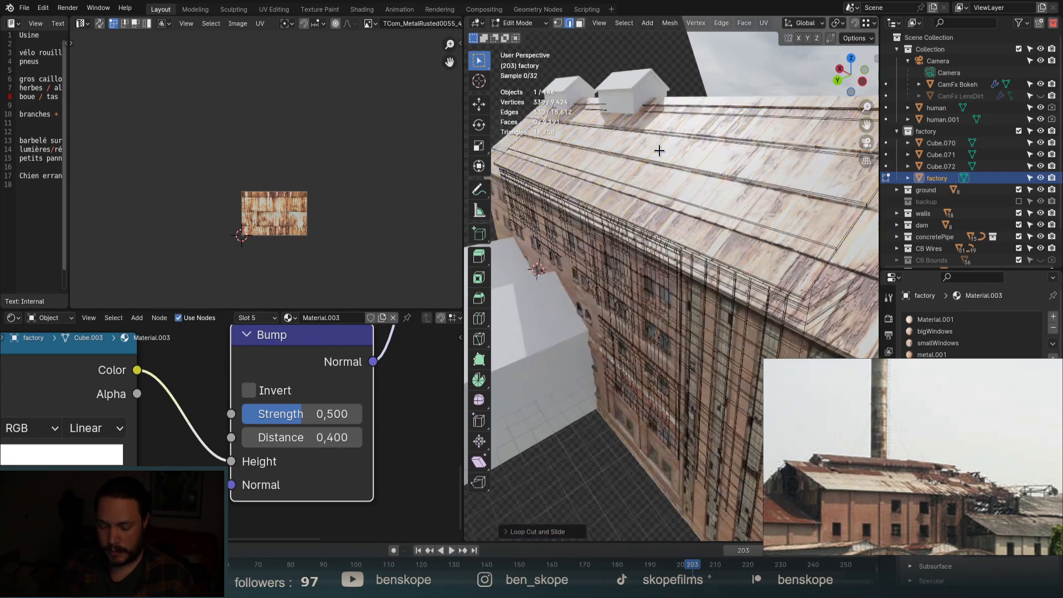
Enable proportional editing and select four roof edge loops.
left_click(621, 165, "alt")
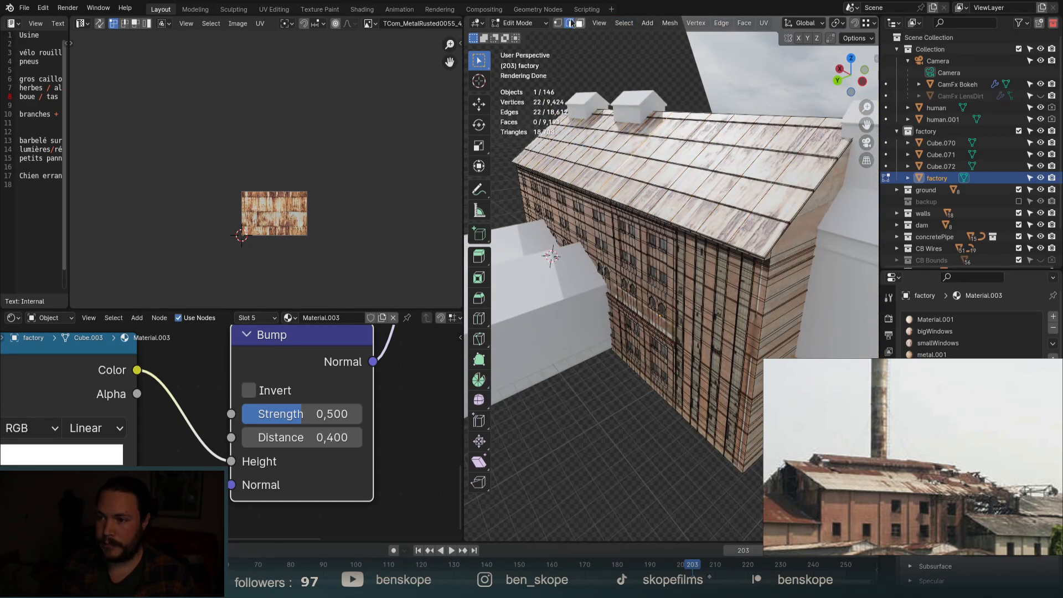
scroll(707, 24, "down", 5)
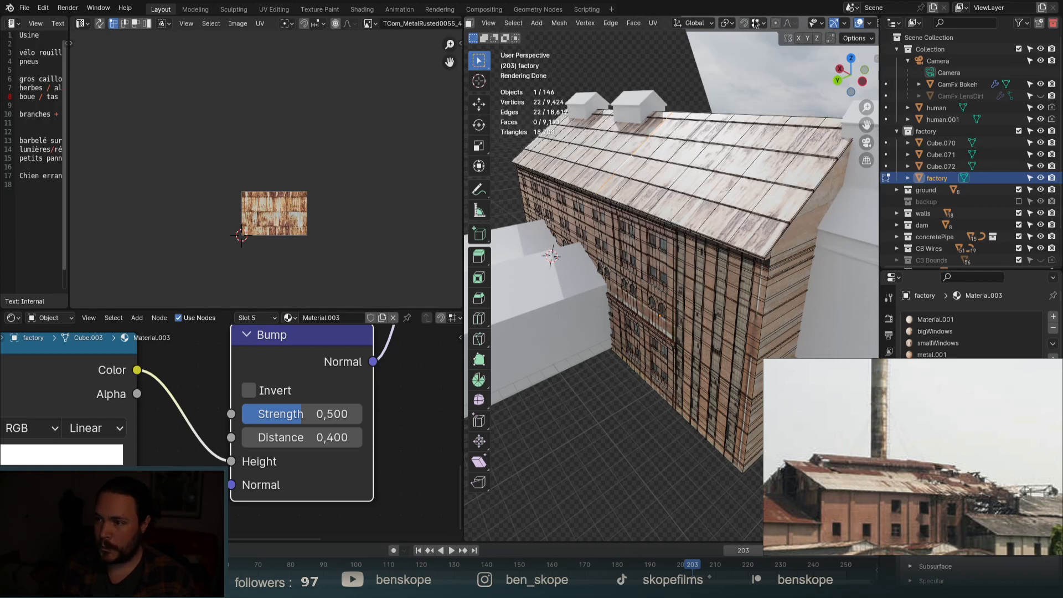
left_click(774, 24)
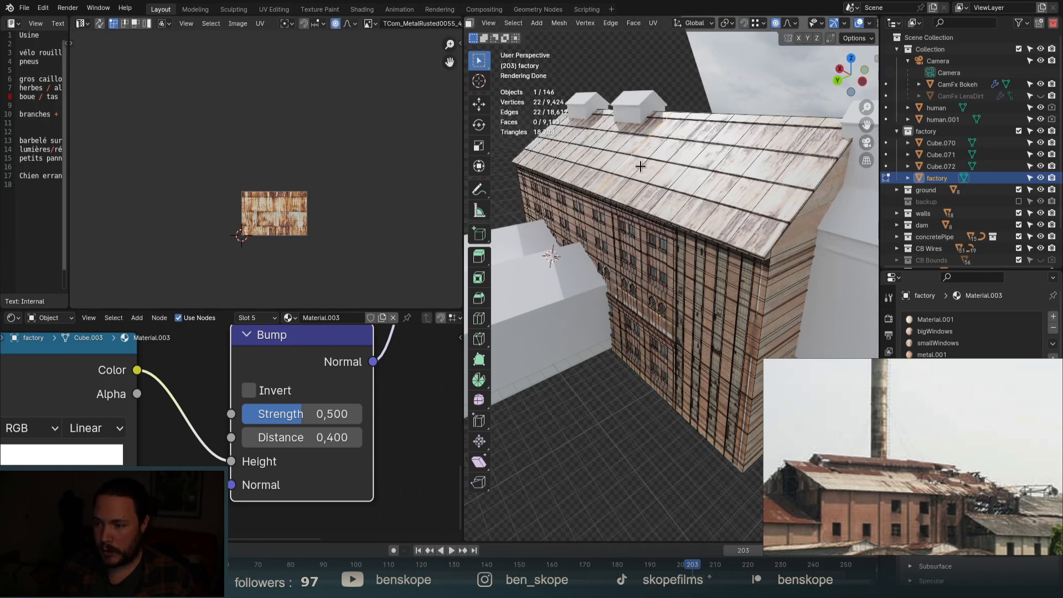
left_click(677, 176, "alt+shift")
left_click(658, 173, "alt+shift")
left_click(676, 174, "alt+shift")
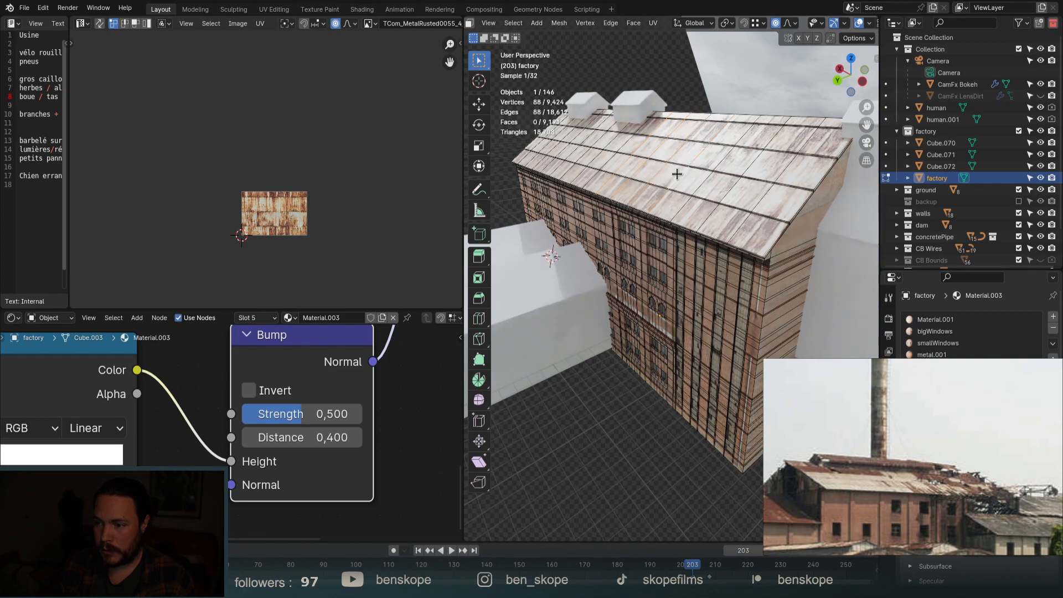
Randomize the selected roof vertices with an Amount of about 0.1 m.
scroll(650, 171, "up", 2)
key("q")
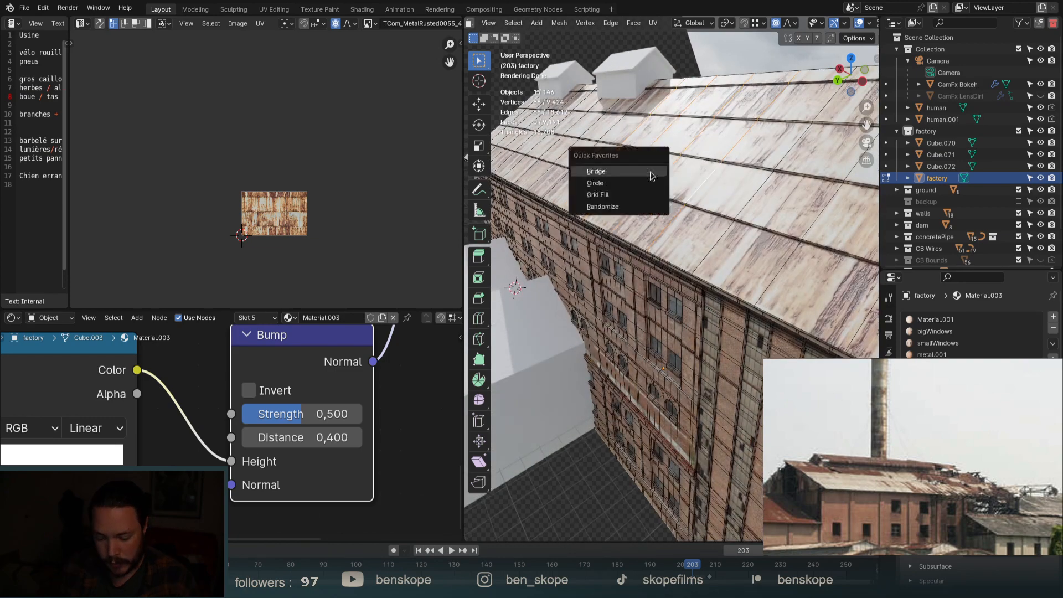
left_click(653, 205)
middle_click_drag(659, 181, 687, 148)
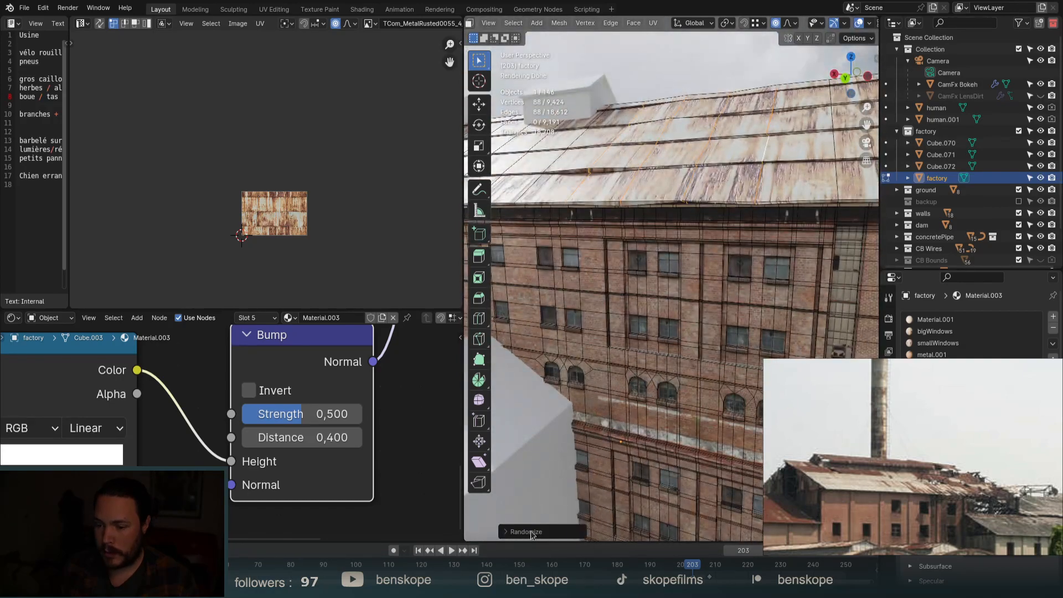
left_click(531, 535)
mouse_move(600, 489)
left_mouse_down()
mouse_move(637, 489)
mouse_move(610, 488)
left_mouse_up()
scroll(775, 221, "down", 6)
middle_click_drag(812, 221, 775, 206)
Add three roof loops plus eight loops near the roof's left end to the selection.
scroll(702, 204, "up", 2)
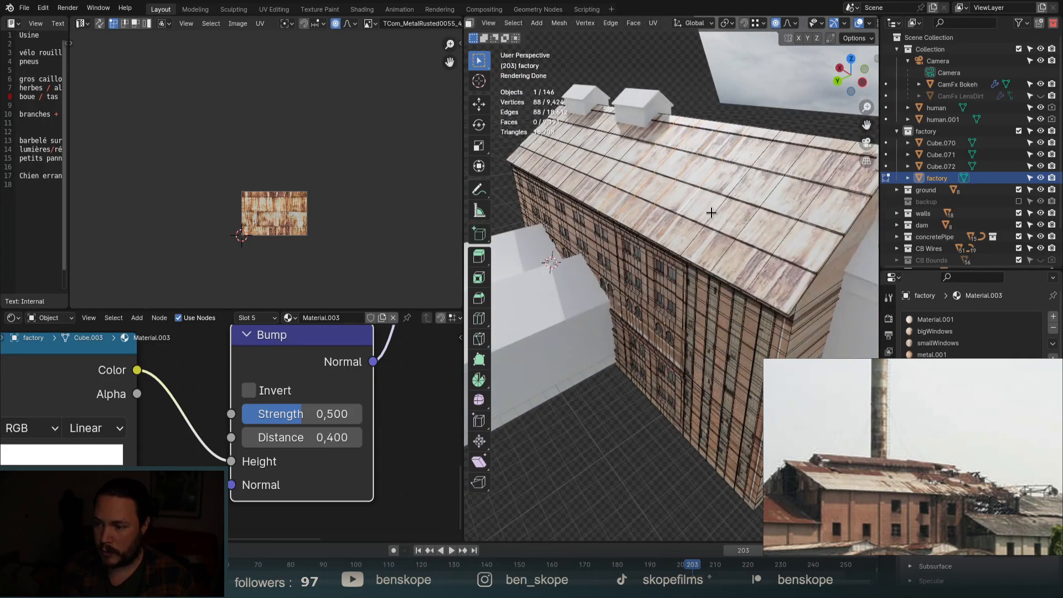
left_click(715, 213, "alt+shift")
left_click(751, 221, "alt+shift")
left_click(783, 236, "alt+shift")
left_click(604, 165, "alt+shift")
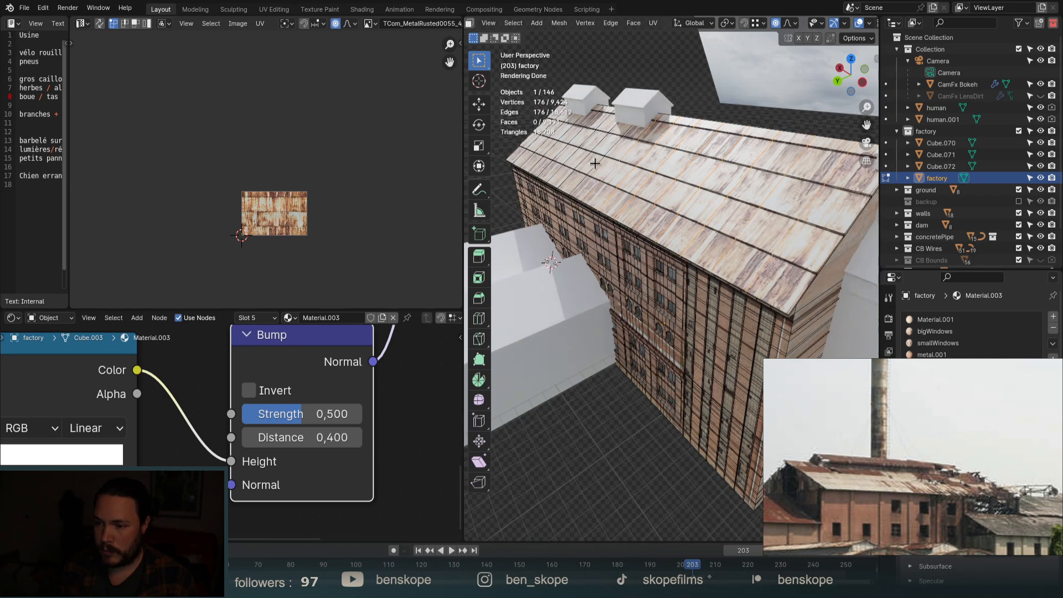
left_click(590, 160, "alt+shift")
left_click(576, 157, "alt+shift")
left_click(558, 154, "alt+shift")
left_click(534, 150, "alt+shift")
left_click(524, 147, "alt+shift")
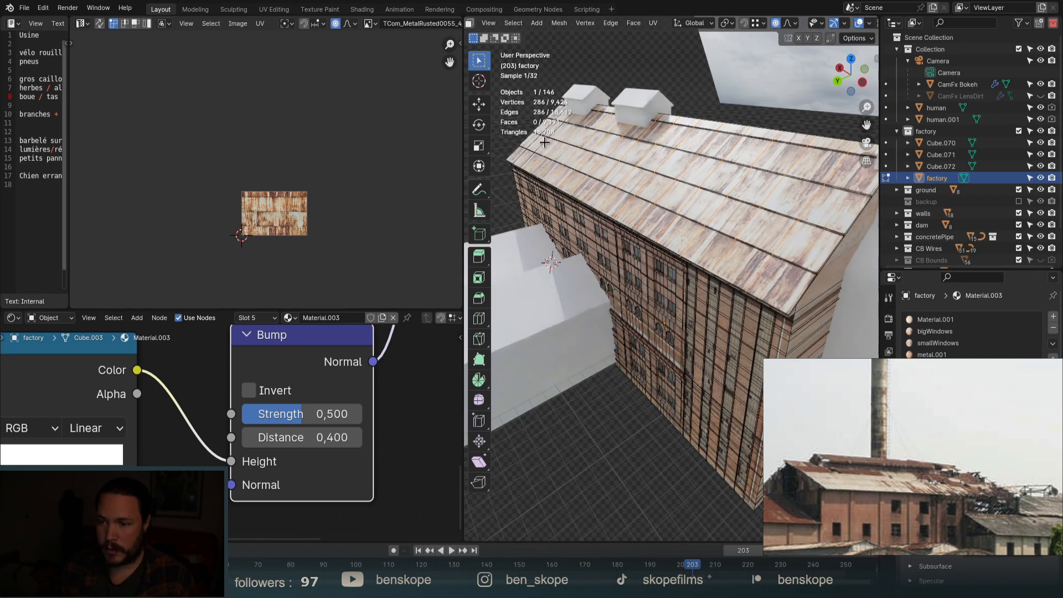
left_click(517, 145, "alt+shift")
left_click(511, 151, "alt+shift")
Separate the selected roof geometry into its own object and return to Object Mode.
key("p")
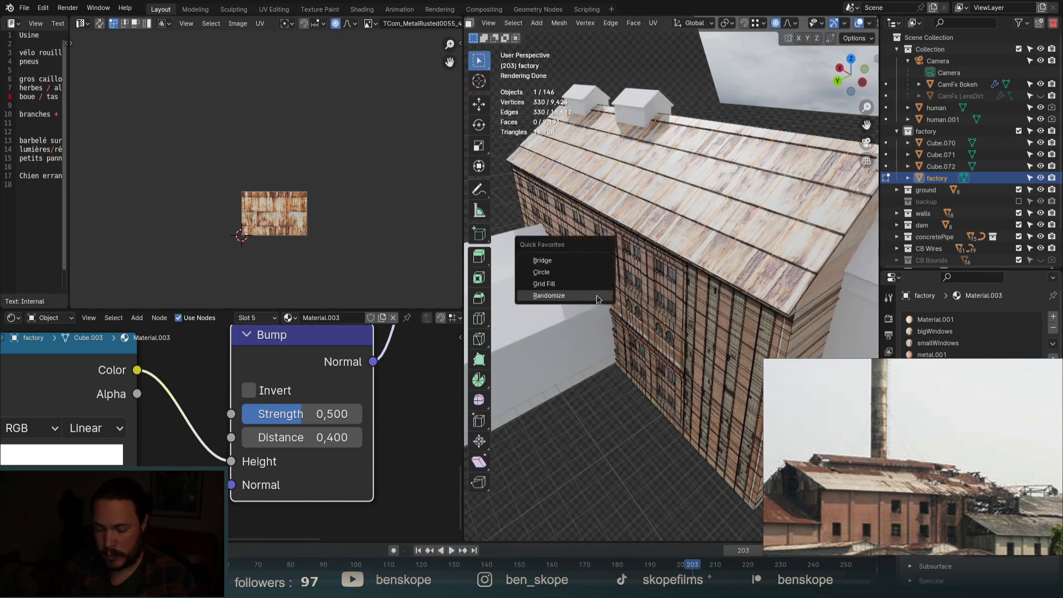
left_click(578, 295)
key("Tab")
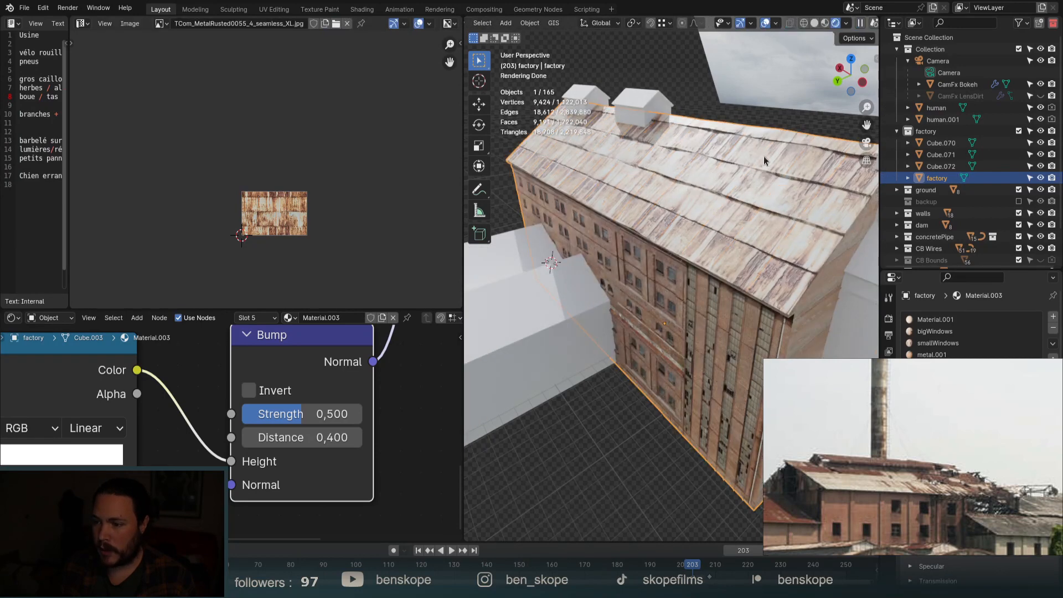
View the factory through the scene camera, then orbit back out to a high oblique view.
middle_click_drag(763, 156, 769, 178)
left_click(866, 143)
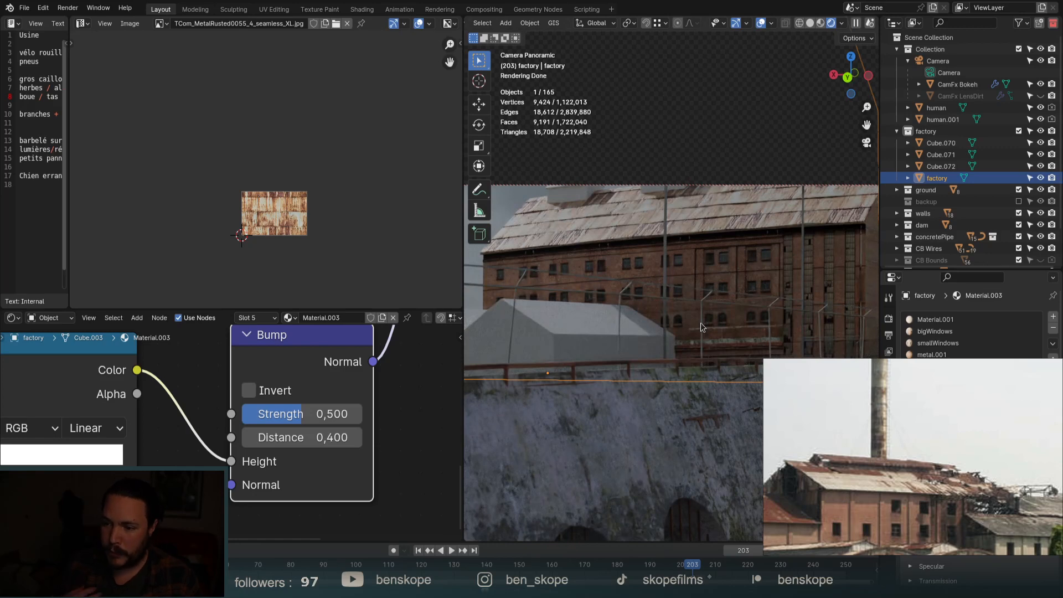
middle_click_drag(702, 320, 709, 307)
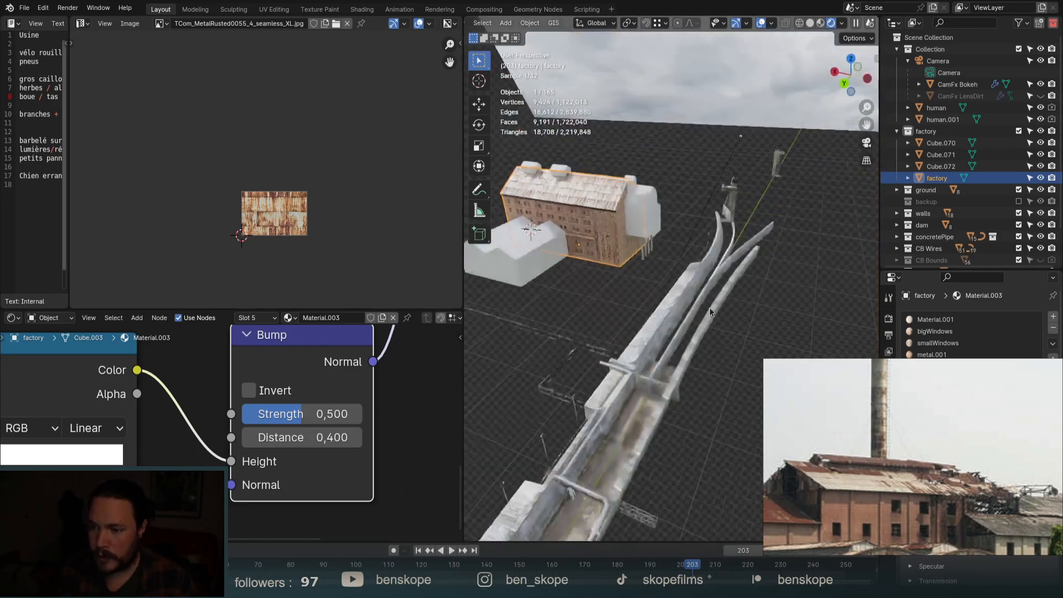
scroll(546, 180, "up", 7)
middle_click_drag(558, 178, 733, 282)
scroll(696, 260, "up", 3)
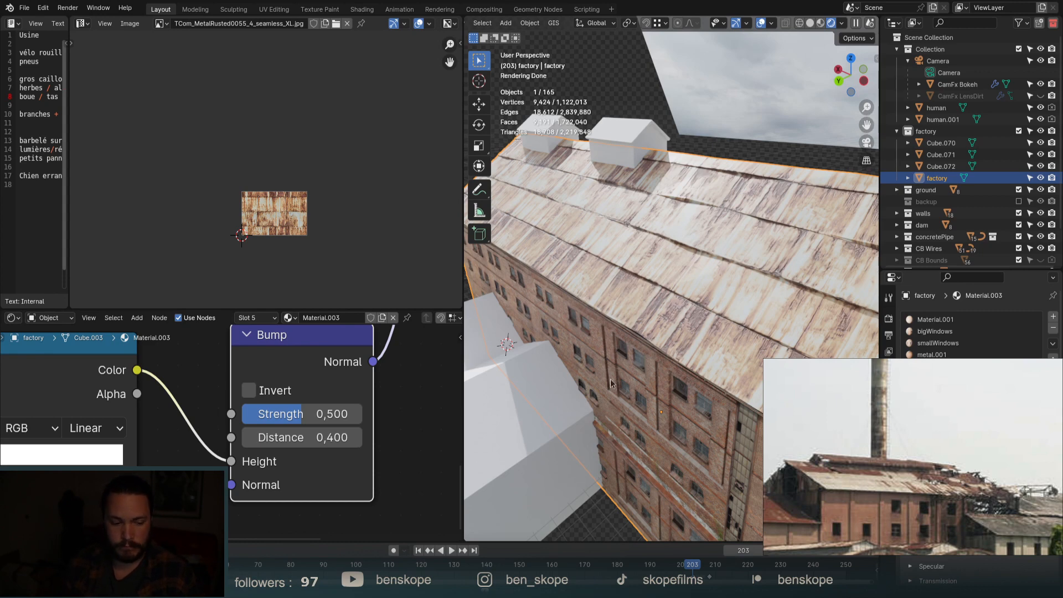
Enlarge the shader editor and zoom out to show the roof's whole node tree.
left_click_drag(284, 309, 284, 105)
scroll(376, 354, "down", 3)
scroll(355, 343, "down", 3)
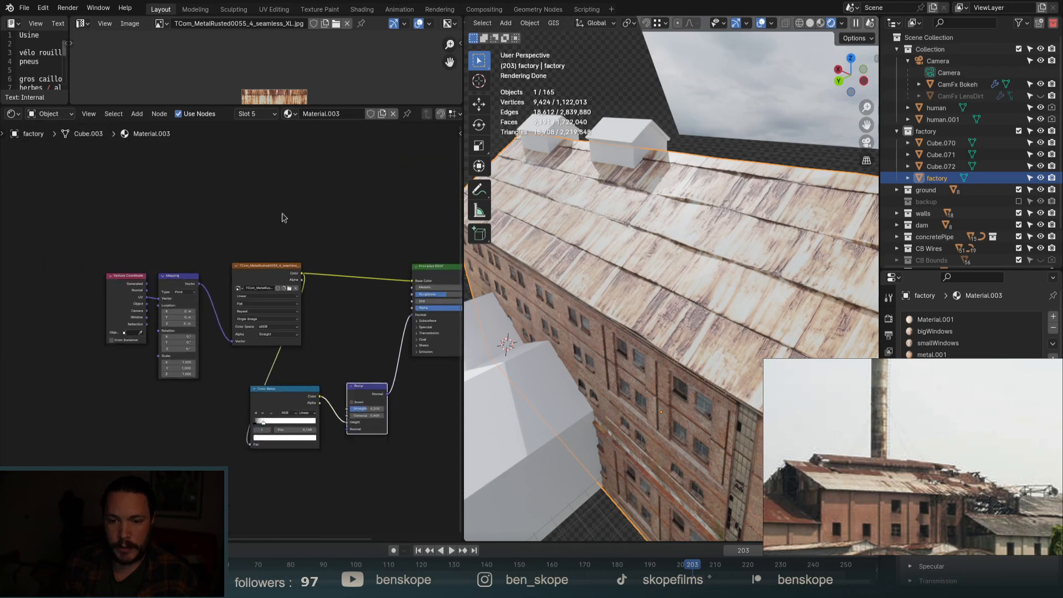
Move the texture input nodes aside and wire a plasterWall.png image into the roof's Roughness.
left_click_drag(283, 216, 137, 286)
left_click_drag(268, 303, 148, 279)
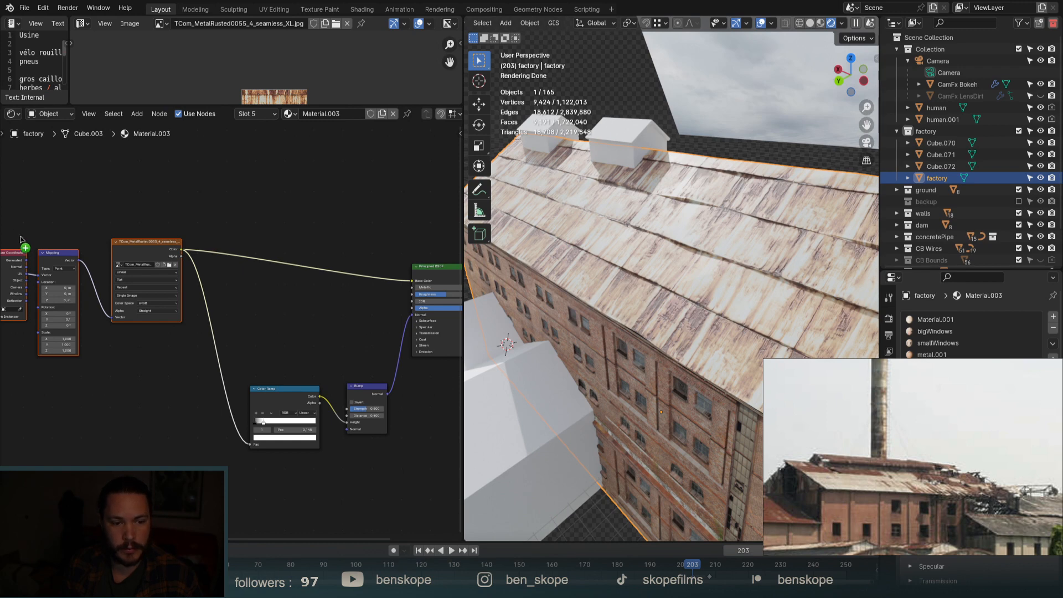
mouse_move(120, 404)
left_mouse_down()
mouse_move(122, 425)
mouse_move(121, 408)
left_mouse_up()
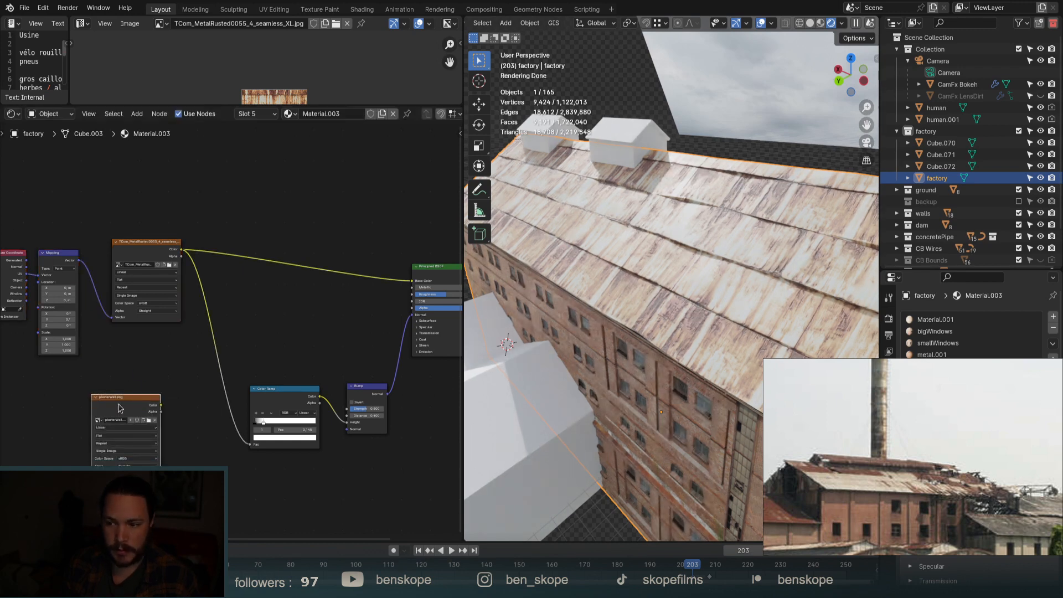
left_click(120, 408, "ctrl+shift")
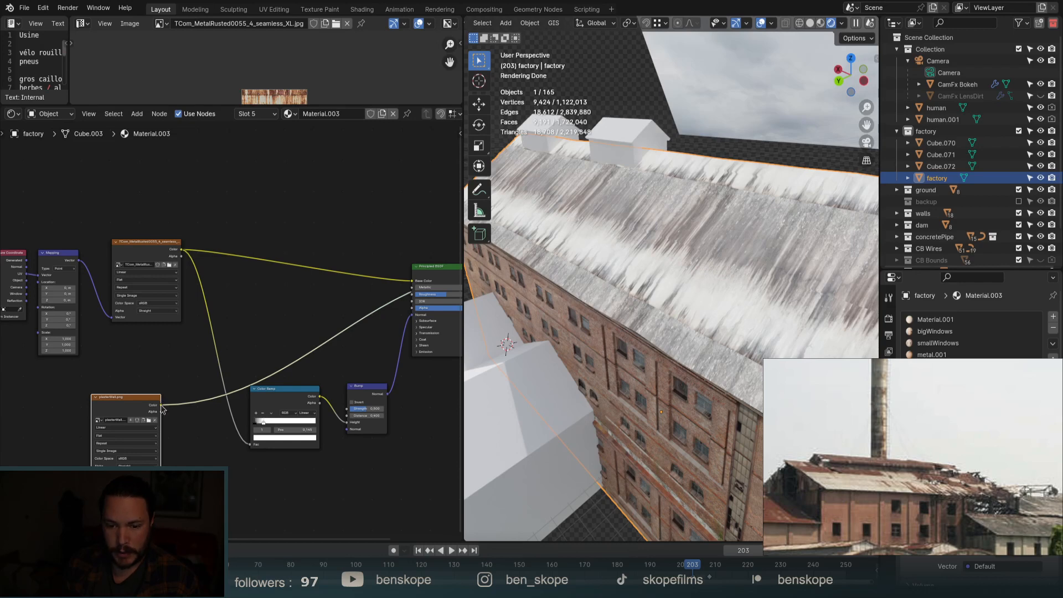
left_click_drag(161, 405, 413, 294)
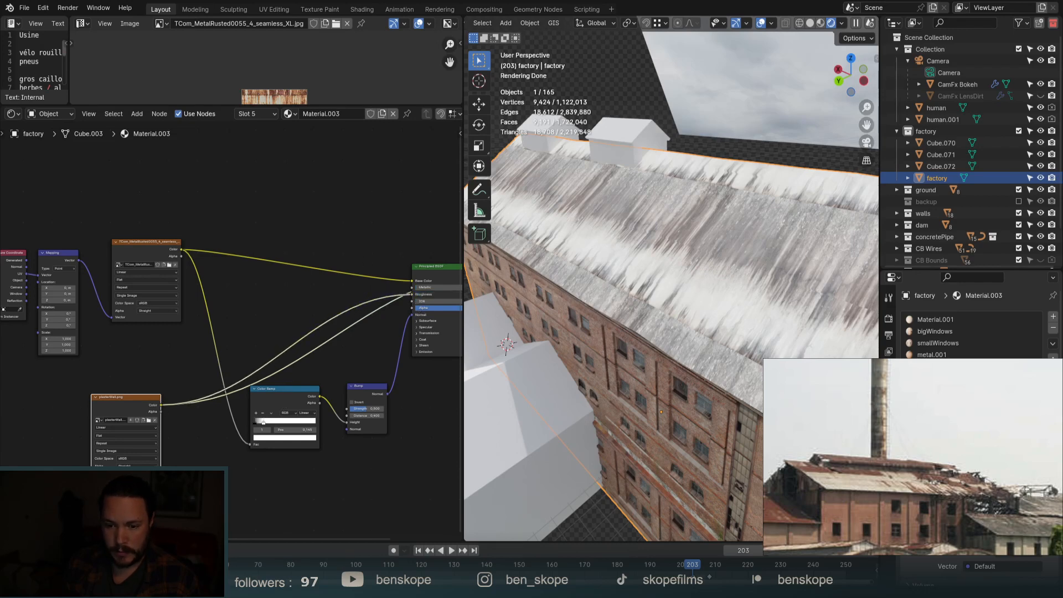
Duplicate the Color Ramp into the plaster-to-roughness link and reset it to a plain gradient.
left_click(282, 401)
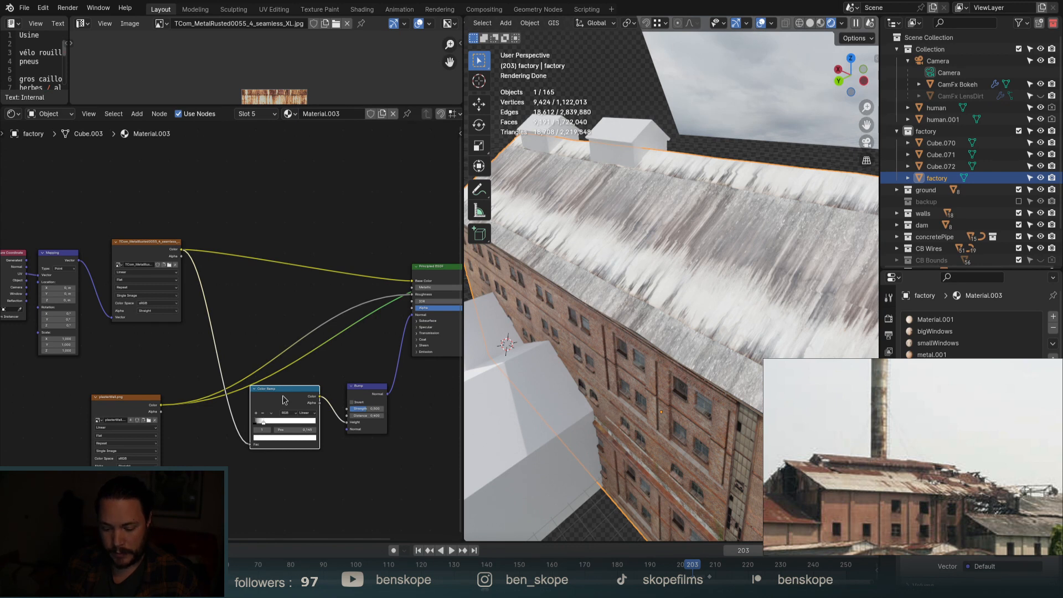
key("shift+d")
left_click(275, 332)
left_click_drag(278, 323, 276, 309)
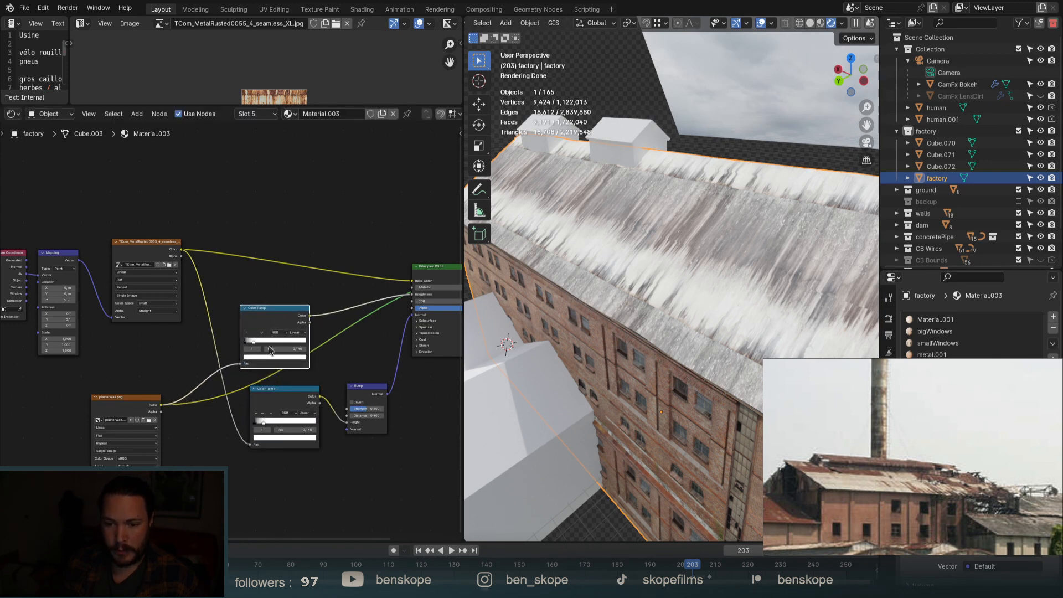
key("BackSpace")
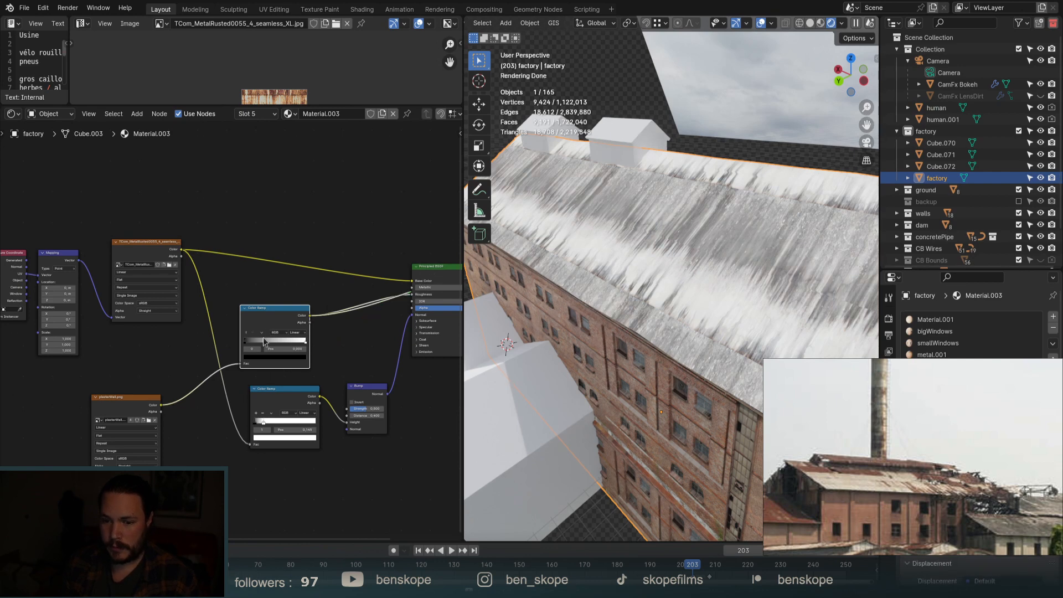
Invert the roof mask's Color Ramp by swapping its stops, pushing the dark stop right.
scroll(266, 340, "up", 3)
left_click_drag(246, 340, 285, 336)
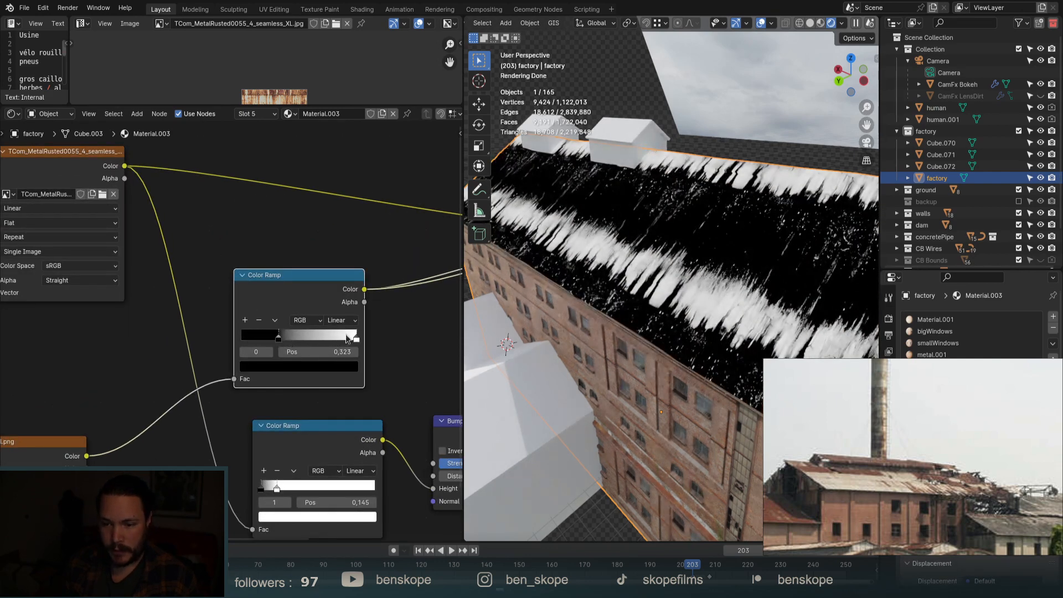
left_click_drag(351, 338, 218, 335)
mouse_move(290, 342)
left_mouse_down()
mouse_move(359, 338)
mouse_move(318, 337)
left_mouse_up()
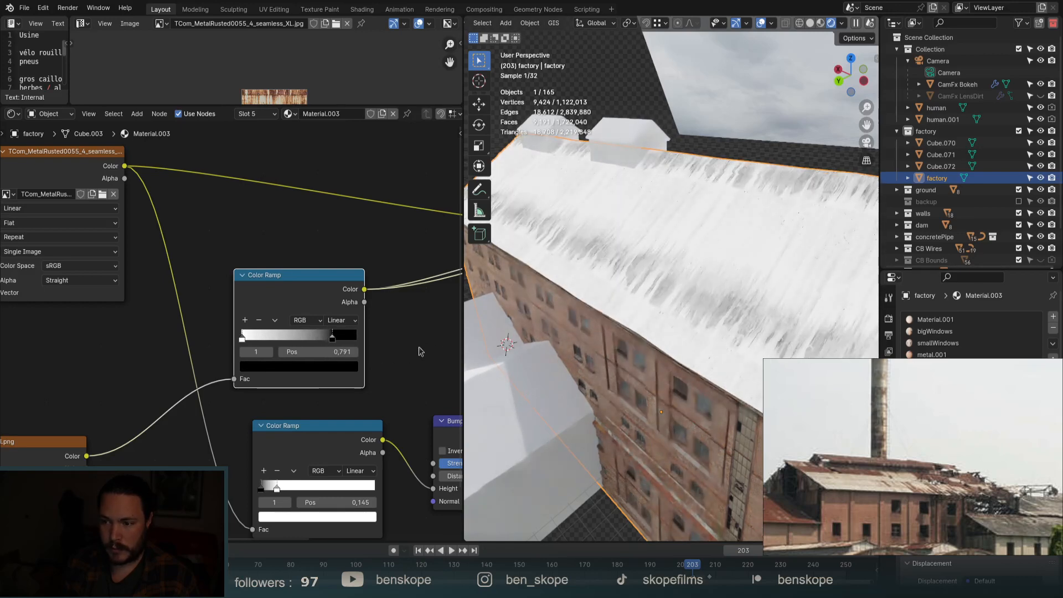
scroll(372, 342, "down", 2)
Give plasterWall its own mapping with Ctrl+T, then offset its Location Y and adjust tiling.
scroll(372, 342, "down", 1)
left_click(190, 394)
key("ctrl+t")
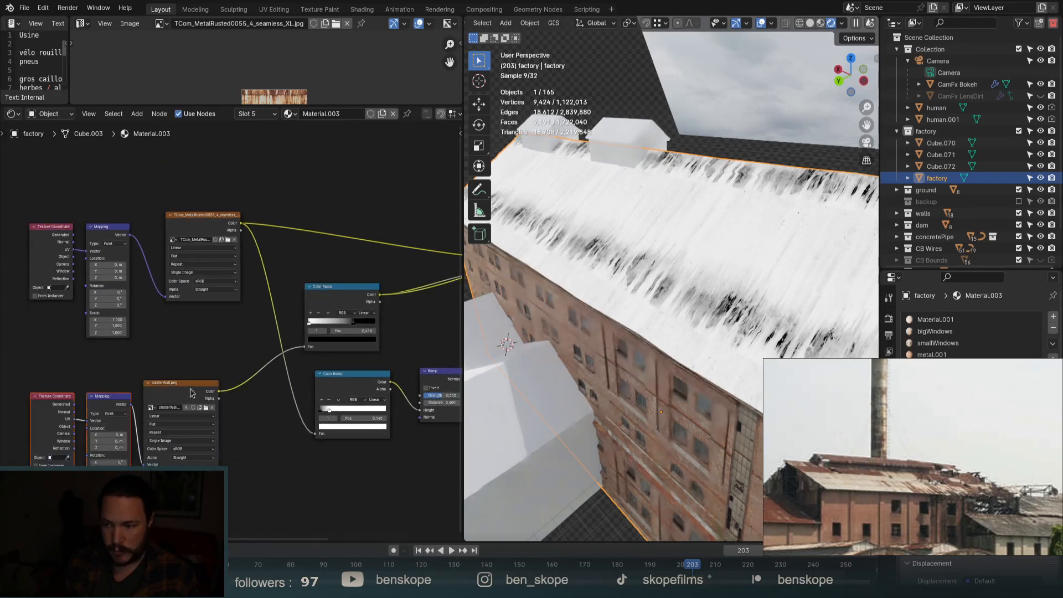
scroll(68, 482, "up", 9)
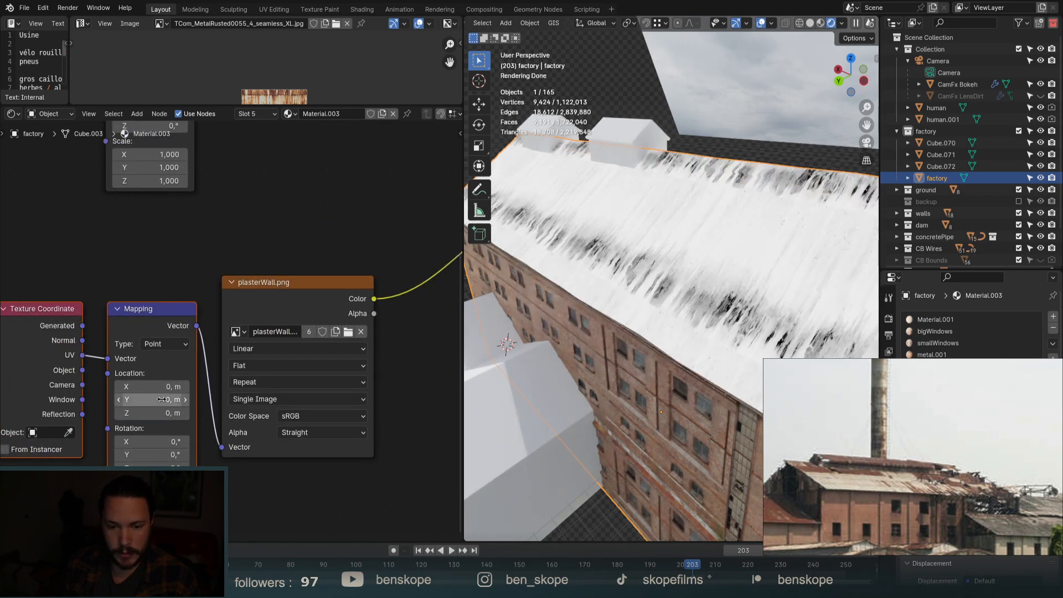
left_click_drag(149, 399, 175, 399)
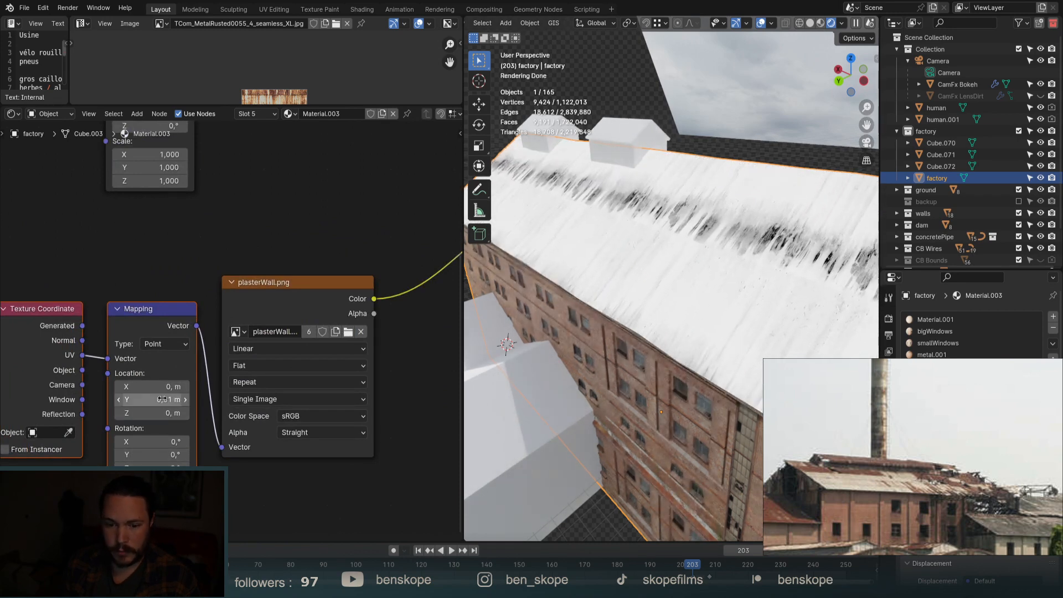
mouse_move(149, 497)
left_mouse_down()
mouse_move(171, 523)
mouse_move(130, 523)
mouse_move(158, 523)
left_mouse_up()
left_click_drag(160, 399, 174, 399)
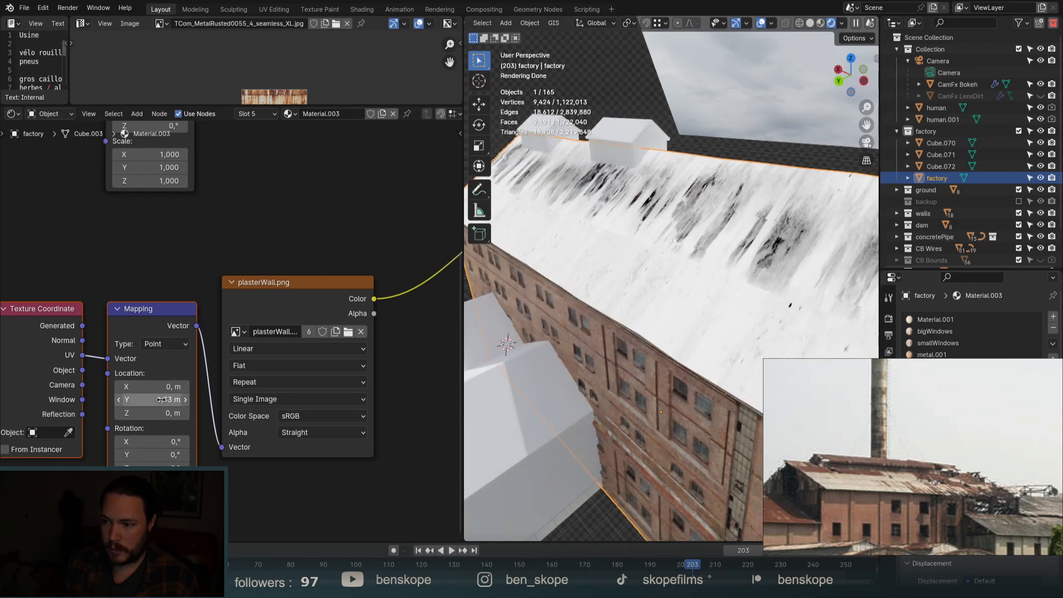
Whiten the roof mask further and connect the rusted metal image Color to Base Color.
scroll(311, 242, "down", 8)
middle_click_drag(381, 244, 218, 351)
scroll(322, 303, "up", 8)
left_click_drag(312, 315, 357, 314)
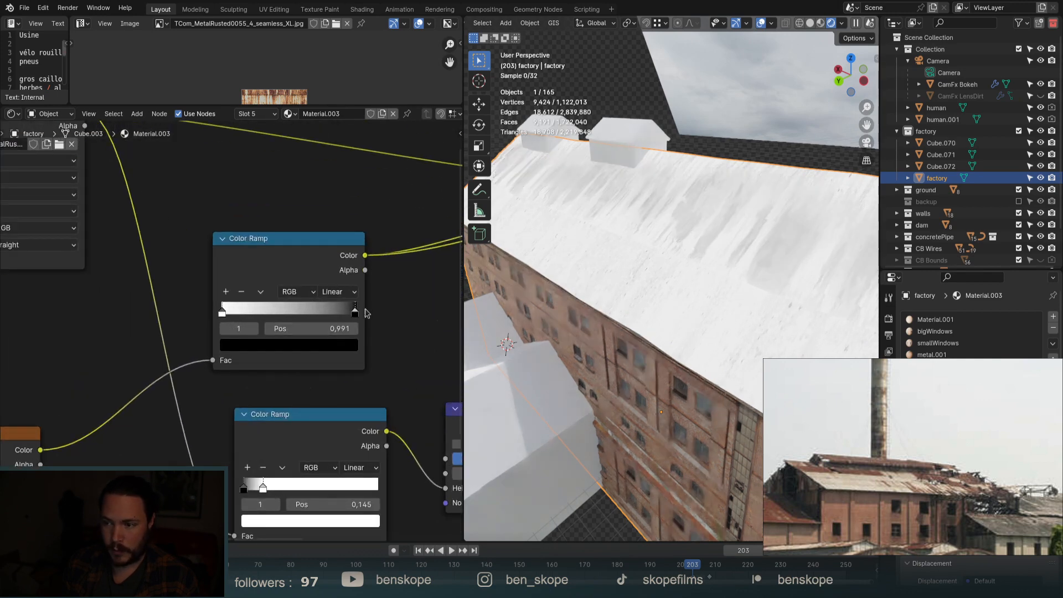
scroll(252, 310, "down", 3)
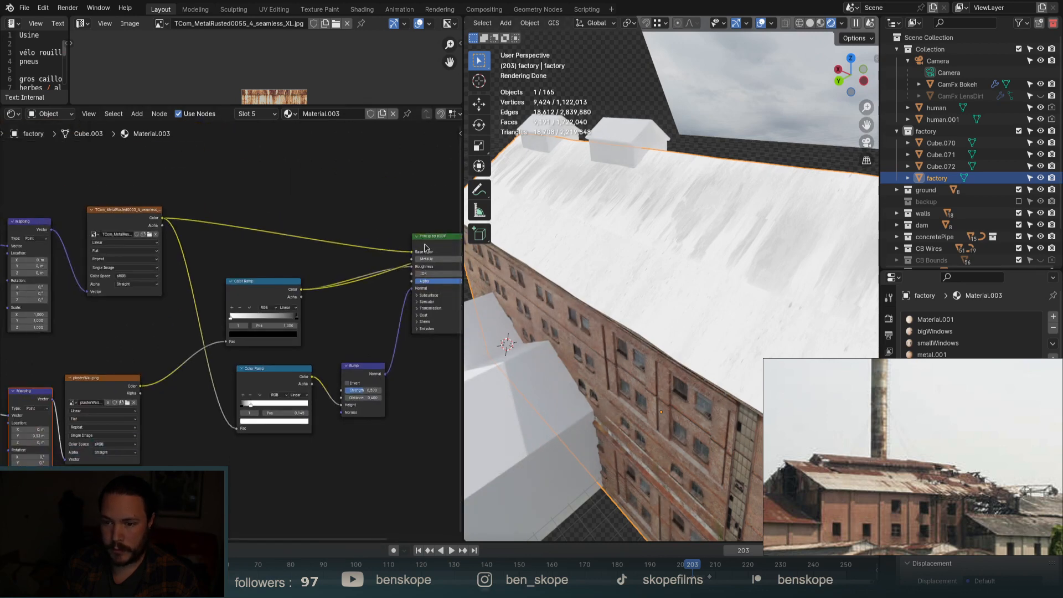
left_click_drag(424, 248, 424, 250)
middle_click_drag(681, 248, 684, 220)
middle_click_drag(682, 181, 682, 227)
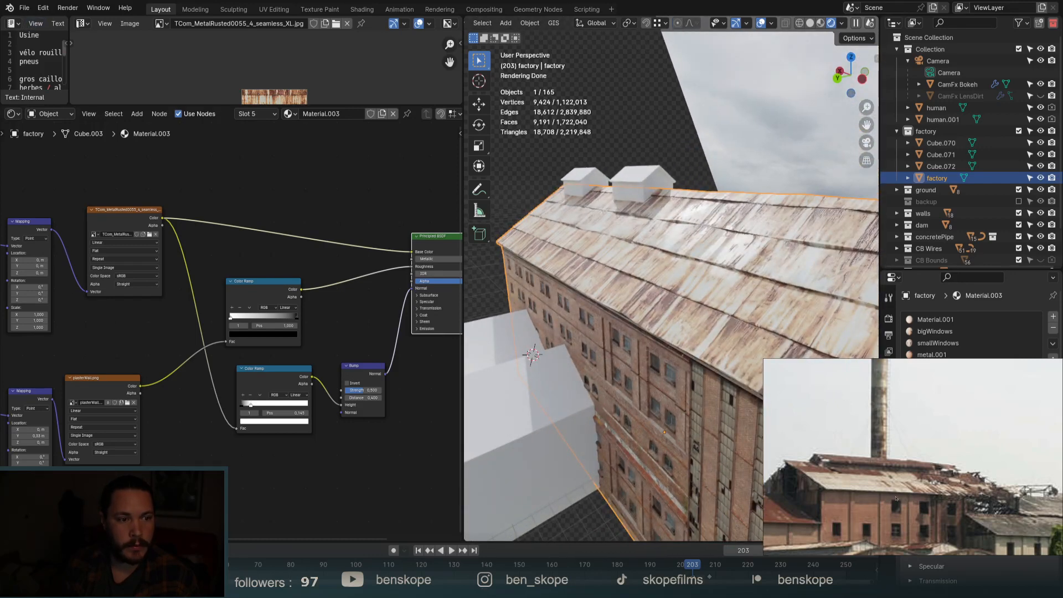
Insert a Hue/Saturation/Value node into the rusted metal's Base Color wire.
left_click(260, 208)
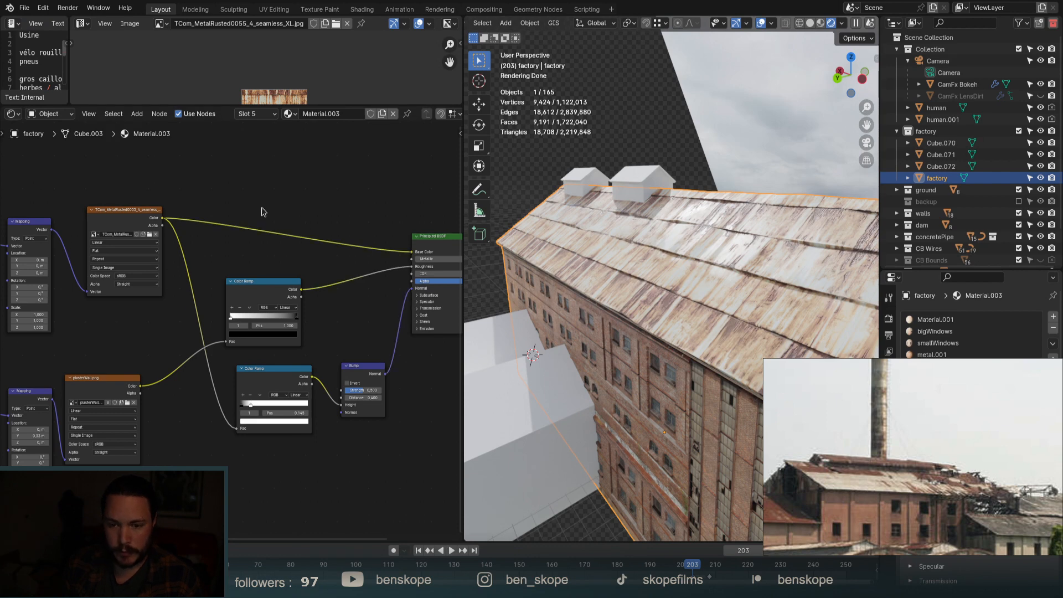
key("shift+a")
left_click(260, 207)
type("hue")
key("Return")
left_click(260, 207)
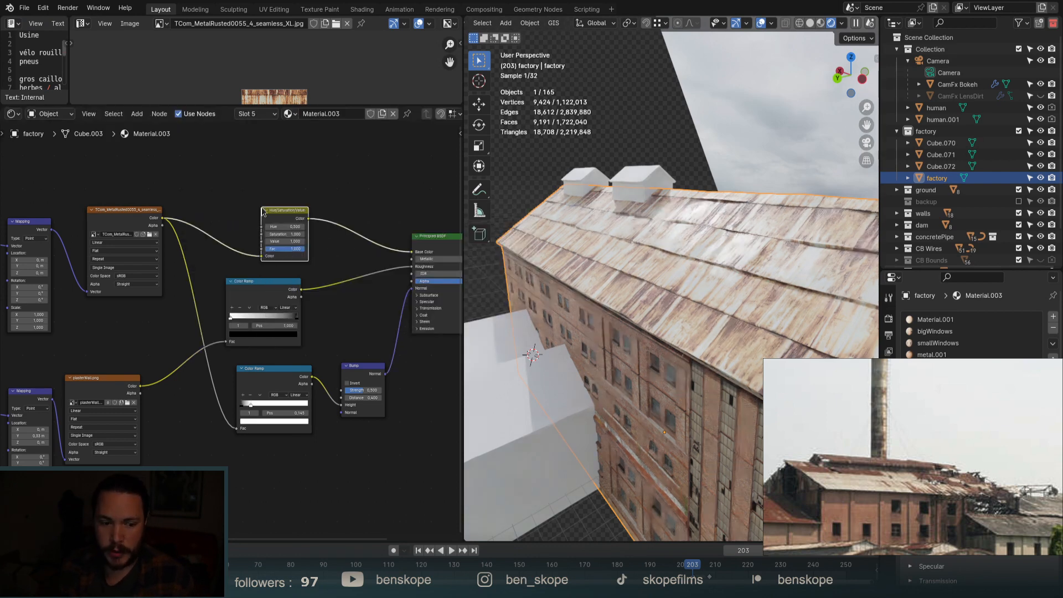
Set the Hue/Saturation/Value node to Saturation 0.9 and Value 0.8, then view through the camera.
scroll(277, 231, "up", 4)
left_click(254, 257)
left_click(254, 257)
left_click(254, 257)
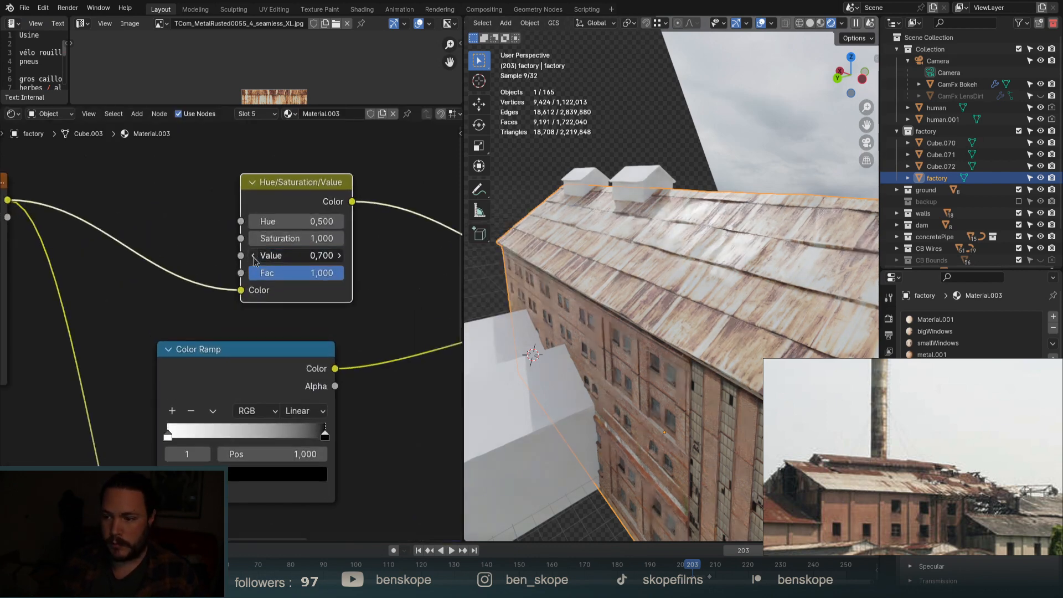
left_click(253, 256)
left_click(253, 256)
left_click(253, 257)
left_click(253, 257)
left_click(253, 257)
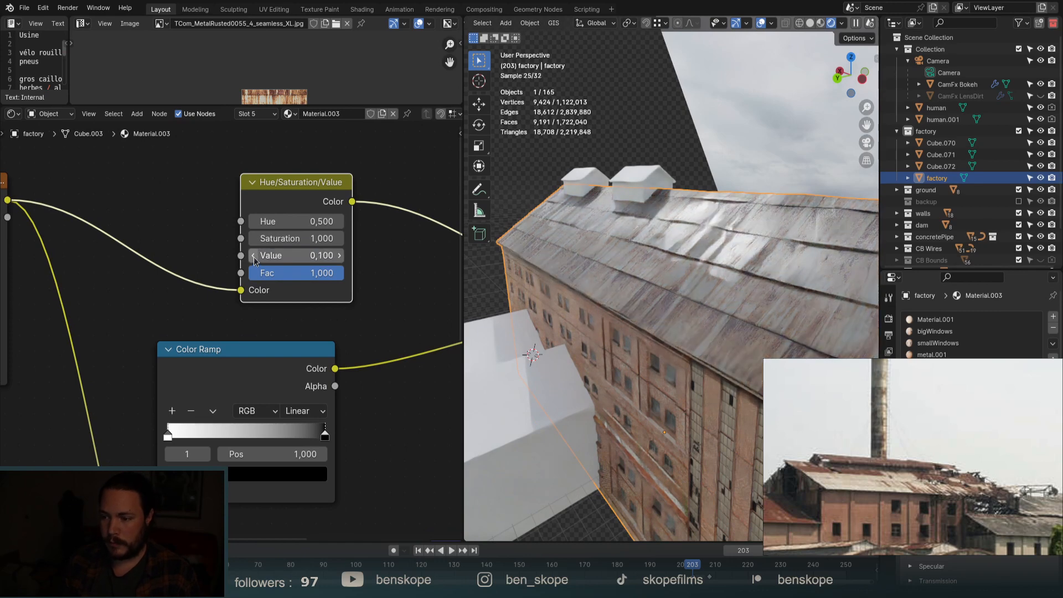
left_click(339, 260)
left_click(339, 261)
left_click(339, 261)
left_click(339, 261)
left_click(339, 261)
left_click(339, 261)
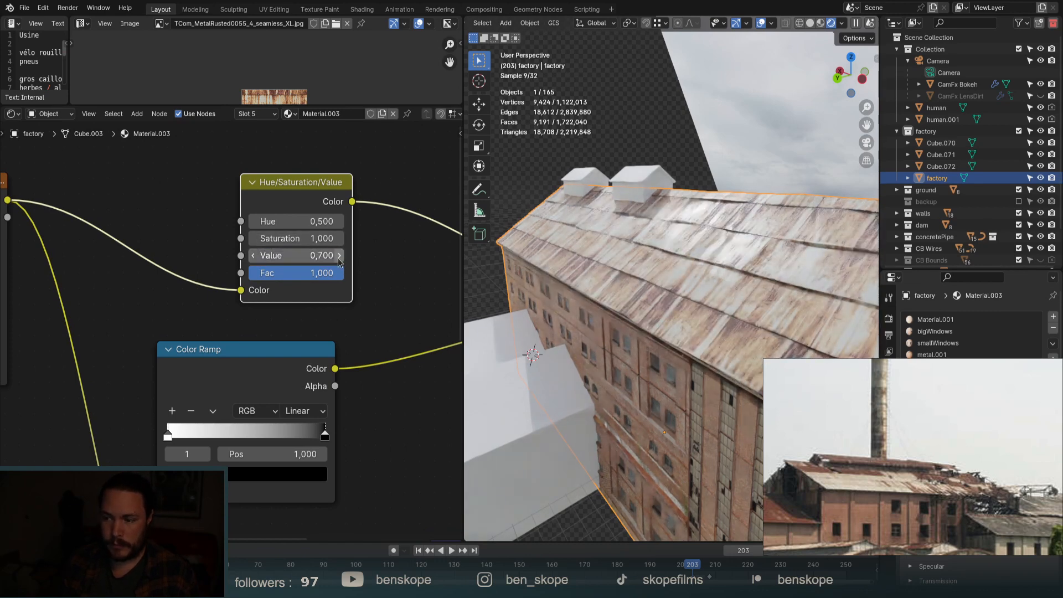
left_click(253, 239)
left_click(253, 239)
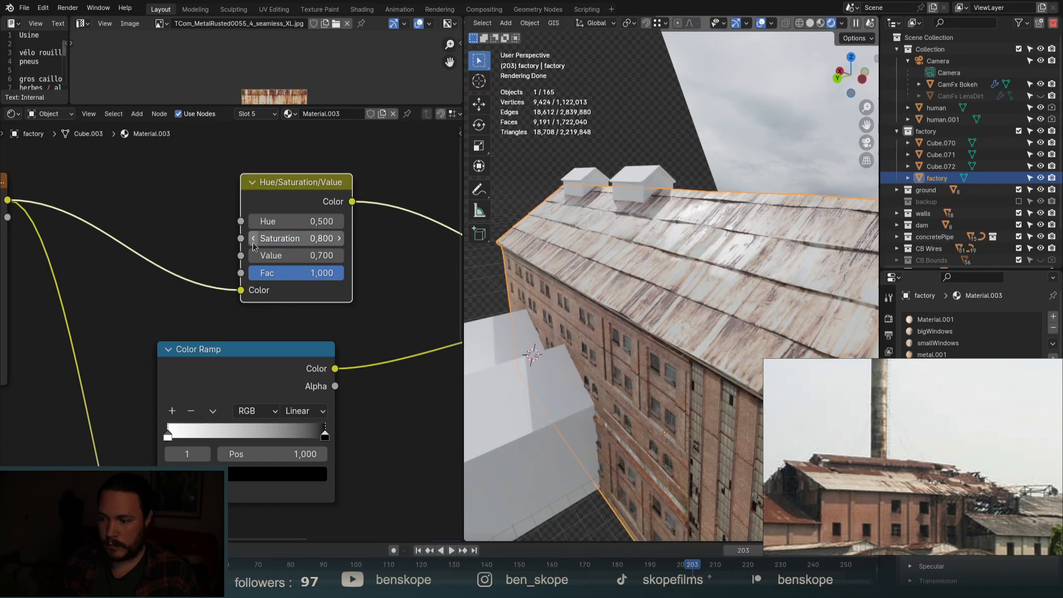
left_click(339, 238)
left_click(340, 256)
middle_click_drag(689, 295, 816, 205)
left_click(866, 143)
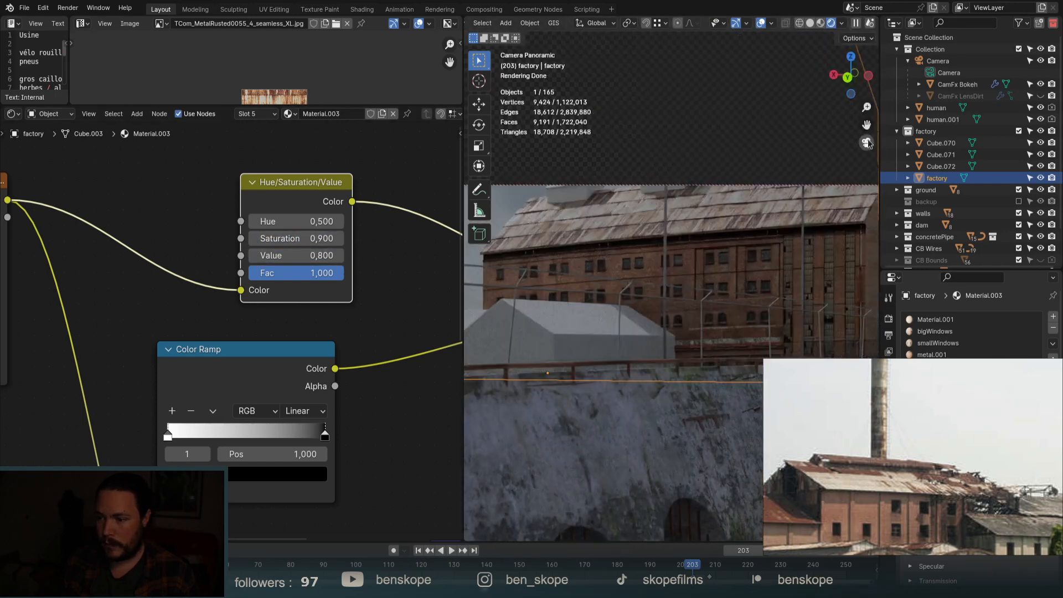
scroll(540, 333, "down", 5)
scroll(579, 293, "up", 10)
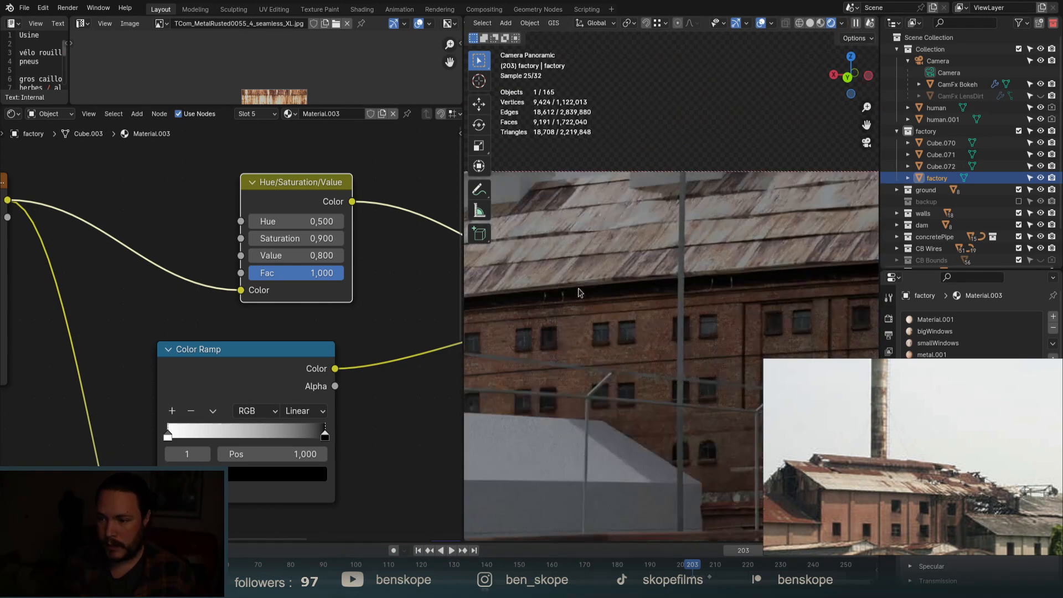
scroll(626, 294, "down", 2)
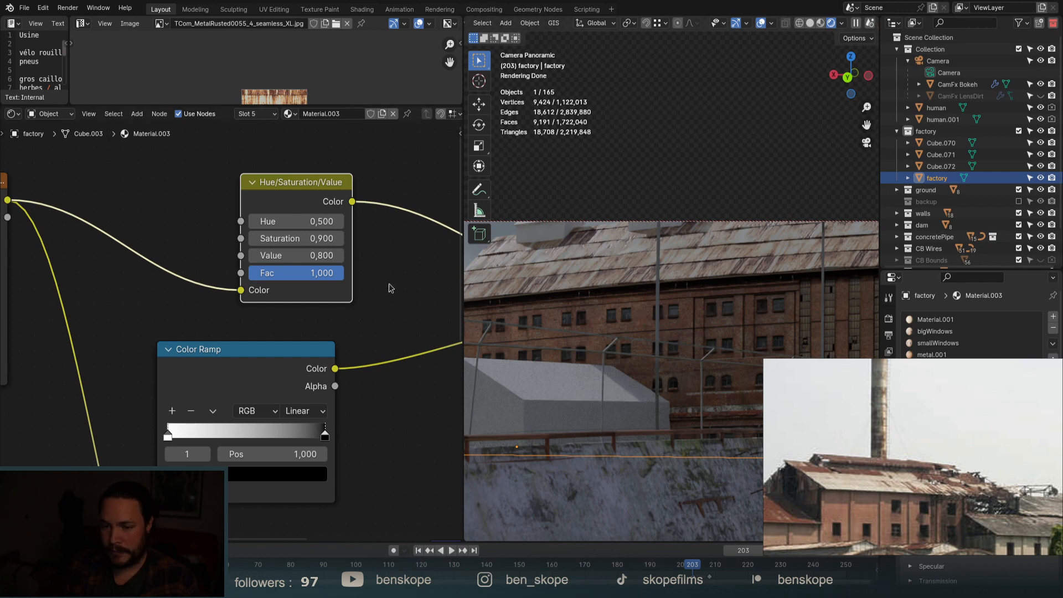
Shift the three left-hand texture nodes slightly left.
scroll(233, 303, "down", 5)
left_click_drag(9, 239, 156, 328)
scroll(144, 310, "up", 1)
key("g")
left_click(128, 305)
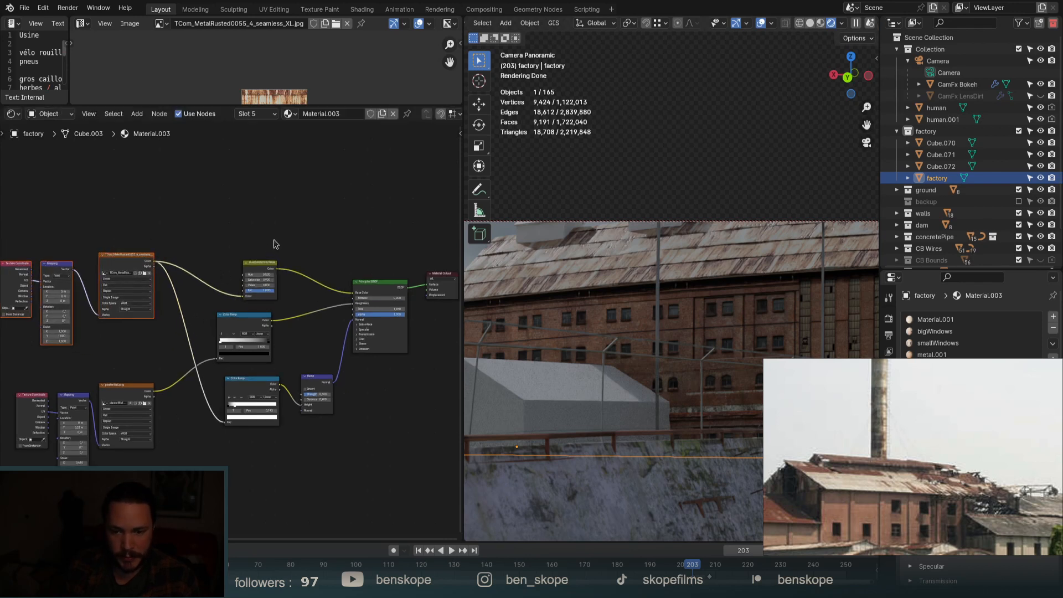
Raise the Hue/Saturation/Value node and move the shader and Material Output nodes to the right.
left_click_drag(255, 234, 287, 277)
key("g")
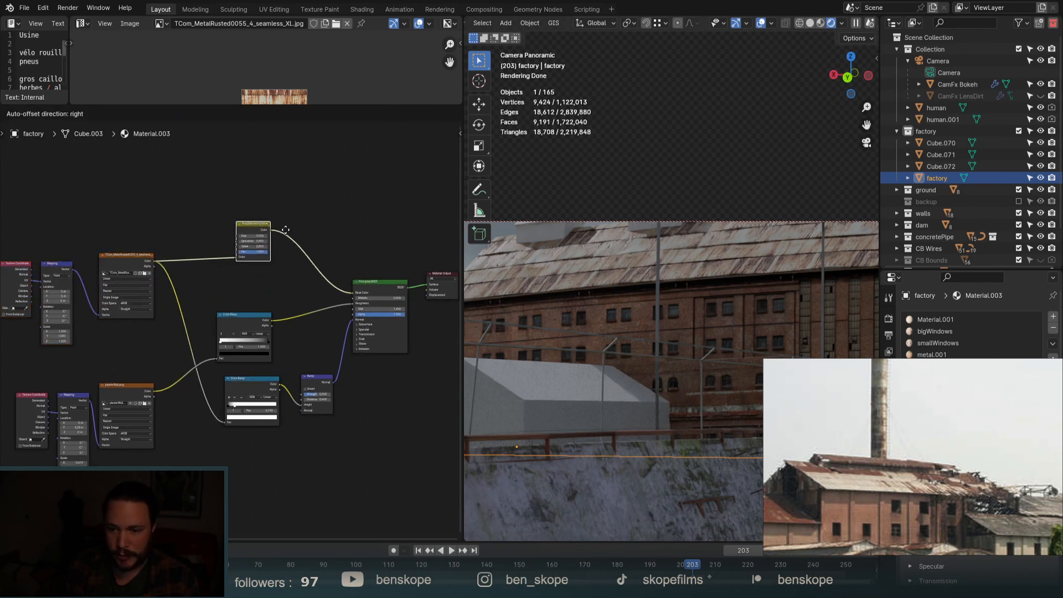
left_click(281, 236)
scroll(284, 361, "down", 5)
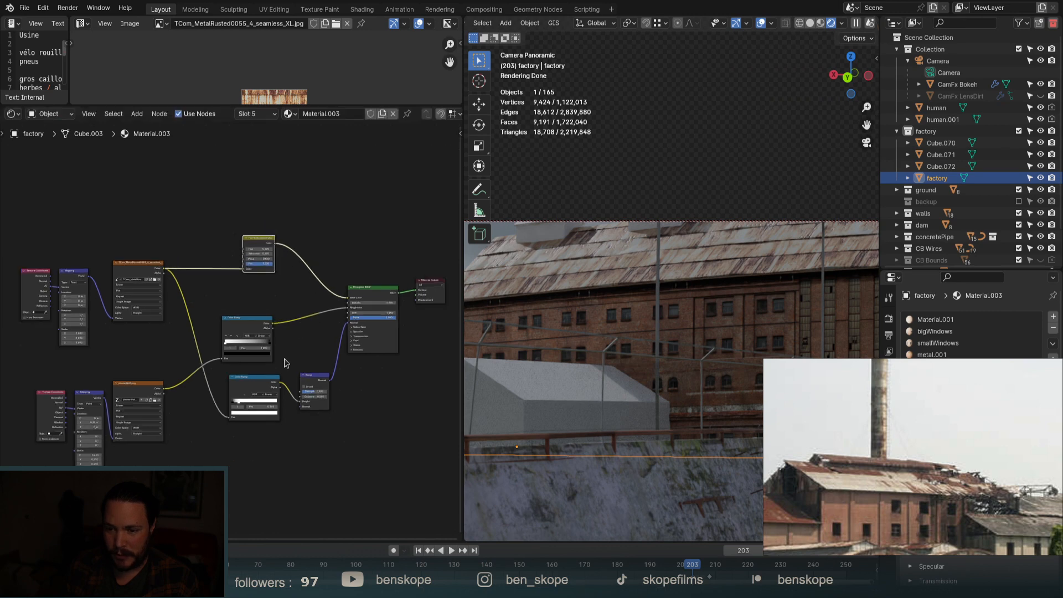
left_click_drag(420, 274, 341, 339)
scroll(339, 340, "up", 3)
key("g")
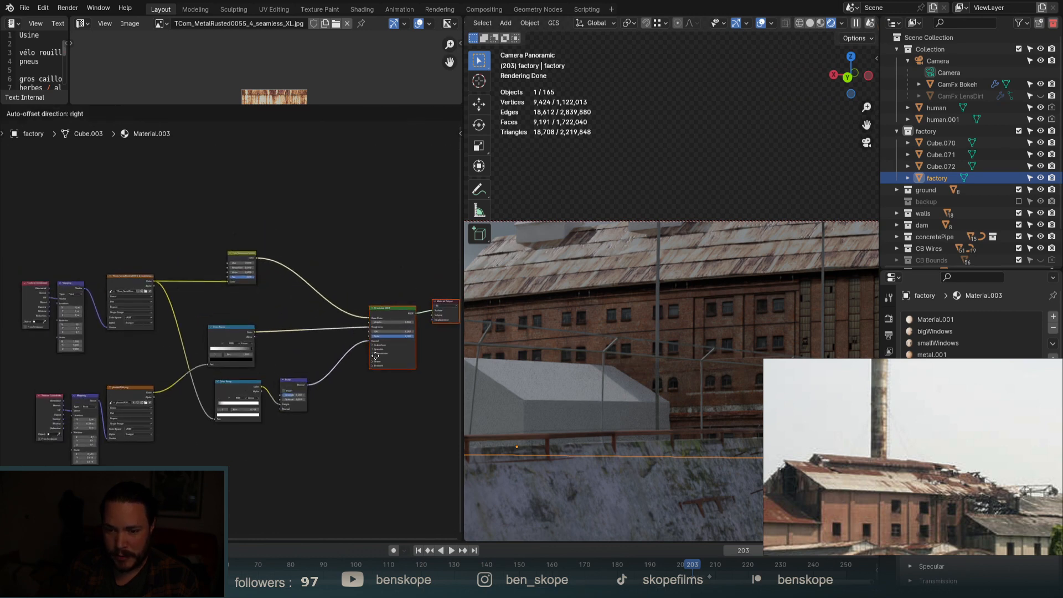
left_click(375, 361)
scroll(378, 358, "down", 4)
scroll(396, 309, "up", 5)
left_click_drag(416, 293, 390, 347)
key("g")
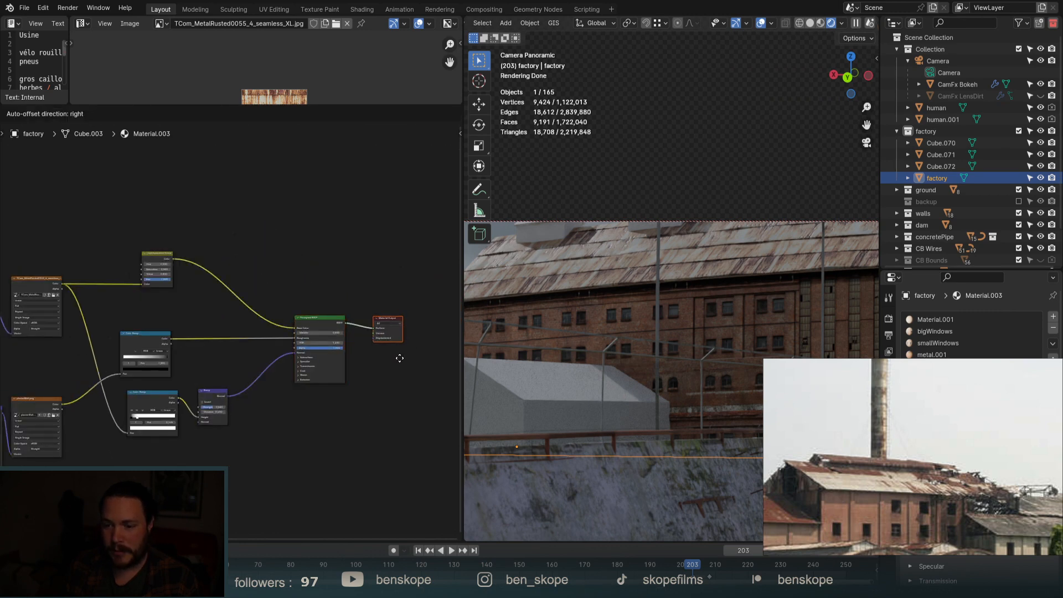
left_click(407, 355)
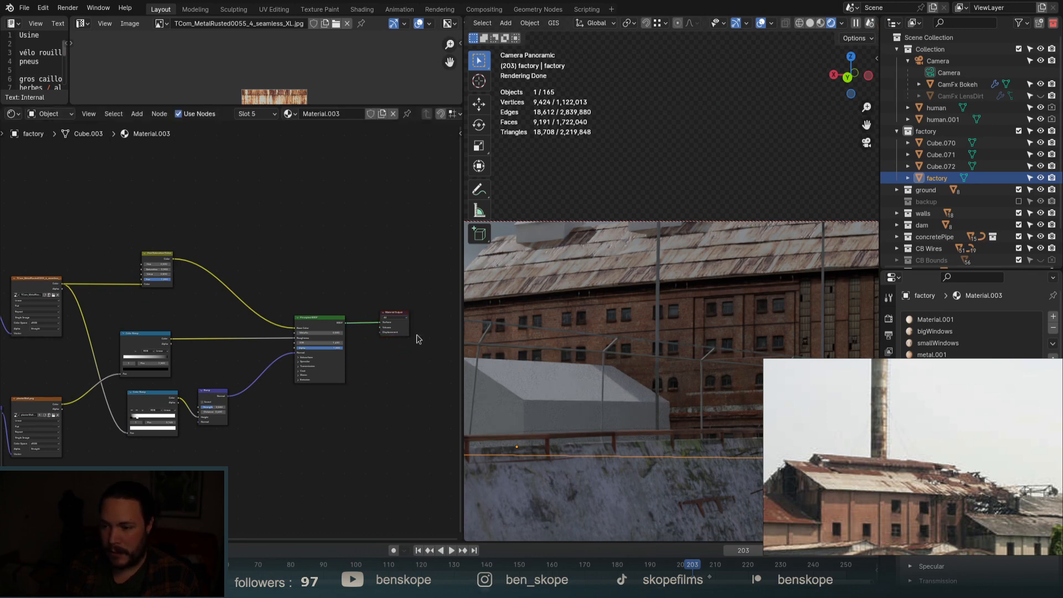
Drag the Mapping node's Scale X, Y and Z values up together.
scroll(416, 333, "down", 3)
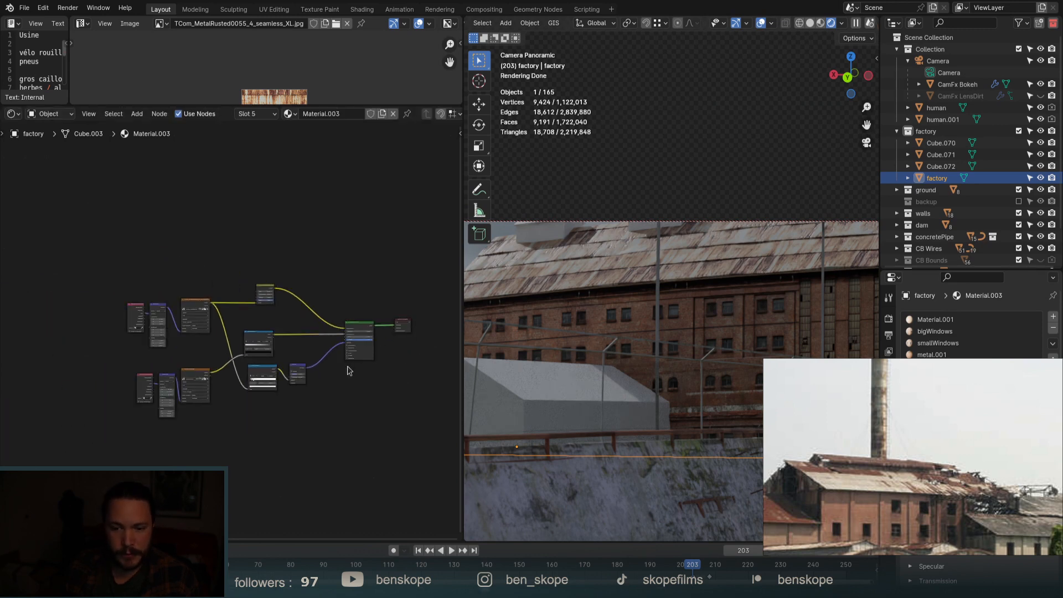
scroll(133, 336, "up", 10)
left_click_drag(355, 365, 344, 405)
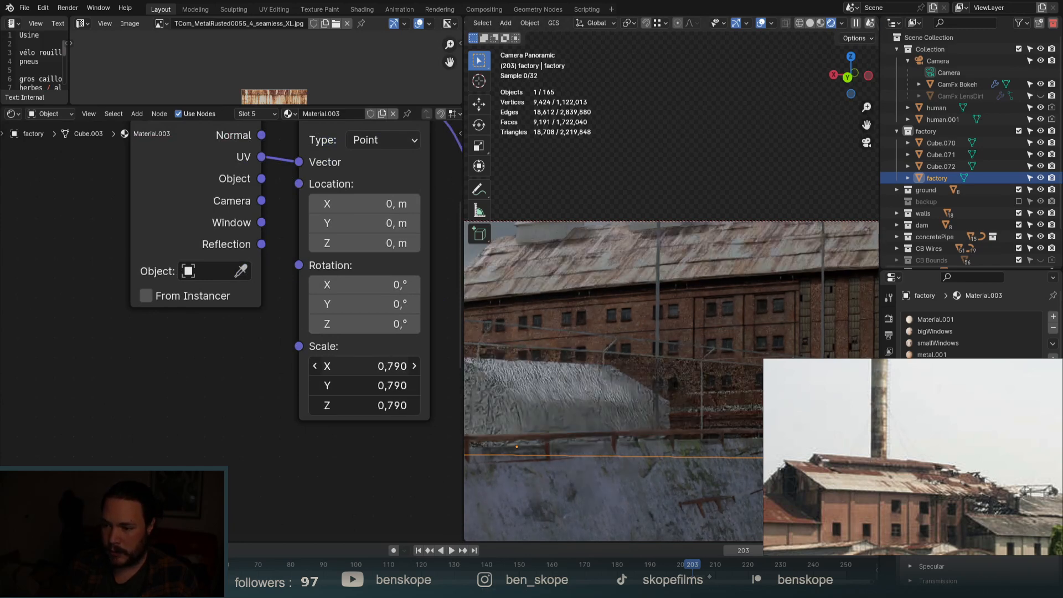
Set the Mapping scale to exactly 2 on X, Y and Z.
key("Escape")
left_click_drag(386, 365, 413, 406)
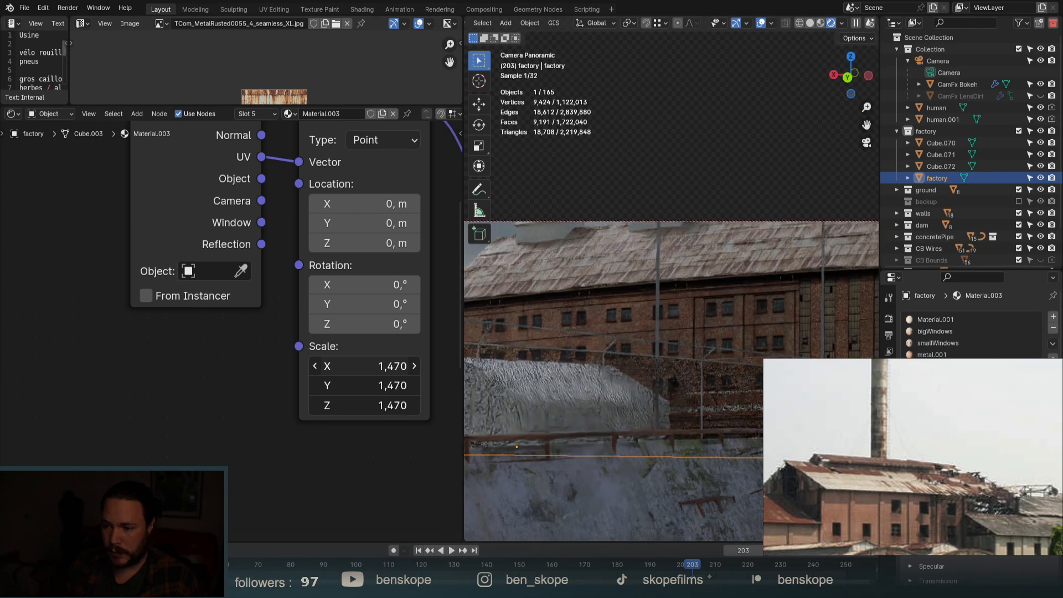
key("Escape")
left_click(382, 361)
type("2")
key("Return")
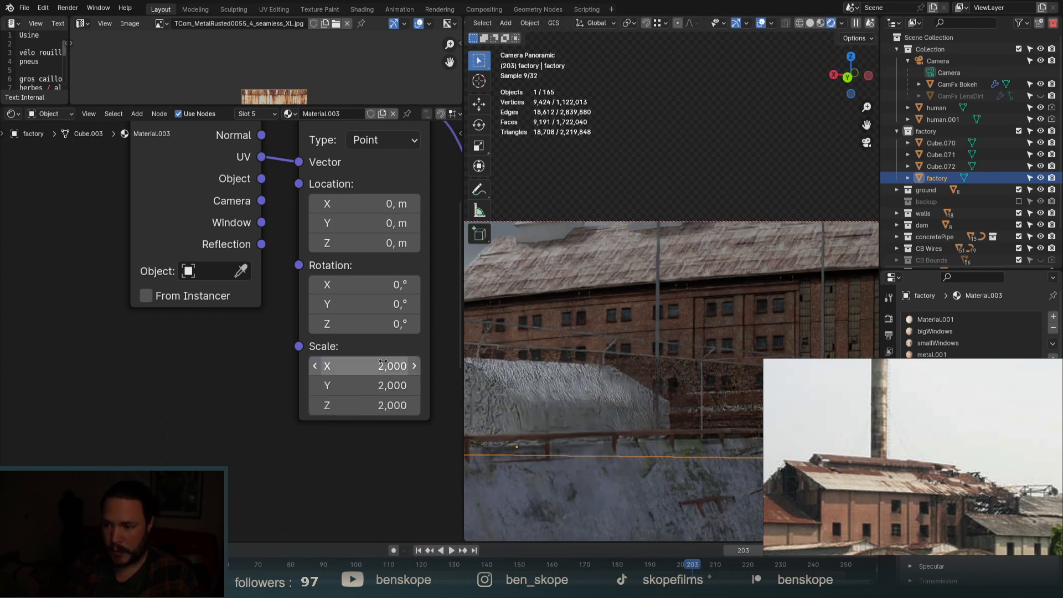
Inspect the factory roof from above, then return to the camera view.
scroll(642, 354, "down", 4)
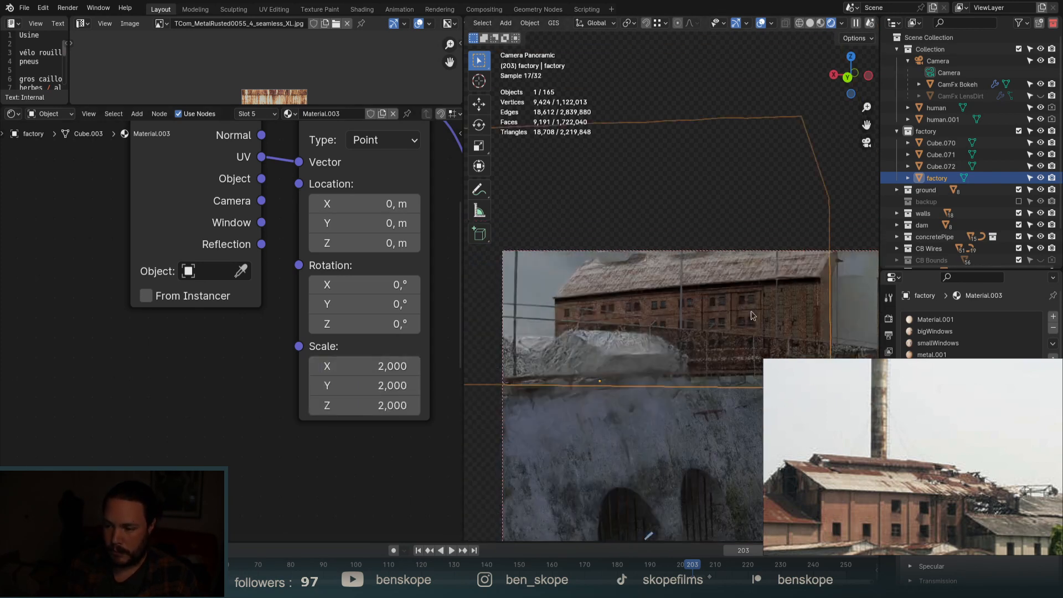
middle_click_drag(686, 310, 755, 376)
scroll(578, 198, "up", 6)
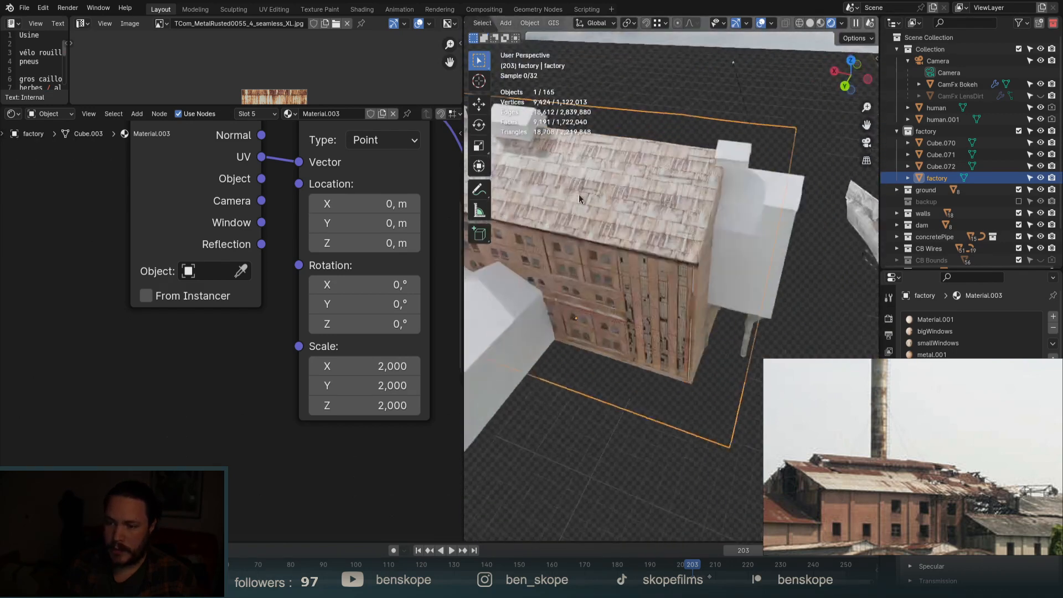
scroll(608, 175, "up", 2)
middle_click_drag(579, 194, 618, 216)
scroll(616, 213, "up", 2)
scroll(728, 236, "down", 3)
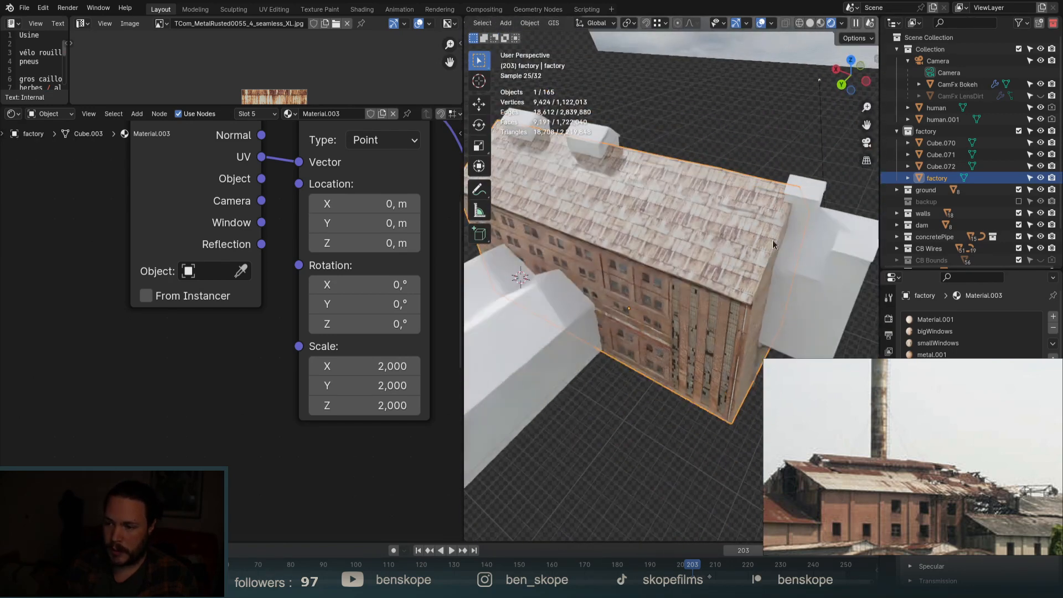
left_click(866, 142)
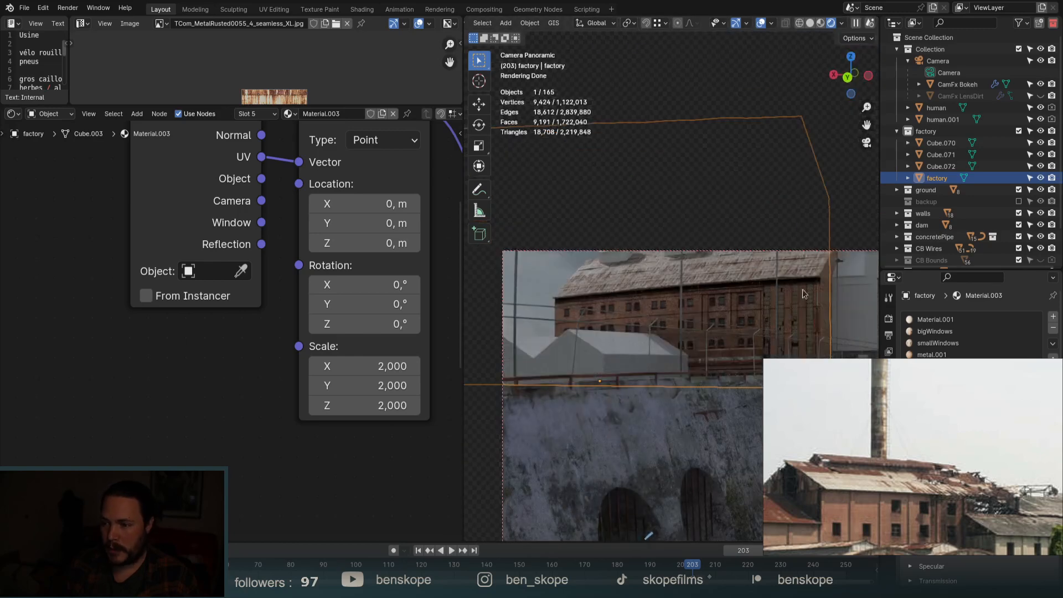
scroll(750, 265, "up", 2)
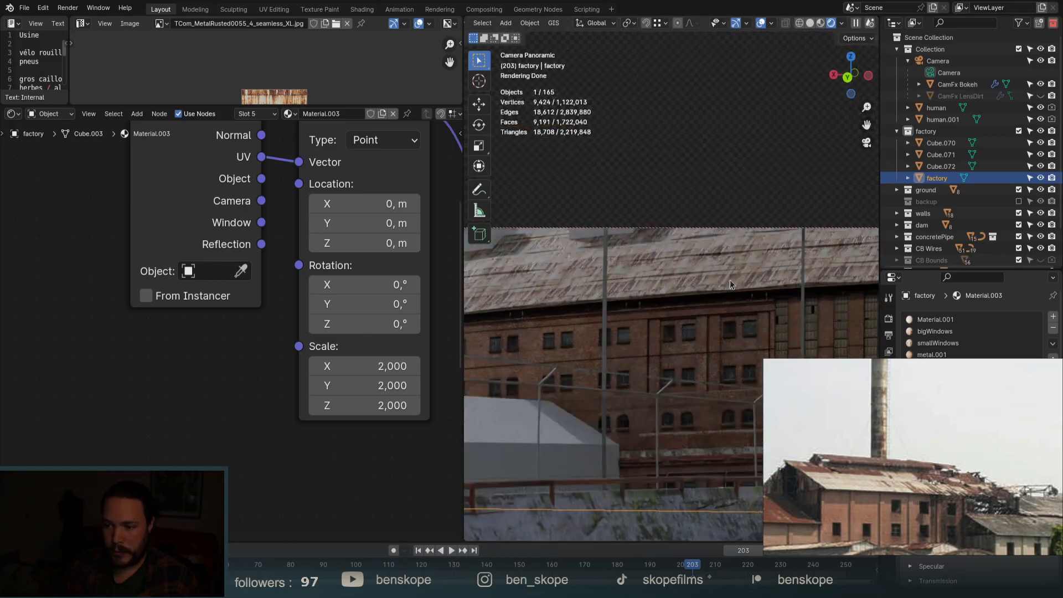
Enter 1,3 across all three Mapping scale fields for a 1.3 scale.
left_click_drag(380, 365, 379, 405)
type("1,3")
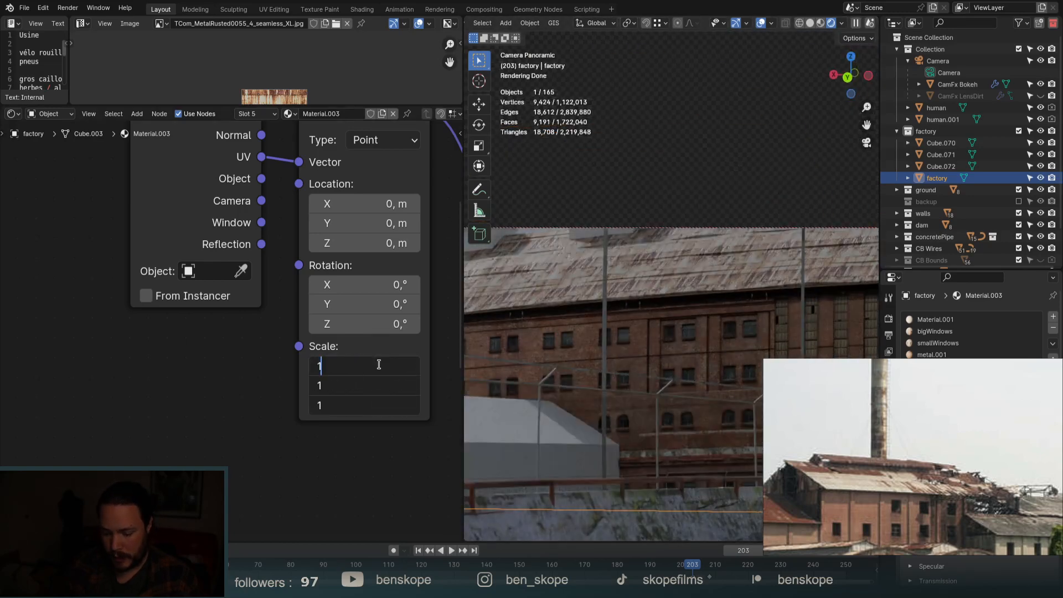
key("Return")
scroll(767, 303, "down", 2)
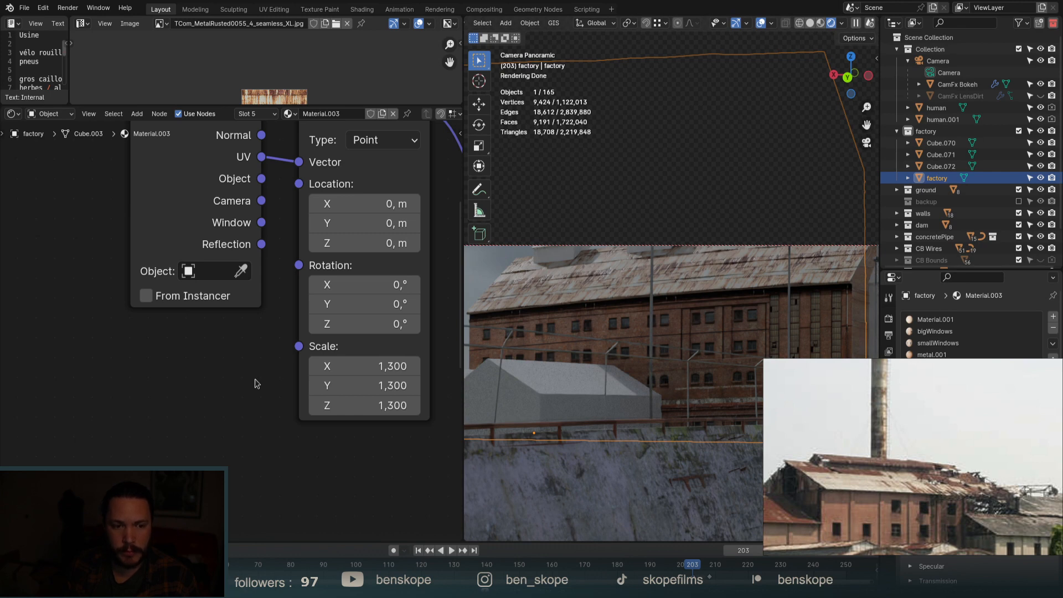
scroll(255, 383, "down", 6)
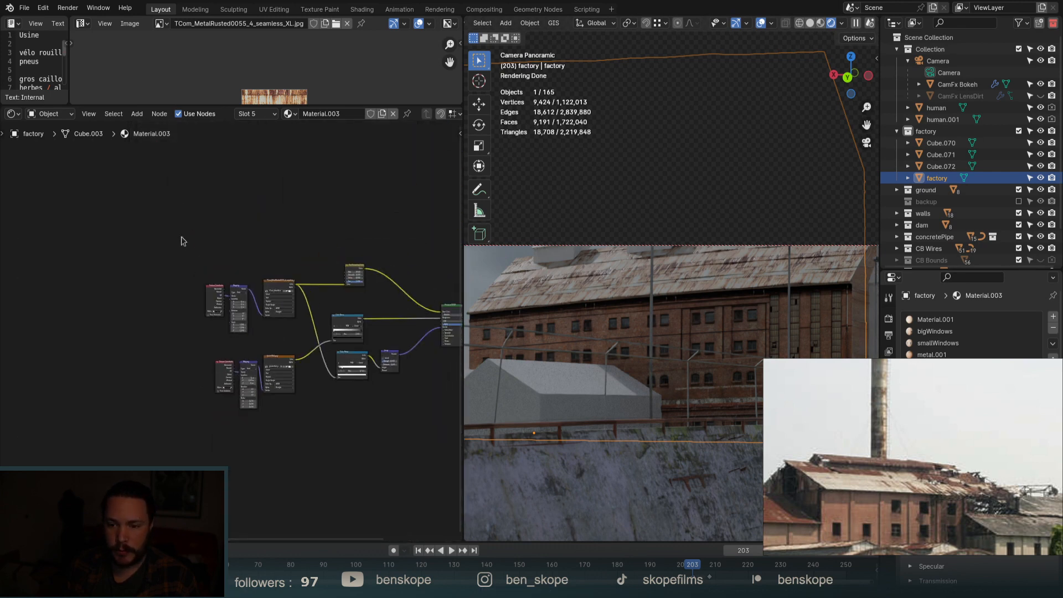
Move the upper-left nodes aside and add a second rusted metal image texture, previewing it.
left_click_drag(180, 236, 298, 332)
key("g")
left_click(271, 309)
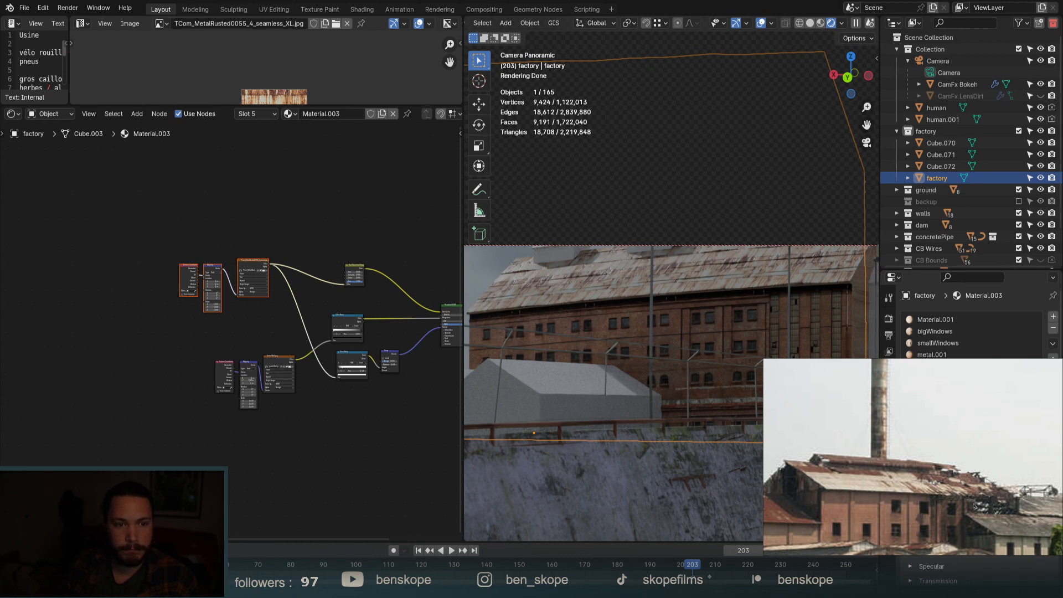
left_click_drag(123, 336, 123, 336)
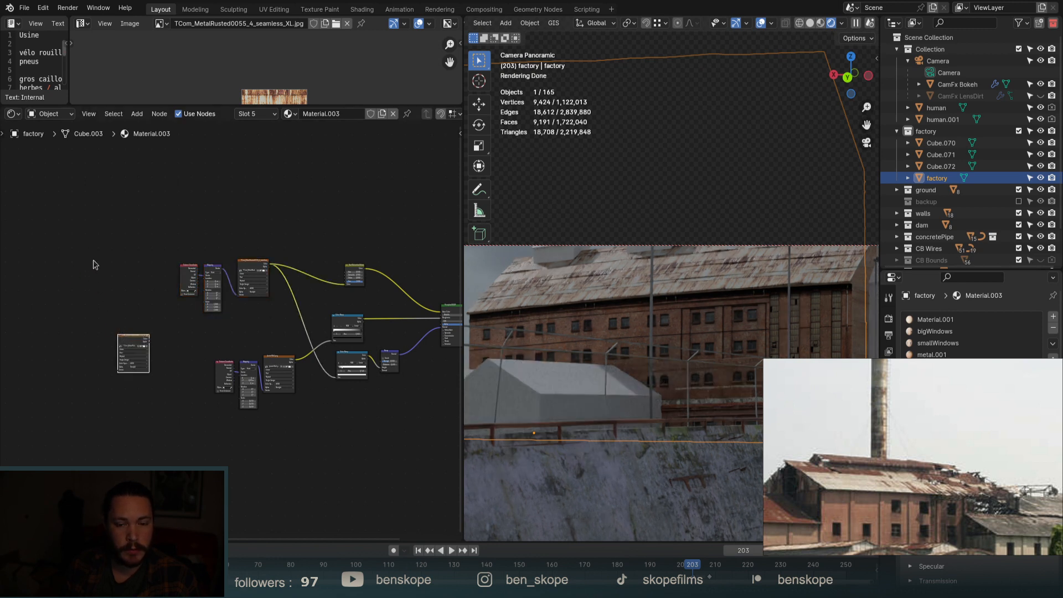
left_click_drag(143, 341, 289, 217)
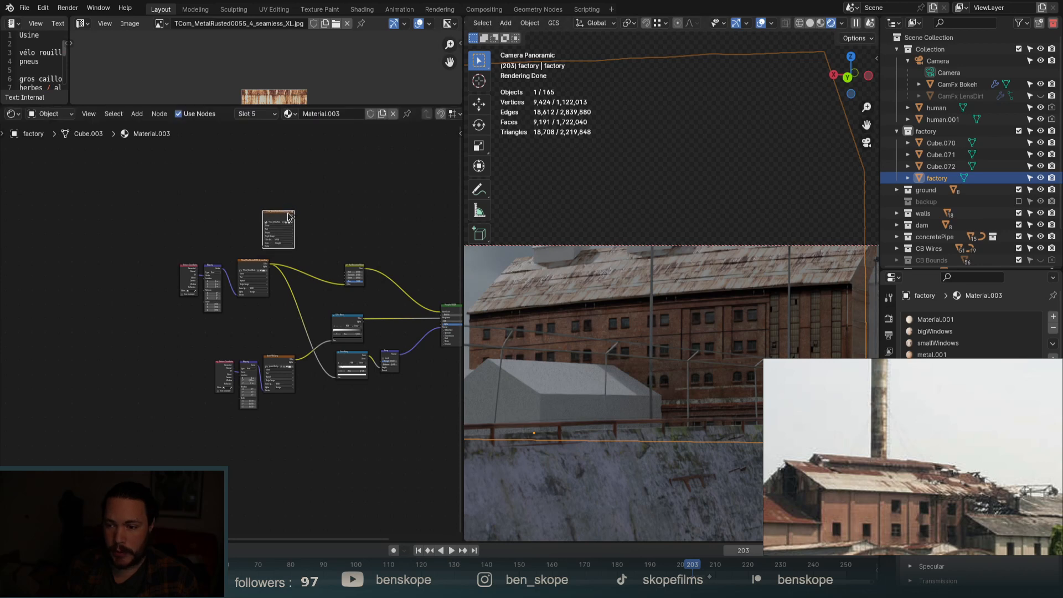
left_click(288, 214, "ctrl+shift")
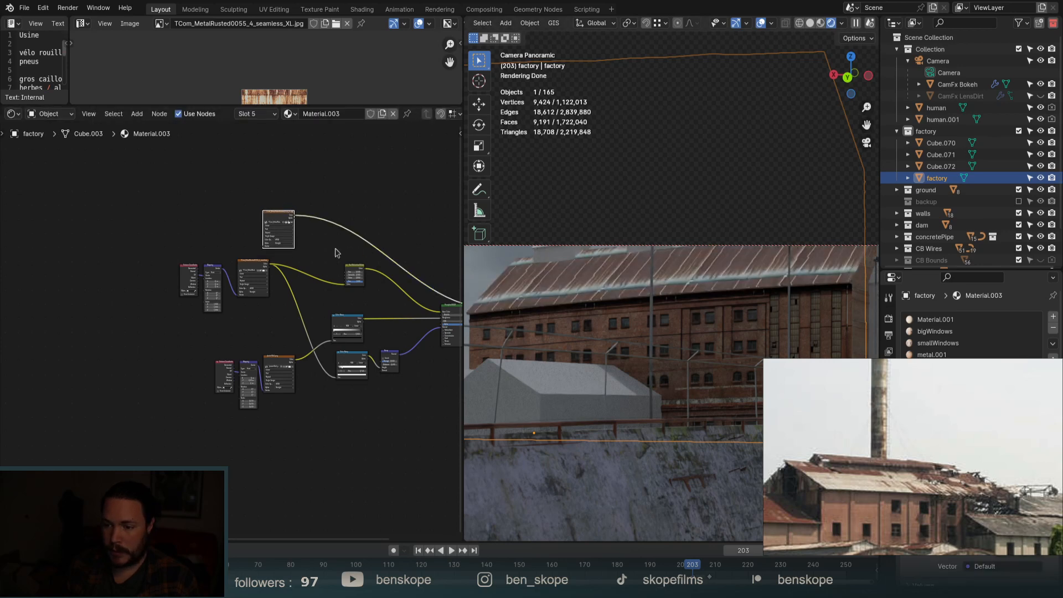
Inspect the roof texture, then drop the new image onto the colour link to create a Mix node.
middle_click_drag(704, 311, 705, 347)
scroll(578, 184, "up", 10)
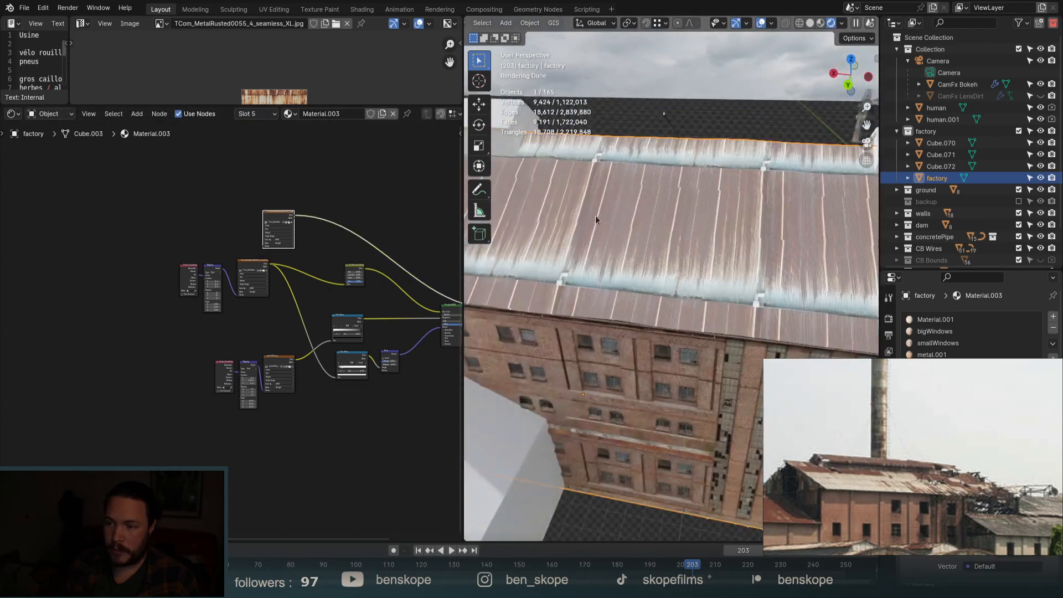
middle_click_drag(612, 252, 594, 255)
scroll(684, 351, "up", 7)
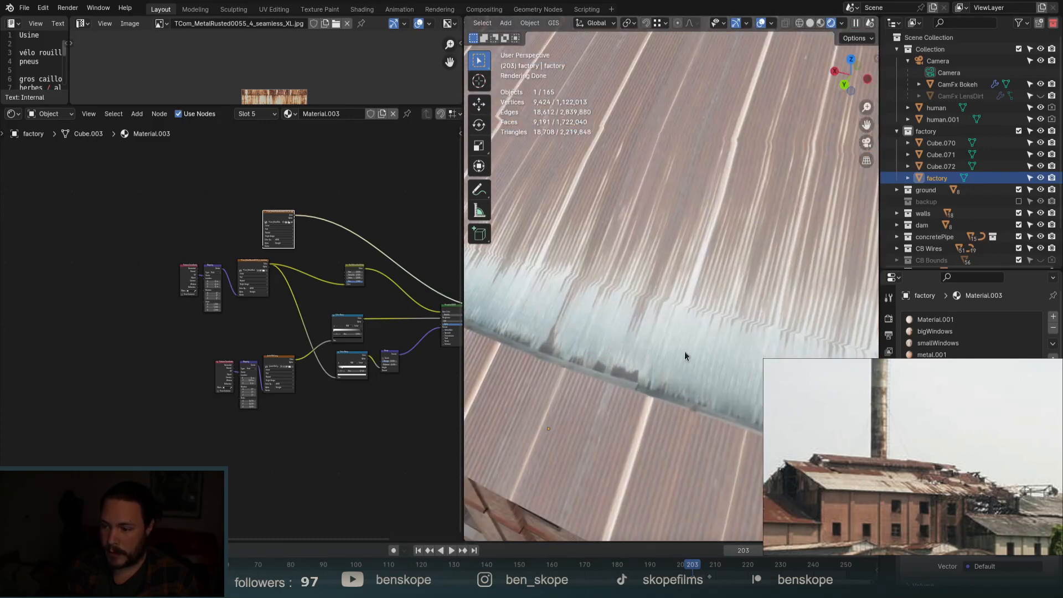
scroll(684, 351, "down", 3)
left_click_drag(284, 217, 363, 220)
right_click_drag(362, 226, 354, 277, "ctrl+shift")
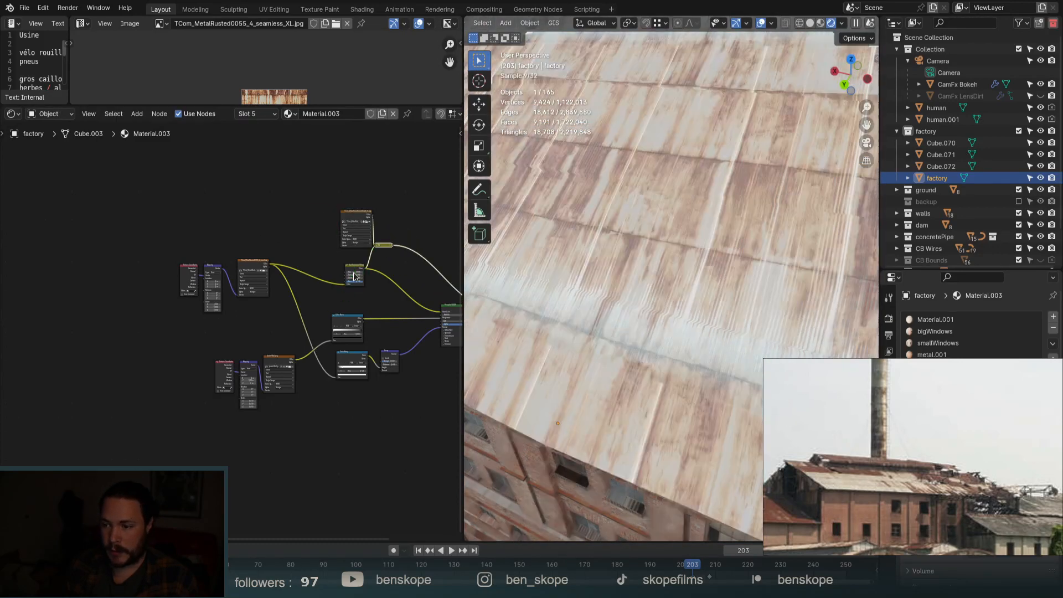
Reposition the top image texture node to the left and begin adding another node.
scroll(354, 276, "down", 4)
middle_click_drag(354, 277, 318, 270)
left_click_drag(278, 205, 319, 244)
key("g")
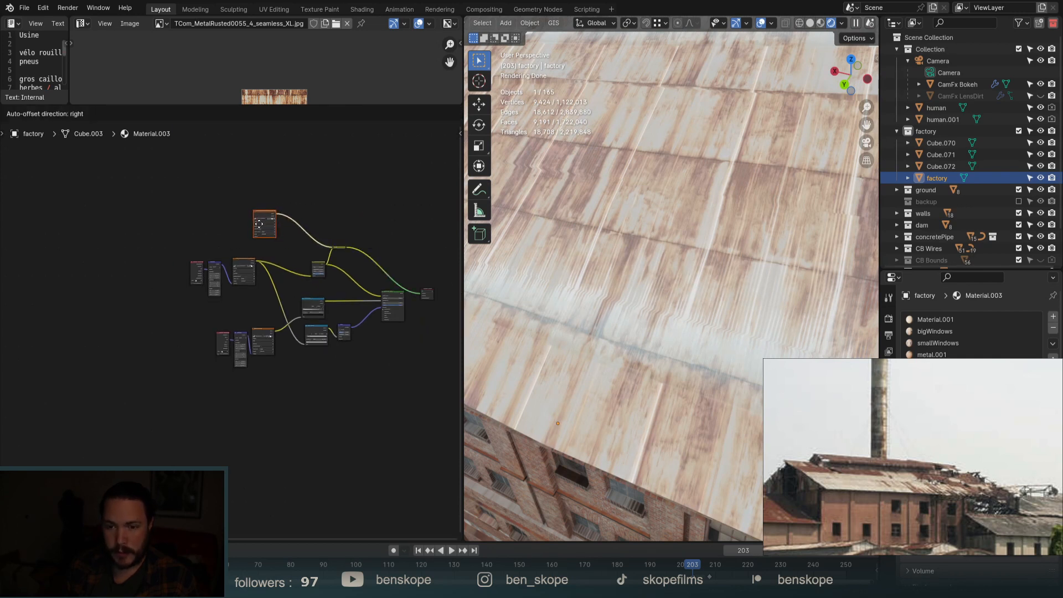
left_click(248, 221)
key("shift+a")
left_click(229, 191)
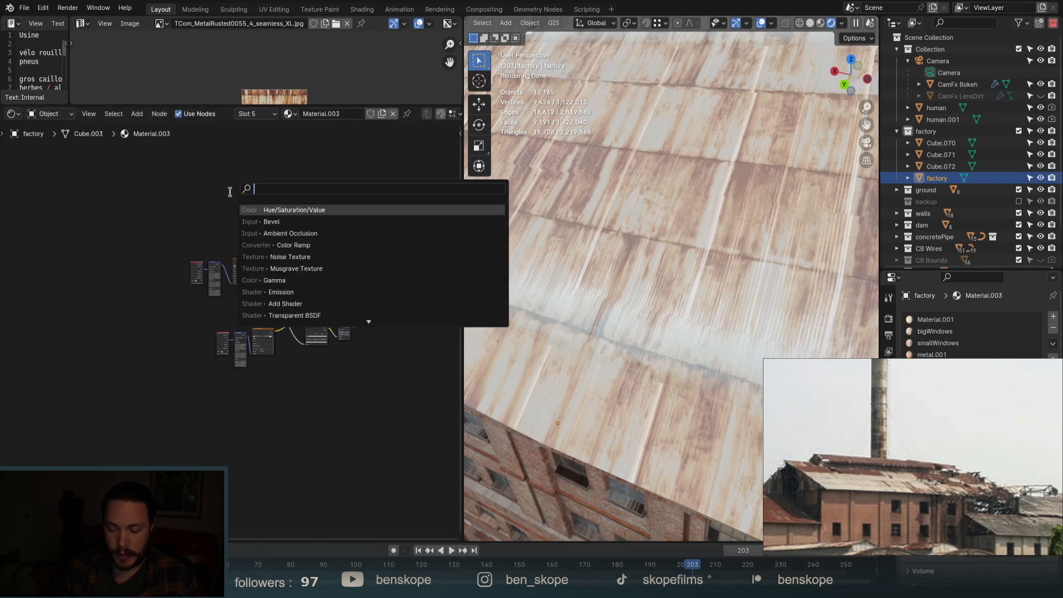
Add a Brick Texture with Mortar Size 0 and a black second colour, previewed on the roof.
type("bric")
key("Return")
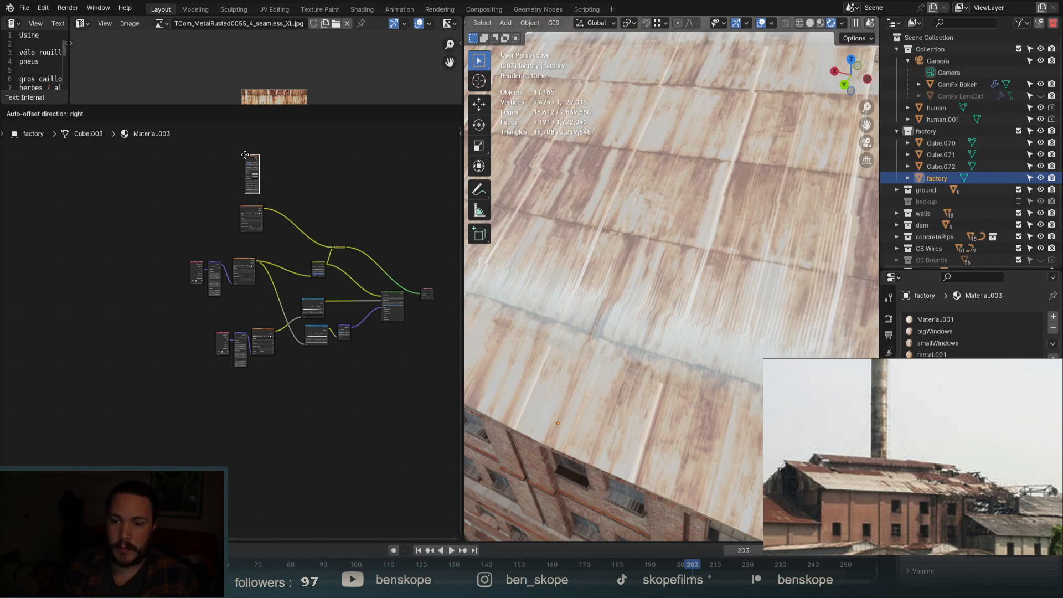
left_click(212, 207)
scroll(332, 265, "up", 4)
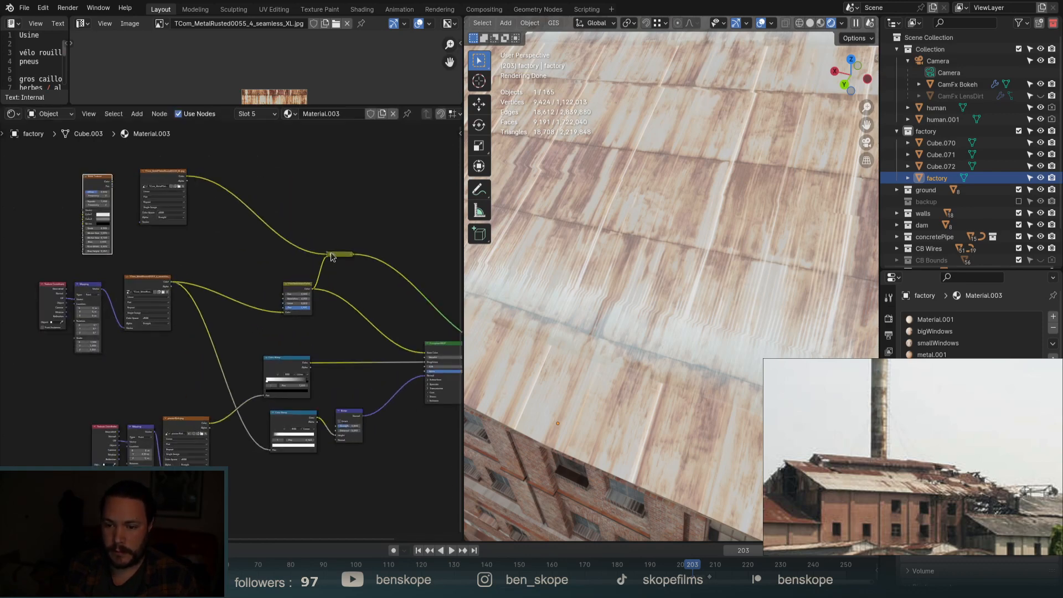
left_click(330, 256)
left_click(88, 183, "ctrl+shift")
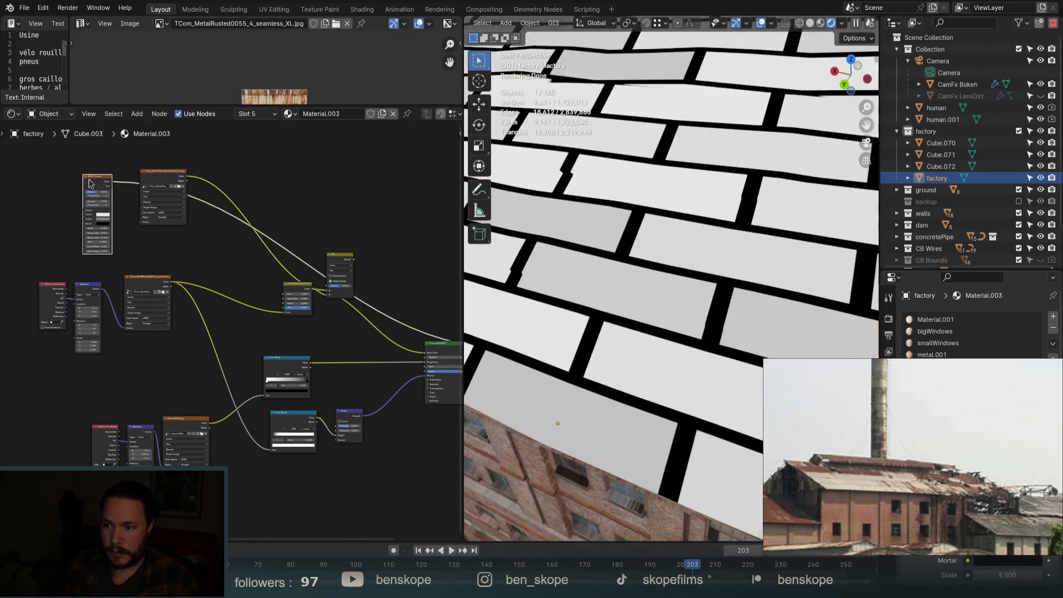
scroll(89, 183, "up", 8)
left_click_drag(155, 249, 111, 249)
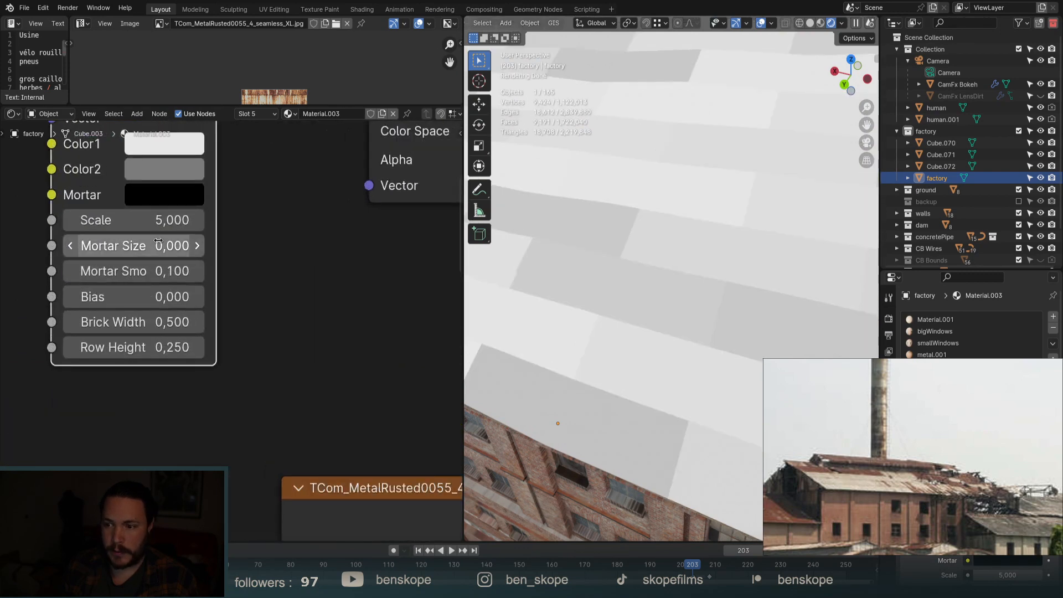
scroll(155, 249, "down", 2)
scroll(159, 262, "down", 1)
left_click(166, 224)
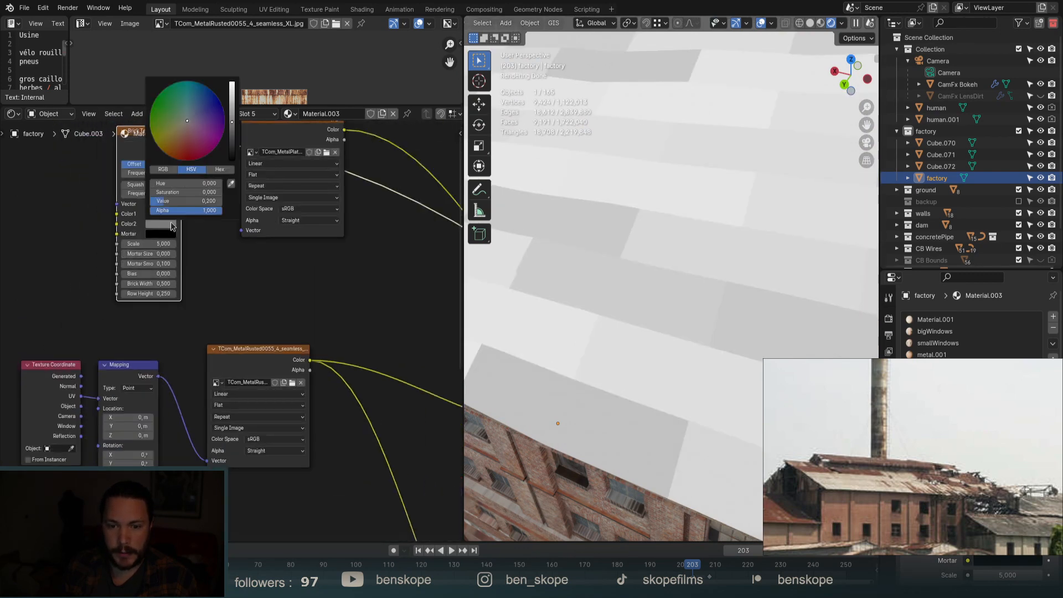
left_click_drag(232, 117, 232, 158)
Rearrange the nodes and add a Color Ramp feeding the brick mask into the Mix factor.
scroll(157, 210, "down", 3)
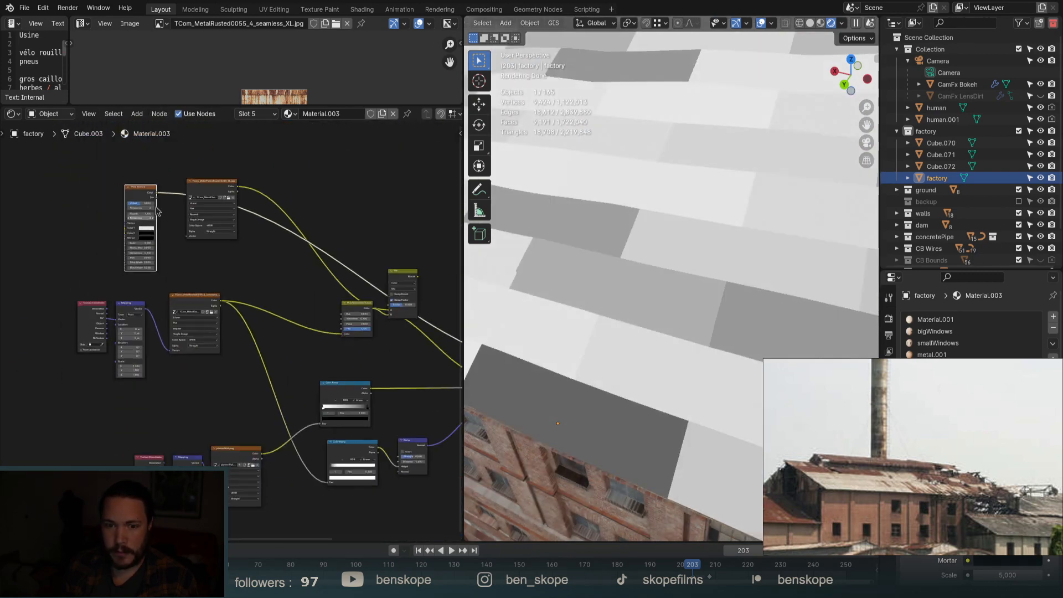
left_click_drag(141, 194, 323, 159)
left_click_drag(216, 188, 170, 224)
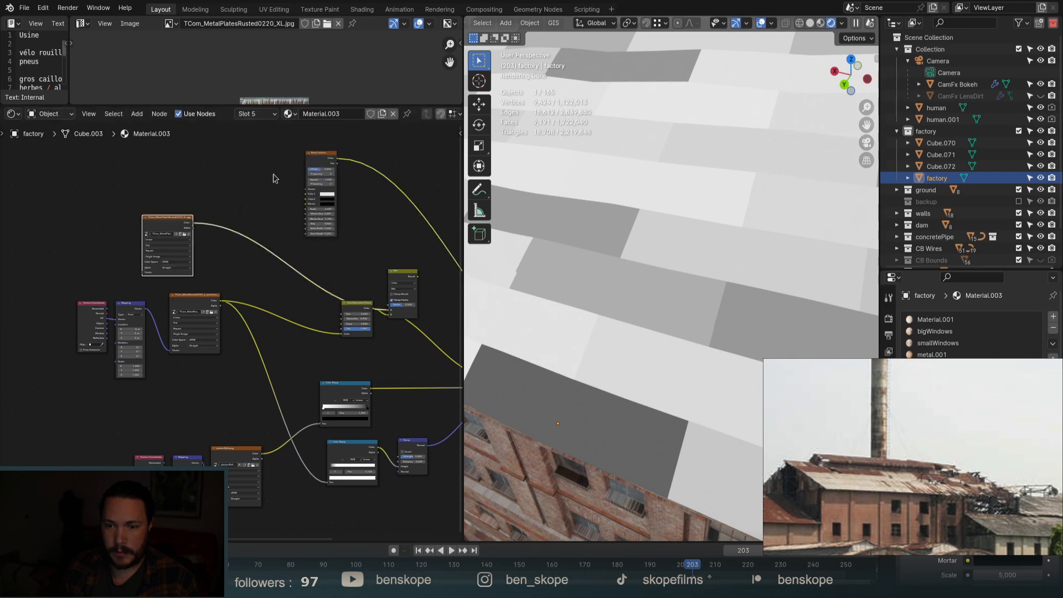
left_click_drag(318, 160, 238, 169)
key("shift+a")
type("color")
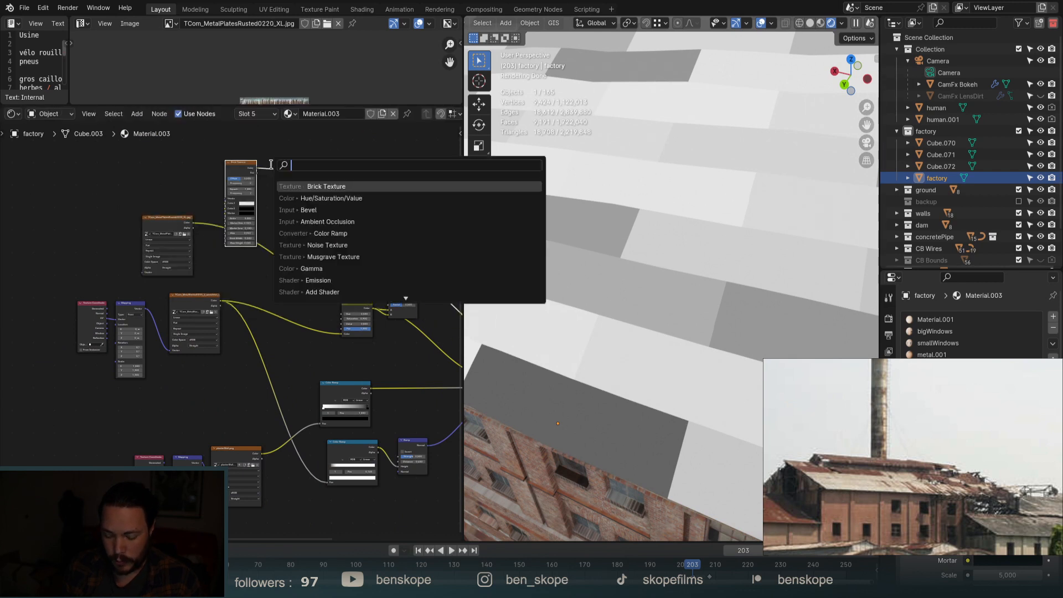
key("Return")
left_click_drag(273, 166, 275, 167)
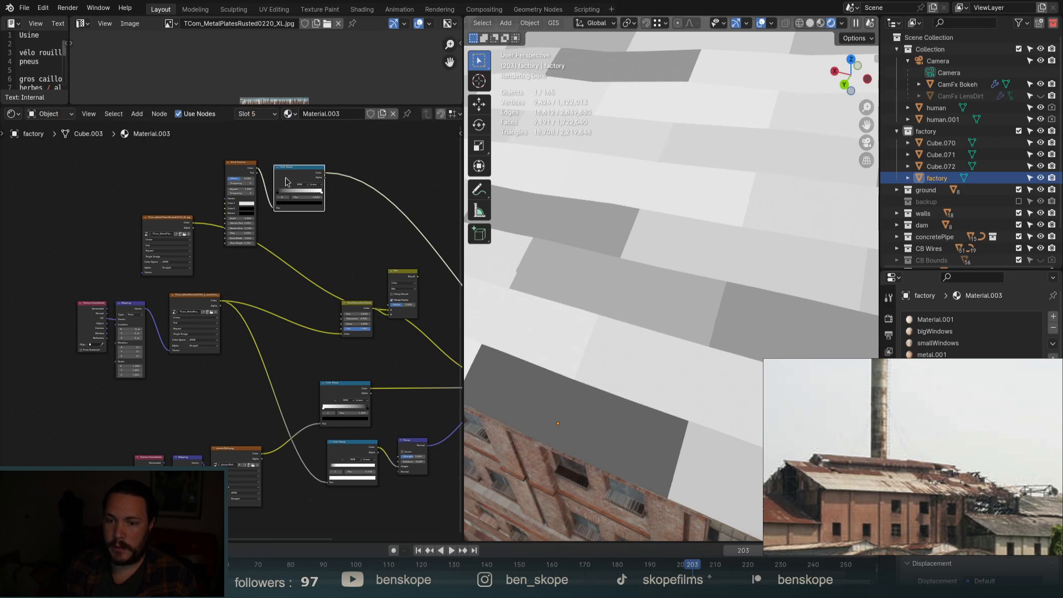
scroll(335, 176, "up", 3)
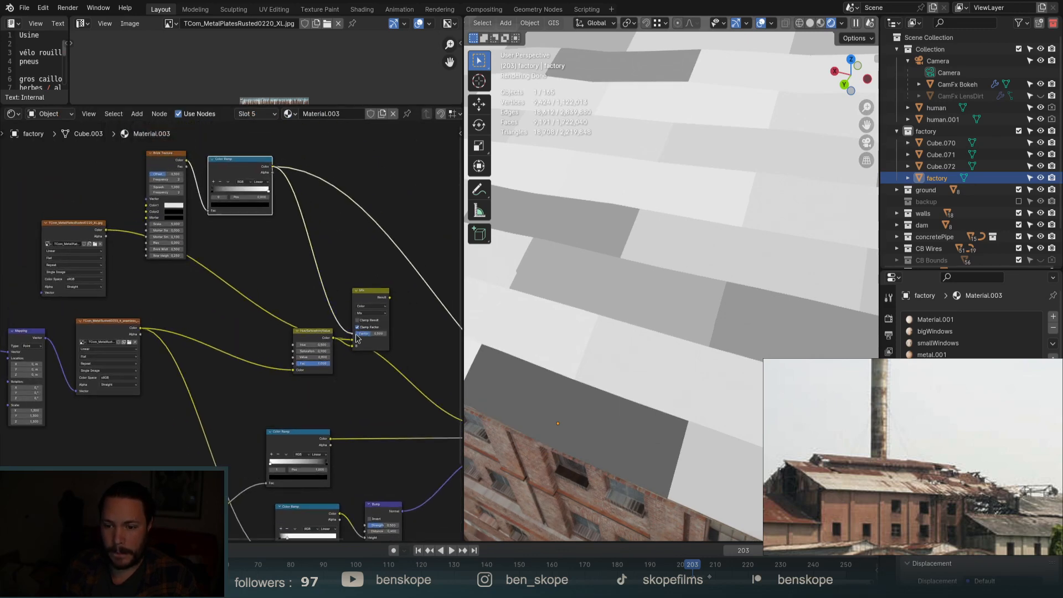
left_click_drag(362, 296, 365, 278)
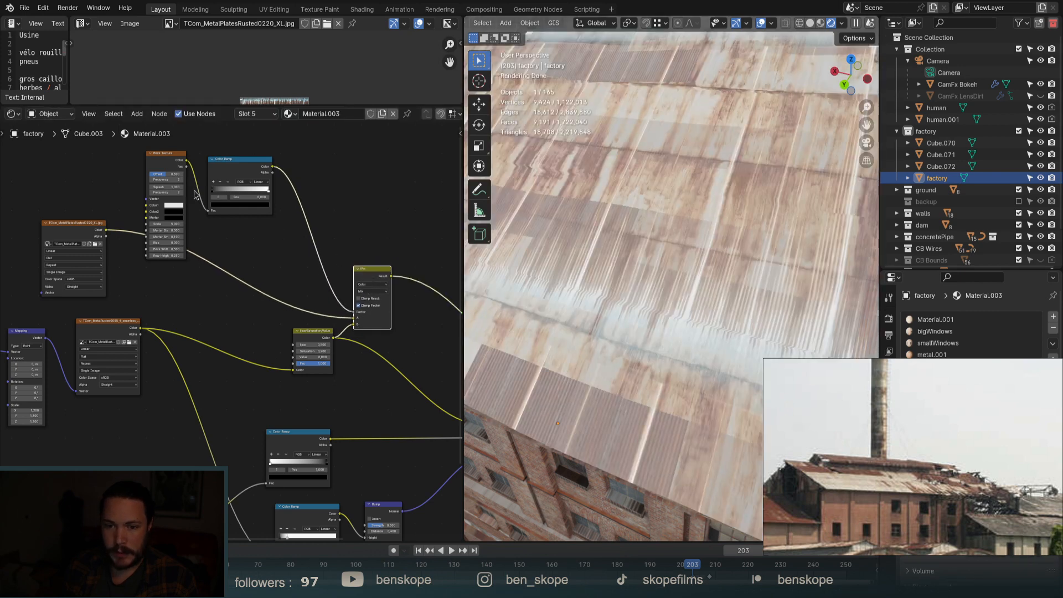
Shift the Color Ramp's dark stop left to brighten the blend, checking the whole roof.
scroll(183, 202, "up", 4)
left_click_drag(250, 183, 319, 190)
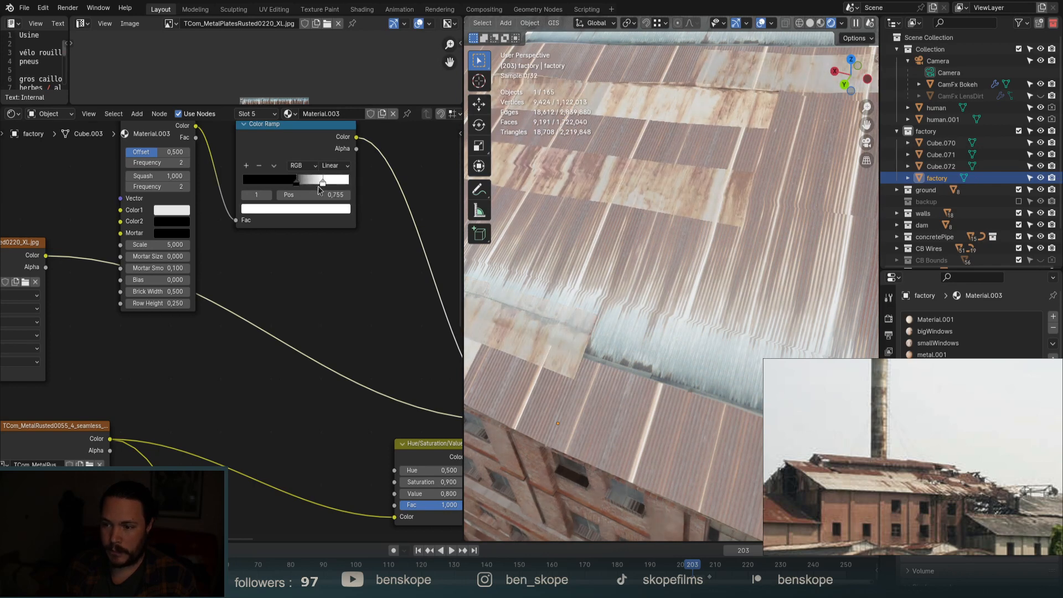
scroll(639, 227, "down", 11)
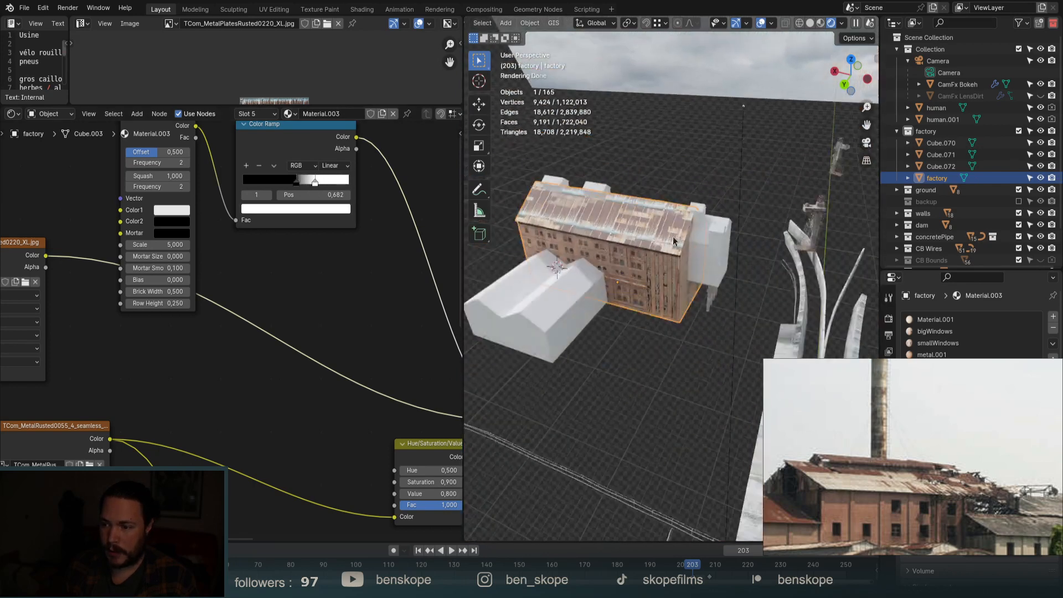
scroll(549, 197, "up", 4)
middle_click_drag(754, 270, 735, 257)
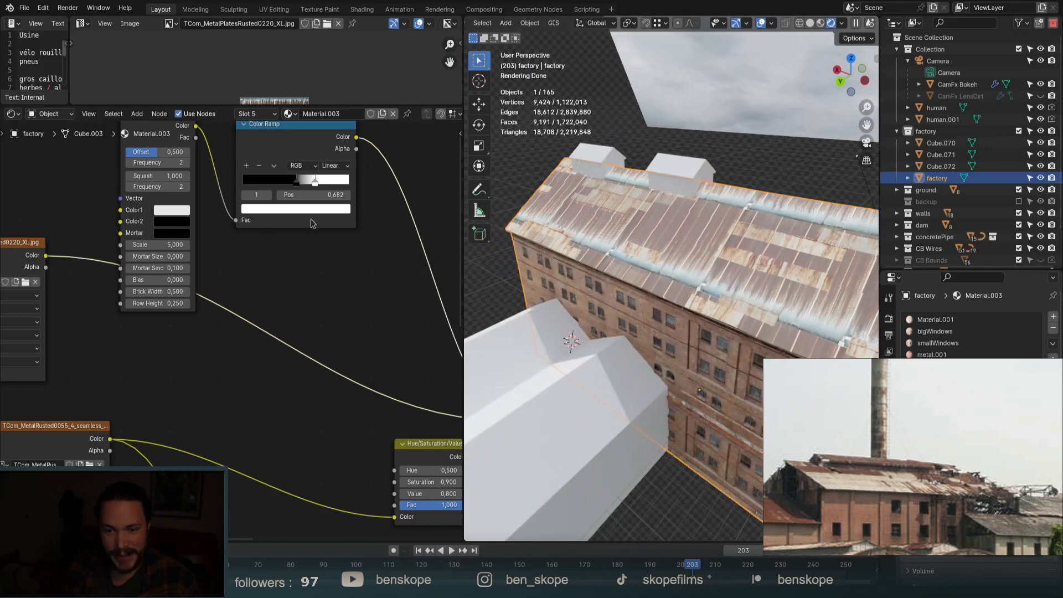
scroll(312, 223, "down", 3)
left_click_drag(328, 202, 82, 176)
scroll(365, 249, "up", 2)
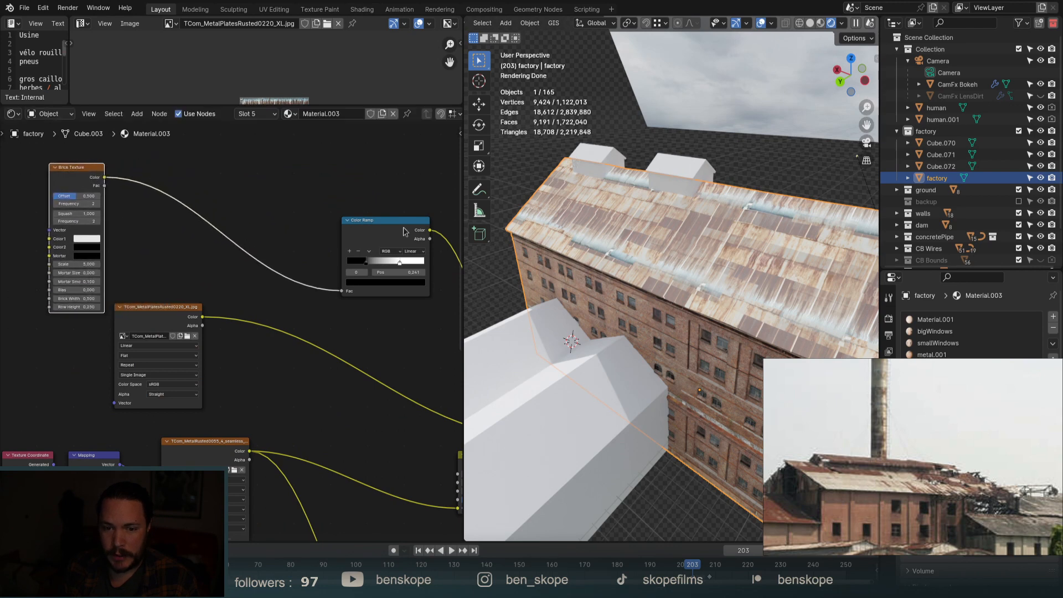
left_click_drag(399, 225, 338, 184)
scroll(382, 185, "down", 4)
scroll(94, 193, "up", 4)
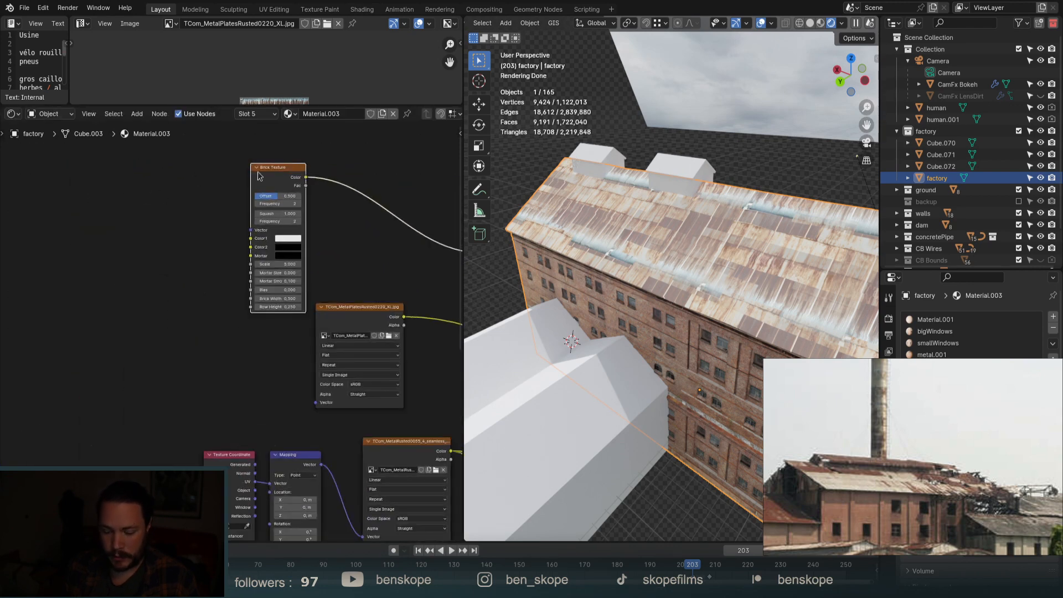
Add Texture Coordinate and Mapping nodes to the Brick Texture with Ctrl+T and arrange them.
key("ctrl+t")
left_click_drag(206, 159, 79, 210)
left_click_drag(145, 229, 7, 228)
left_click_drag(263, 174, 268, 178)
Add a Noise Texture between Mapping and Brick Texture and try different noise scale values.
key("shift+a")
type("noise")
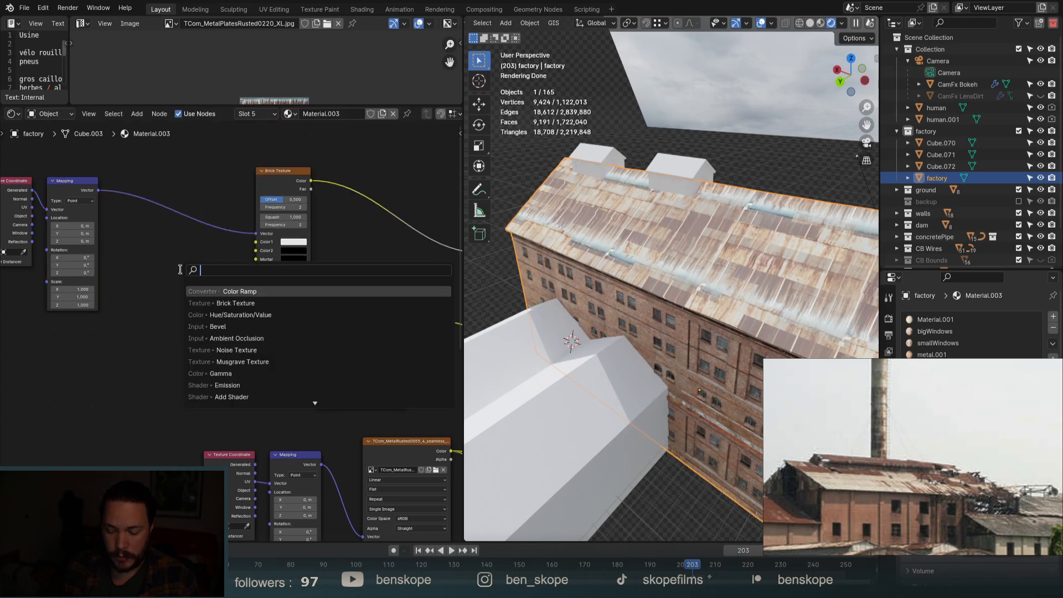
key("Return")
left_click(144, 224)
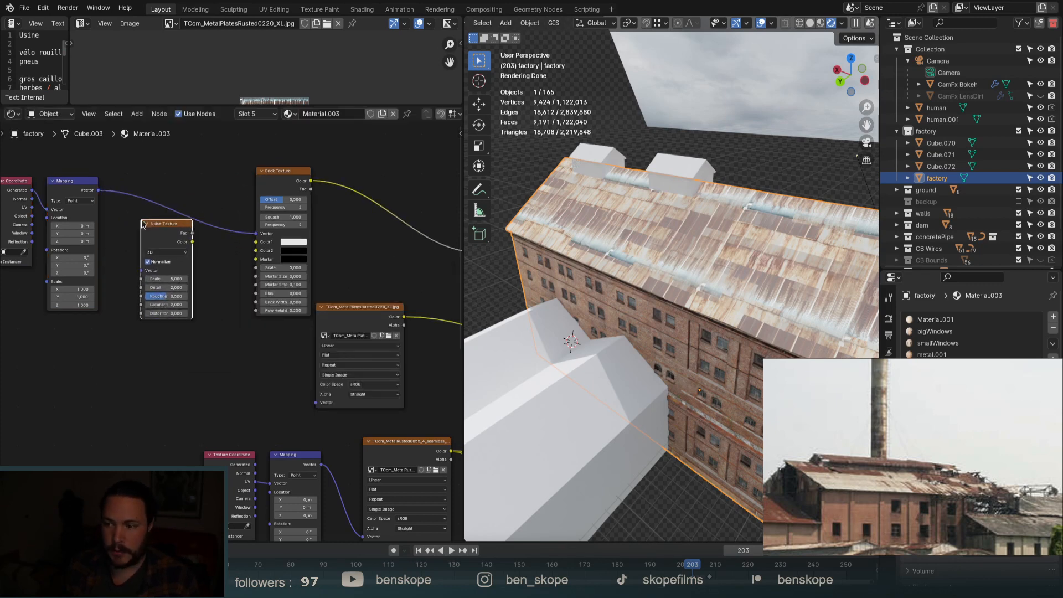
left_click_drag(143, 224, 158, 206)
left_click(293, 184)
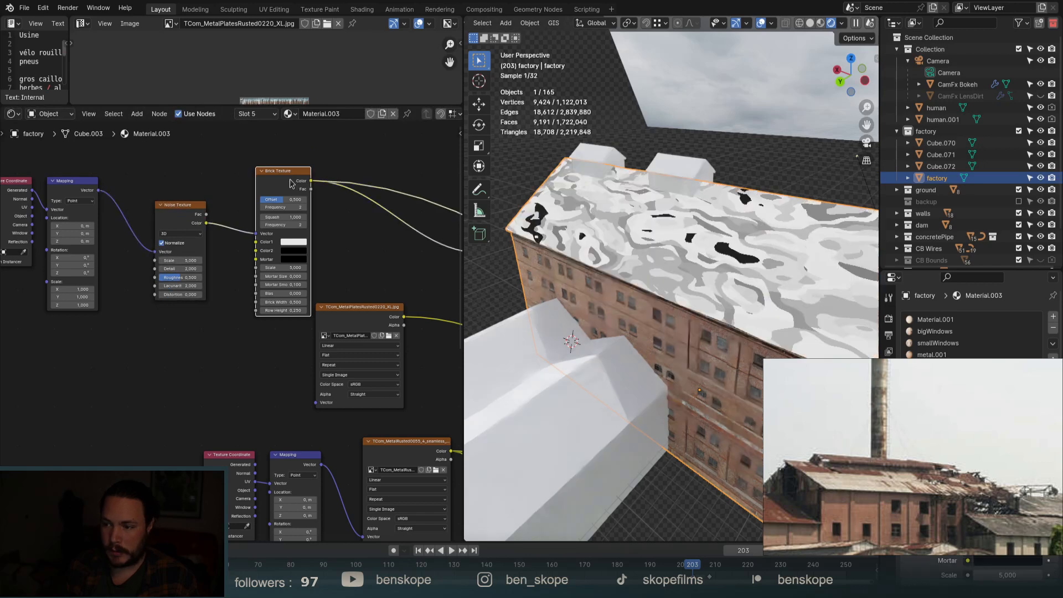
scroll(161, 268, "up", 4)
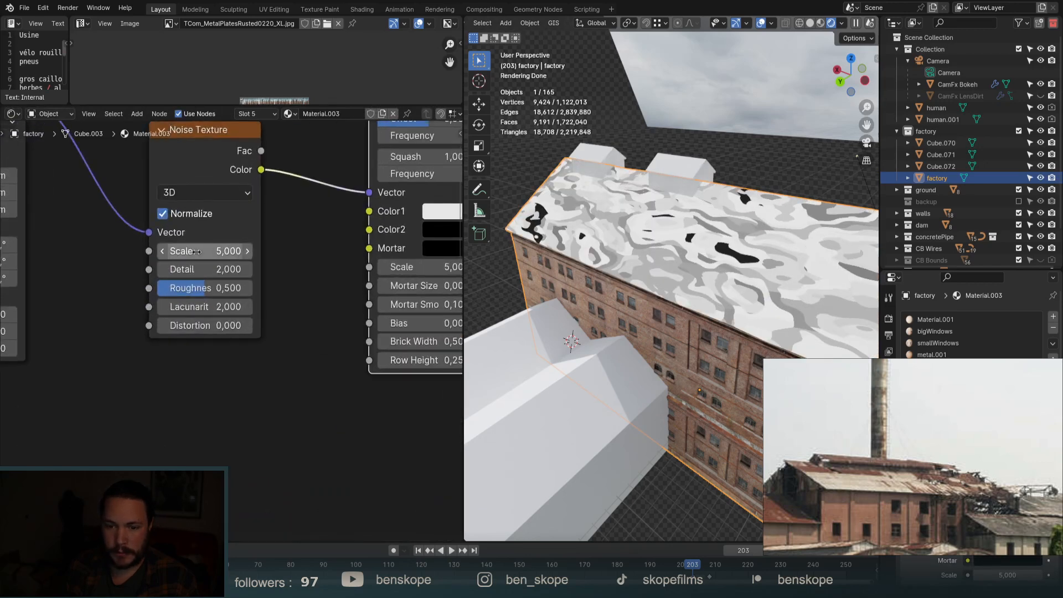
mouse_move(222, 251)
left_mouse_down()
mouse_move(241, 251)
mouse_move(221, 251)
left_mouse_up()
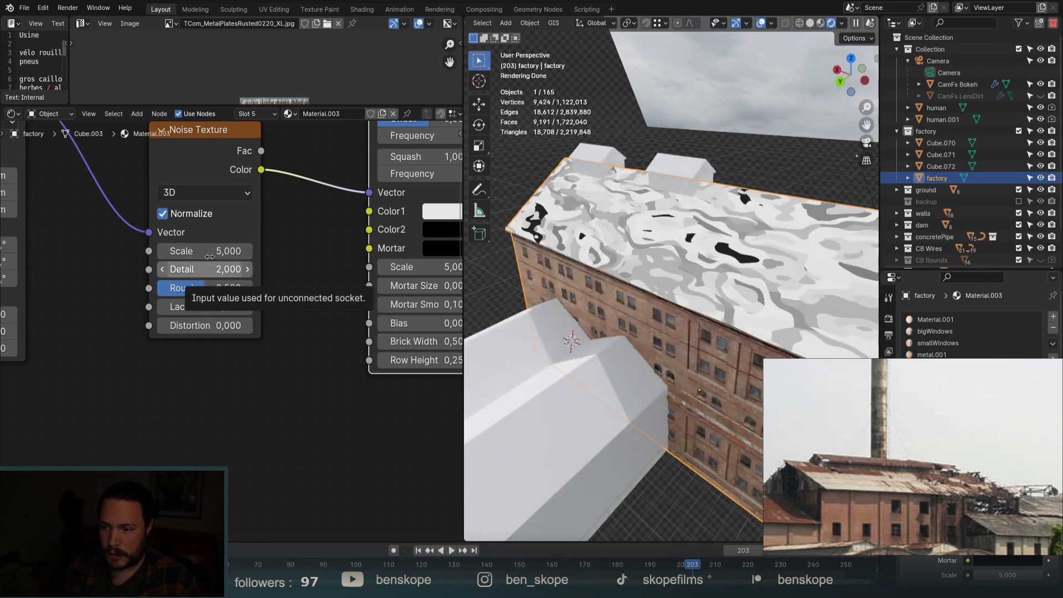
left_click(211, 249)
type("00")
key("Return")
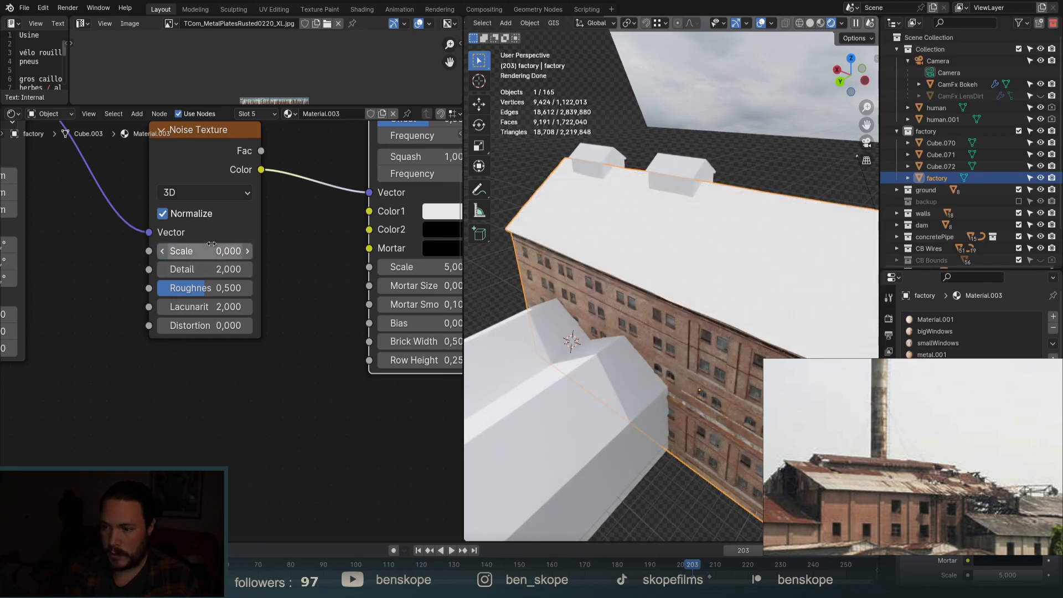
left_click_drag(222, 251, 301, 250)
right_click(221, 250)
Try the noise after the Brick output at scale 6,490, then detach it and restore Mapping-to-Brick.
left_click_drag(218, 160, 217, 326, "alt")
scroll(186, 292, "down", 4)
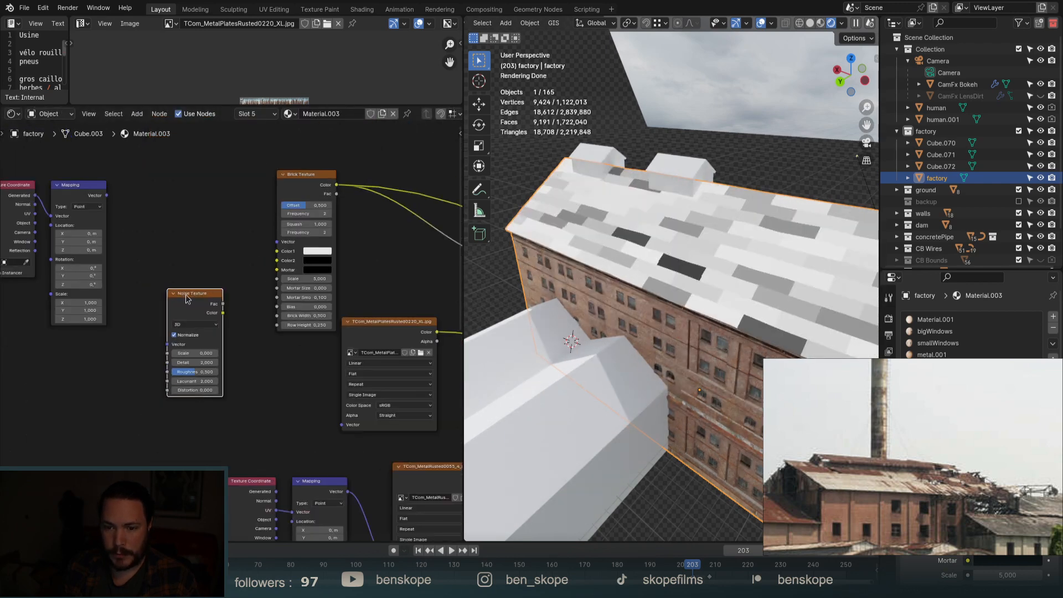
left_click_drag(262, 253, 263, 249)
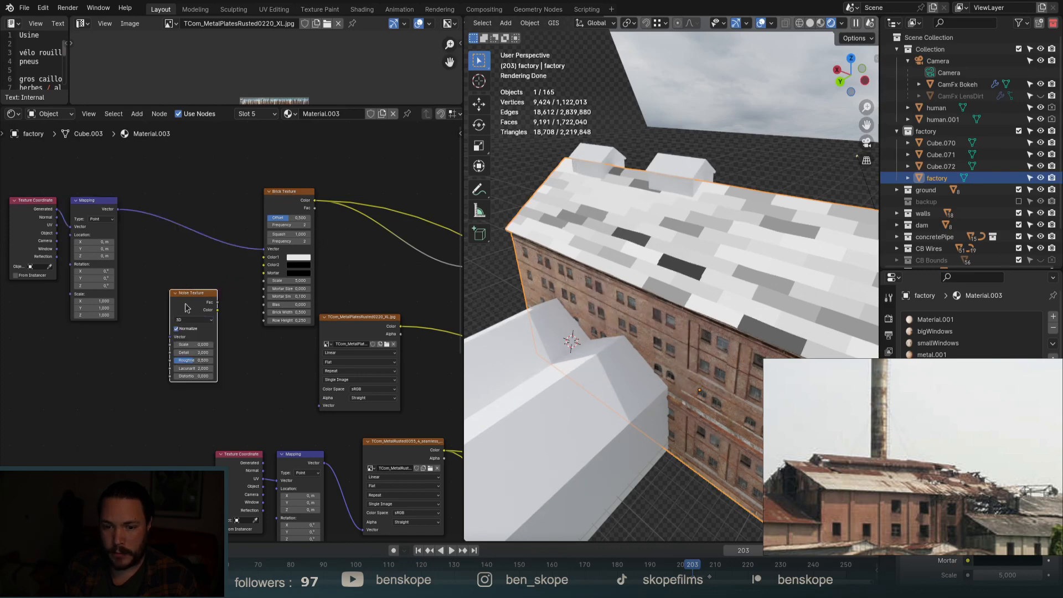
left_click_drag(187, 307, 370, 186)
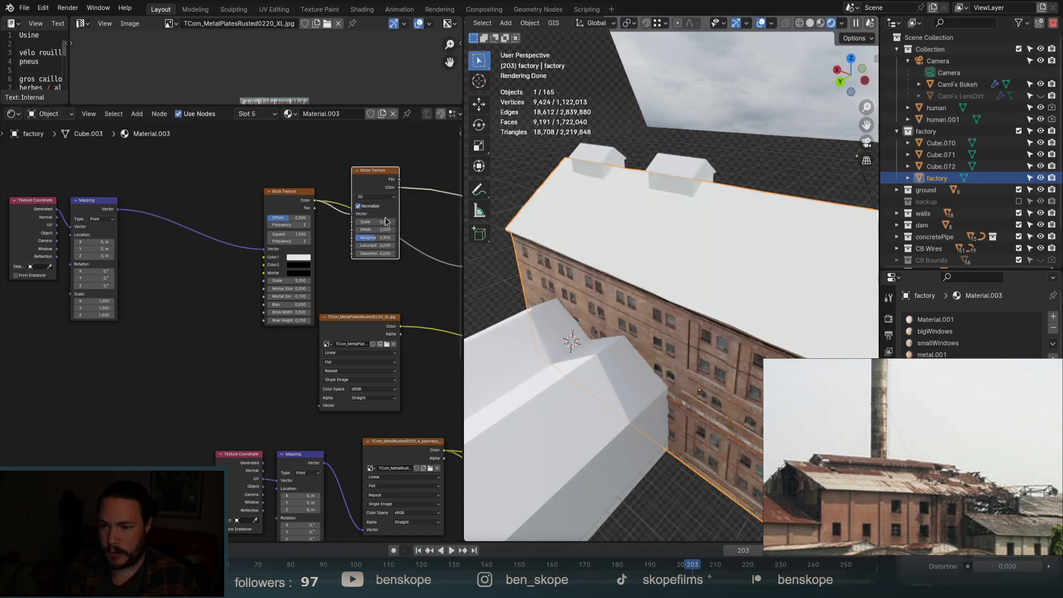
scroll(386, 221, "up", 5)
left_click_drag(386, 222, 320, 221)
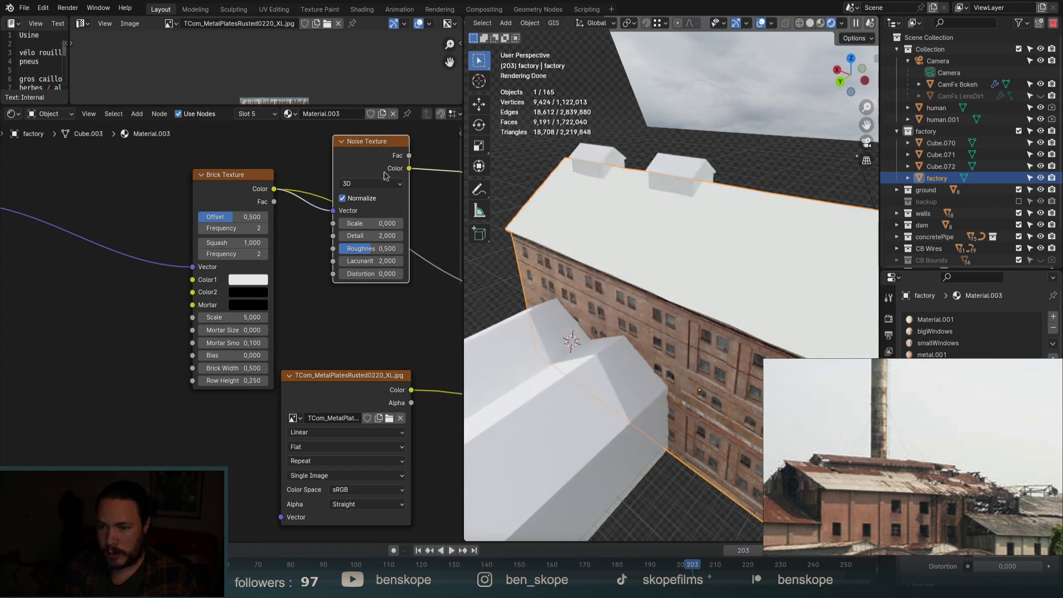
left_click_drag(378, 162, 94, 301, "alt")
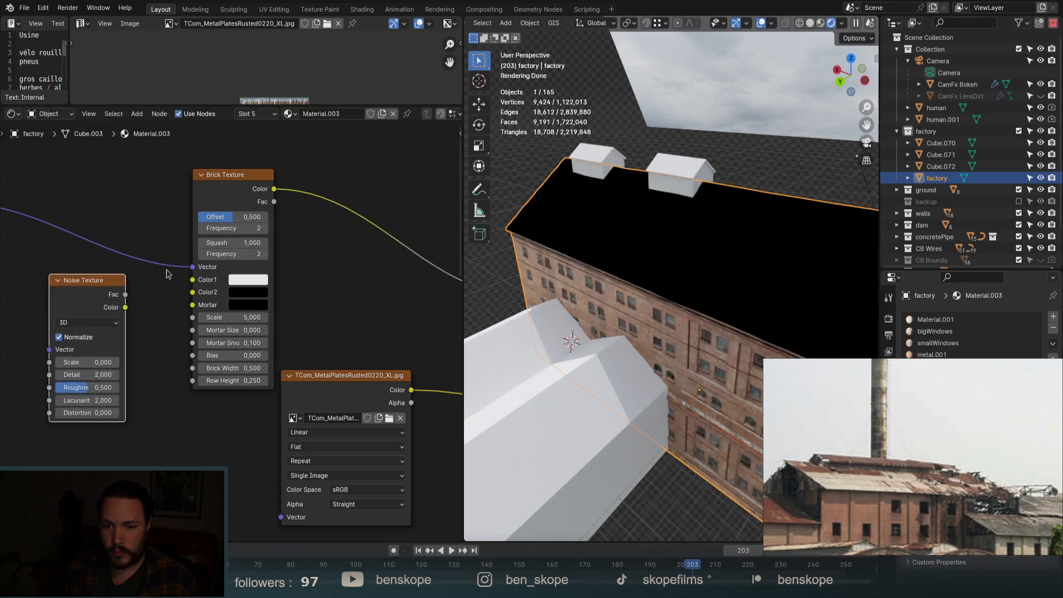
left_click(236, 186, "ctrl+shift")
scroll(346, 182, "down", 7)
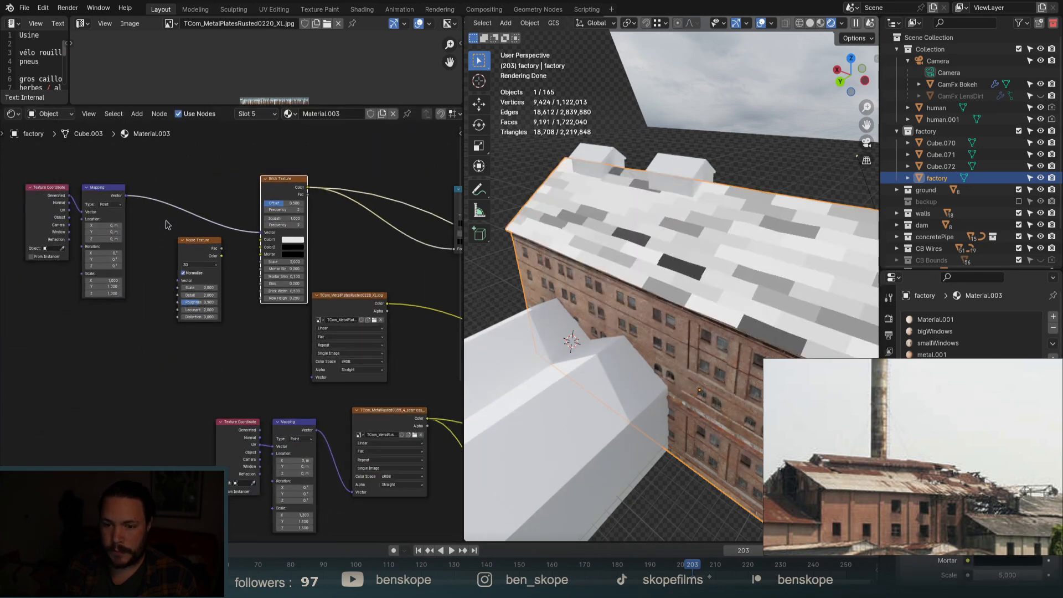
scroll(145, 220, "up", 6)
Feed Mapping into the noise and mix both into the Brick vector at factor about 0.375.
left_click_drag(112, 183, 207, 320)
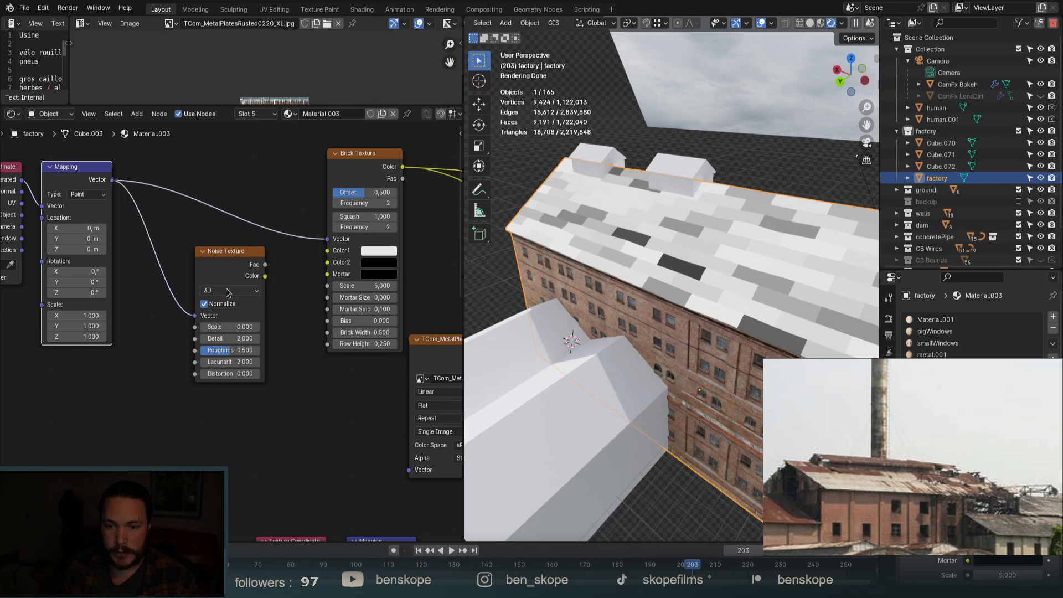
scroll(250, 292, "down", 3)
left_click_drag(243, 286, 210, 274)
right_click_drag(174, 252, 214, 284, "alt")
scroll(271, 261, "up", 3)
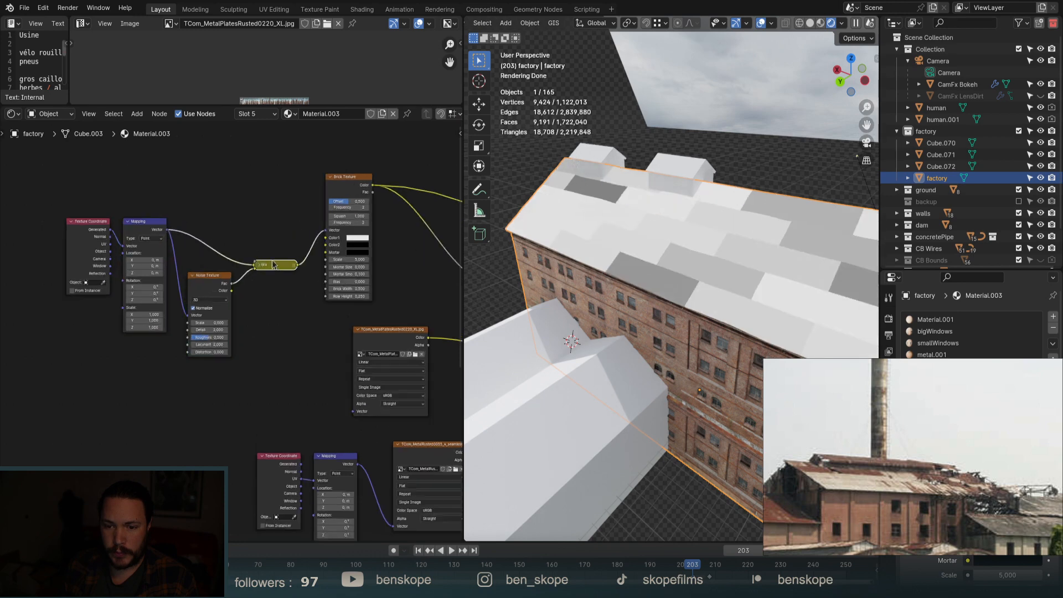
left_click(253, 267)
key("g")
left_click(262, 125)
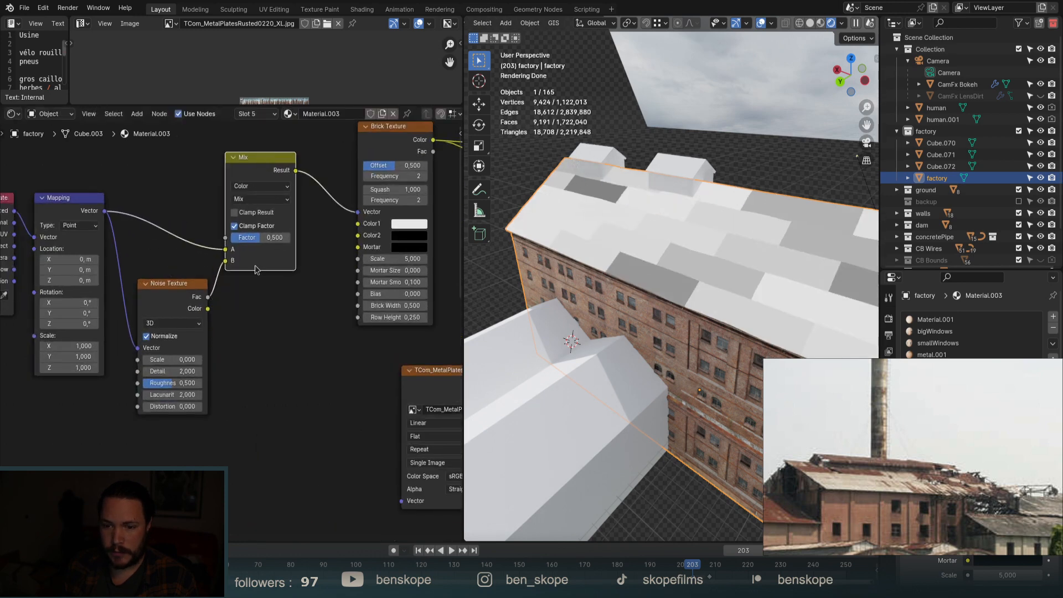
mouse_move(260, 237)
left_mouse_down()
mouse_move(287, 237)
mouse_move(254, 238)
left_mouse_up()
Raise the noise scale, detail and roughness to warp the bricks.
scroll(165, 353, "up", 3)
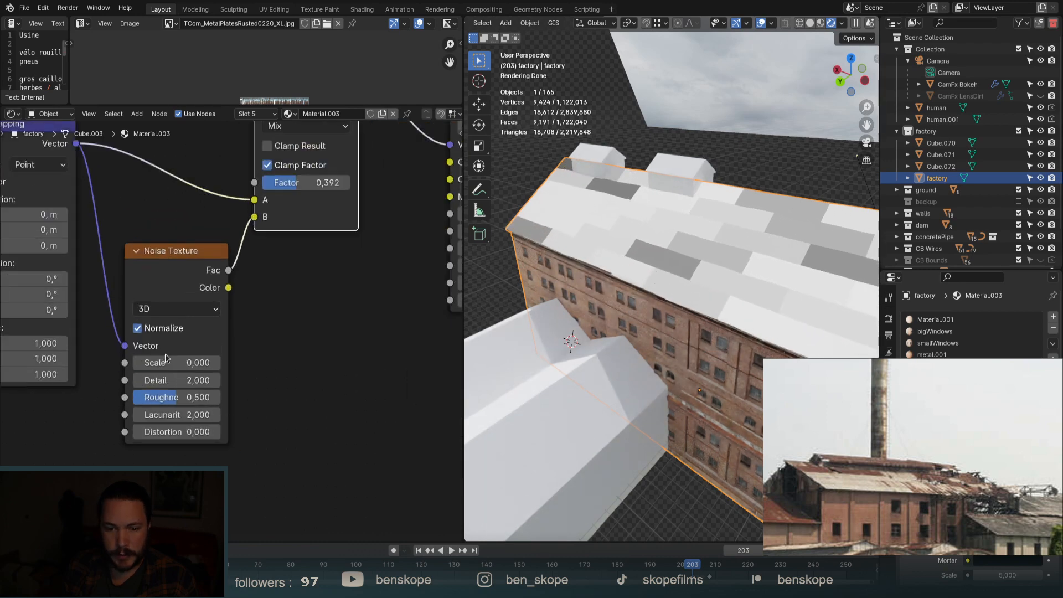
left_click_drag(178, 363, 217, 364)
scroll(176, 377, "up", 2)
left_click_drag(171, 389, 221, 389)
scroll(646, 263, "up", 5)
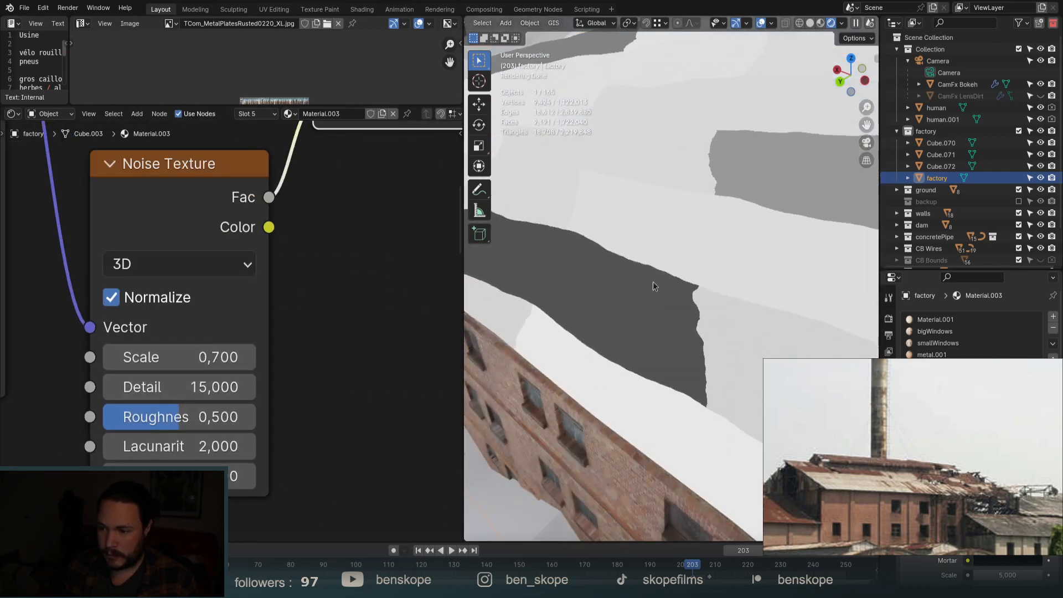
mouse_move(185, 416)
left_mouse_down()
mouse_move(233, 417)
mouse_move(204, 417)
left_mouse_up()
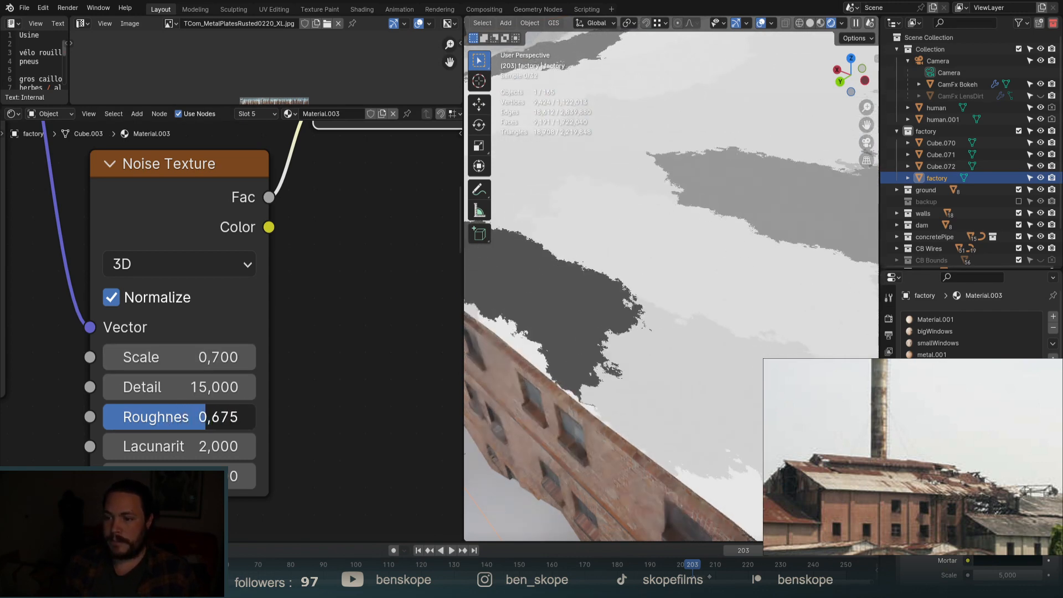
scroll(652, 268, "down", 5)
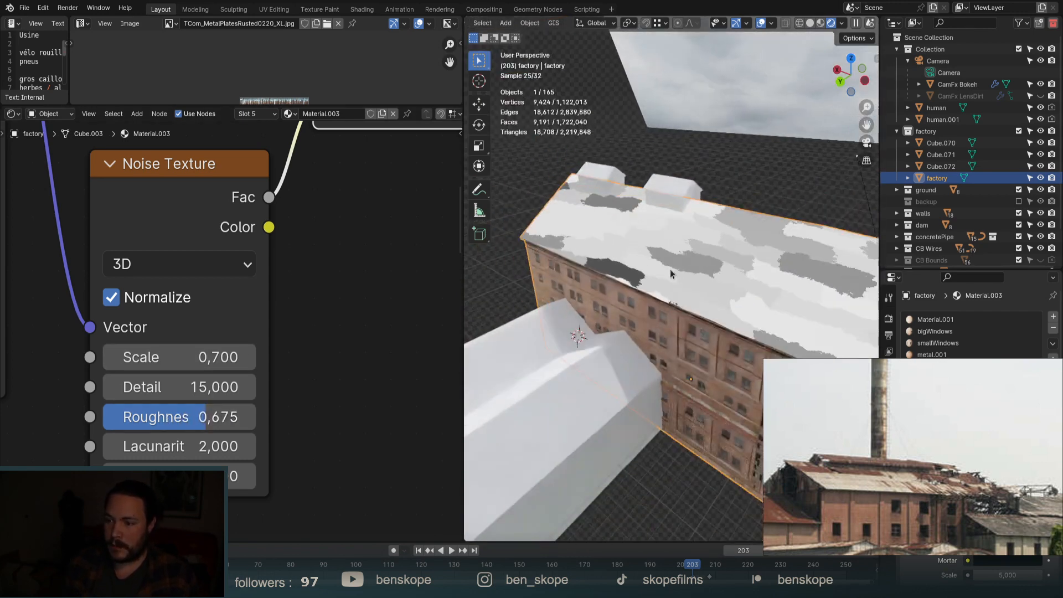
Fine-tune the noise to Scale 0.330, Detail 6.640 and Roughness 0.612.
middle_click_drag(773, 292, 668, 282)
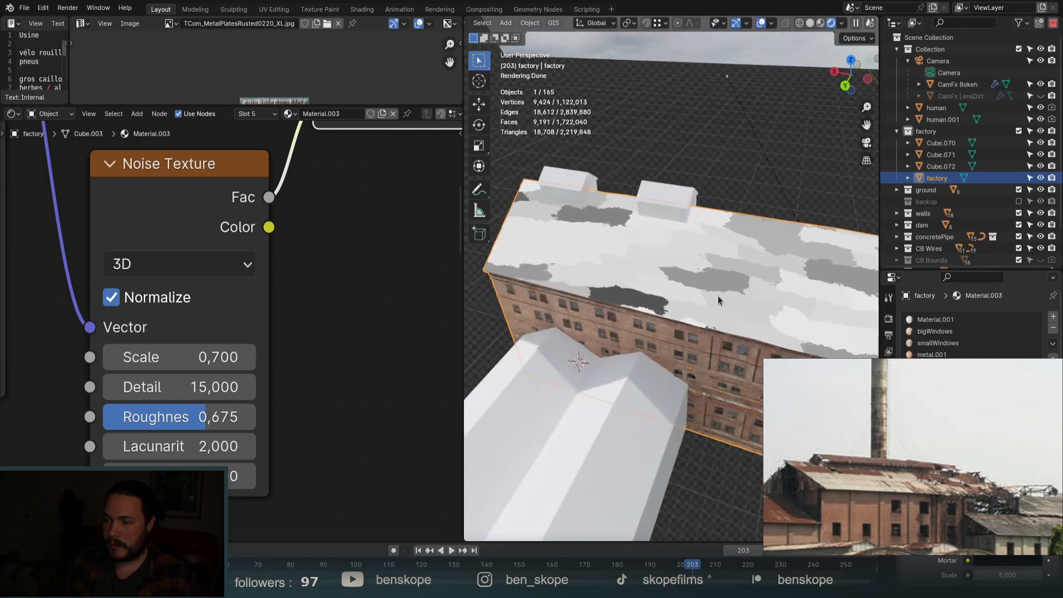
scroll(650, 293, "down", 3)
scroll(672, 291, "up", 6)
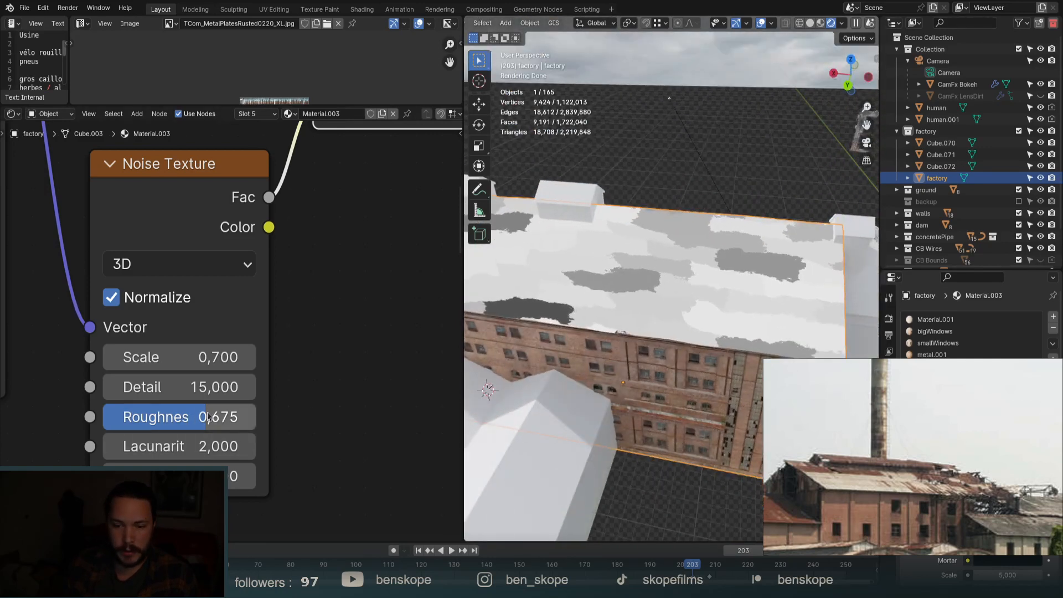
left_click_drag(201, 417, 212, 387)
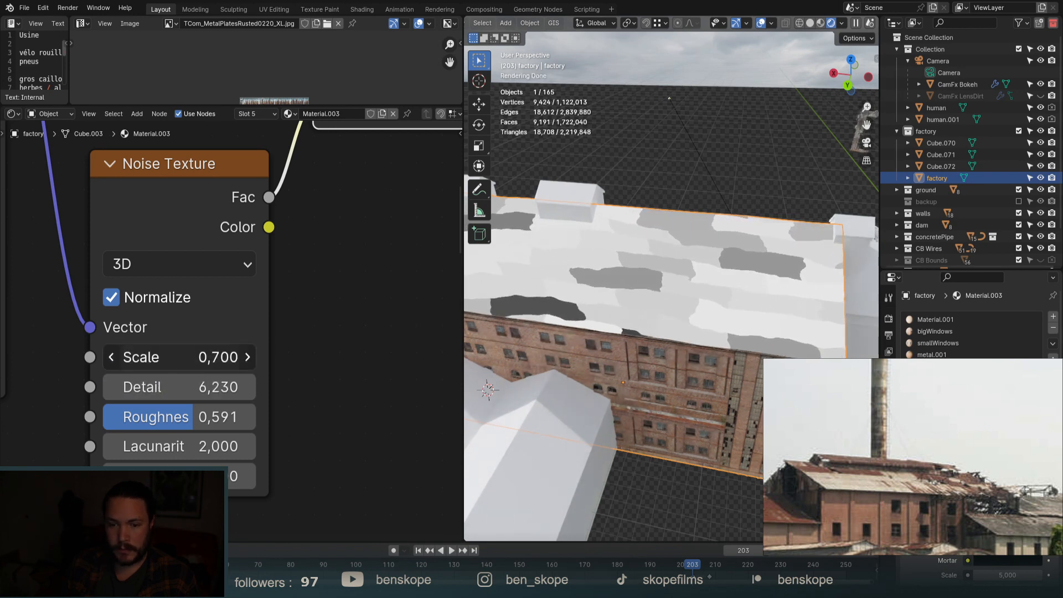
mouse_move(166, 357)
left_mouse_down()
mouse_move(215, 357)
mouse_move(147, 357)
left_mouse_up()
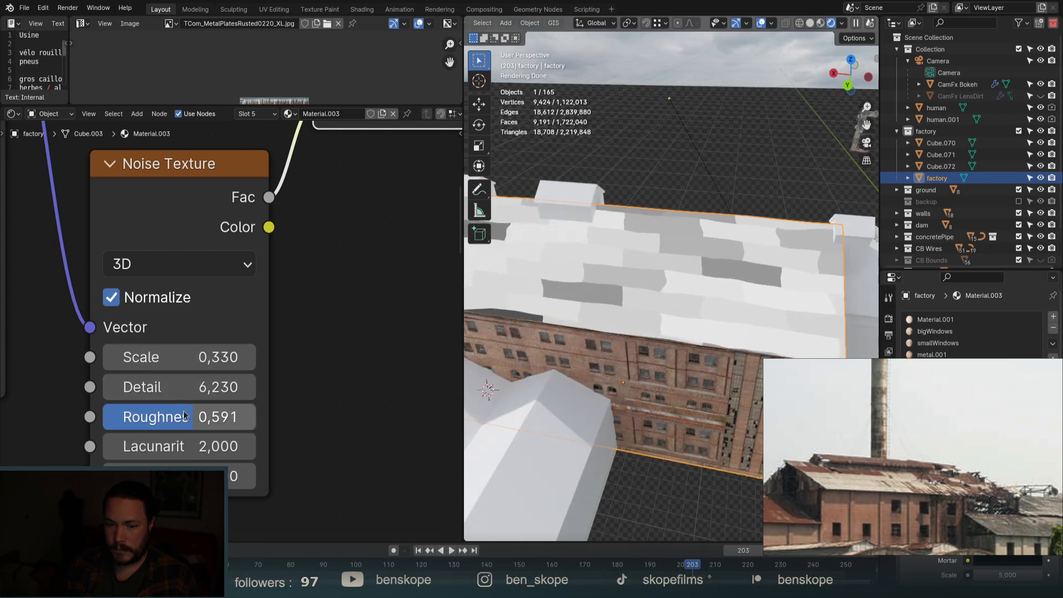
left_click_drag(166, 417, 175, 385)
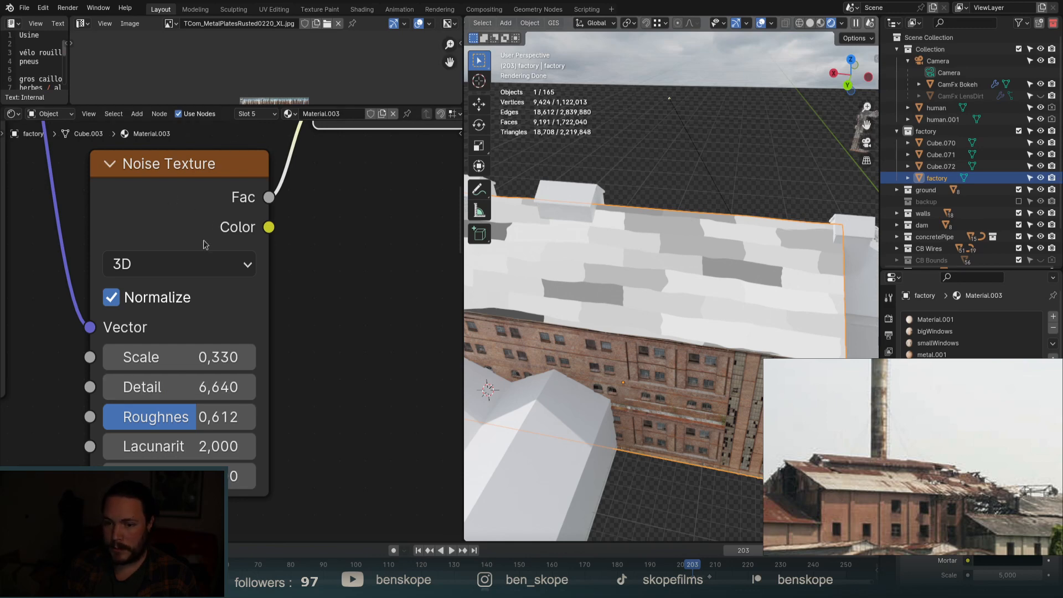
scroll(204, 243, "down", 6)
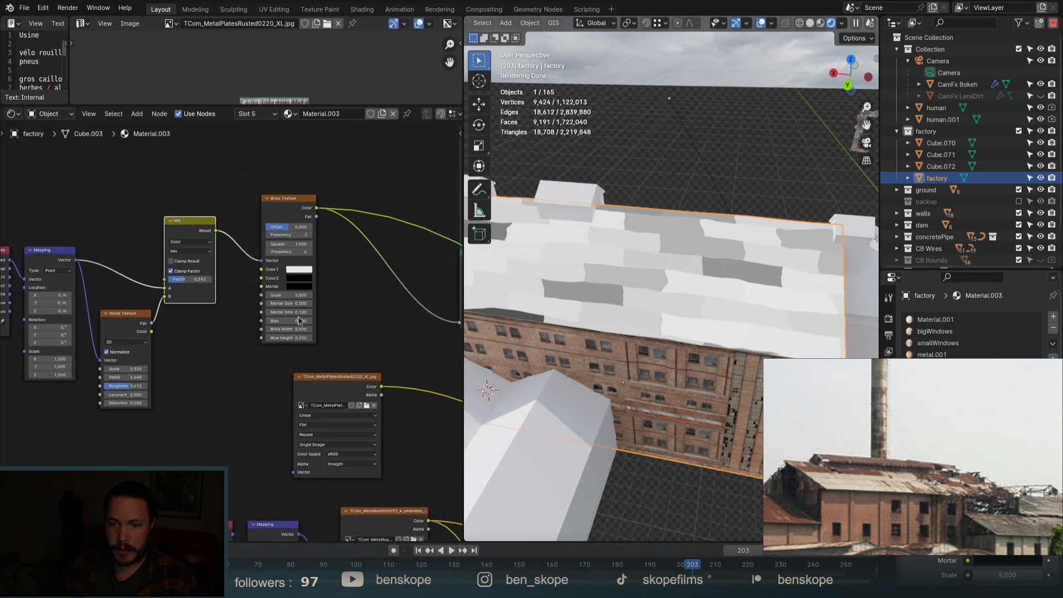
Give the Brick Texture Bias 0.060, Brick Width 0.390 and Row Height 0.950.
scroll(298, 305, "up", 4)
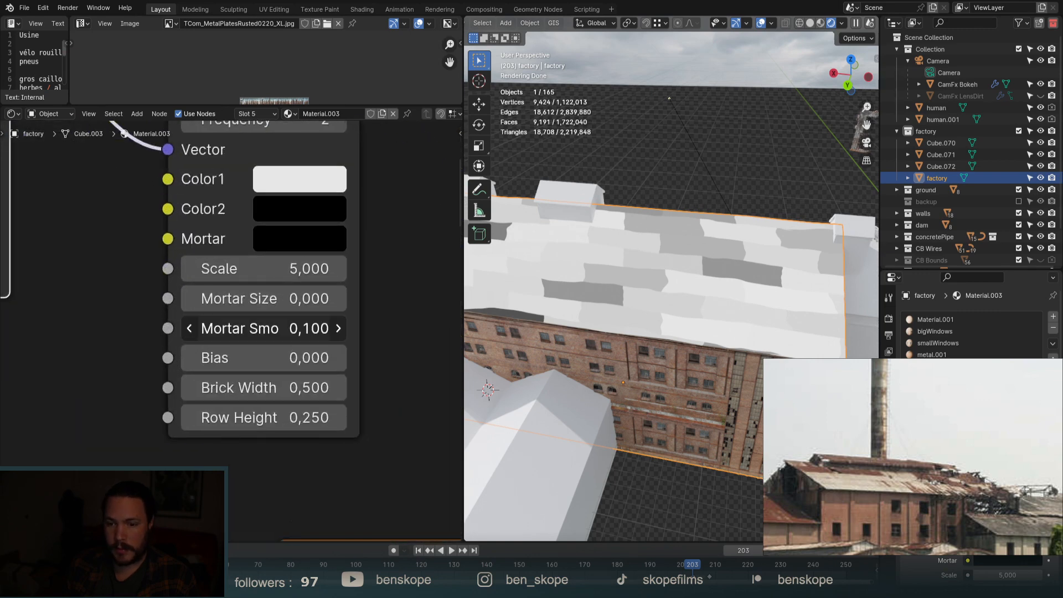
mouse_move(263, 358)
left_mouse_down()
mouse_move(353, 358)
mouse_move(272, 358)
left_mouse_up()
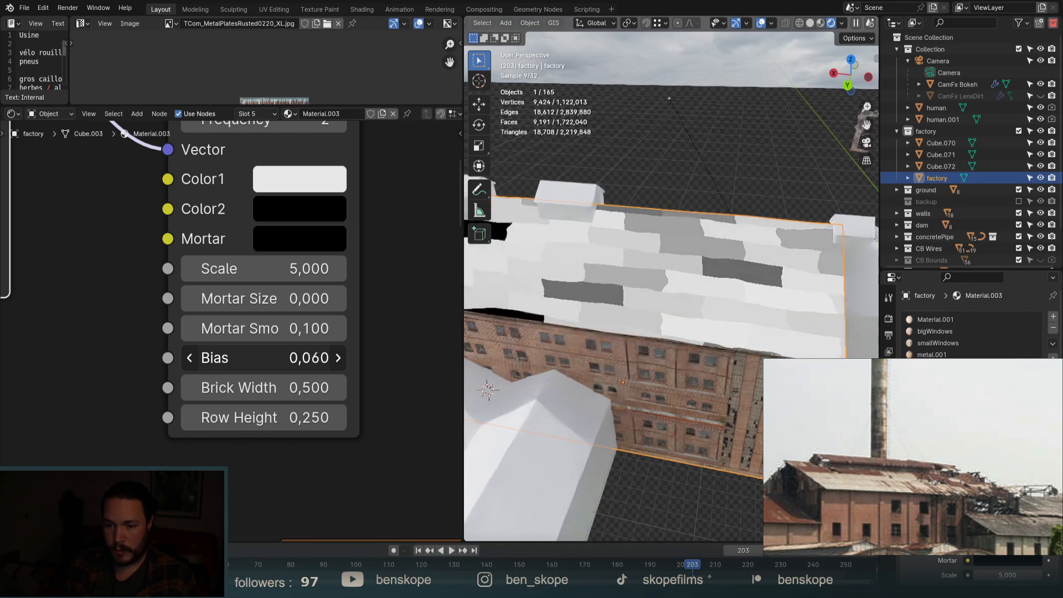
scroll(238, 442, "down", 1)
left_click_drag(260, 399, 360, 424)
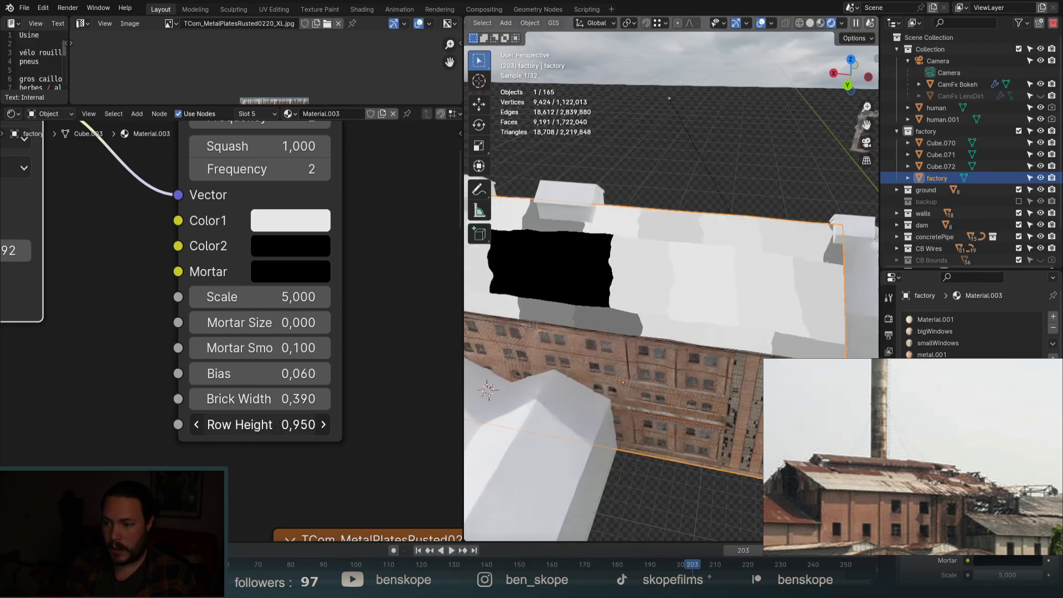
scroll(170, 381, "down", 6)
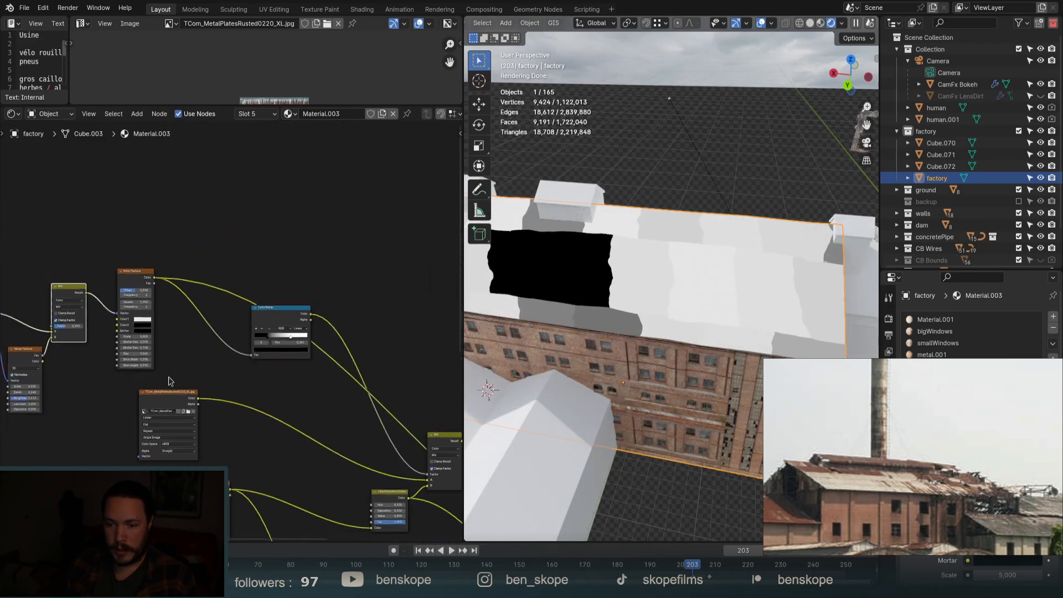
middle_click_drag(457, 449, 361, 427)
scroll(372, 428, "up", 2)
Preview the combined rusted-metal blend on the roof from a lower angle.
left_click(348, 417, "ctrl+shift")
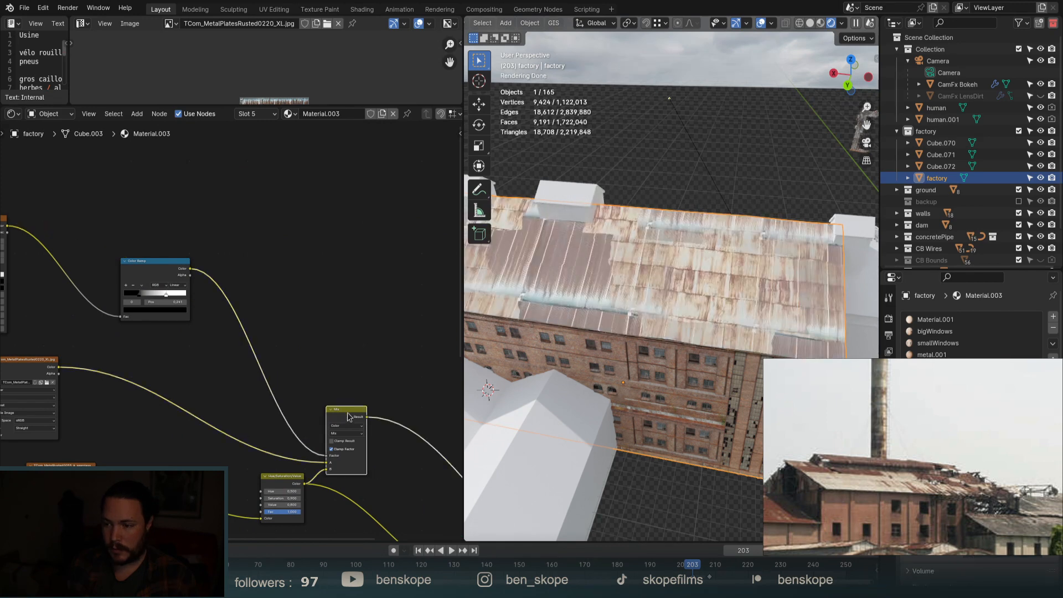
scroll(666, 275, "down", 3)
middle_click_drag(699, 314, 683, 297)
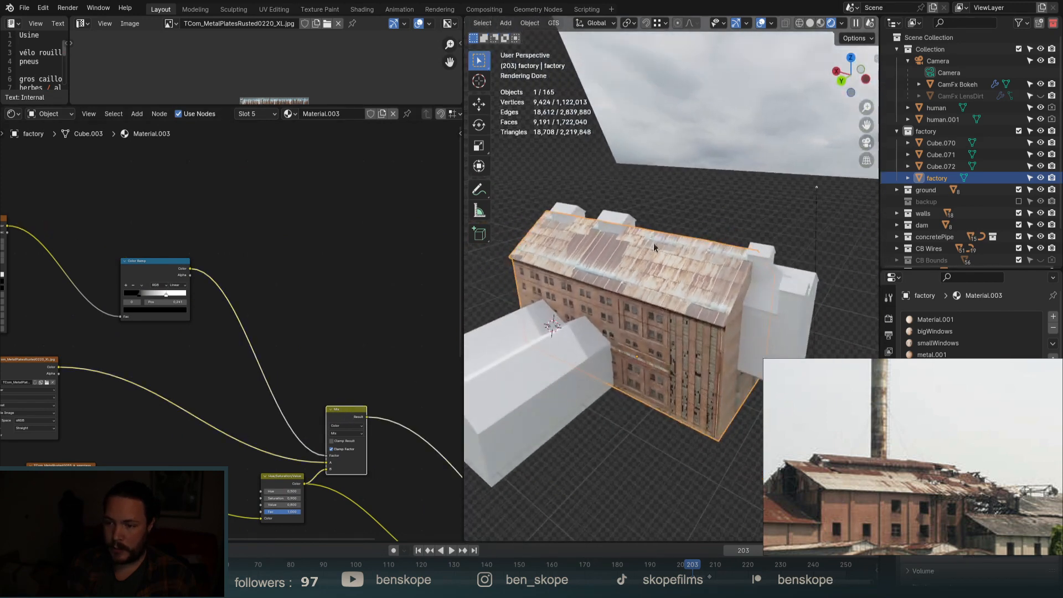
scroll(655, 244, "up", 2)
scroll(150, 301, "up", 3)
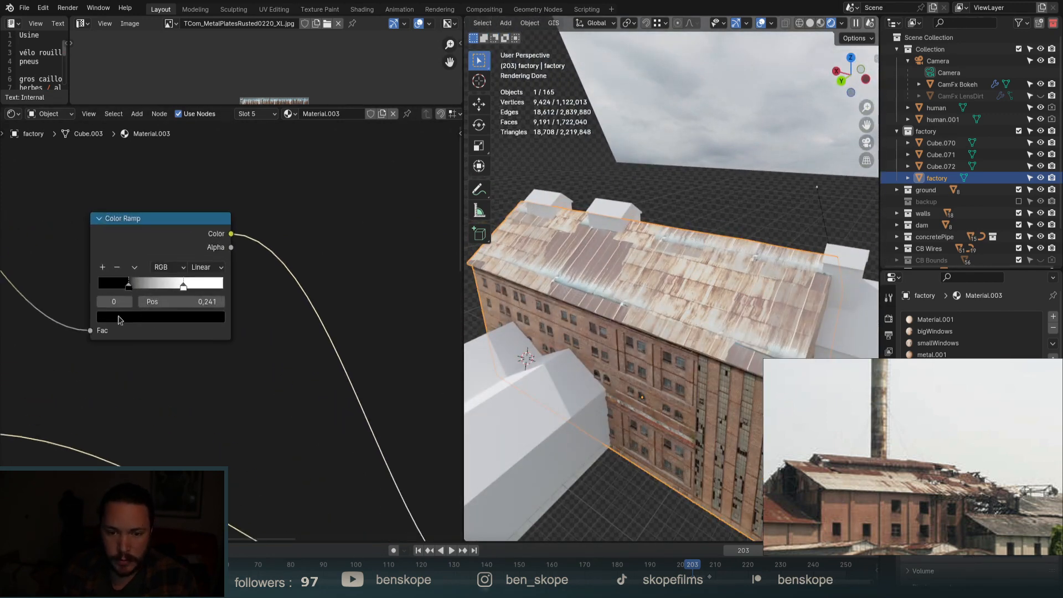
Move the Color Ramp's black stop to 0.318 and the white stop to 0.595.
left_click_drag(118, 292, 126, 314)
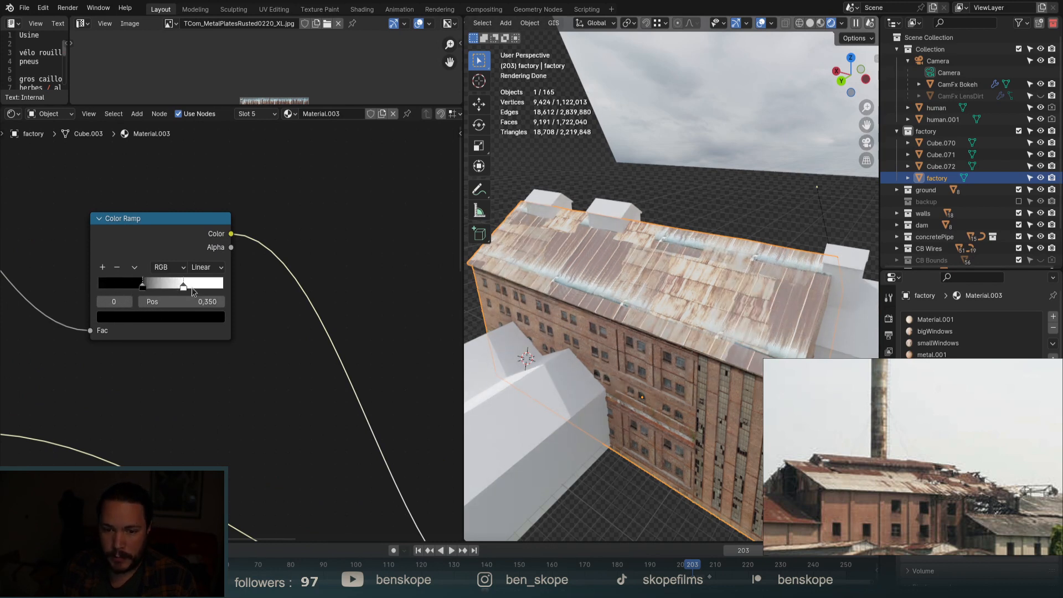
left_click_drag(192, 291, 212, 306)
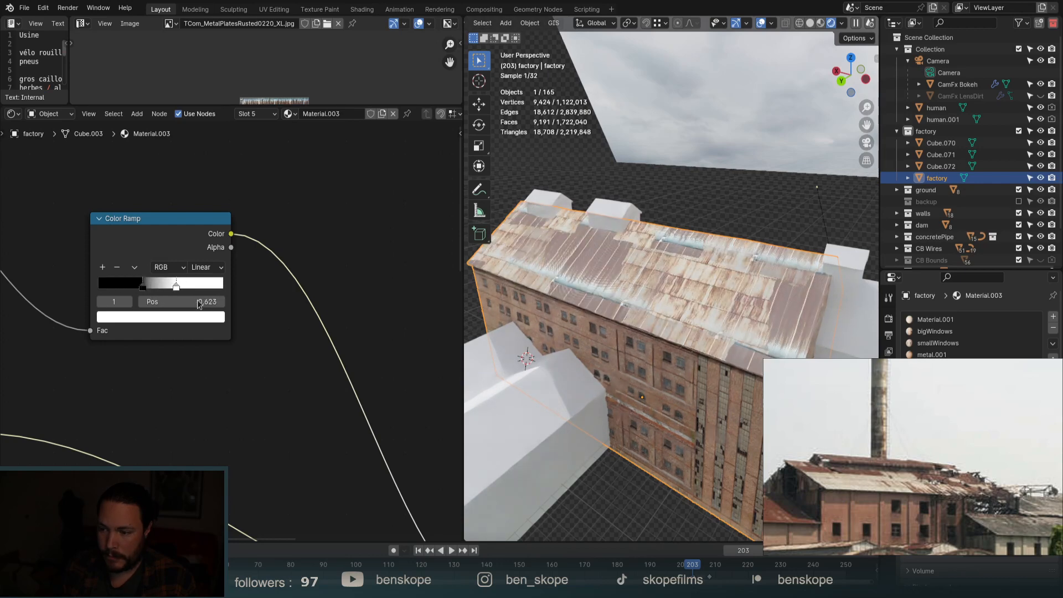
mouse_move(143, 288)
left_mouse_down()
mouse_move(108, 290)
mouse_move(138, 304)
left_mouse_up()
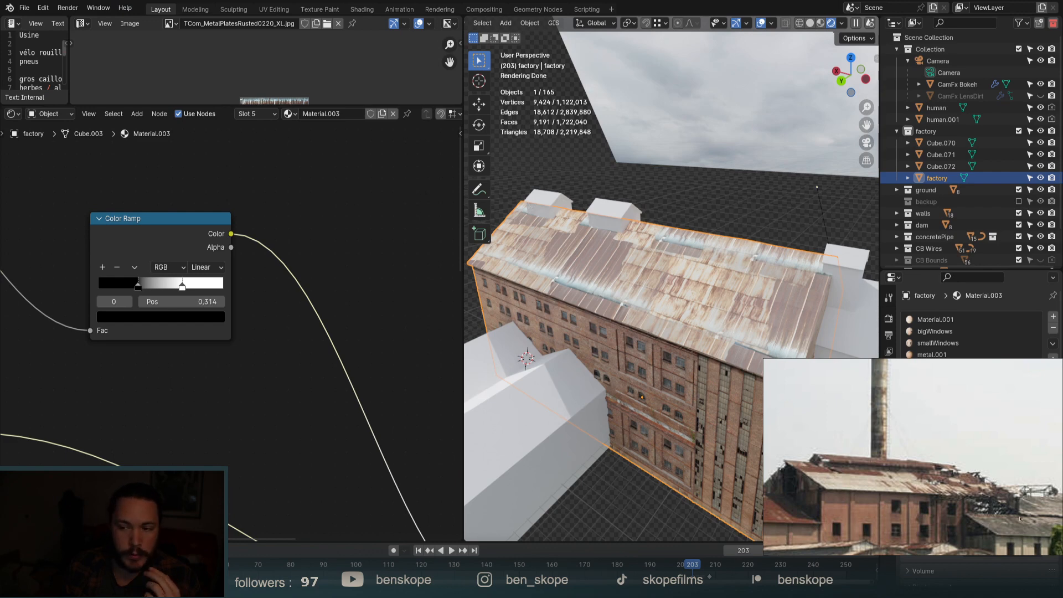
left_click_drag(137, 289, 138, 289)
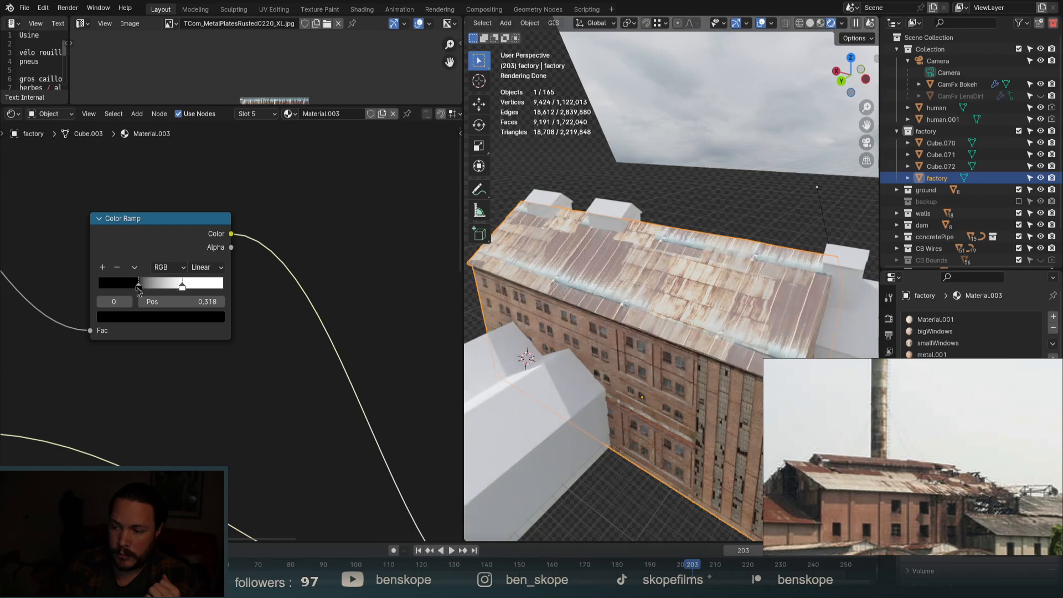
left_click(190, 285)
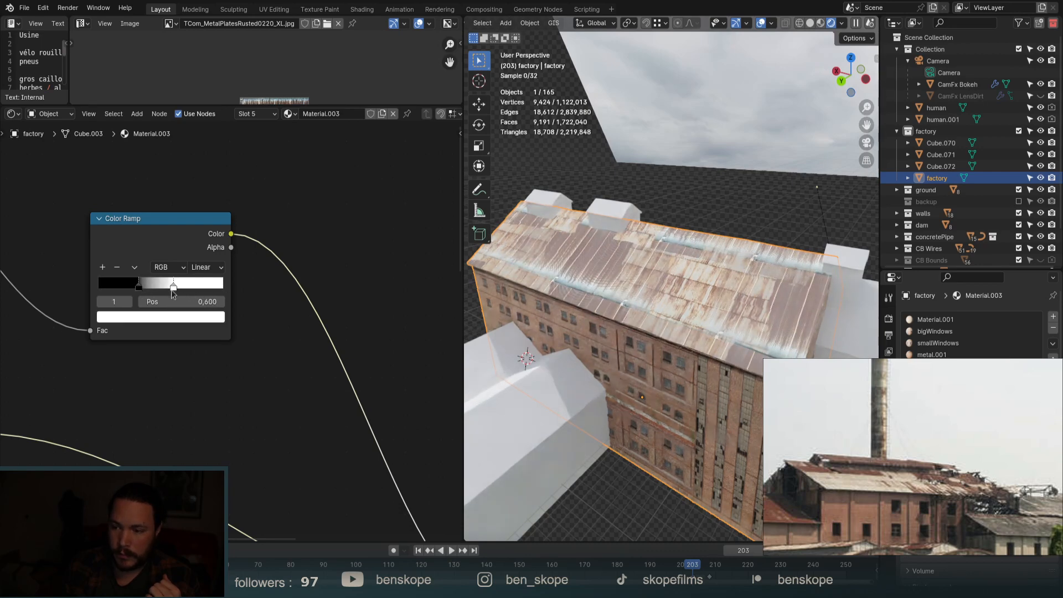
left_click_drag(165, 295, 178, 296)
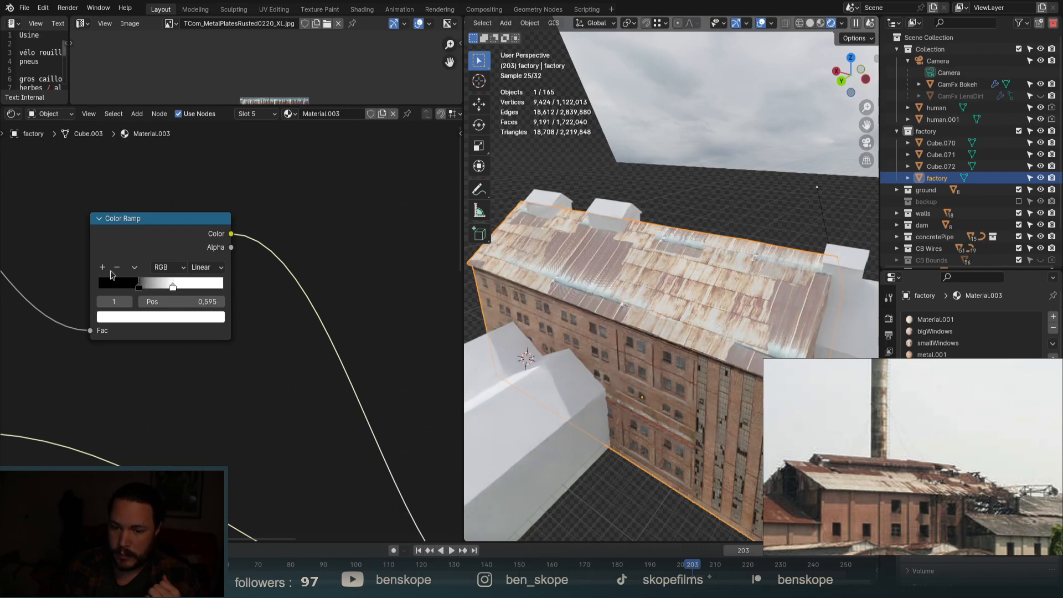
scroll(110, 275, "down", 6)
middle_click_drag(344, 459, 311, 410)
scroll(310, 384, "up", 9)
left_click(316, 380)
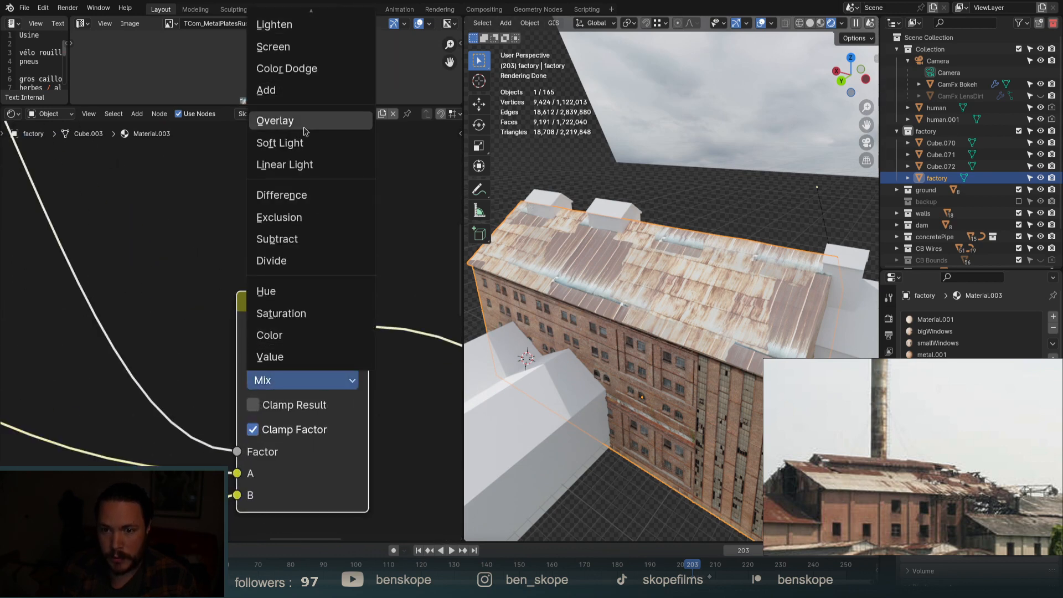
scroll(327, 338, "up", 4)
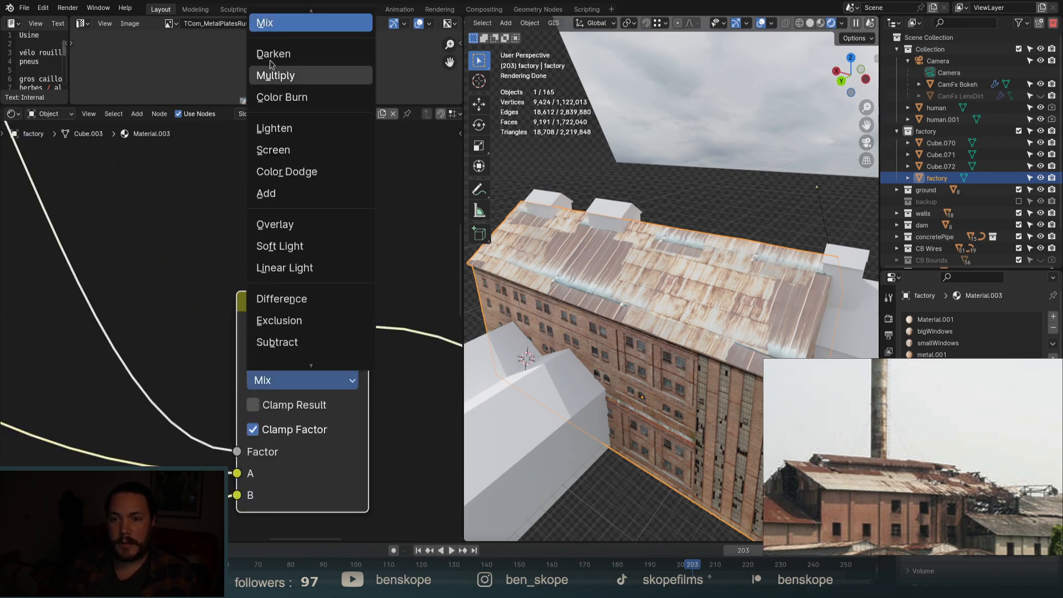
left_click(289, 85)
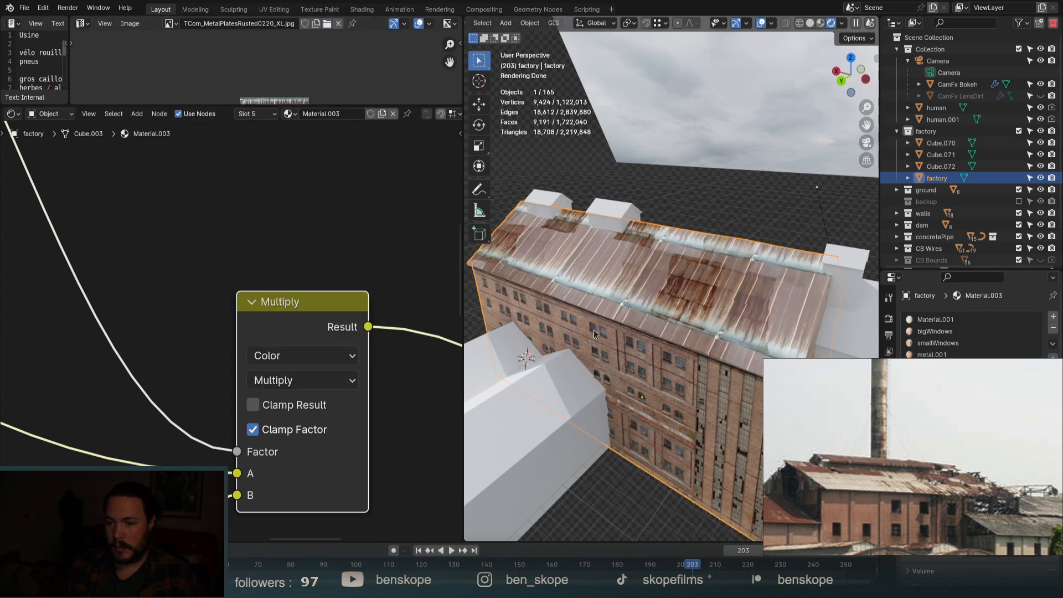
left_click(299, 380)
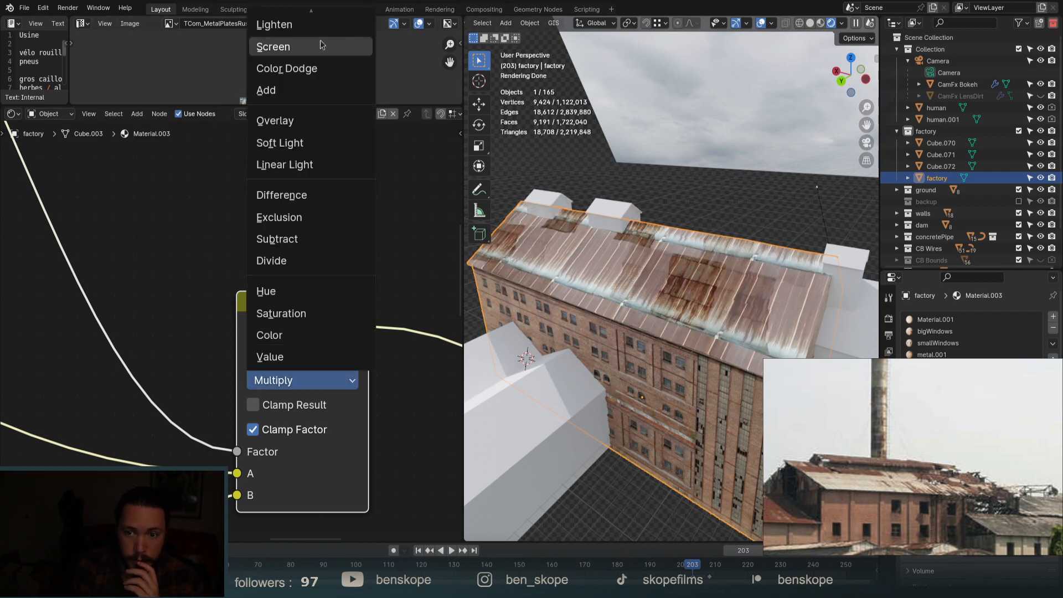
left_click(320, 45)
left_click(307, 380)
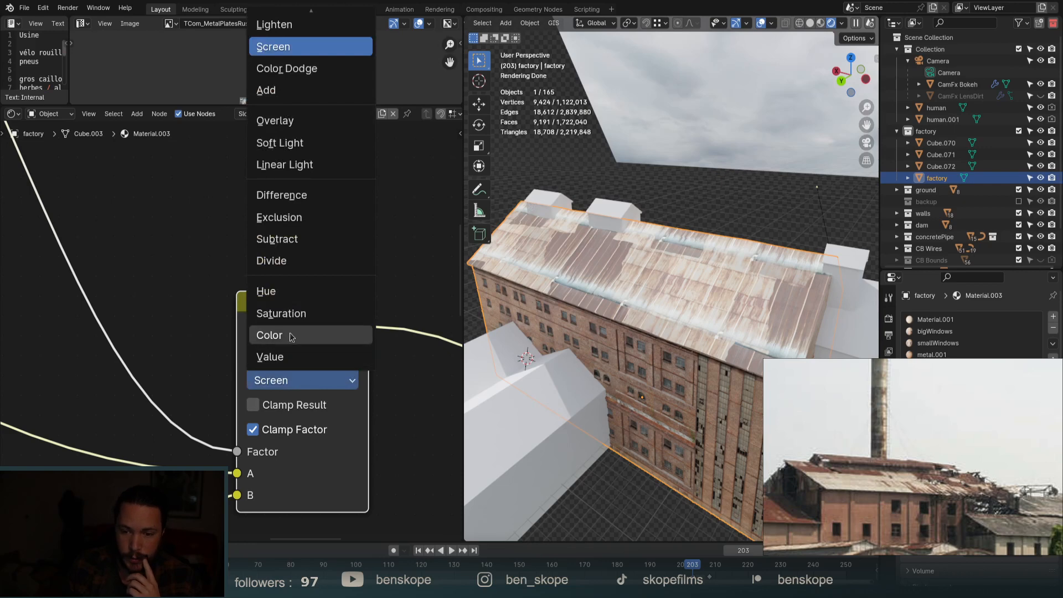
scroll(301, 244, "up", 5)
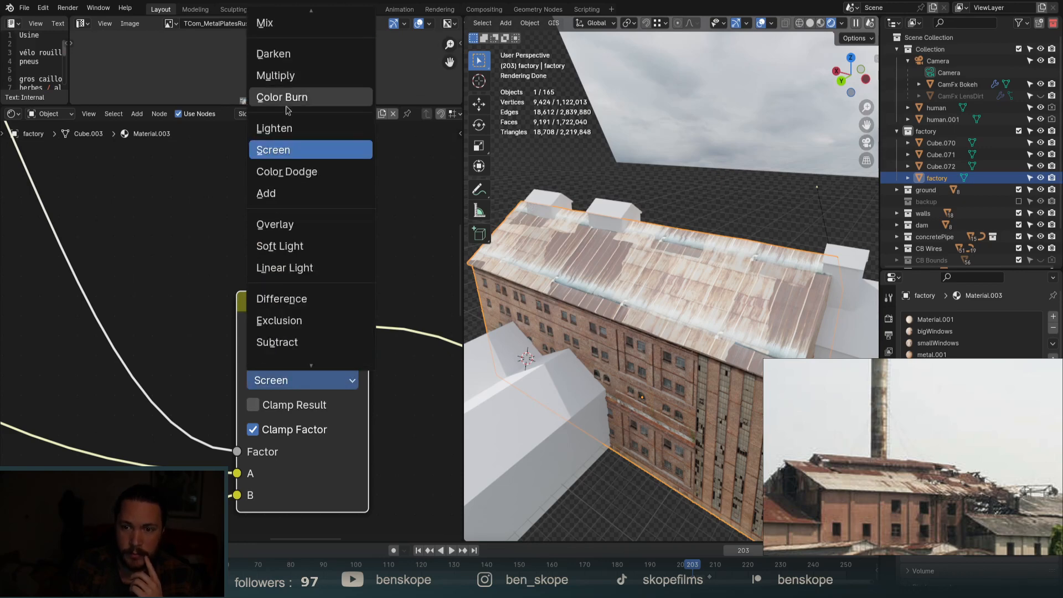
left_click(287, 24)
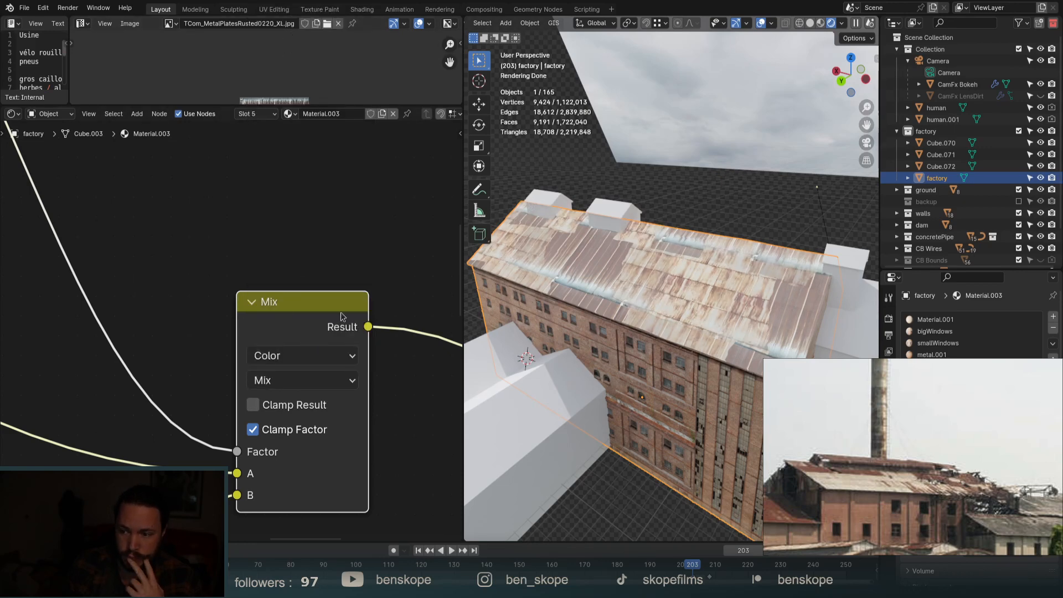
scroll(343, 308, "down", 3)
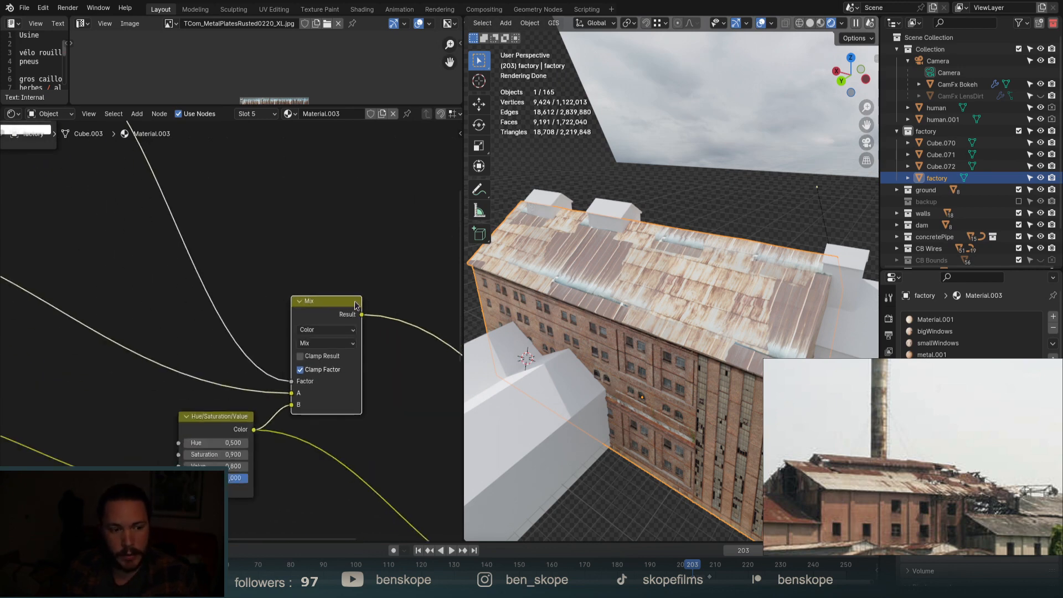
Rearrange the nodes and connect the Mix result to the lower Color Ramp's Fac.
scroll(377, 289, "down", 4)
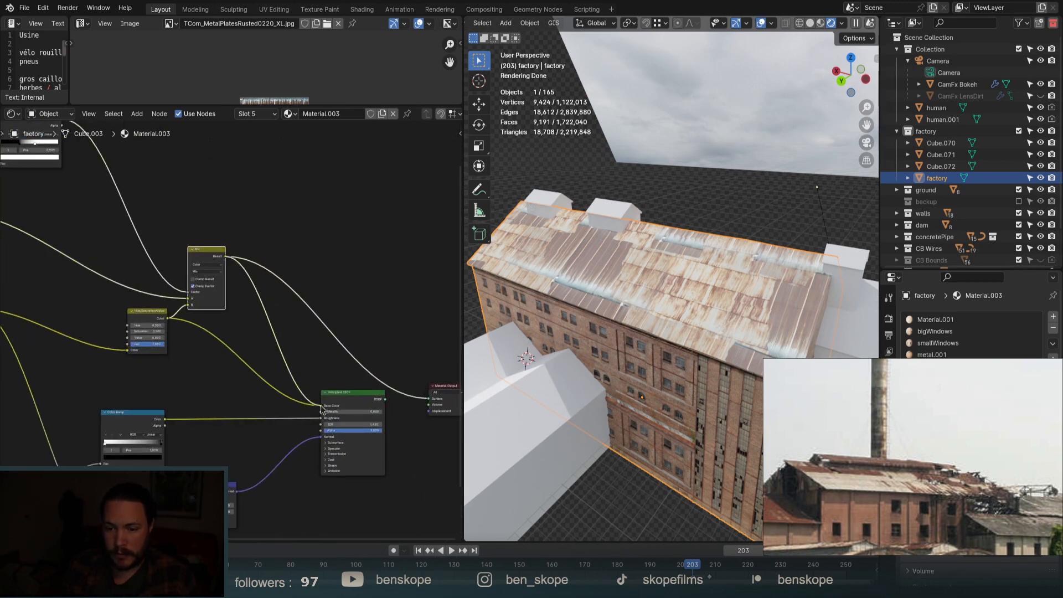
left_click_drag(143, 311, 109, 312)
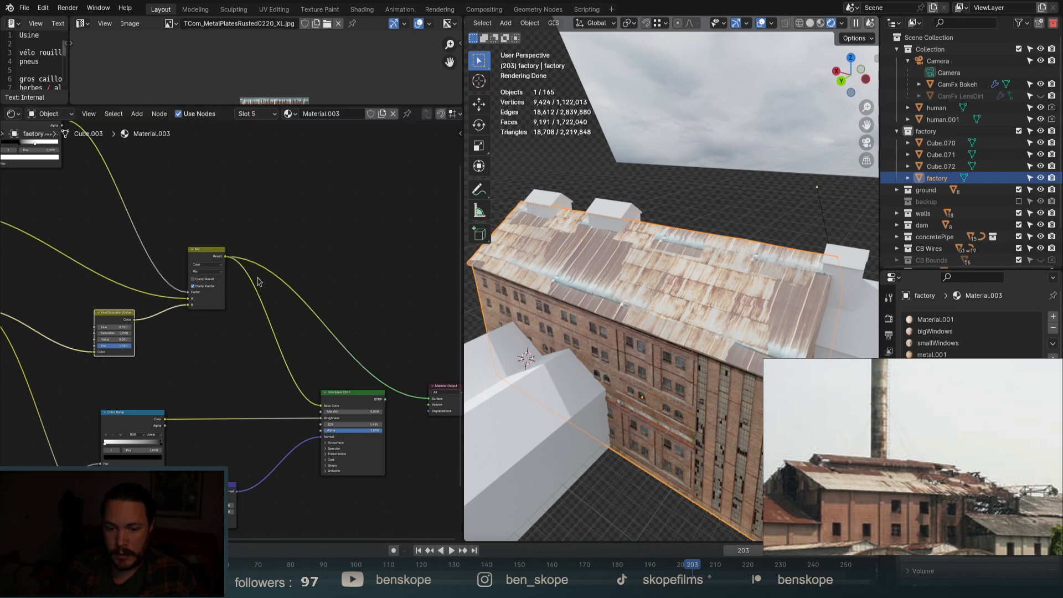
scroll(258, 280, "down", 2)
middle_click_drag(259, 280, 294, 209)
left_click_drag(196, 395, 211, 397)
left_click_drag(288, 363, 200, 416)
left_click_drag(208, 396, 260, 420)
left_click(238, 325)
left_click_drag(246, 353, 262, 308)
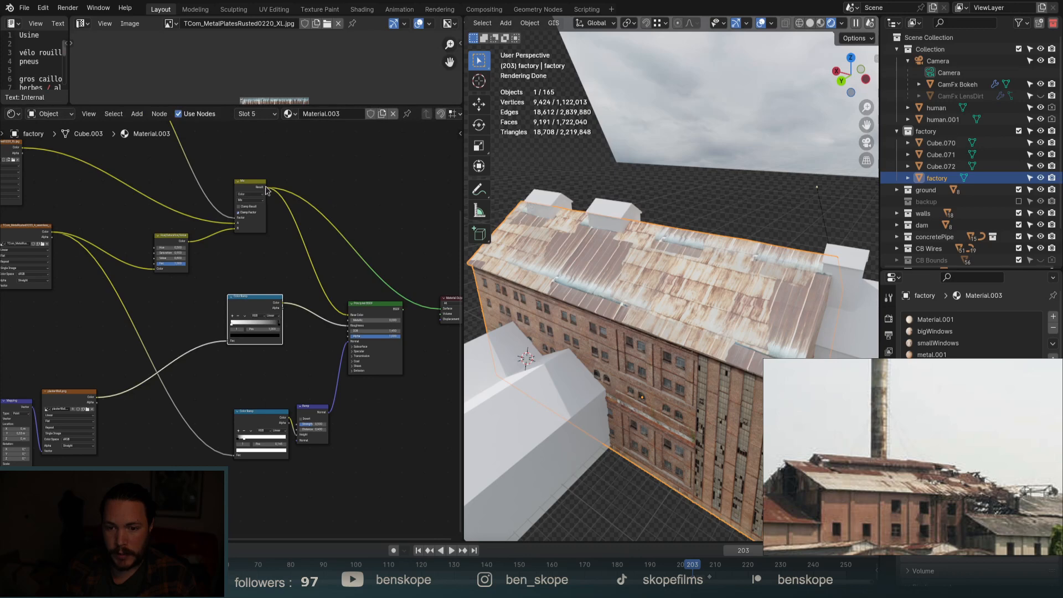
left_click_drag(265, 188, 234, 455)
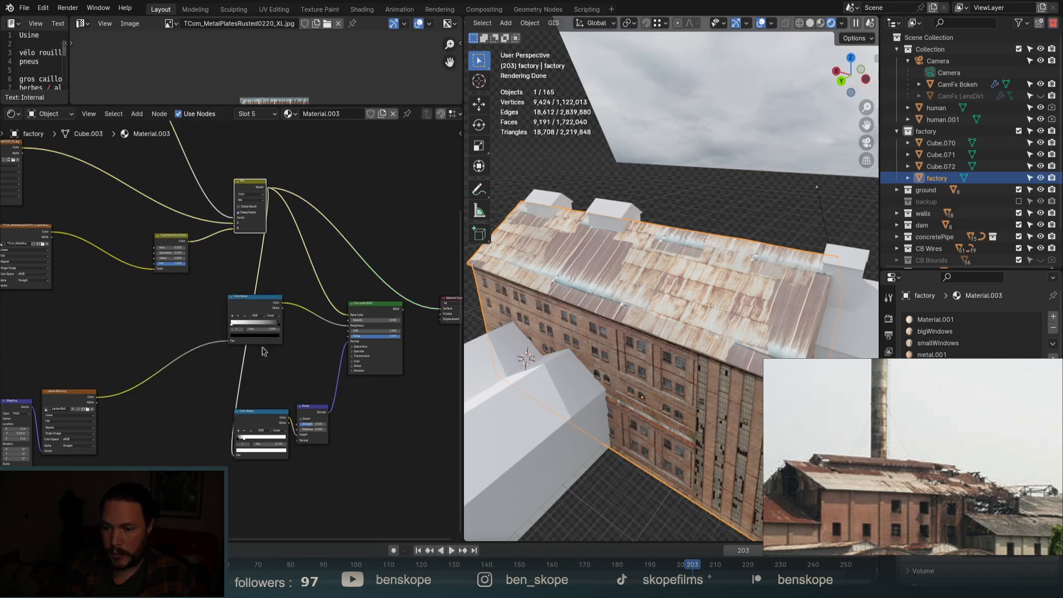
Restore the Principled BSDF to the material output and view the factory from overhead.
left_click(370, 309, "ctrl+shift")
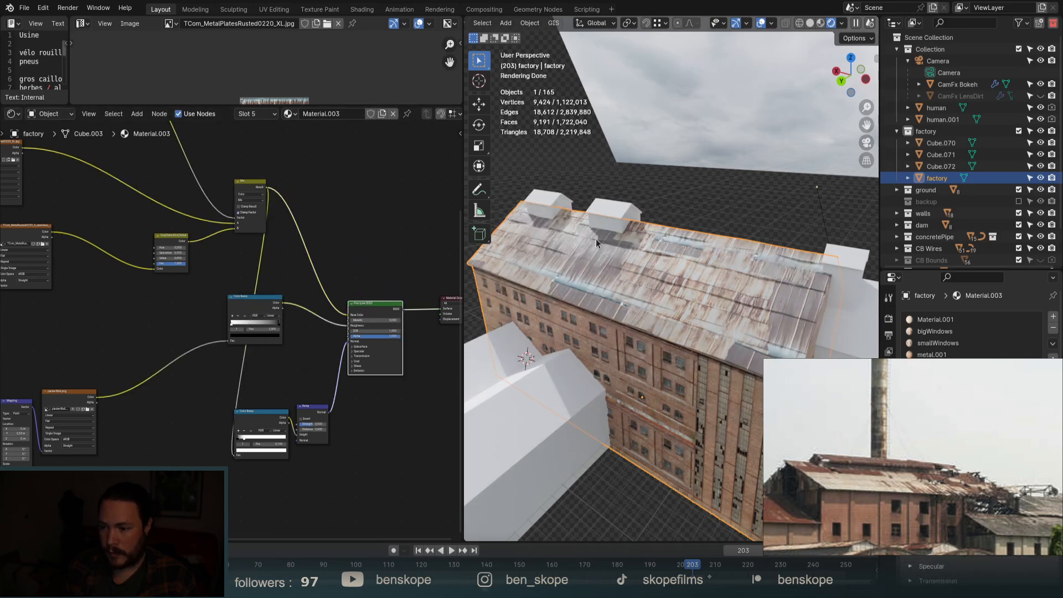
scroll(596, 242, "up", 2)
middle_click_drag(608, 274, 601, 252)
scroll(642, 260, "up", 6)
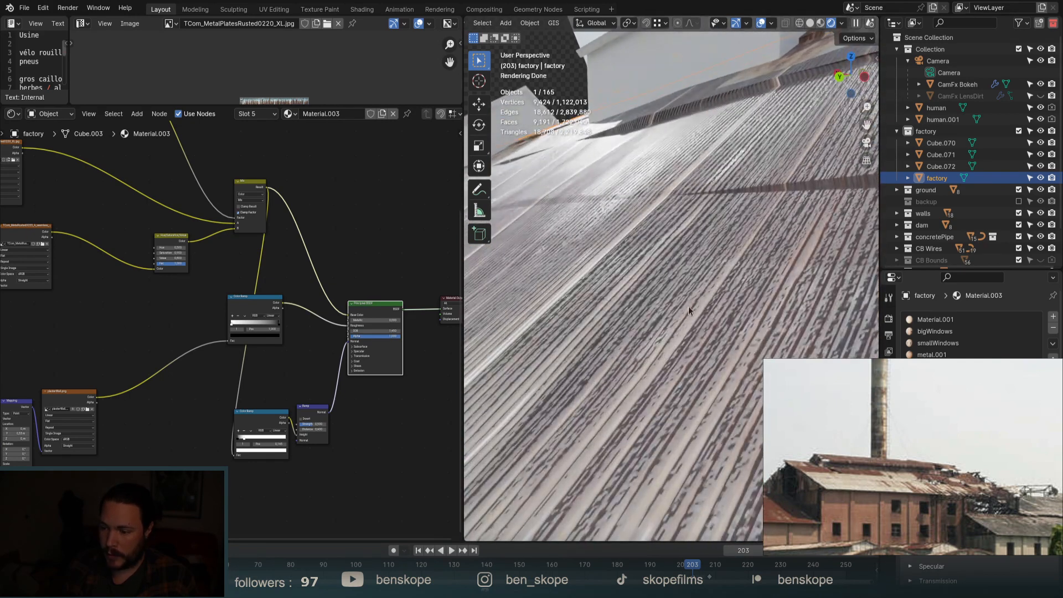
middle_click_drag(808, 320, 716, 349)
scroll(716, 350, "down", 4)
middle_click_drag(666, 327, 725, 357)
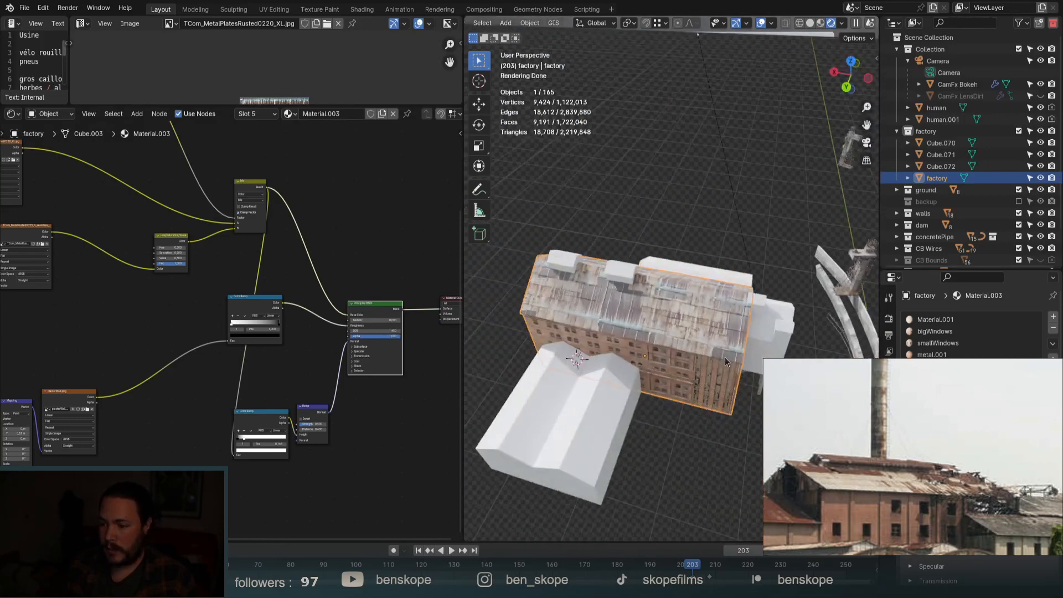
scroll(627, 311, "up", 5)
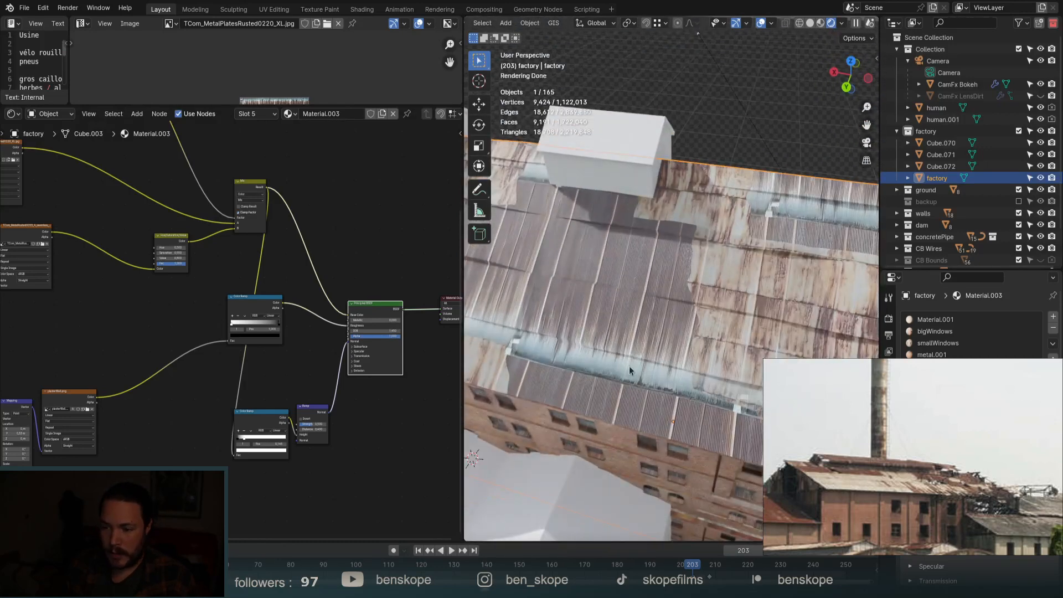
scroll(339, 239, "down", 6)
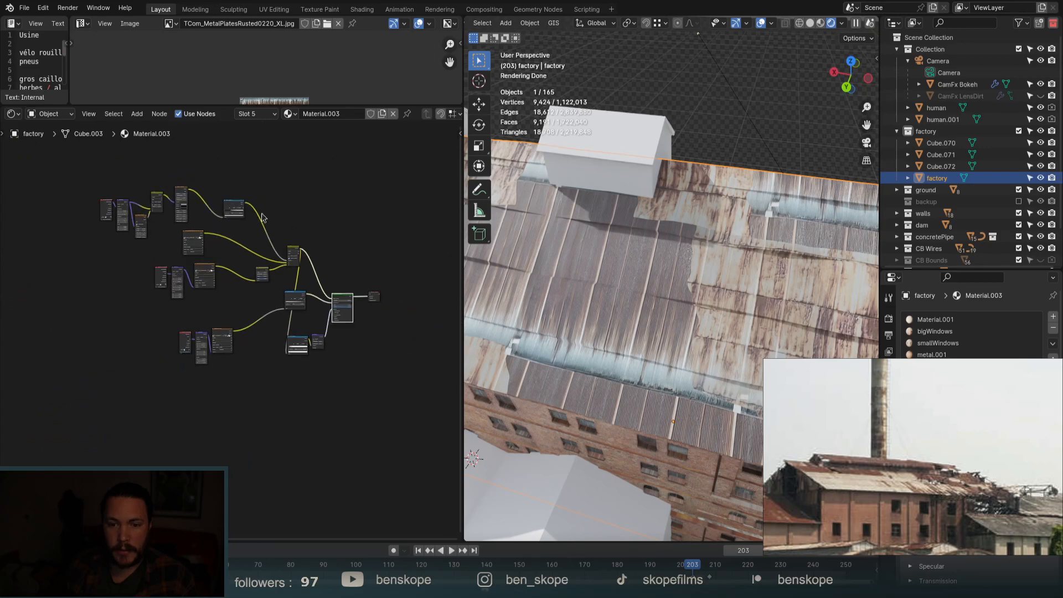
scroll(192, 234, "up", 7)
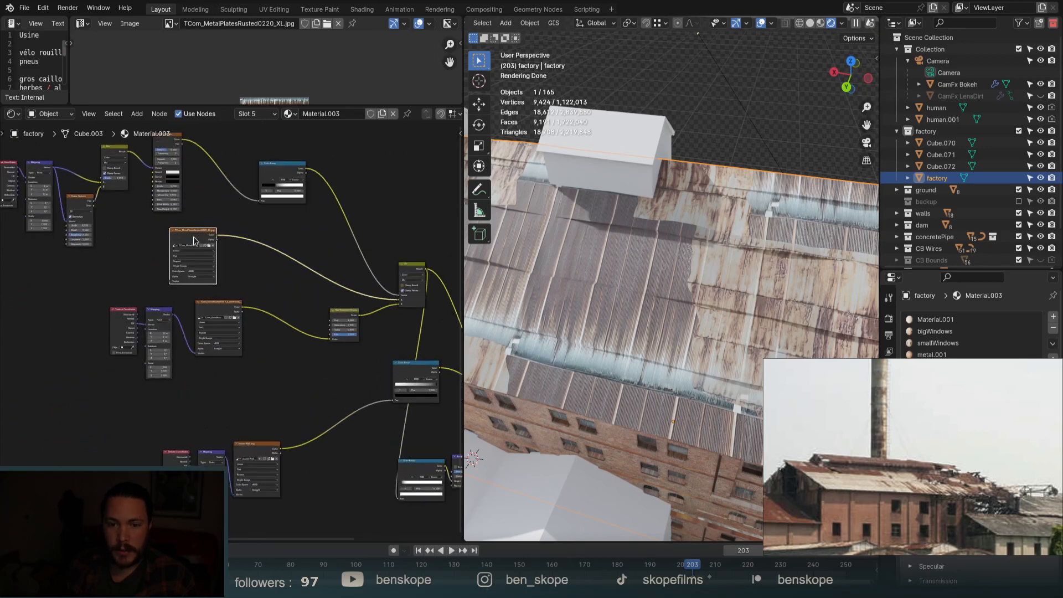
Preview the TCom_MetalPlatesRusted0220 rusted-plate image texture alone on the roof.
left_click(193, 241, "ctrl+shift")
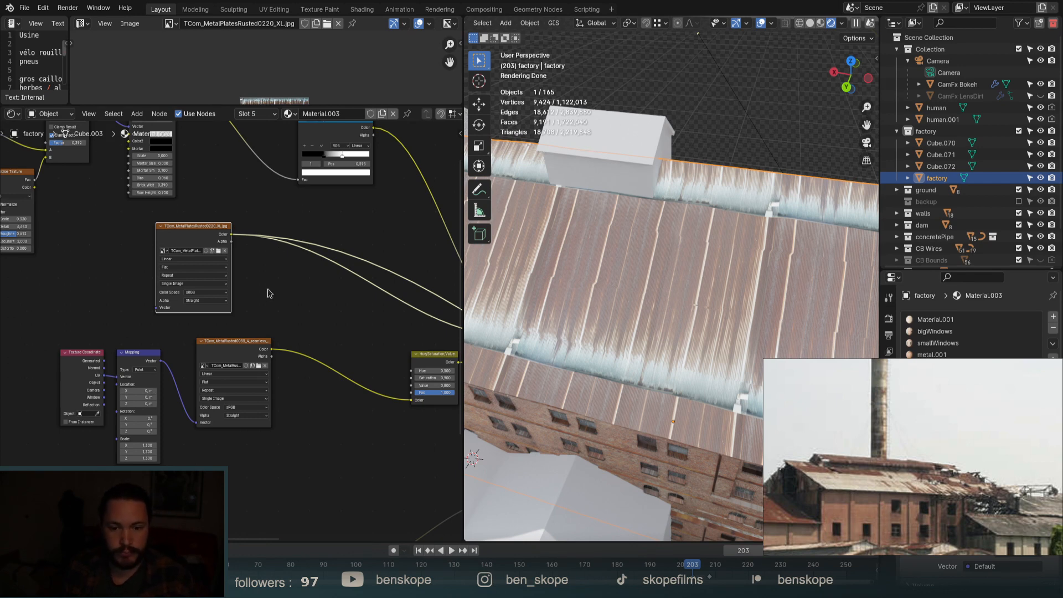
scroll(263, 245, "down", 3)
middle_click_drag(285, 262, 306, 304)
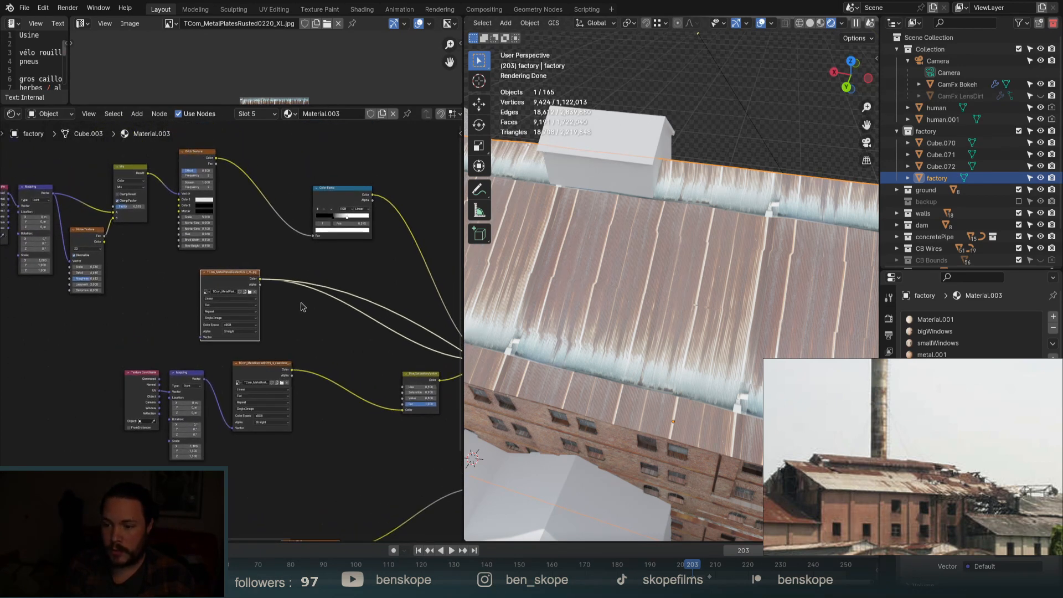
left_click_drag(214, 276, 233, 277)
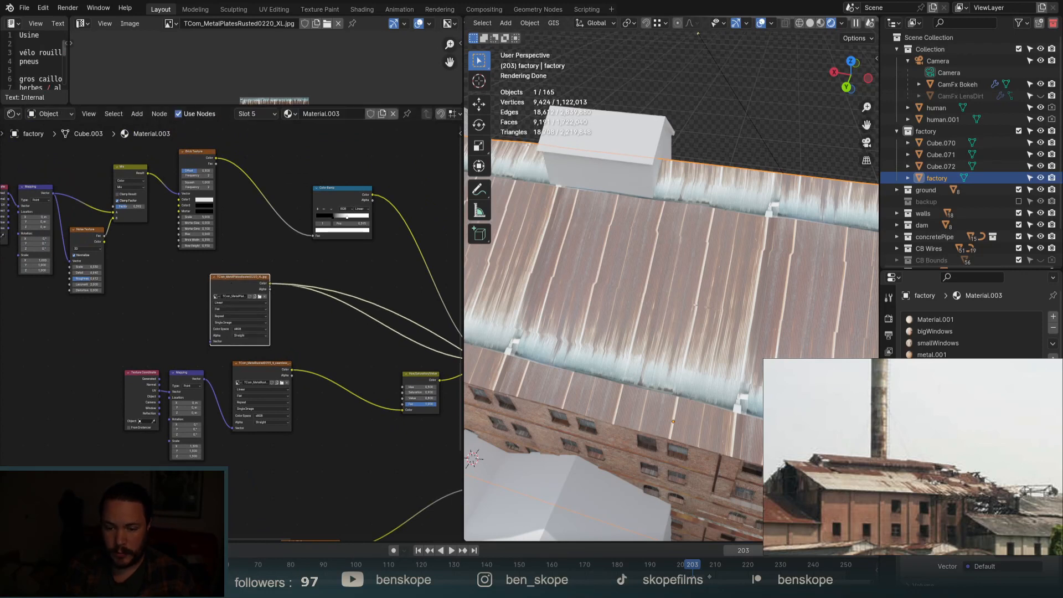
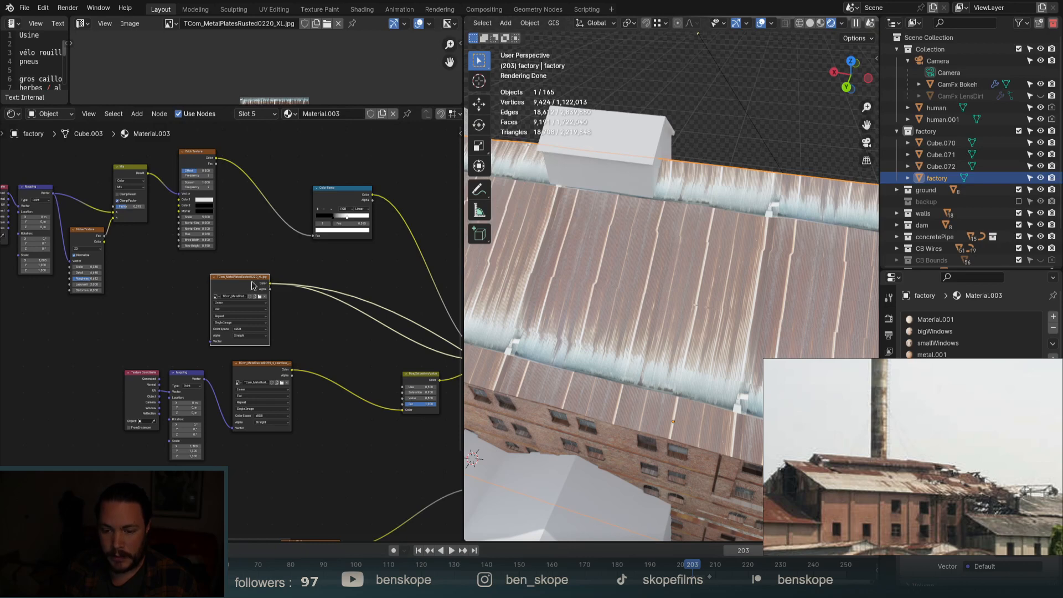
Add a Mapping node to the roof image texture and rotate it 180° on Z.
key("ctrl+t")
scroll(166, 345, "up", 3)
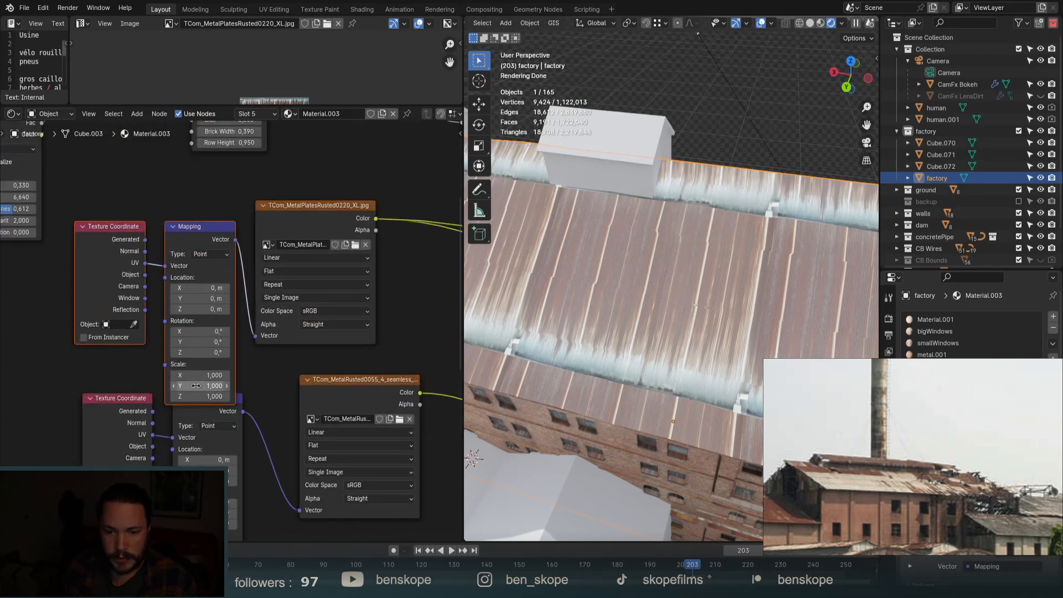
left_click_drag(195, 386, 226, 385)
right_click(195, 386)
left_click_drag(198, 342, 220, 352)
right_click(198, 342)
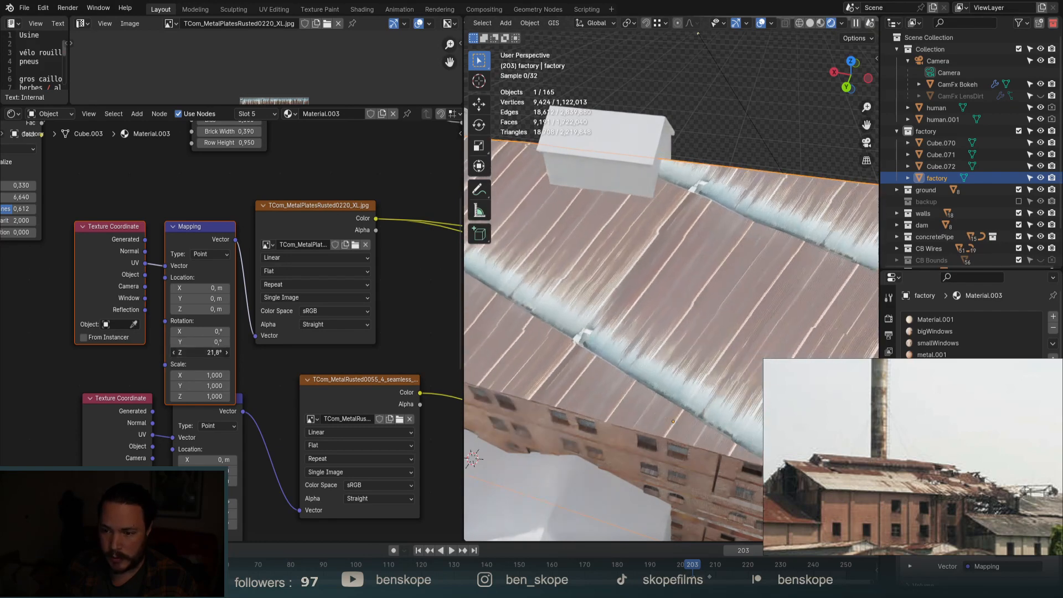
double_click(197, 351)
type("180")
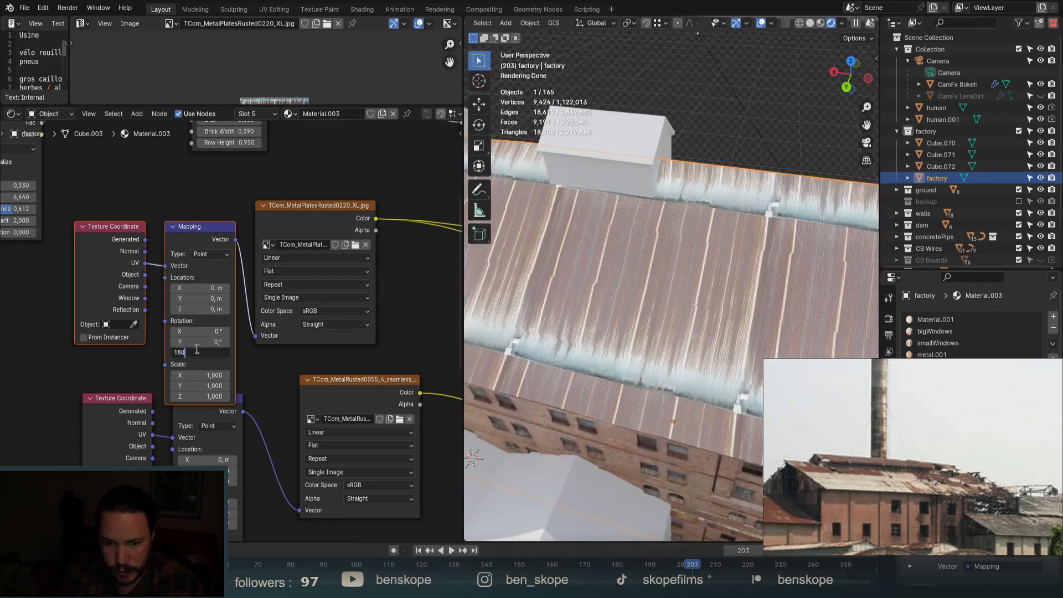
key("Return")
Scale the roof texture to 0,680 and offset it -0,51 m along Y.
scroll(606, 273, "down", 5)
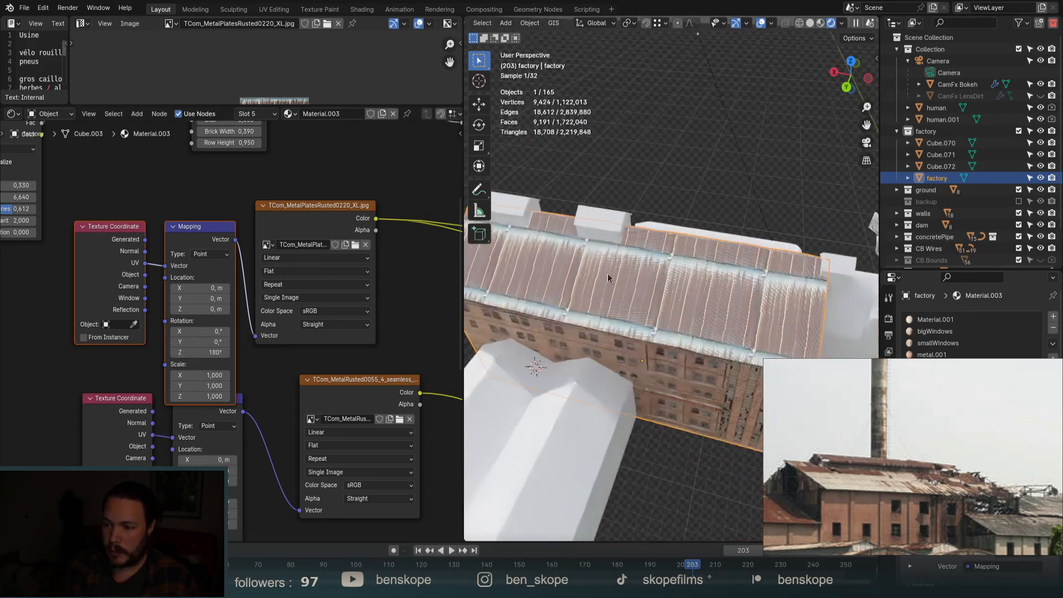
middle_click_drag(606, 273, 696, 284)
scroll(683, 231, "up", 3)
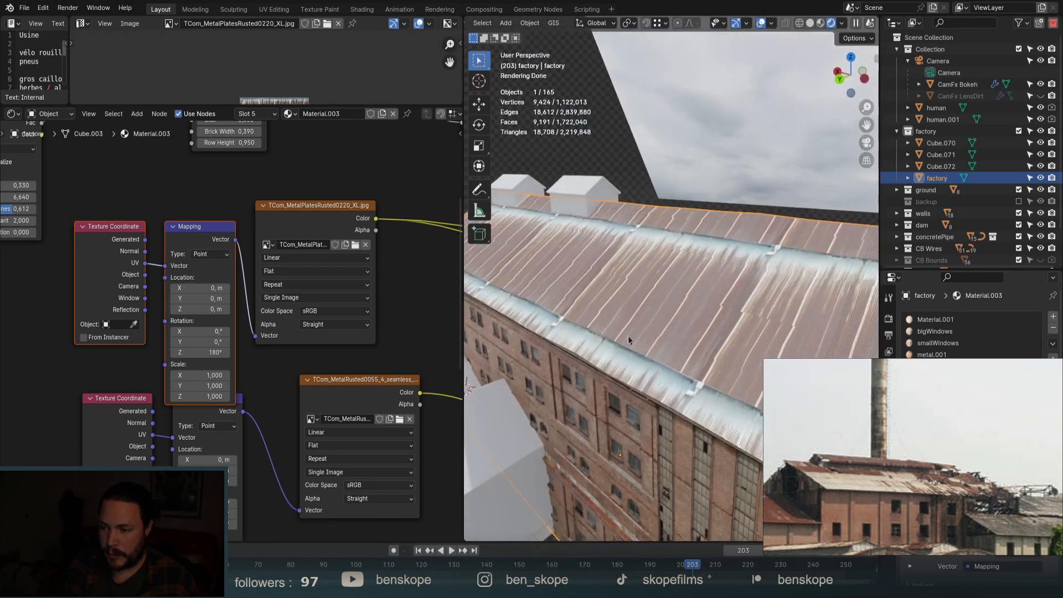
left_click_drag(207, 375, 188, 396)
left_click_drag(215, 298, 196, 298)
left_click_drag(207, 376, 198, 396)
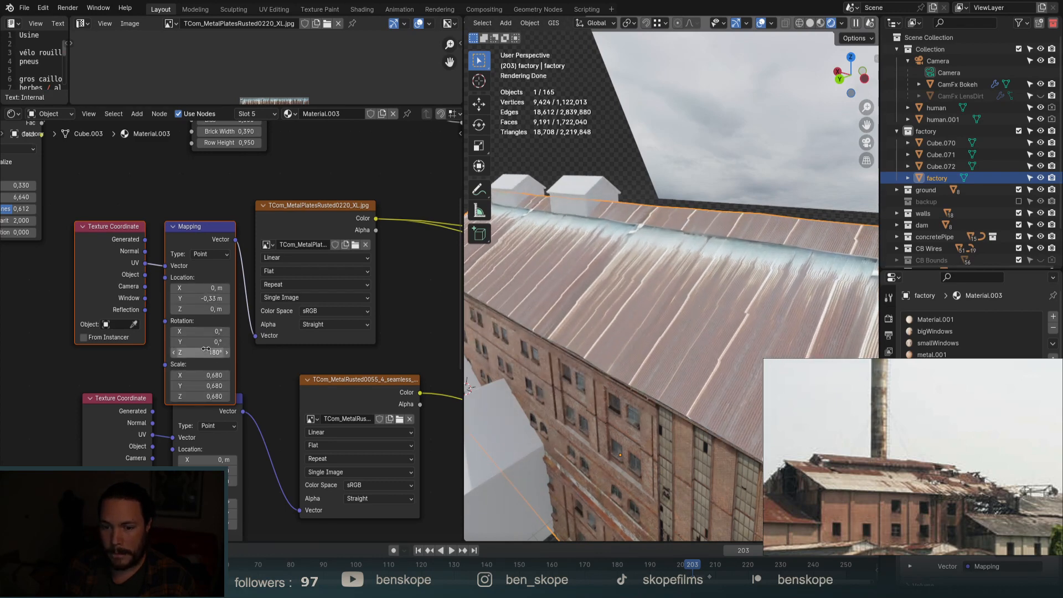
left_click_drag(209, 298, 199, 299)
scroll(668, 232, "down", 1)
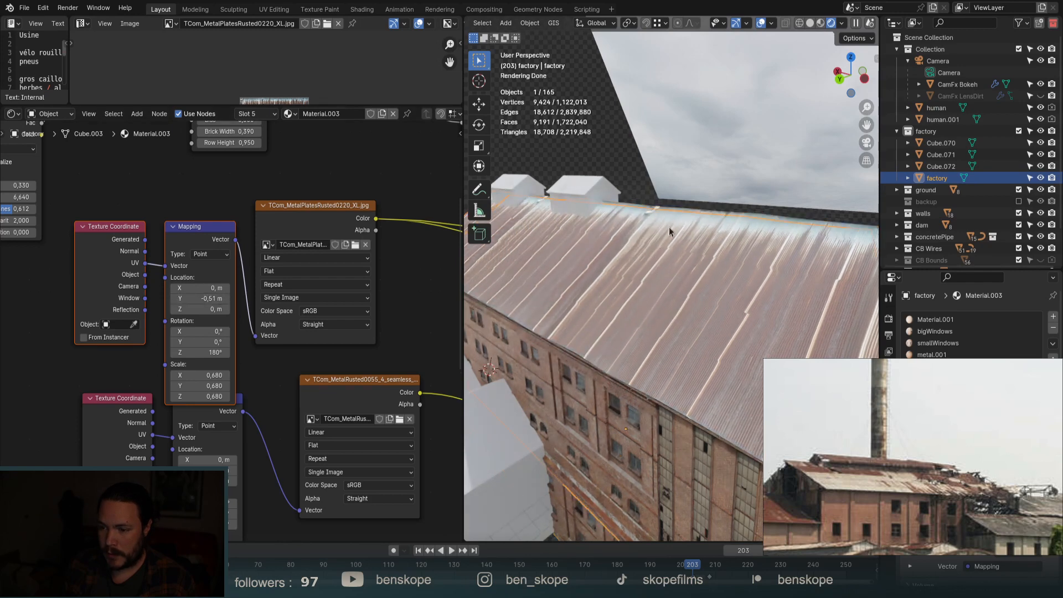
scroll(669, 227, "down", 5)
middle_click_drag(670, 230, 682, 297)
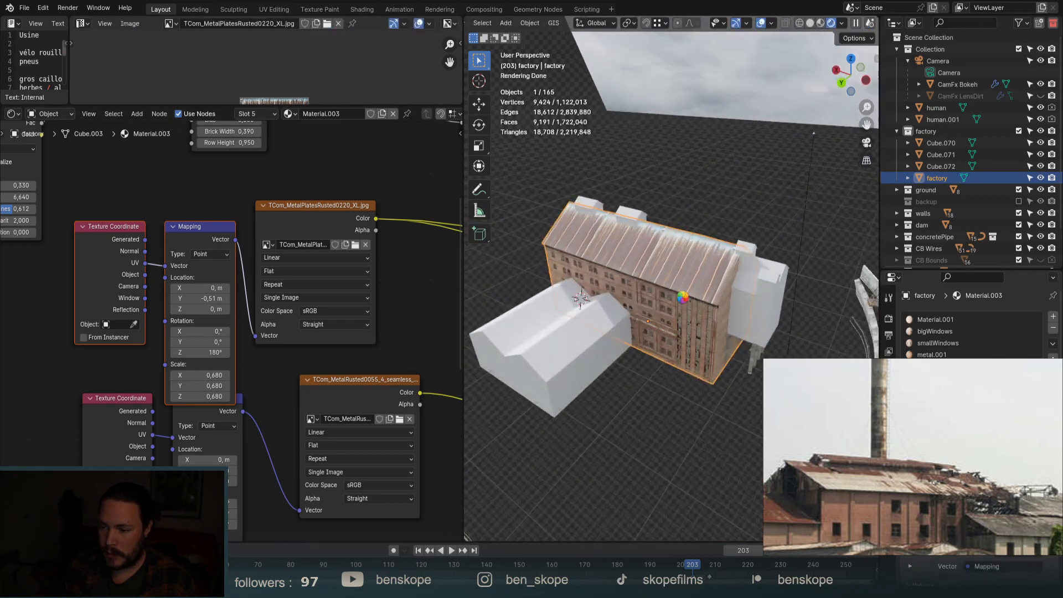
Switch the roof preview back to the full Principled BSDF material.
scroll(364, 307, "down", 6)
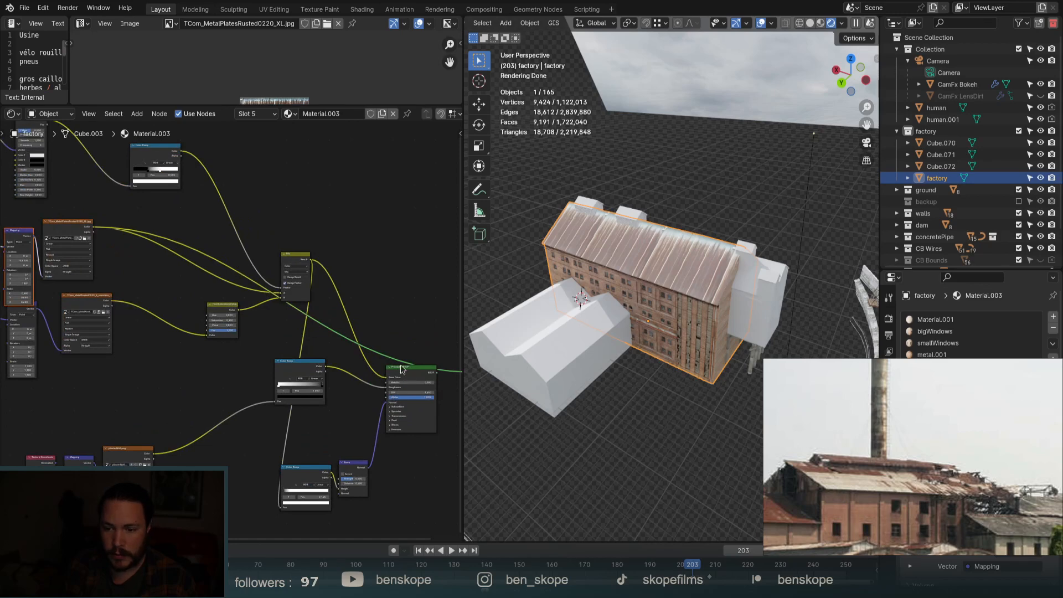
left_click(403, 369, "ctrl+shift")
scroll(669, 245, "up", 6)
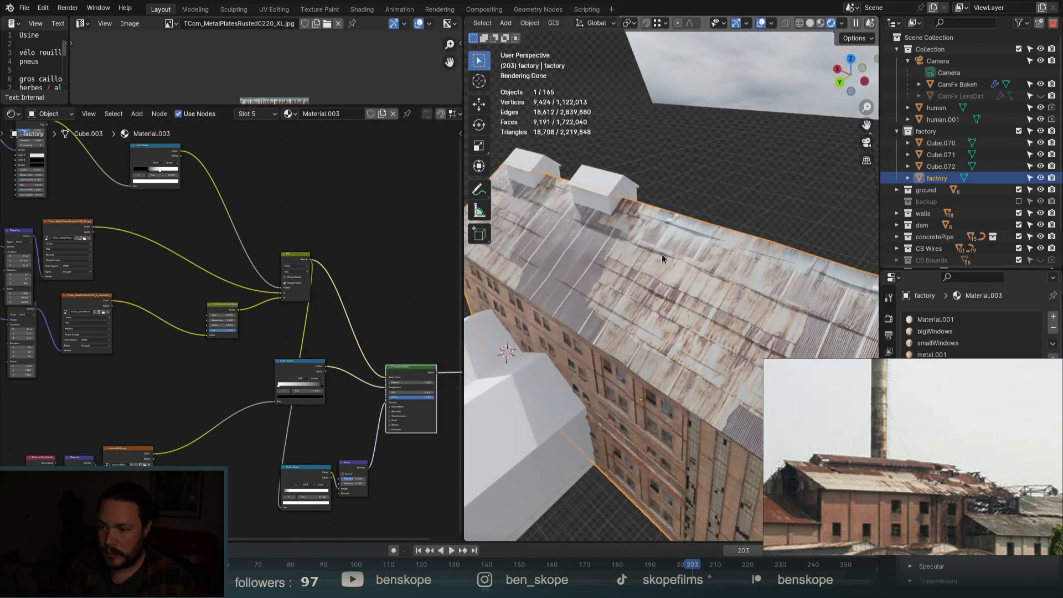
middle_click_drag(662, 253, 683, 258)
scroll(344, 248, "down", 5)
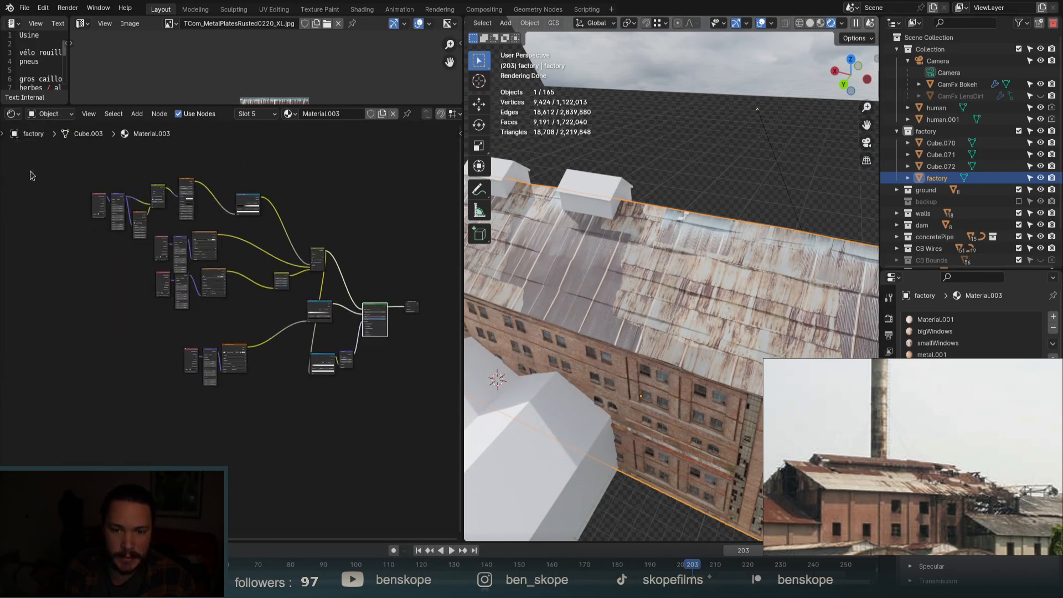
Move the upper texture node groups and Mix node left and down, then lower the Mix node further.
left_click_drag(42, 167, 301, 319)
left_click_drag(284, 215, 350, 262, "shift")
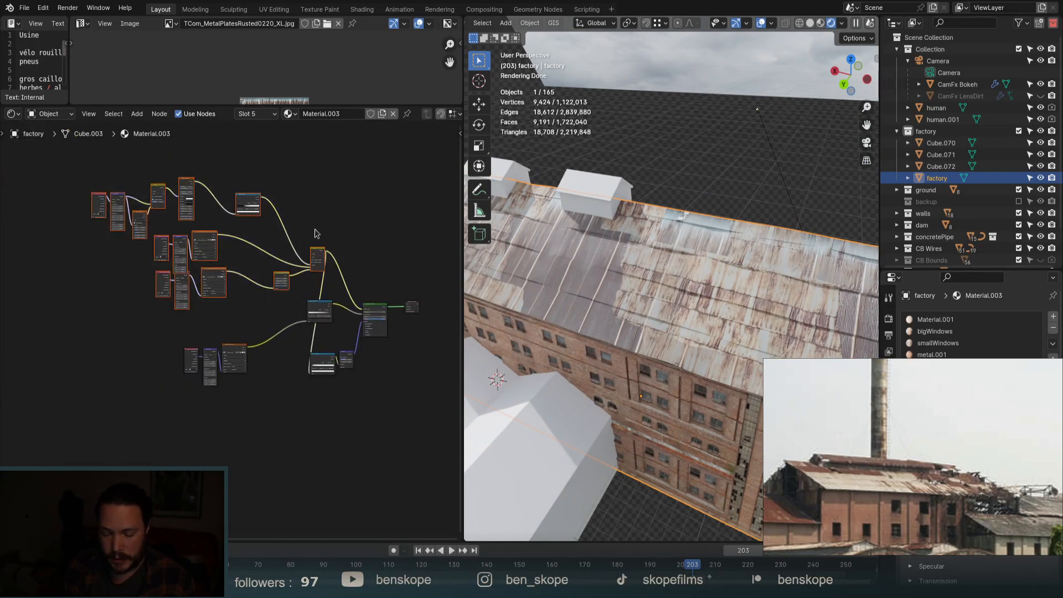
key("g")
left_click(295, 295)
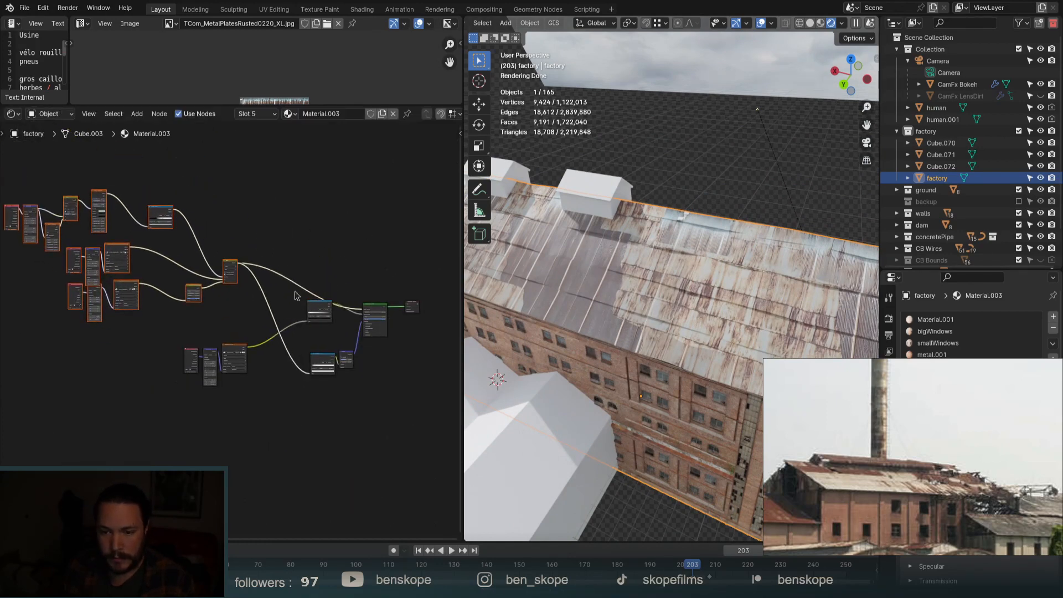
left_click(318, 311)
key("g")
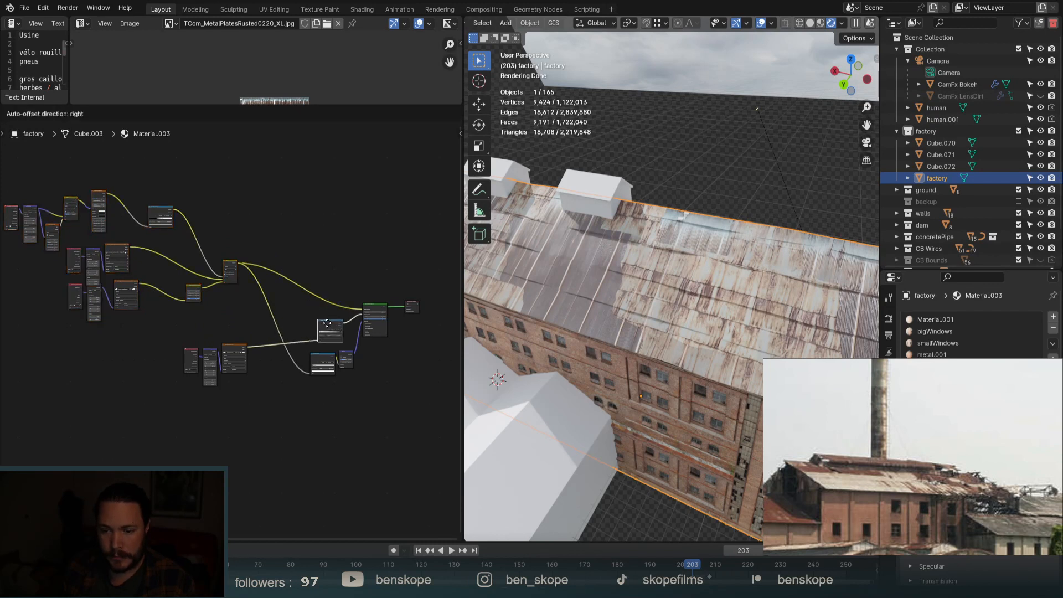
left_click(319, 328)
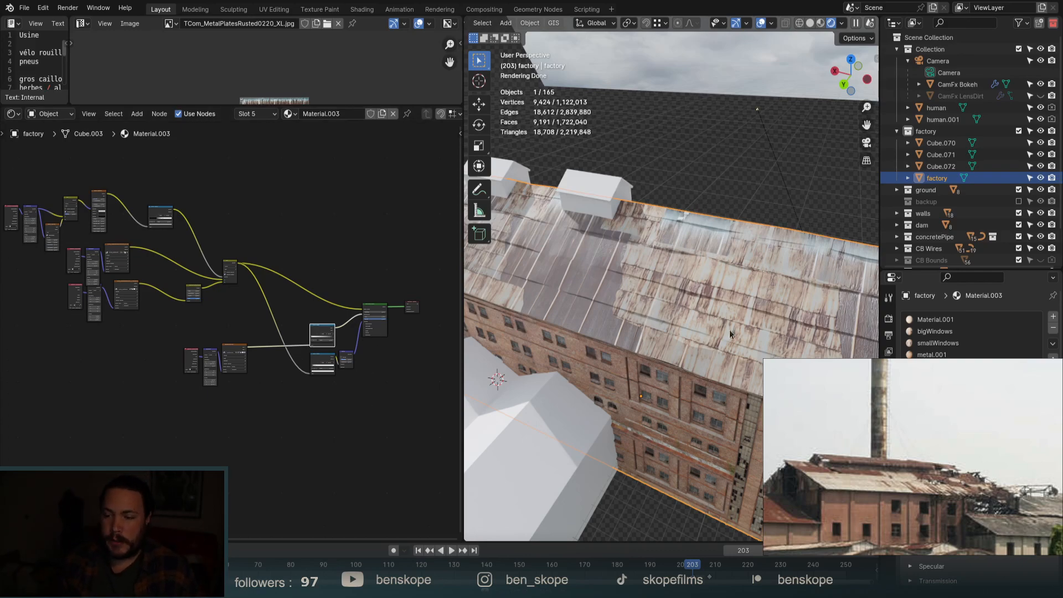
scroll(566, 289, "up", 8)
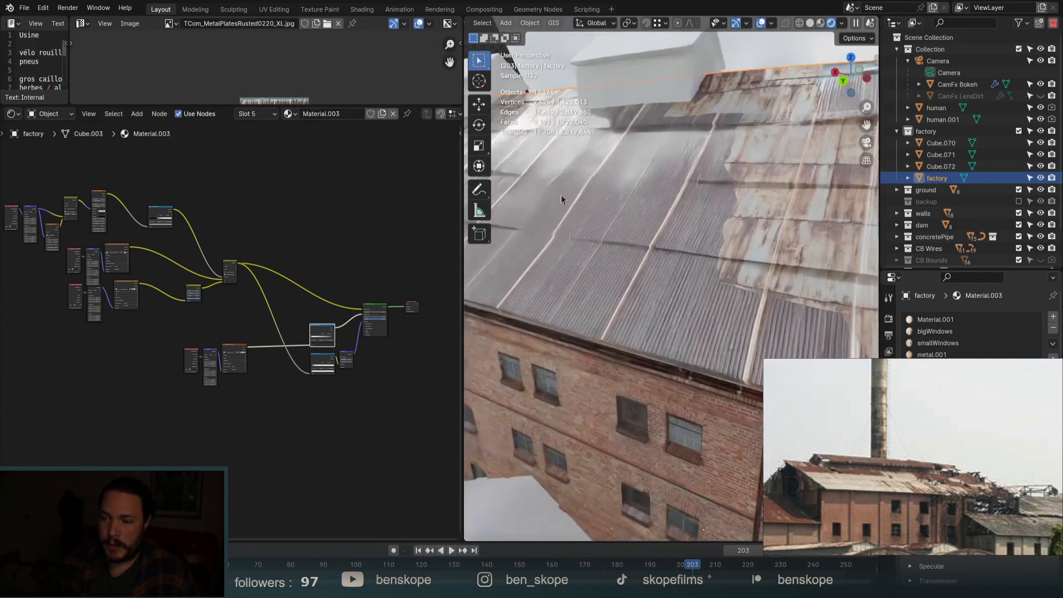
middle_click_drag(591, 182, 582, 178)
scroll(583, 178, "down", 2)
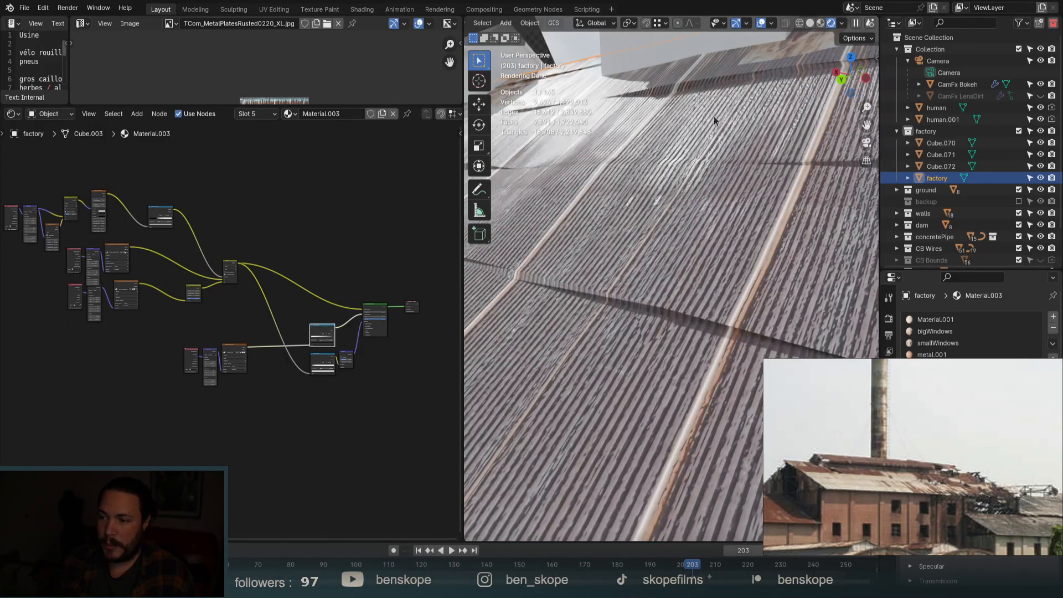
scroll(734, 129, "down", 5)
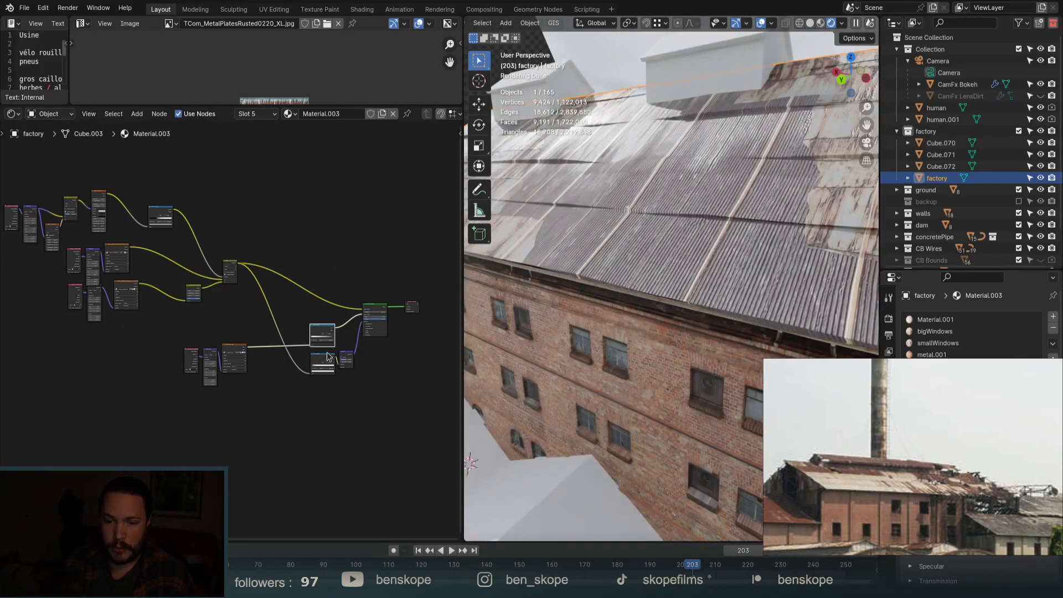
scroll(211, 355, "up", 3)
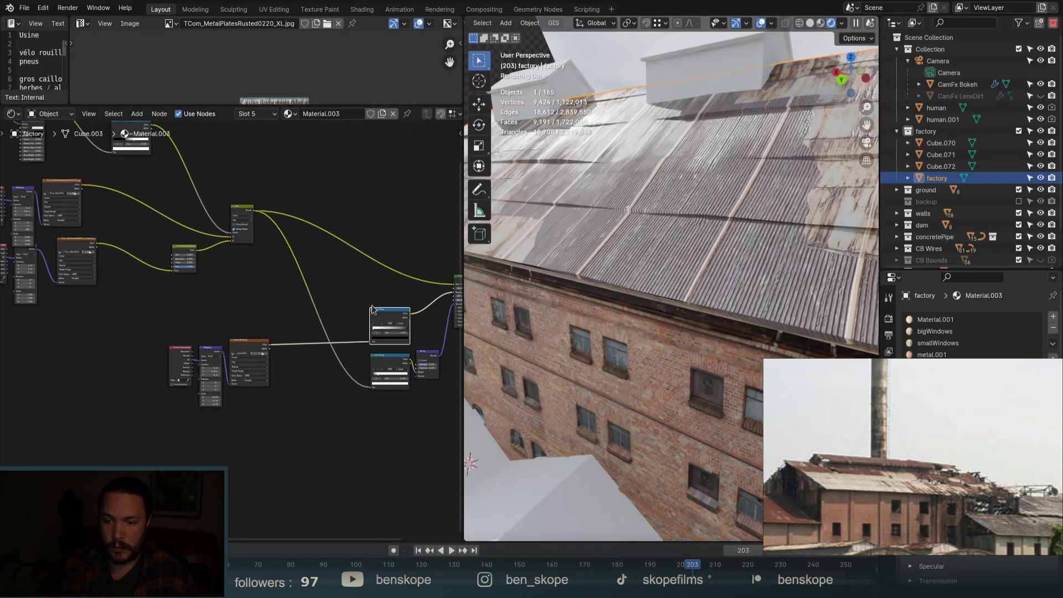
Shift the texture nodes aside and add a second Color Ramp fed by the Mix output.
left_click_drag(384, 314, 358, 308)
left_click_drag(265, 313, 183, 361)
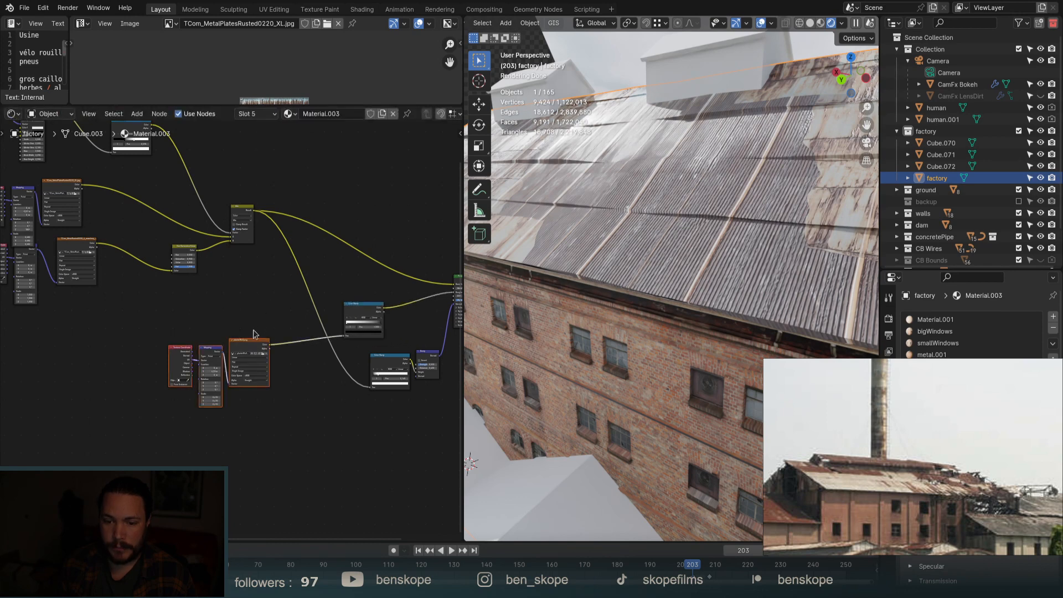
left_click_drag(254, 338, 180, 370)
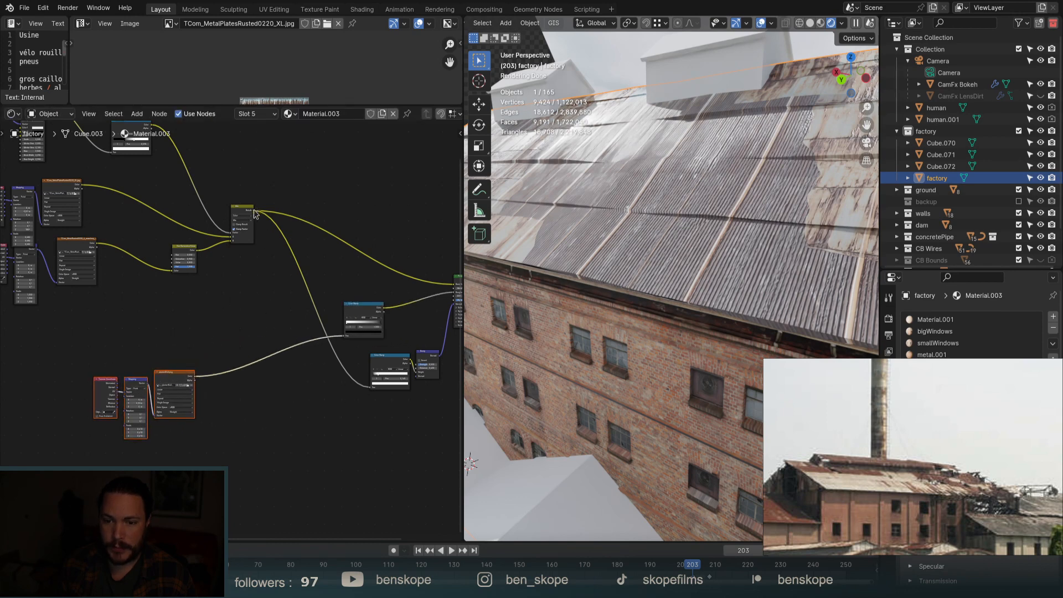
left_click_drag(256, 215, 222, 322)
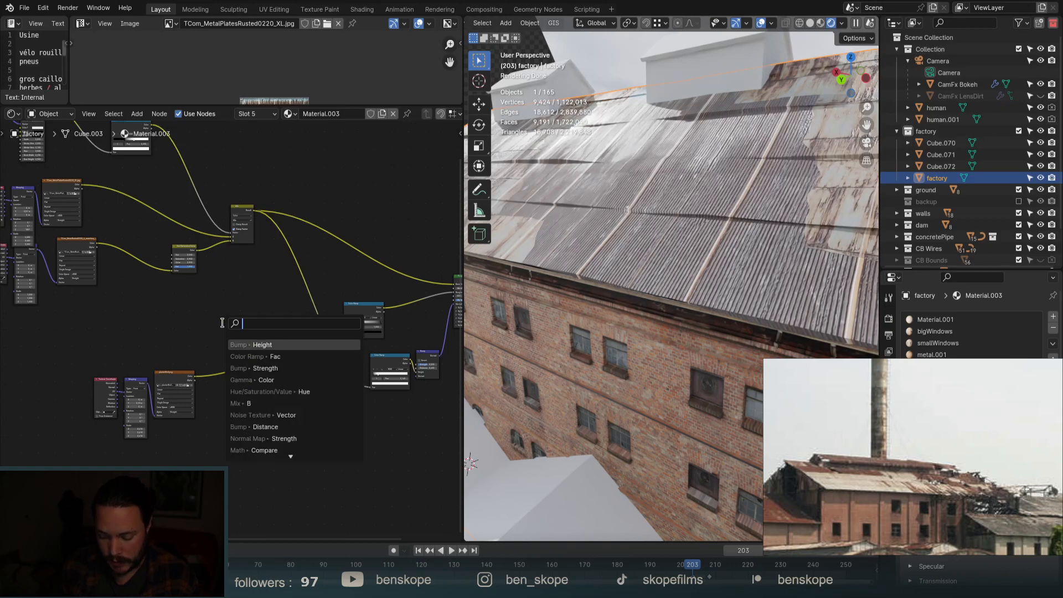
type("color")
left_click(256, 356)
left_click(228, 302)
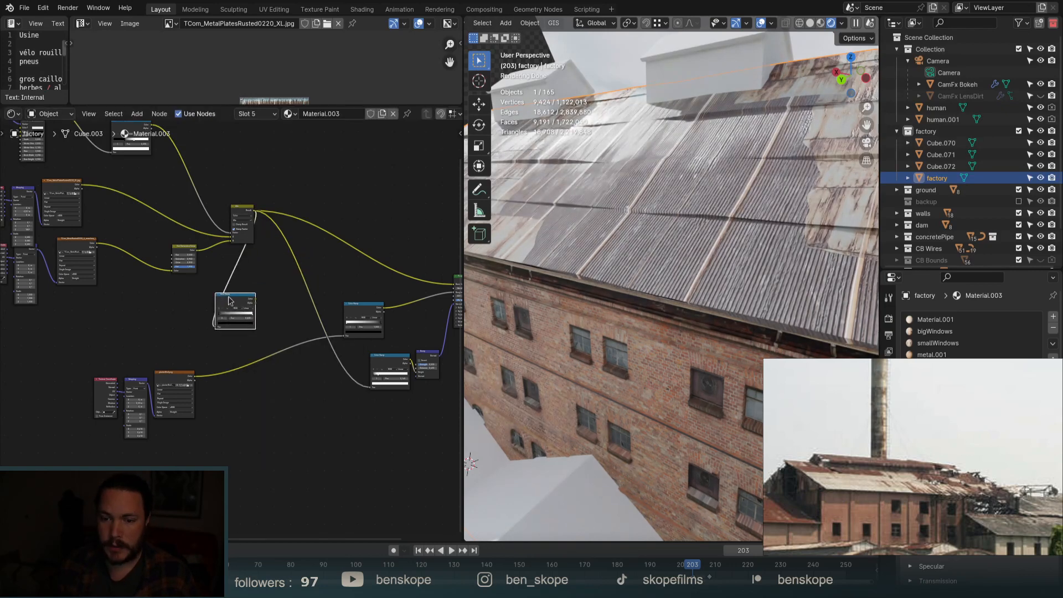
left_click(359, 310, "ctrl+shift")
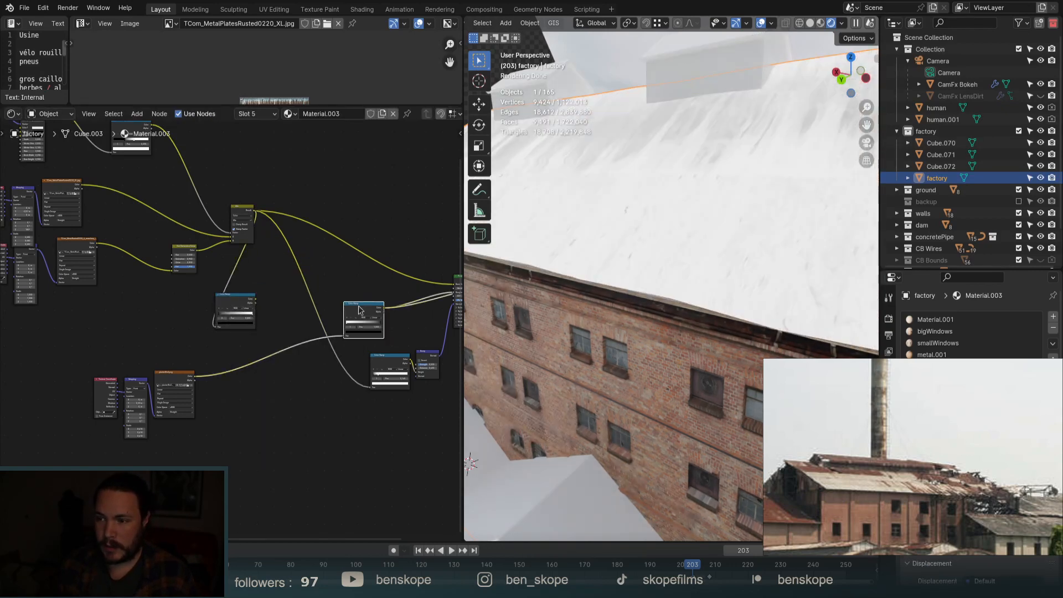
Rearrange both Color Ramps and combine them with a new Mix node.
scroll(230, 340, "up", 4)
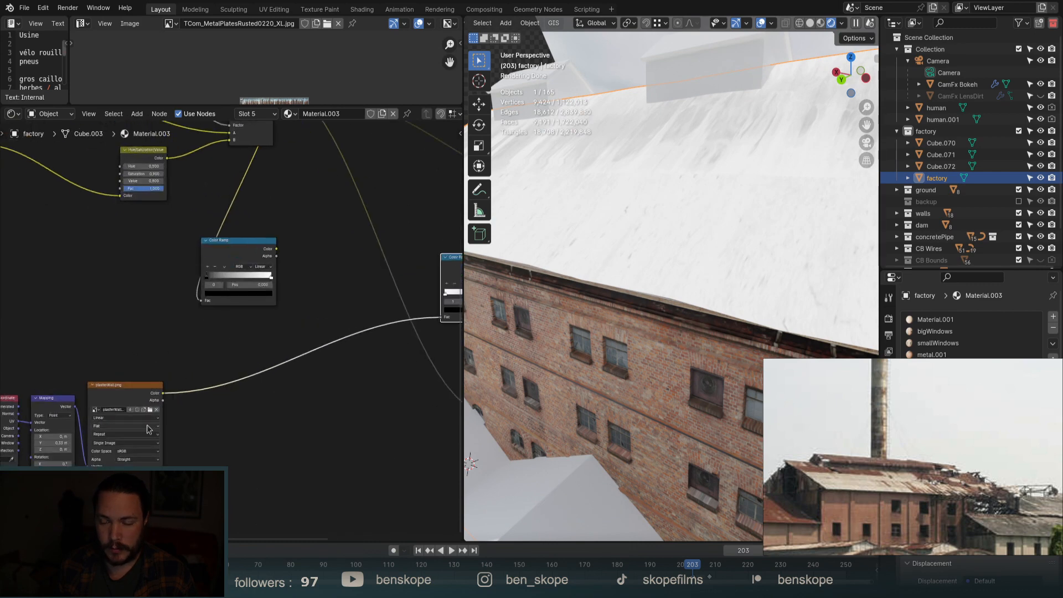
scroll(148, 429, "down", 3)
scroll(309, 318, "up", 3)
left_click_drag(121, 309, 363, 233)
left_click_drag(369, 328, 252, 350)
left_click_drag(313, 235, 217, 248)
right_click_drag(231, 258, 257, 356, "ctrl+shift")
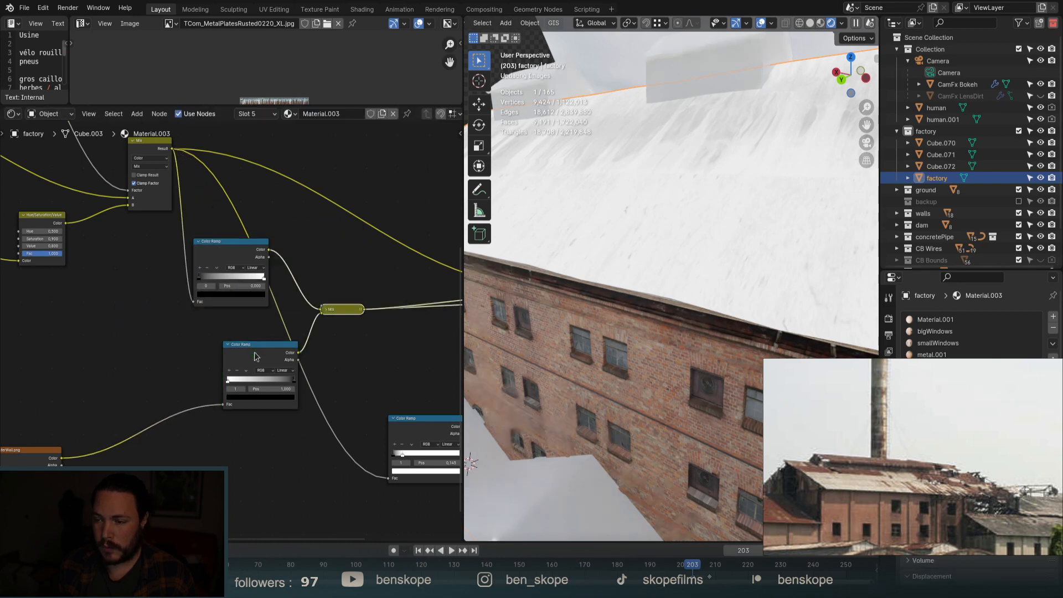
Set that Mix node's blend mode to Divide with factor 1,000.
left_click(326, 310)
scroll(332, 354, "up", 3)
scroll(356, 332, "up", 2)
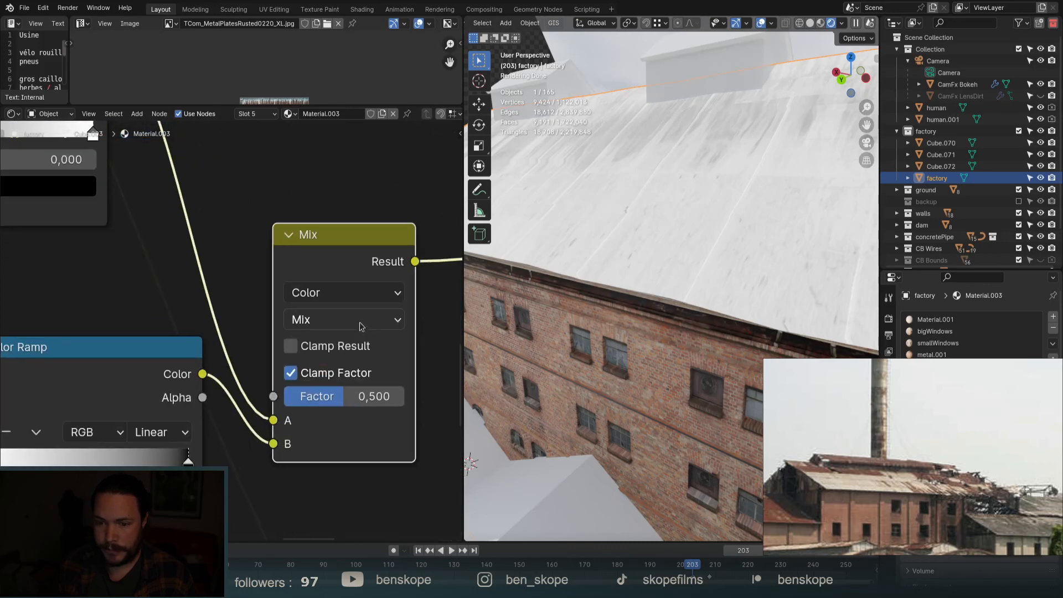
left_click(360, 321)
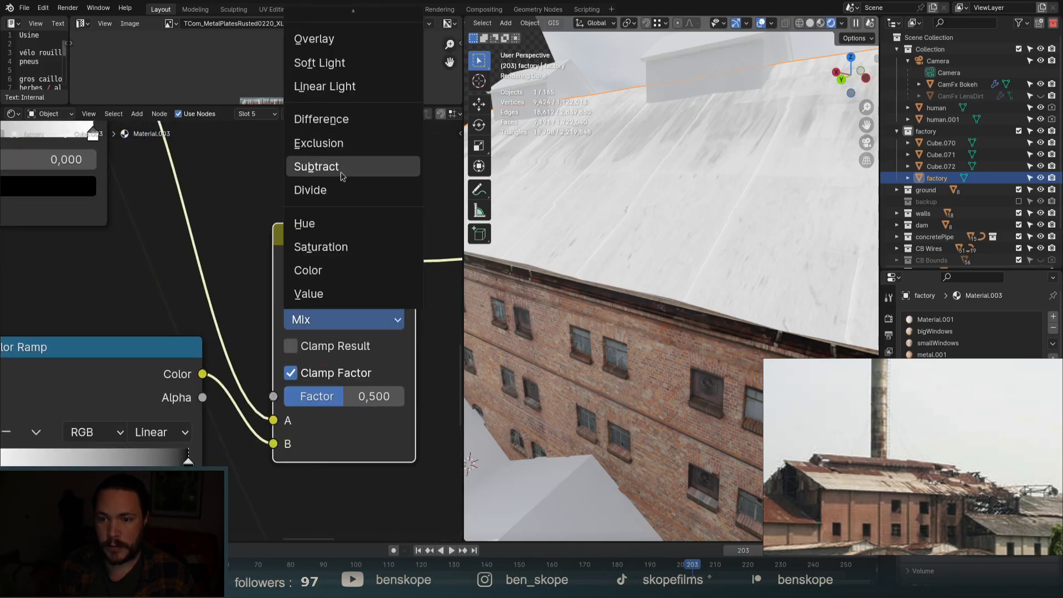
left_click(342, 189)
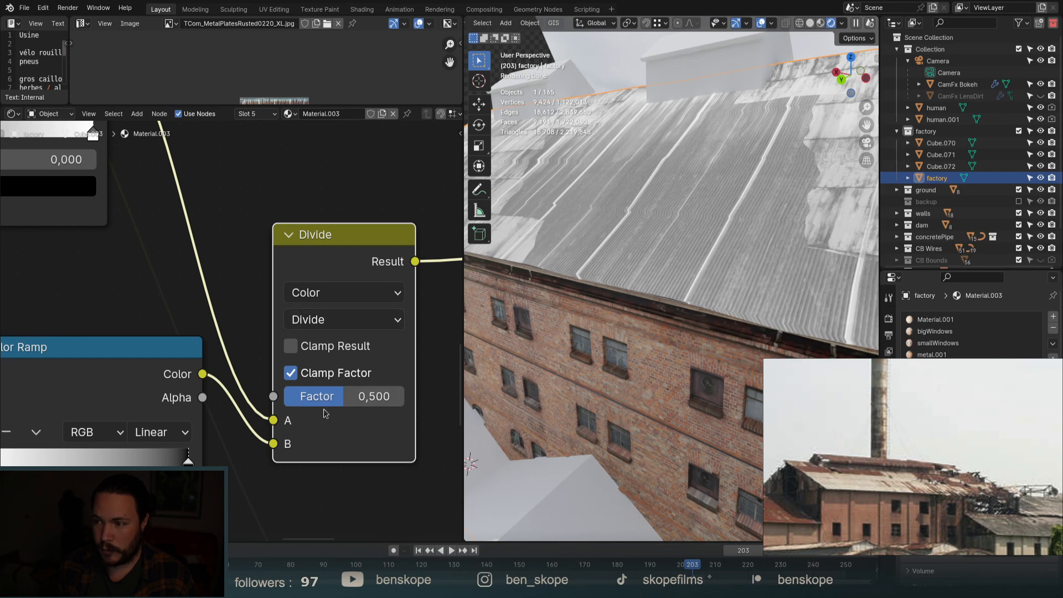
left_click_drag(354, 396, 413, 396)
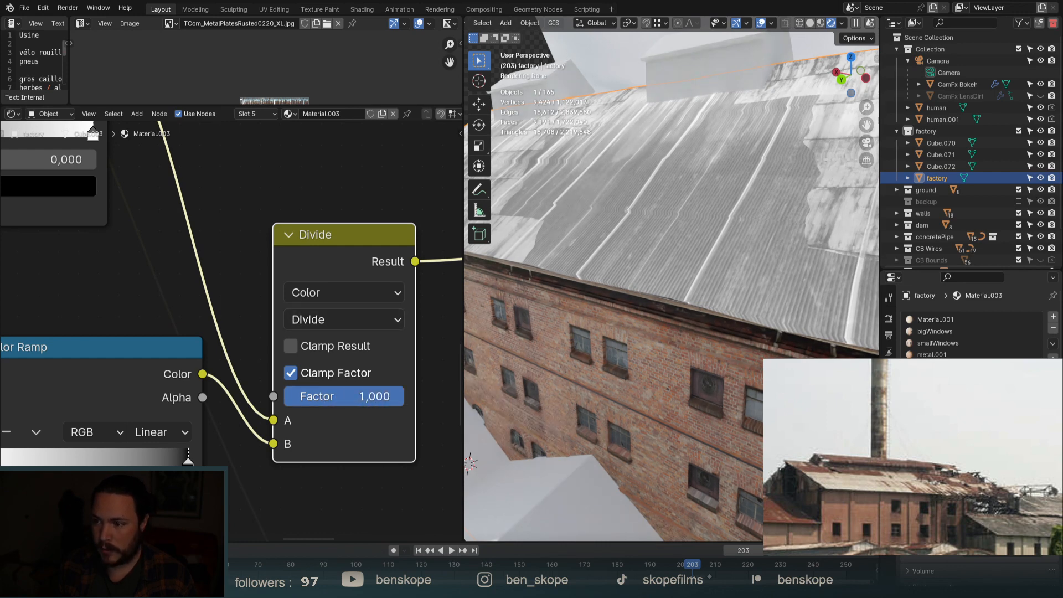
scroll(314, 339, "down", 6)
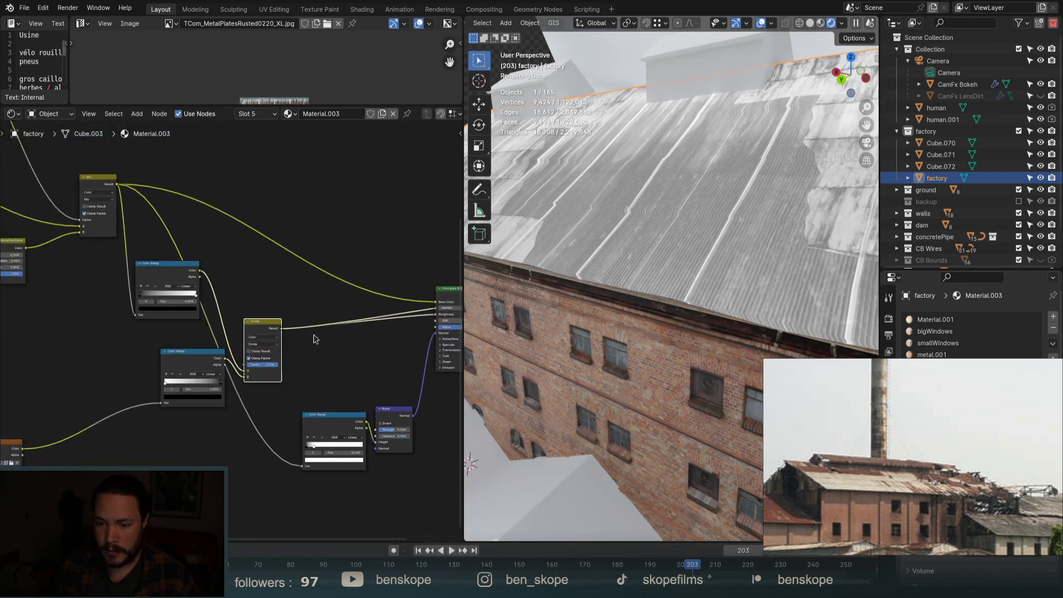
Insert an Invert Color node on the Divide-to-shader link.
key("shift+a")
left_click(312, 334)
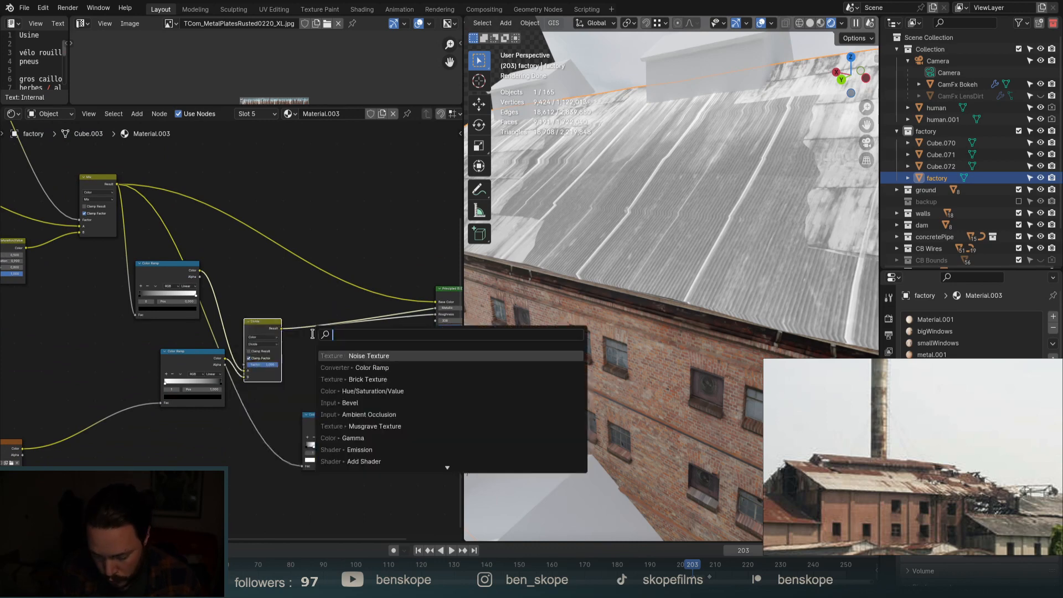
type("invert")
key("Return")
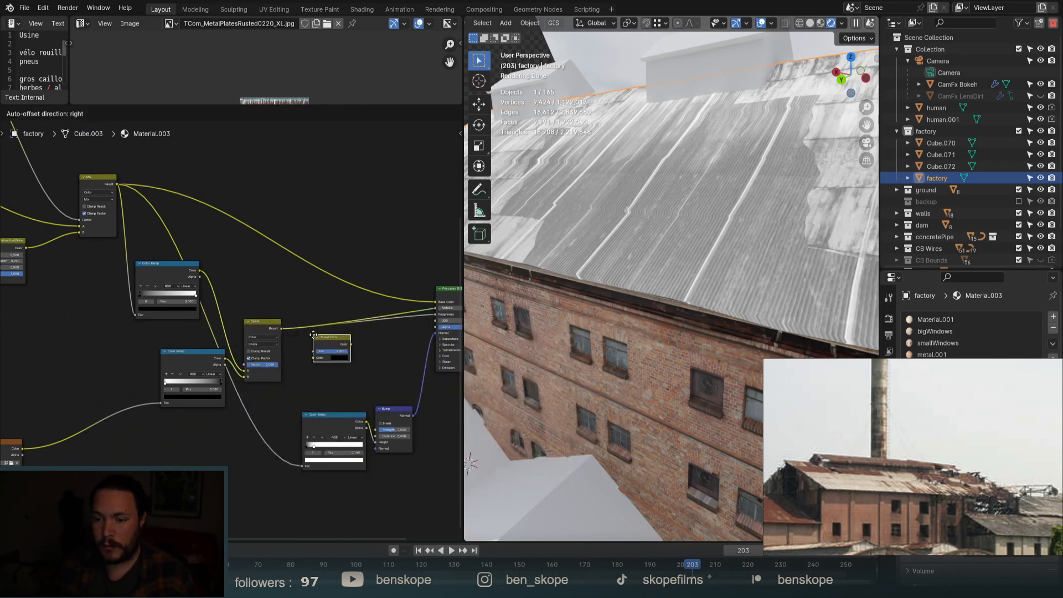
left_click(310, 323)
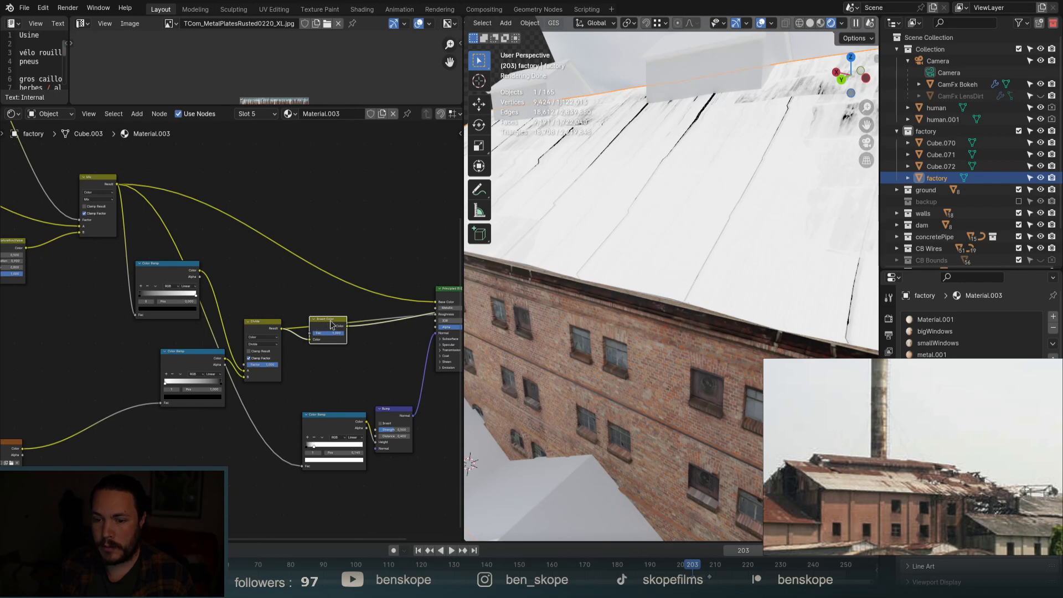
scroll(715, 220, "down", 2)
middle_click_drag(744, 260, 704, 276)
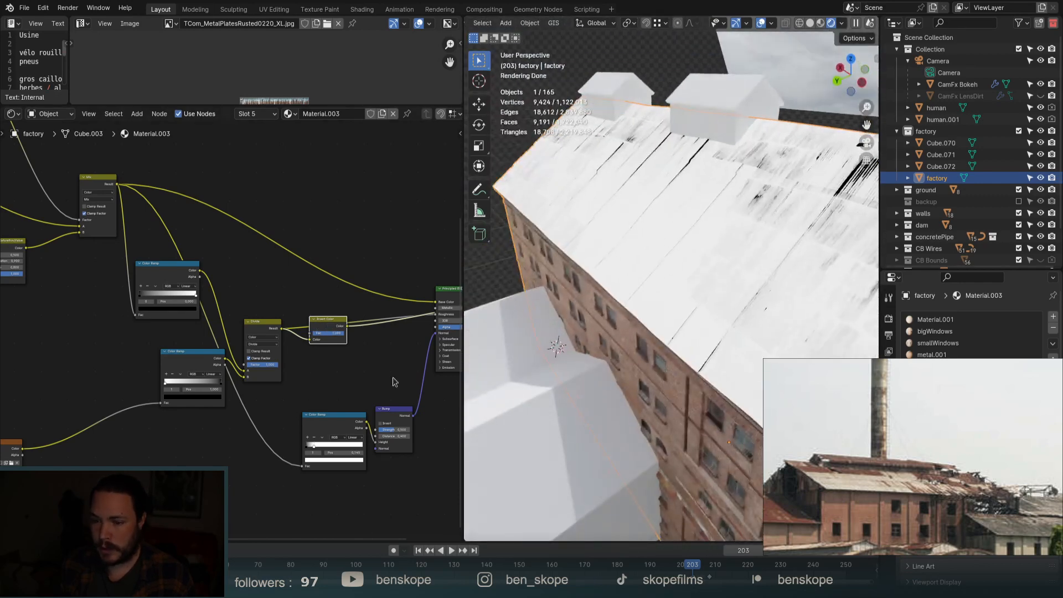
left_click(440, 288)
scroll(335, 310, "down", 6)
scroll(399, 306, "up", 6)
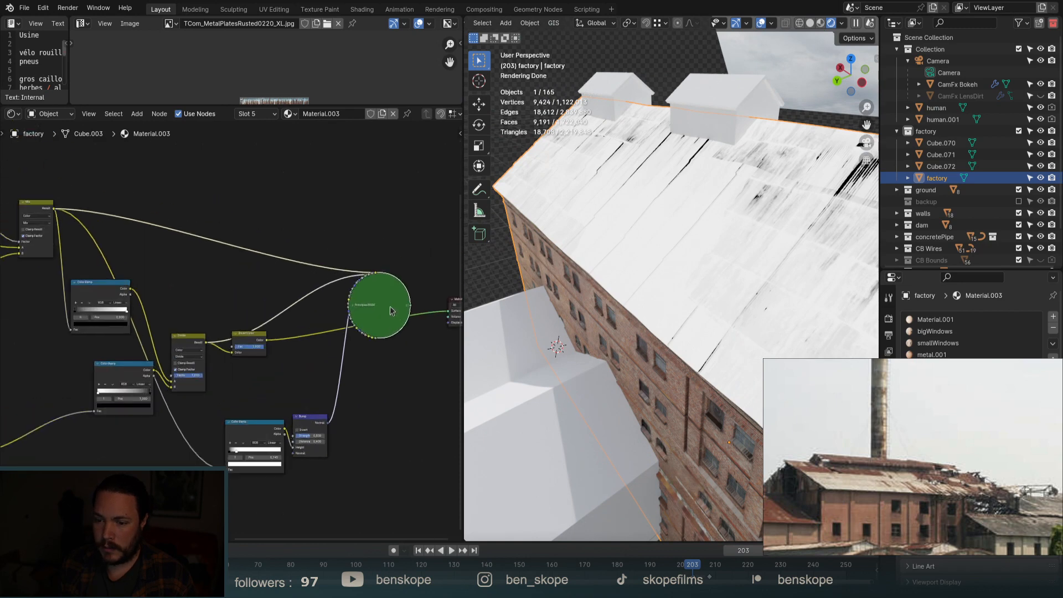
Restore the Principled BSDF preview and wire Invert Color's output into its Roughness.
left_click(392, 307, "ctrl+shift")
scroll(355, 314, "up", 7)
scroll(356, 315, "up", 1)
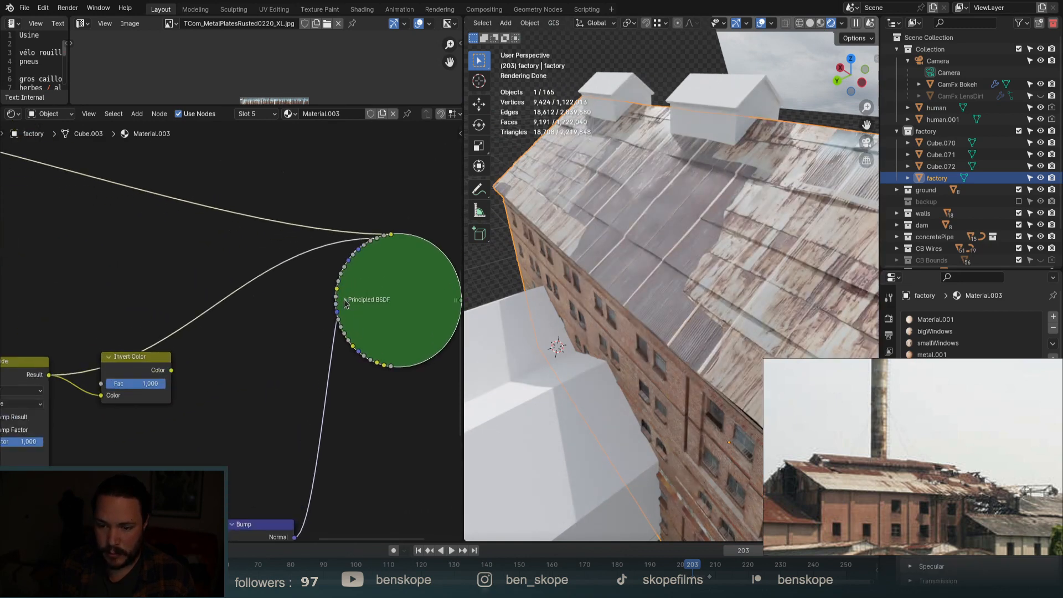
left_click(345, 301)
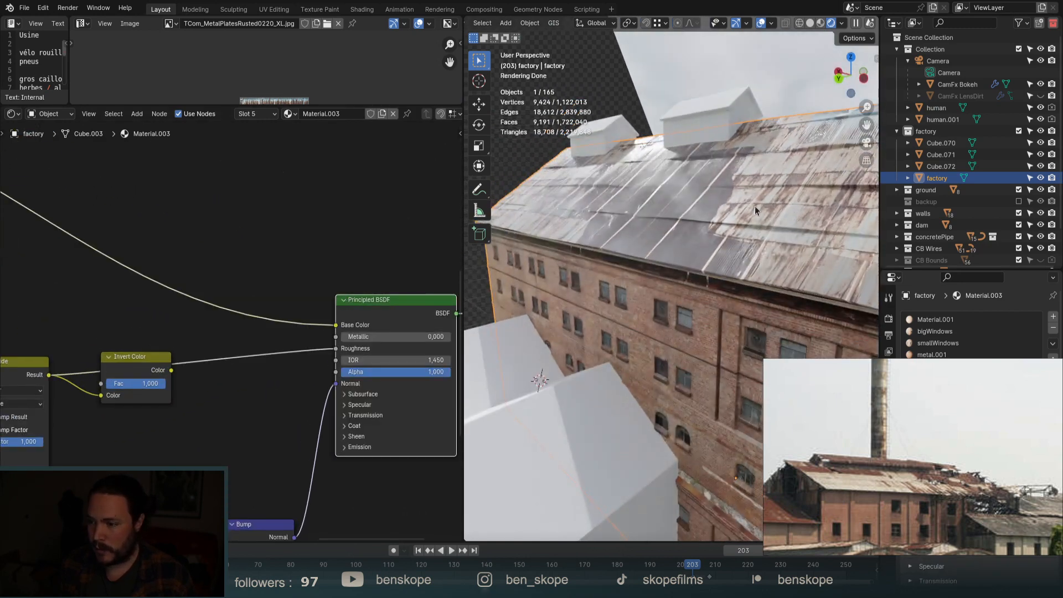
scroll(755, 206, "up", 5)
middle_click_drag(694, 207, 697, 190)
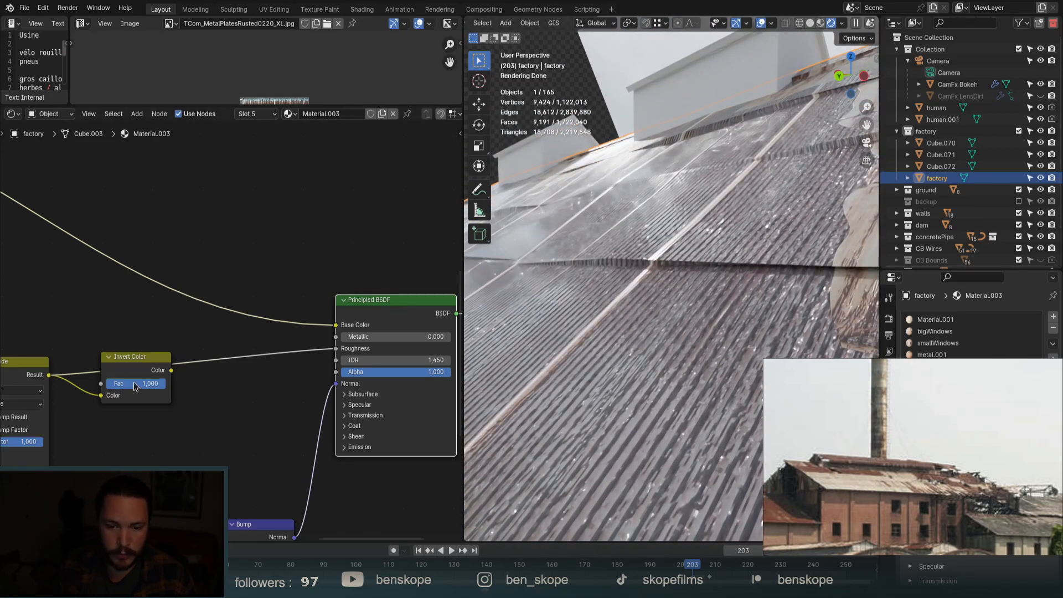
left_click_drag(163, 359, 190, 396)
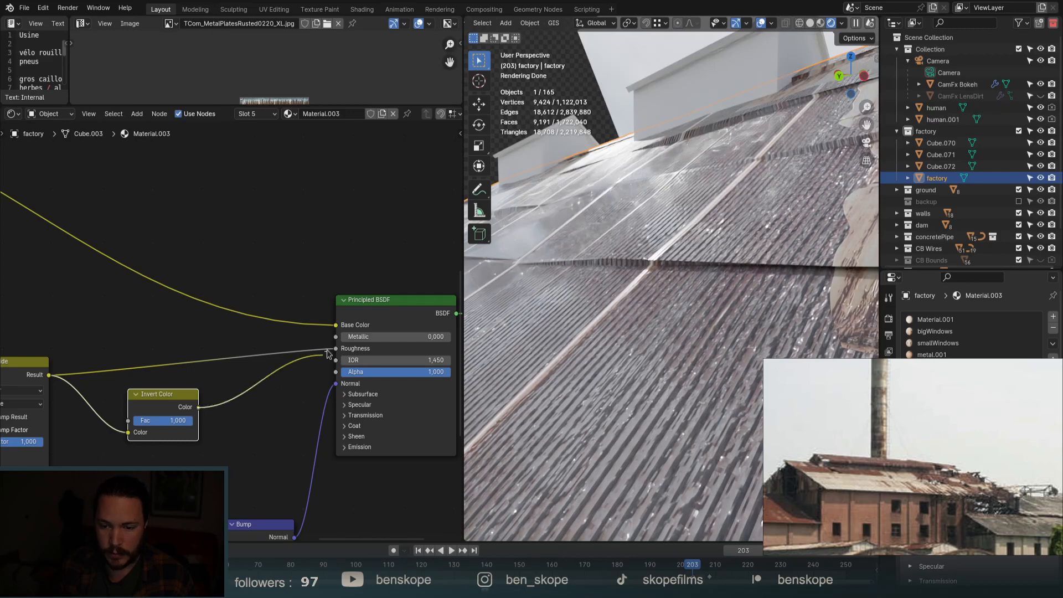
left_click_drag(327, 353, 336, 348)
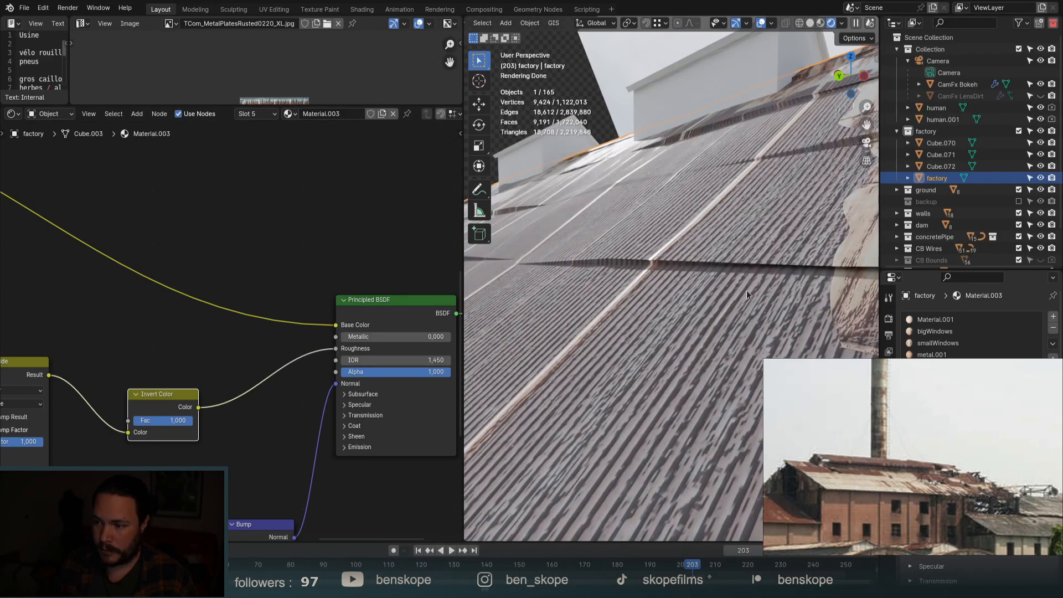
scroll(685, 281, "down", 3)
middle_click_drag(643, 267, 629, 200)
scroll(659, 238, "down", 5)
middle_click_drag(668, 249, 671, 279)
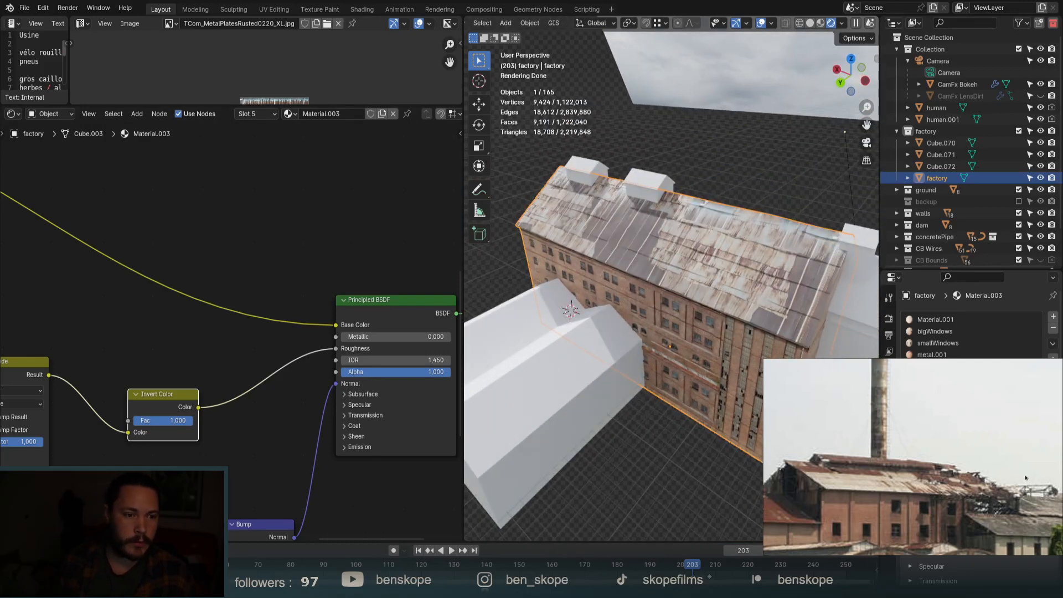
Move the two Color Ramps down-left and the Mix node up-right.
scroll(292, 258, "down", 6)
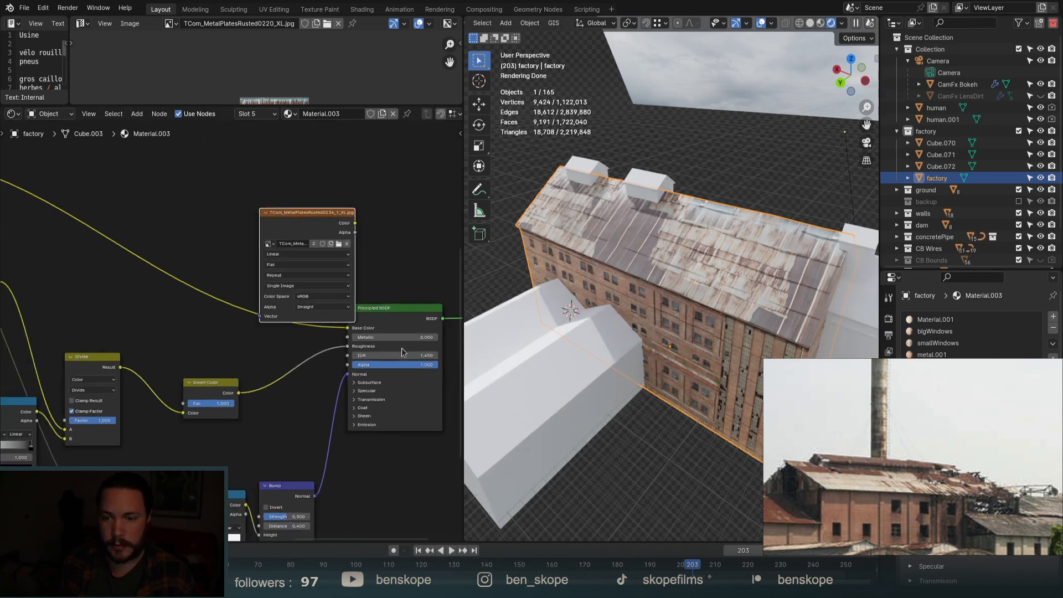
scroll(294, 265, "down", 4)
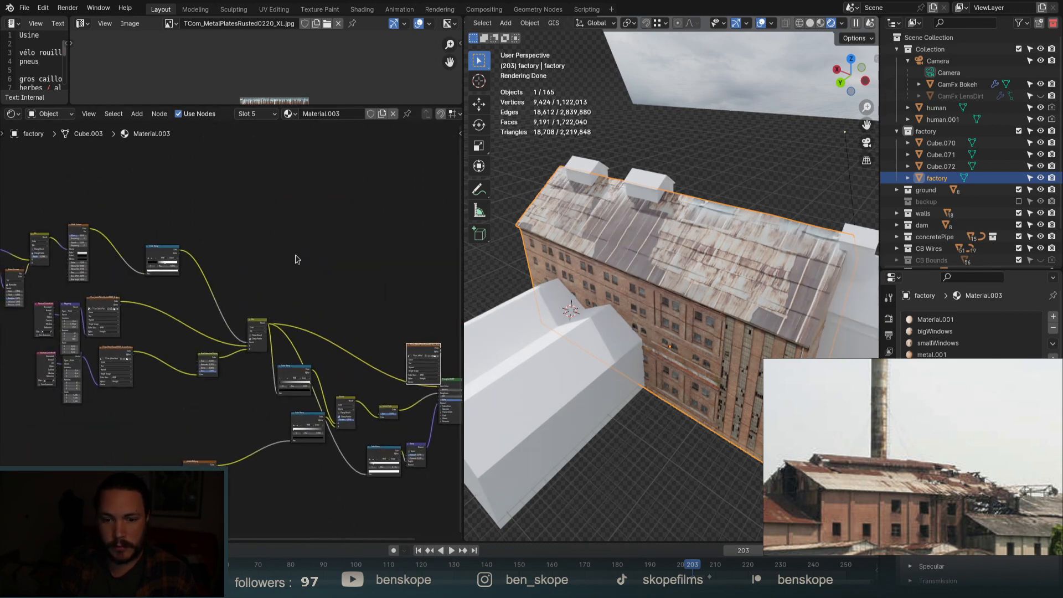
scroll(309, 430, "up", 3)
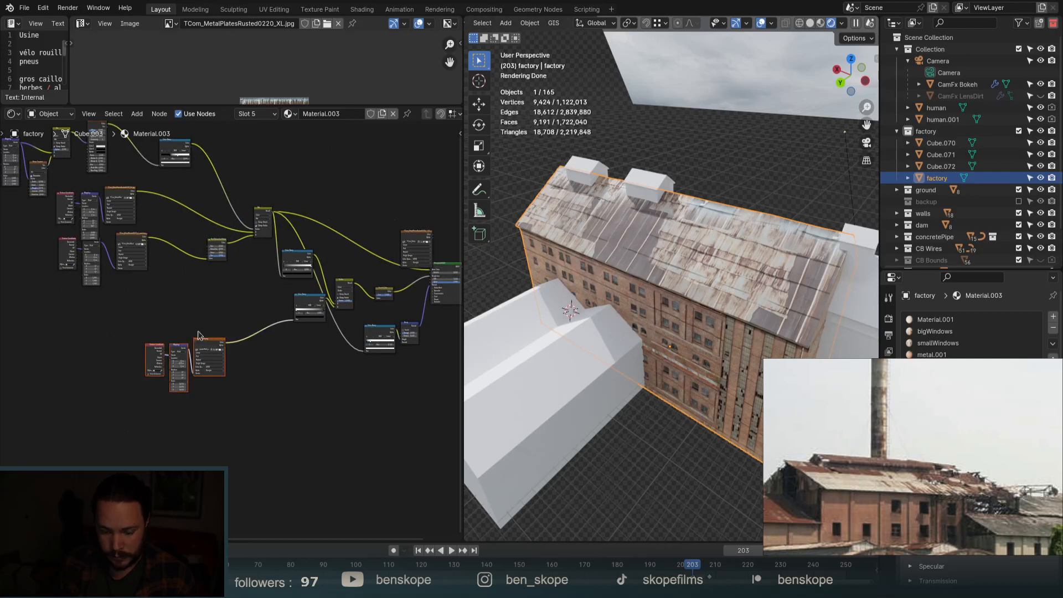
left_click_drag(310, 299, 208, 442)
left_click(347, 279)
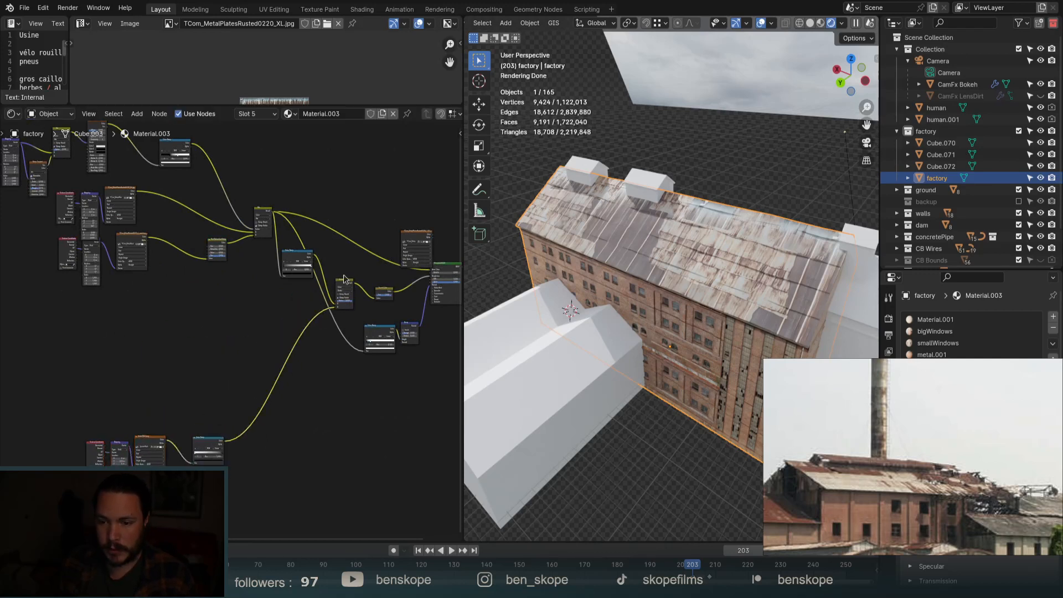
left_click_drag(344, 279, 364, 270)
left_click(298, 256)
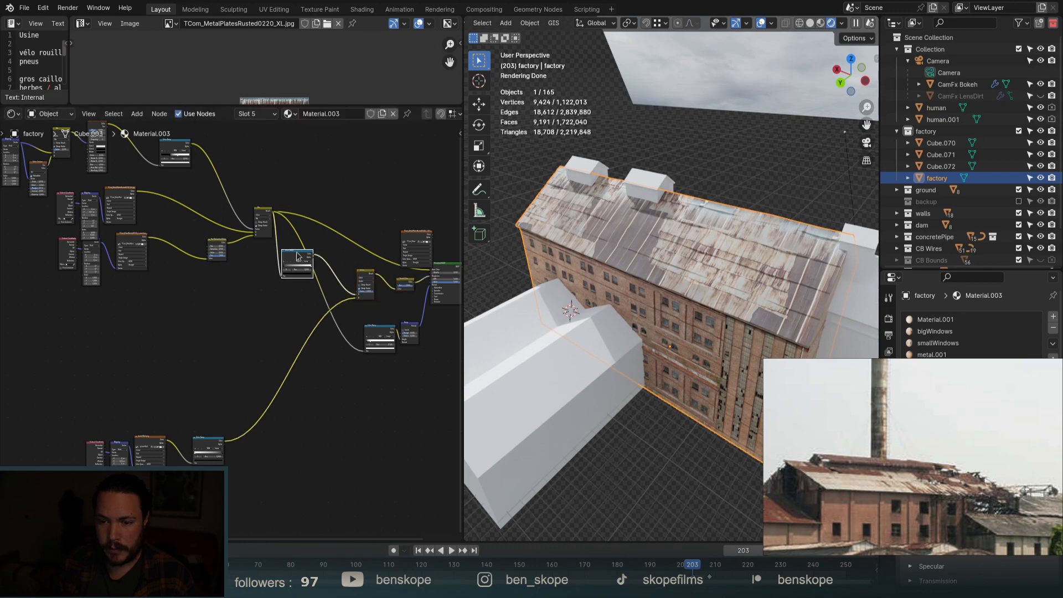
left_click_drag(298, 256, 272, 302)
scroll(316, 178, "down", 2)
Reposition the upper-left nodes, Mix node and image texture, adding reroutes on the Color Ramp and Mix-to-shader links.
left_click_drag(78, 260, 304, 222)
key("g")
left_click(192, 190)
key("g")
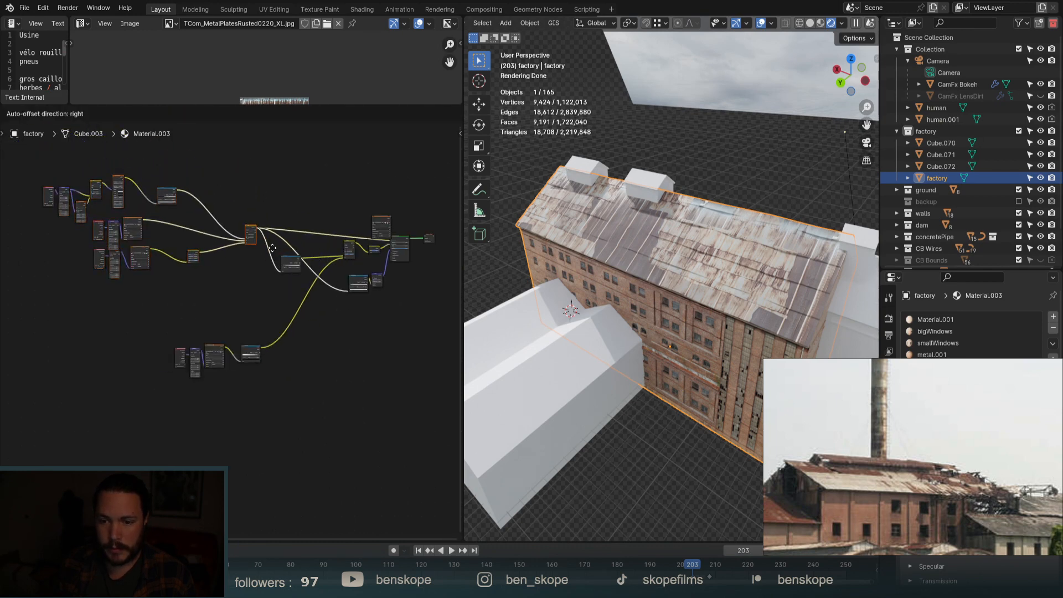
left_click(265, 250)
right_click_drag(289, 241, 278, 249, "shift")
key("g")
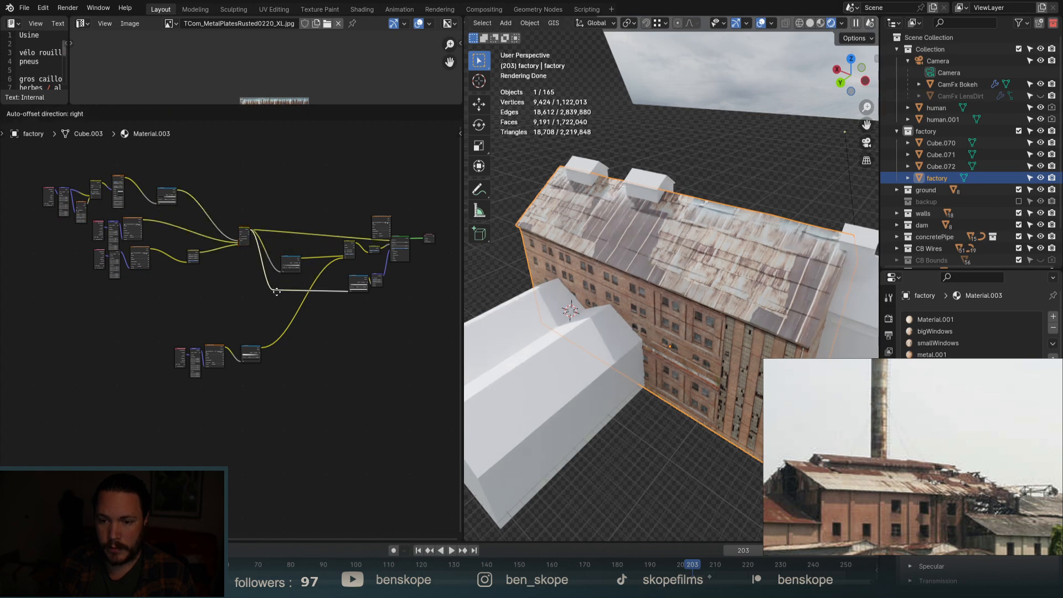
left_click(283, 295)
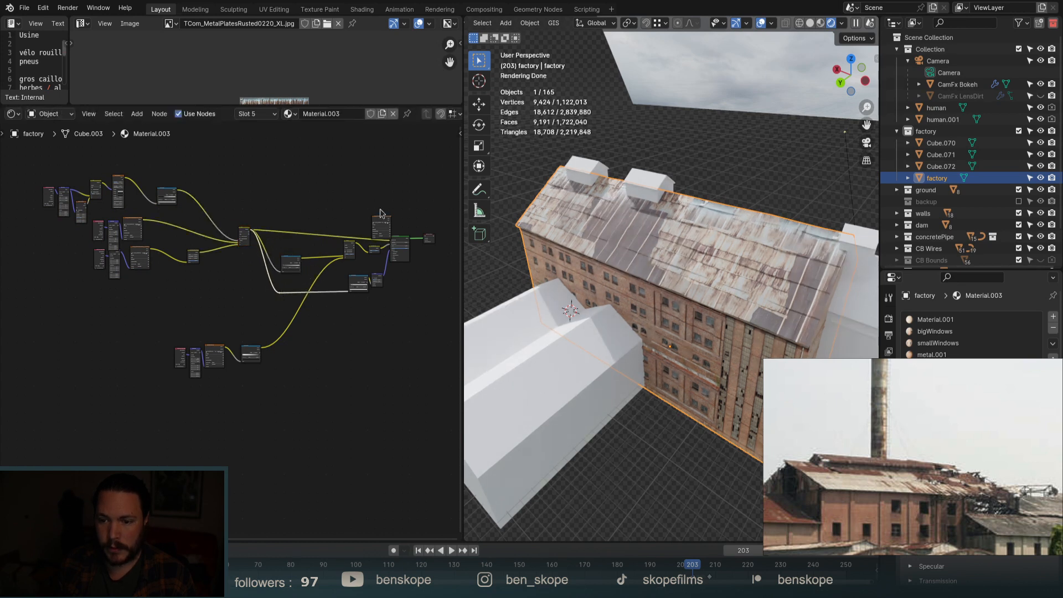
key("g")
left_click(316, 175)
right_click_drag(342, 232, 331, 242, "shift")
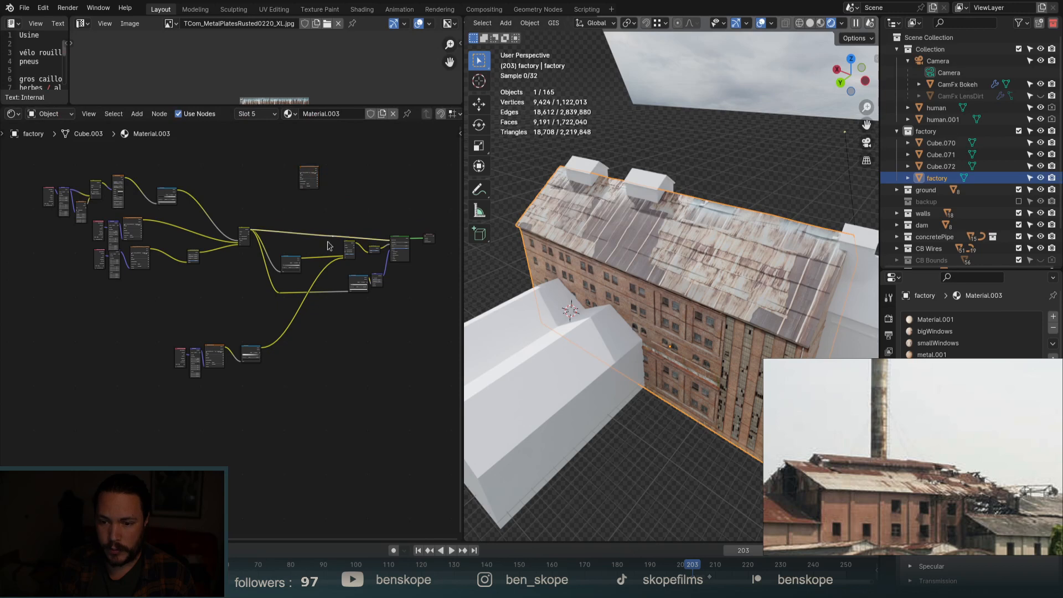
key("g")
left_click(360, 234)
Shift the six left-hand nodes lower in the tree.
scroll(332, 271, "down", 2)
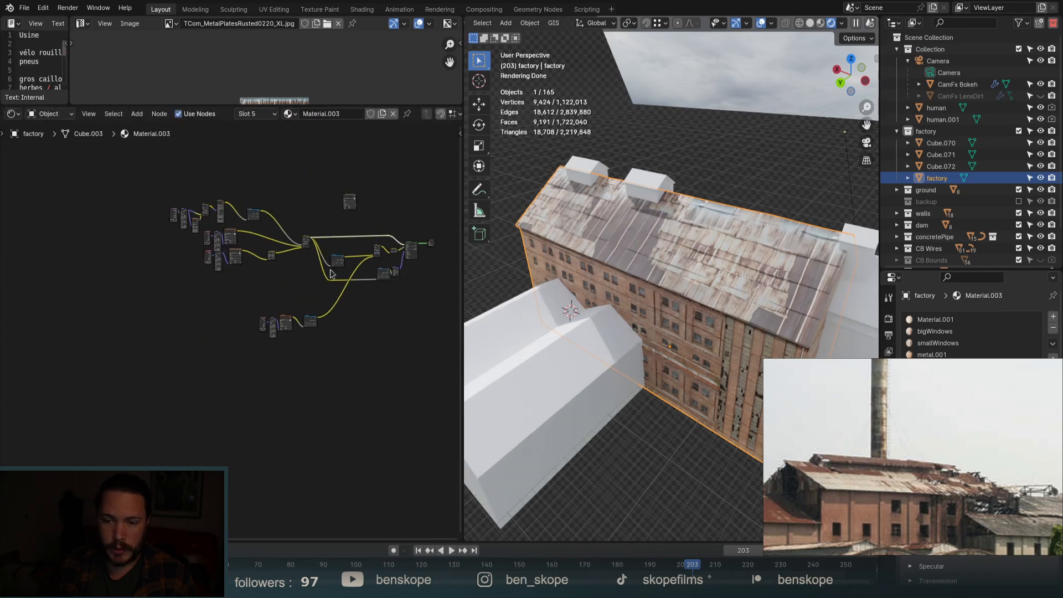
scroll(222, 229, "up", 4)
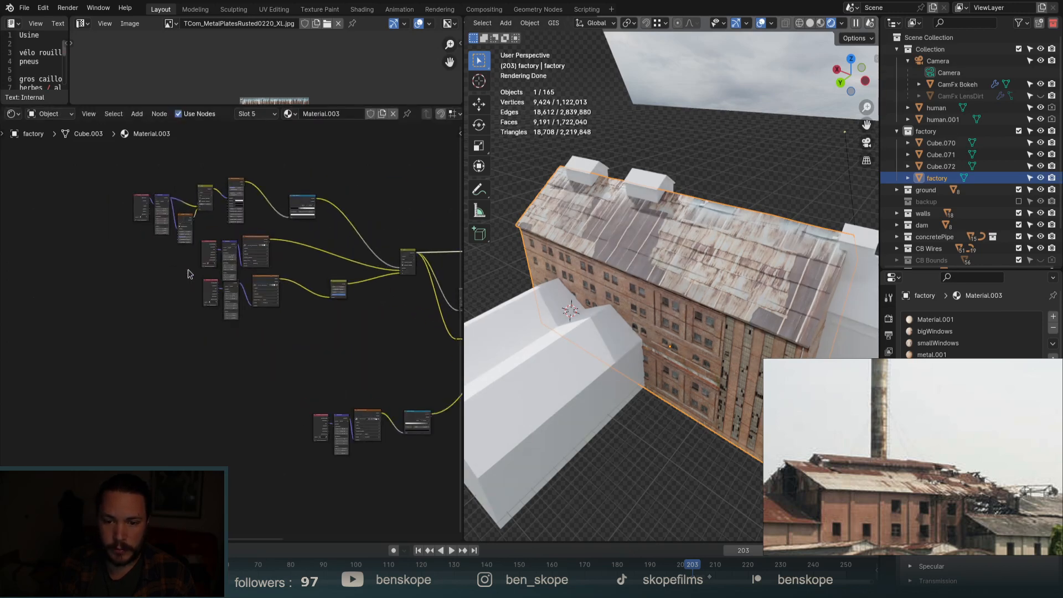
left_click_drag(263, 270, 268, 273)
key("g")
left_click(270, 268)
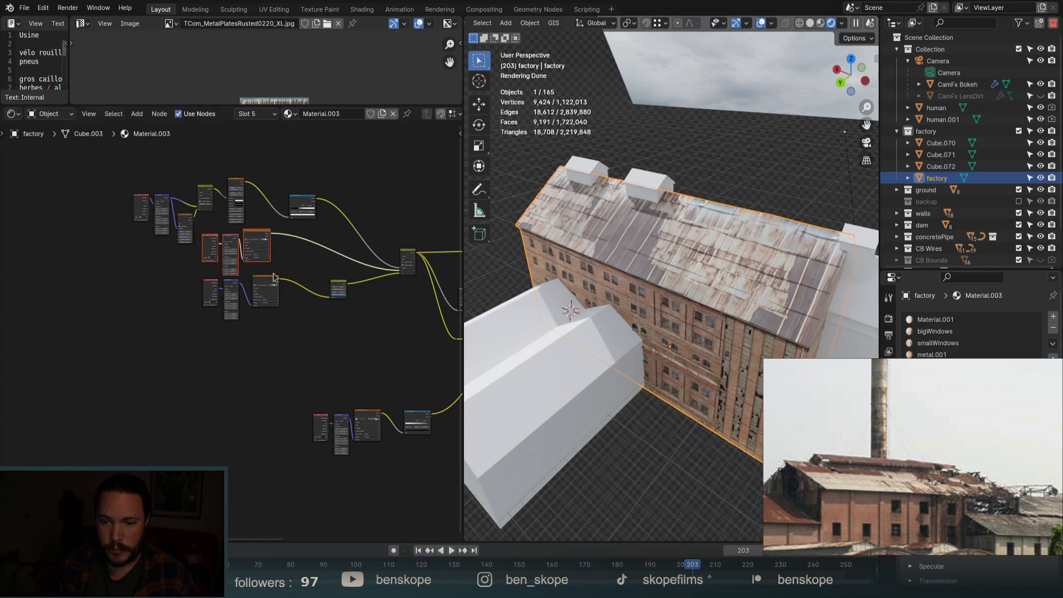
left_click_drag(284, 335, 190, 254)
key("g")
left_click(256, 282)
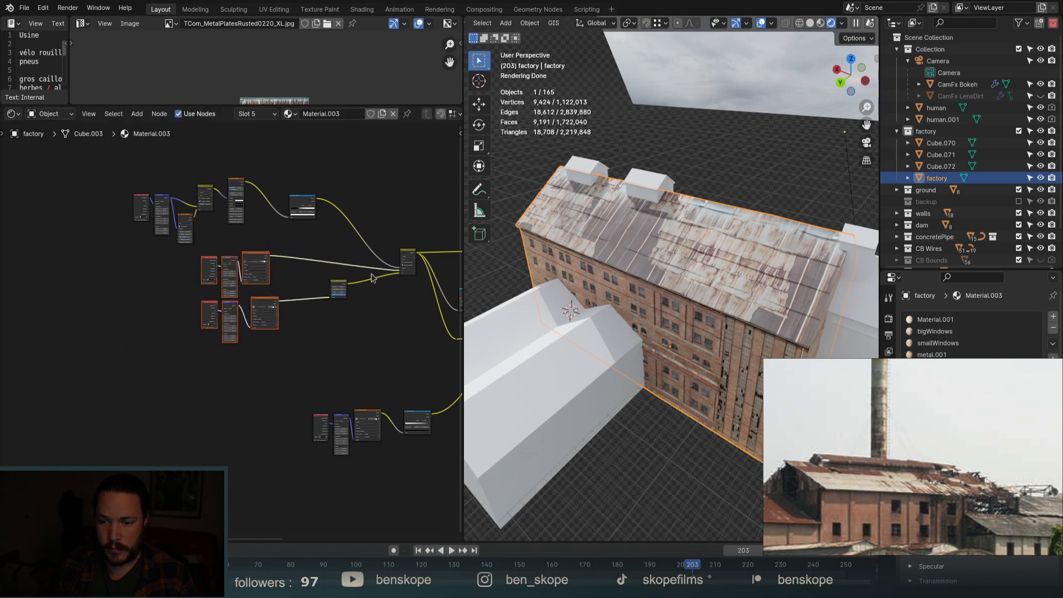
key("g")
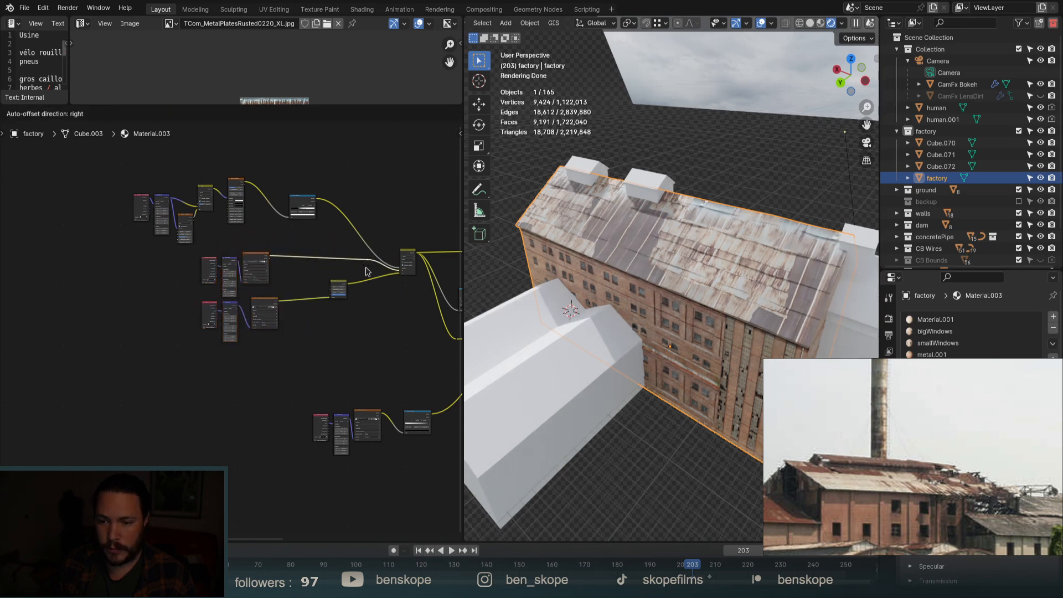
left_click(365, 271)
Move the upper shader node group and add a reroute point on its link.
left_click_drag(347, 233, 114, 166)
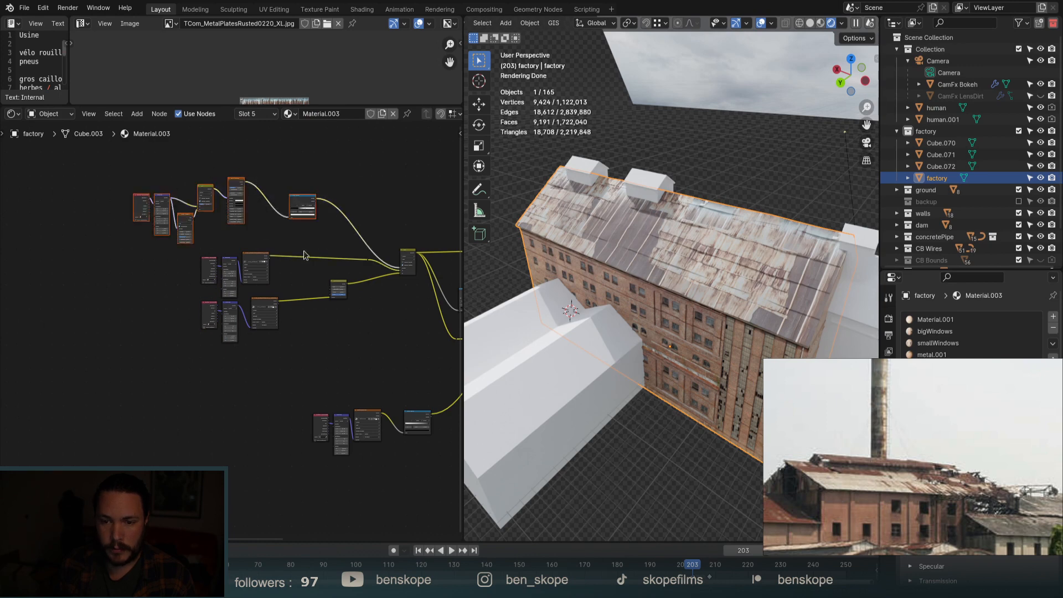
scroll(303, 255, "down", 2)
key("g")
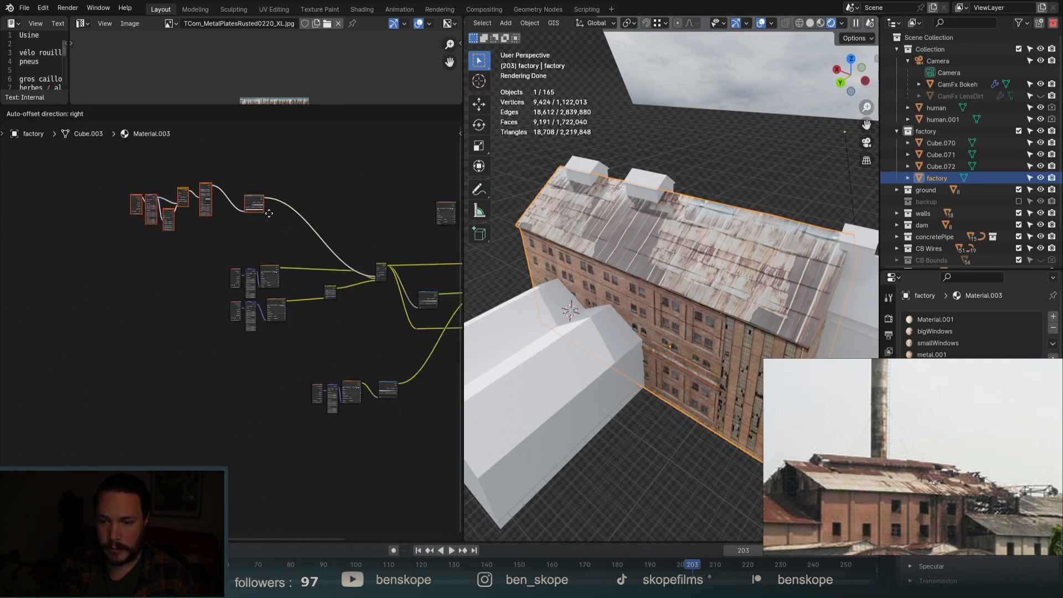
left_click(268, 214)
right_click_drag(278, 223, 299, 194, "shift")
key("g")
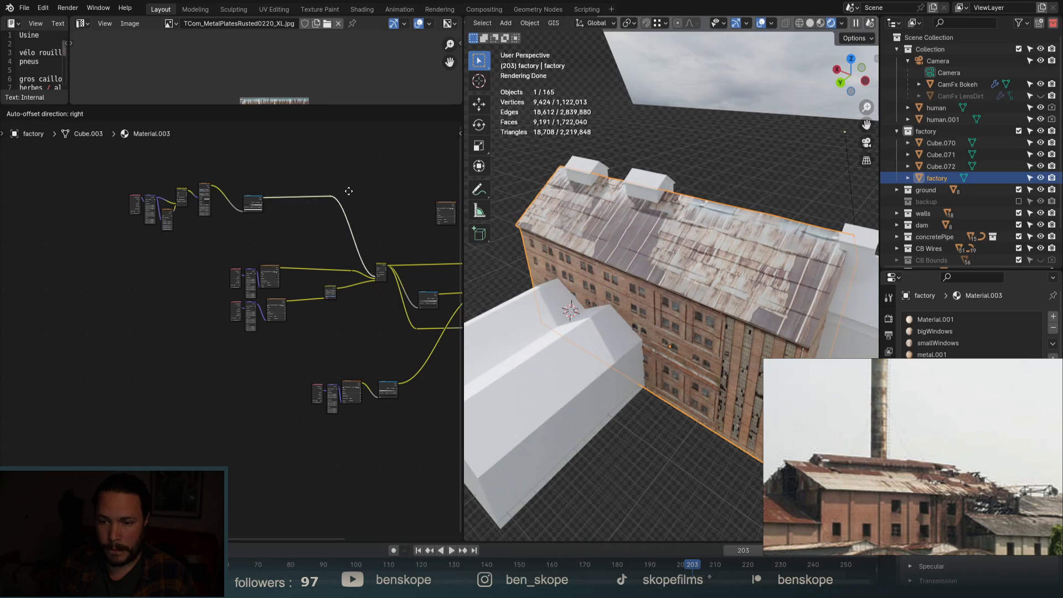
left_click(352, 193)
Drop the orange image texture node beside the Mix node group.
key("g")
left_click(351, 272)
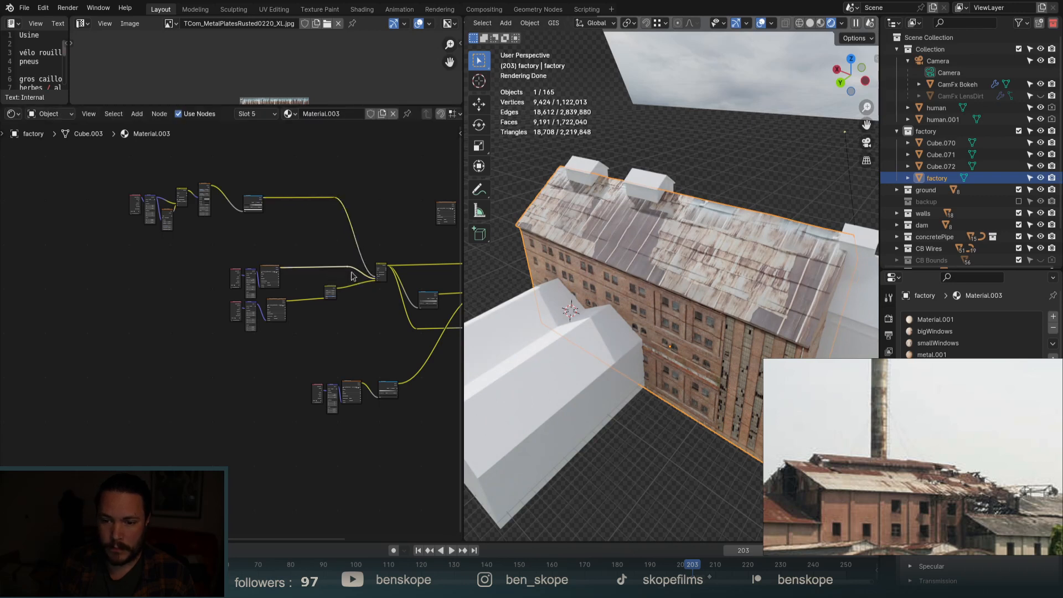
scroll(283, 251, "down", 7)
scroll(372, 234, "up", 5)
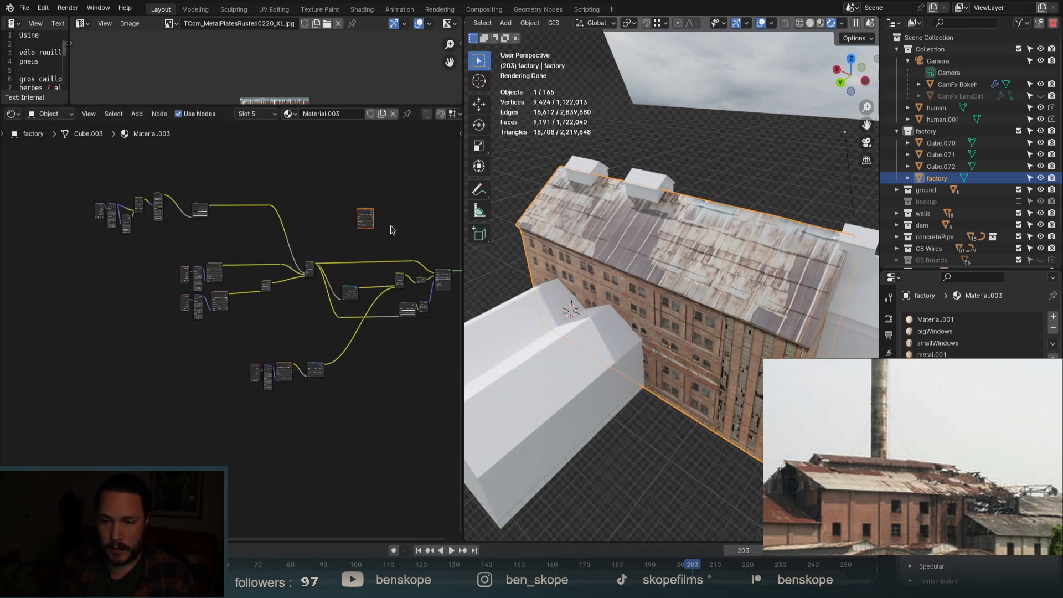
key("g")
left_click(240, 253)
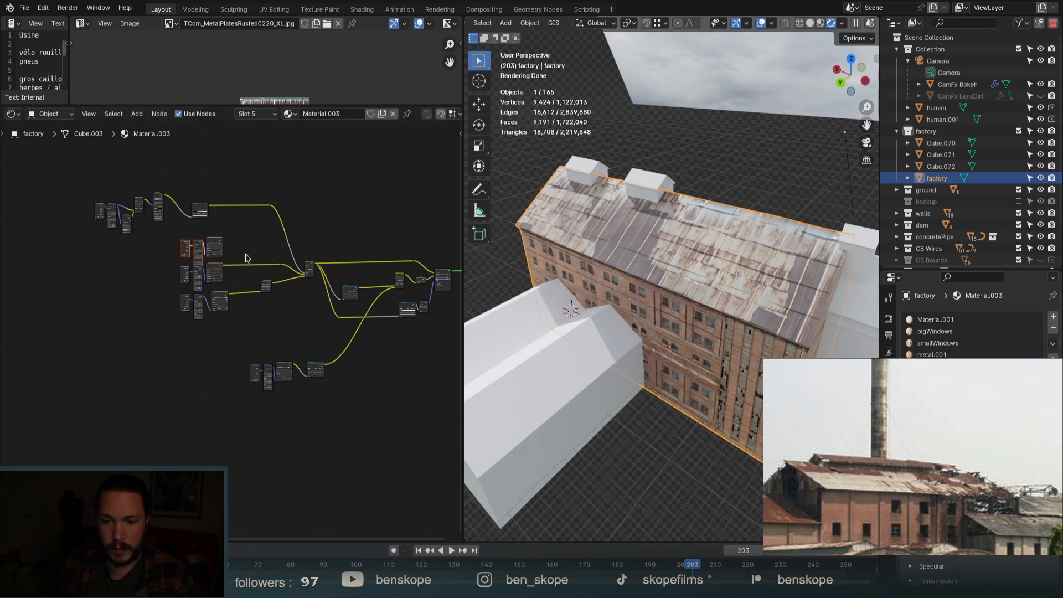
scroll(272, 253, "up", 2)
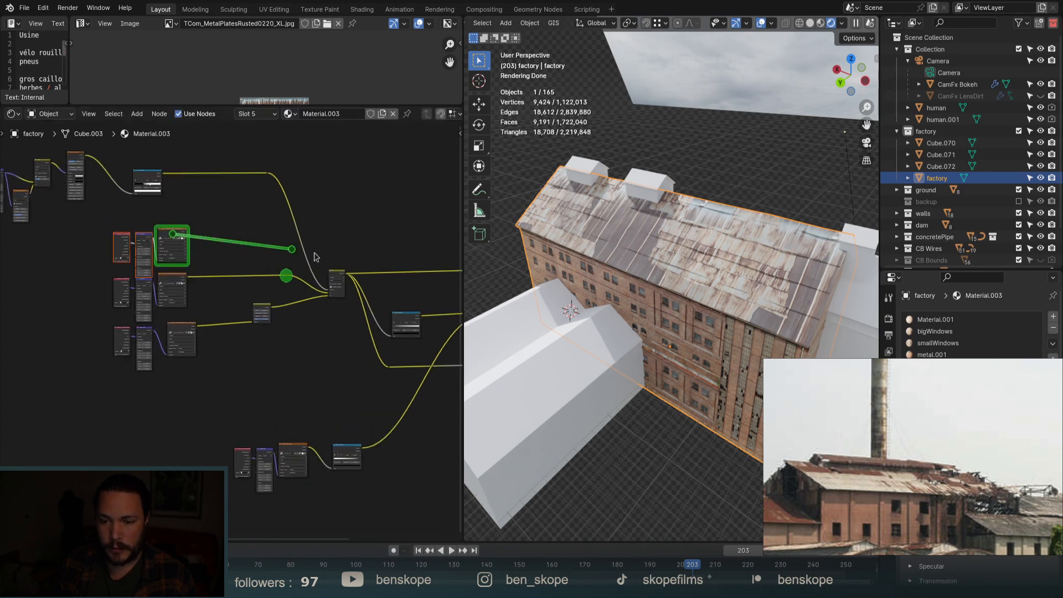
Link the texture into the Mix node and expand the collapsed node to show its sockets.
right_click_drag(344, 258, 346, 258, "alt")
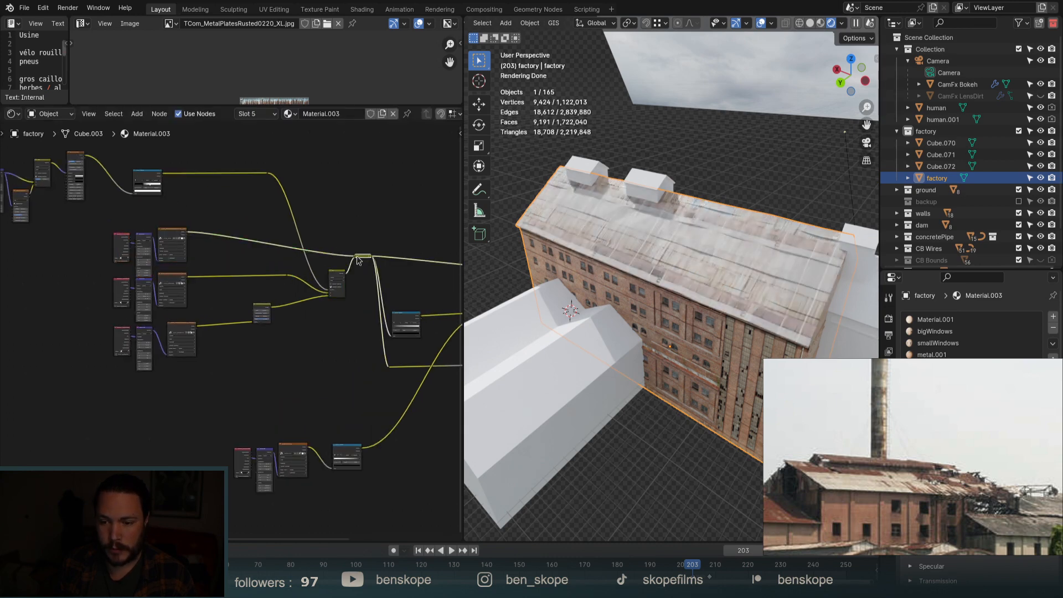
key("h")
scroll(360, 283, "up", 3)
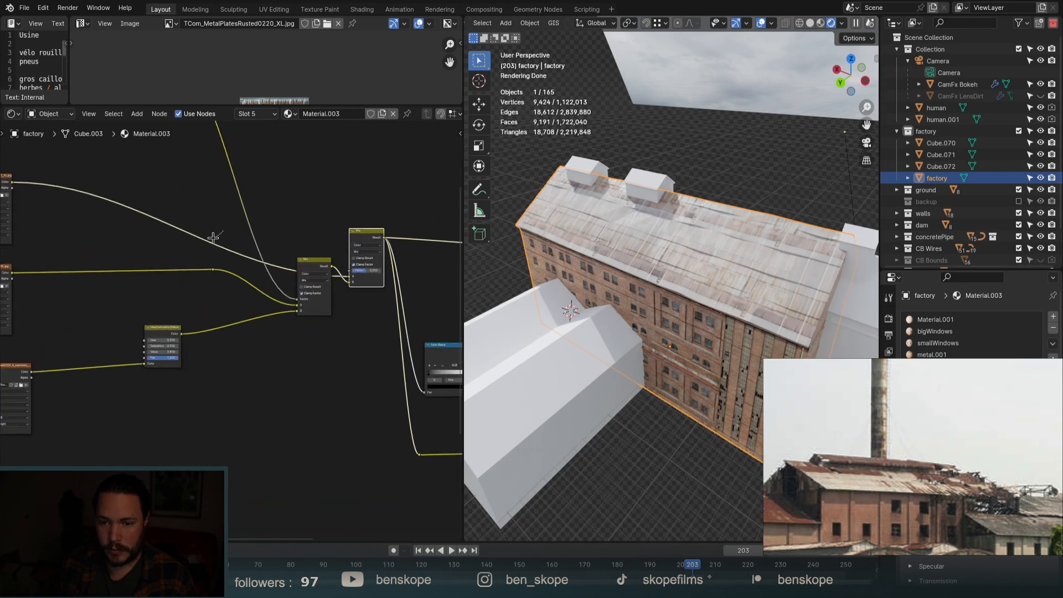
Add a reroute on the upper link and shift the middle Mix node to straighten the links.
right_click_drag(213, 237, 206, 247, "shift")
key("g")
left_click(321, 216)
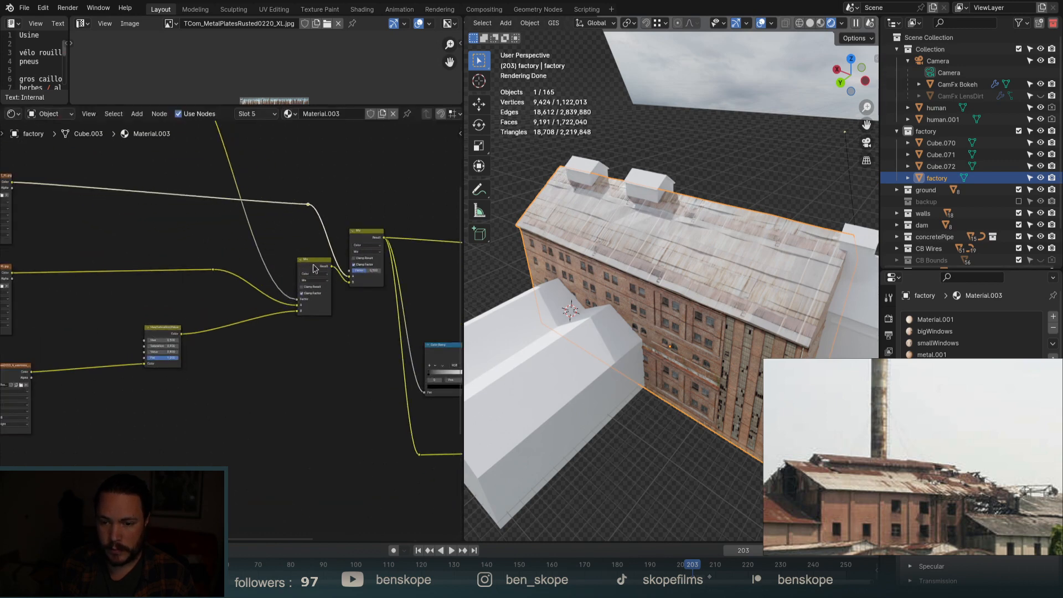
left_click_drag(297, 260, 257, 281)
left_click(308, 204)
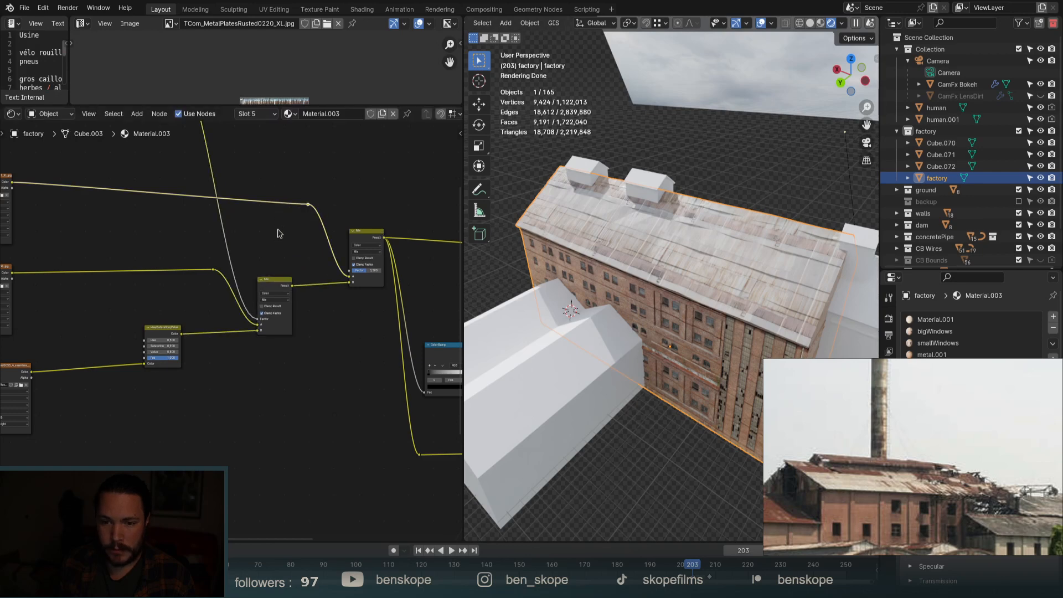
key("g")
left_click(250, 206)
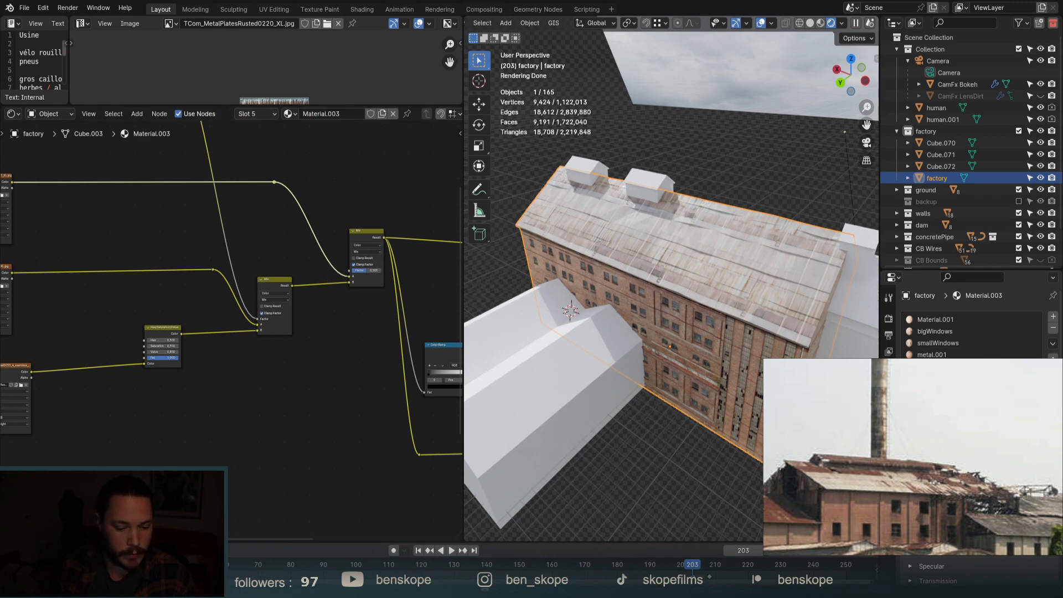
Duplicate the Color Ramp node.
scroll(373, 347, "down", 3)
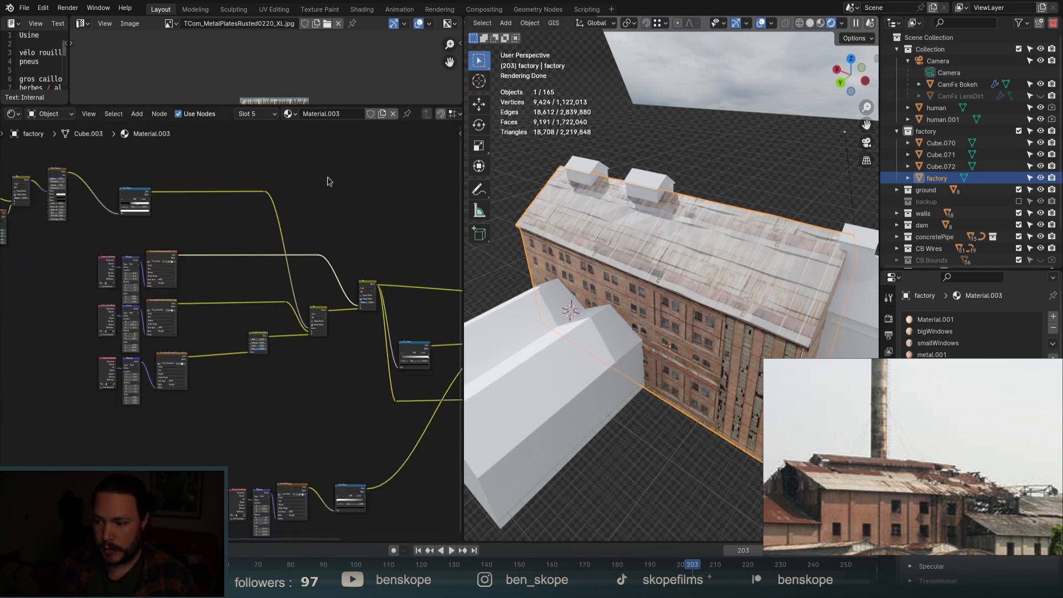
scroll(359, 231, "up", 2)
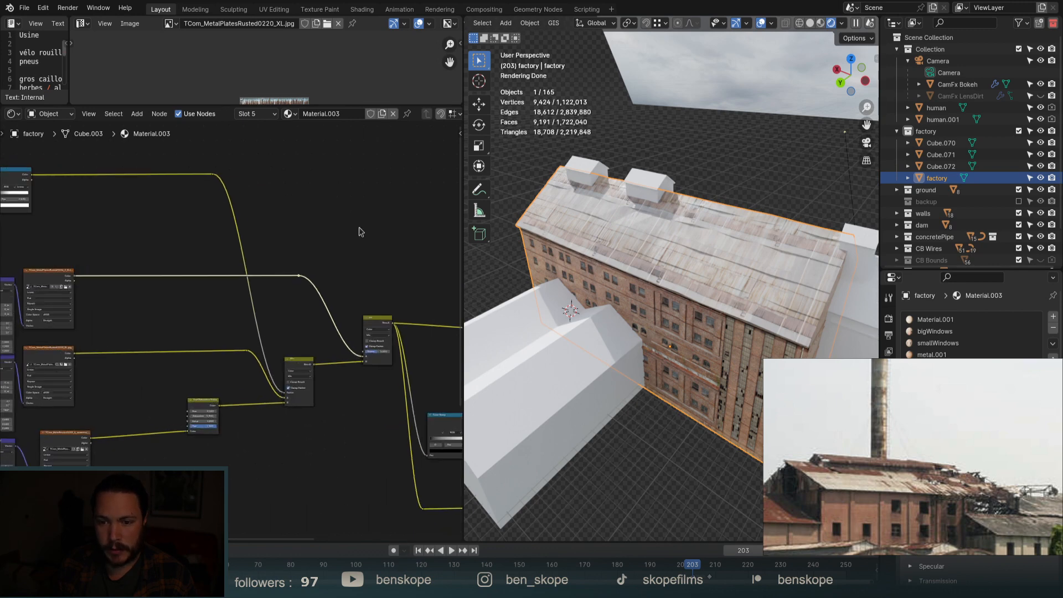
scroll(302, 216, "down", 14)
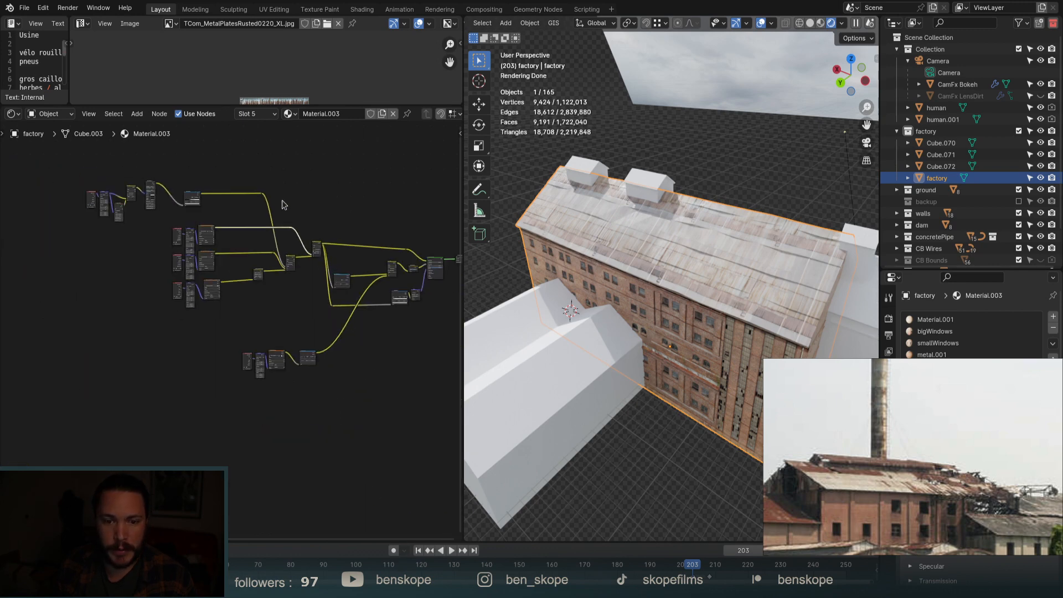
scroll(180, 165, "up", 8)
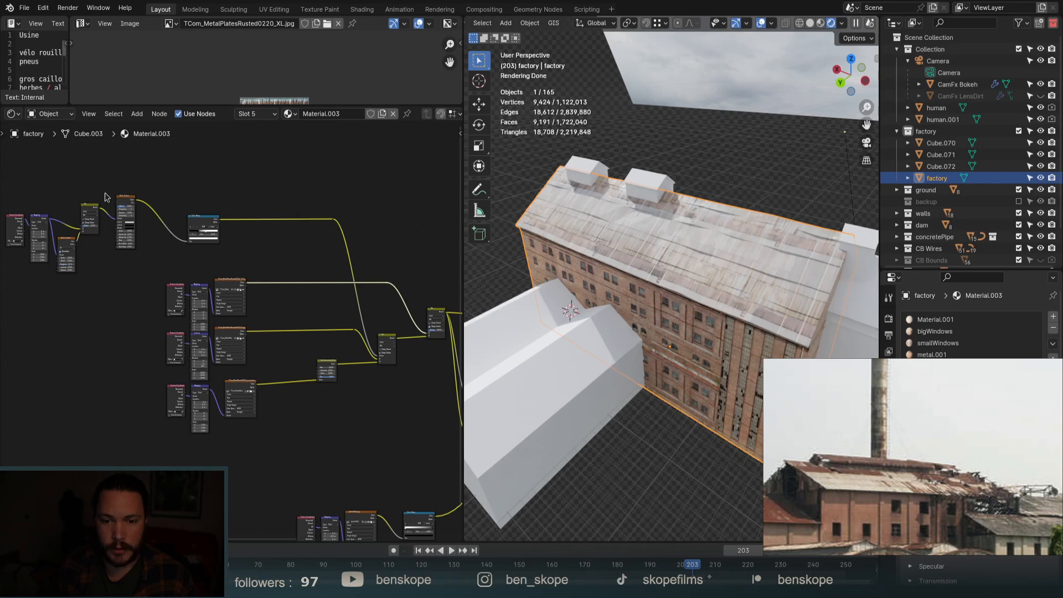
key("shift+d")
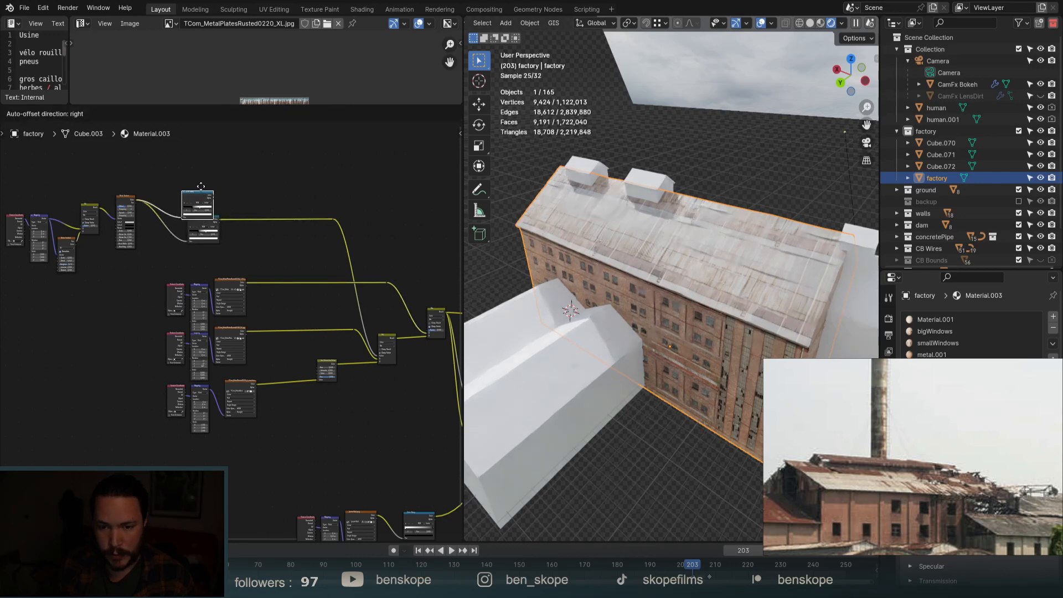
Place the Color Ramp copy above the original, splicing it into the upper texture link.
left_click(207, 198)
scroll(206, 197, "up", 3)
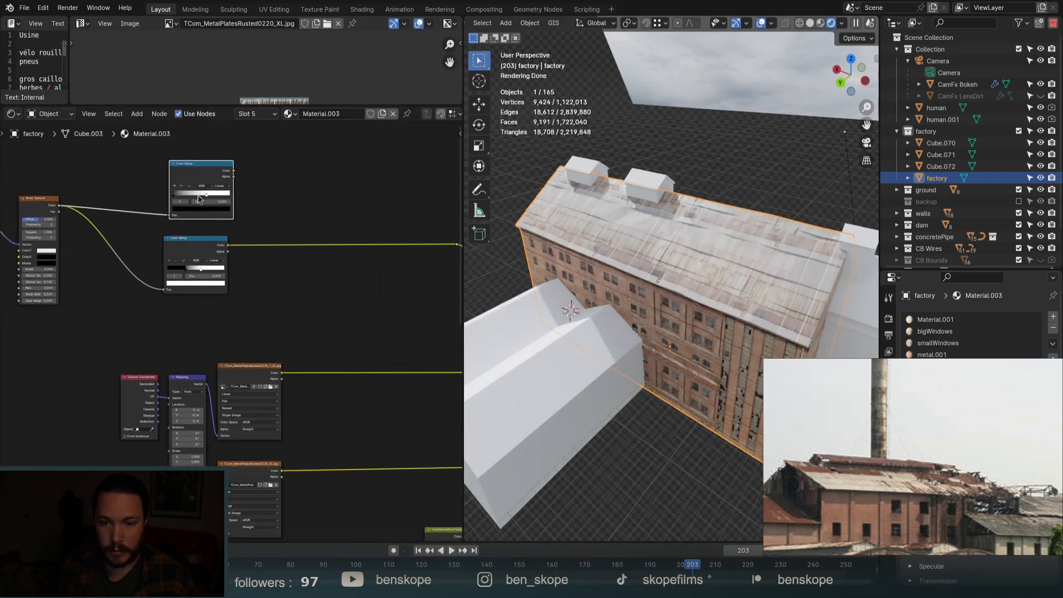
scroll(178, 202, "down", 5)
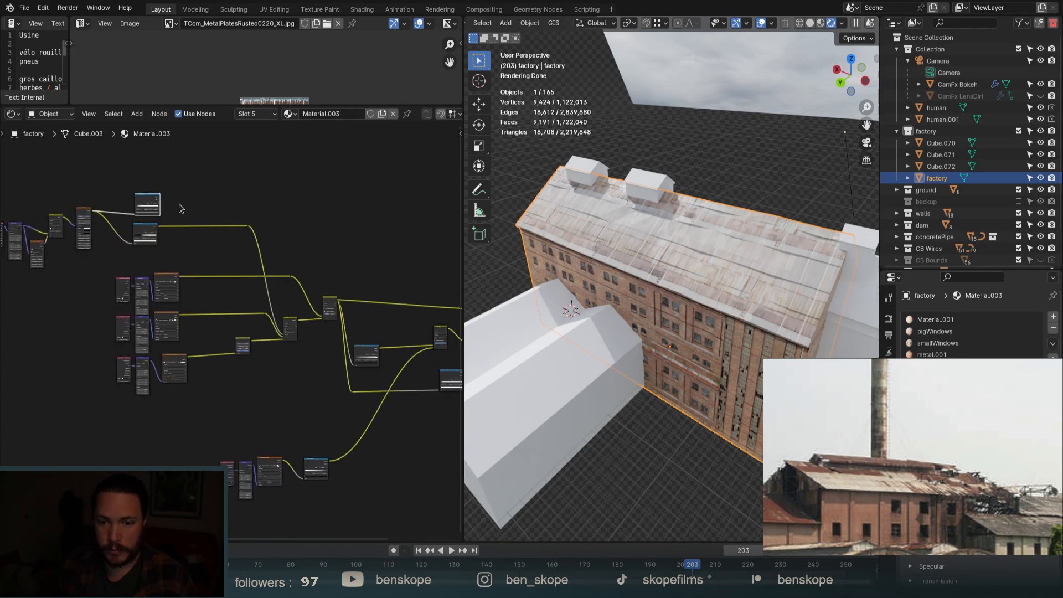
scroll(162, 198, "up", 2)
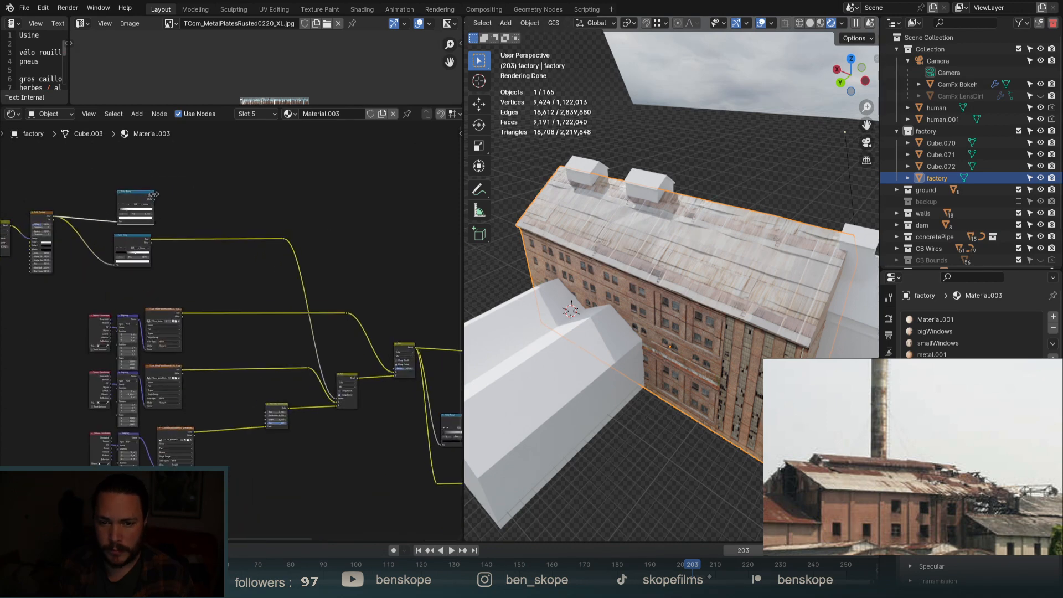
left_click_drag(236, 203, 354, 345)
scroll(158, 201, "up", 2)
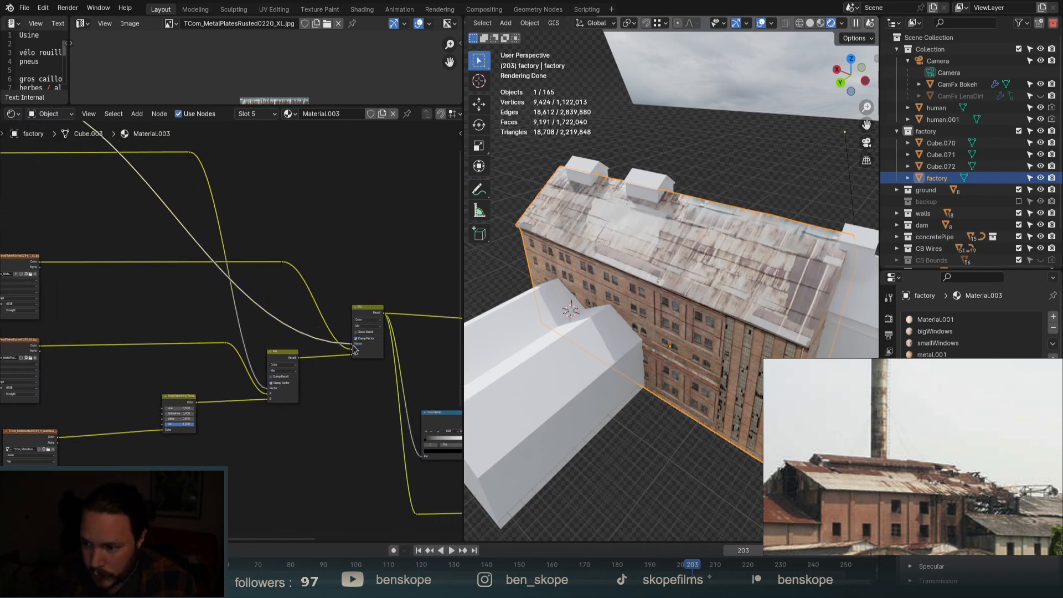
scroll(364, 314, "up", 2)
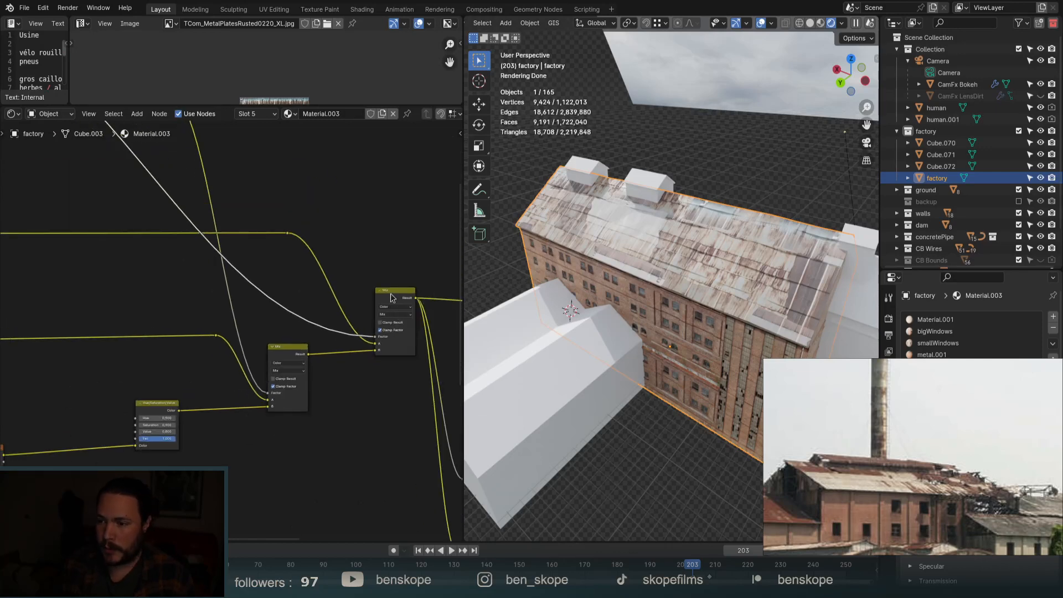
Preview the Mix node on the roof and move the upper ramp's white stop to 0.000 and black stop to 0.688.
left_click(390, 297, "ctrl+shift")
scroll(391, 297, "down", 10)
scroll(199, 172, "up", 8)
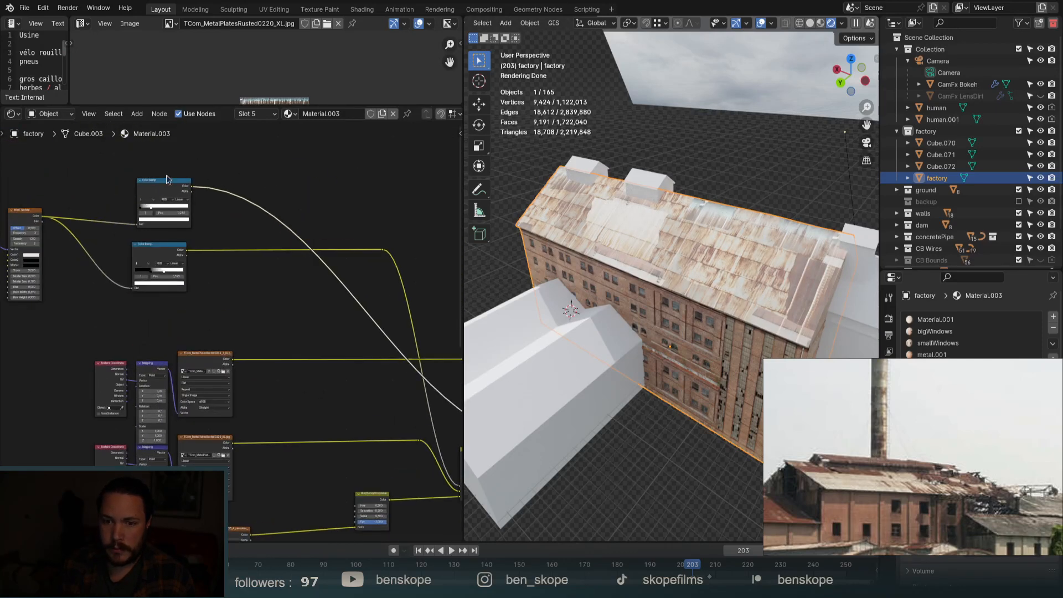
scroll(167, 179, "up", 3)
mouse_move(147, 221)
left_mouse_down()
mouse_move(237, 233)
mouse_move(150, 241)
mouse_move(139, 225)
mouse_move(227, 229)
left_mouse_up()
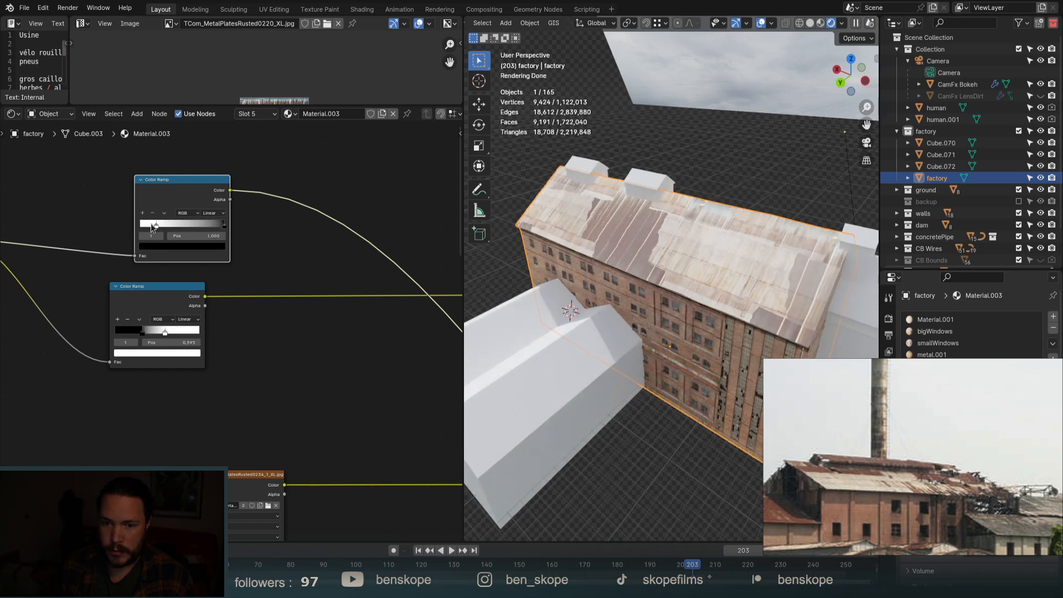
left_click_drag(152, 226, 104, 242)
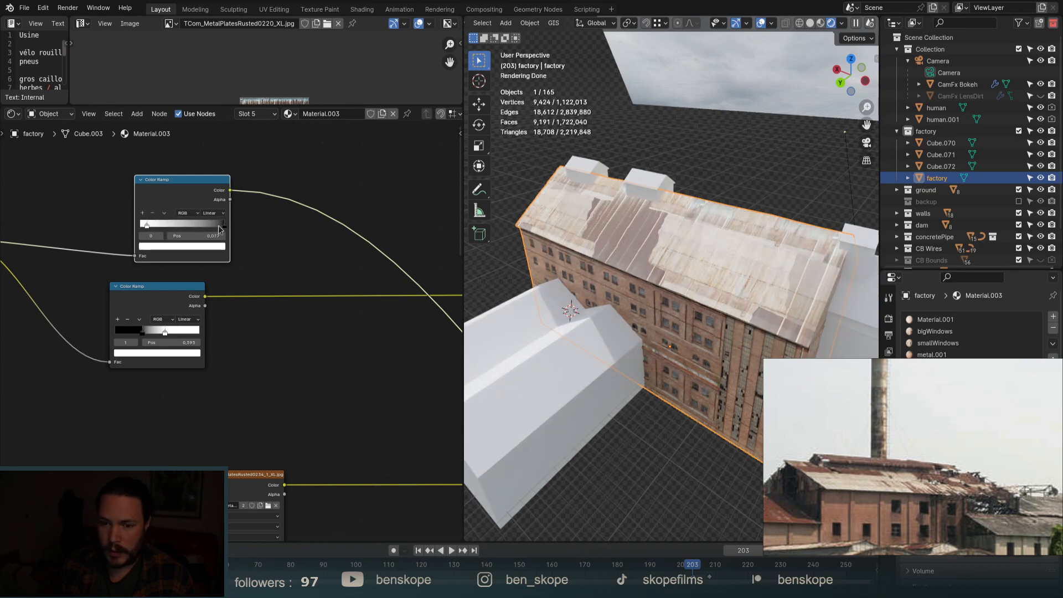
left_click_drag(188, 225, 172, 226)
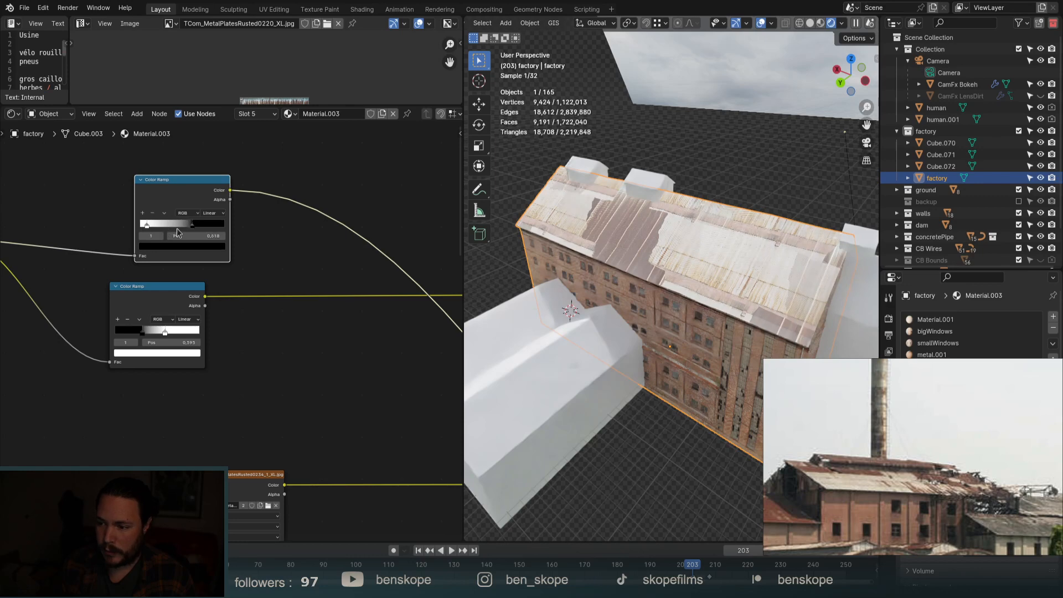
scroll(180, 229, "down", 5)
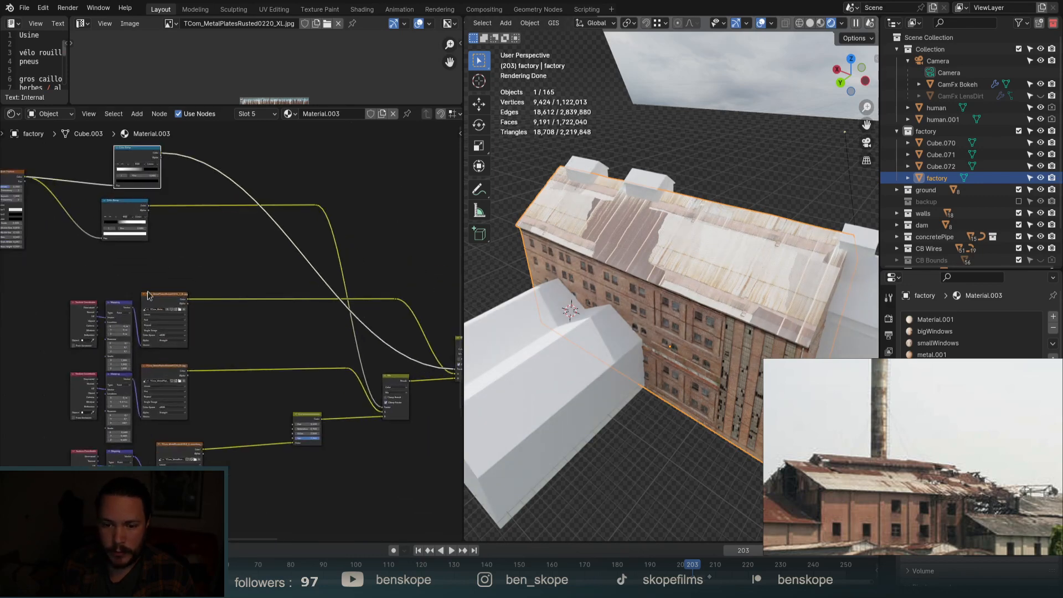
Preview the raw image texture on the roof and orbit to view the roof from above.
left_click(161, 301, "ctrl+shift")
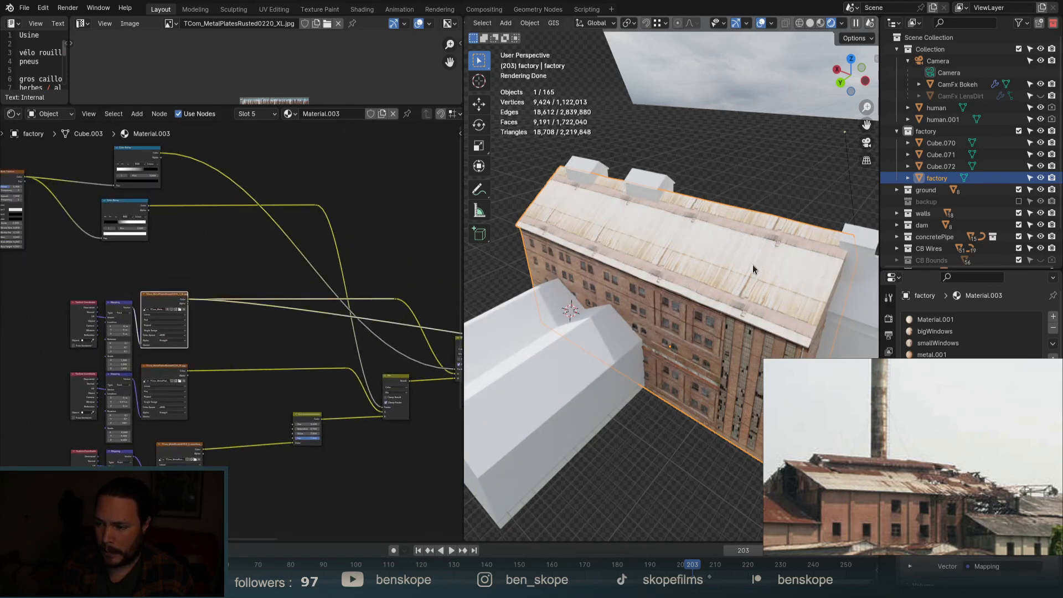
scroll(754, 277, "up", 5)
scroll(751, 304, "down", 4)
middle_click_drag(691, 277, 719, 307)
scroll(721, 309, "up", 3)
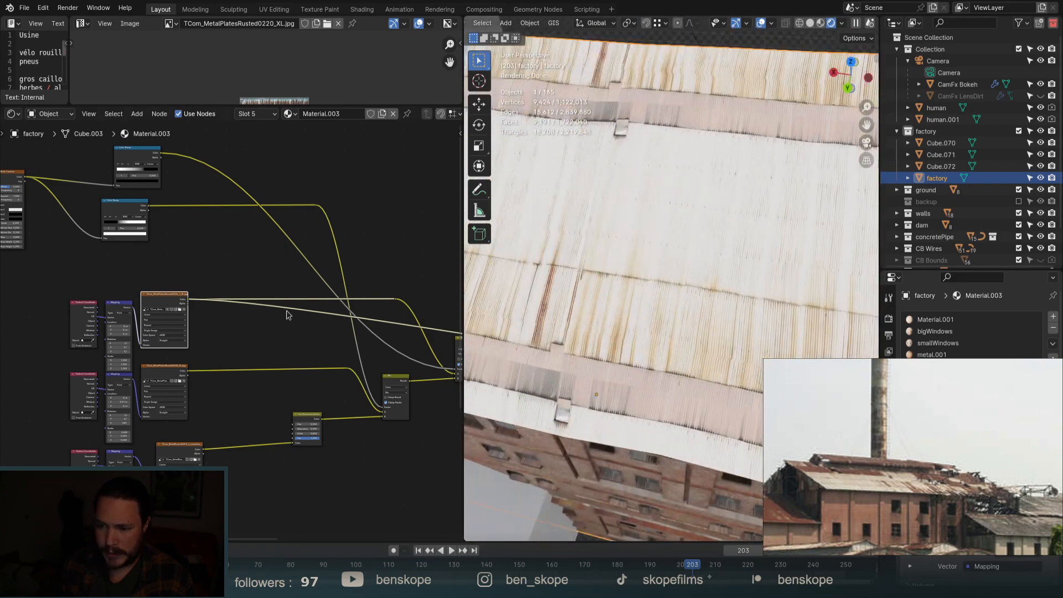
scroll(189, 355, "up", 5)
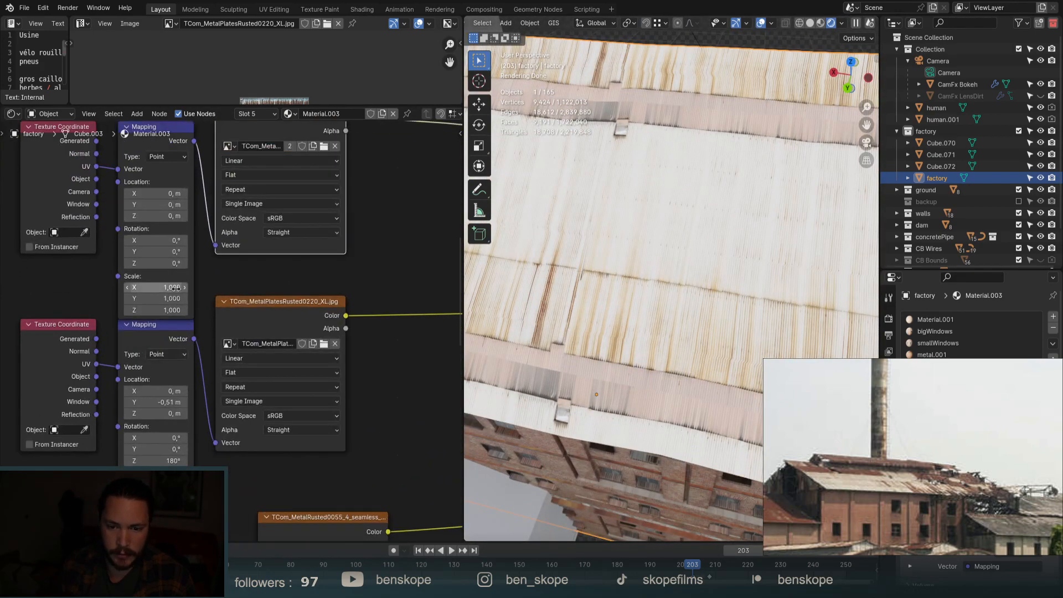
Shrink the roof texture's mapping scale, shift it along Y and rotate it 180° on Z.
mouse_move(175, 288)
left_mouse_down()
mouse_move(175, 310)
mouse_move(156, 310)
mouse_move(175, 287)
left_mouse_up()
left_click_drag(164, 204, 149, 204)
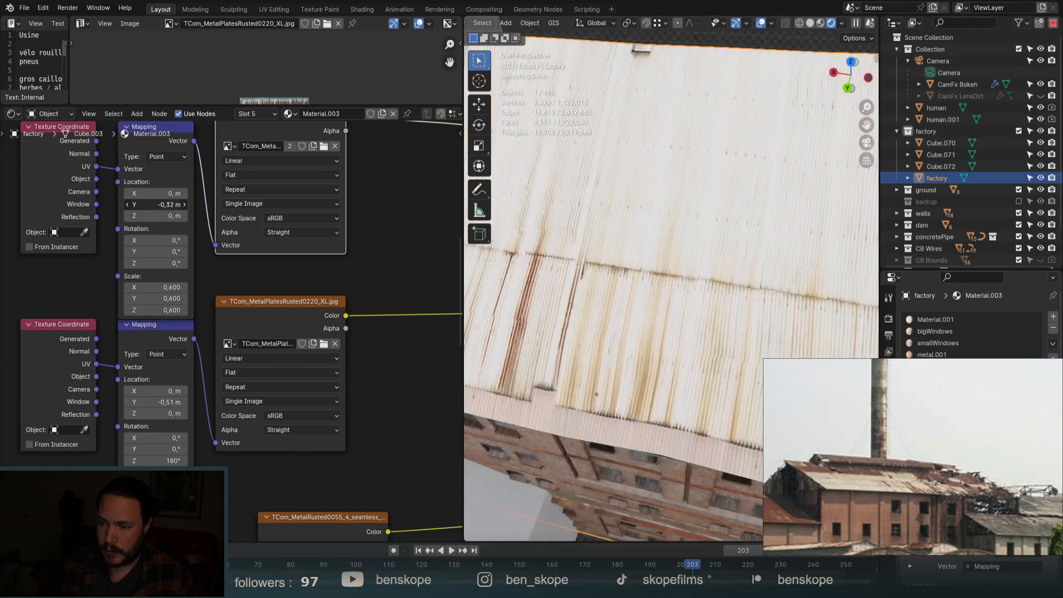
left_click(151, 261)
type("180")
key("Return")
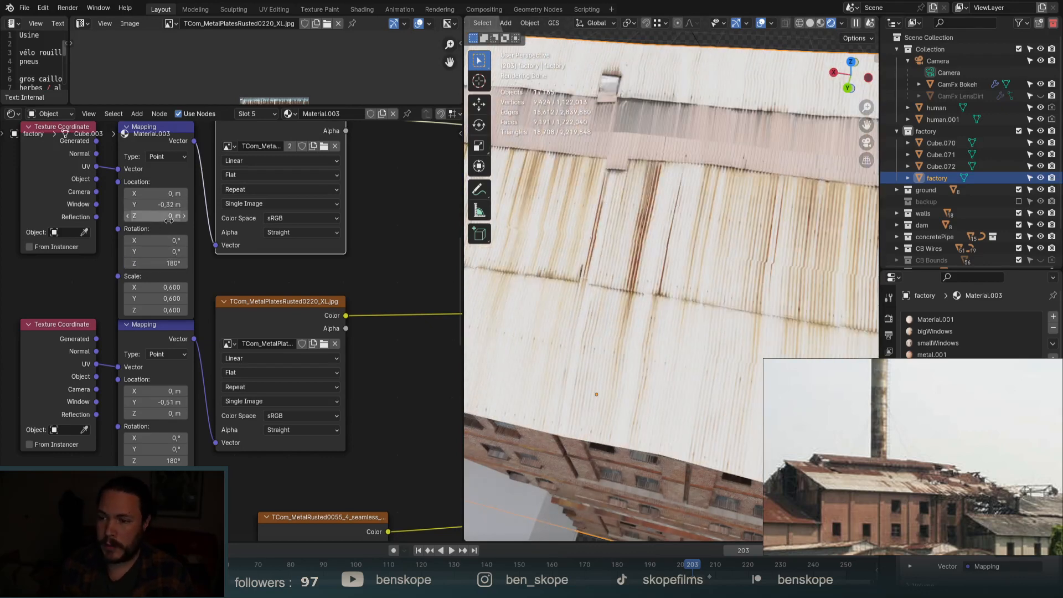
Preview the full Principled BSDF roof shader on the factory.
scroll(609, 214, "down", 8)
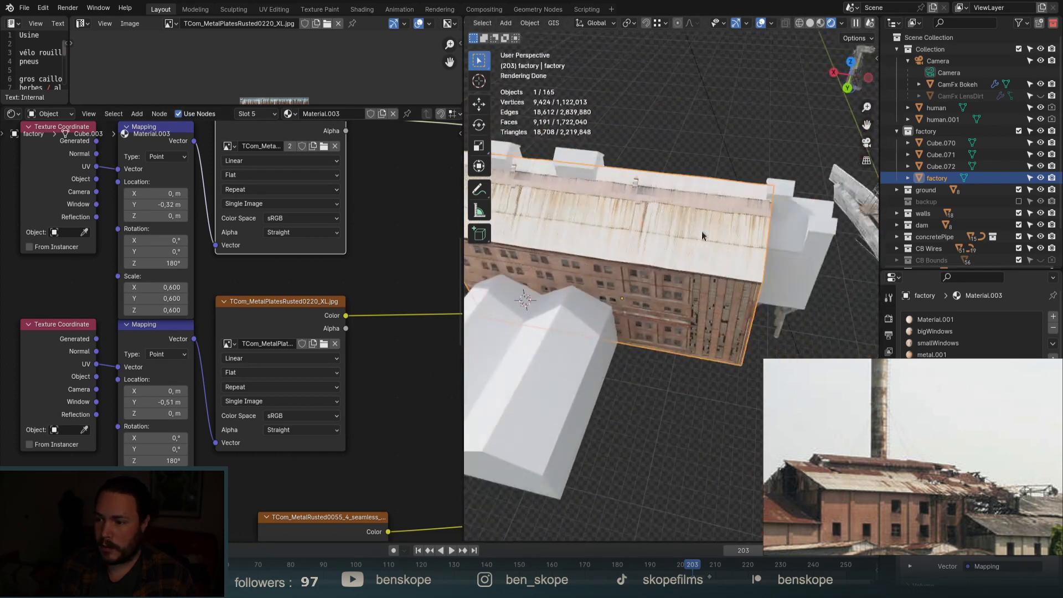
middle_click_drag(702, 231, 663, 211)
scroll(674, 193, "up", 5)
scroll(674, 197, "up", 2)
scroll(297, 247, "down", 6)
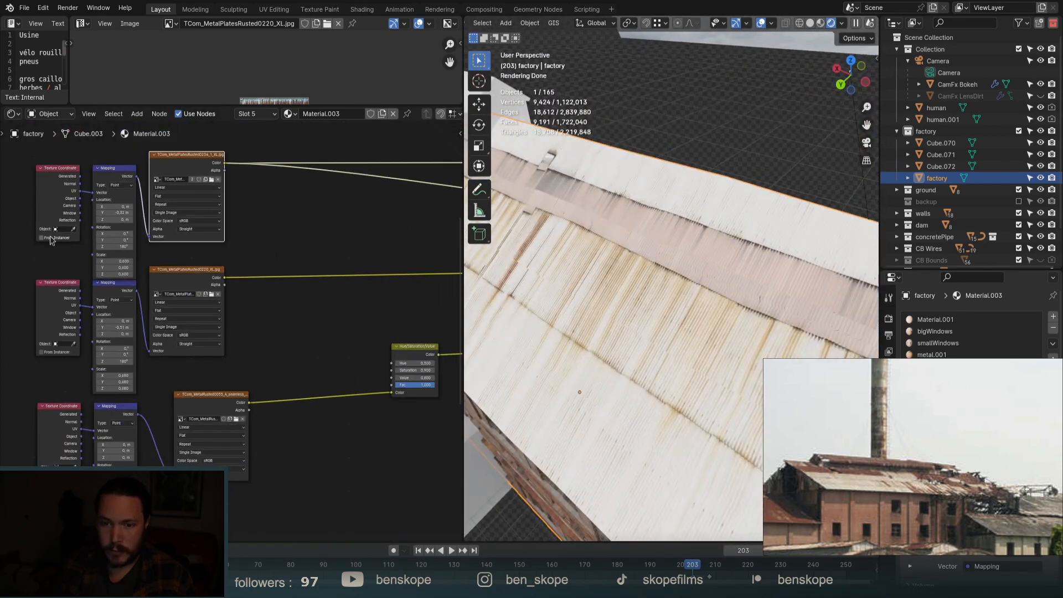
middle_click_drag(372, 293, 235, 291)
scroll(379, 289, "down", 1)
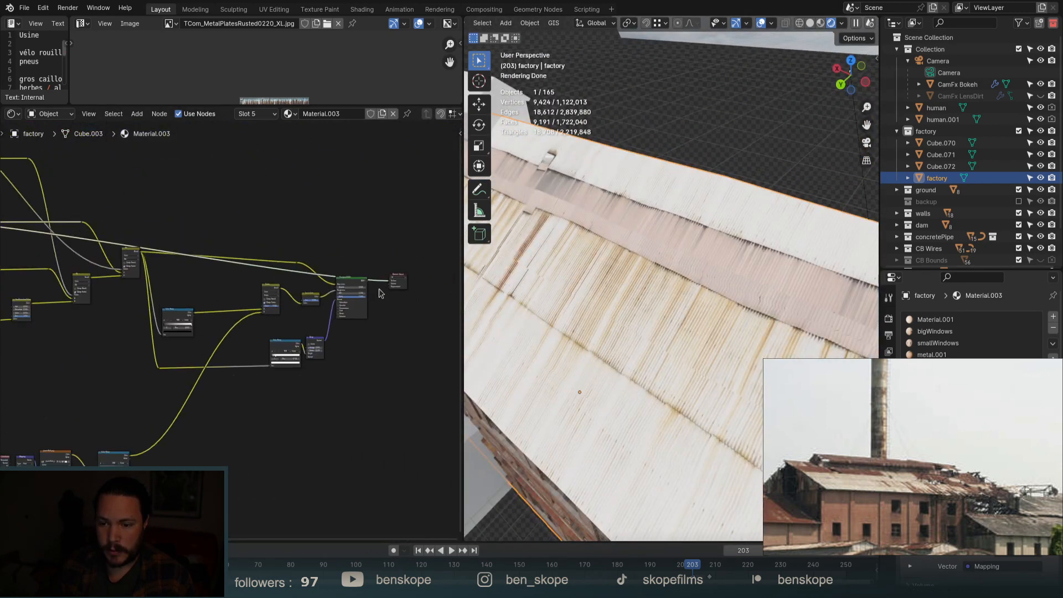
scroll(379, 289, "up", 1)
left_click(349, 277, "ctrl+shift")
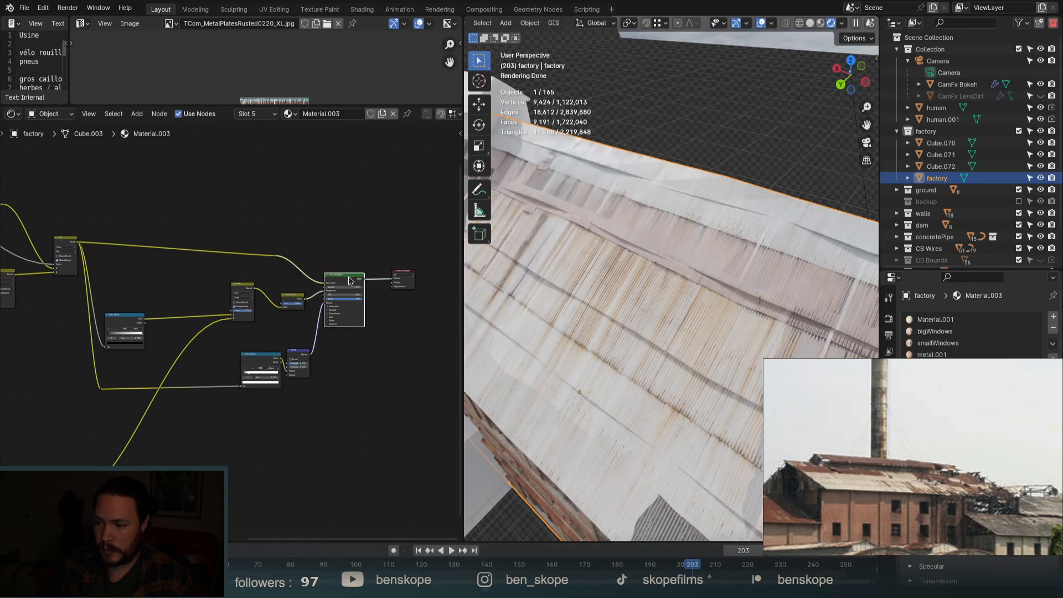
Orbit and zoom around to inspect the whole factory with its rusted roof.
scroll(354, 279, "down", 2)
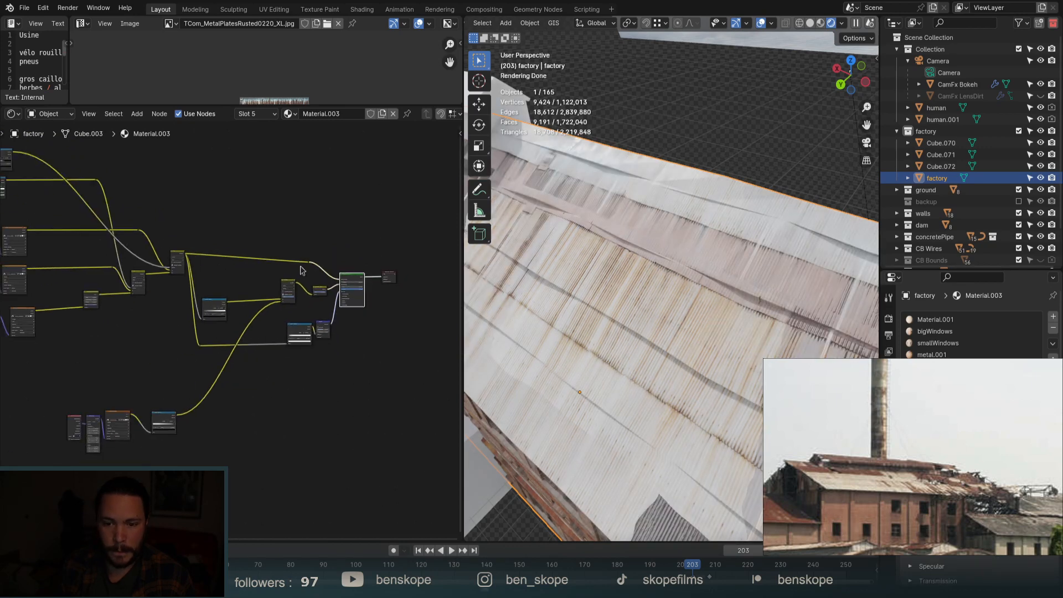
scroll(301, 270, "up", 3)
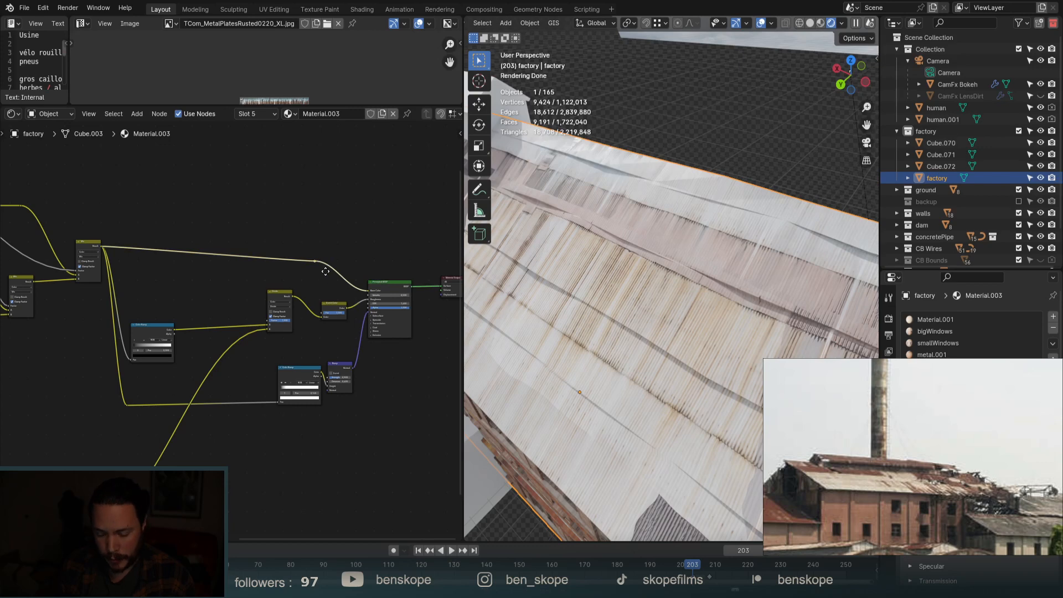
scroll(325, 271, "down", 4)
scroll(91, 183, "up", 4)
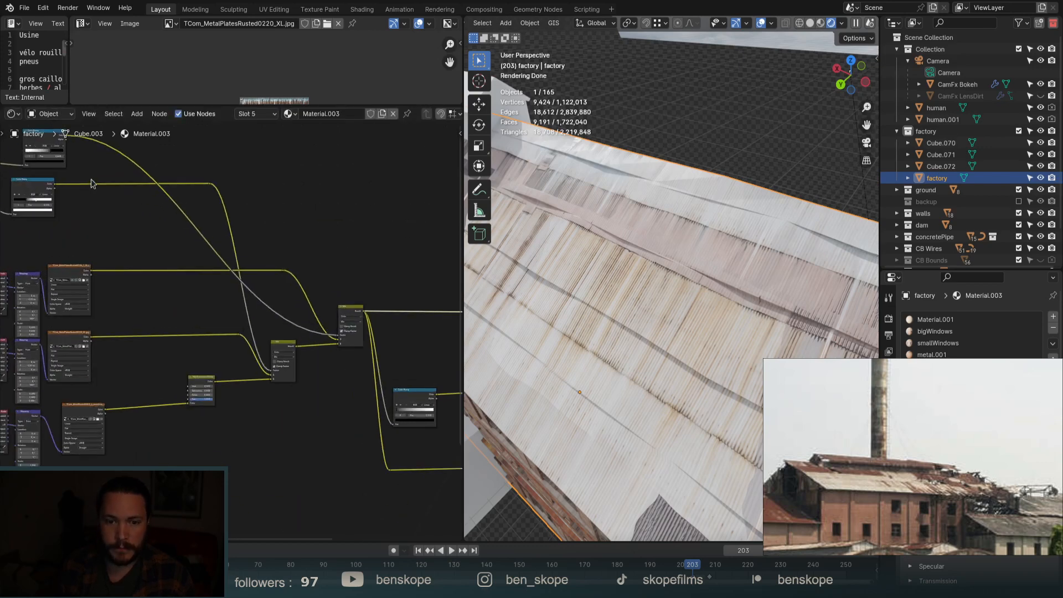
scroll(265, 230, "down", 4)
scroll(659, 282, "down", 6)
middle_click_drag(664, 283, 707, 293)
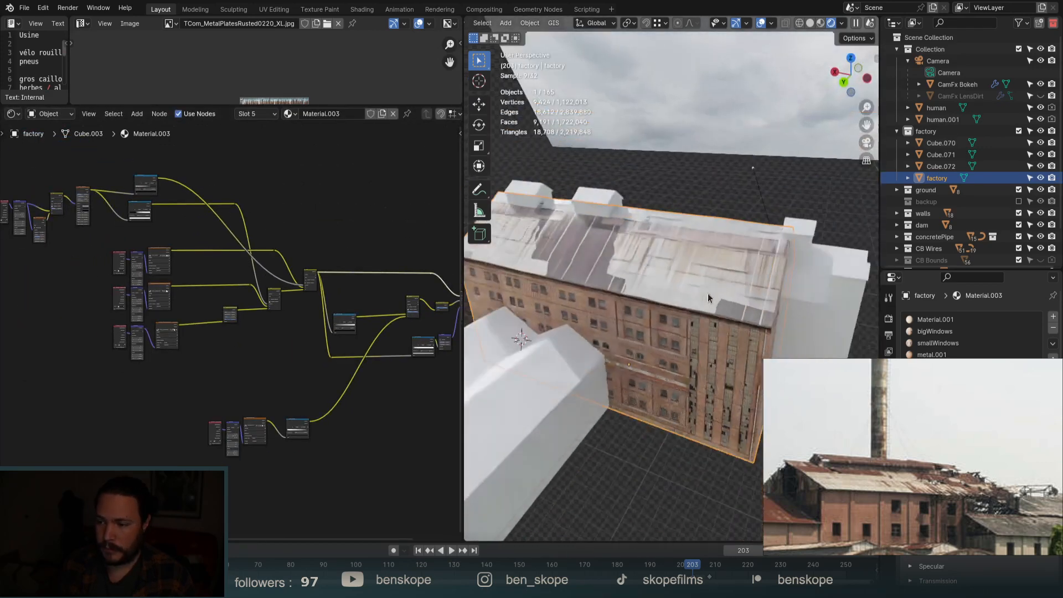
scroll(713, 318, "down", 1)
scroll(308, 278, "up", 8)
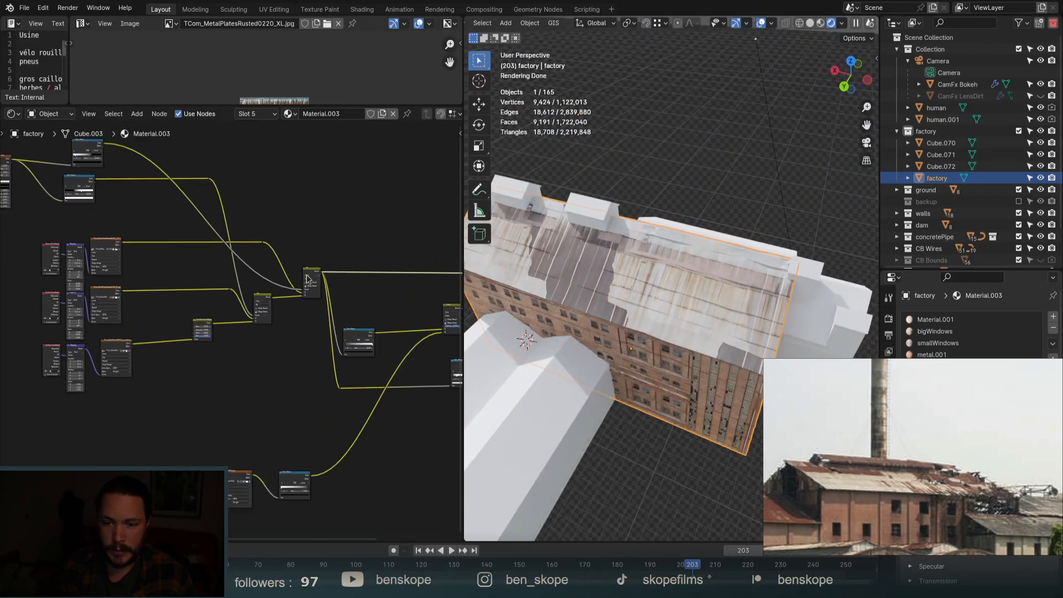
scroll(374, 284, "down", 5)
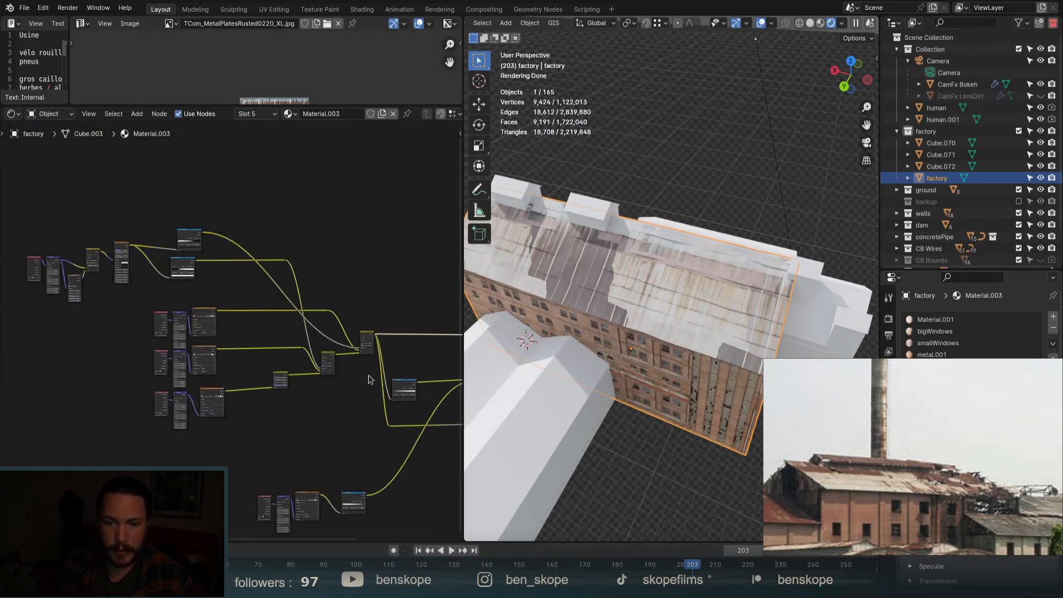
scroll(174, 293, "up", 6)
scroll(173, 293, "down", 5)
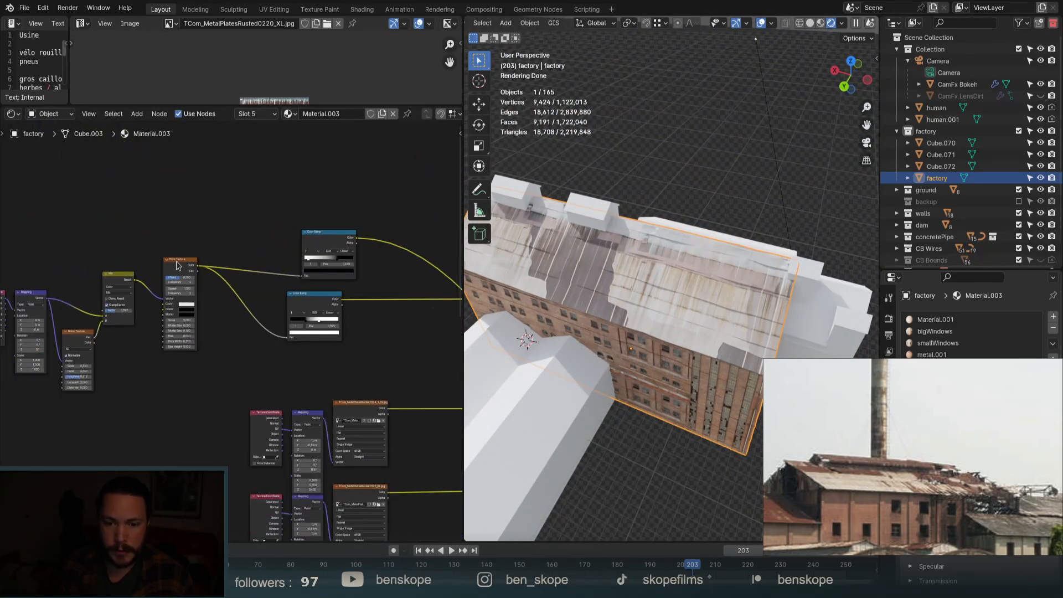
Duplicate the Brick Texture above the original, feed it into the colour ramp and preview it.
key("ctrl+shift+d")
left_click(183, 157)
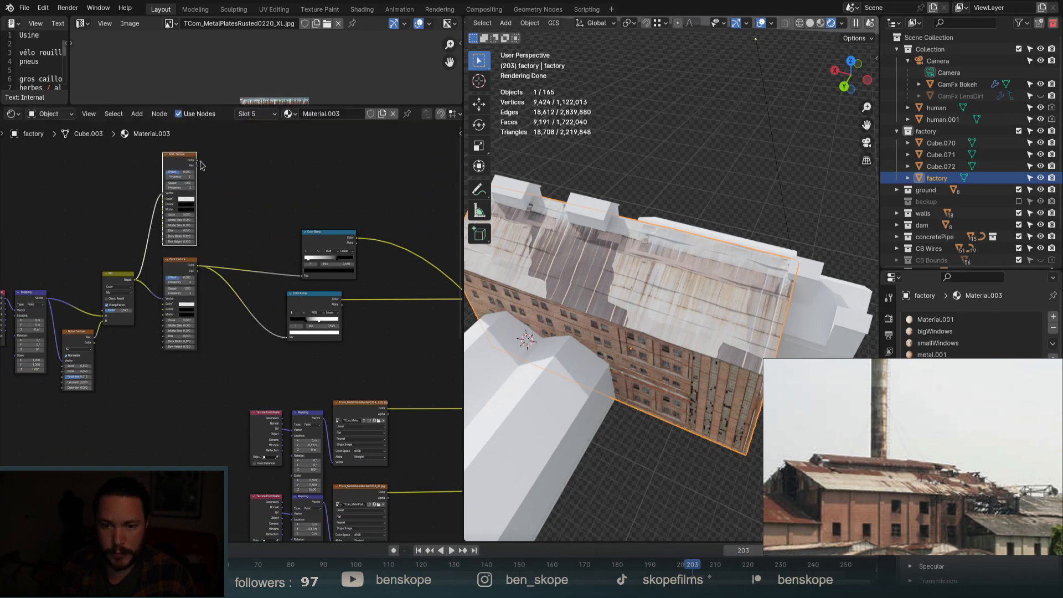
scroll(199, 160, "up", 3)
left_click_drag(395, 379, 391, 377)
left_click(162, 154, "ctrl+shift")
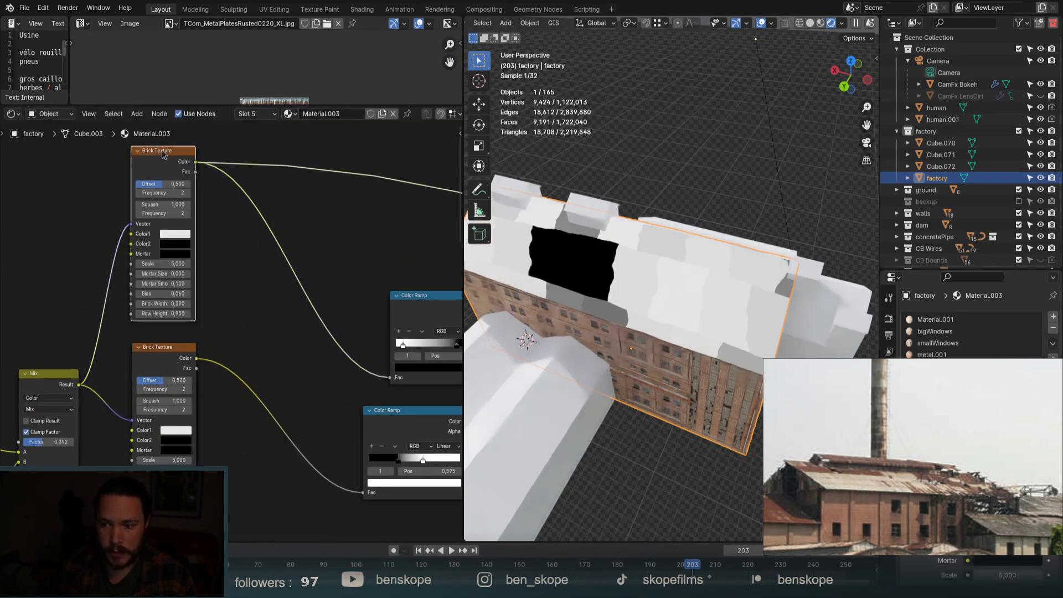
scroll(126, 264, "up", 6)
Set the new brick texture to Scale 6,41, Squash 2,91 and Offset 1,0, and adjust the brick width.
left_click_drag(170, 263, 249, 263)
scroll(182, 354, "down", 4)
scroll(181, 183, "up", 6)
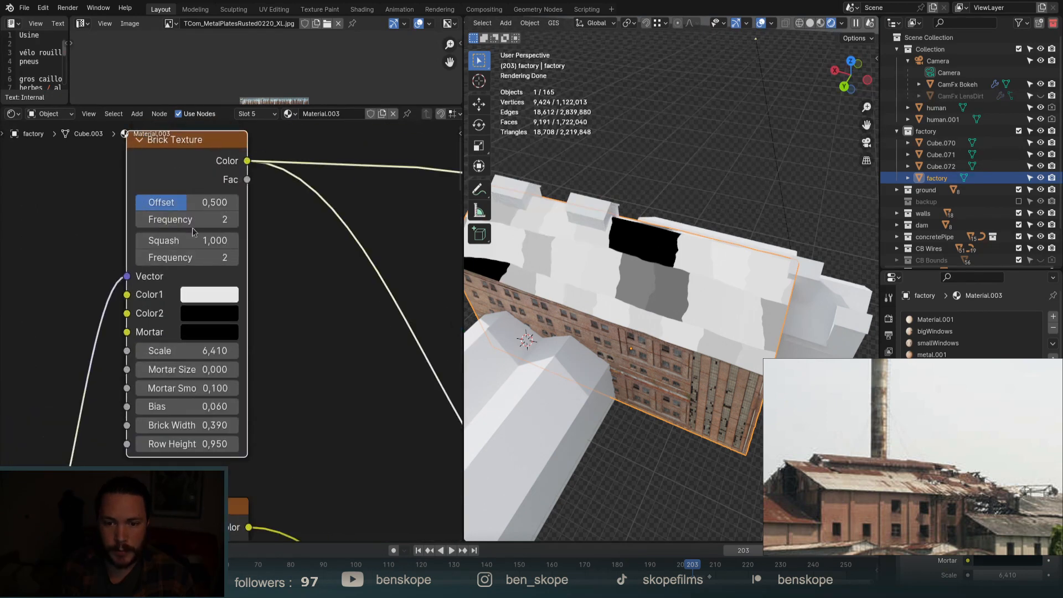
left_click_drag(192, 239, 298, 240)
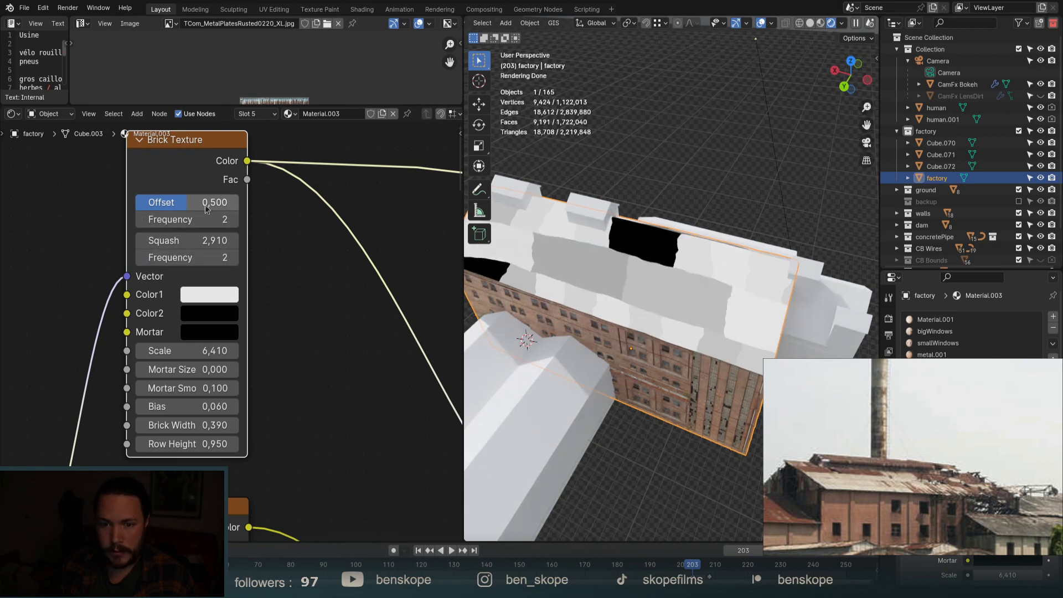
left_click_drag(206, 208, 258, 208)
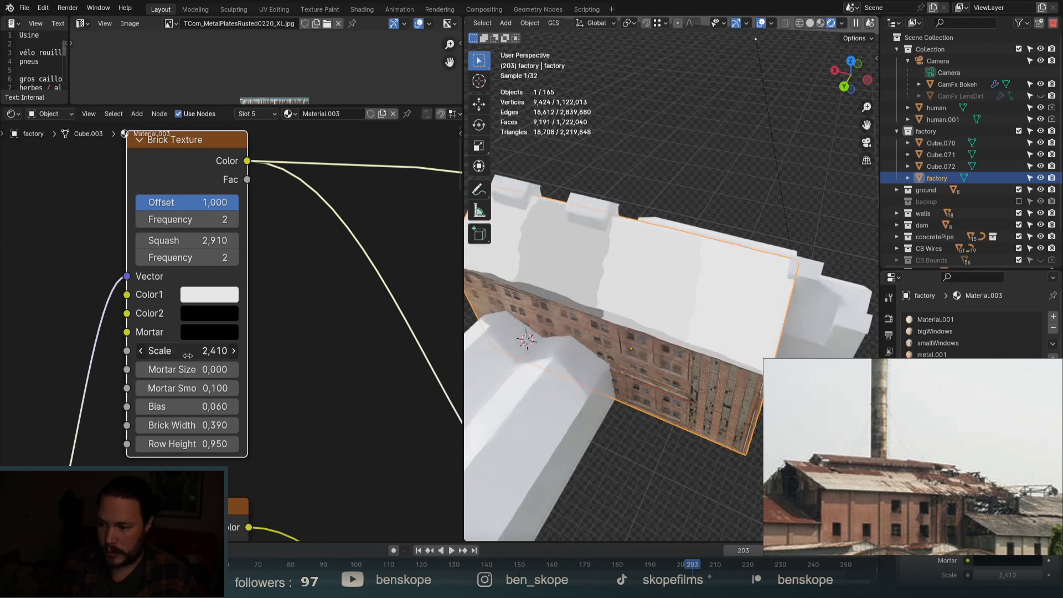
mouse_move(185, 425)
left_mouse_down()
mouse_move(161, 424)
mouse_move(185, 424)
left_mouse_up()
scroll(185, 424, "down", 3)
scroll(185, 423, "down", 7)
scroll(333, 382, "up", 6)
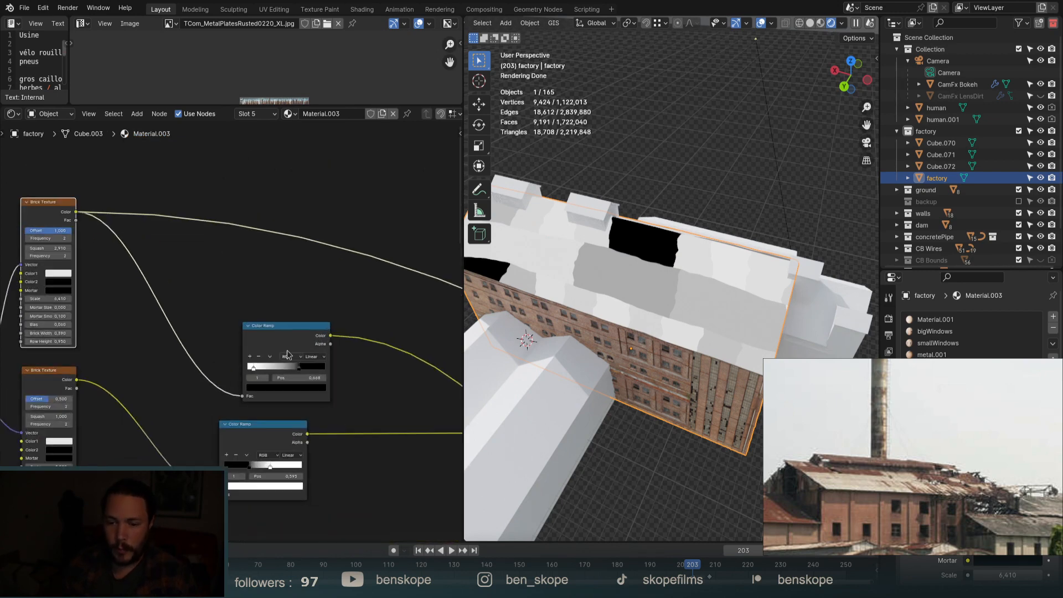
Preview the colour ramp and tighten its stops to black at about 0,22 and white at 0,655.
left_click(285, 349, "ctrl+shift")
scroll(283, 348, "up", 5)
scroll(279, 367, "up", 4)
mouse_move(233, 379)
left_mouse_down()
mouse_move(283, 379)
mouse_move(216, 382)
left_mouse_up()
left_click_drag(282, 380, 396, 372)
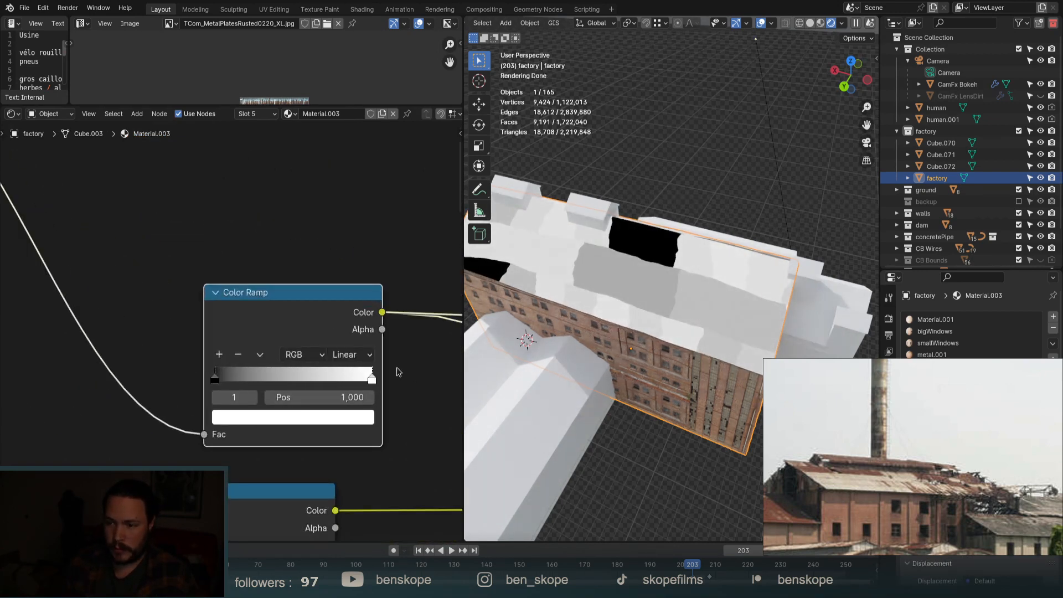
left_click_drag(215, 379, 250, 378)
left_click_drag(371, 378, 317, 376)
scroll(72, 367, "down", 7)
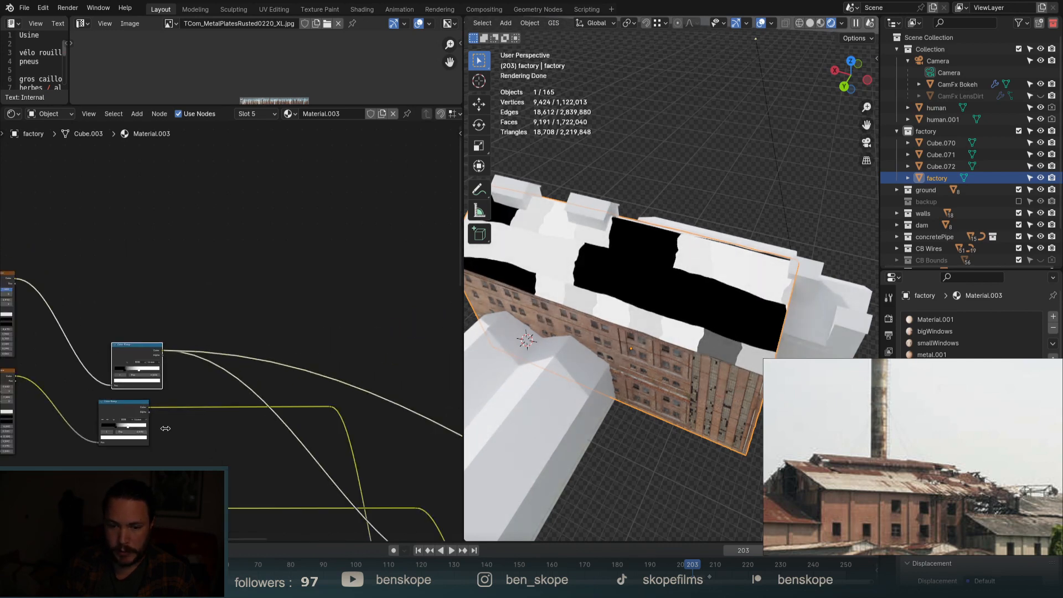
scroll(118, 320, "down", 4)
scroll(389, 479, "up", 2)
scroll(325, 451, "up", 11)
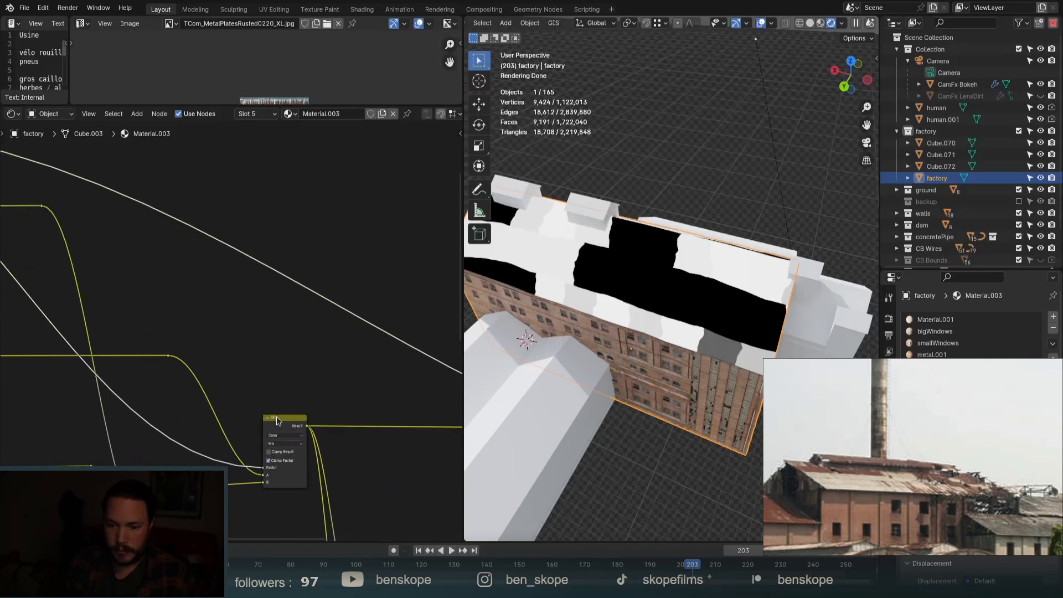
Preview the Mix node output on the roof and orbit lower to look across it.
left_click(277, 421, "ctrl+shift")
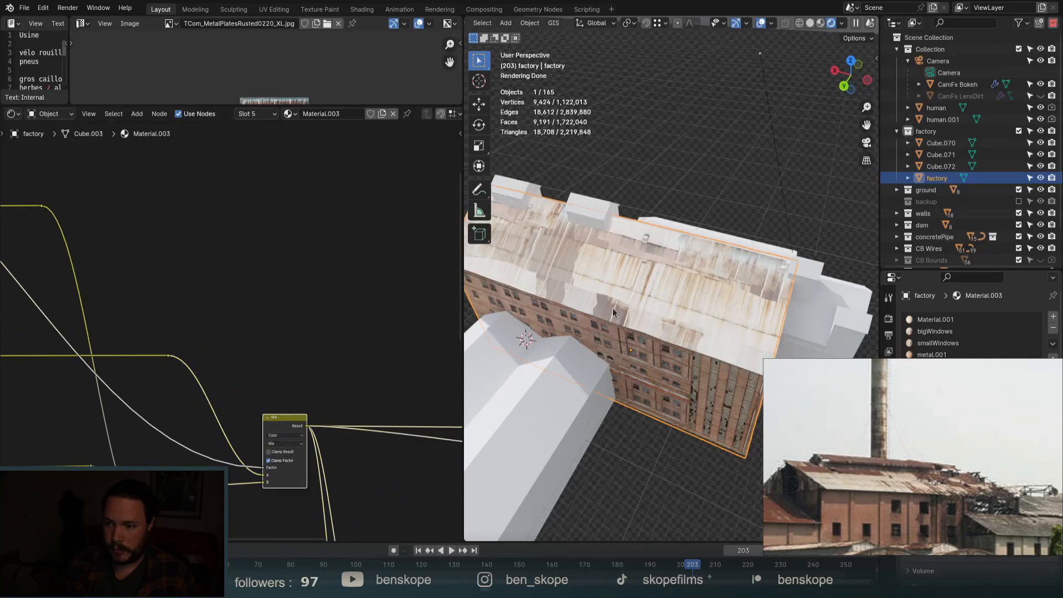
middle_click_drag(620, 300, 572, 283)
scroll(663, 278, "up", 4)
scroll(663, 301, "down", 2)
scroll(596, 261, "up", 5)
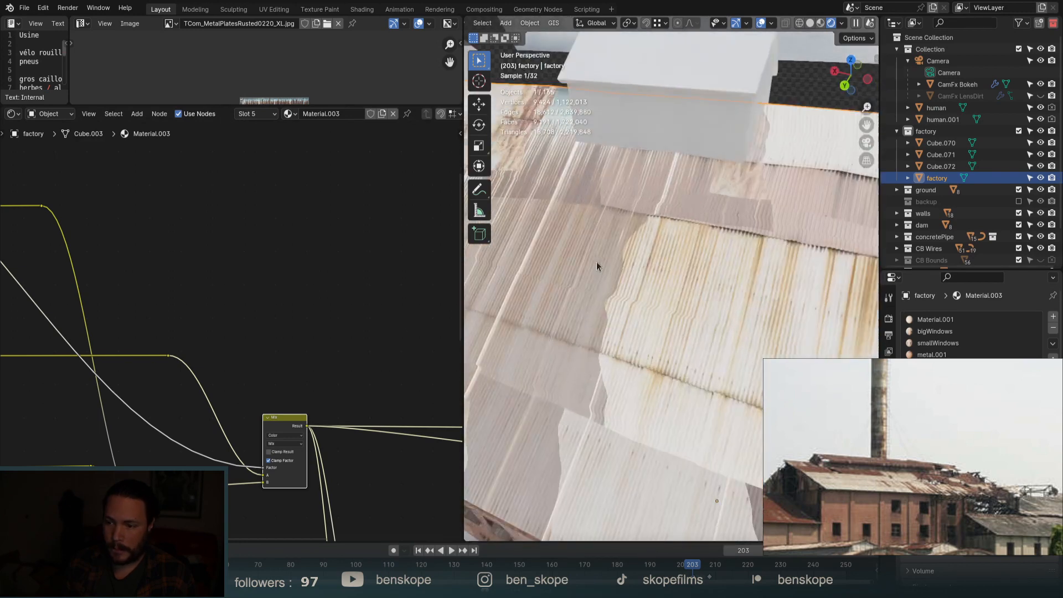
scroll(326, 302, "down", 4)
scroll(346, 307, "down", 4)
Set the Mix factor to 0,232 after trying 0,497.
middle_click_drag(178, 301, 272, 359)
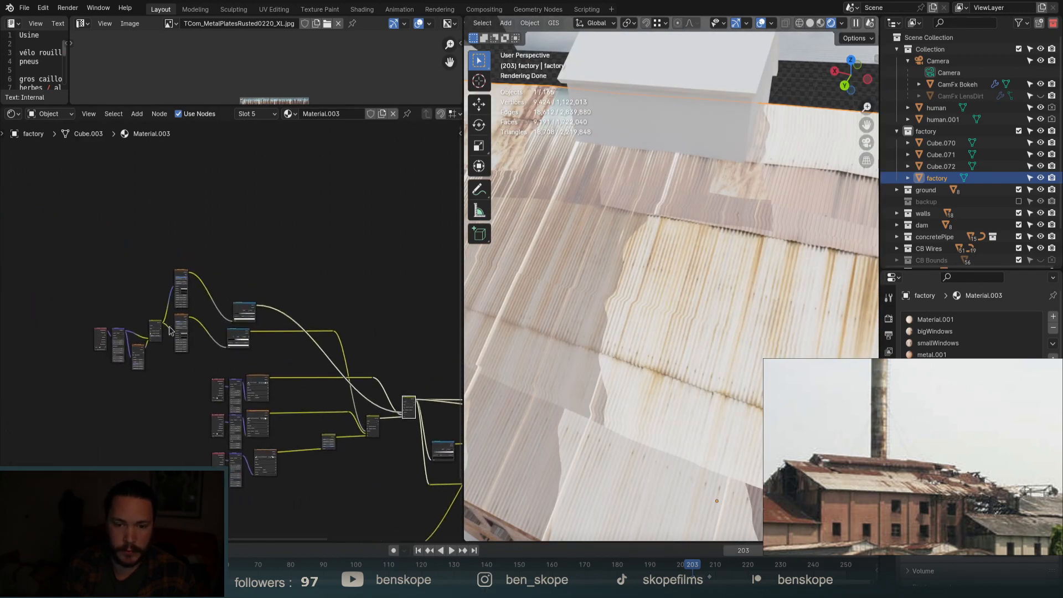
scroll(180, 342, "up", 15)
scroll(189, 343, "down", 5)
middle_click_drag(189, 345, 305, 346)
scroll(233, 332, "up", 3)
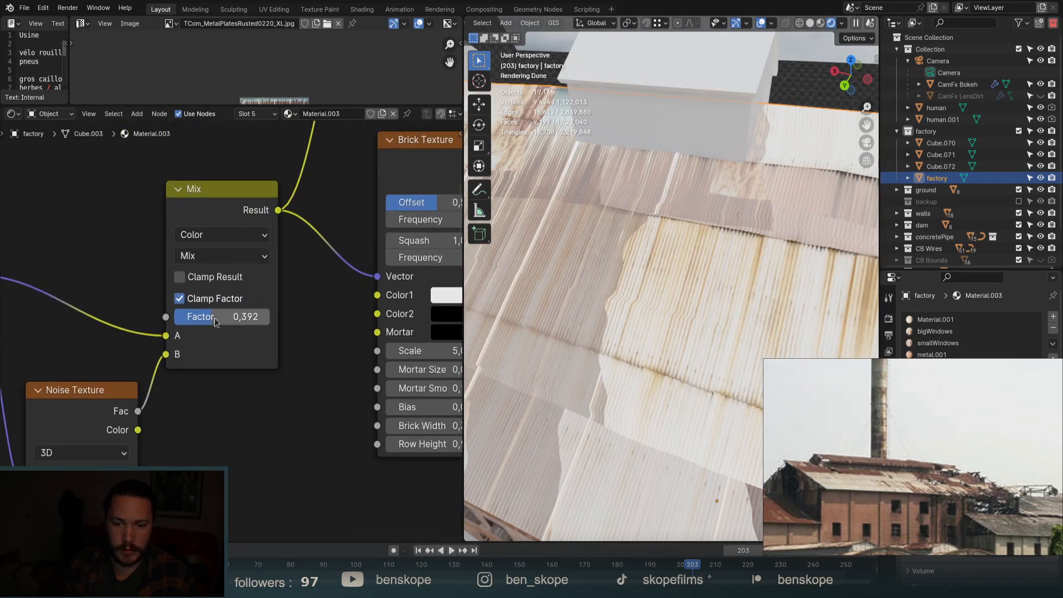
left_click_drag(238, 317, 204, 317)
scroll(221, 266, "down", 5)
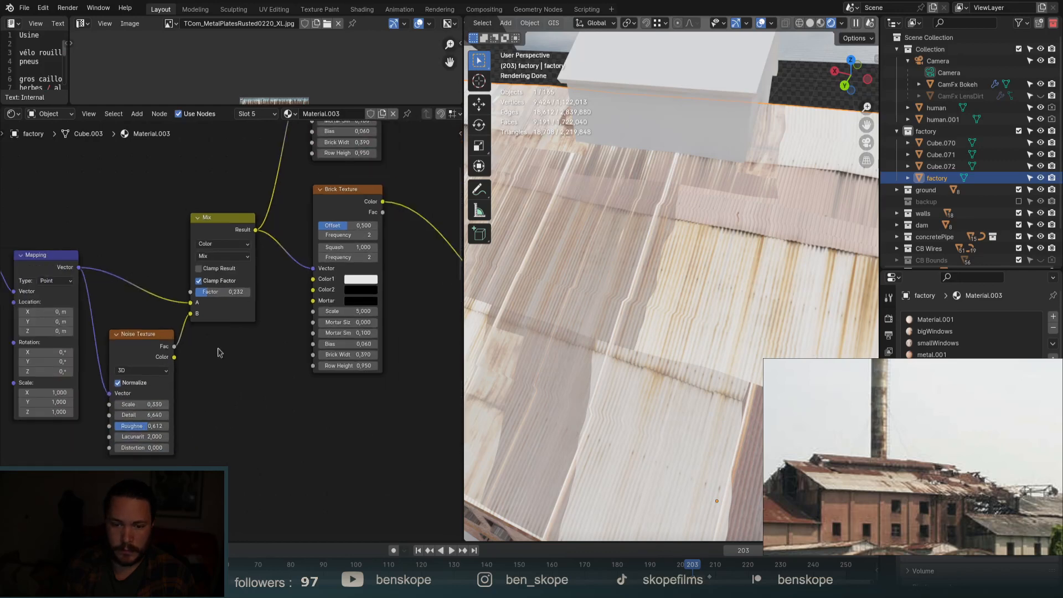
scroll(151, 428, "up", 6)
scroll(715, 279, "down", 1)
scroll(715, 278, "down", 5)
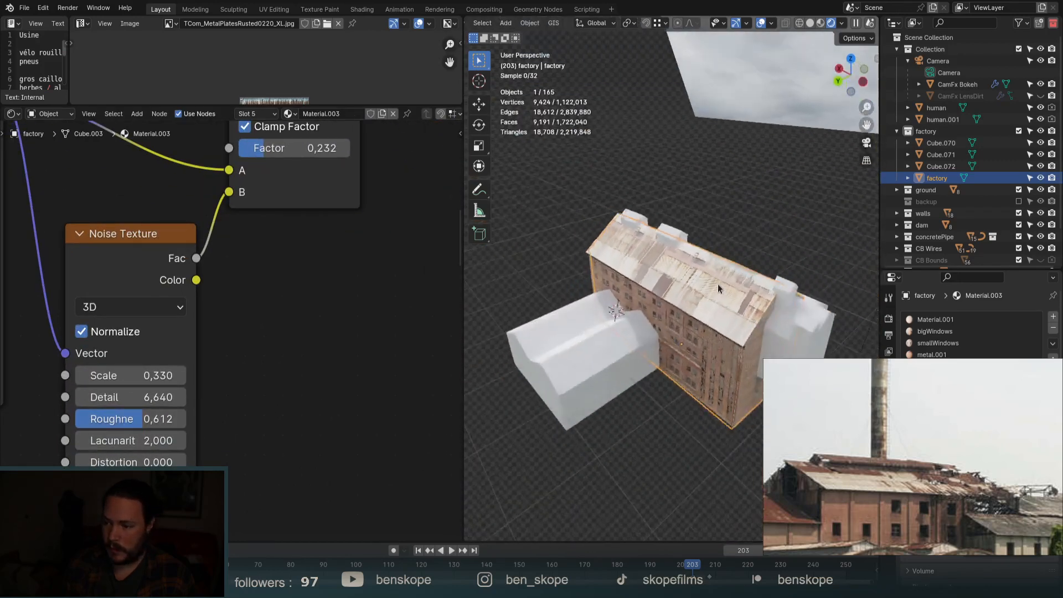
scroll(717, 284, "up", 5)
scroll(324, 295, "down", 8)
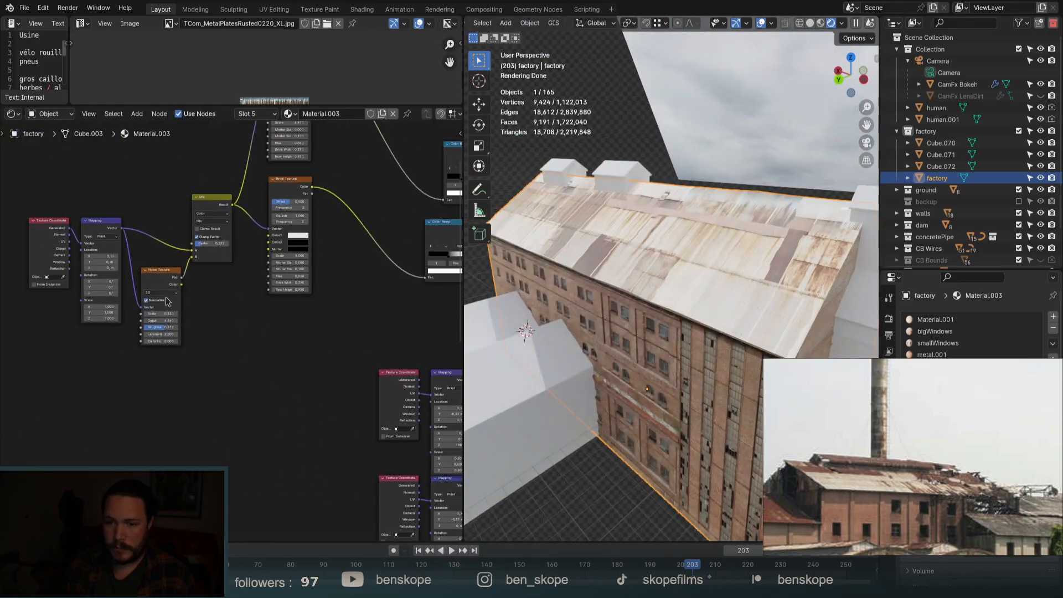
Preview the left Mix node, then the final combined roof material.
middle_click_drag(329, 302, 160, 279)
scroll(266, 334, "up", 5)
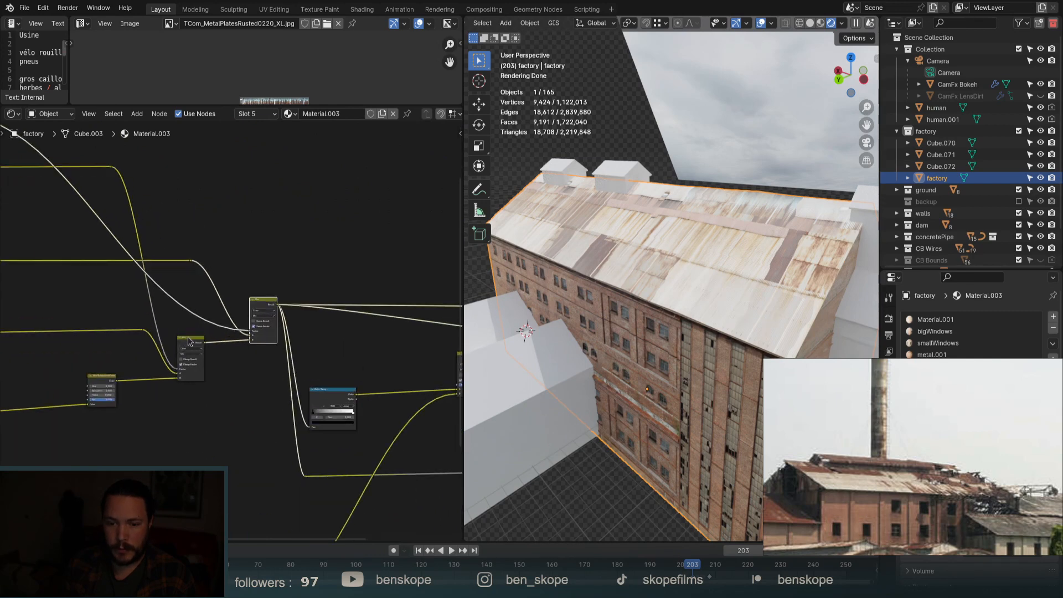
left_click(186, 344, "ctrl+shift")
left_click(261, 304, "ctrl+shift")
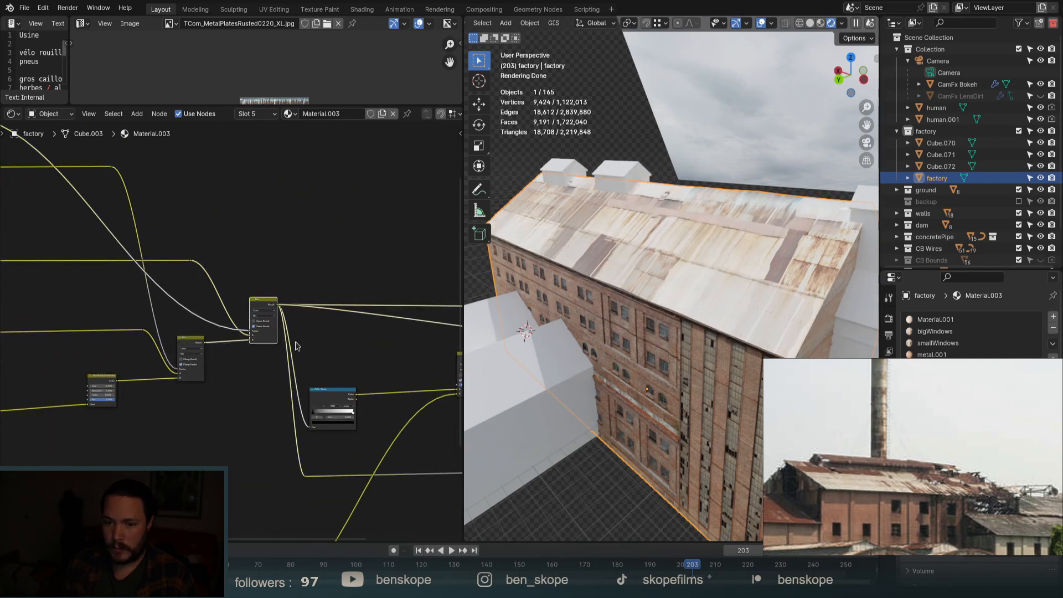
scroll(296, 345, "down", 8)
scroll(271, 344, "up", 12)
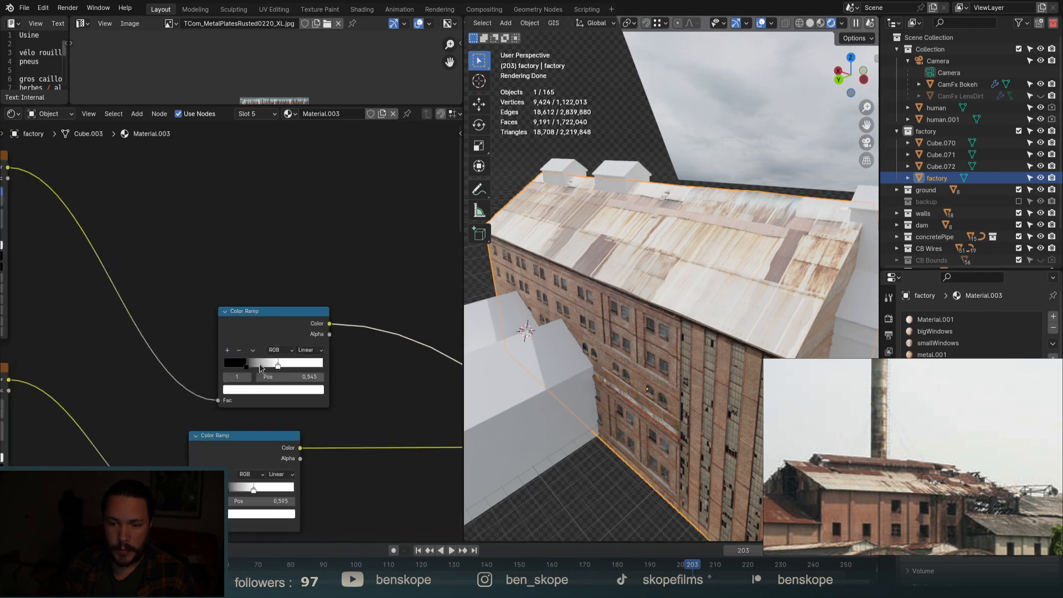
Move the colour ramp's black stop to the start and raise its white point to about 0,586.
left_click(277, 387)
left_click_drag(281, 387, 189, 381)
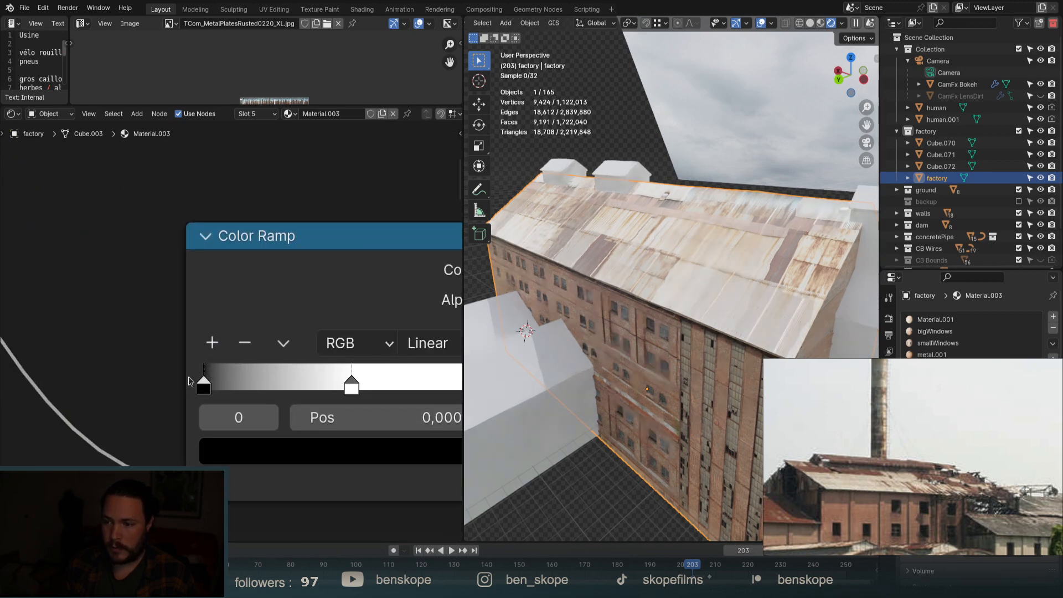
left_click_drag(360, 389, 265, 392)
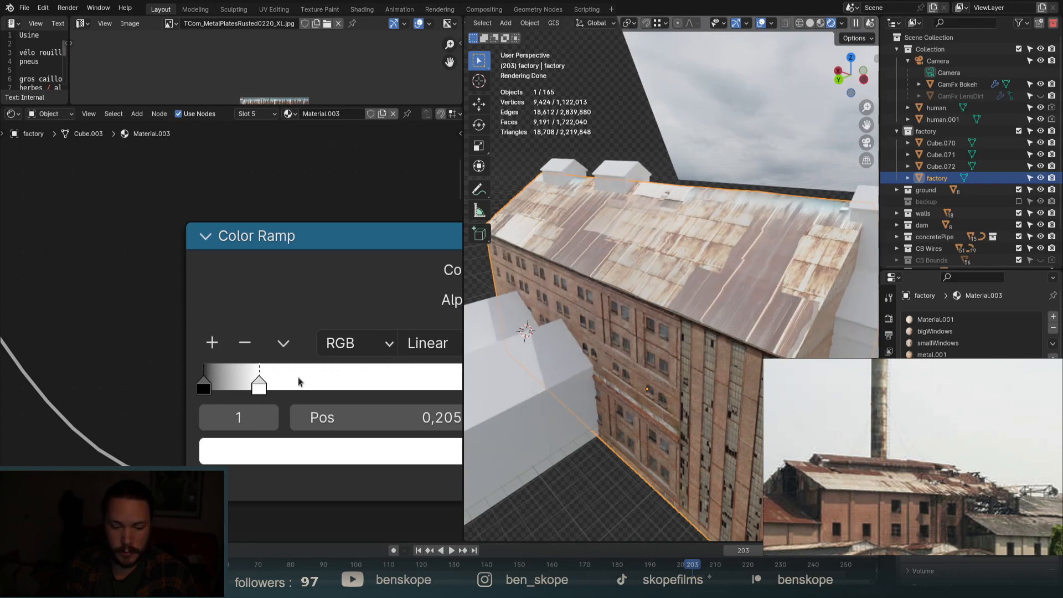
mouse_move(259, 386)
left_mouse_down()
mouse_move(387, 393)
mouse_move(221, 385)
mouse_move(264, 392)
mouse_move(248, 404)
left_mouse_up()
Orbit and zoom to look down on the roof with its edge nearly horizontal.
scroll(633, 256, "down", 3)
middle_click_drag(633, 256, 657, 301)
scroll(652, 262, "up", 6)
scroll(652, 263, "up", 2)
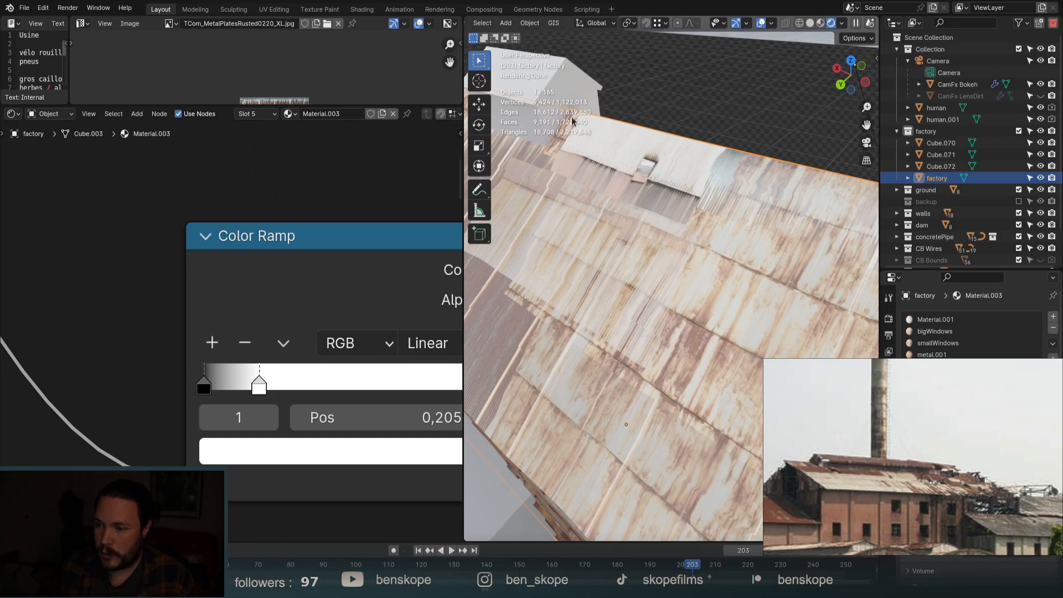
scroll(642, 160, "down", 4)
middle_click_drag(699, 176, 715, 245)
scroll(640, 221, "up", 6)
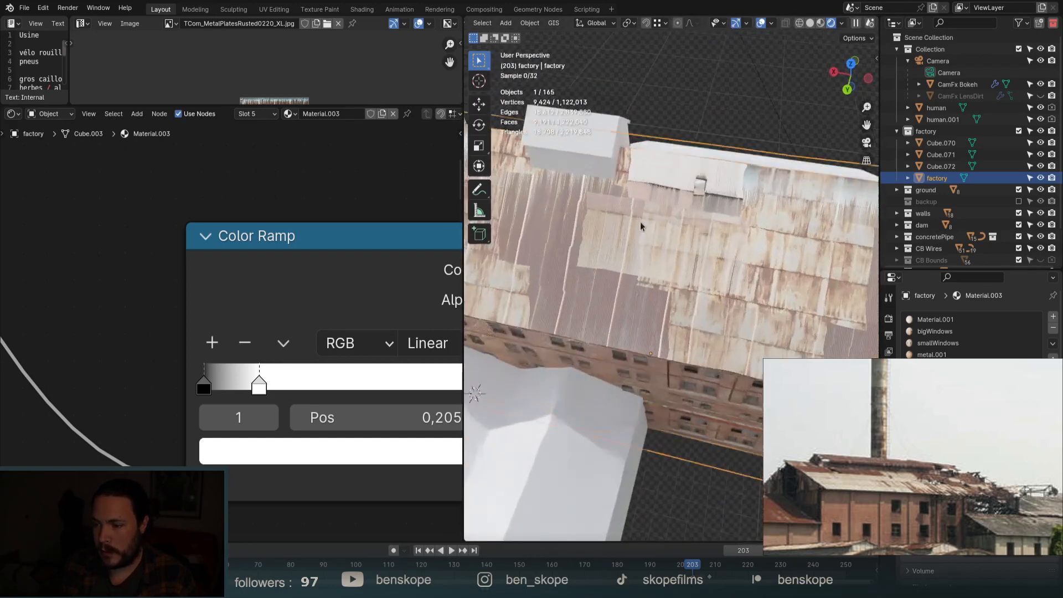
scroll(133, 321, "down", 10)
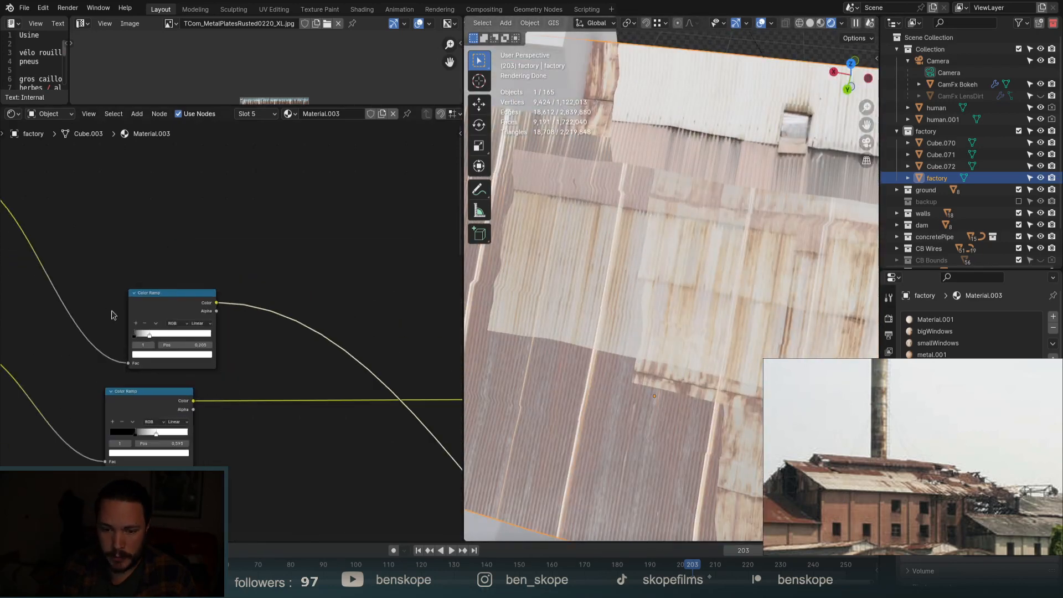
scroll(422, 446, "up", 6)
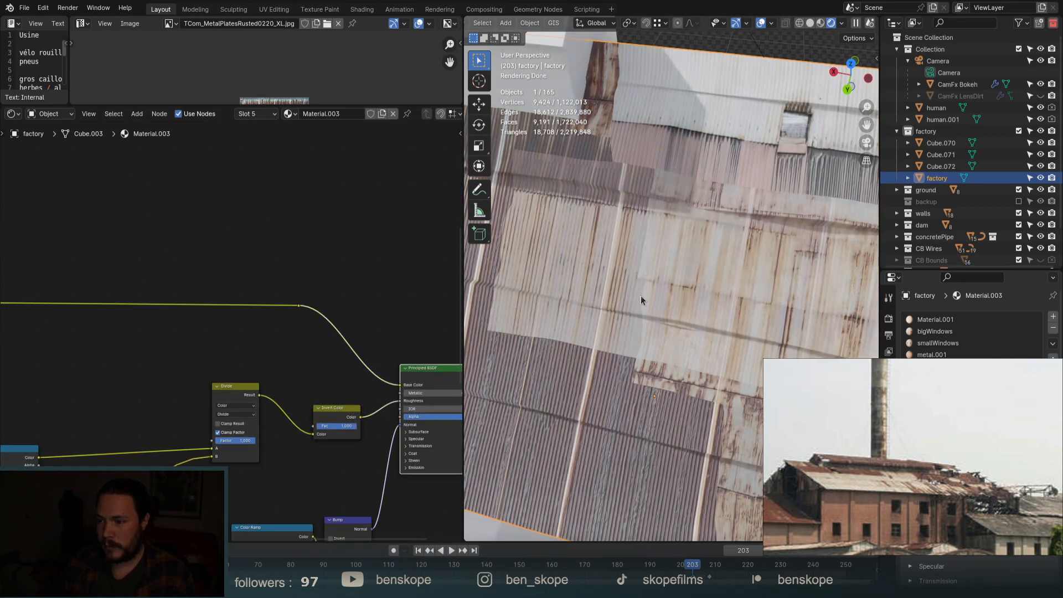
Orbit around the factory roof, then look through the panoramic scene camera.
middle_click_drag(619, 298, 666, 337)
scroll(666, 332, "down", 5)
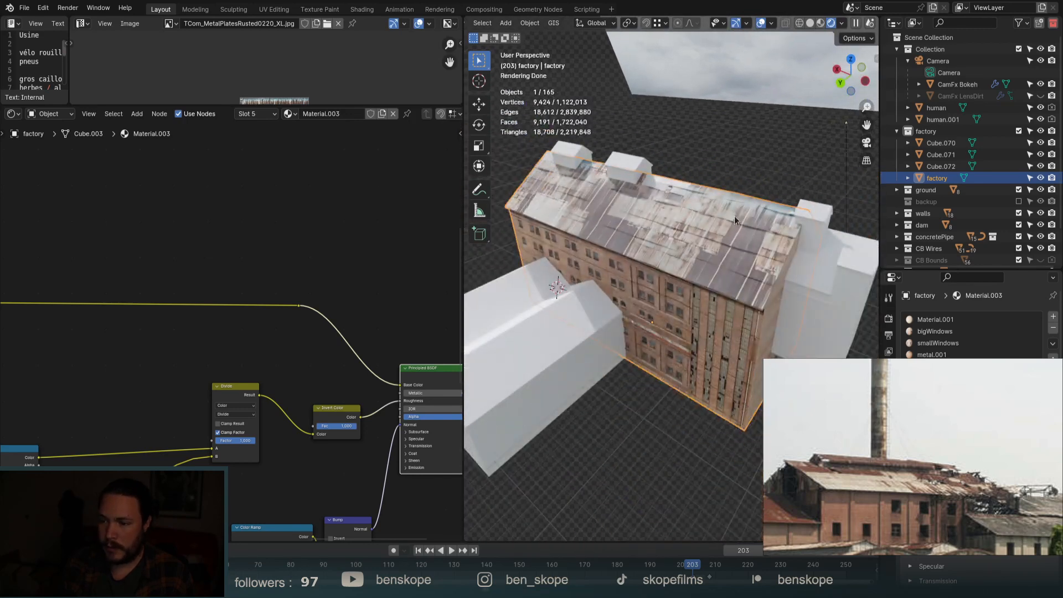
middle_click_drag(733, 215, 758, 243)
key("KP_0")
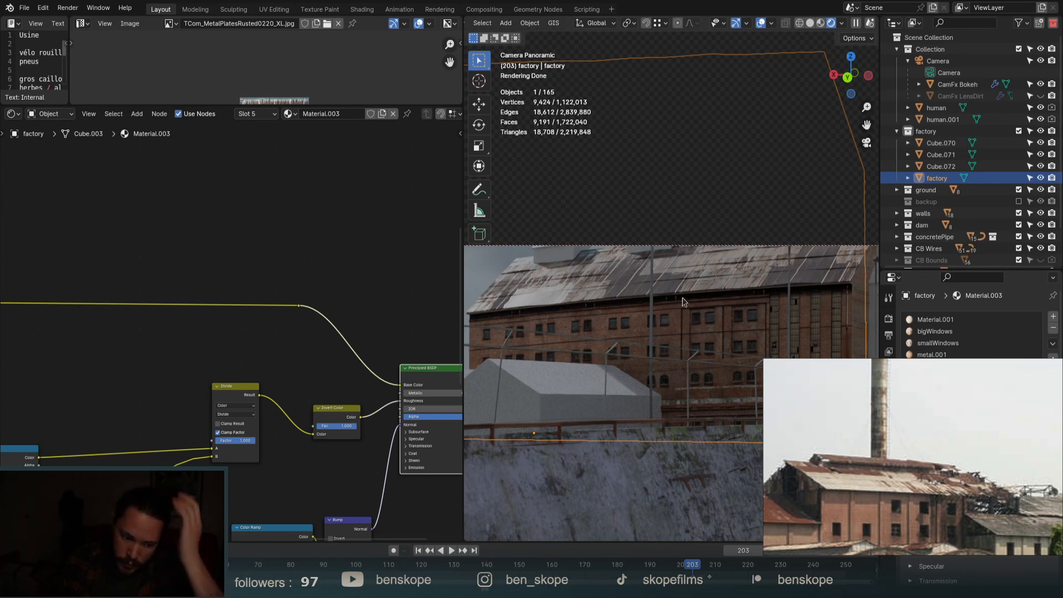
Preview the roof with the upper plates texture, TCom_MetalPlatesRusted0220_XL, then TCom_MetalRusted0055_4_seamless_XL.
scroll(395, 254, "down", 10)
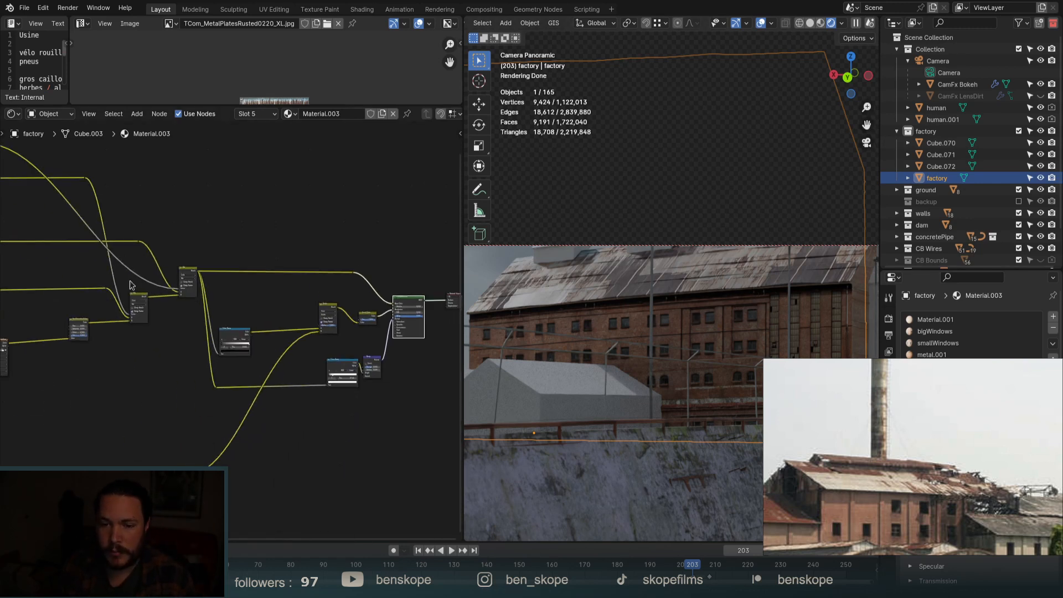
middle_click_drag(228, 294, 434, 384)
scroll(194, 326, "up", 7)
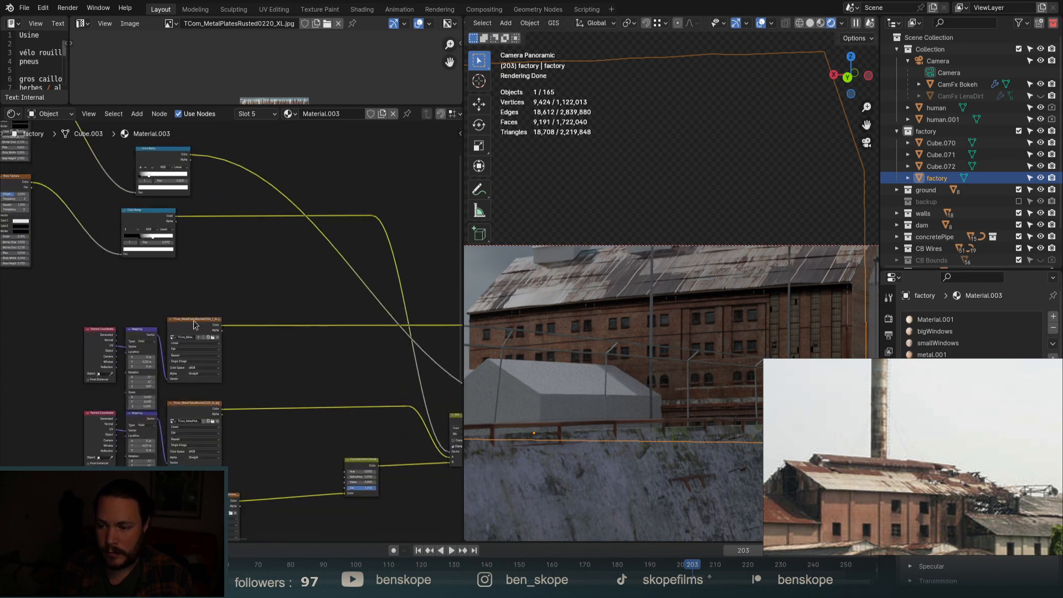
left_click(194, 325)
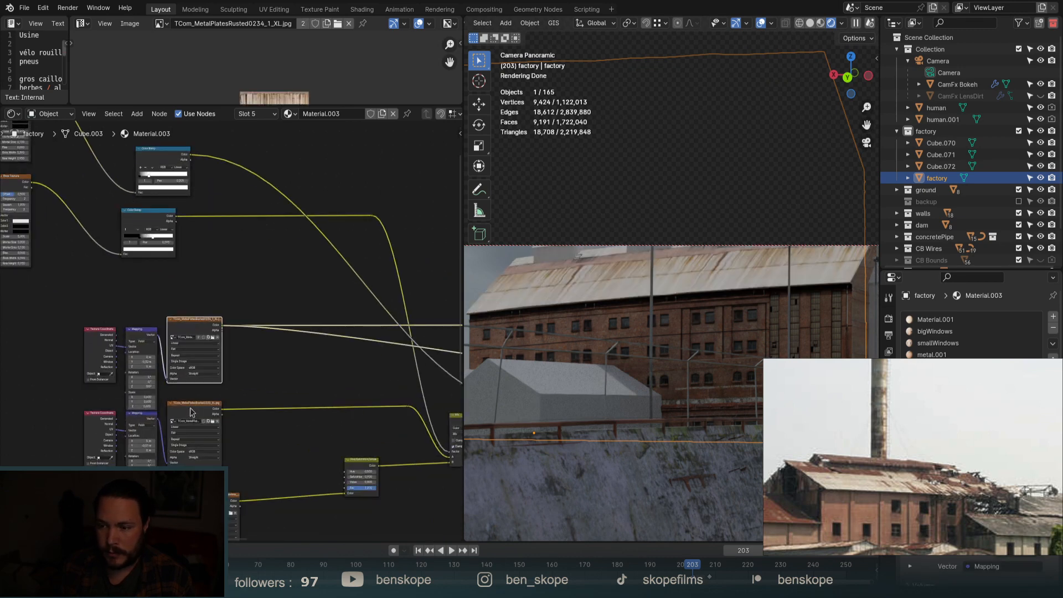
middle_click_drag(617, 307, 641, 342)
scroll(606, 230, "up", 5)
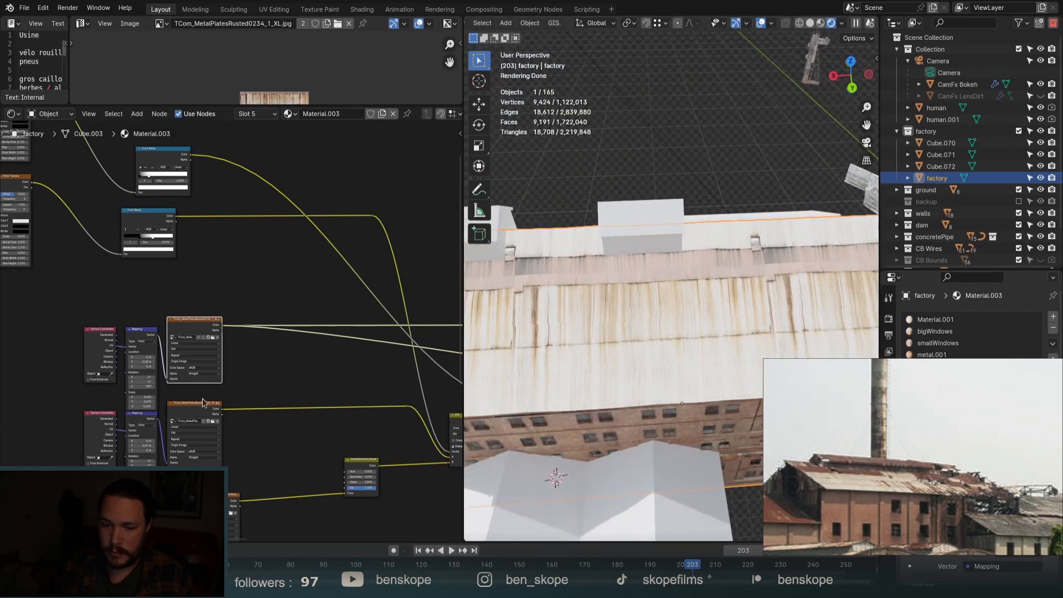
left_click(187, 414)
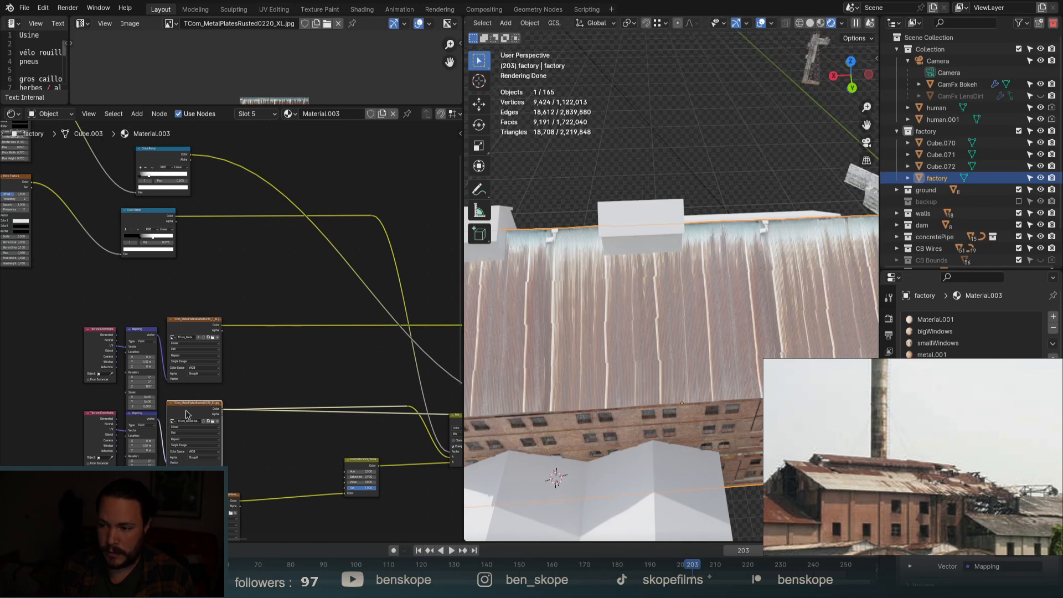
scroll(270, 255, "down", 3)
scroll(279, 376, "up", 3)
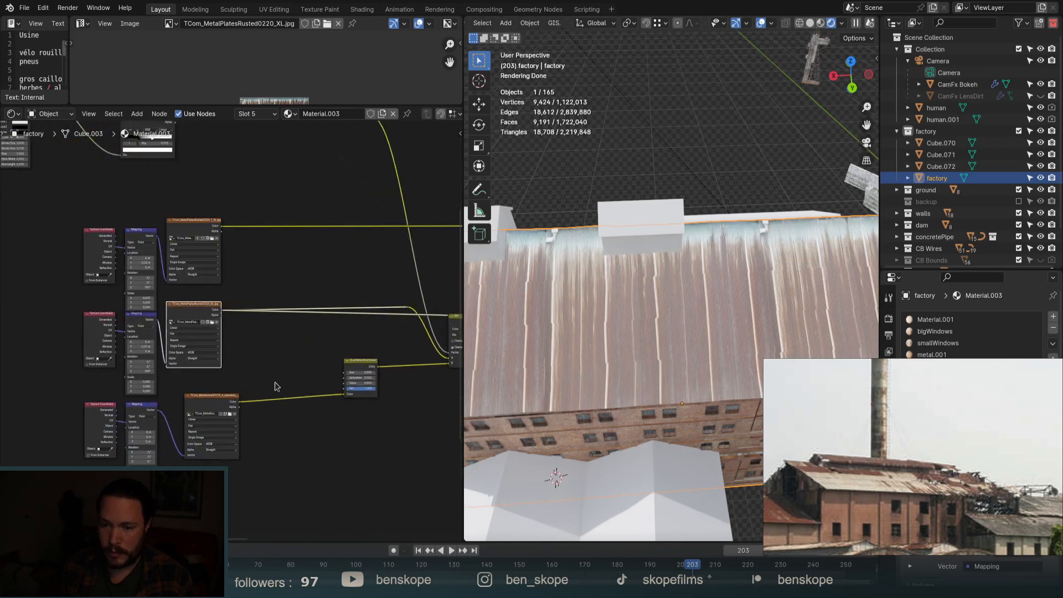
left_click(213, 402)
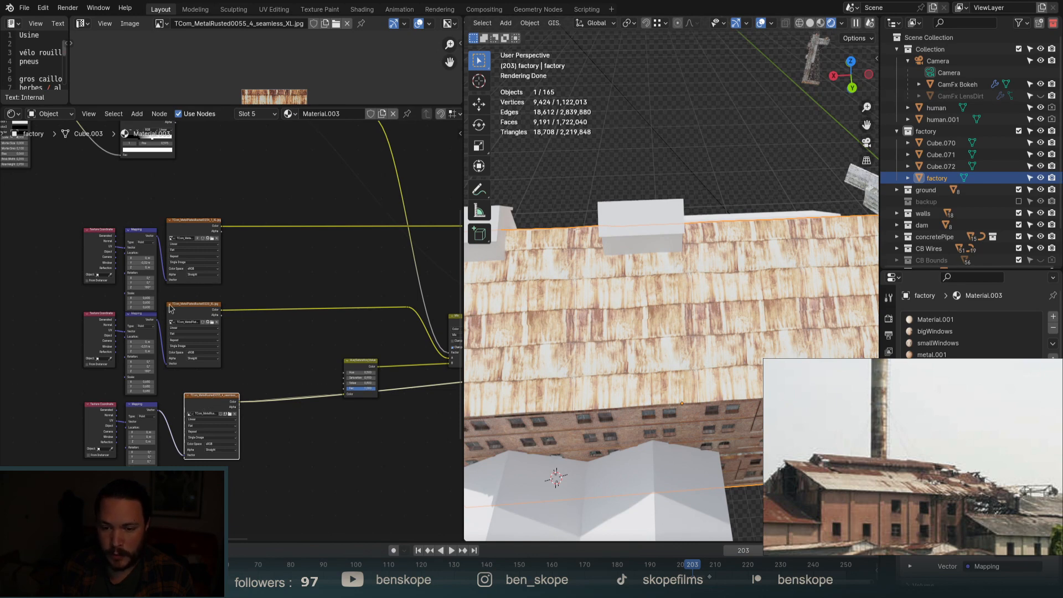
Re-compare the three rusted textures from another angle, settling on TCom_MetalPlatesRusted0220_XL.
left_click(191, 309)
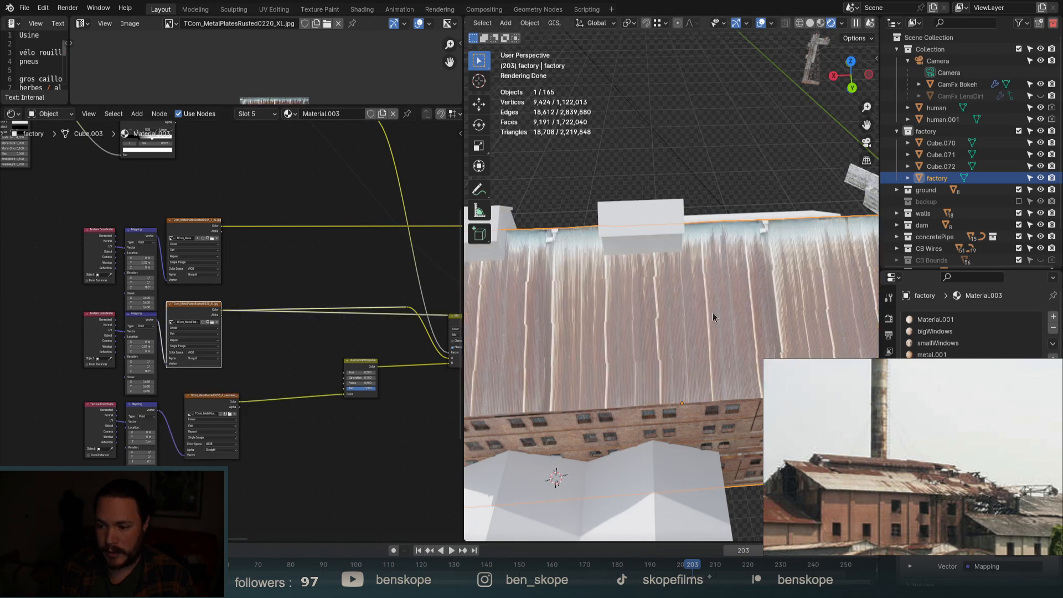
middle_click_drag(713, 312, 670, 365)
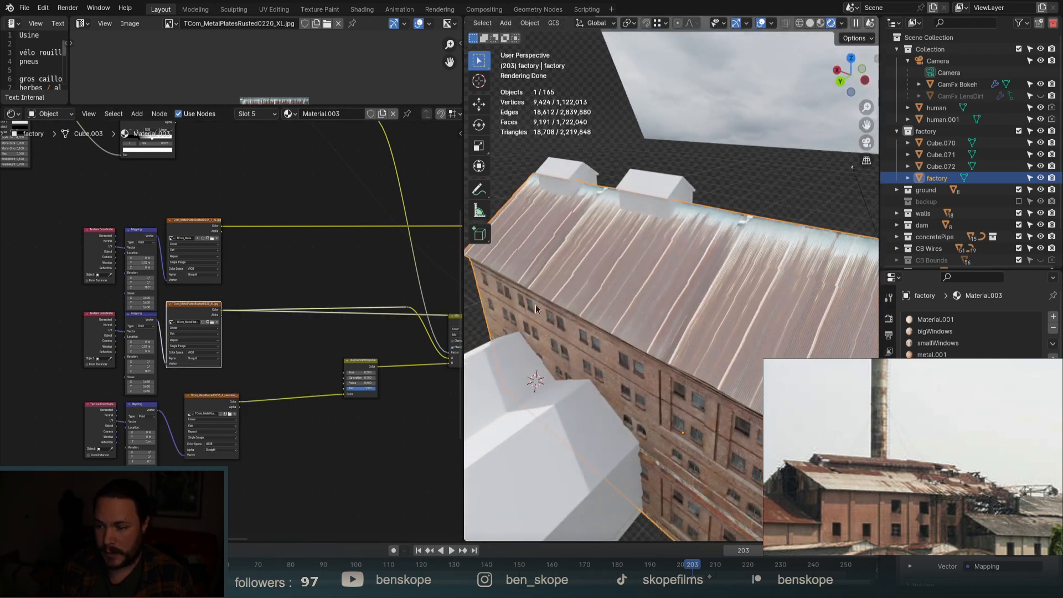
left_click(198, 407)
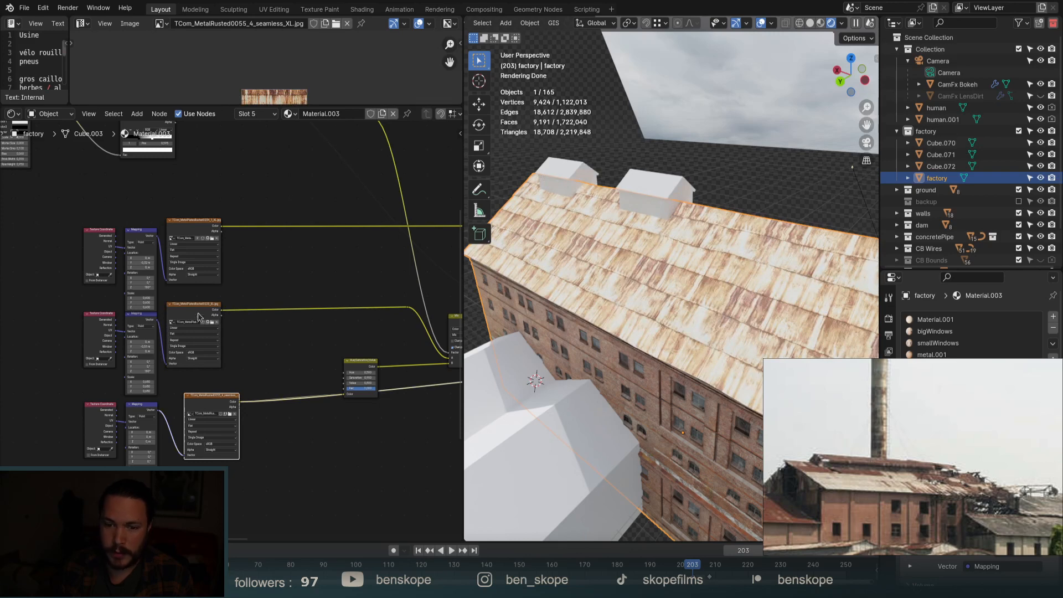
left_click(199, 314)
left_click(200, 225)
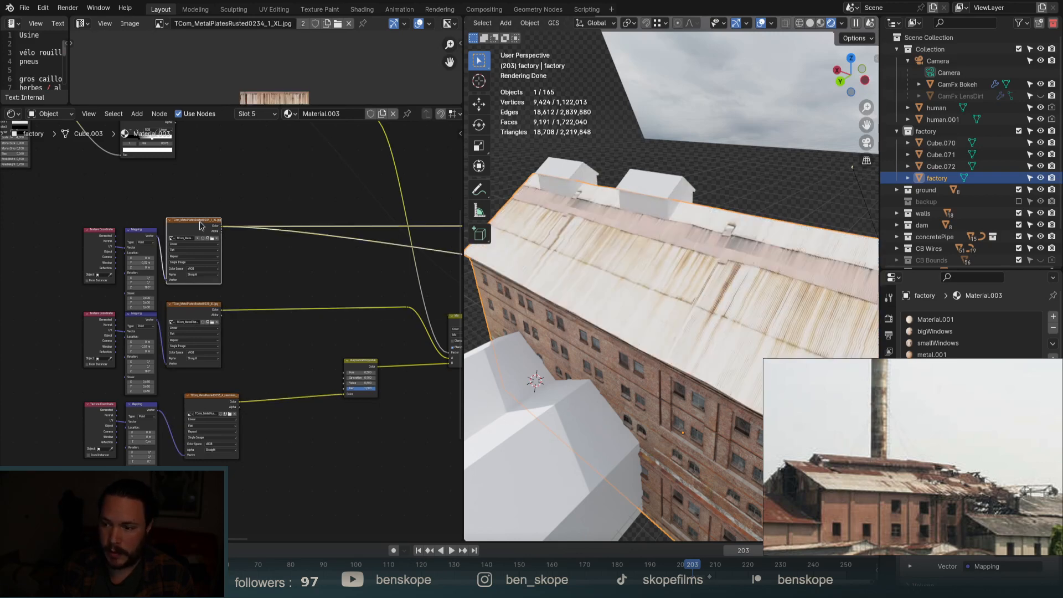
scroll(673, 351, "down", 6)
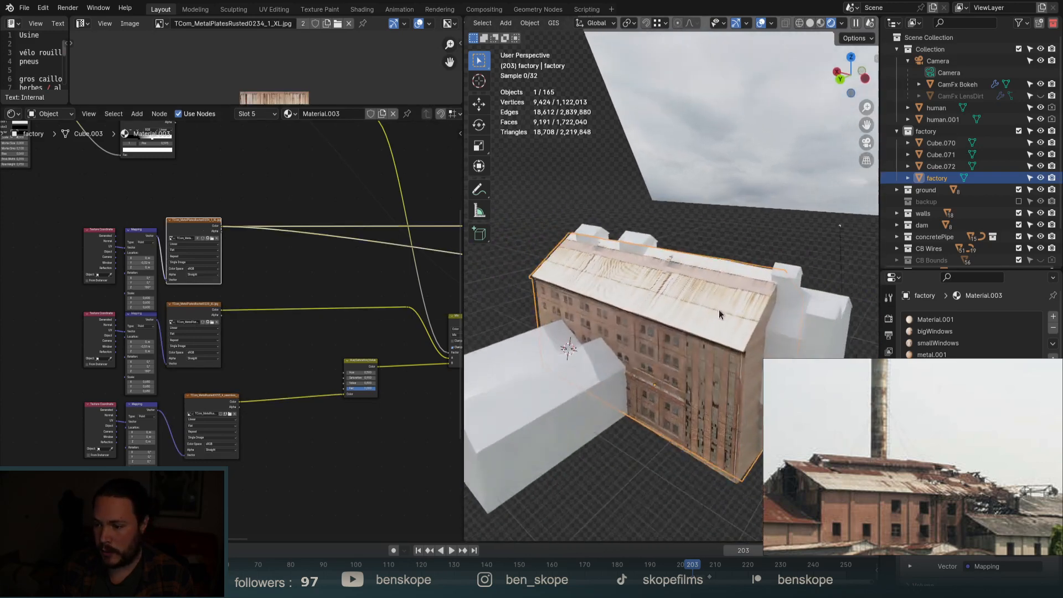
left_click(195, 309)
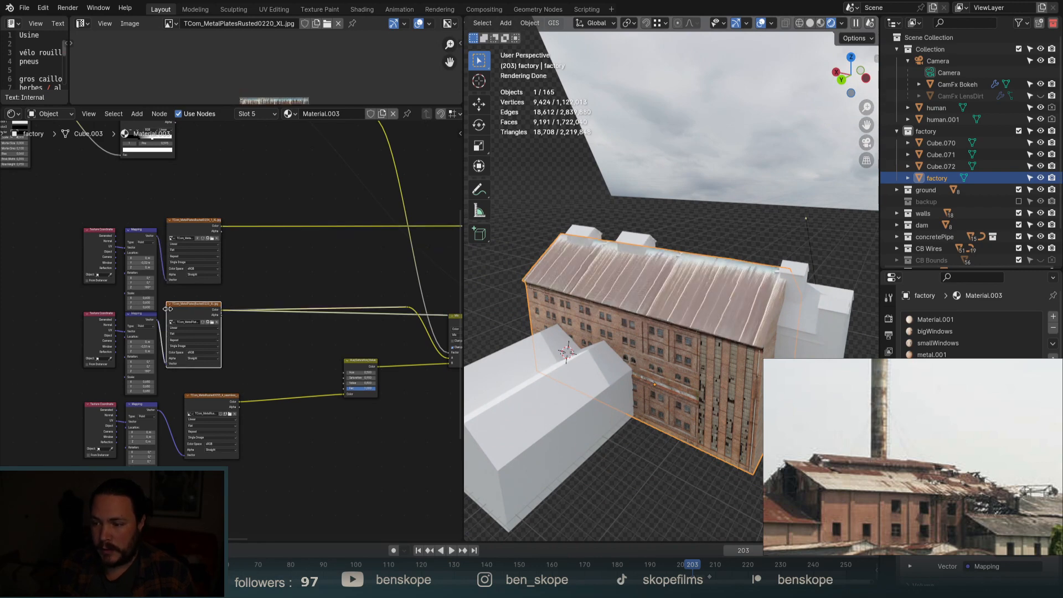
Nudge the Hue/Saturation/Value node down and preview the blended textures with rust patches.
scroll(167, 332, "down", 3)
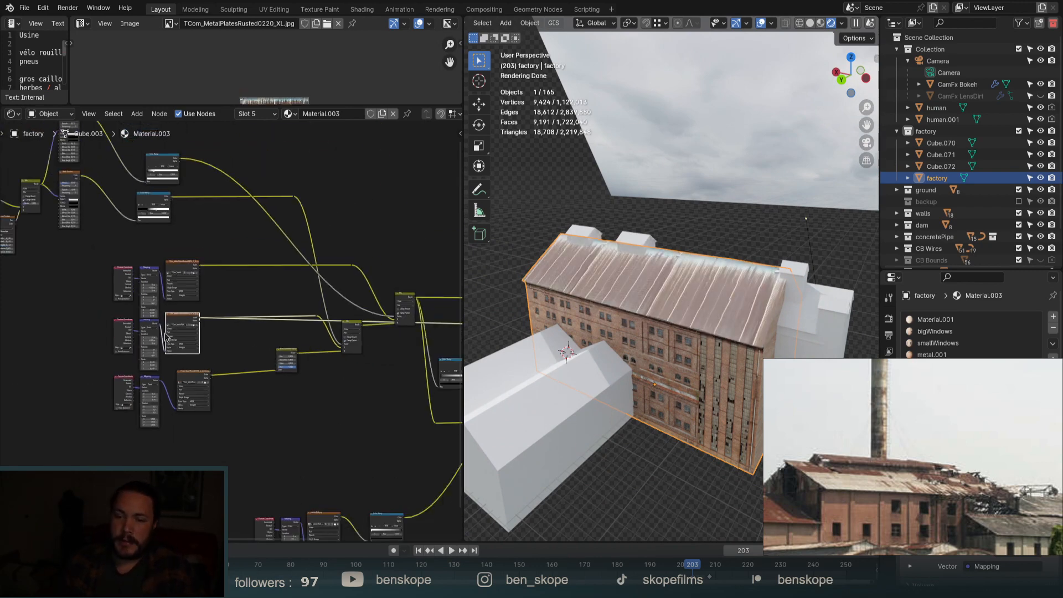
scroll(168, 332, "down", 1)
scroll(301, 330, "up", 3)
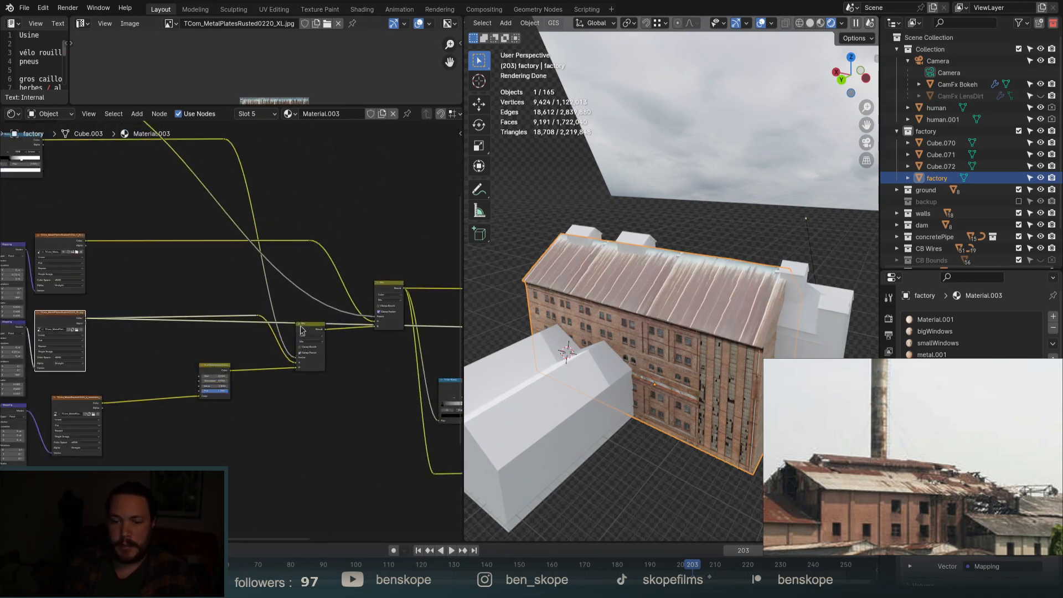
scroll(217, 352, "up", 3)
left_click_drag(220, 384, 218, 392)
left_click(401, 309)
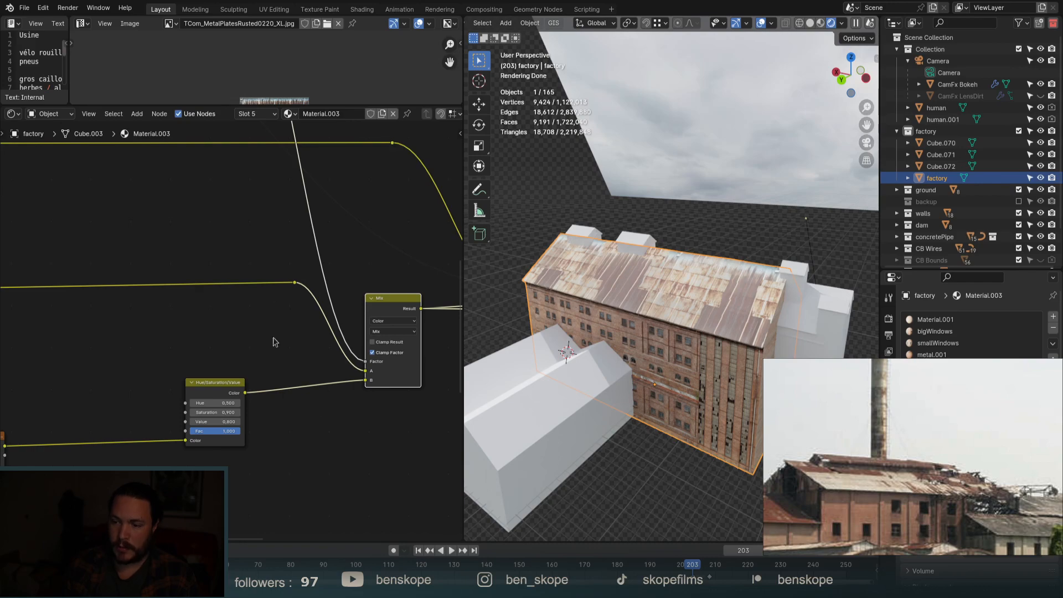
middle_click_drag(754, 325, 732, 365)
scroll(697, 328, "up", 8)
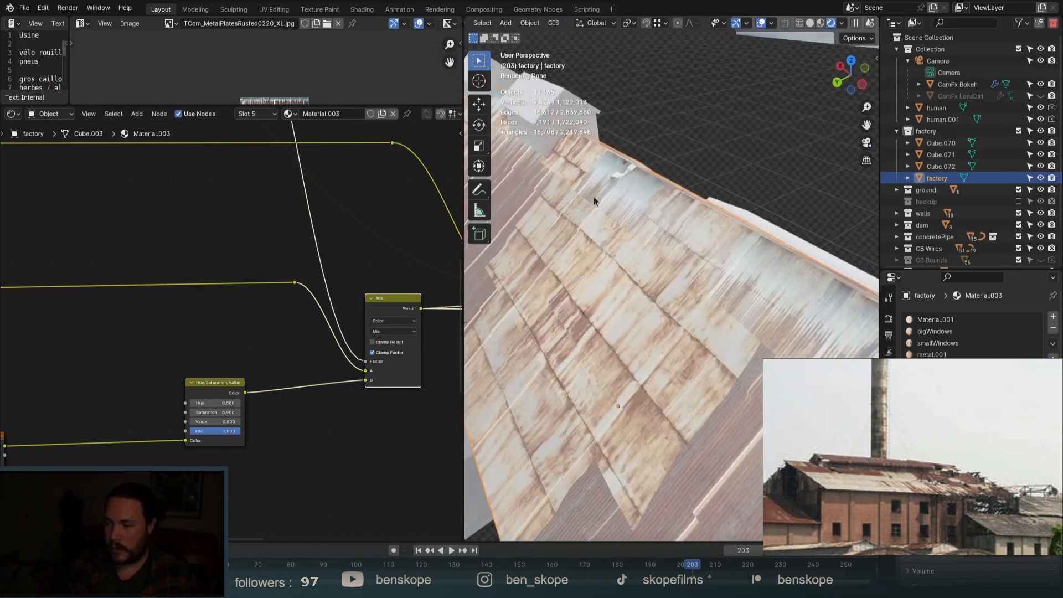
scroll(744, 258, "down", 5)
Preview the second Mix node's result on the roof and select the Hue/Saturation/Value node.
middle_click_drag(686, 334, 723, 334)
scroll(143, 397, "down", 9)
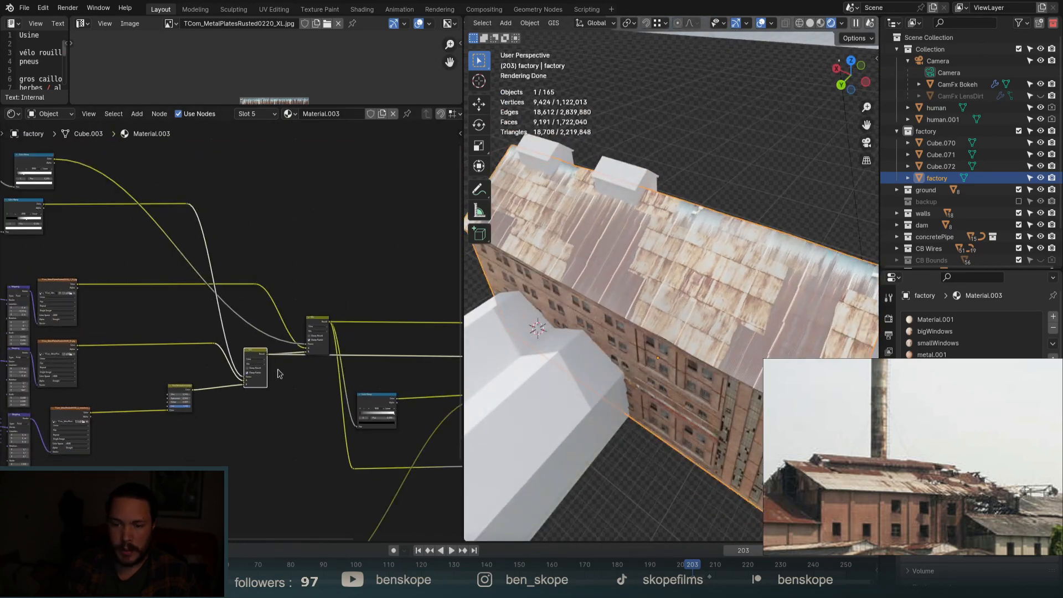
scroll(289, 358, "up", 5)
scroll(289, 360, "up", 3)
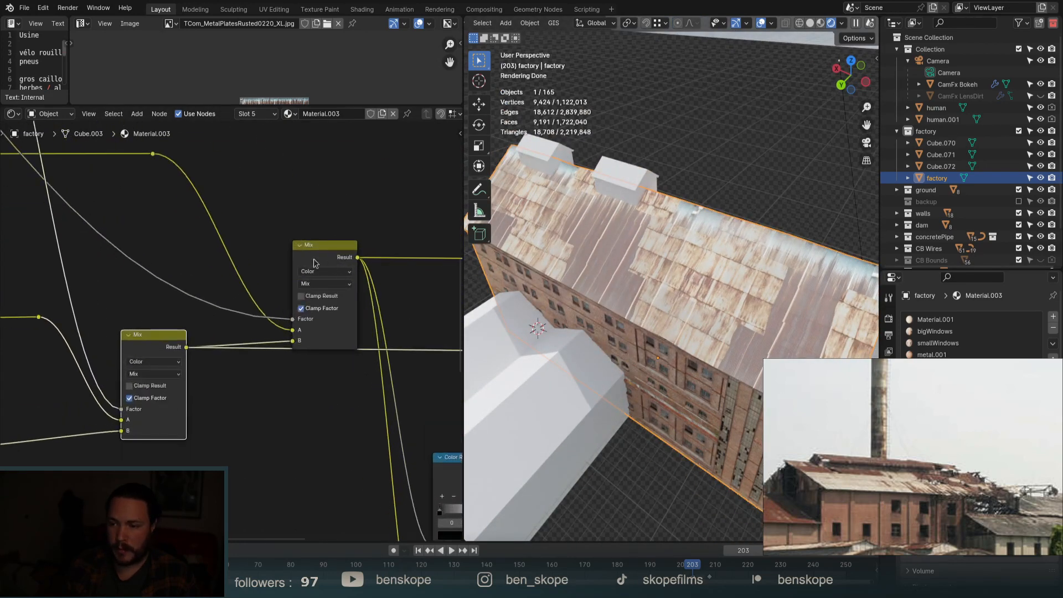
left_click(314, 263, "ctrl+shift")
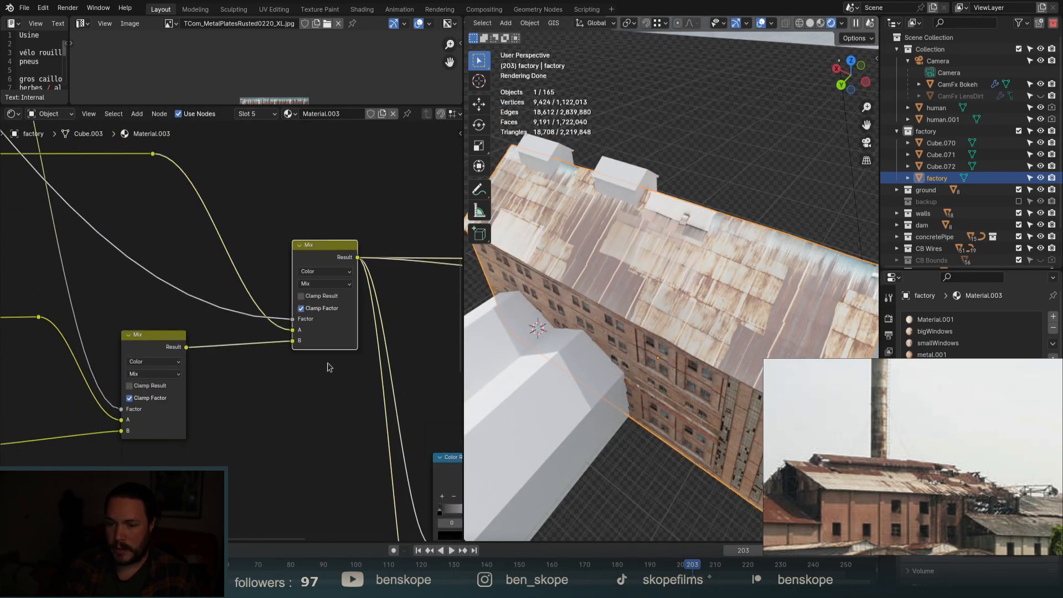
scroll(329, 366, "down", 6)
scroll(172, 284, "up", 3)
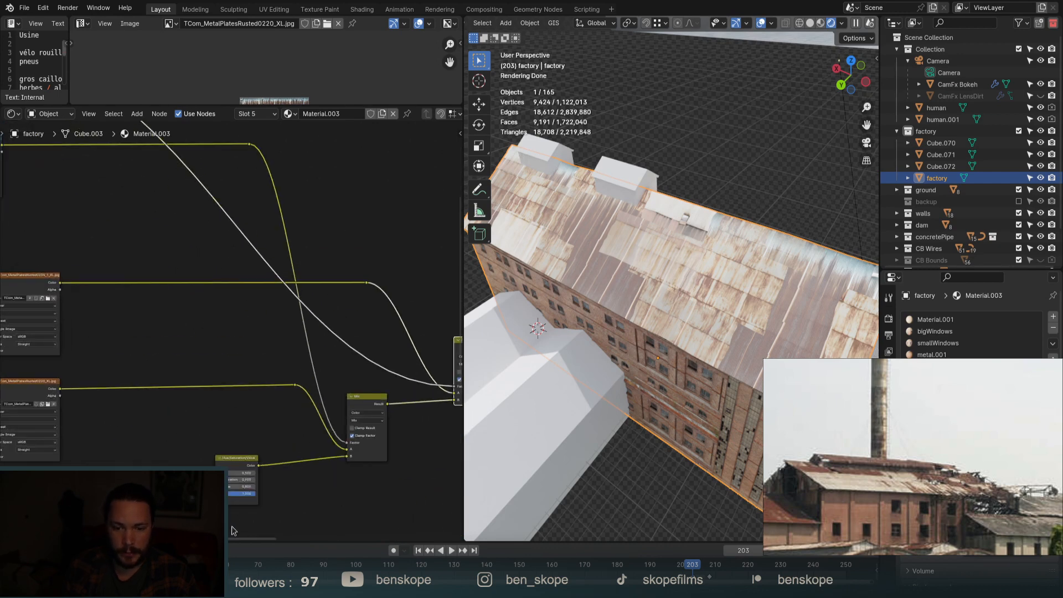
left_click(231, 467)
Duplicate the Hue/Saturation/Value node and settle its Value at 0.6 after trying 0 and 1.
key("shift+d")
left_click(182, 264)
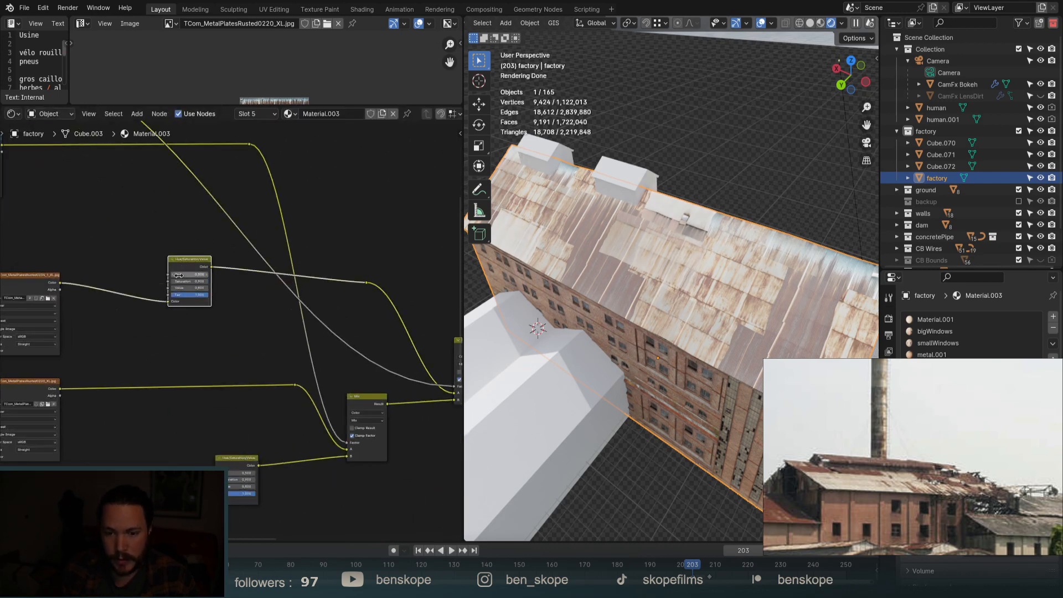
key("KP_Decimal")
left_click(157, 314)
left_click(157, 315)
left_click(157, 315)
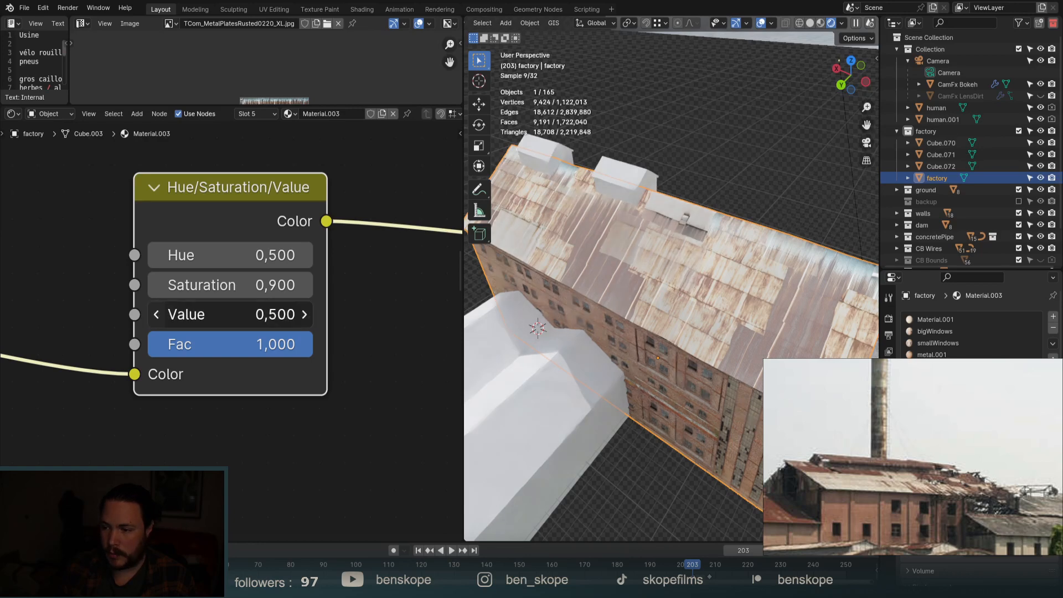
left_click(157, 315)
left_click(157, 314)
left_click(157, 314)
left_click(157, 315)
left_click(158, 314)
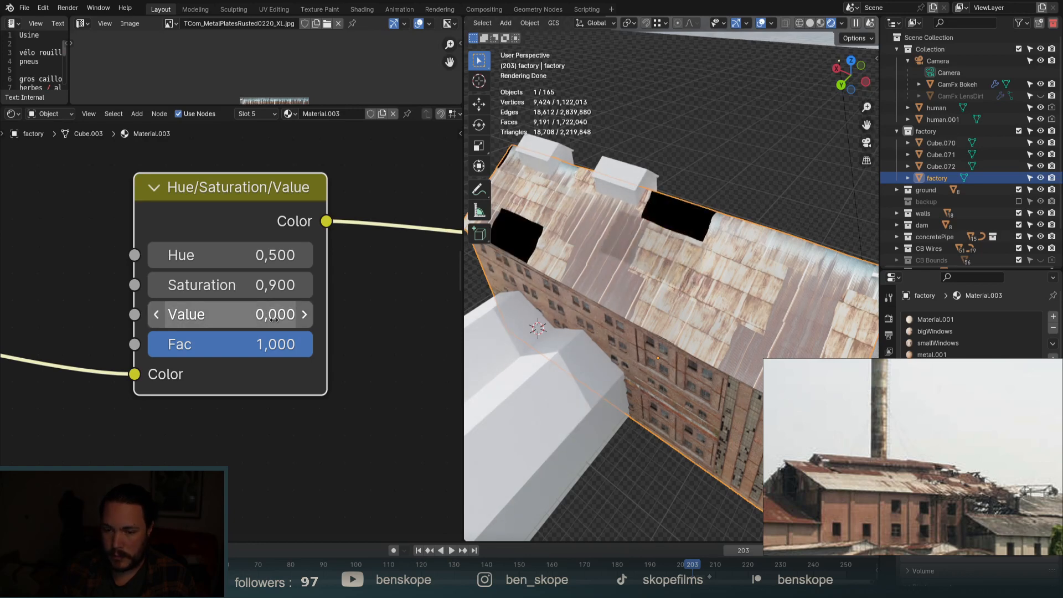
left_click_drag(264, 317, 409, 317)
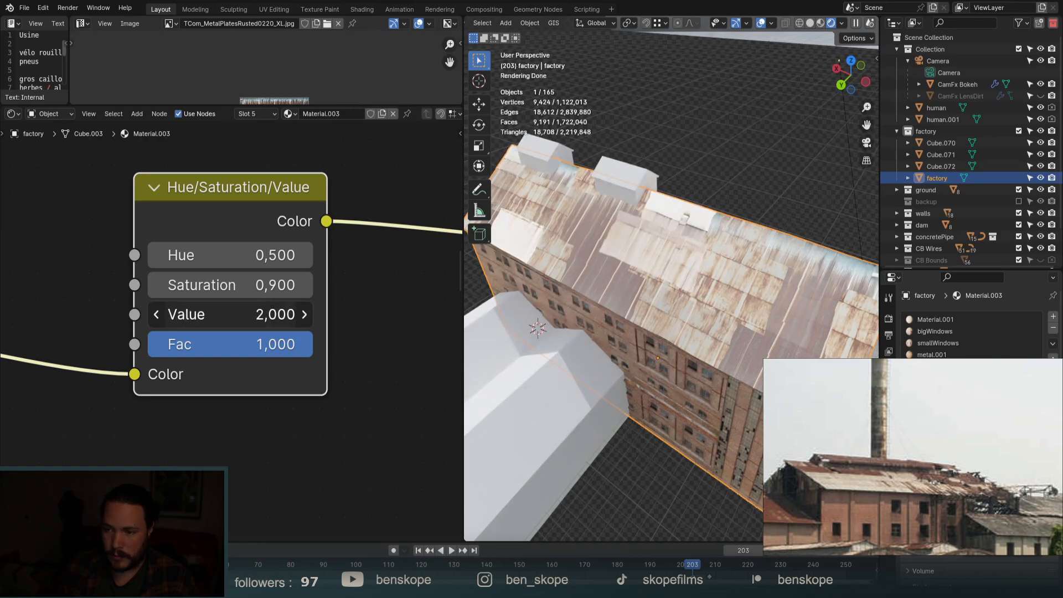
left_click(256, 316)
type("1")
key("Return")
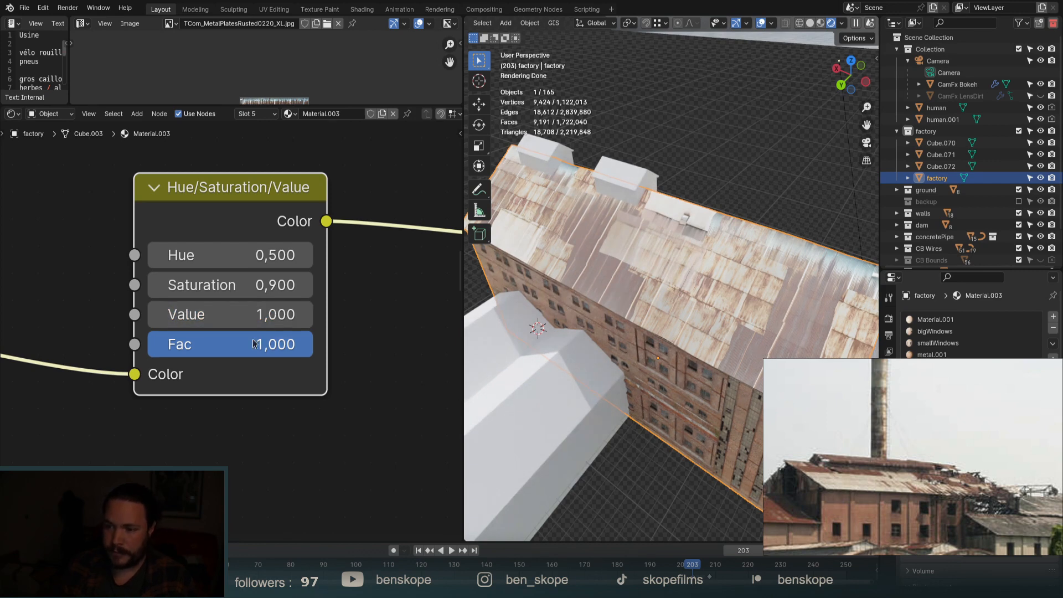
left_click(157, 314)
left_click(157, 314)
left_click(157, 315)
left_click(157, 315)
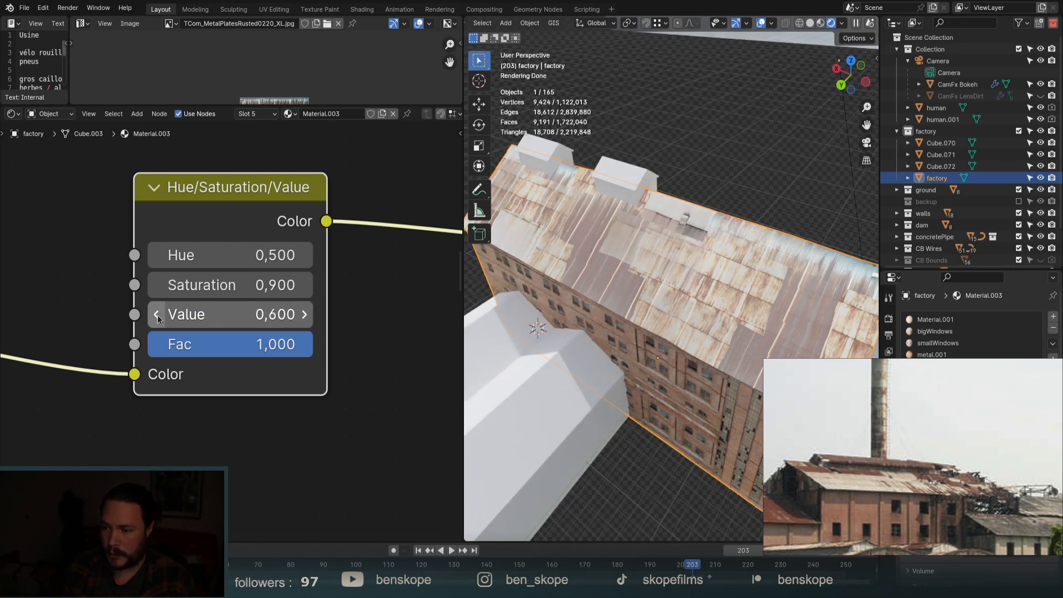
Raise the node's Saturation to 1.2.
scroll(193, 318, "down", 2)
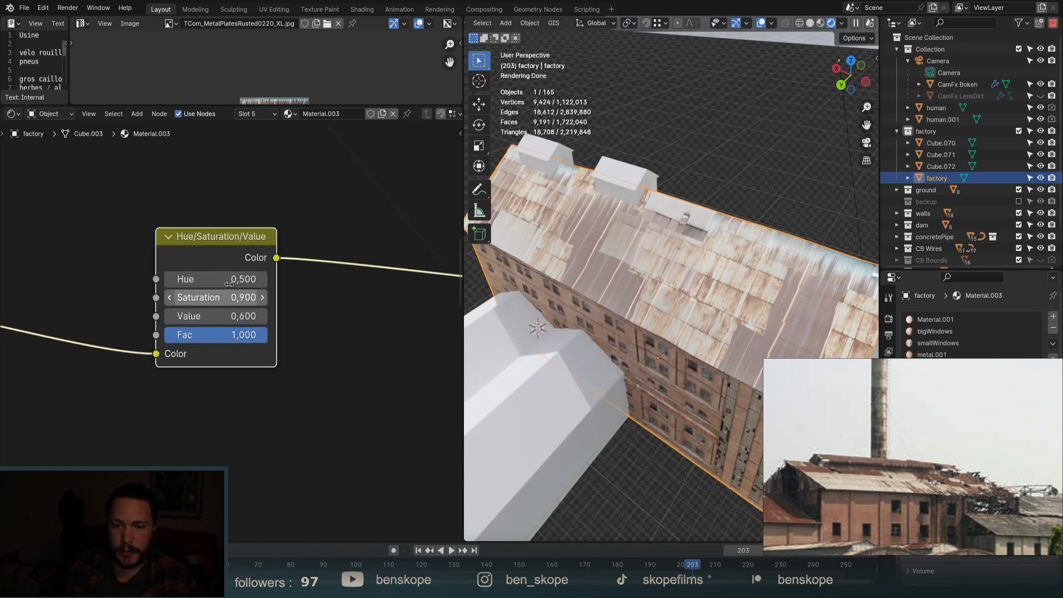
left_click_drag(224, 297, 266, 298)
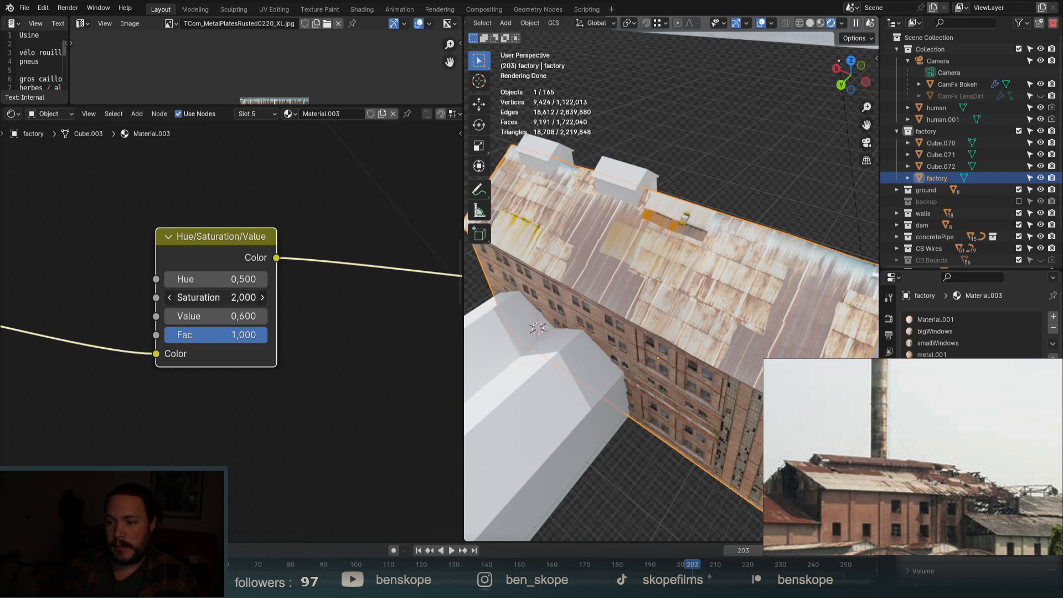
right_click(239, 297)
left_click(261, 297)
left_click(261, 297)
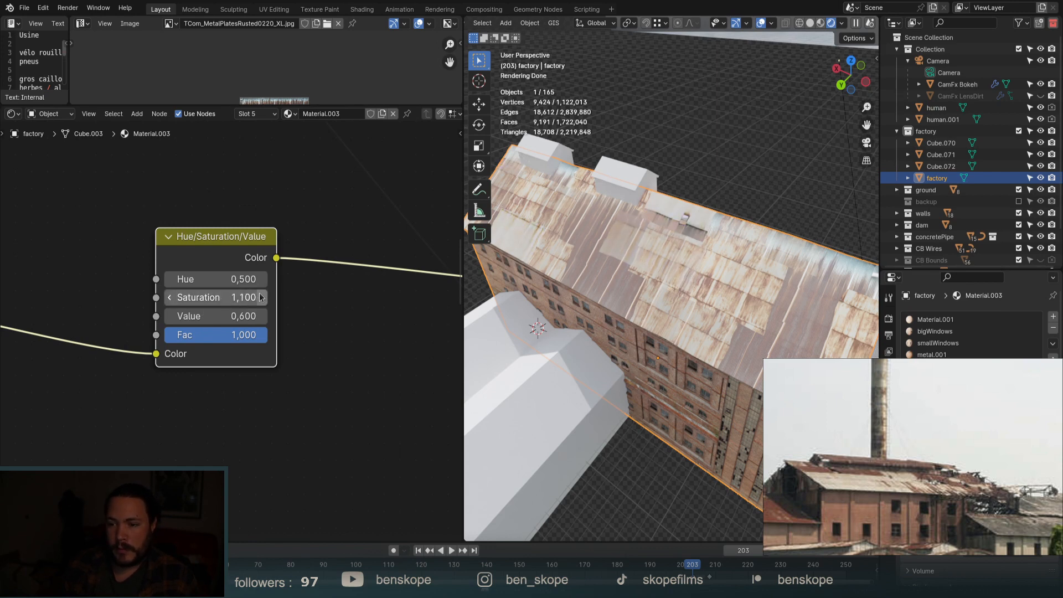
left_click(261, 297)
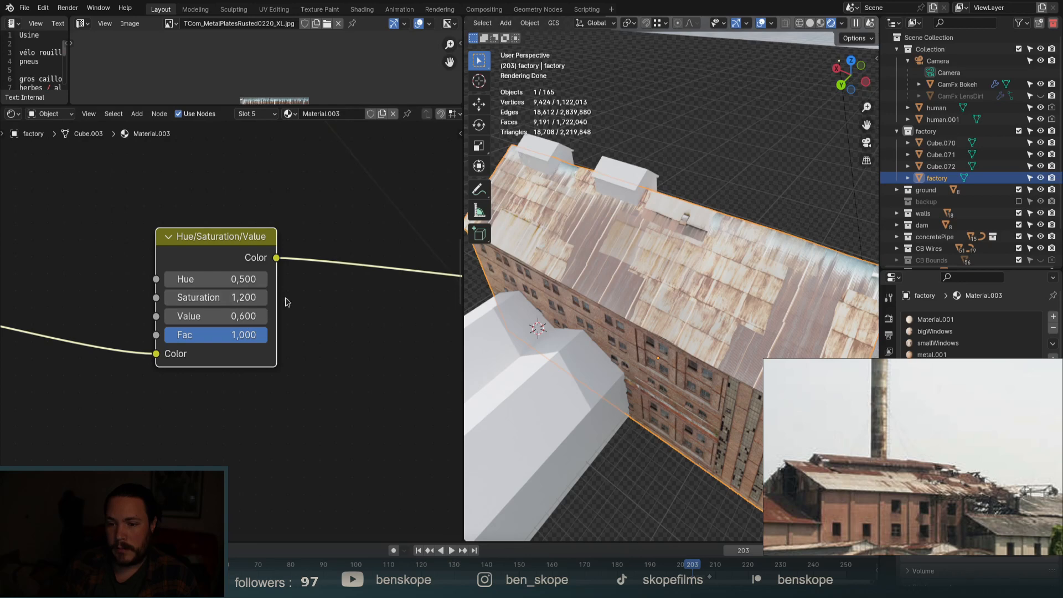
scroll(276, 255, "down", 5)
Drop a copy onto the second texture's link, keeping Saturation 1.2 and Value 0.6.
key("shift+d")
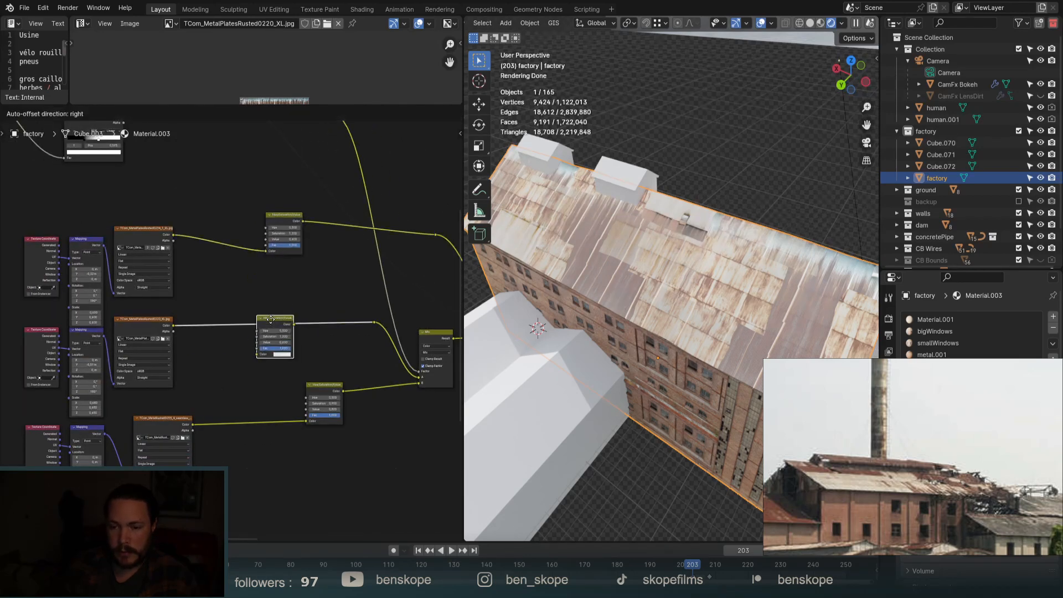
left_click(280, 309)
scroll(276, 314, "up", 7)
scroll(275, 314, "up", 4)
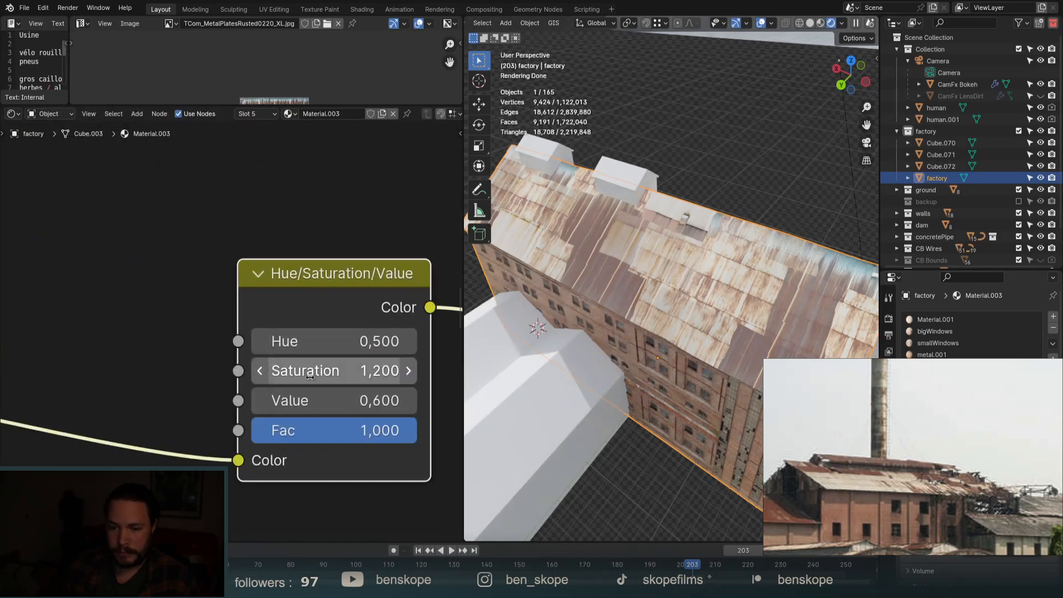
left_click_drag(317, 368, 388, 367)
right_click(317, 368)
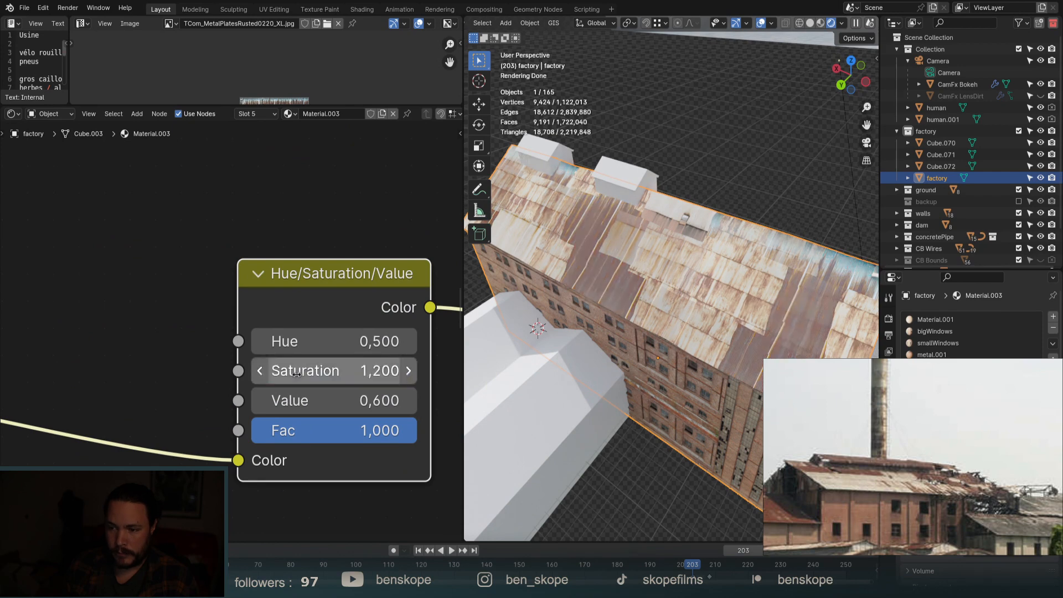
left_click_drag(294, 401, 365, 400)
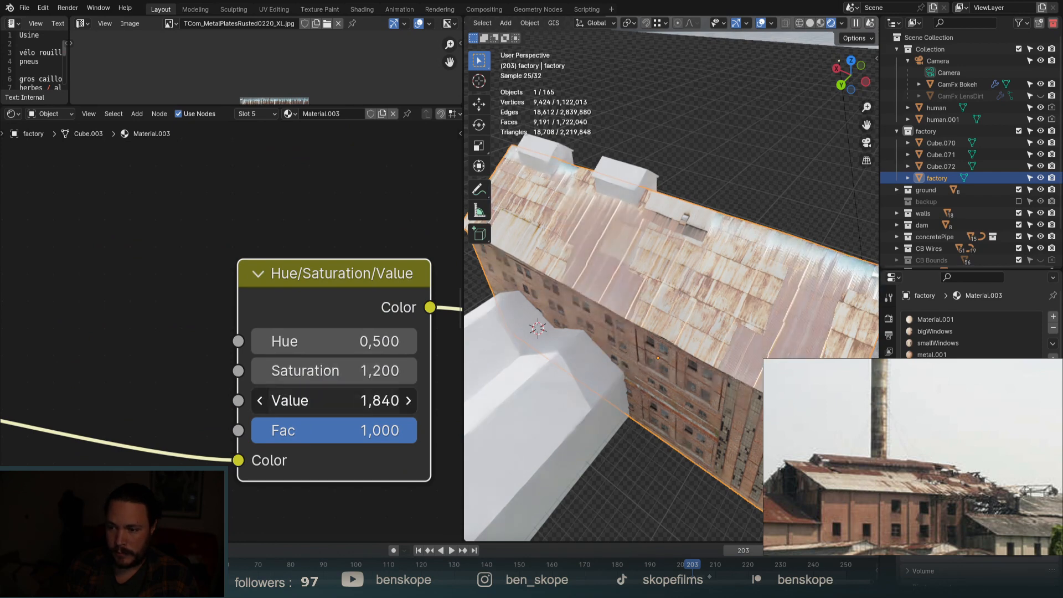
right_click(365, 400)
left_click(410, 401)
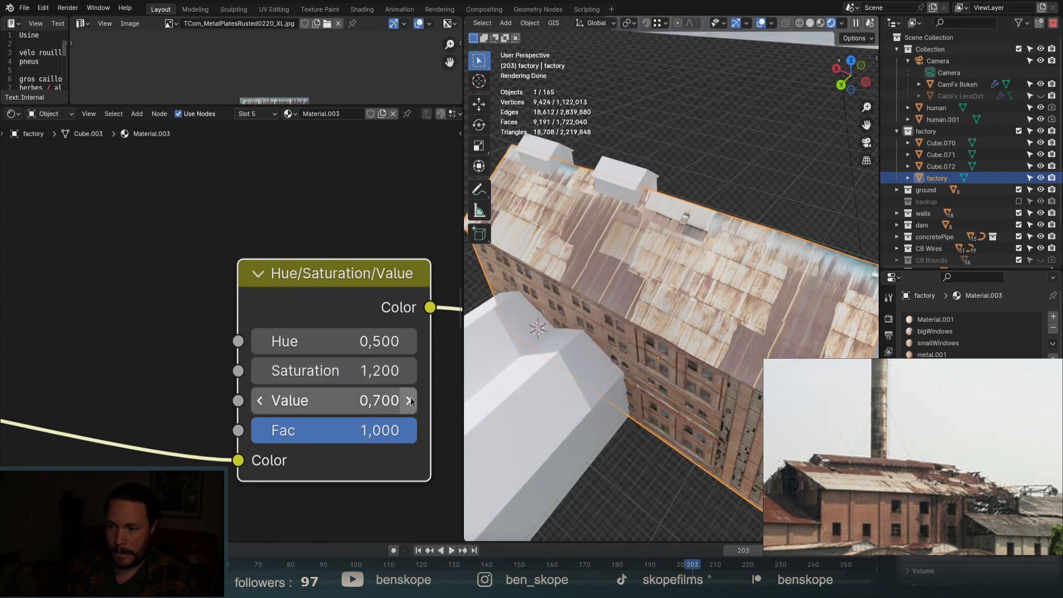
left_click(410, 400)
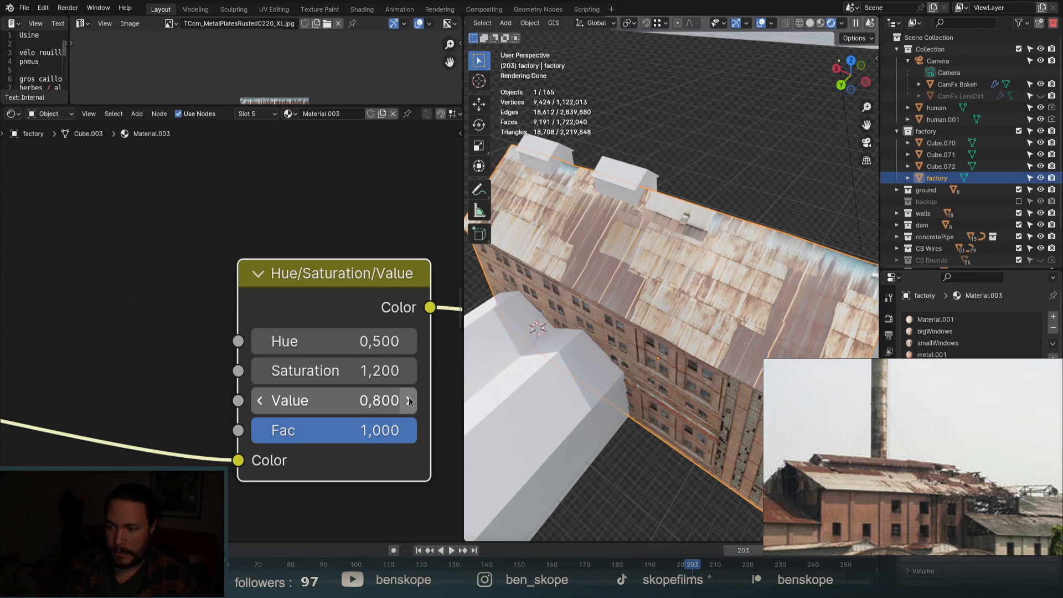
left_click(260, 400)
left_click(259, 400)
scroll(668, 253, "down", 5)
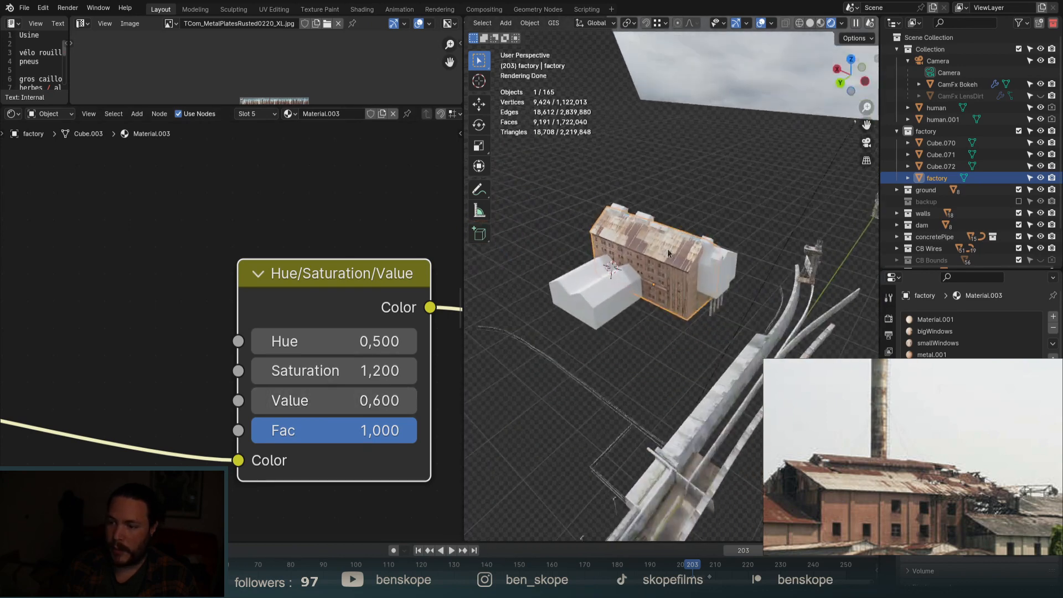
scroll(156, 331, "down", 10)
middle_click_drag(289, 332, 257, 330)
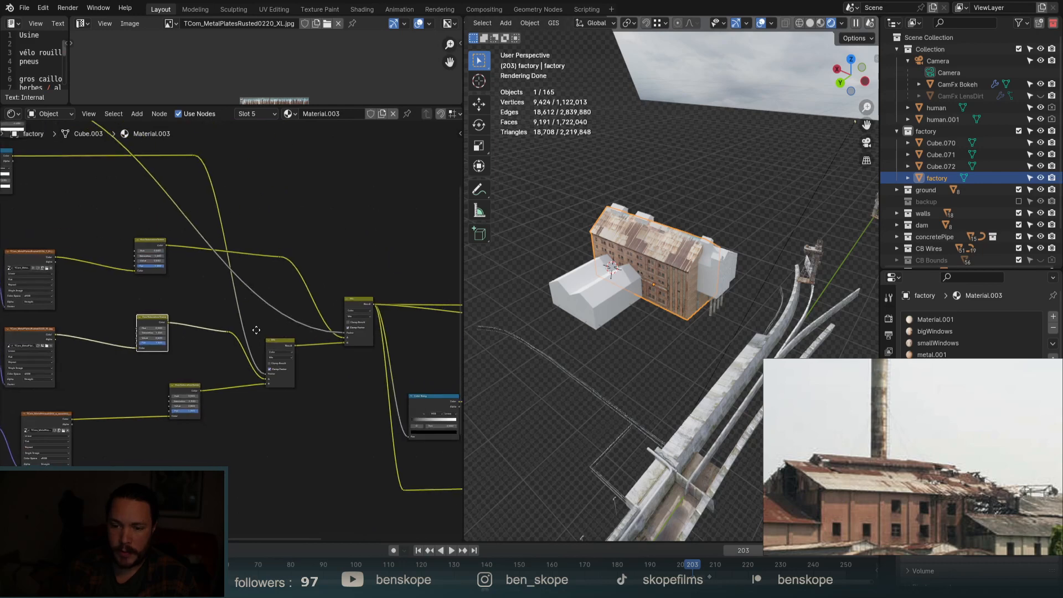
Move the Color Ramp node up and to the right.
middle_click_drag(323, 332, 182, 298)
scroll(182, 296, "down", 2)
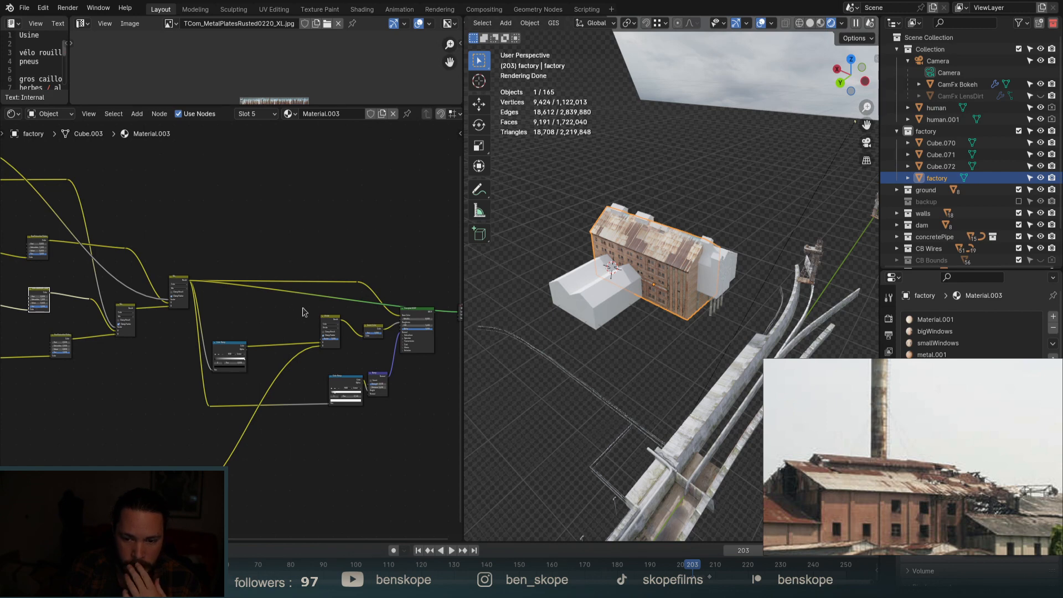
scroll(221, 348, "up", 3)
left_click_drag(226, 332, 262, 336)
scroll(289, 299, "down", 3)
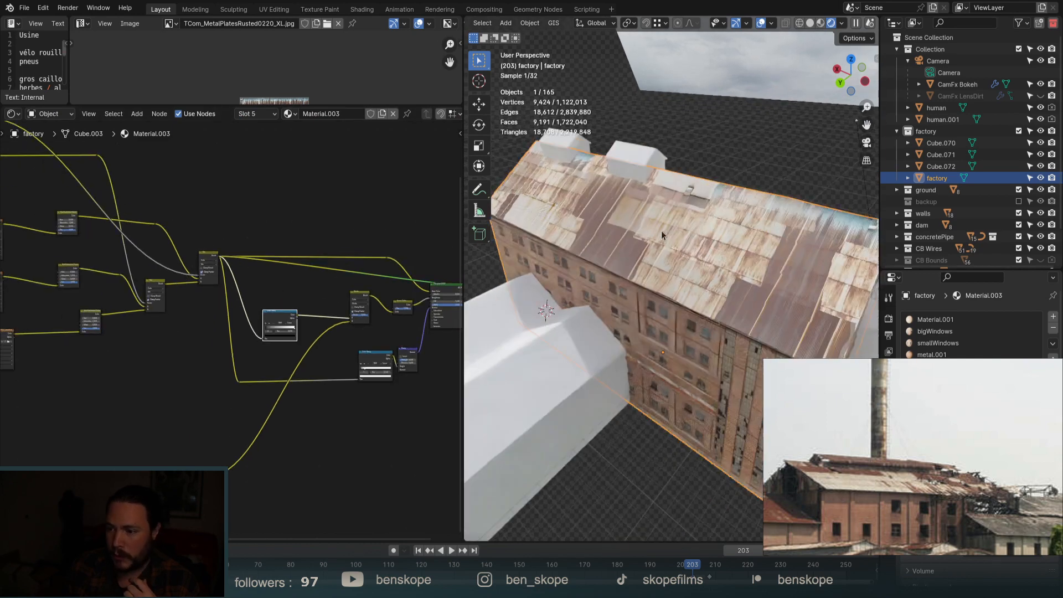
scroll(661, 230, "up", 5)
Connect the Principled BSDF to the material output and expand its Specular settings.
middle_click_drag(250, 288, 138, 296)
scroll(330, 307, "up", 6)
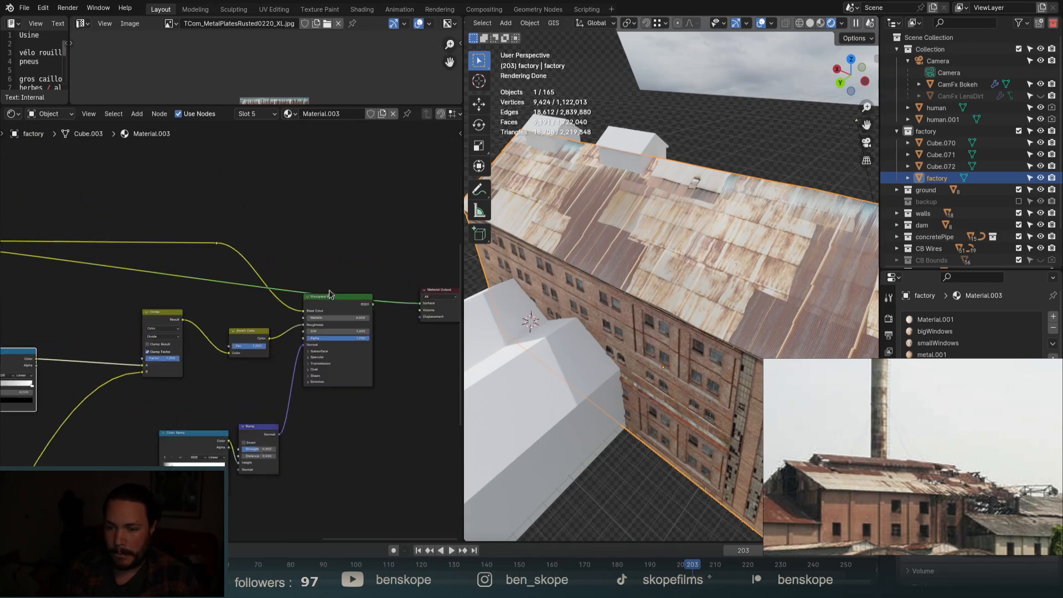
left_click(338, 302, "ctrl+shift")
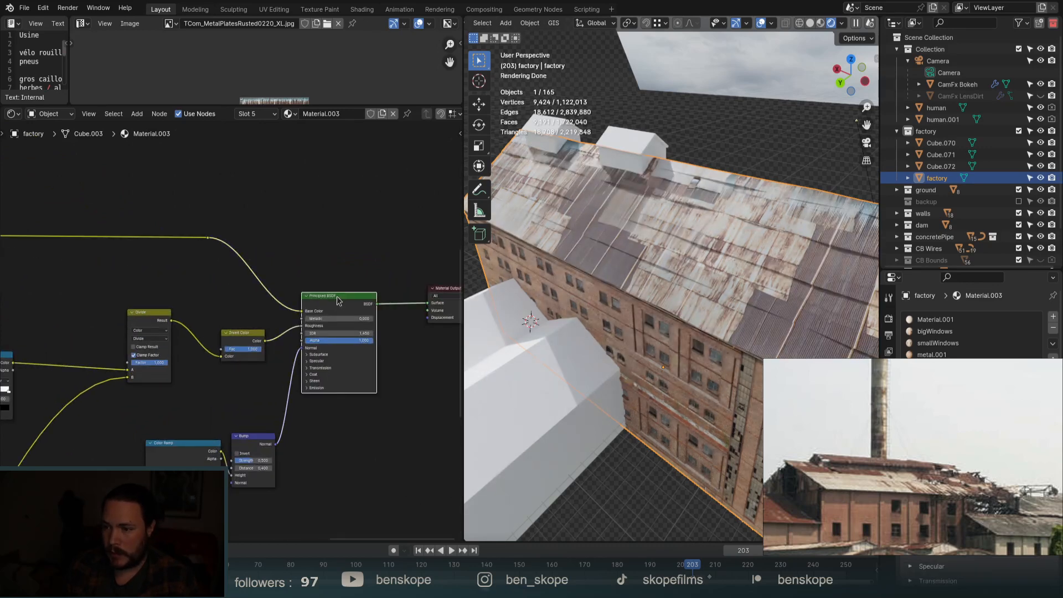
scroll(560, 152, "up", 4)
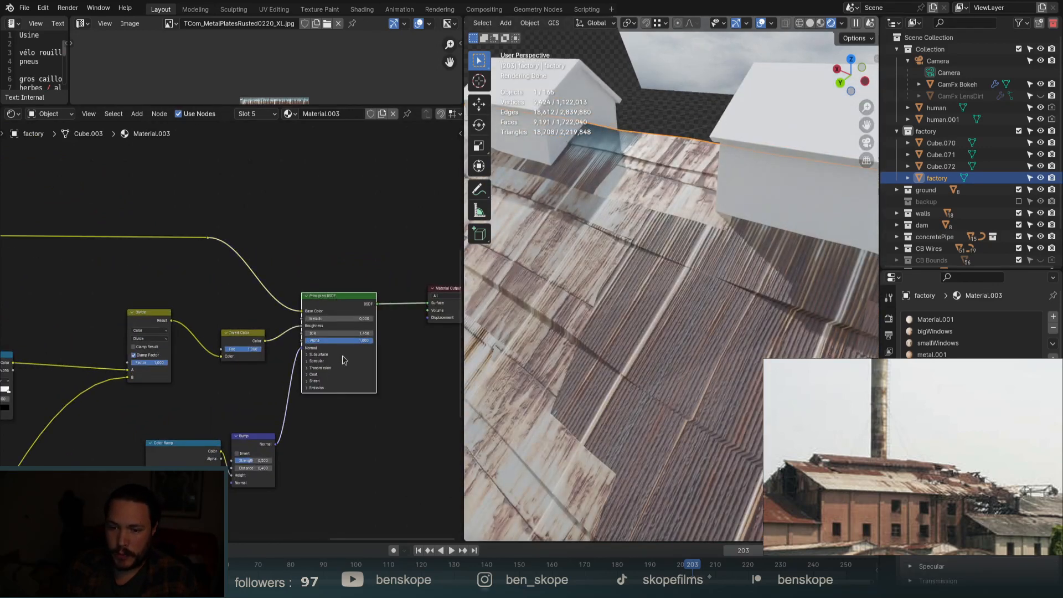
scroll(340, 345, "down", 2)
scroll(332, 355, "up", 4)
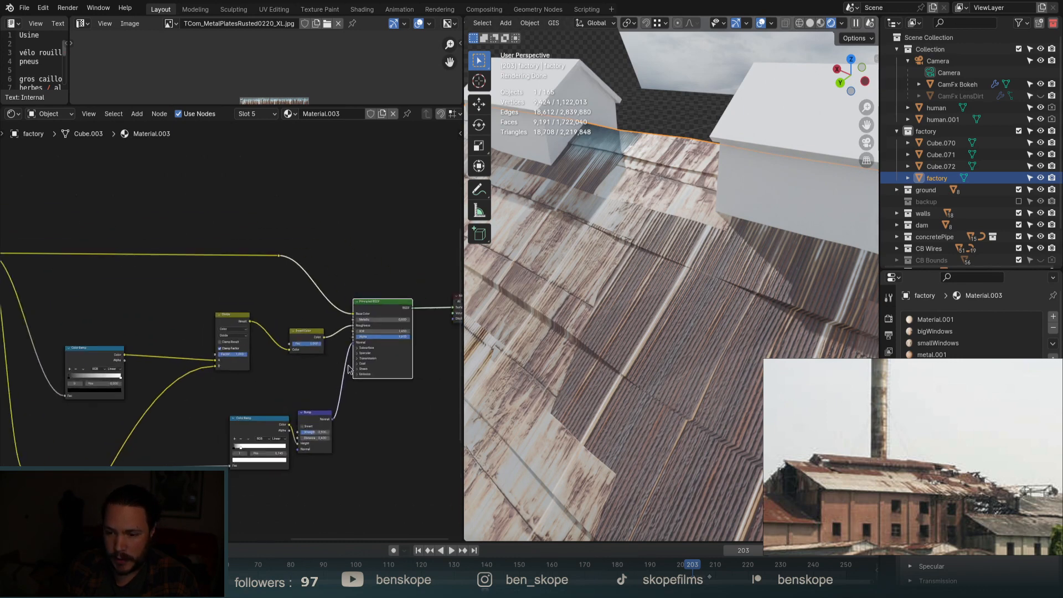
left_click(362, 346)
scroll(363, 348, "down", 3)
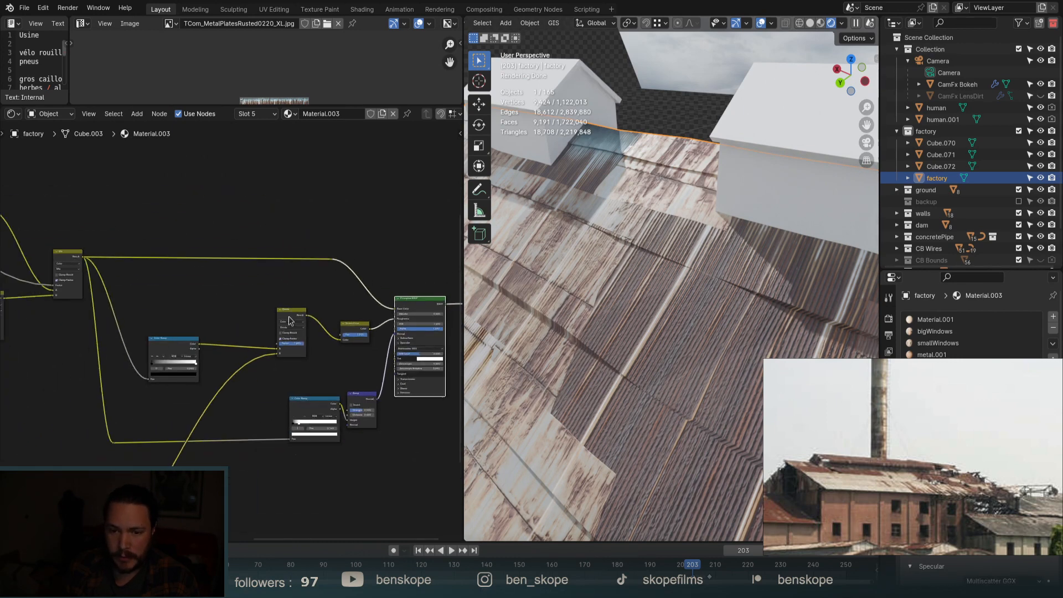
Link the Mix result into the Principled BSDF and view the factory through the camera.
left_click_drag(84, 259, 395, 358)
scroll(698, 160, "down", 6)
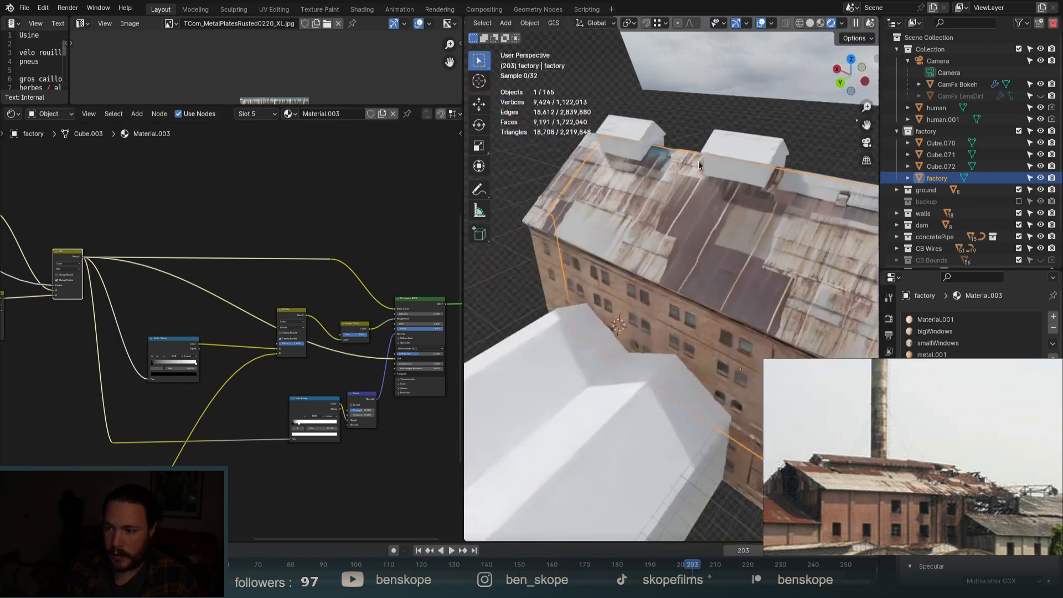
left_click(866, 142)
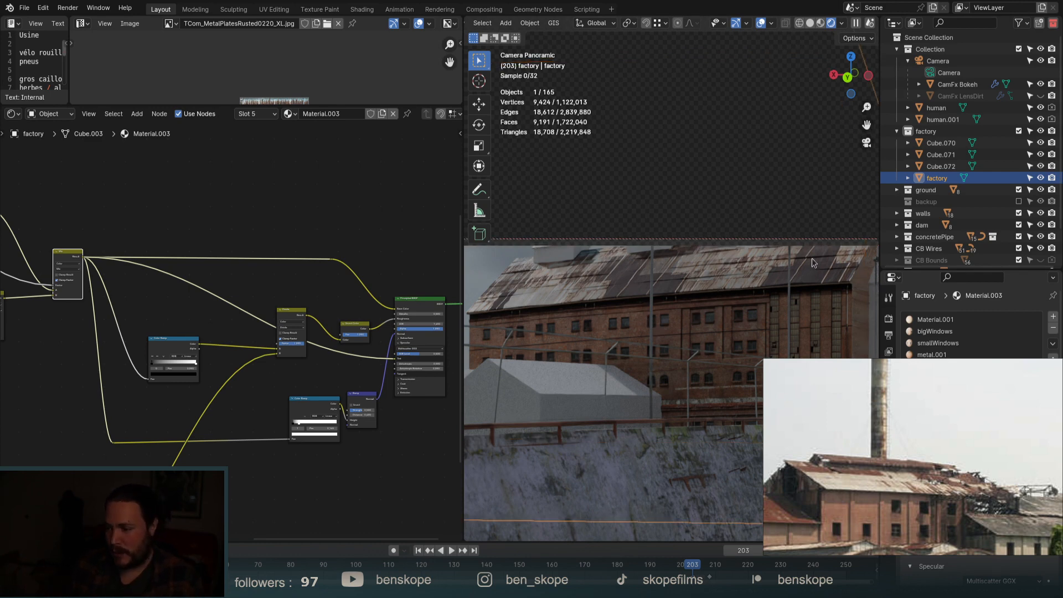
Widen the 3D viewport beside the node editor.
scroll(811, 258, "up", 3)
scroll(730, 273, "down", 5)
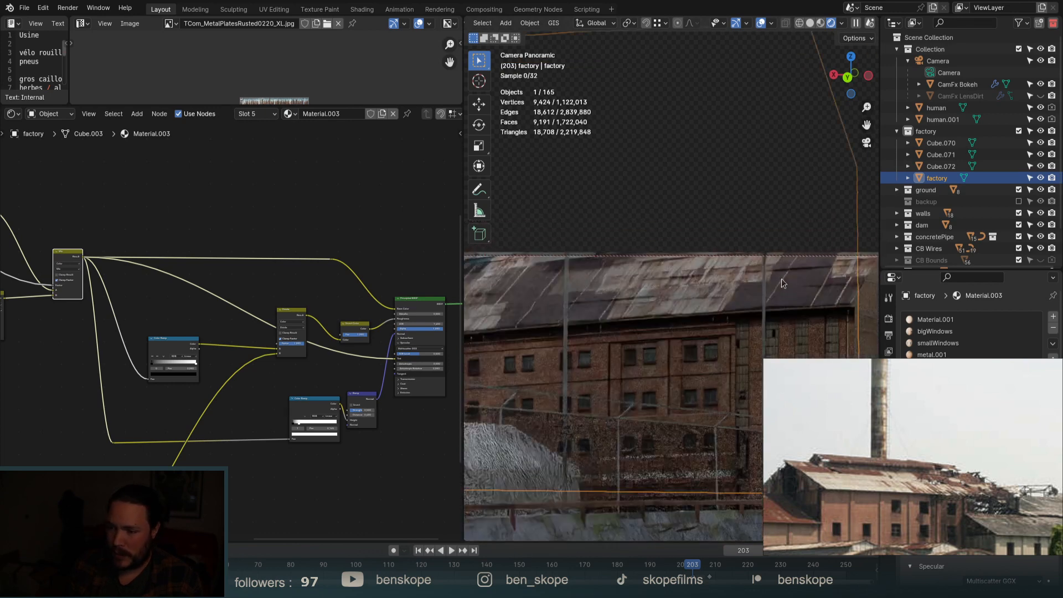
scroll(534, 289, "up", 4)
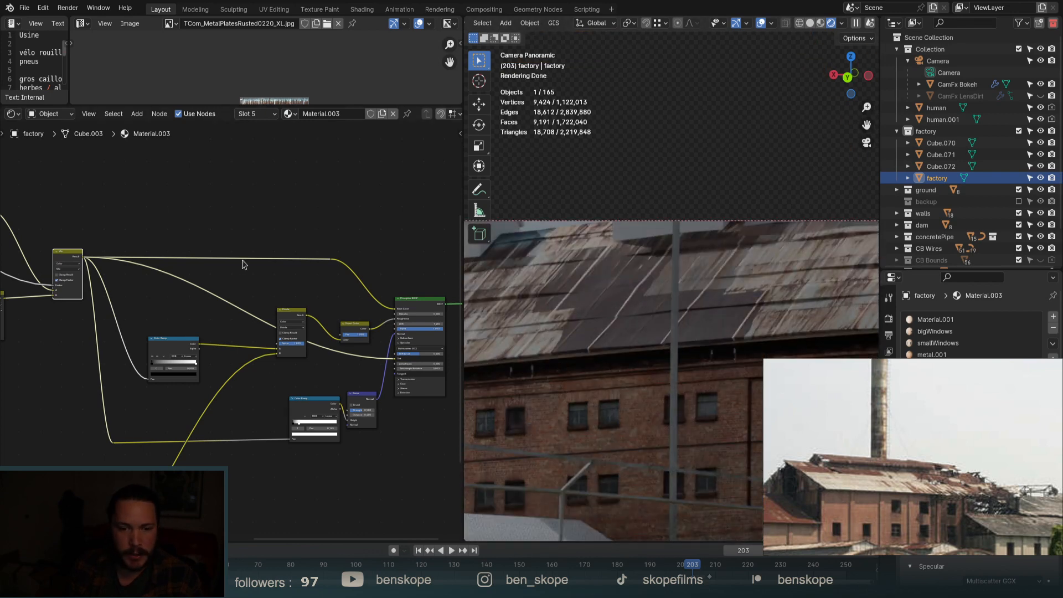
scroll(380, 245, "down", 13)
scroll(225, 258, "up", 13)
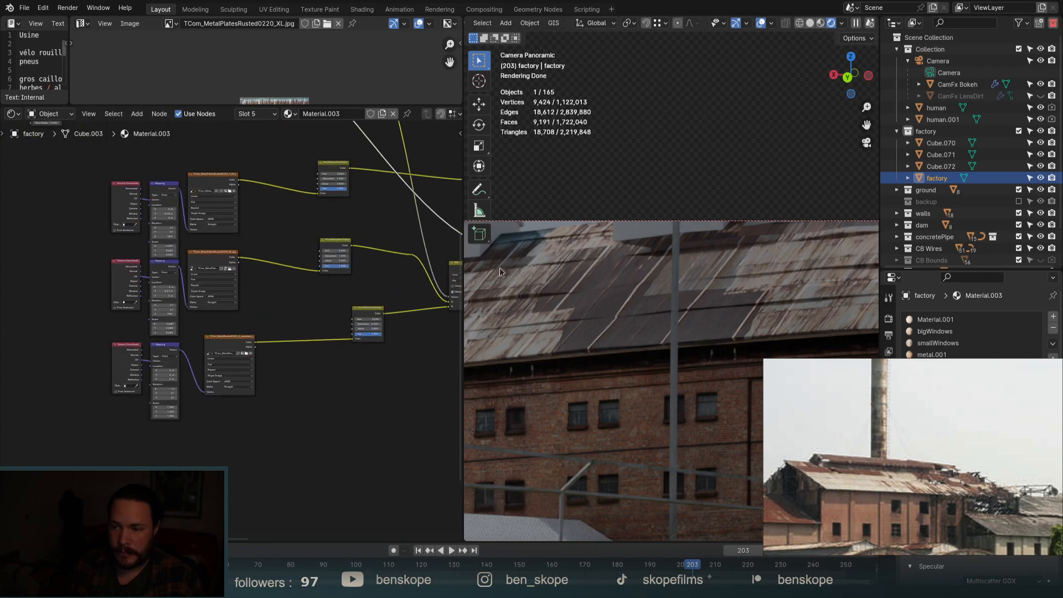
scroll(499, 271, "down", 3)
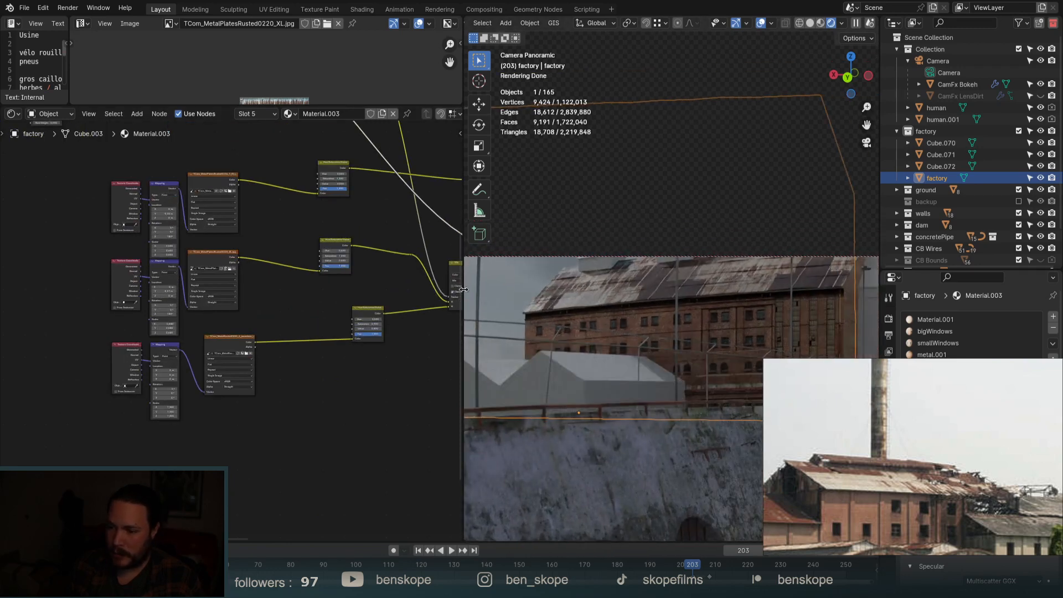
left_click_drag(463, 284, 161, 284)
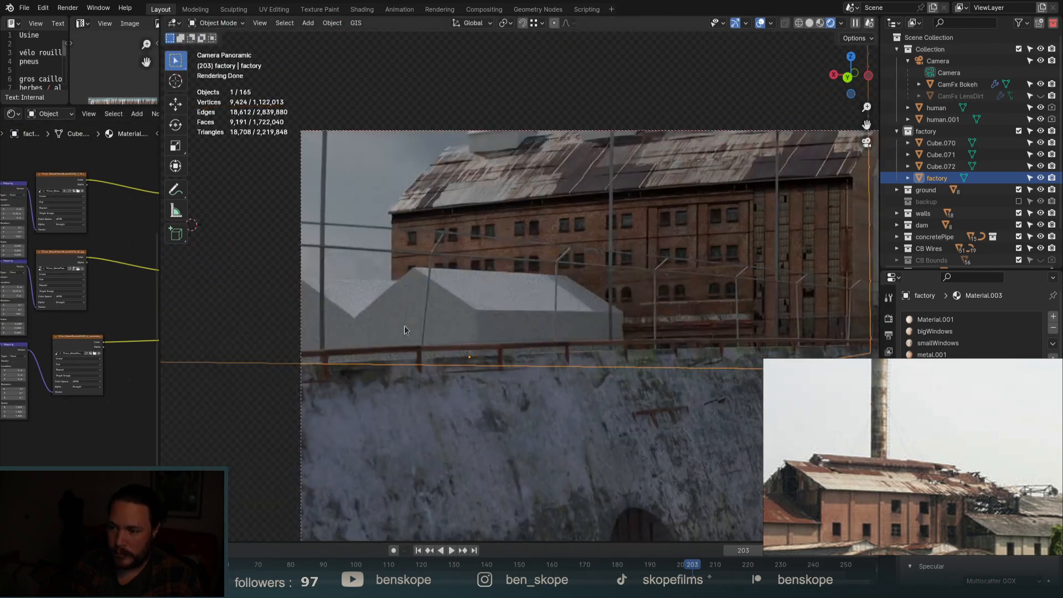
scroll(490, 302, "down", 3)
scroll(491, 302, "up", 5)
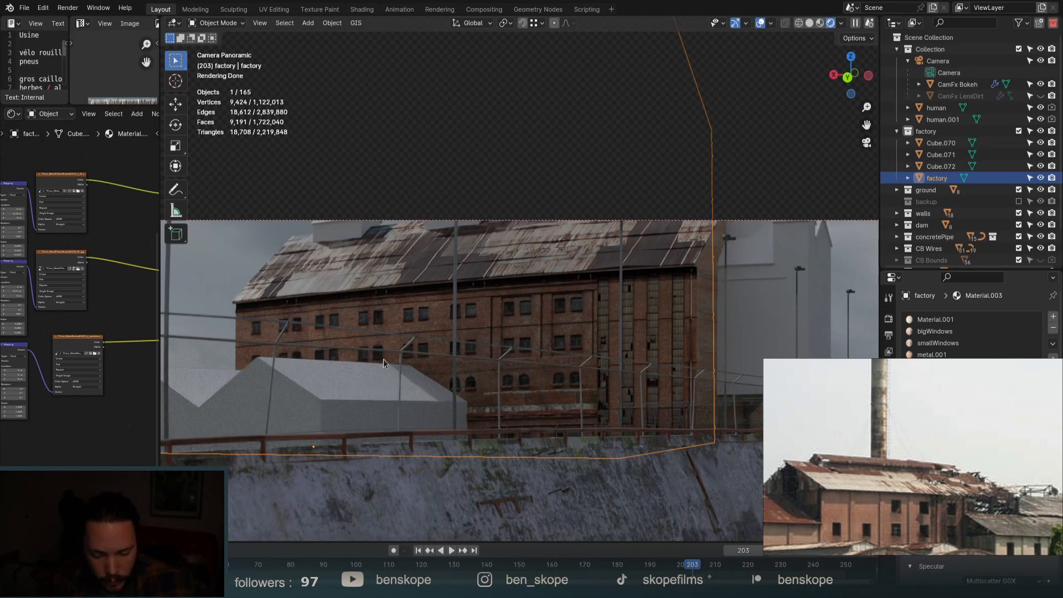
Collapse the Collection and factory groups in the Outliner.
scroll(460, 242, "down", 5)
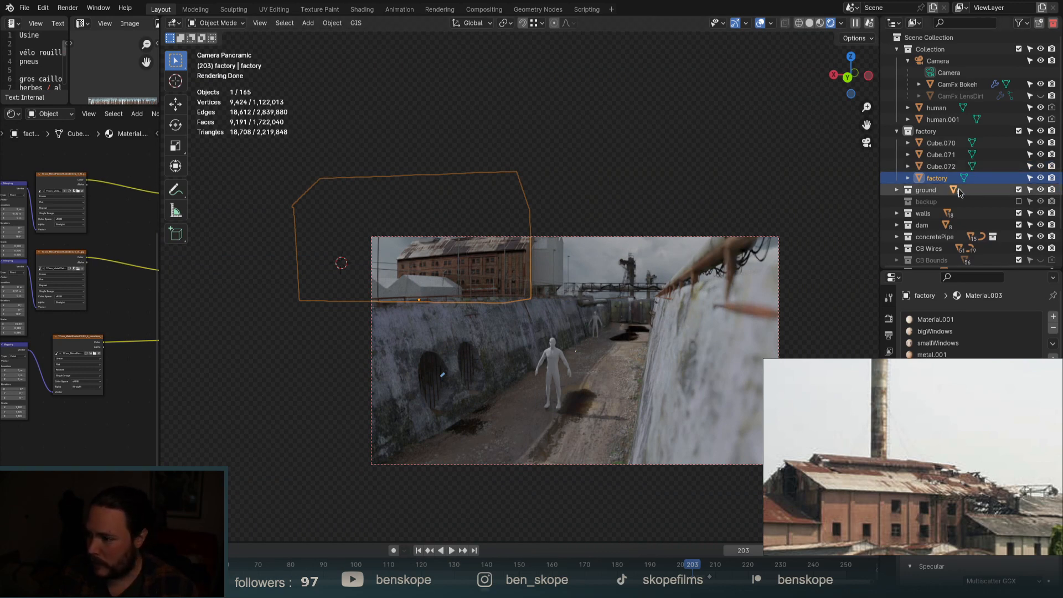
left_click(898, 50)
left_click(896, 61)
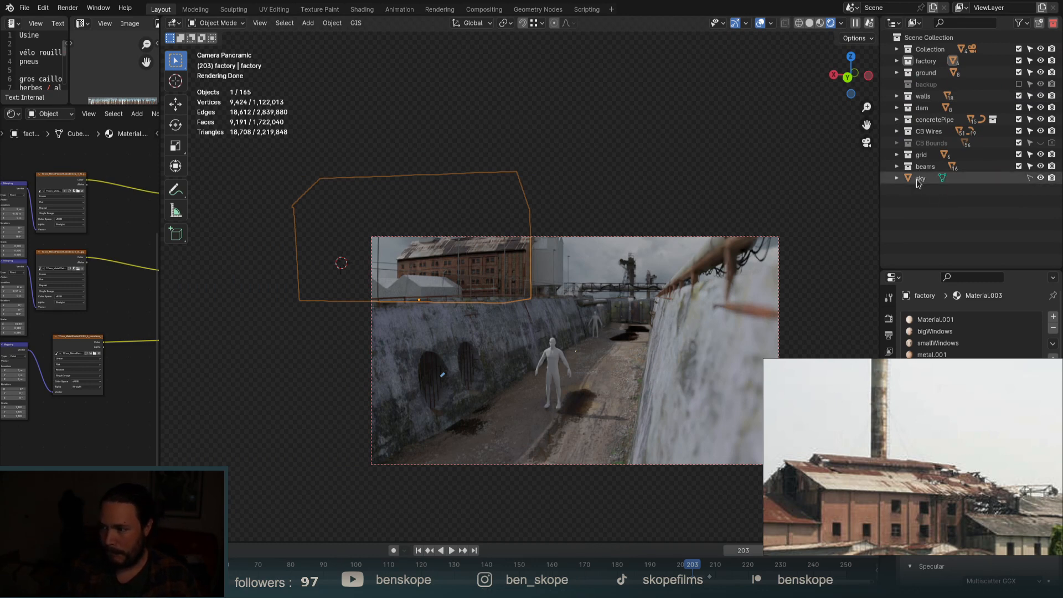
Deselect the factory, add a cube and scale it up tenfold.
left_click(928, 220)
scroll(614, 246, "down", 3)
middle_click_drag(602, 257, 597, 298)
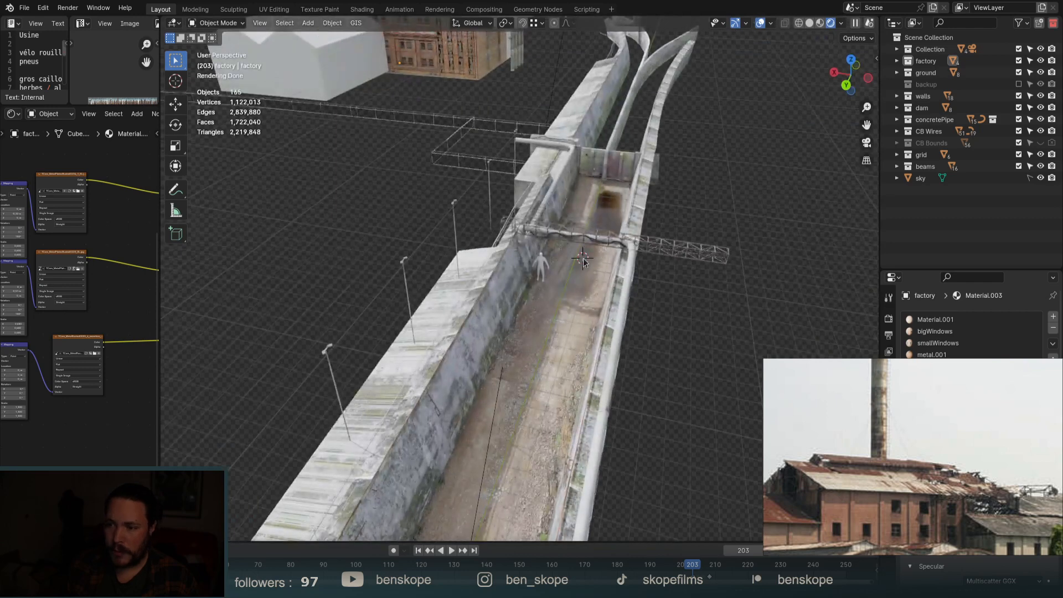
key("shift+a")
mouse_move(586, 275)
left_click(627, 287)
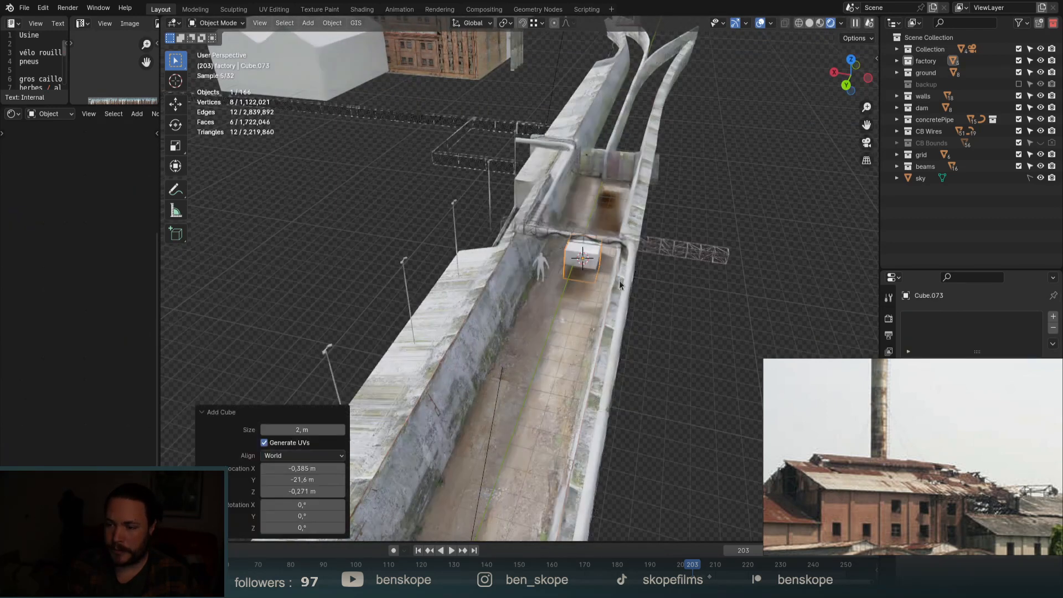
type("s10")
key("Return")
Flatten the cube along Z to about 0.78 of its height.
scroll(631, 299, "down", 6)
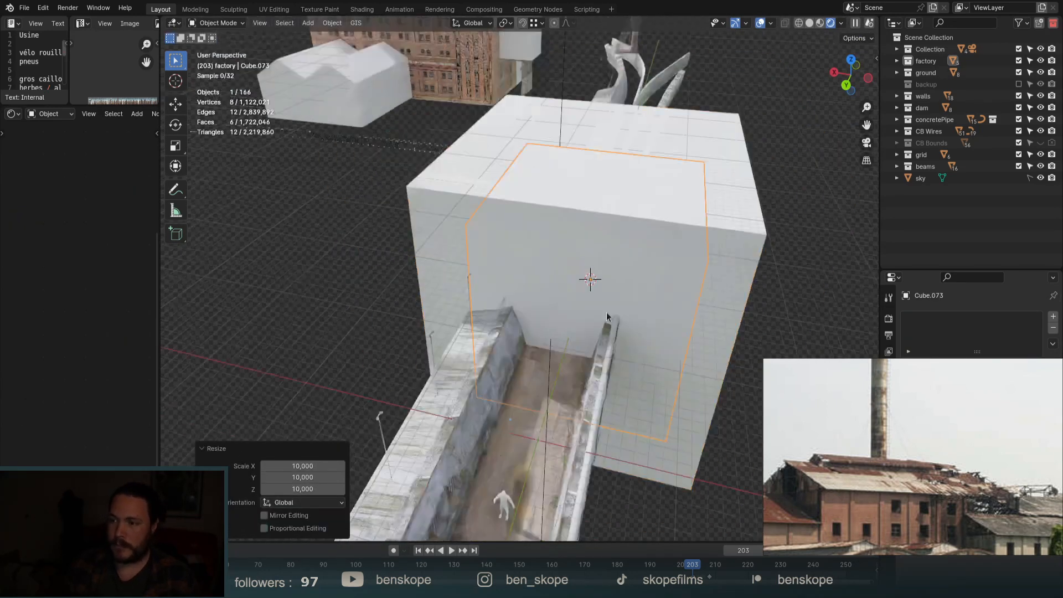
key("s")
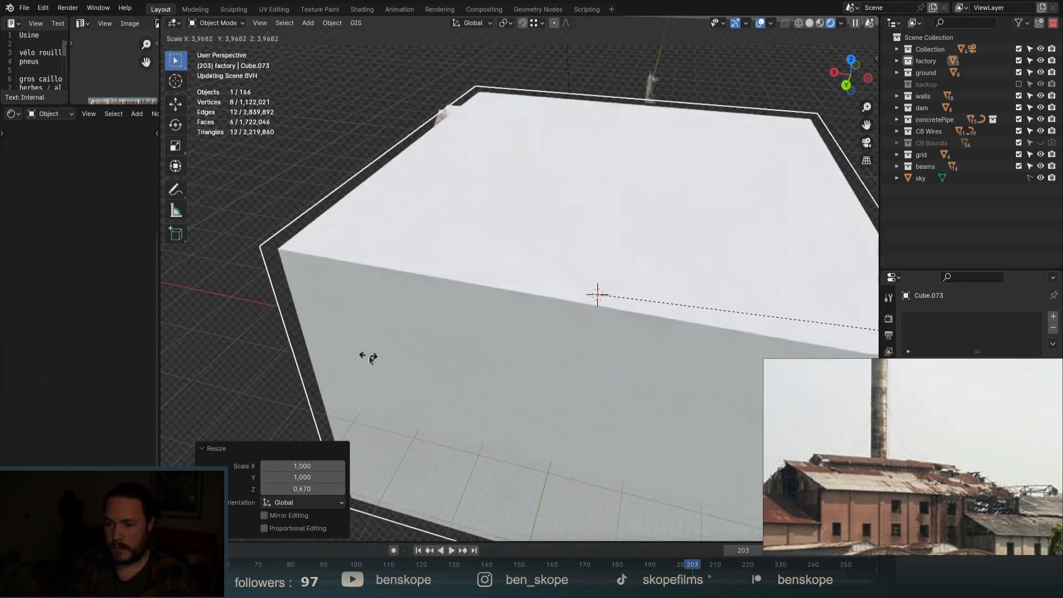
key("z")
left_click(422, 292)
scroll(421, 292, "down", 6)
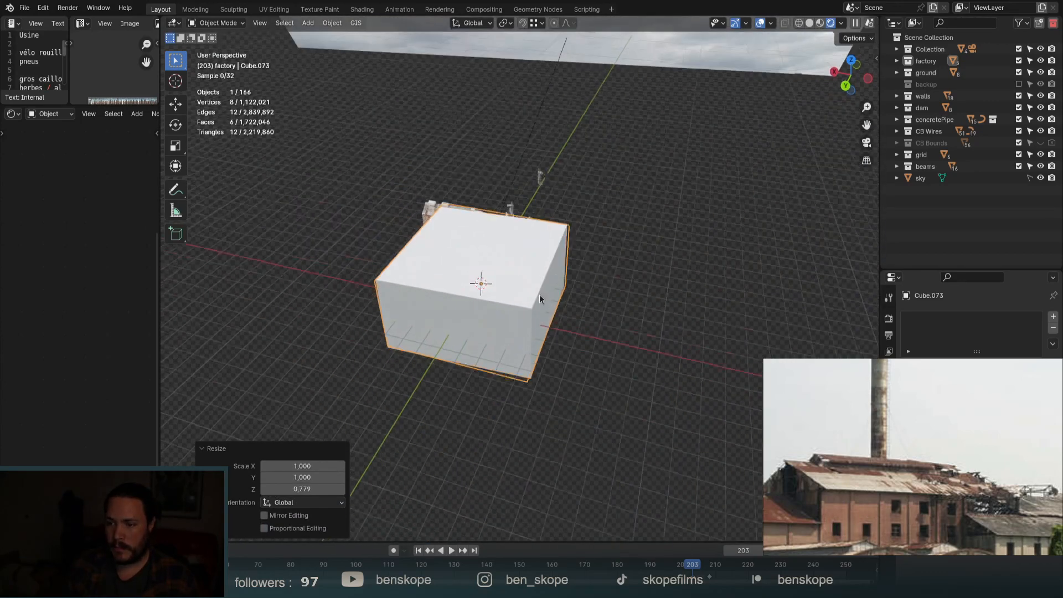
middle_click_drag(539, 294, 539, 352)
Move the cube over the canal, widen its footprint to 1.62, and return to camera view.
key("g")
key("shift+z")
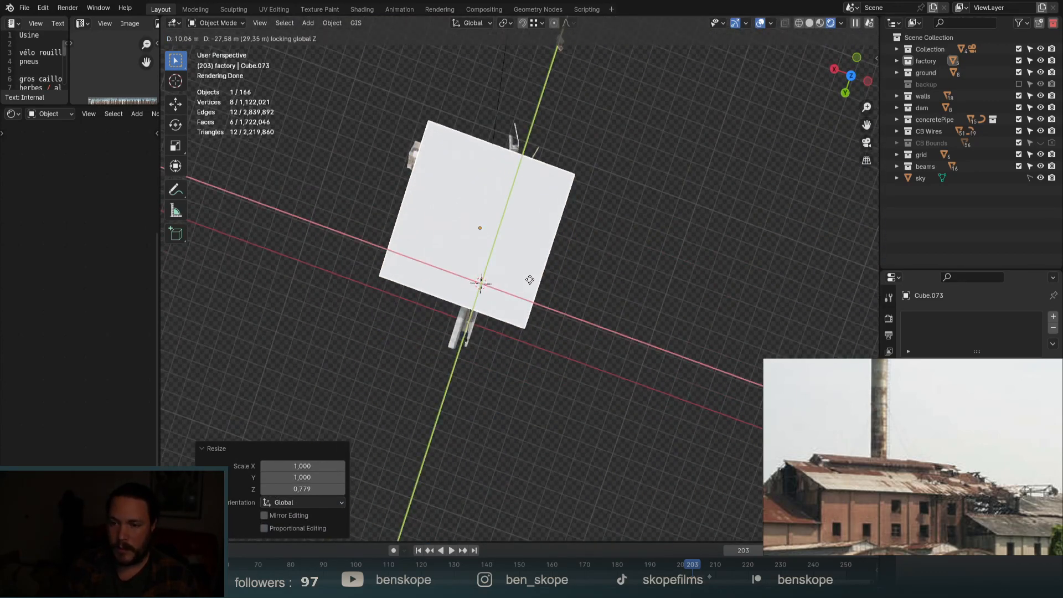
left_click(547, 282)
key("shift+z")
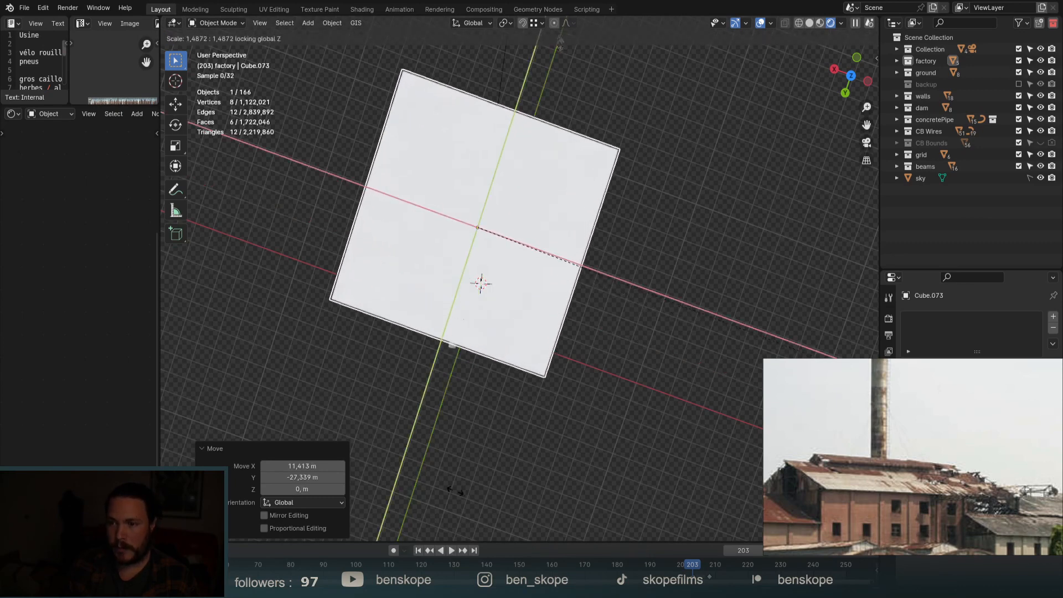
left_click(593, 478)
middle_click_drag(534, 295, 502, 181)
left_click(867, 142)
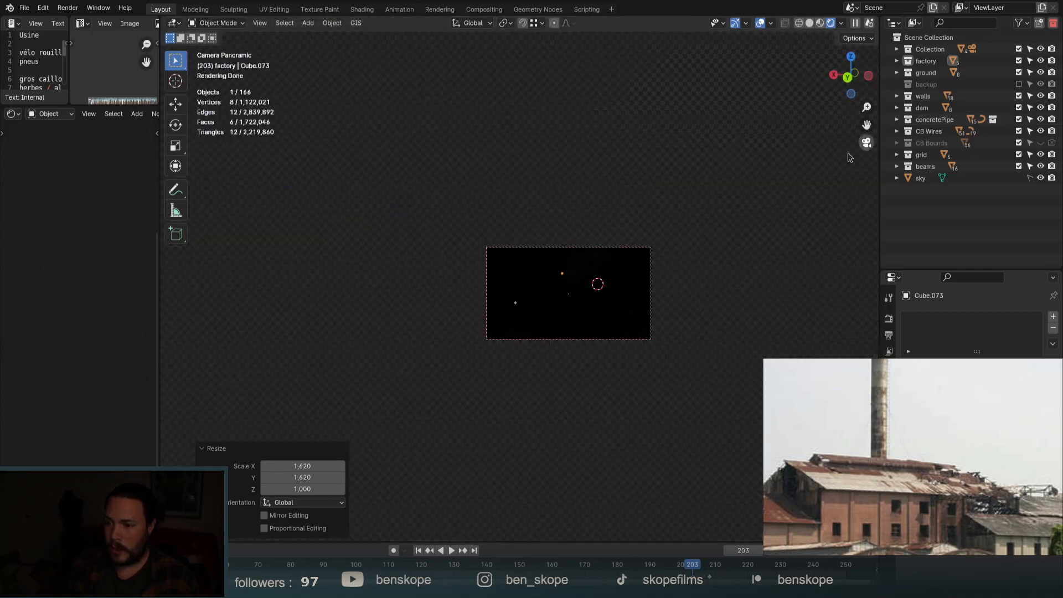
Give the cube a new Volume Scatter material connected to the Volume input.
left_click(978, 368)
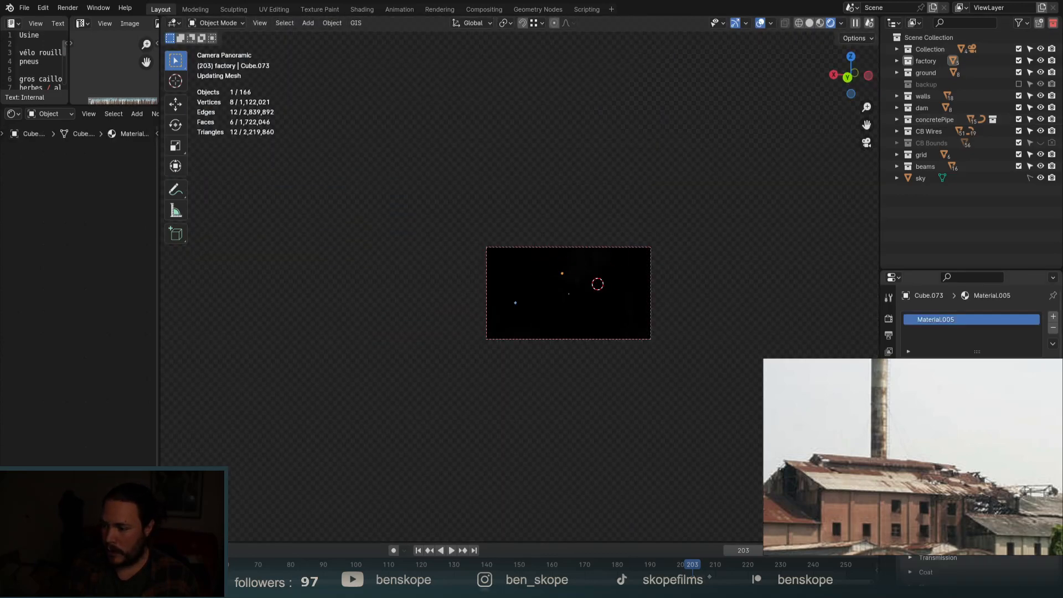
left_click(967, 439)
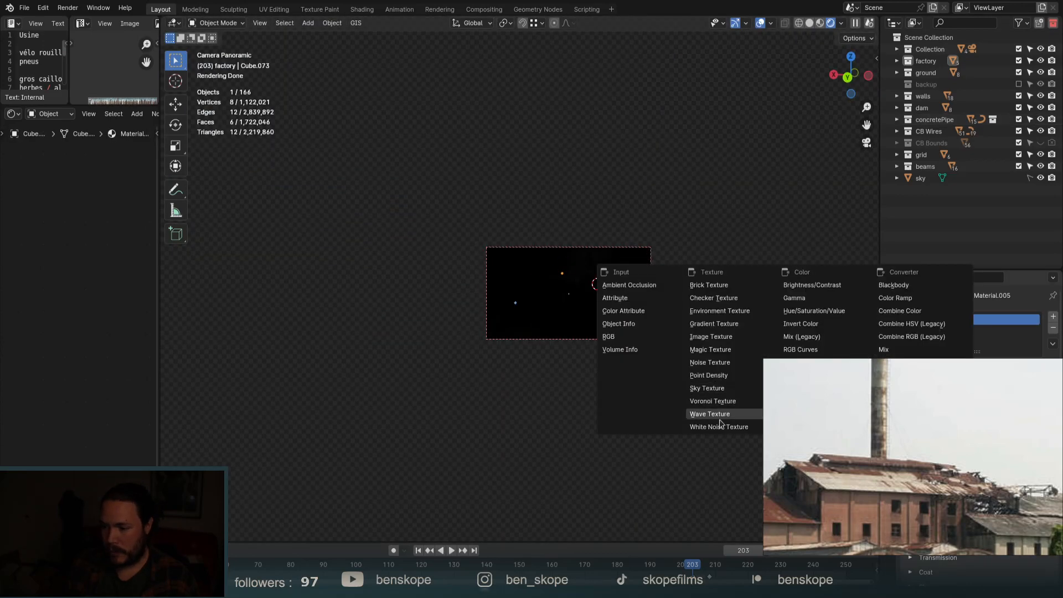
left_click(728, 336)
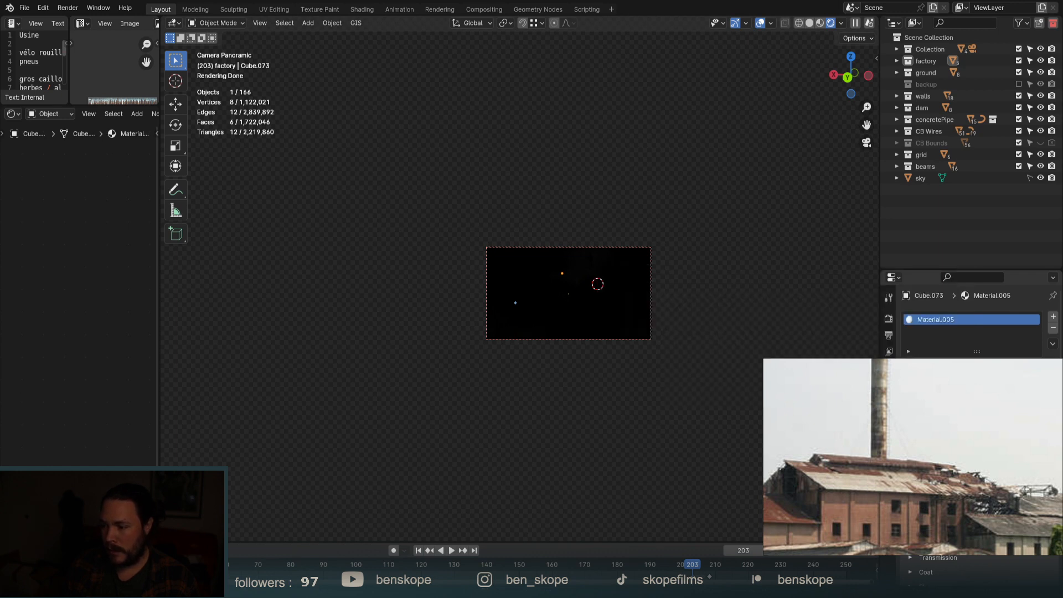
left_click(990, 422)
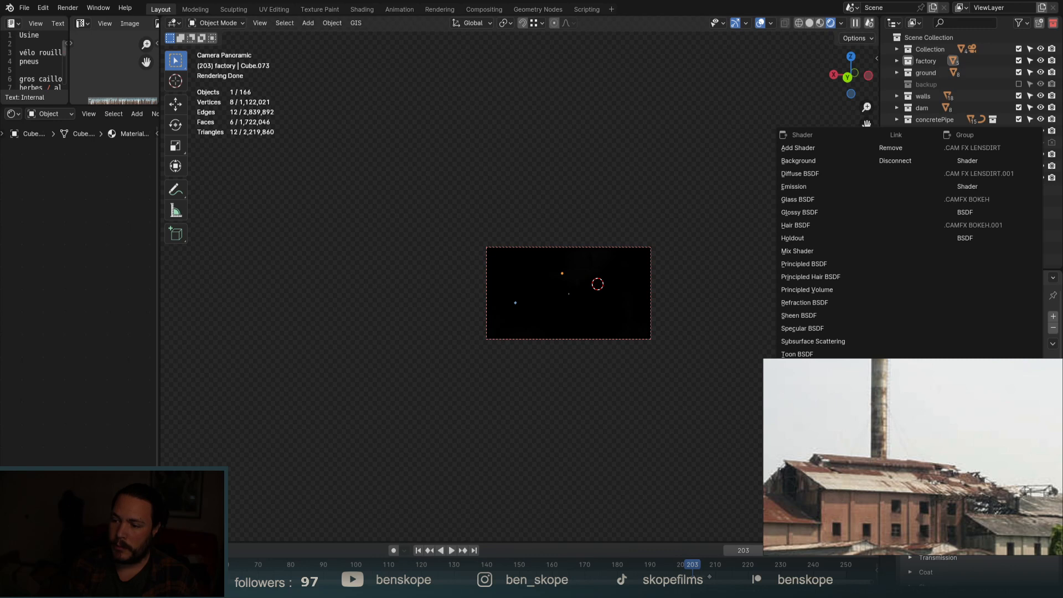
left_click_drag(159, 286, 548, 281)
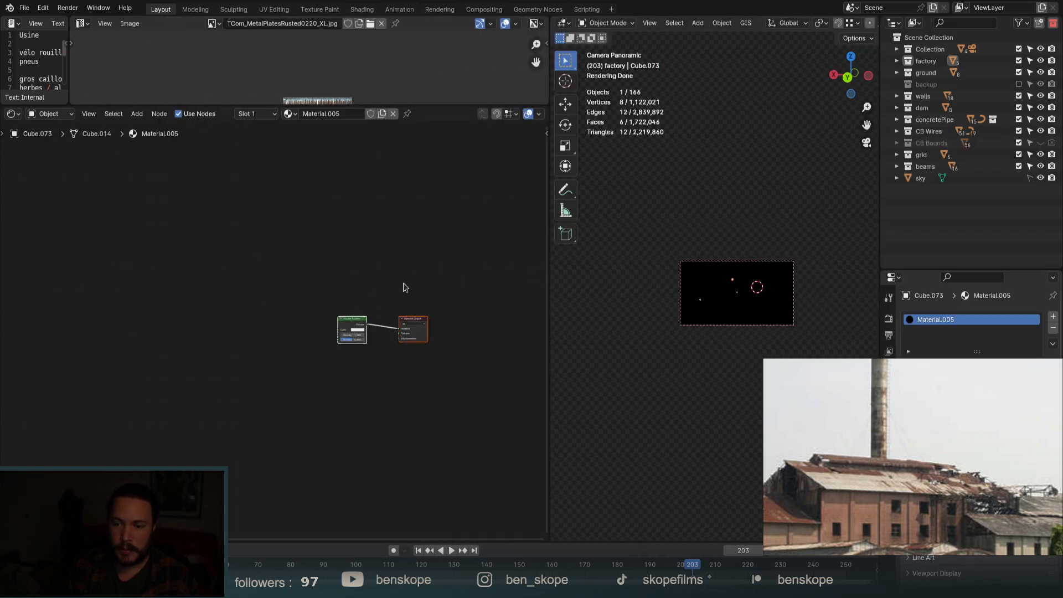
scroll(404, 287, "up", 4)
left_click_drag(430, 395, 430, 407)
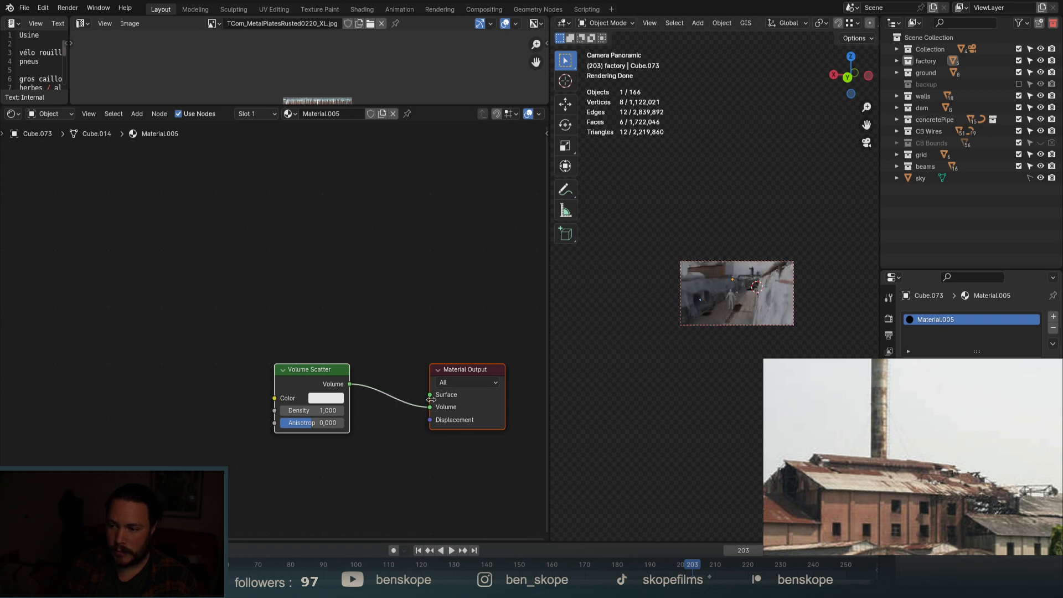
Apply the cube's rotation and scale.
scroll(311, 420, "up", 8)
middle_click_drag(780, 308, 695, 320)
scroll(695, 320, "down", 3)
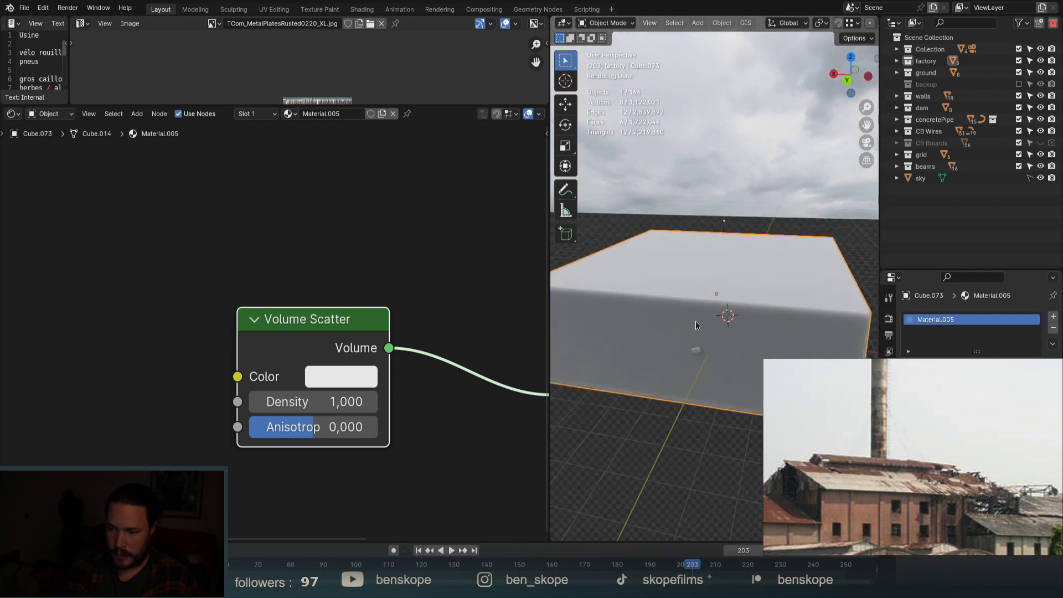
key("ctrl+a")
left_click(695, 320)
Set the Volume Scatter Density to 0.001 and return to the camera view.
scroll(336, 405, "up", 1)
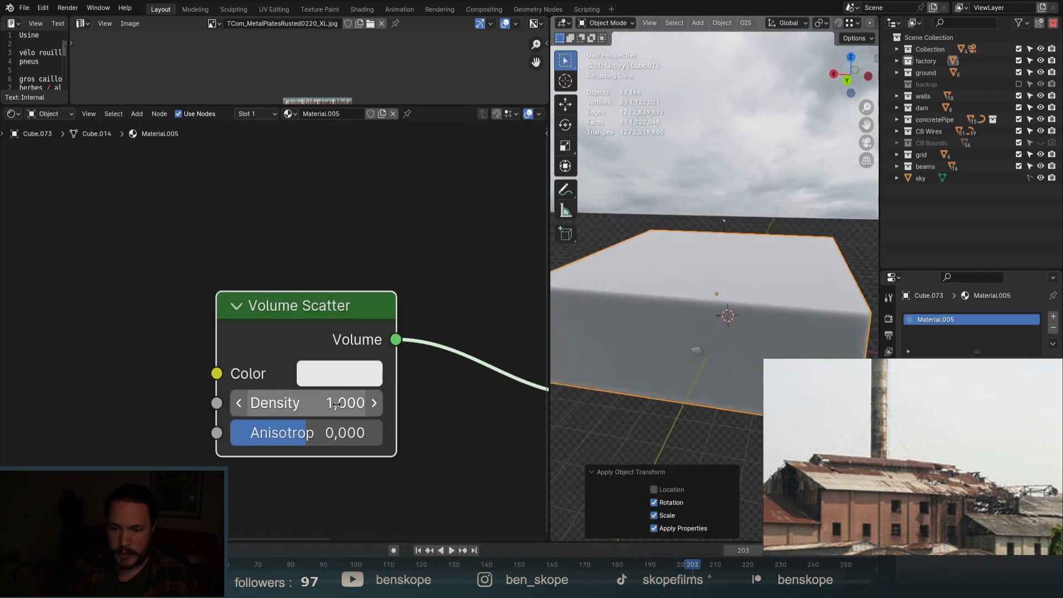
double_click(336, 404)
type(".001")
key("Return")
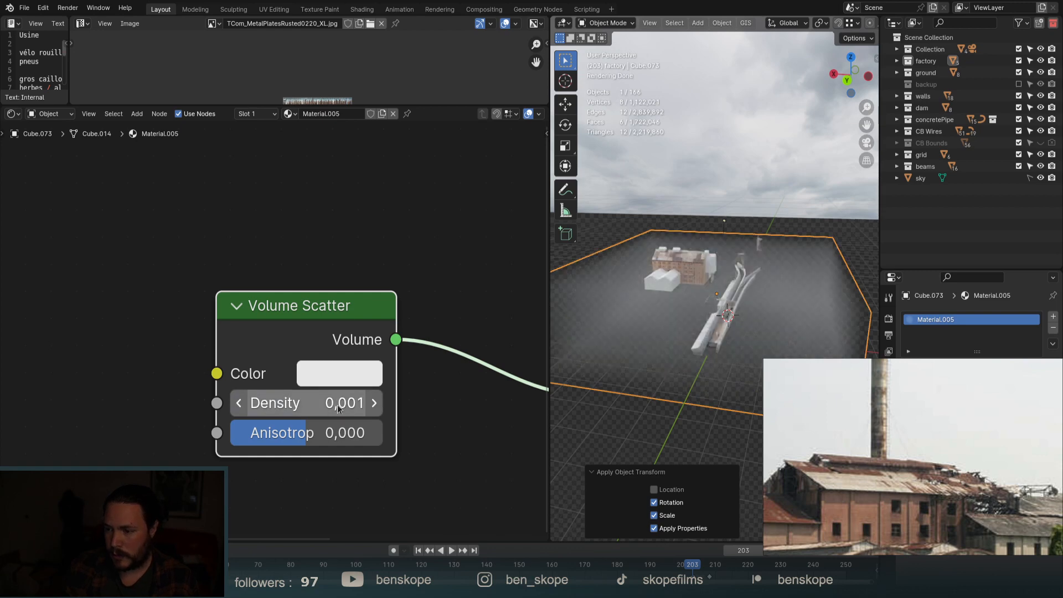
left_click(865, 143)
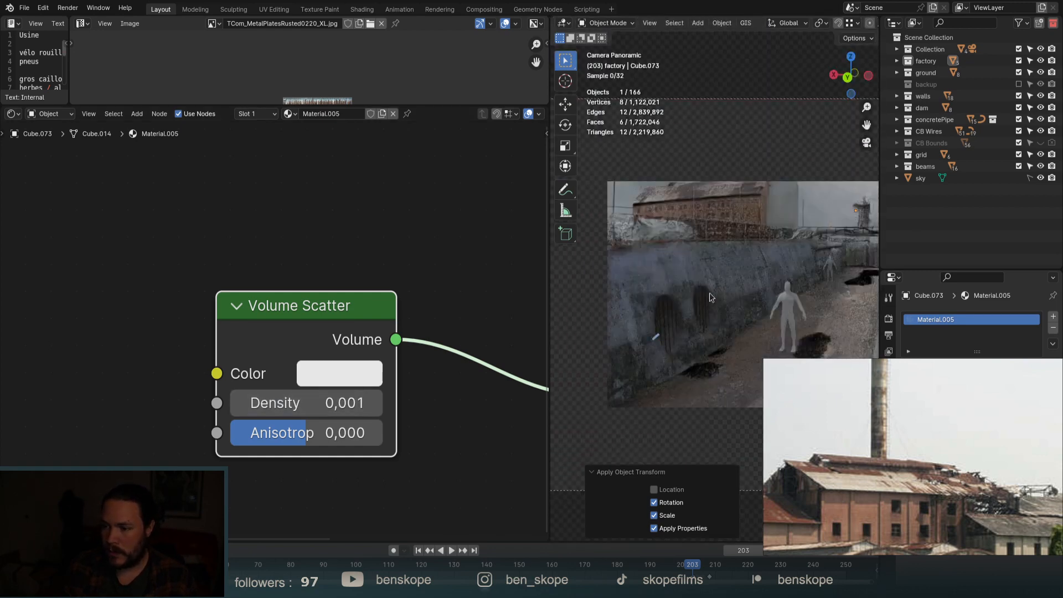
Tint the volume fog light blue and set its density to 0.010.
left_click_drag(549, 293, 222, 271)
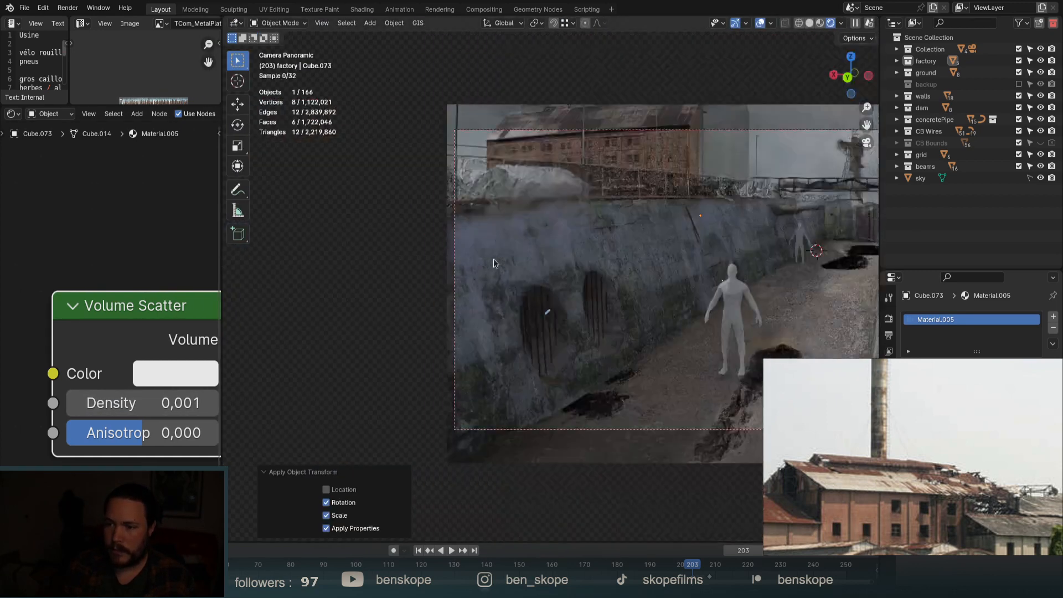
middle_click_drag(748, 264, 680, 269, "shift")
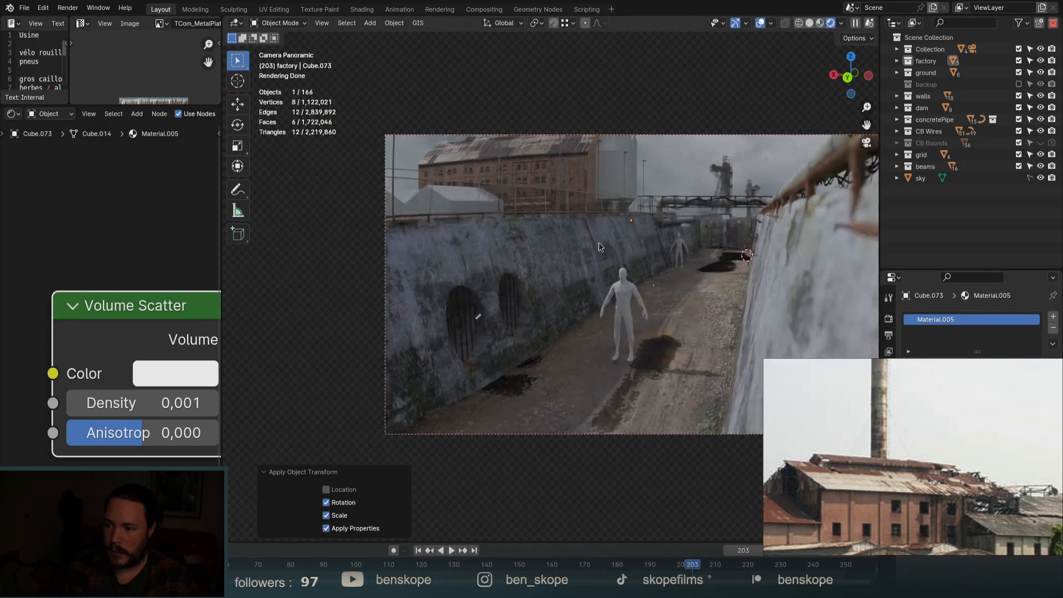
left_click(171, 371)
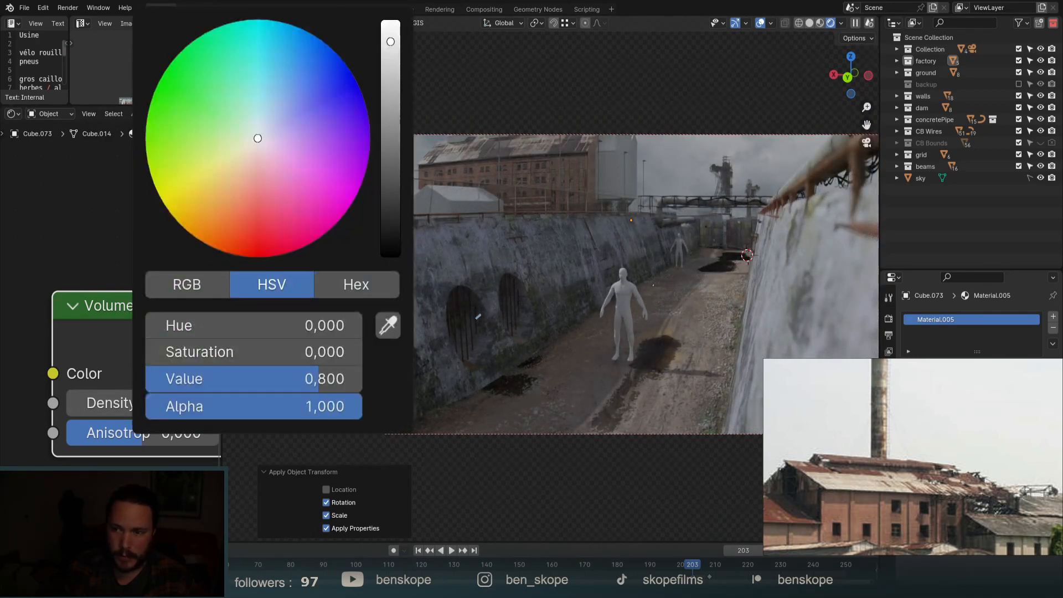
left_click_drag(257, 138, 287, 76)
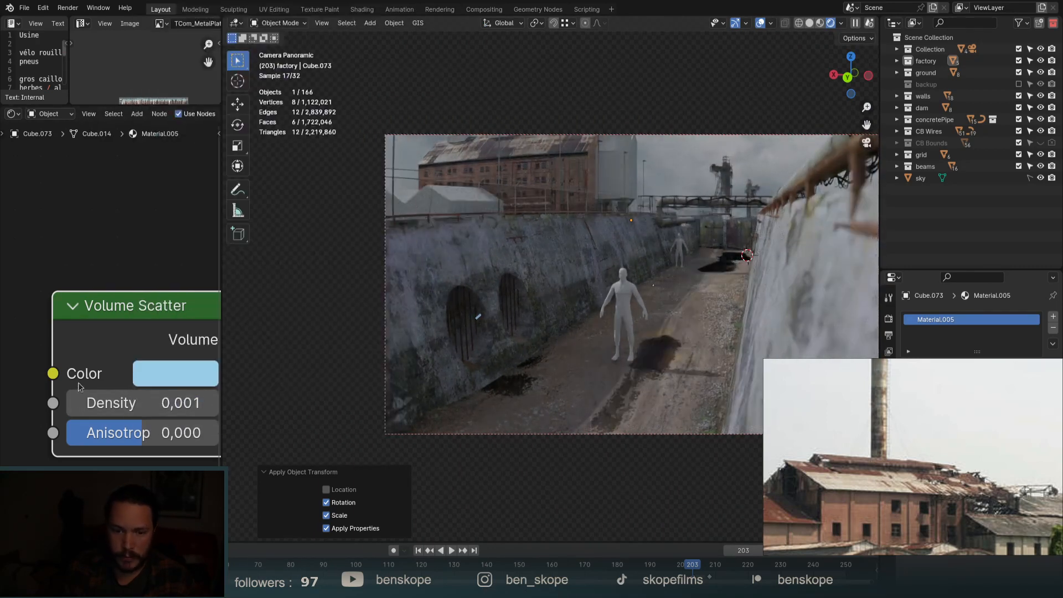
double_click(133, 402)
type(".01")
key("Return")
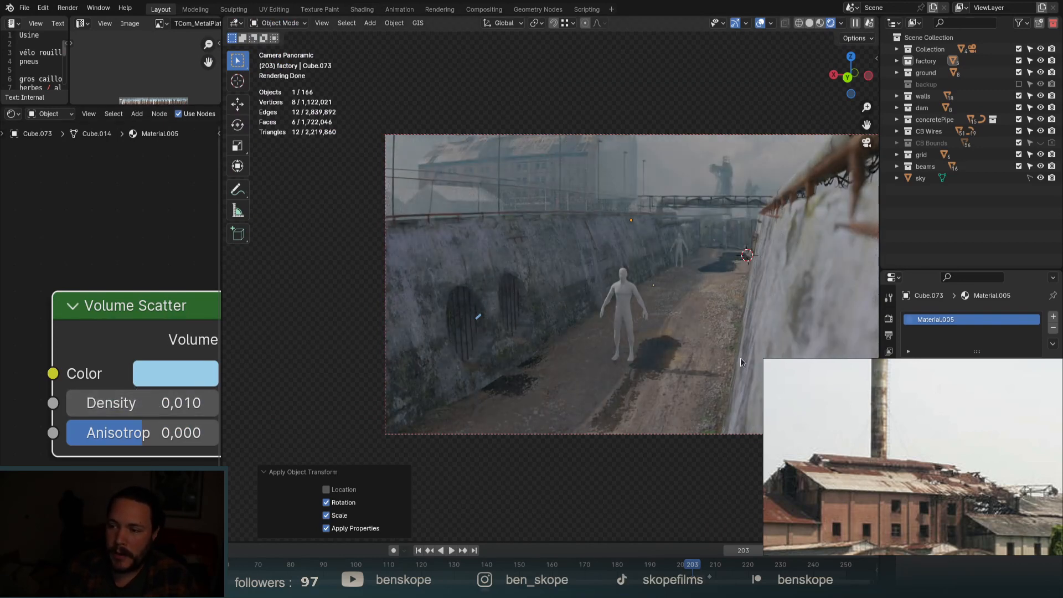
Maximize the 3D viewport and frame the foggy canal camera view.
middle_click_drag(653, 319, 557, 306, "shift")
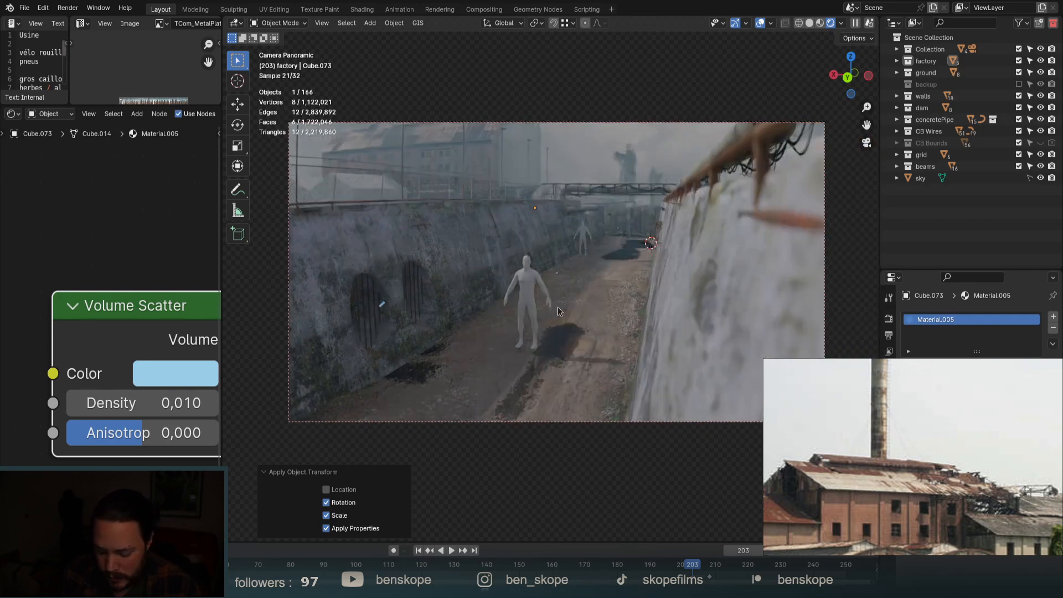
key("shift+space")
key("ctrl+space")
scroll(547, 380, "up", 3)
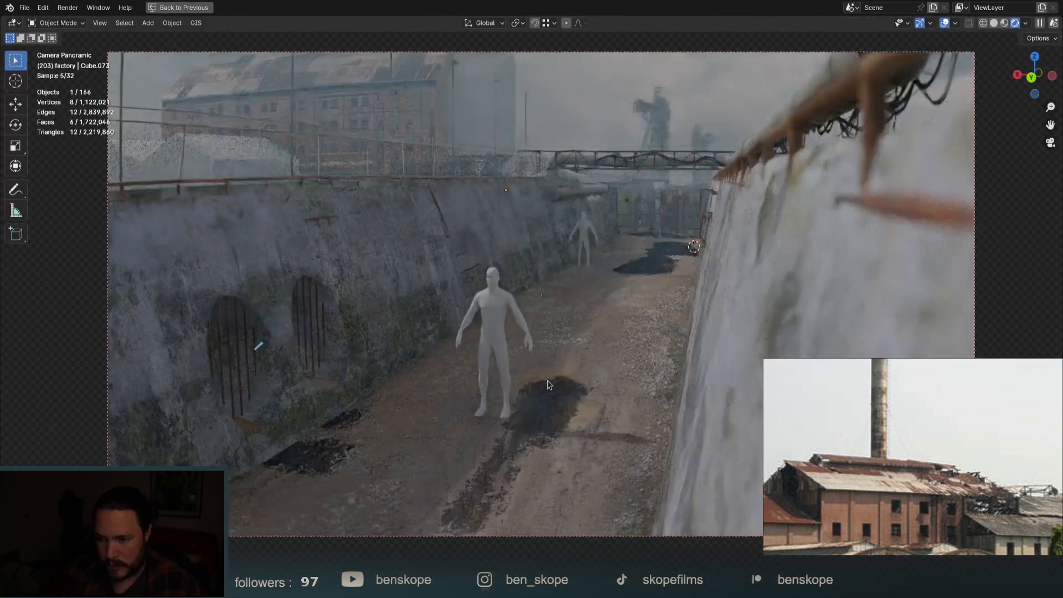
middle_click_drag(625, 327, 638, 352, "shift")
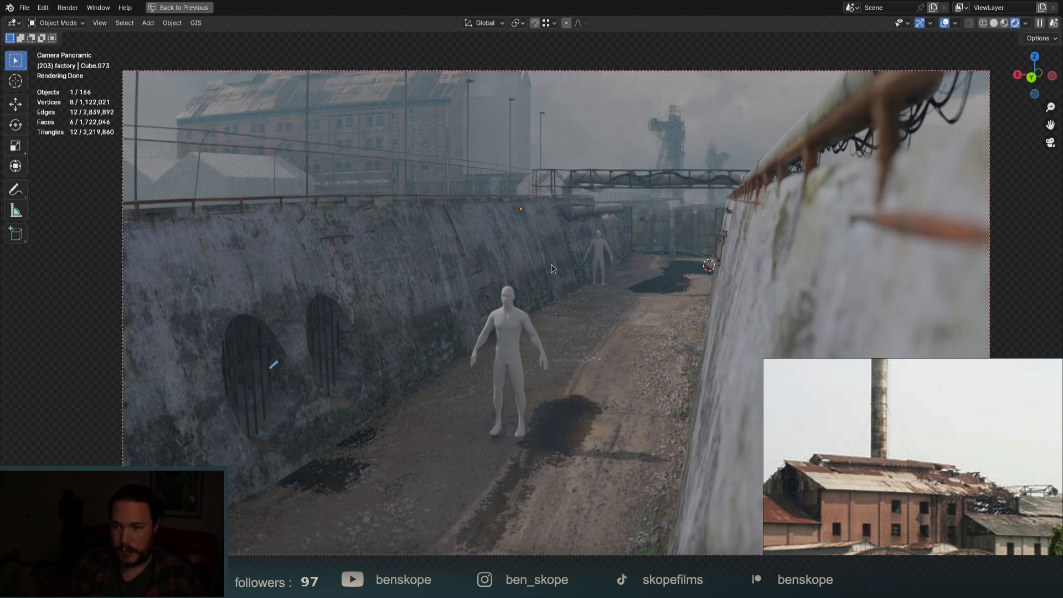
key("shift+space")
Scribble the first scaffold tower lines over the canal wall with the Annotate tool.
left_click(542, 341)
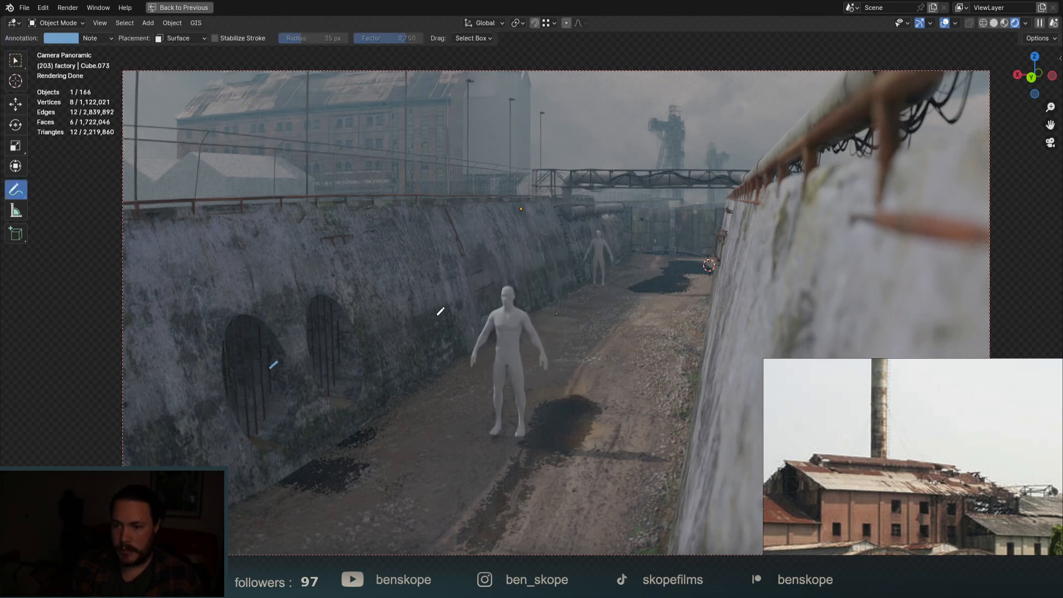
mouse_move(372, 191)
left_mouse_down()
mouse_move(371, 95)
mouse_move(383, 100)
mouse_move(387, 177)
left_mouse_up()
mouse_move(380, 105)
left_mouse_down()
mouse_move(378, 184)
mouse_move(383, 145)
mouse_move(385, 171)
left_mouse_up()
left_click_drag(370, 85, 383, 84)
left_click_drag(362, 83, 369, 115)
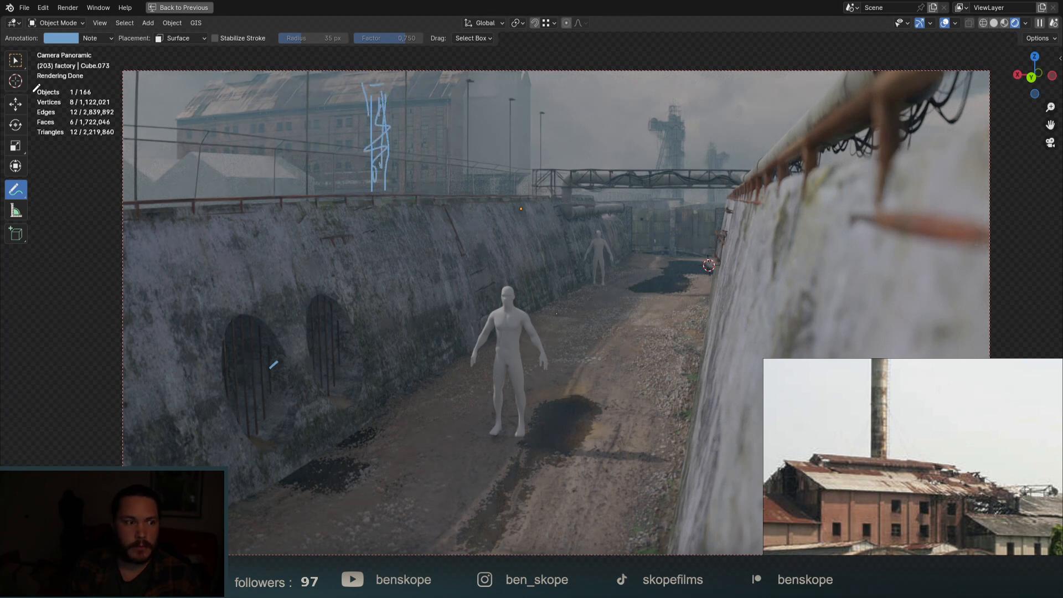
middle_click_drag(821, 483, 831, 476)
scroll(896, 478, "down", 7)
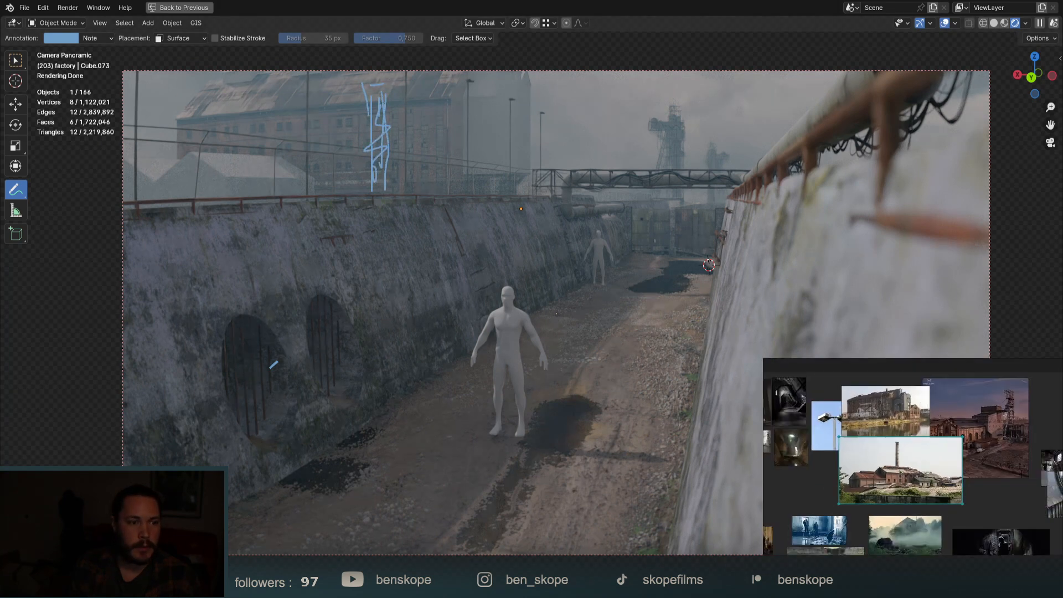
scroll(881, 412, "up", 1)
middle_click_drag(880, 410, 896, 482)
scroll(896, 482, "up", 5)
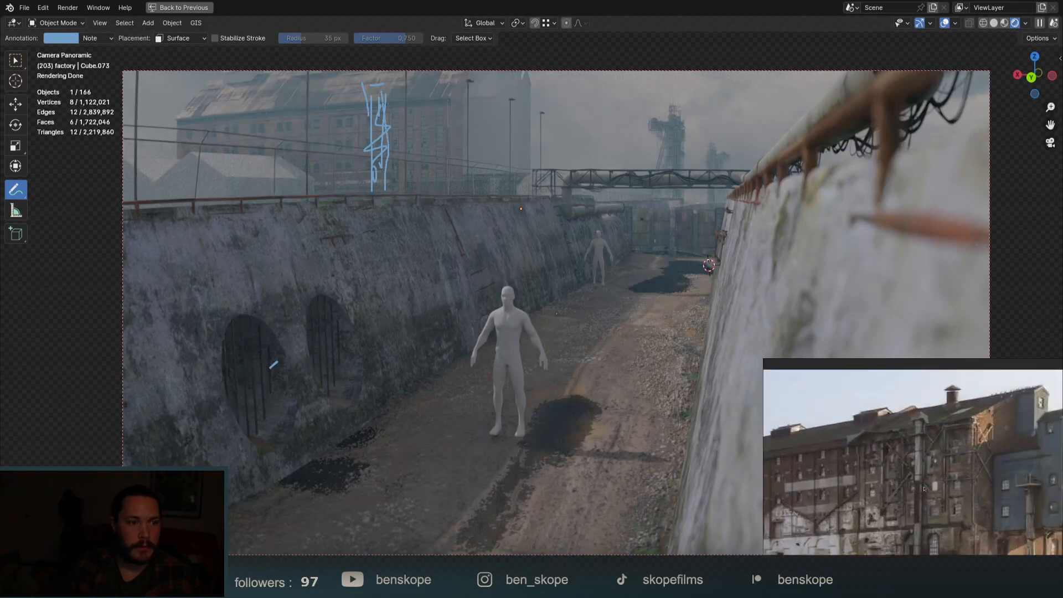
Draw X-braced scaffold poles, a top crossbar, a second column and a joining beam.
mouse_move(328, 116)
left_mouse_down()
mouse_move(355, 142)
mouse_move(327, 145)
mouse_move(355, 170)
left_mouse_up()
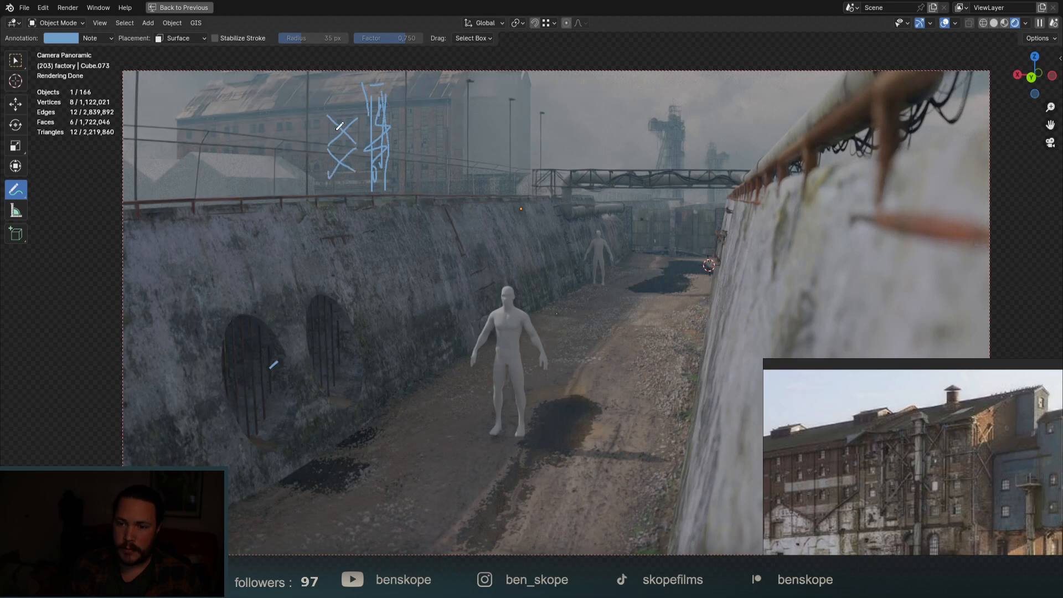
left_click_drag(322, 104, 321, 194)
left_click_drag(357, 125, 354, 197)
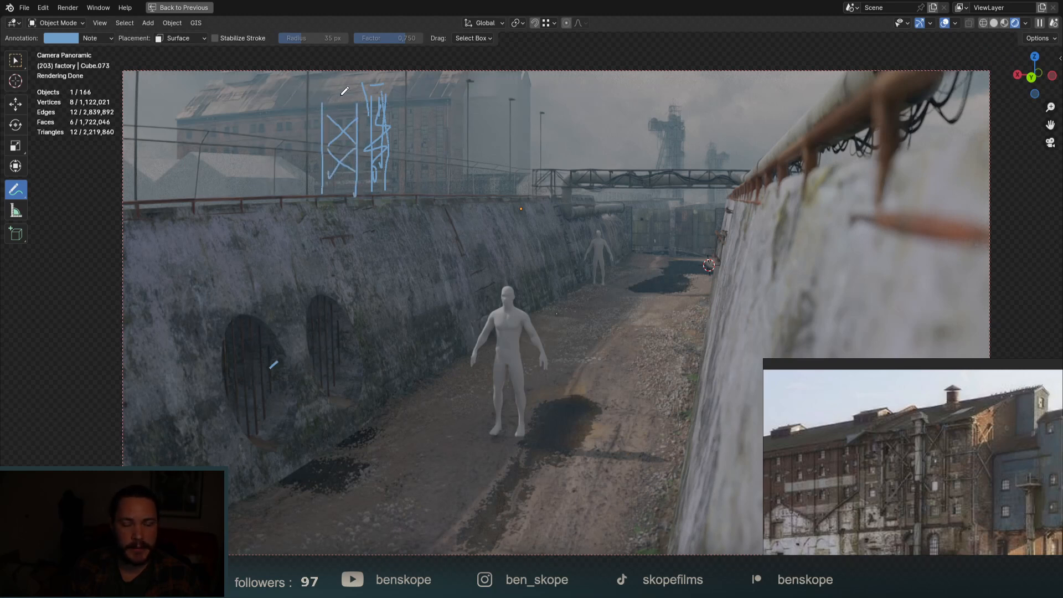
left_click_drag(323, 104, 390, 100)
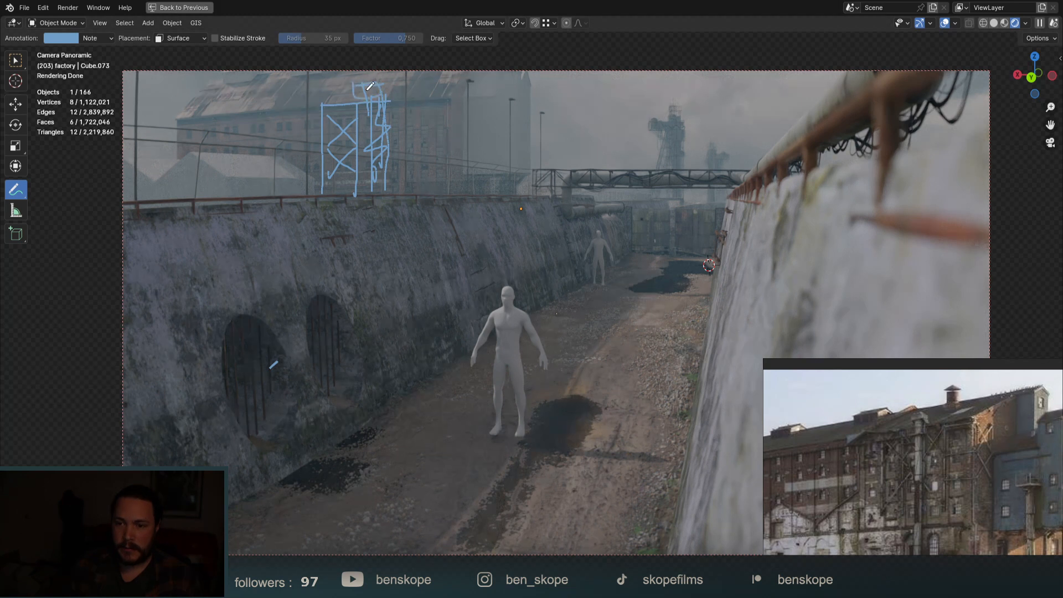
mouse_move(322, 106)
left_mouse_down()
mouse_move(394, 103)
mouse_move(464, 122)
left_mouse_up()
left_click_drag(461, 103, 449, 123)
left_click_drag(448, 99, 456, 178)
mouse_move(454, 139)
left_mouse_down()
mouse_move(463, 121)
mouse_move(452, 194)
left_mouse_up()
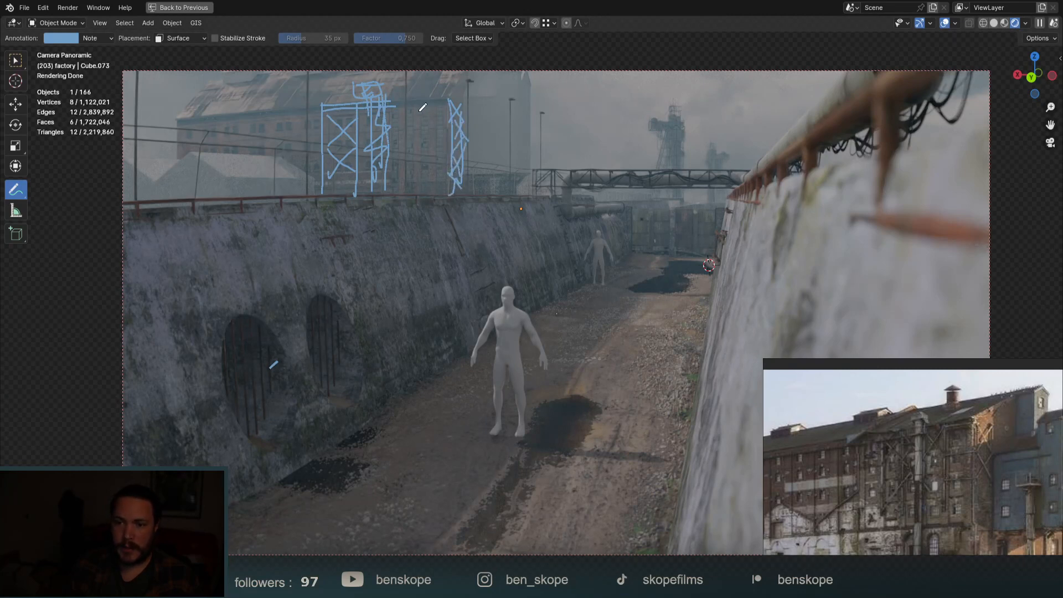
mouse_move(393, 103)
left_mouse_down()
mouse_move(448, 101)
mouse_move(416, 93)
left_mouse_up()
Sketch a slanted crane boom on the tower and vertical lines on the left building.
mouse_move(316, 69)
left_mouse_down()
mouse_move(290, 106)
mouse_move(326, 71)
left_mouse_up()
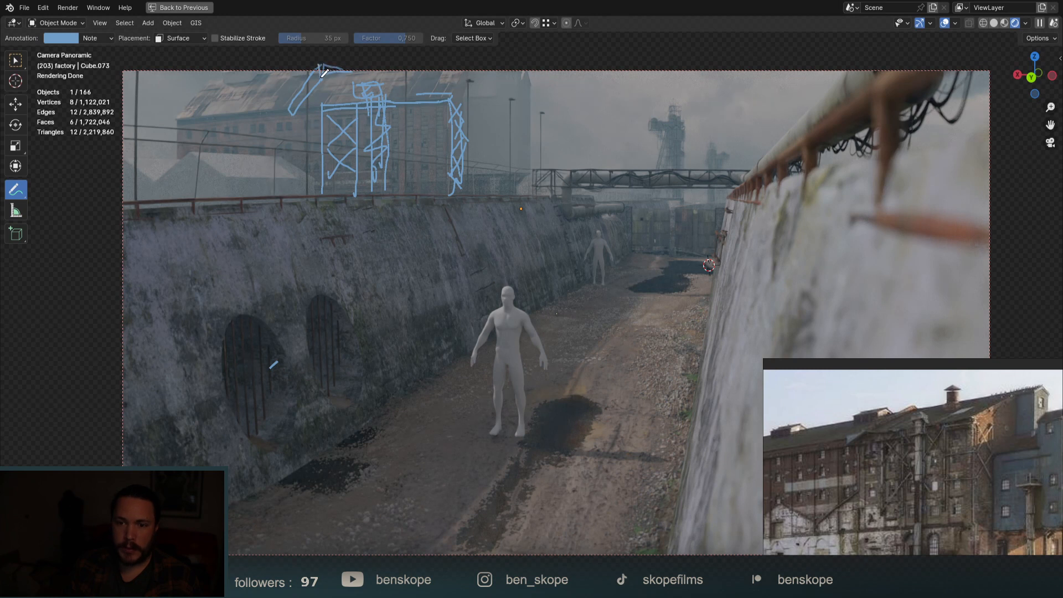
left_click_drag(294, 114, 317, 62)
left_click_drag(294, 117, 331, 109)
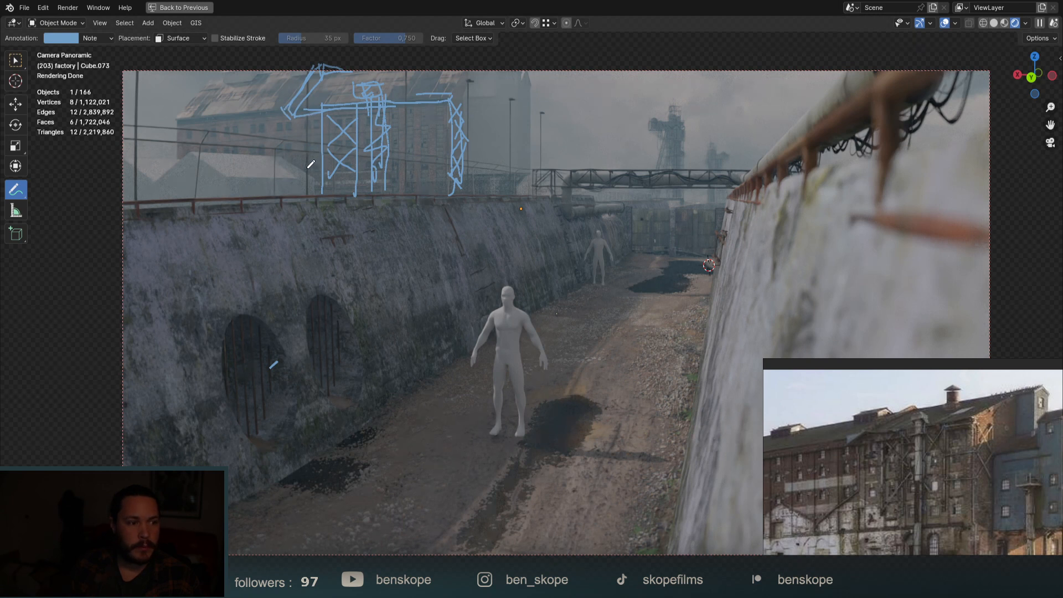
left_click_drag(244, 115, 242, 151)
left_click_drag(272, 115, 271, 161)
mouse_move(215, 119)
left_mouse_down()
mouse_move(213, 151)
mouse_move(199, 147)
left_mouse_up()
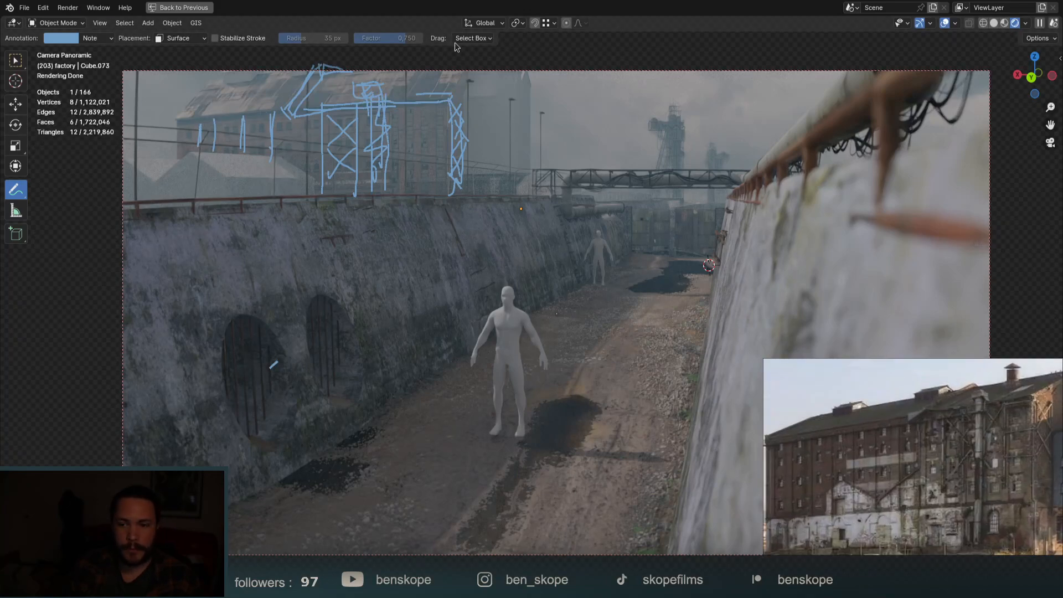
scroll(384, 92, "up", 2)
Annotate a tall tower with crossbar, a thin pole, small top marks and a base beam.
mouse_move(385, 145)
left_mouse_down()
mouse_move(381, 238)
mouse_move(366, 93)
mouse_move(387, 147)
left_mouse_up()
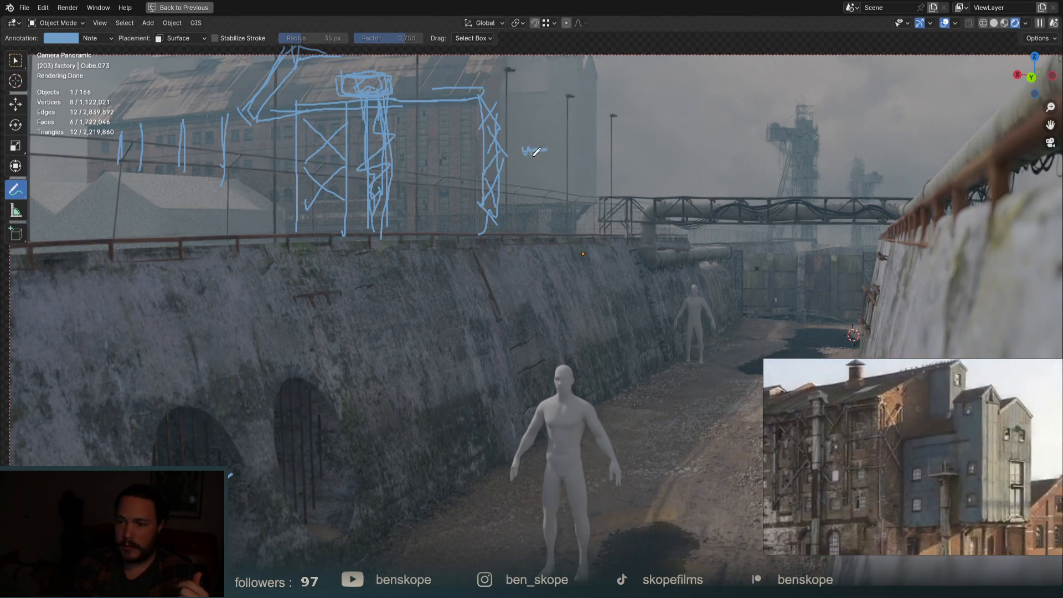
mouse_move(530, 151)
left_mouse_down()
mouse_move(530, 205)
mouse_move(548, 196)
mouse_move(537, 241)
left_mouse_up()
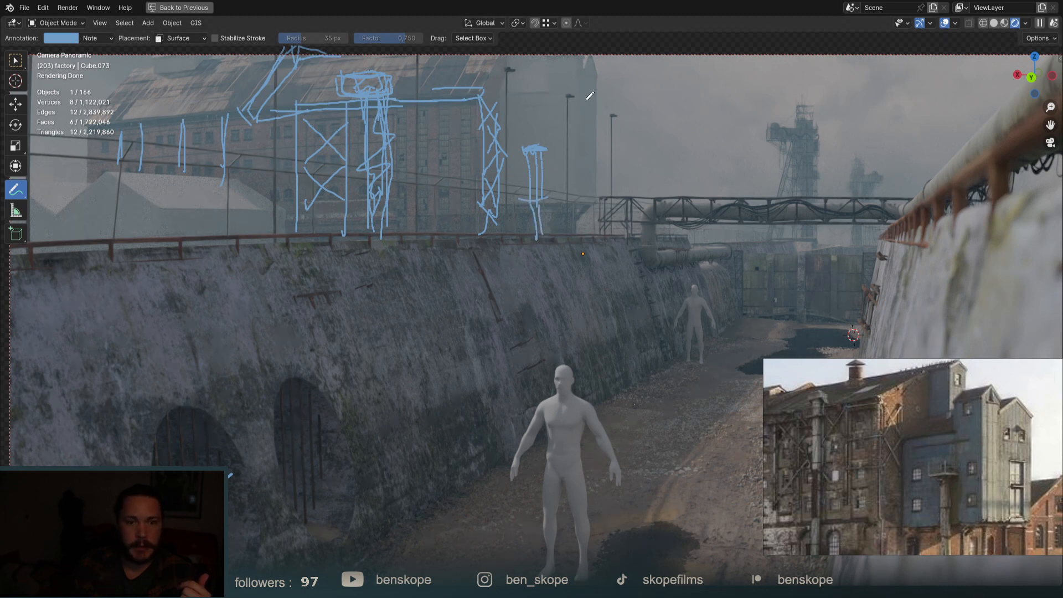
mouse_move(580, 132)
left_mouse_down()
mouse_move(588, 192)
mouse_move(582, 134)
left_mouse_up()
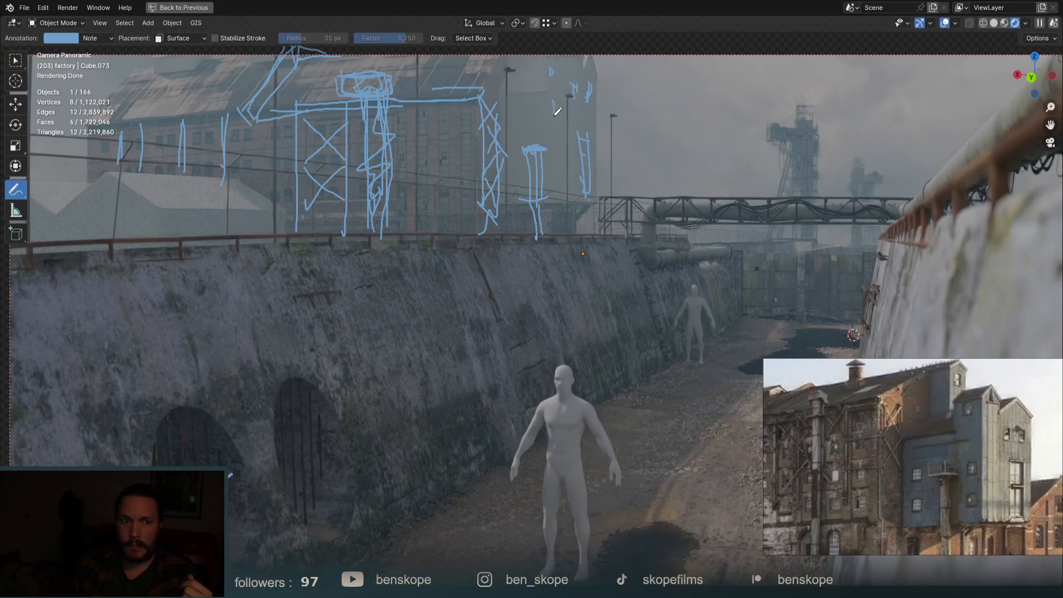
left_click_drag(553, 102, 556, 110)
mouse_move(527, 145)
left_mouse_down()
mouse_move(548, 151)
mouse_move(522, 131)
left_mouse_up()
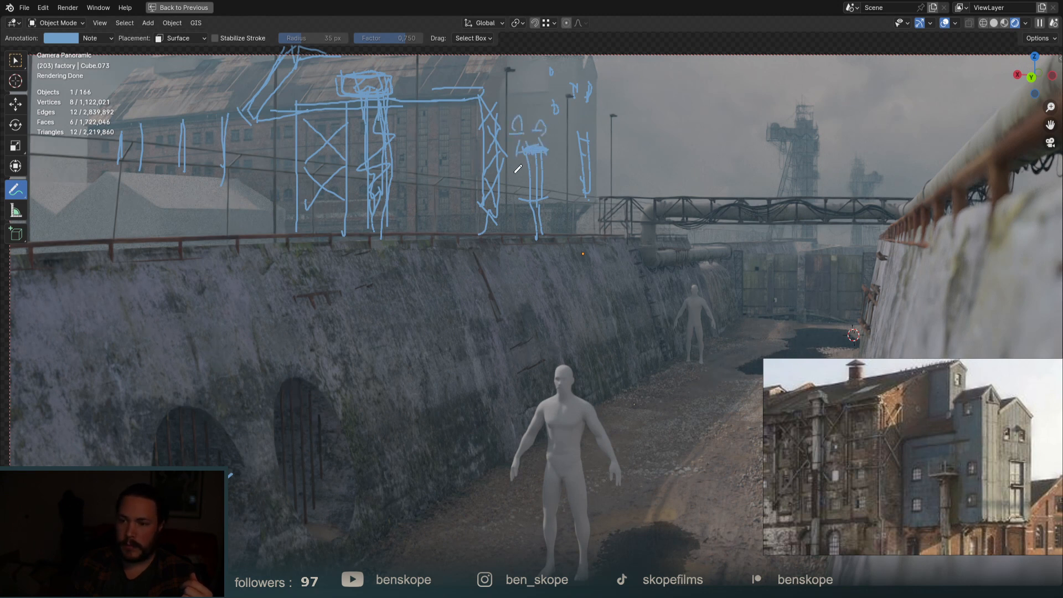
mouse_move(523, 203)
left_mouse_down()
mouse_move(576, 200)
mouse_move(561, 199)
left_mouse_up()
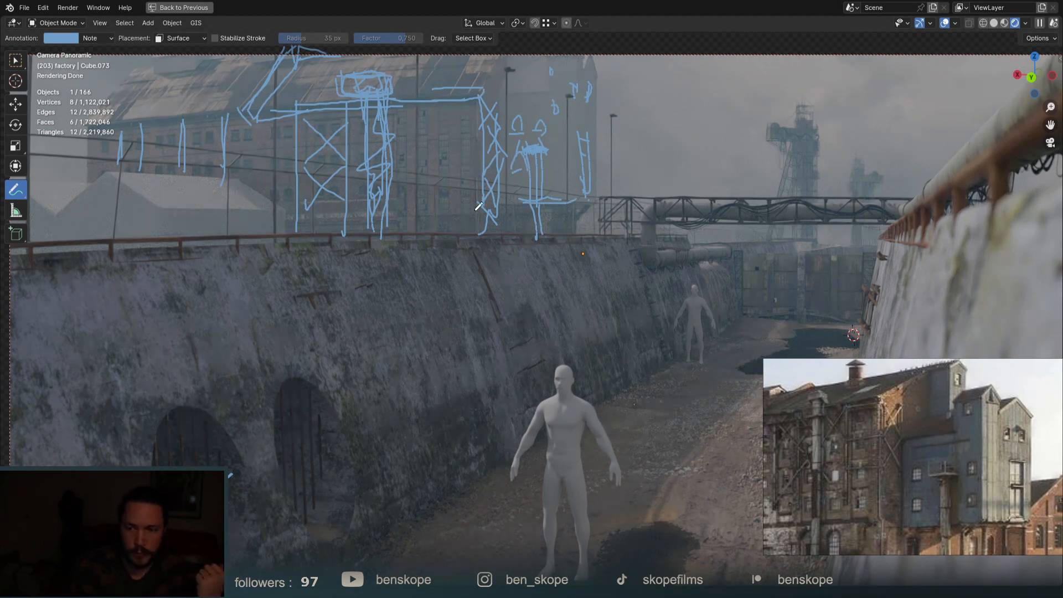
scroll(596, 198, "down", 2)
scroll(596, 198, "down", 1)
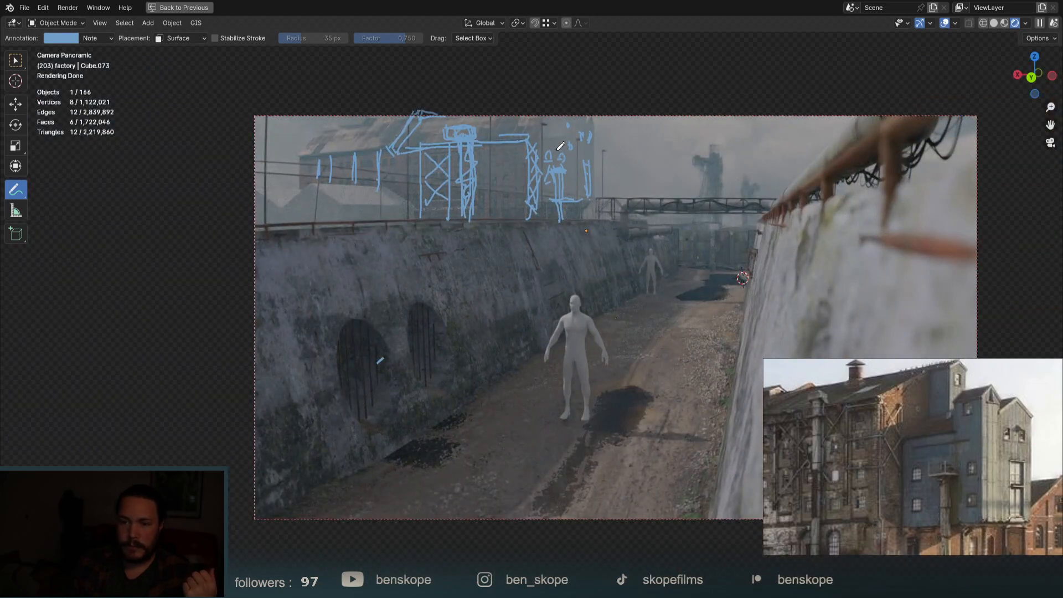
Draw the shed's baselines, a row of vertical posts and a long beam above the canal wall.
scroll(354, 178, "up", 4)
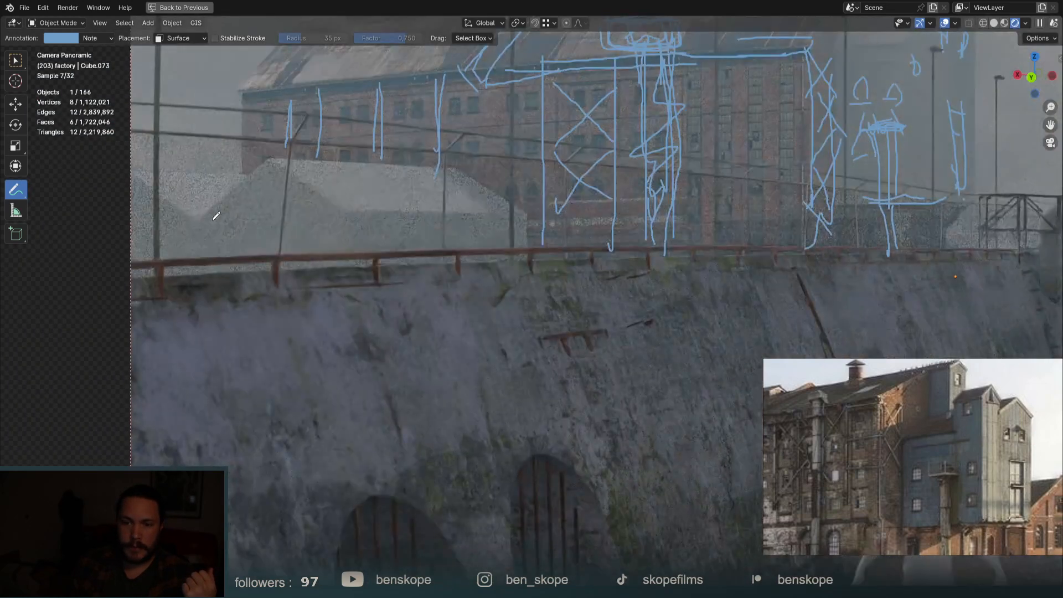
left_click_drag(201, 239, 357, 241)
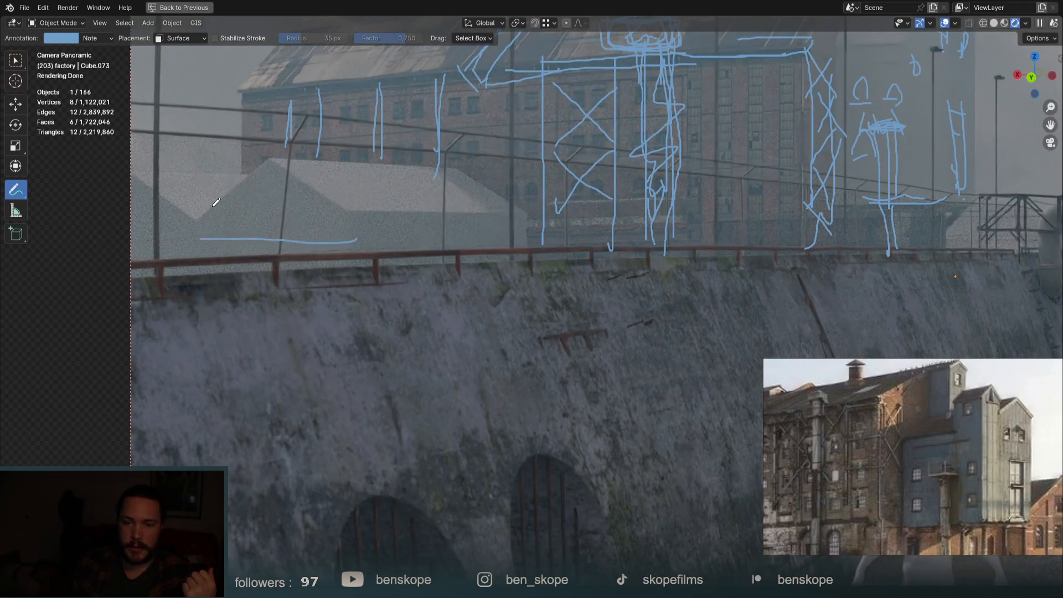
left_click_drag(213, 207, 217, 235)
left_click_drag(223, 190, 225, 232)
left_click_drag(234, 195, 236, 237)
mouse_move(253, 172)
left_mouse_down()
mouse_move(254, 246)
mouse_move(281, 235)
left_mouse_up()
mouse_move(292, 186)
left_mouse_down()
mouse_move(293, 245)
mouse_move(306, 237)
left_mouse_up()
left_click_drag(331, 193, 333, 239)
mouse_move(345, 212)
left_mouse_down()
mouse_move(346, 243)
mouse_move(210, 240)
left_mouse_up()
left_click_drag(396, 213, 396, 231)
left_click_drag(453, 209, 458, 245)
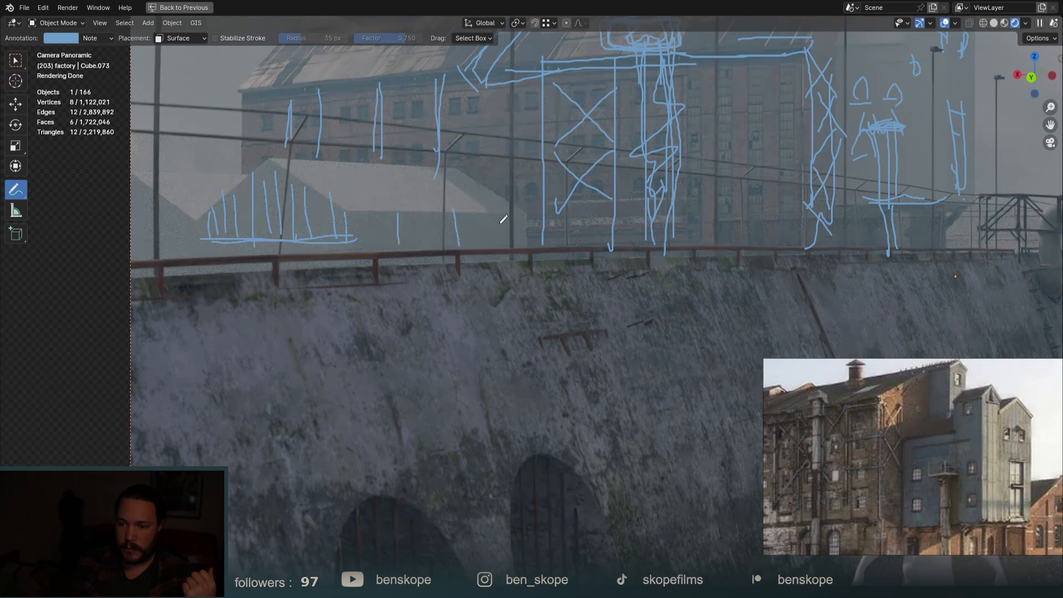
mouse_move(360, 247)
left_mouse_down()
mouse_move(514, 243)
mouse_move(520, 268)
left_mouse_up()
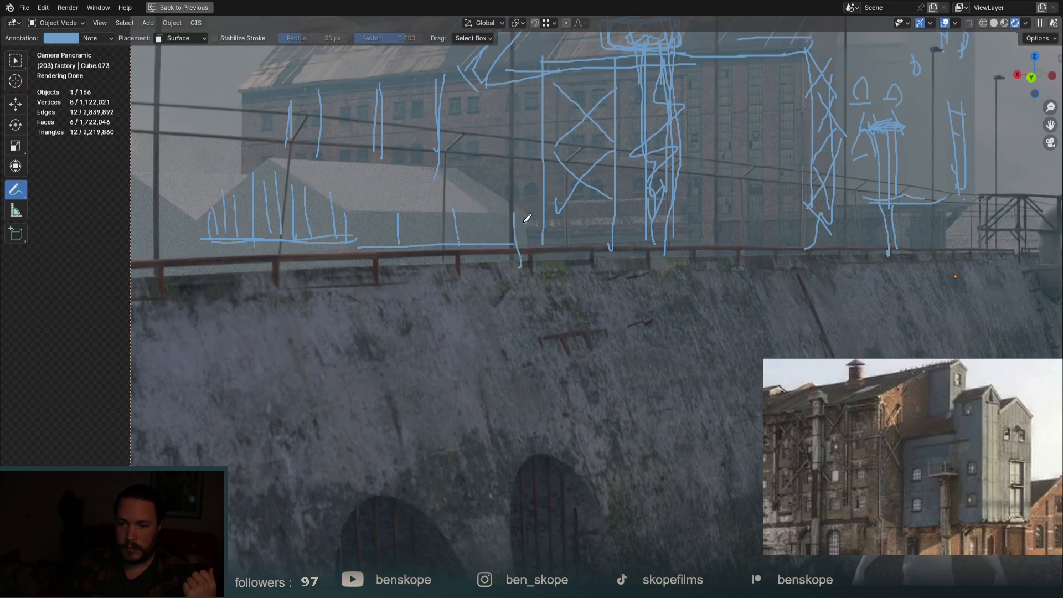
mouse_move(532, 211)
left_mouse_down()
mouse_move(348, 217)
mouse_move(357, 289)
left_mouse_up()
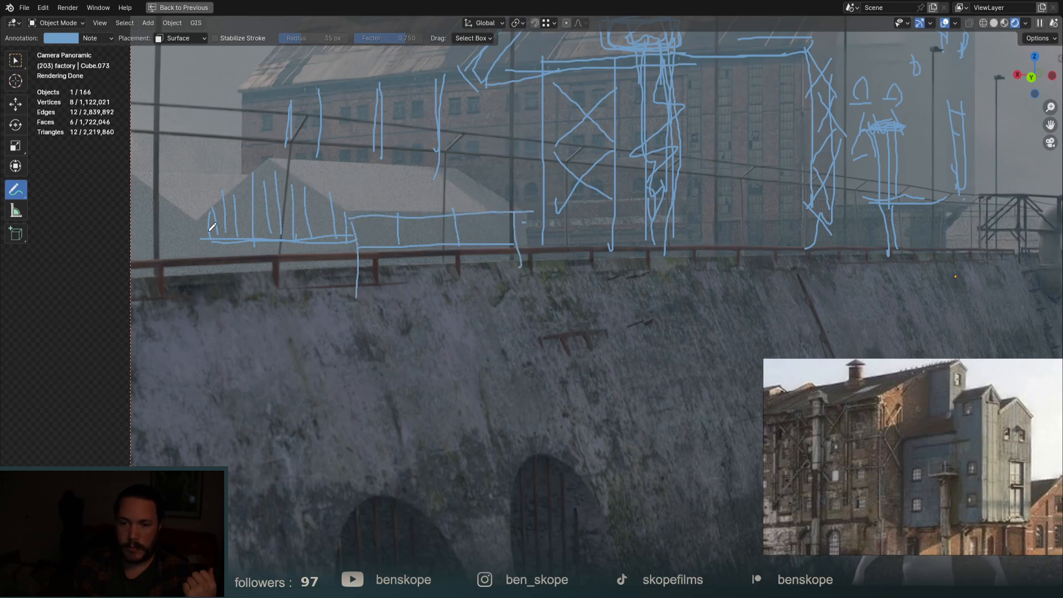
Add supports, a peaked roofline, a ridge line and diagonal rafters to the shed roof.
mouse_move(192, 224)
left_mouse_down()
mouse_move(191, 276)
mouse_move(354, 240)
left_mouse_up()
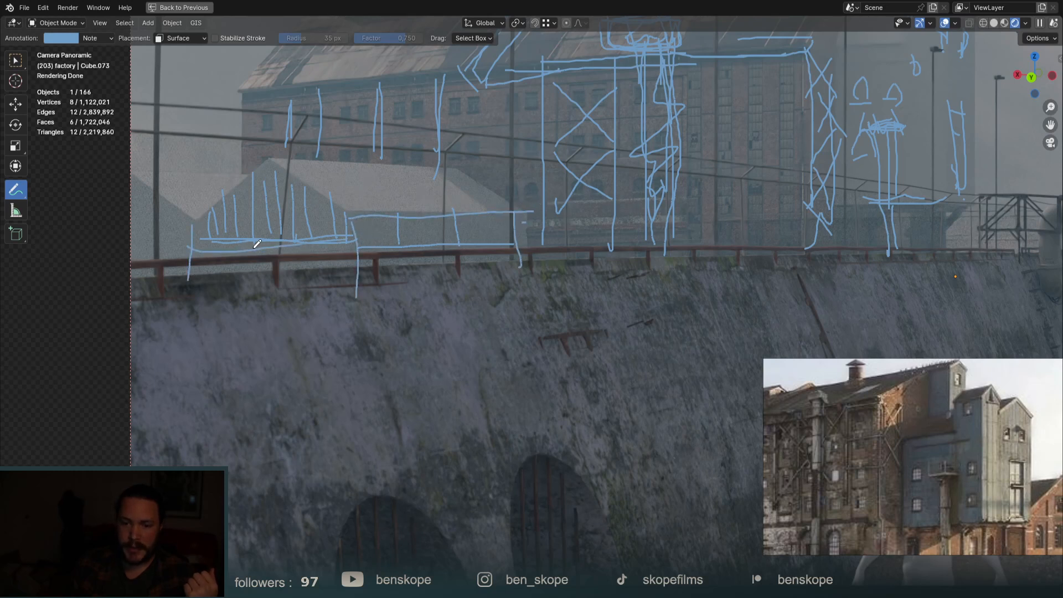
left_click_drag(246, 251, 246, 296)
left_click_drag(310, 232, 316, 302)
left_click_drag(250, 258, 297, 257)
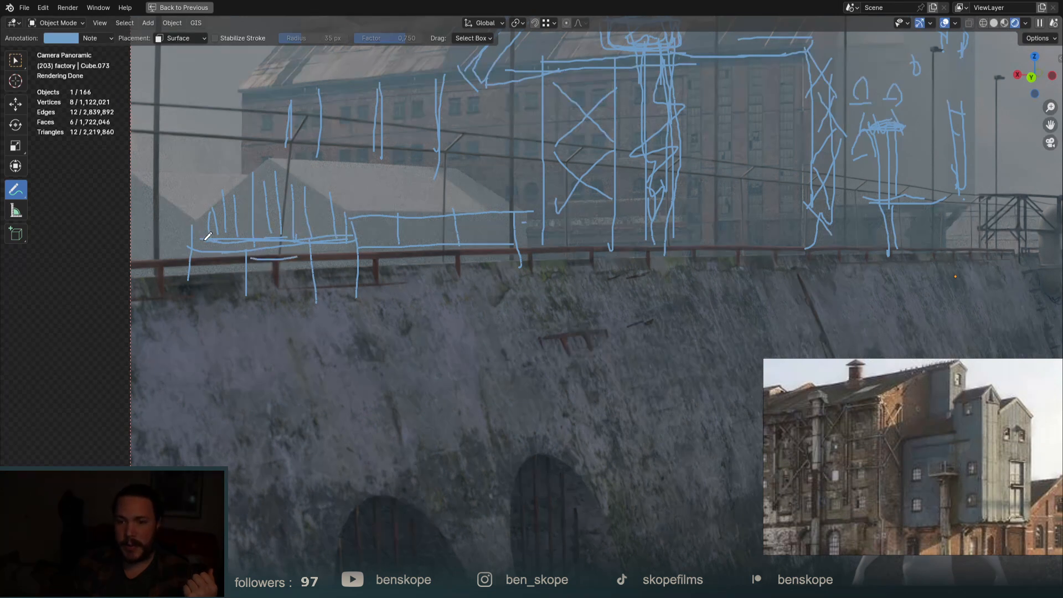
mouse_move(195, 225)
left_mouse_down()
mouse_move(267, 168)
mouse_move(365, 231)
left_mouse_up()
left_click_drag(253, 160, 443, 163)
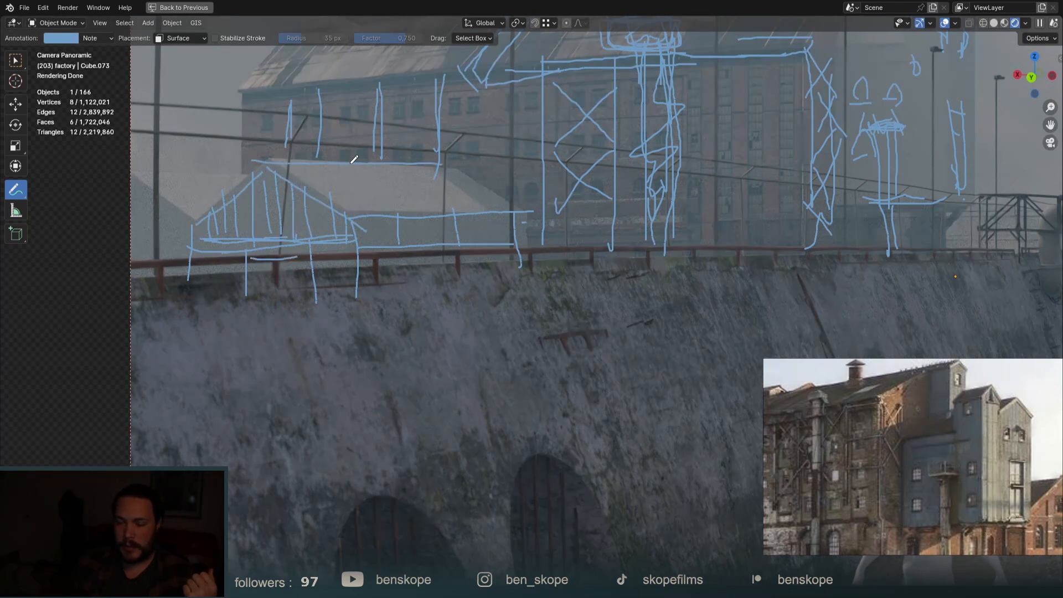
left_click_drag(322, 171, 396, 206)
left_click_drag(360, 174, 450, 207)
mouse_move(416, 172)
left_mouse_down()
mouse_move(490, 211)
mouse_move(476, 203)
left_mouse_up()
scroll(518, 191, "down", 5)
scroll(518, 191, "up", 3)
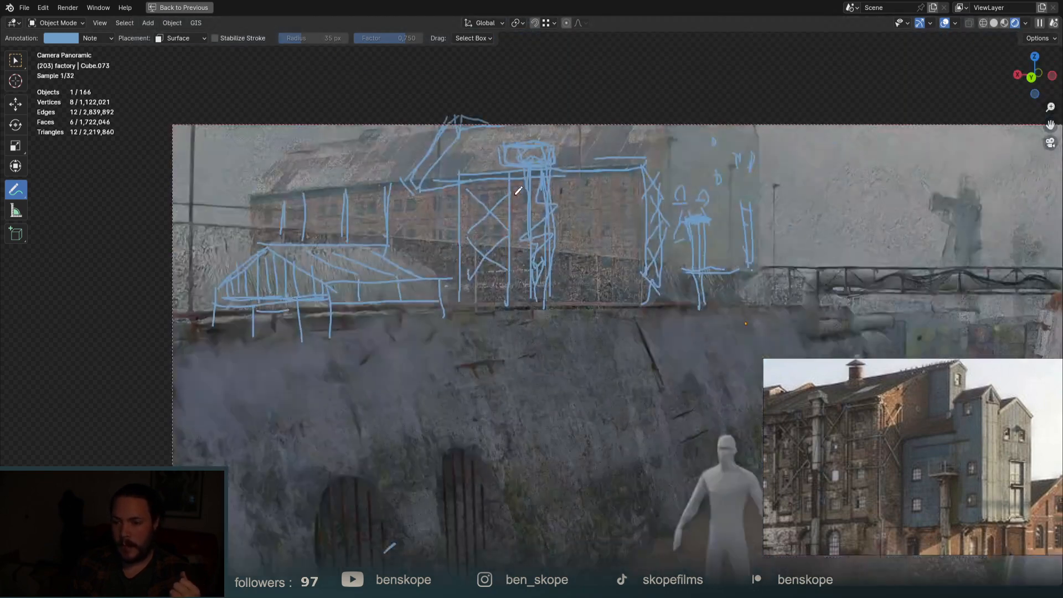